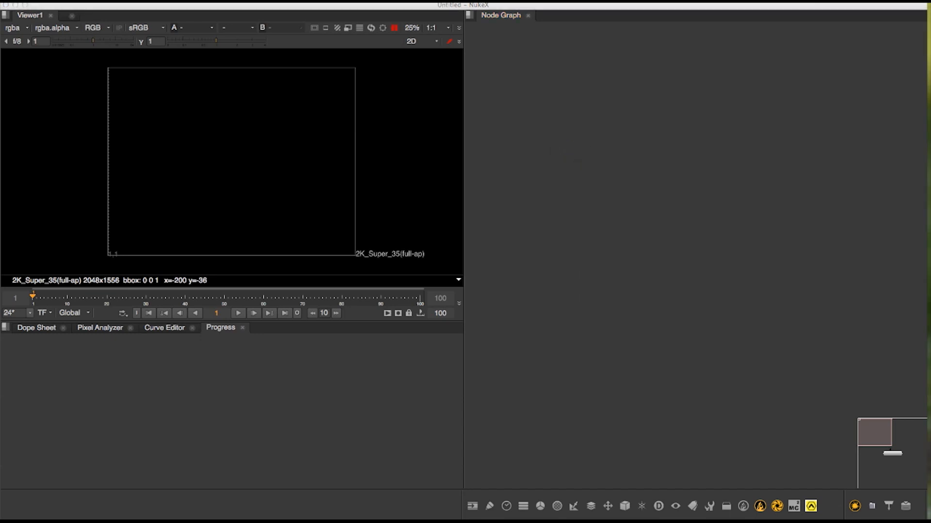
# - Bring the Suburbia_150116_Video 1 image sequence into the node graph and show it in the viewer
pyautogui.moveTo(691, 115); pyautogui.dragTo(692, 144, button='middle')
pyautogui.click(696, 90)
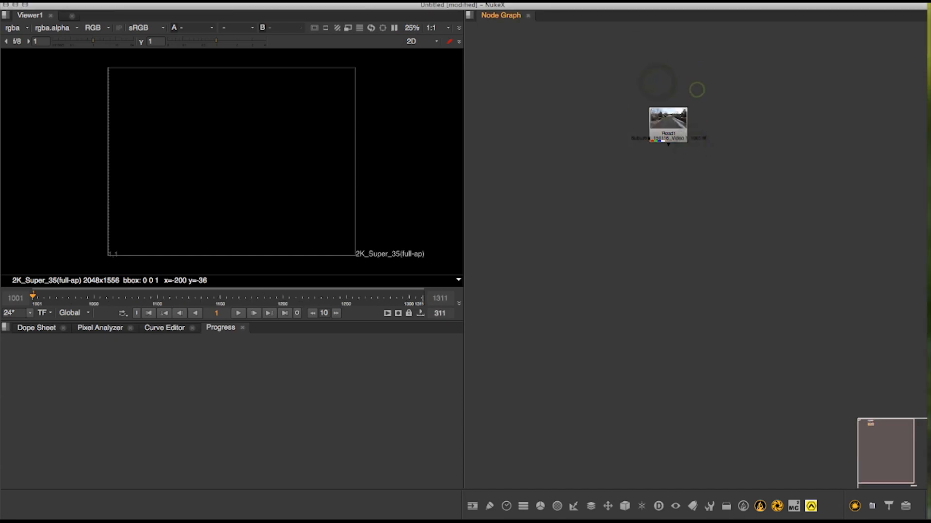
pyautogui.moveTo(670, 118); pyautogui.dragTo(668, 125)
pyautogui.press('1')
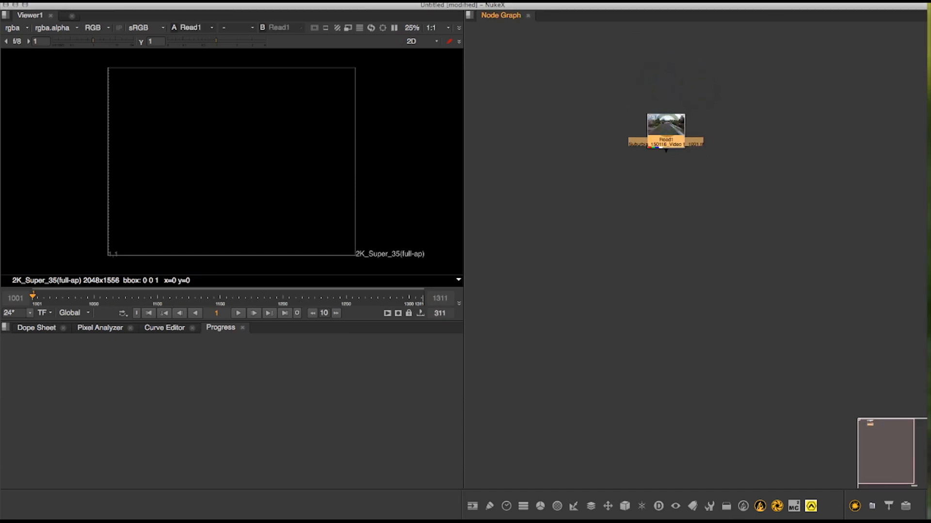
# - Move the Viewer node close beneath the Read node in the node graph
pyautogui.moveTo(623, 145); pyautogui.dragTo(557, 150, button='middle')
pyautogui.scroll(-3, 569, 129)
pyautogui.scroll(2, 569, 129)
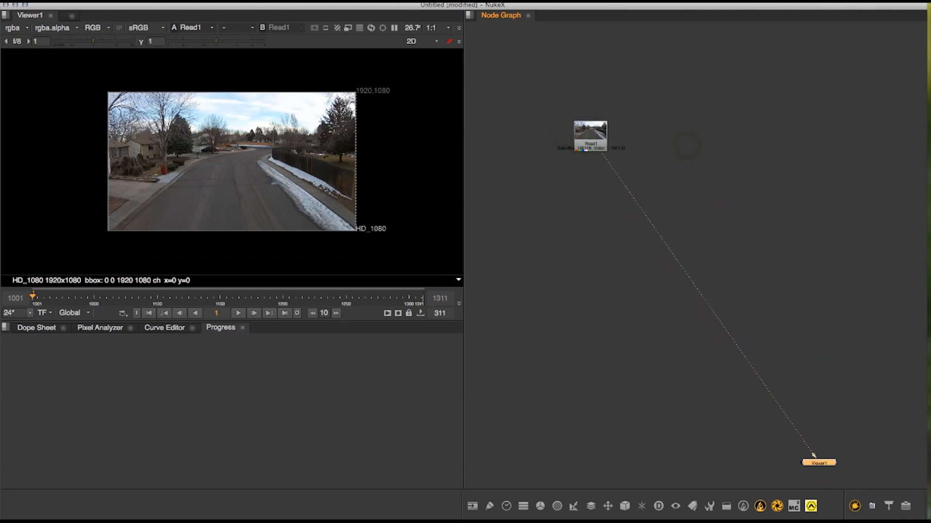
pyautogui.moveTo(826, 460); pyautogui.dragTo(609, 209)
pyautogui.scroll(8, 608, 129)
pyautogui.moveTo(609, 129); pyautogui.dragTo(687, 52, button='middle')
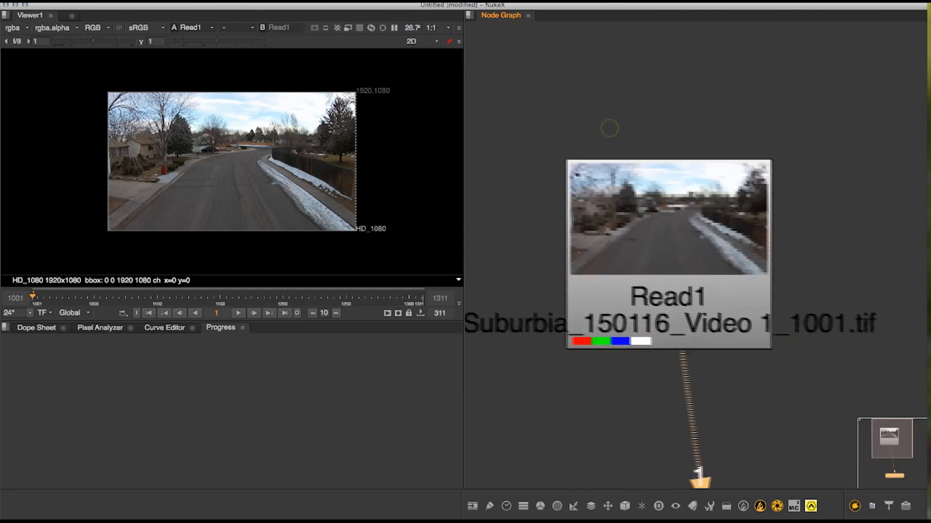
# - Play the street footage in the enlarged viewer, stop it, and restore the normal layout
pyautogui.scroll(-3, 671, 56)
pyautogui.moveTo(265, 135); pyautogui.dragTo(276, 148, button='middle')
pyautogui.press('space')
pyautogui.scroll(5, 317, 251)
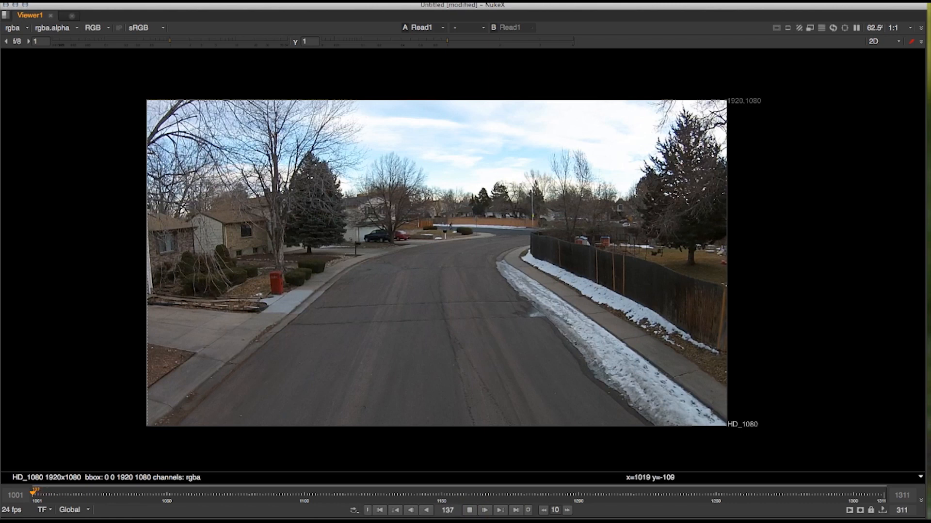
pyautogui.click(469, 510)
pyautogui.press('space')
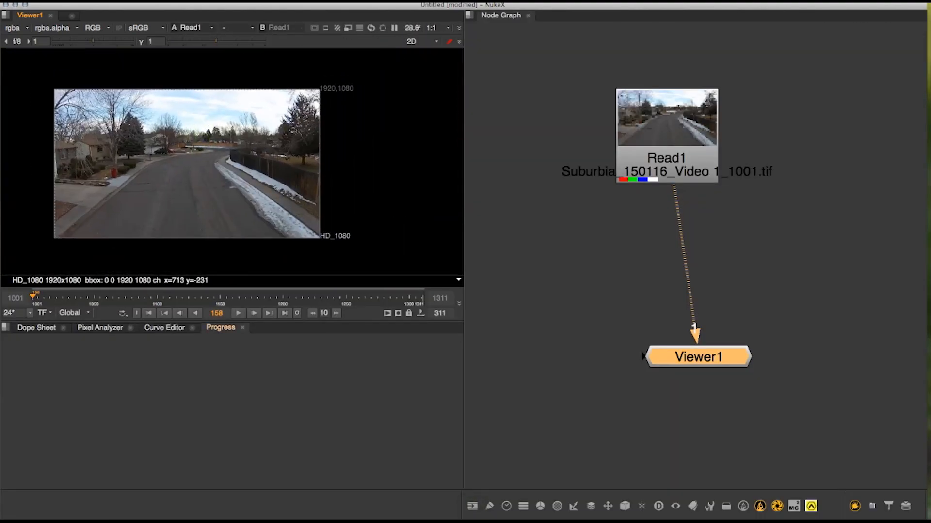
# - Open the Read node's properties and check the footage's format and frame range
pyautogui.click(612, 278)
pyautogui.doubleClick(683, 155)
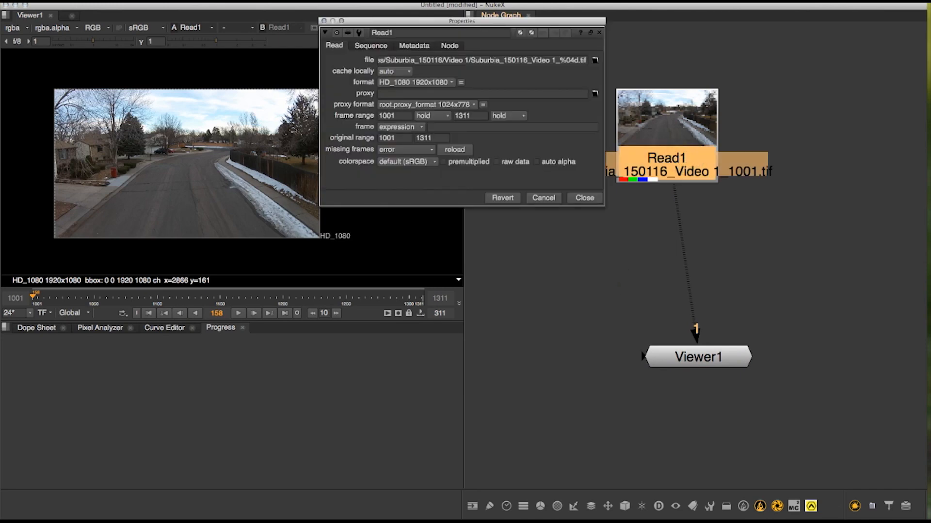
pyautogui.click(574, 295)
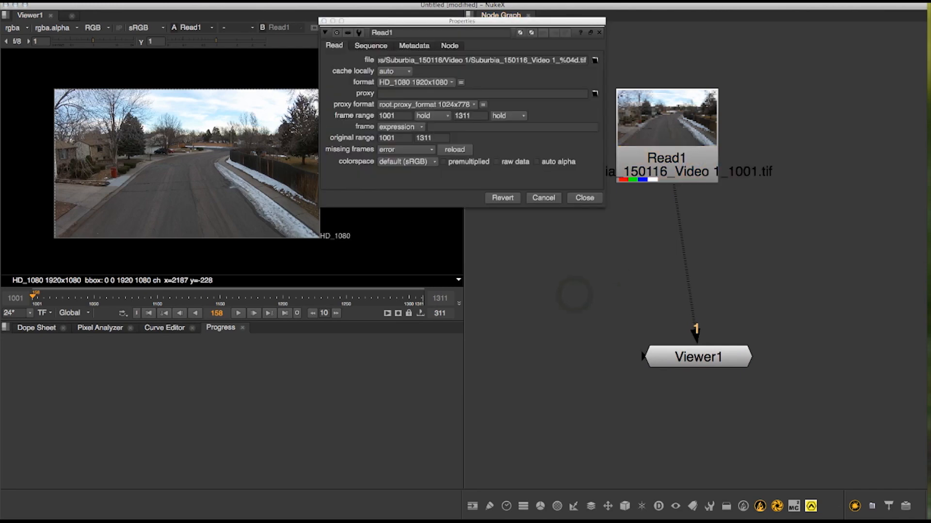
# - Set the project's full size format to HD_1080 1920x1080 and close the project and Read node properties
pyautogui.press('s')
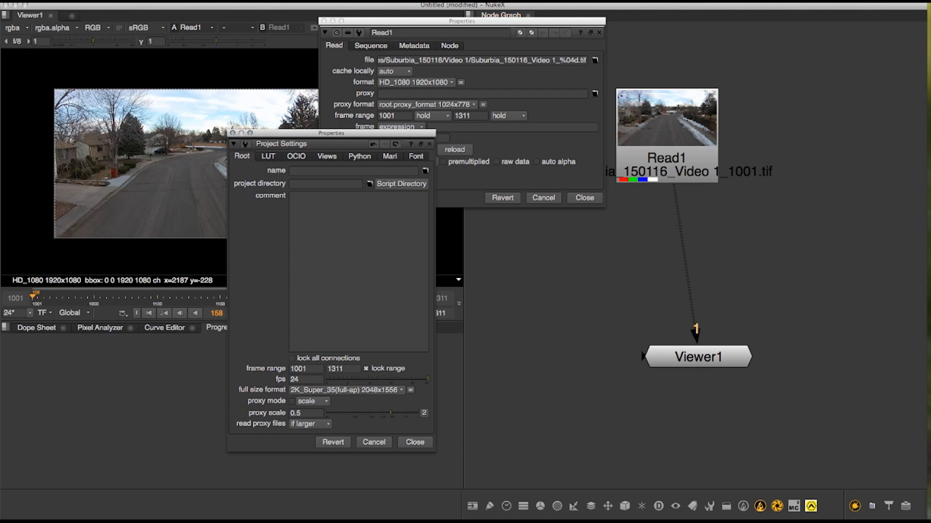
pyautogui.click(345, 390)
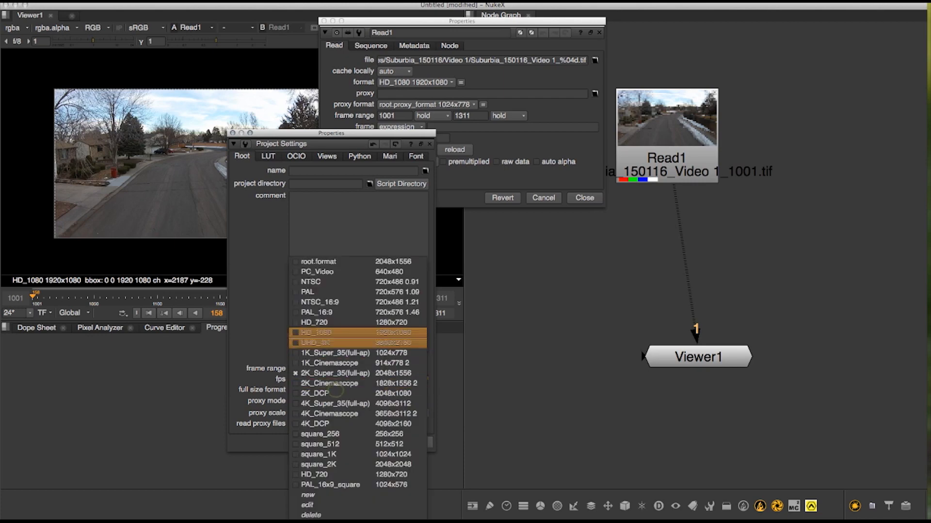
pyautogui.click(342, 333)
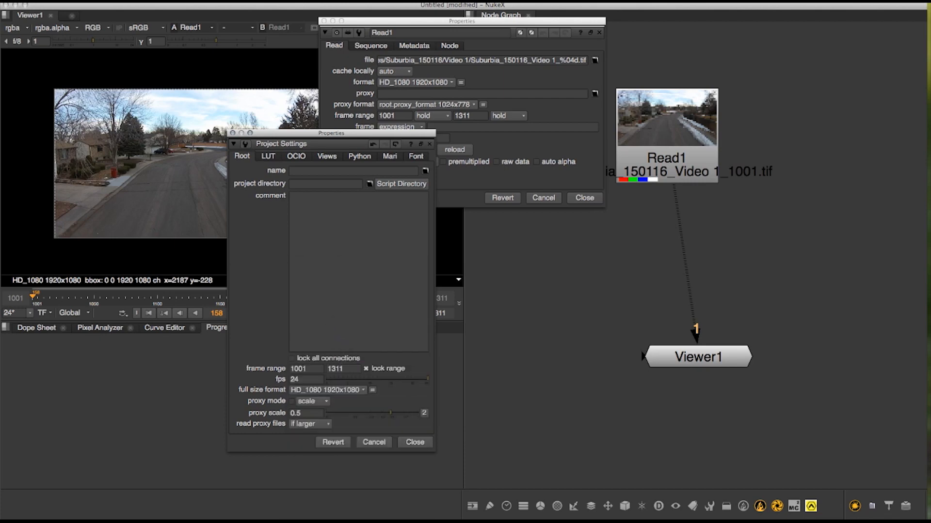
pyautogui.click(422, 442)
pyautogui.click(591, 198)
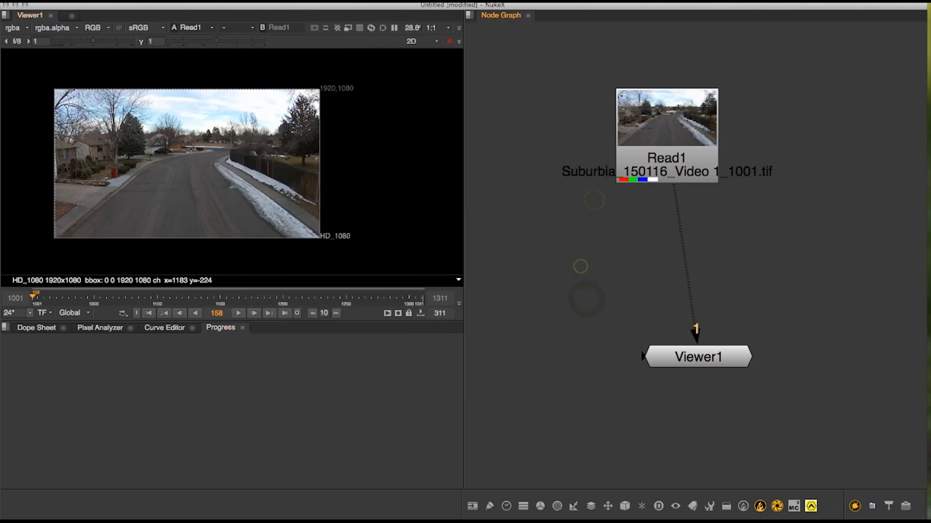
# - Keep the timeline range on Global and play the footage from frame 1001
pyautogui.click(73, 312)
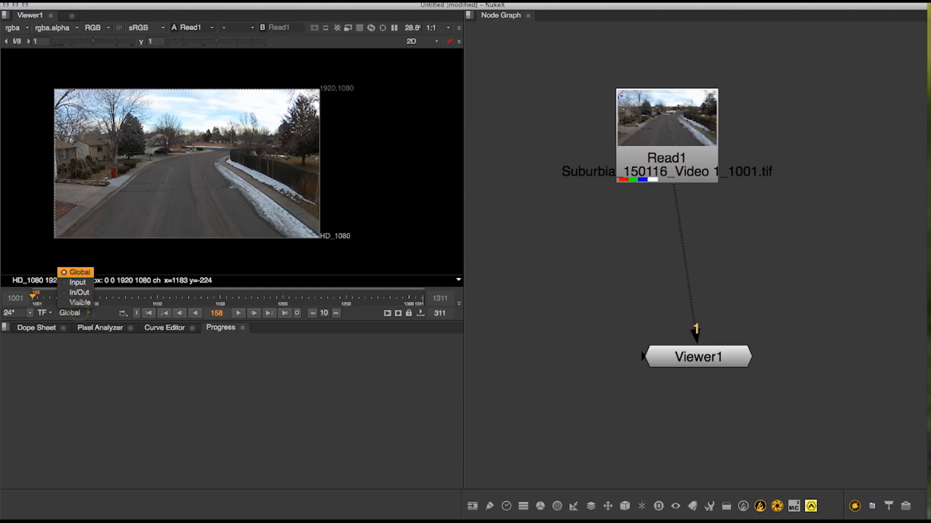
pyautogui.click(84, 271)
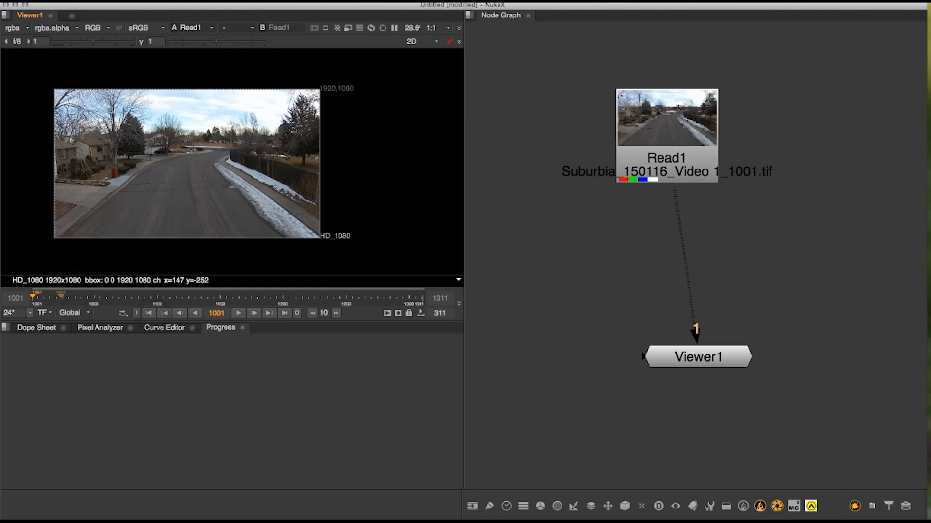
pyautogui.click(238, 313)
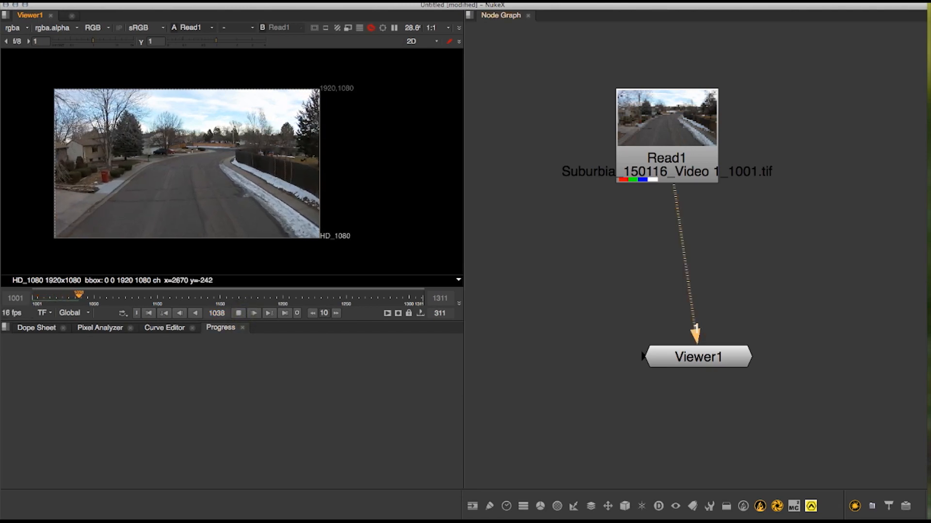
# - Check the footage's alpha channel in the viewer and return to the colour view
pyautogui.scroll(5, 624, 224)
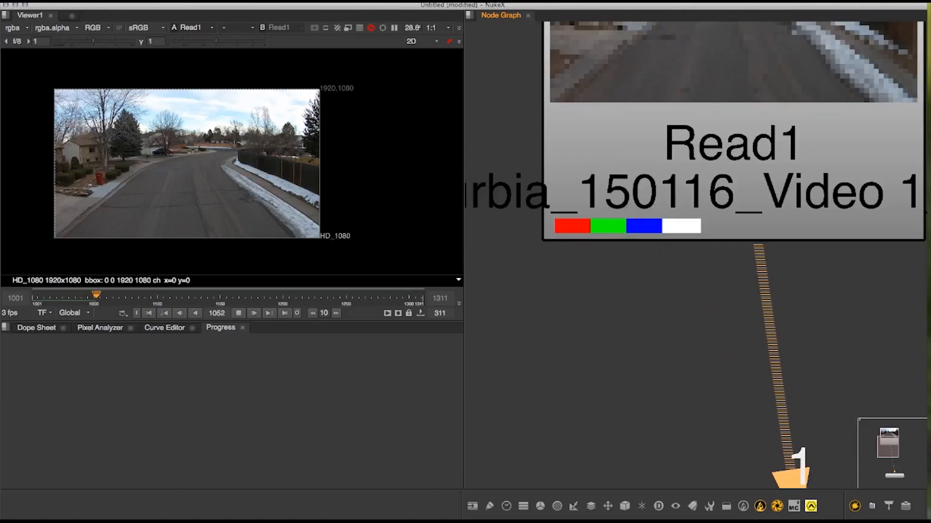
pyautogui.scroll(-5, 624, 224)
pyautogui.scroll(5, 686, 186)
pyautogui.scroll(-4, 654, 233)
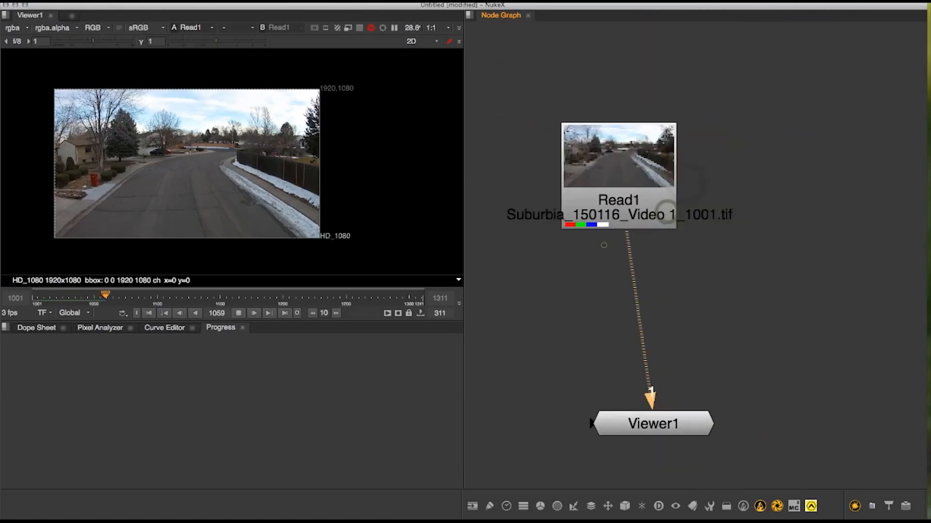
pyautogui.moveTo(642, 252); pyautogui.dragTo(669, 210, button='middle')
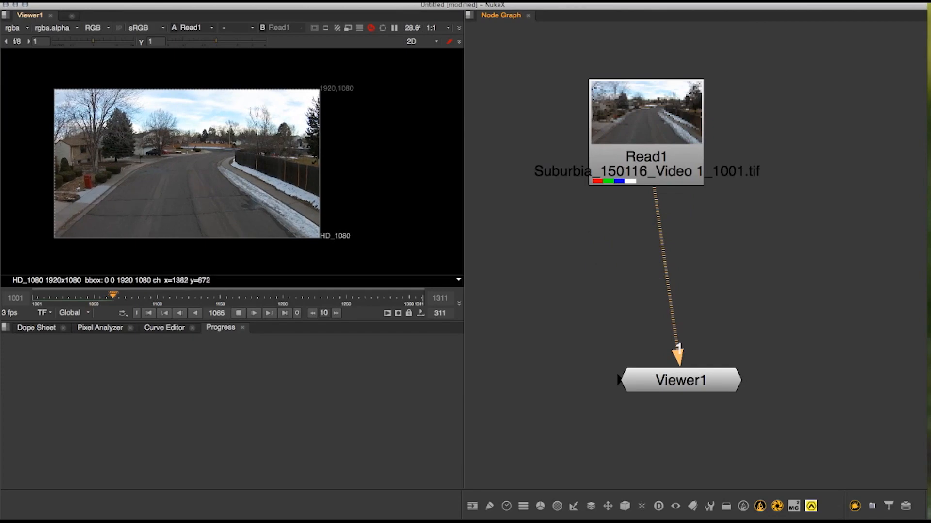
pyautogui.press('a')
pyautogui.press('a')
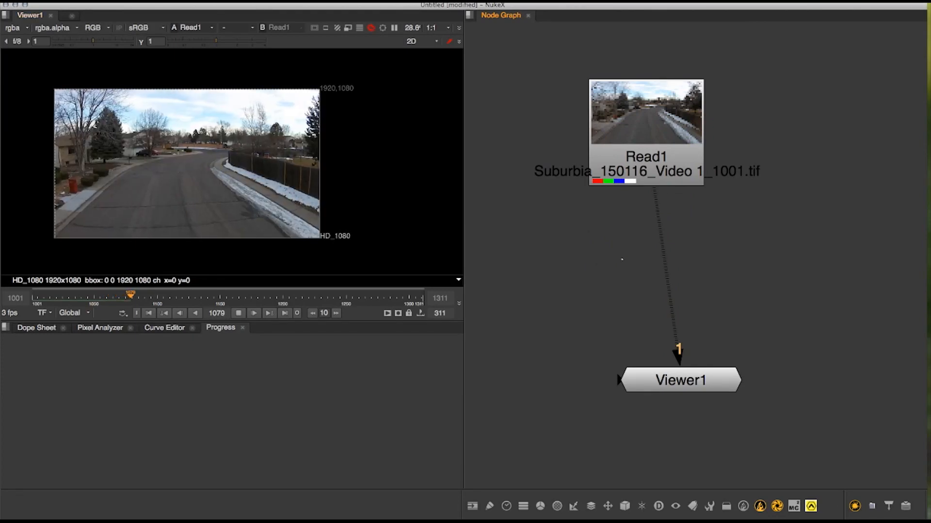
# - Add a Shuffle node after the Read node with its default channels and space it further below
pyautogui.click(651, 141)
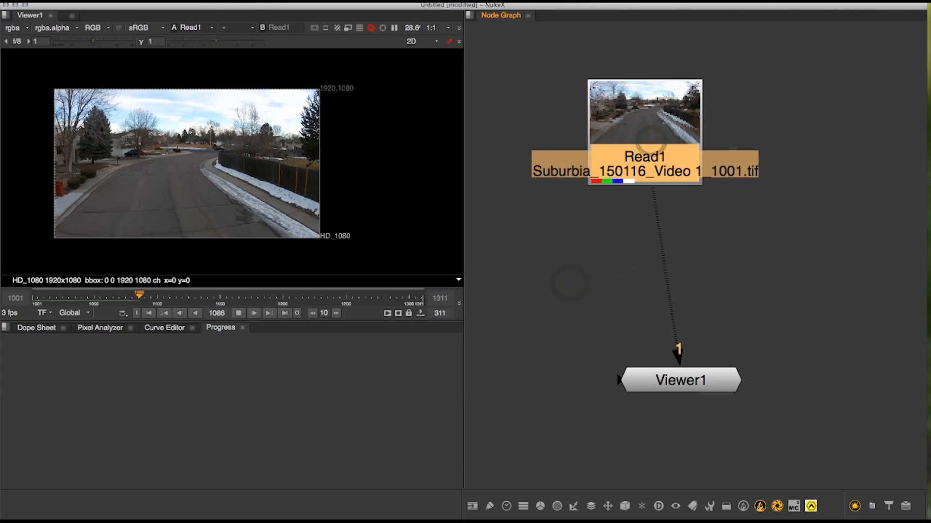
pyautogui.press('Tab')
pyautogui.write('shu')
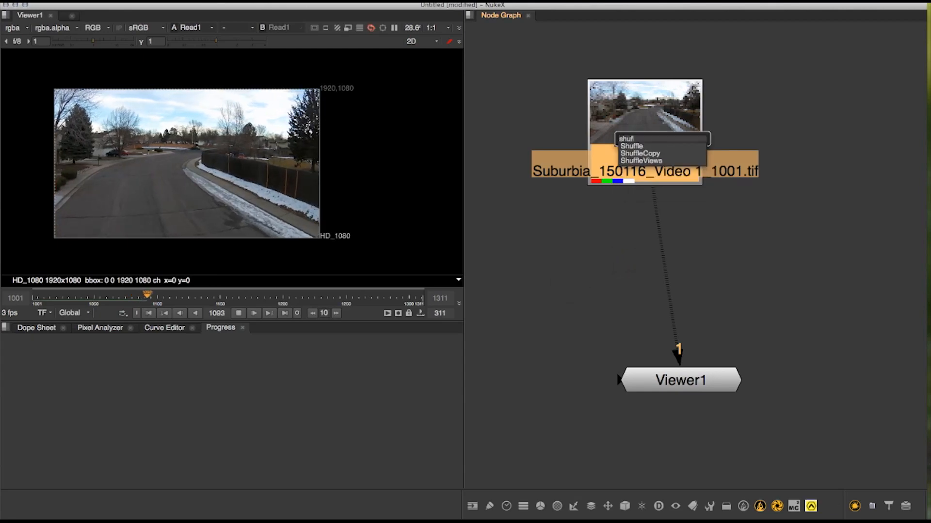
pyautogui.press('Return')
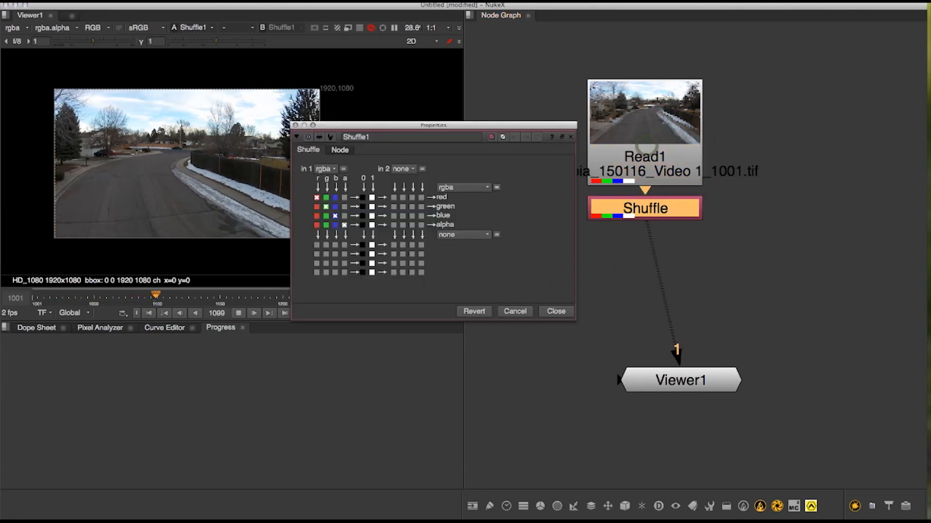
pyautogui.click(563, 314)
pyautogui.click(592, 289)
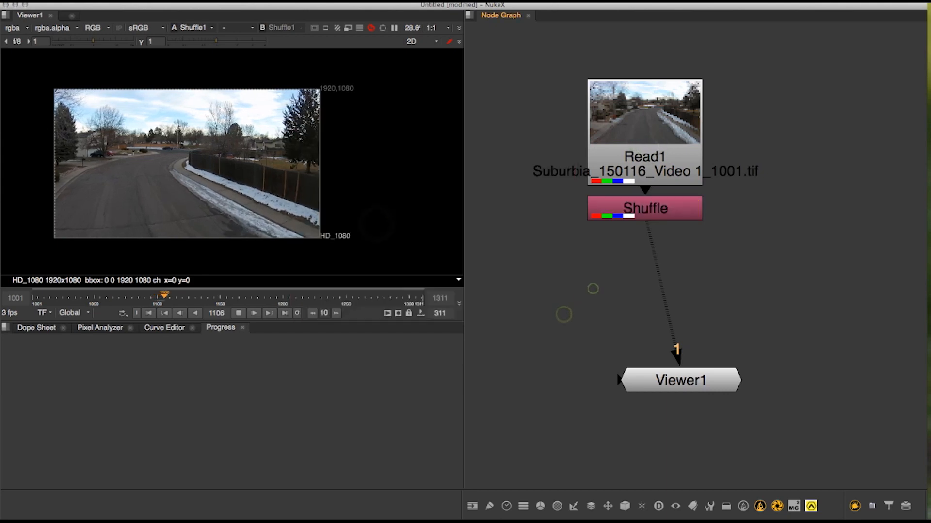
pyautogui.moveTo(638, 211); pyautogui.dragTo(639, 251)
# - Stop the playback and return to the first frame, 1001
pyautogui.click(238, 313)
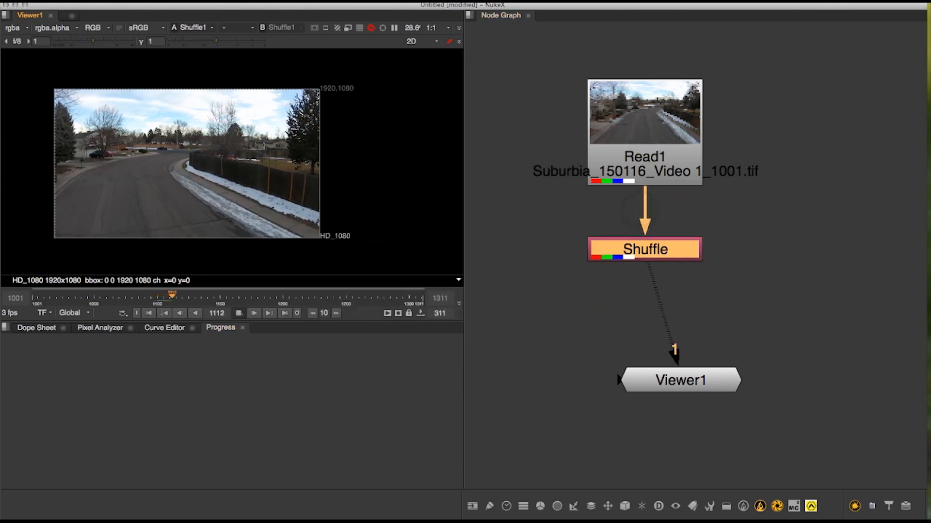
pyautogui.click(149, 313)
pyautogui.moveTo(788, 224); pyautogui.dragTo(776, 206, button='middle')
pyautogui.scroll(-3, 776, 206)
pyautogui.moveTo(921, 214); pyautogui.dragTo(853, 175, button='middle')
pyautogui.click(696, 267)
pyautogui.scroll(2, 697, 211)
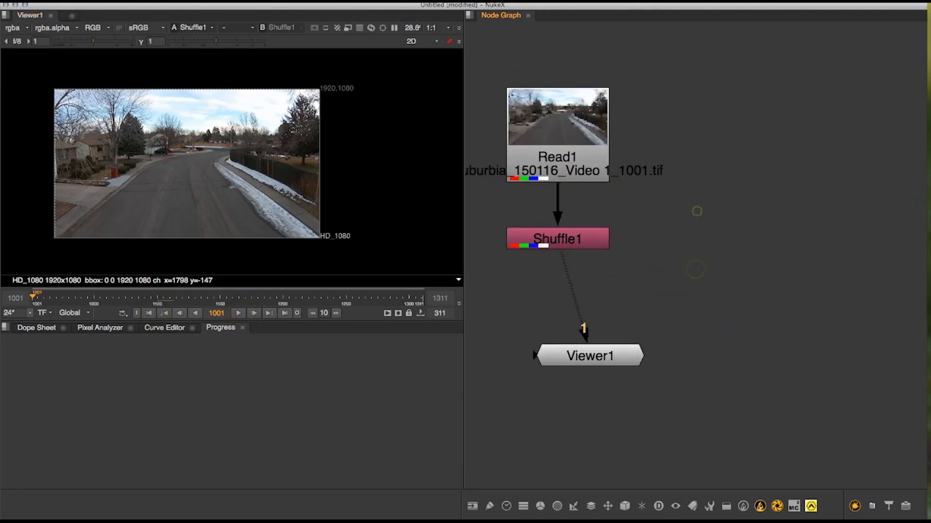
pyautogui.moveTo(200, 171); pyautogui.dragTo(240, 173, button='middle')
pyautogui.scroll(2, 235, 172)
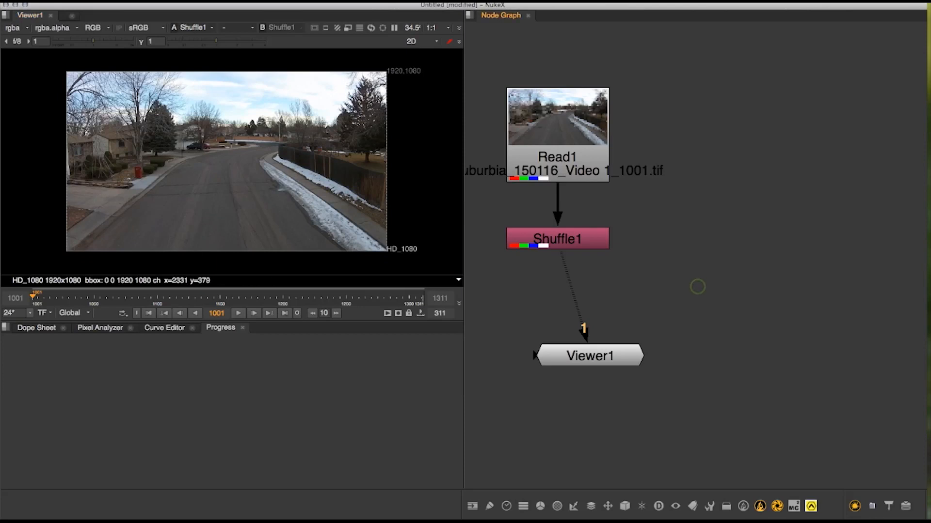
# - Move the Viewer node further down to leave room below the Shuffle node
pyautogui.moveTo(604, 360); pyautogui.dragTo(633, 441)
pyautogui.scroll(-1, 625, 233)
pyautogui.moveTo(614, 237); pyautogui.dragTo(633, 233, button='middle')
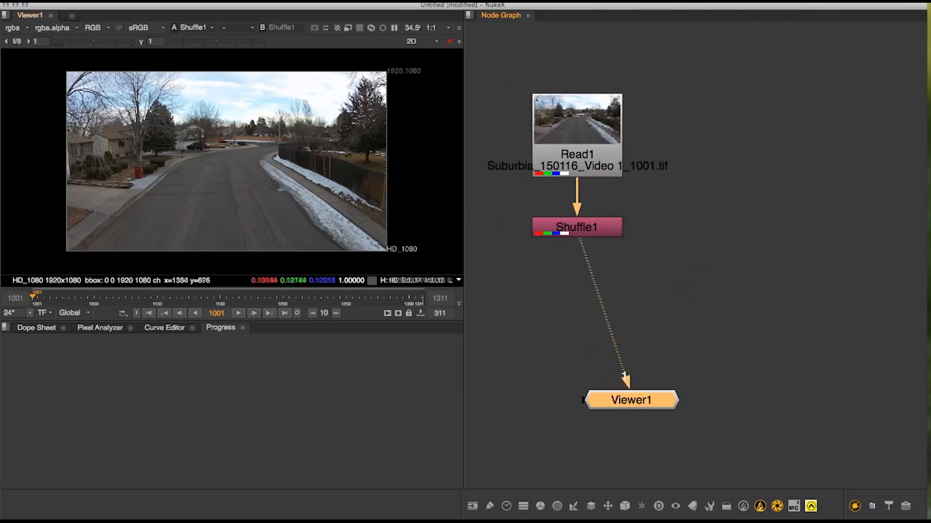
pyautogui.moveTo(224, 128); pyautogui.dragTo(261, 156, button='middle')
pyautogui.scroll(4, 257, 154)
pyautogui.scroll(-5, 266, 131)
pyautogui.moveTo(272, 96)
pyautogui.mouseDown(button='middle')
pyautogui.moveTo(272, 82)
pyautogui.moveTo(281, 87)
pyautogui.mouseUp(button='middle')
pyautogui.scroll(1, 270, 126)
pyautogui.moveTo(280, 135); pyautogui.dragTo(271, 144, button='middle')
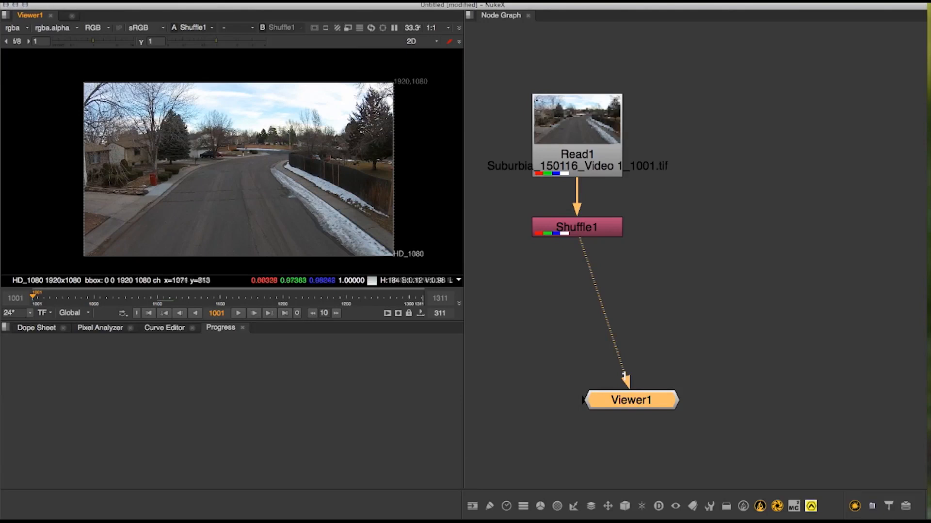
pyautogui.click(684, 263)
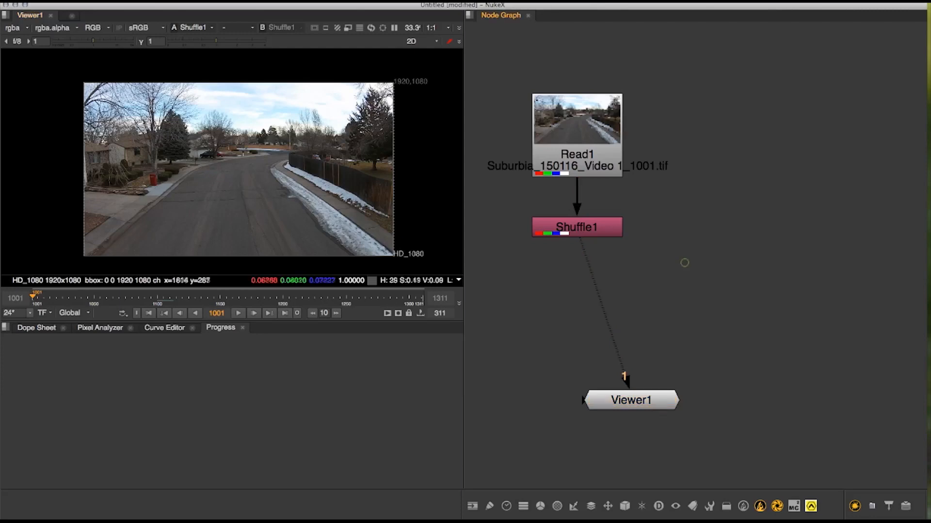
# - Widen the gap between the Shuffle and Viewer nodes by lowering the Viewer node again
pyautogui.moveTo(684, 263); pyautogui.dragTo(672, 246, button='middle')
pyautogui.moveTo(320, 159); pyautogui.dragTo(351, 145, button='middle')
pyautogui.scroll(1, 336, 156)
pyautogui.click(647, 254)
pyautogui.moveTo(644, 382); pyautogui.dragTo(638, 462)
pyautogui.scroll(-3, 668, 269)
pyautogui.moveTo(667, 269); pyautogui.dragTo(641, 245, button='middle')
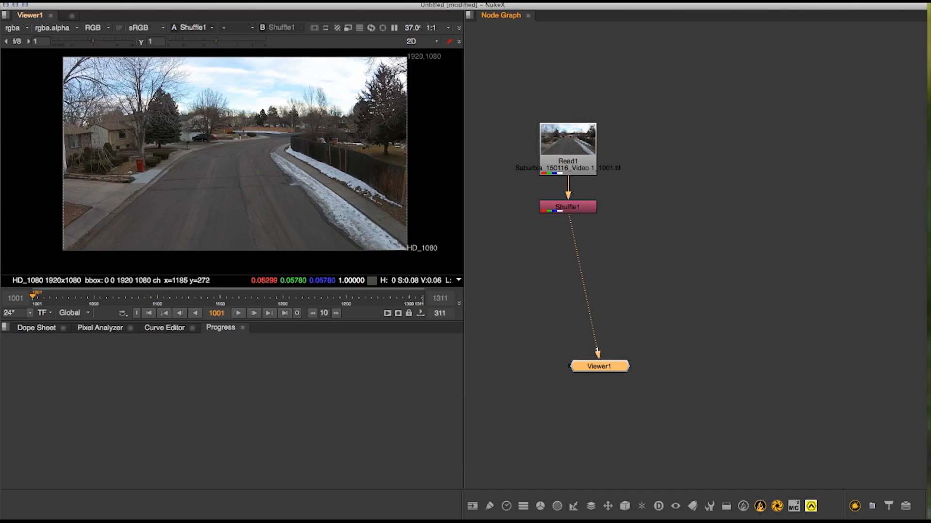
pyautogui.scroll(2, 609, 262)
pyautogui.click(610, 263)
pyautogui.click(708, 224)
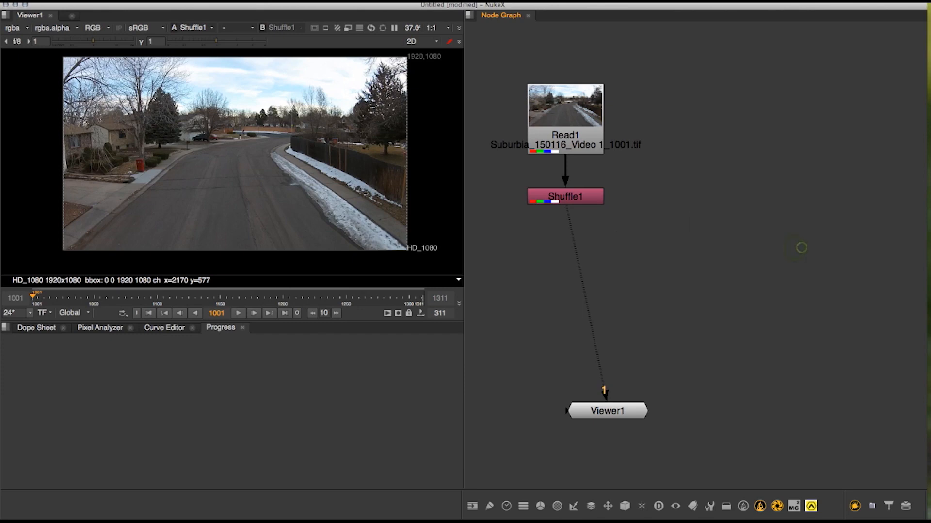
# - Add an unconnected Roto node, draw a closed Bezier around the sky at frame 1001, and select all its points
pyautogui.press('o')
pyautogui.moveTo(605, 159); pyautogui.dragTo(448, 302)
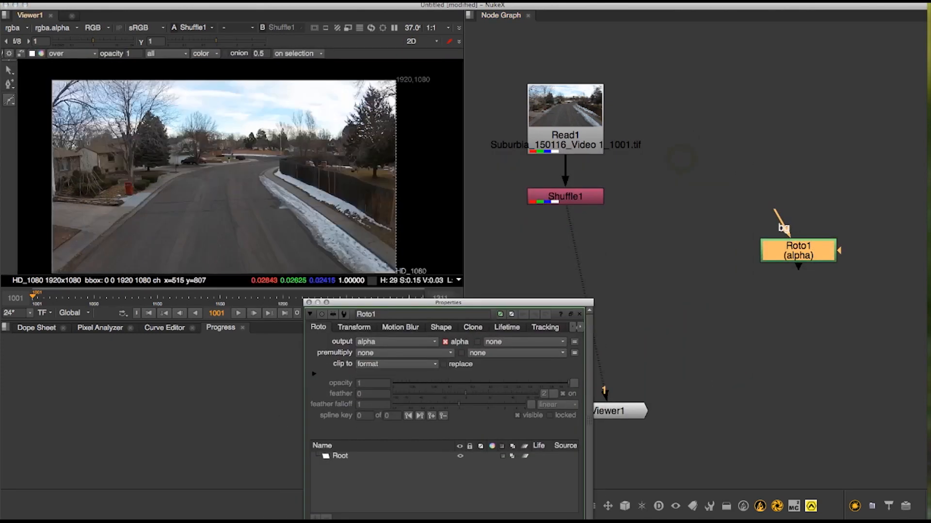
pyautogui.click(32, 151)
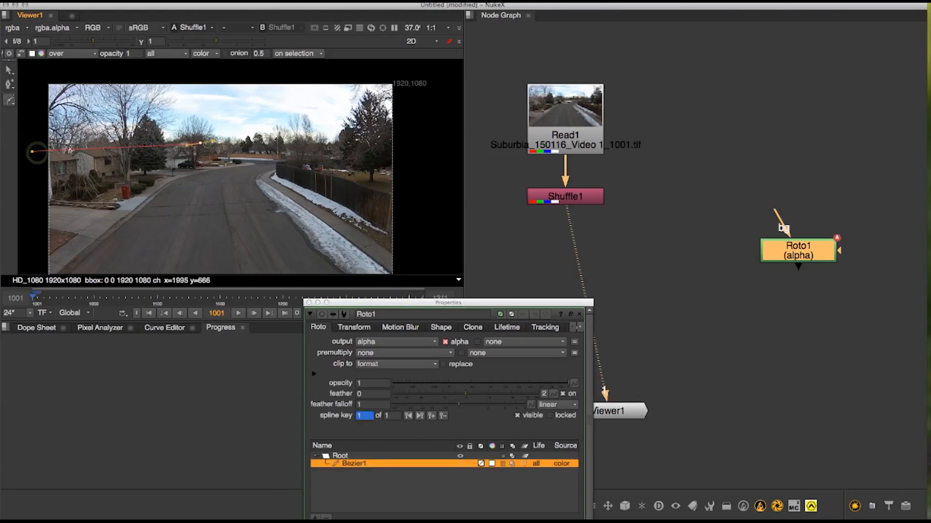
pyautogui.click(201, 143)
pyautogui.moveTo(361, 73); pyautogui.dragTo(396, 77)
pyautogui.click(413, 108)
pyautogui.click(45, 74)
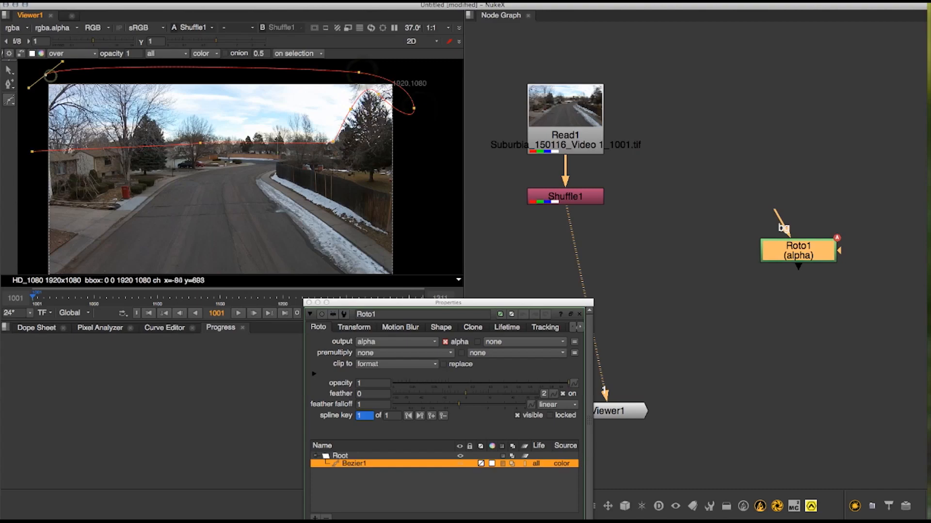
pyautogui.click(32, 151)
pyautogui.scroll(-2, 34, 154)
pyautogui.moveTo(42, 64); pyautogui.dragTo(390, 236)
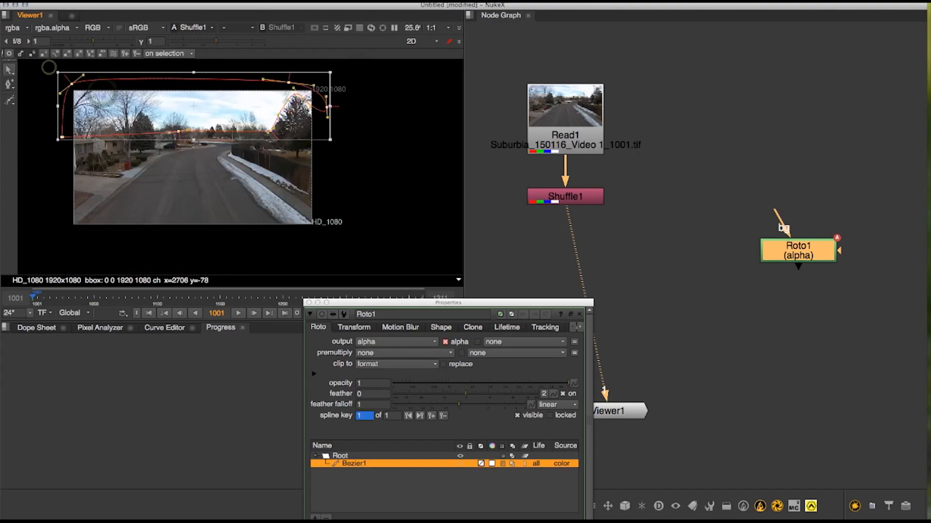
# - Go to frame 1101 and save the script as Camera_Tracking_v002.nk in the /Volumes/Citation/ folder
pyautogui.click(157, 294)
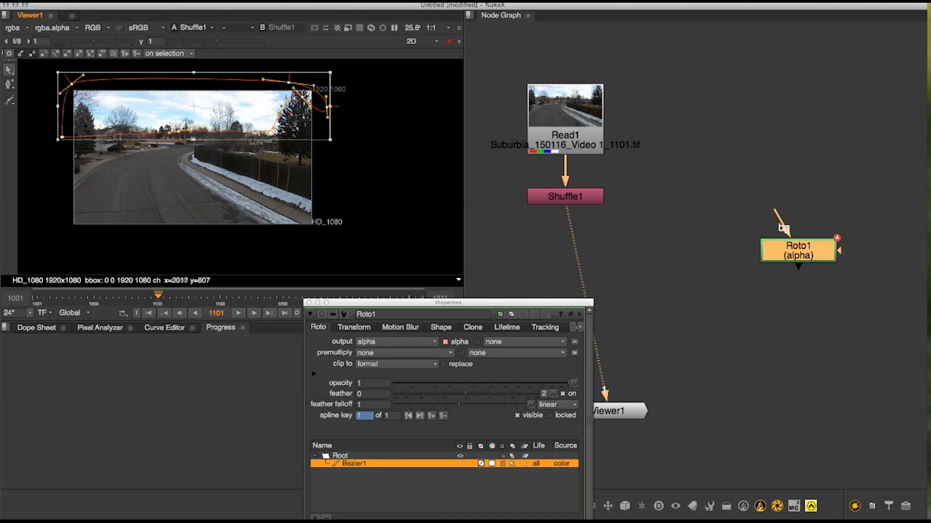
pyautogui.click(487, 151)
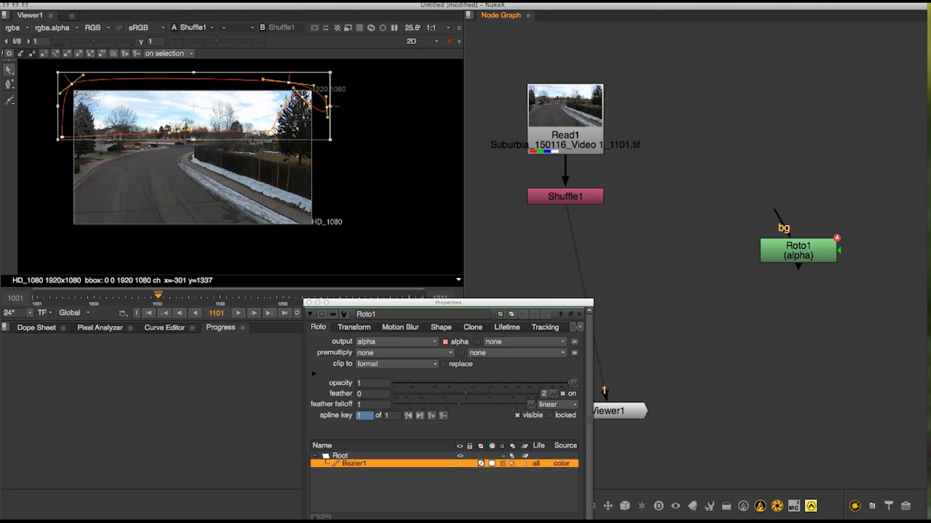
pyautogui.hotkey('ctrl', 's')
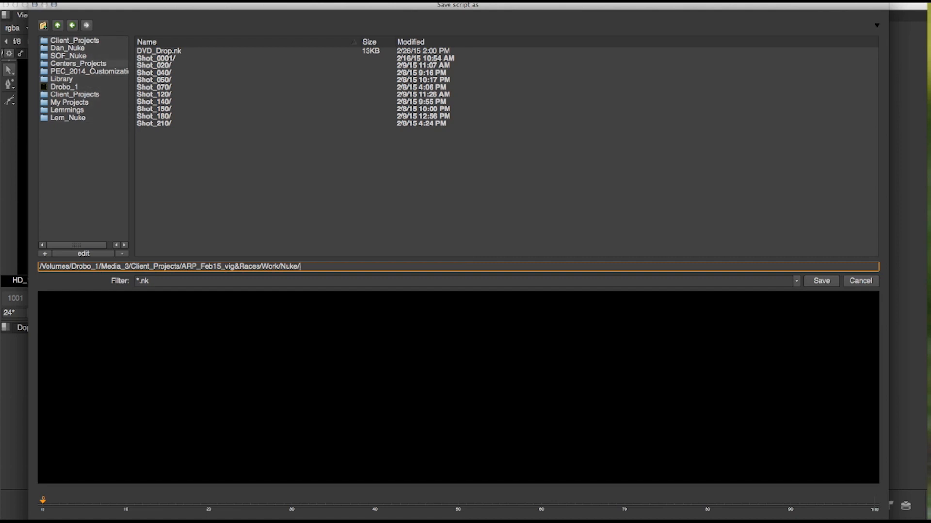
pyautogui.click(73, 87)
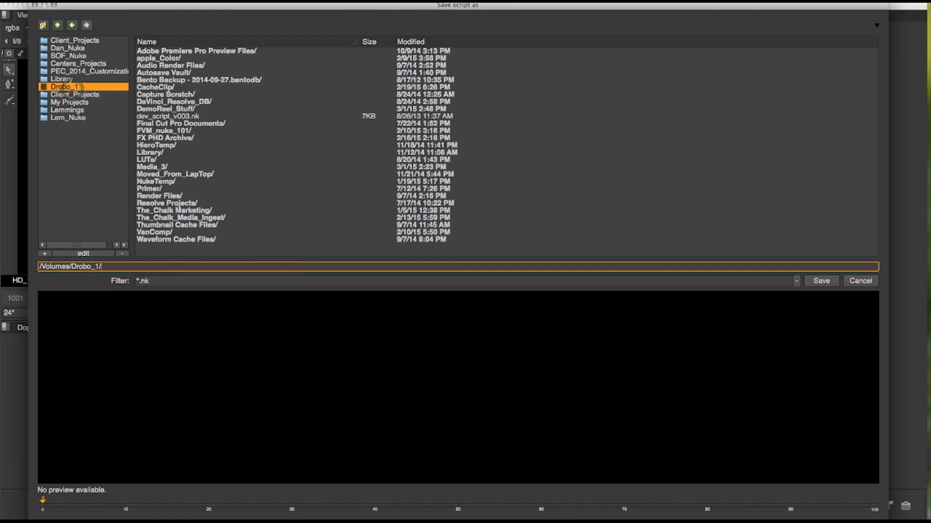
pyautogui.click(58, 26)
pyautogui.click(58, 26)
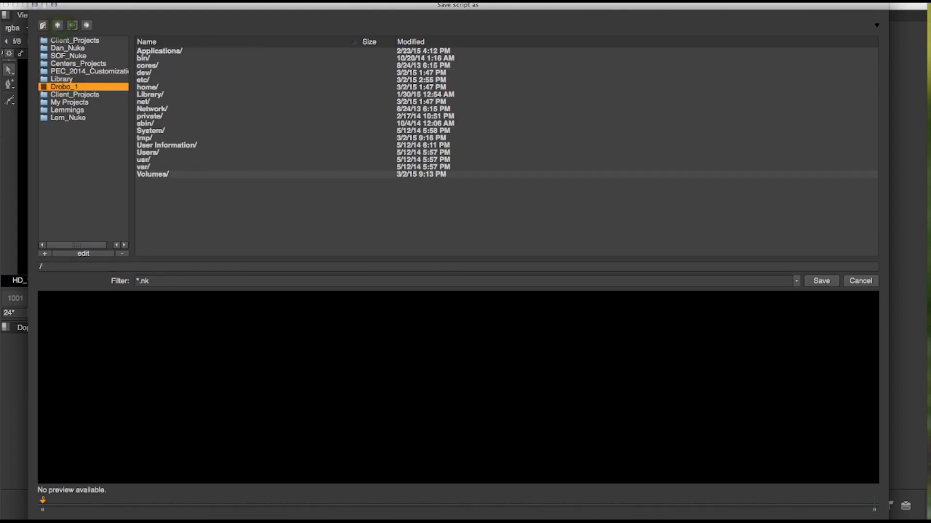
pyautogui.doubleClick(156, 174)
pyautogui.doubleClick(150, 57)
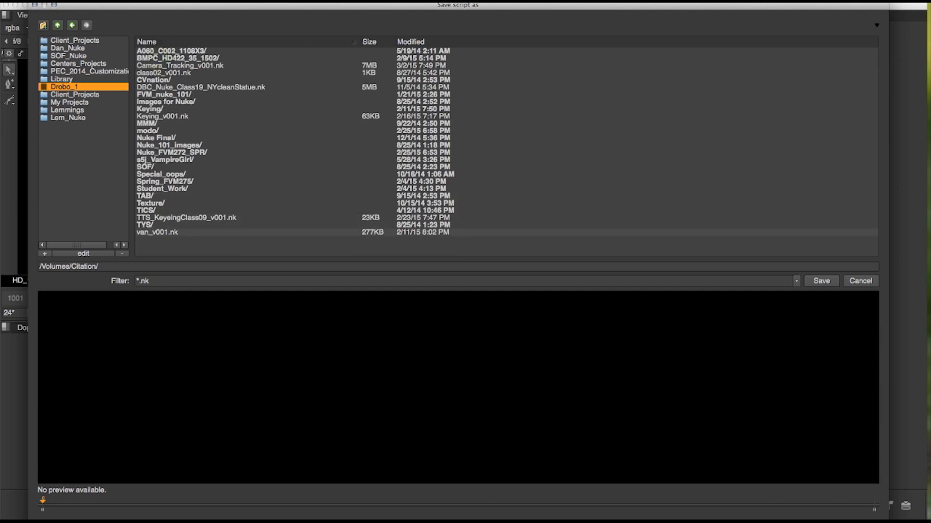
pyautogui.click(180, 65)
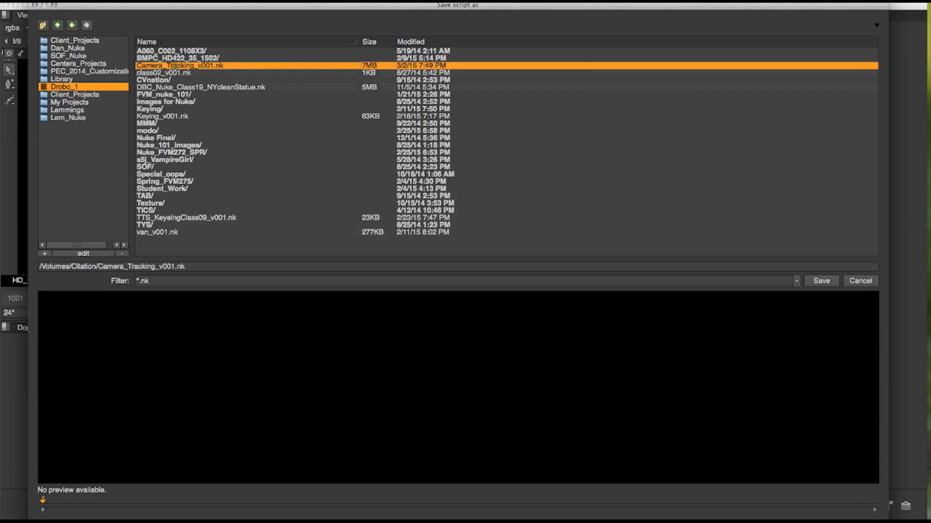
pyautogui.moveTo(176, 267); pyautogui.dragTo(172, 267)
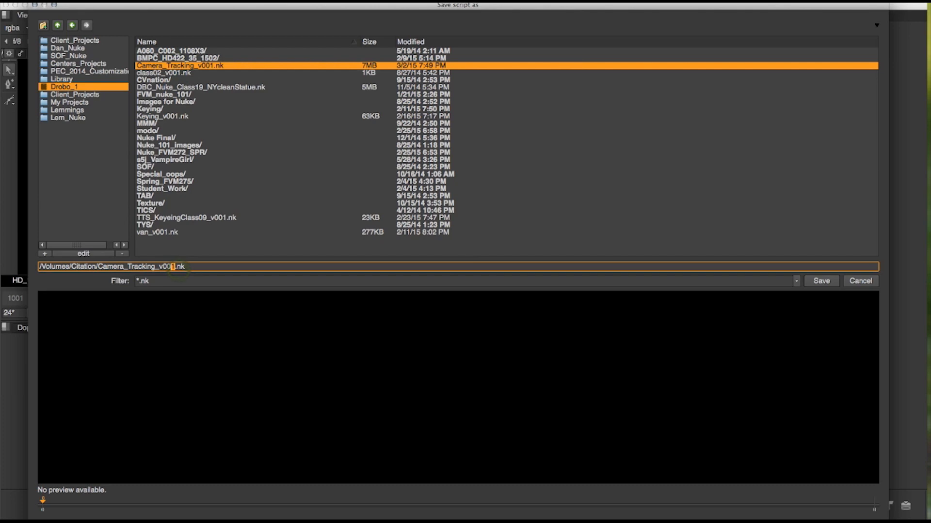
pyautogui.write('2')
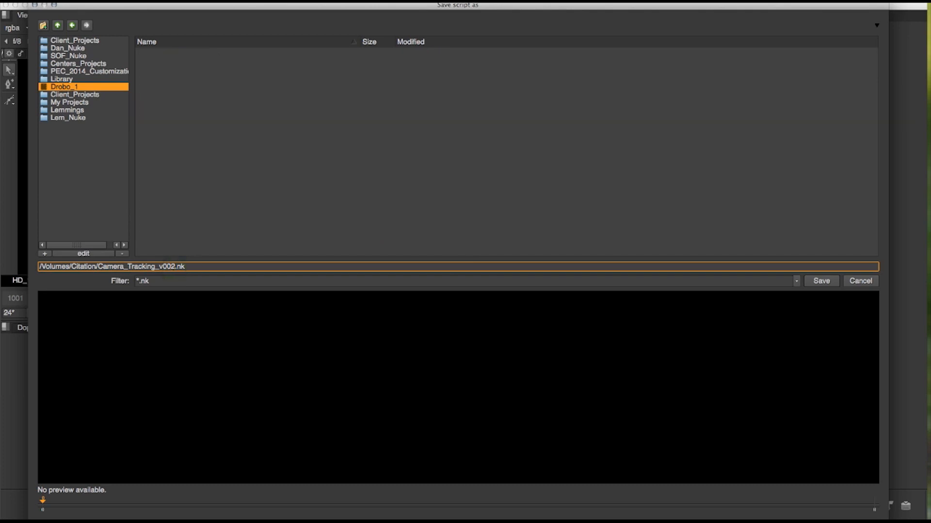
pyautogui.press('Return')
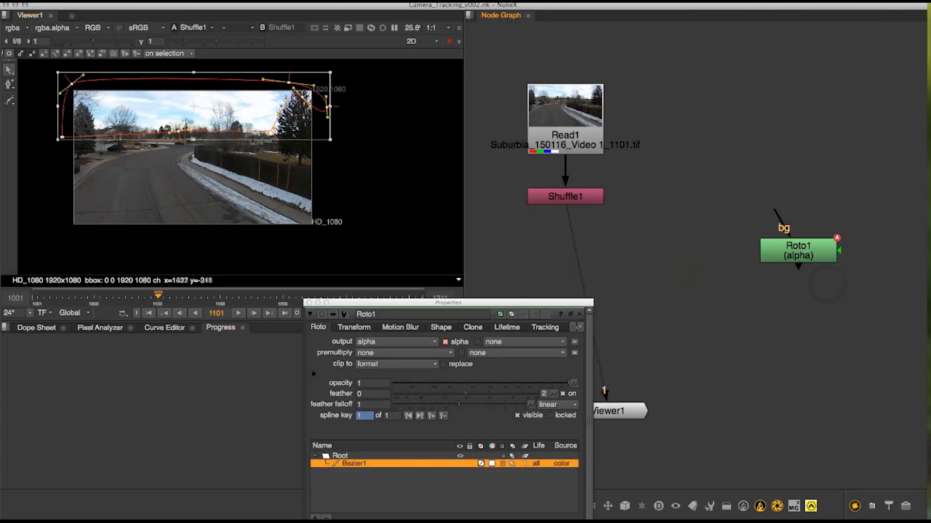
# - Keyframe the Bezier by repositioning it over the sky at frames 1101, about 1151, and 1201
pyautogui.moveTo(253, 95); pyautogui.dragTo(257, 102, button='middle')
pyautogui.moveTo(258, 118); pyautogui.dragTo(259, 115)
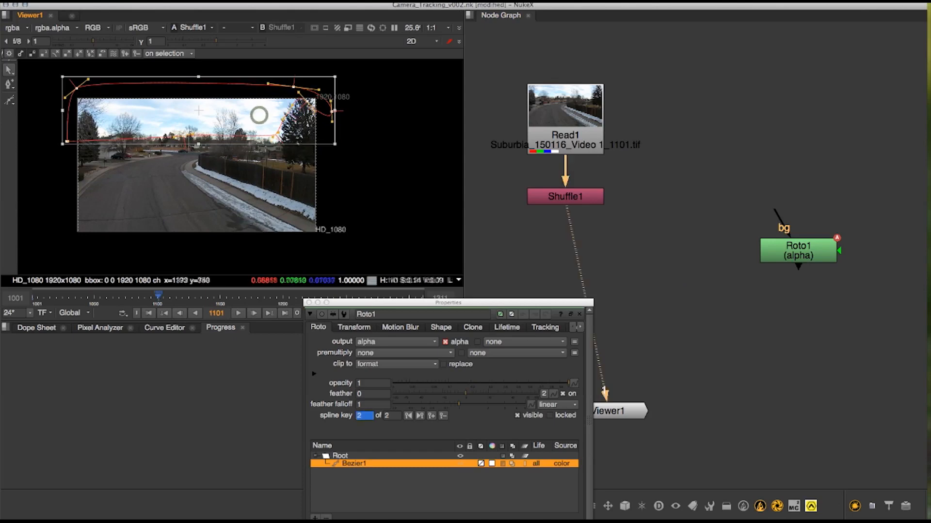
pyautogui.click(222, 296)
pyautogui.moveTo(243, 111); pyautogui.dragTo(262, 117)
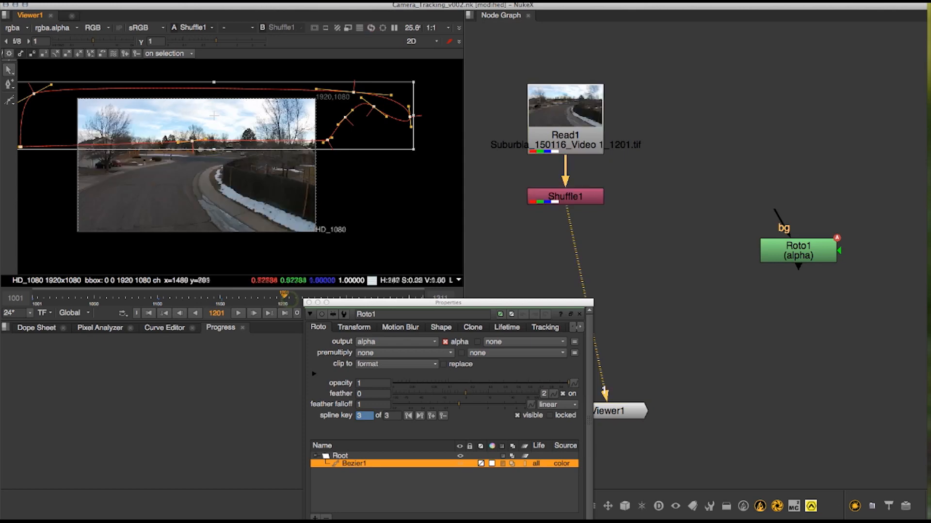
pyautogui.moveTo(255, 119); pyautogui.dragTo(259, 119)
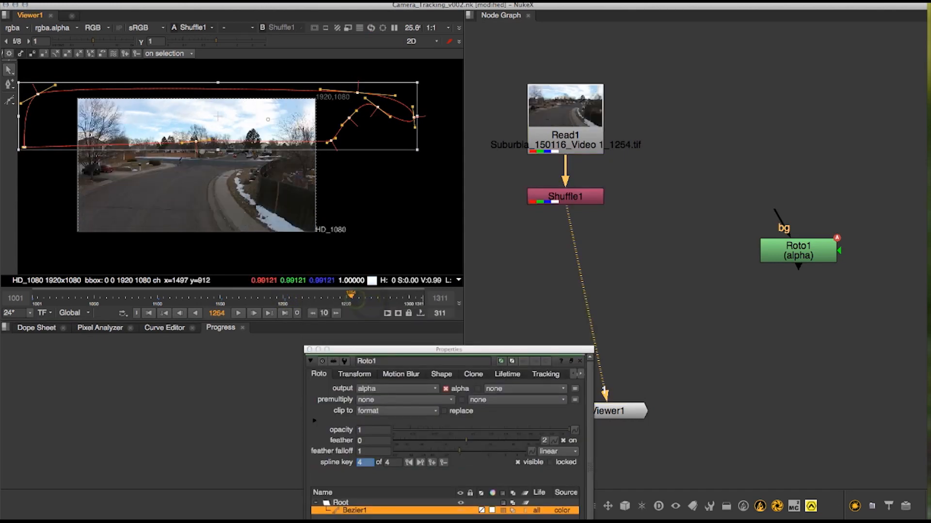
# - Keyframe the Bezier over the sky at frames 1264 and 1302, rotating it slightly clockwise at 1302
pyautogui.moveTo(268, 119); pyautogui.dragTo(275, 116)
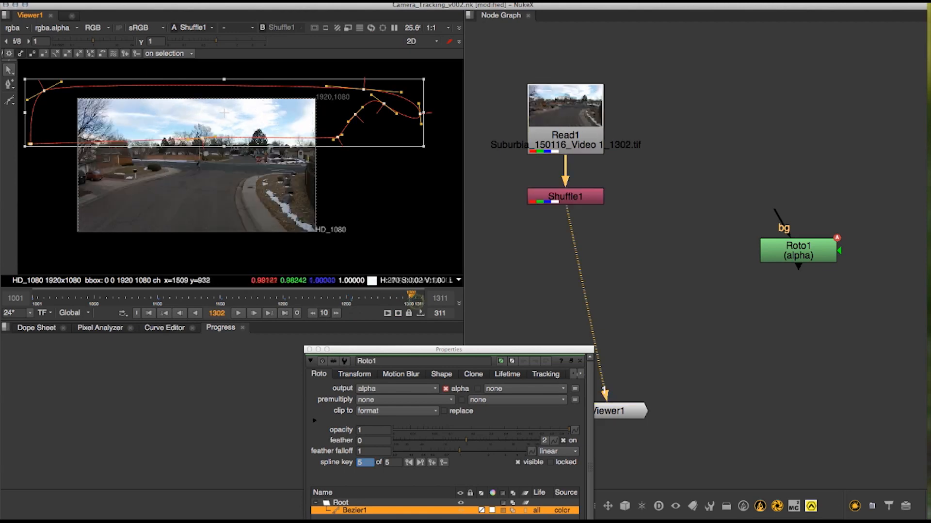
pyautogui.moveTo(272, 118); pyautogui.dragTo(273, 120)
pyautogui.moveTo(438, 77); pyautogui.dragTo(439, 85)
pyautogui.moveTo(296, 129); pyautogui.dragTo(301, 130)
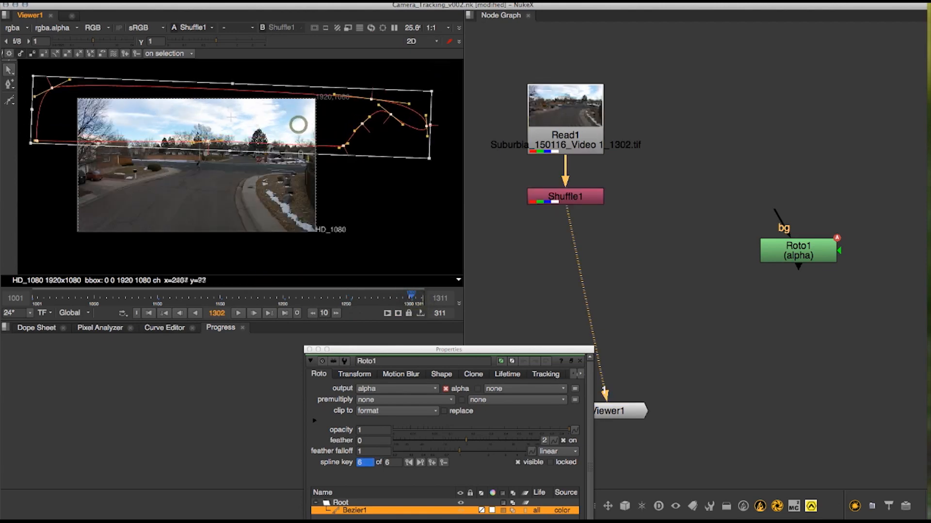
# - Close the Roto node's properties and move the Viewer node slightly lower in the node graph
pyautogui.click(655, 344)
pyautogui.click(310, 349)
pyautogui.click(640, 231)
pyautogui.click(654, 289)
pyautogui.moveTo(657, 305); pyautogui.dragTo(631, 277, button='middle')
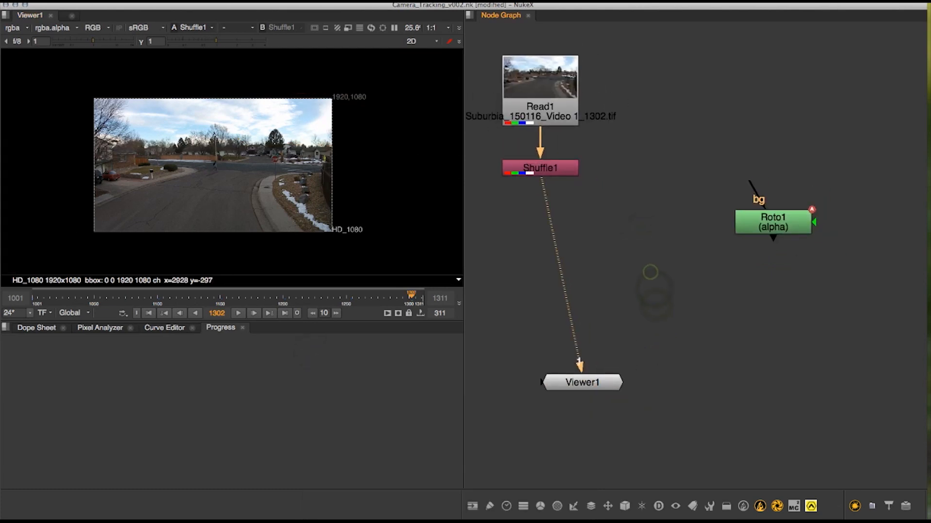
pyautogui.moveTo(594, 383); pyautogui.dragTo(587, 398)
# - Add an unconnected CameraTracker node in the empty space between the Viewer and Roto nodes
pyautogui.click(649, 291)
pyautogui.press('Tab')
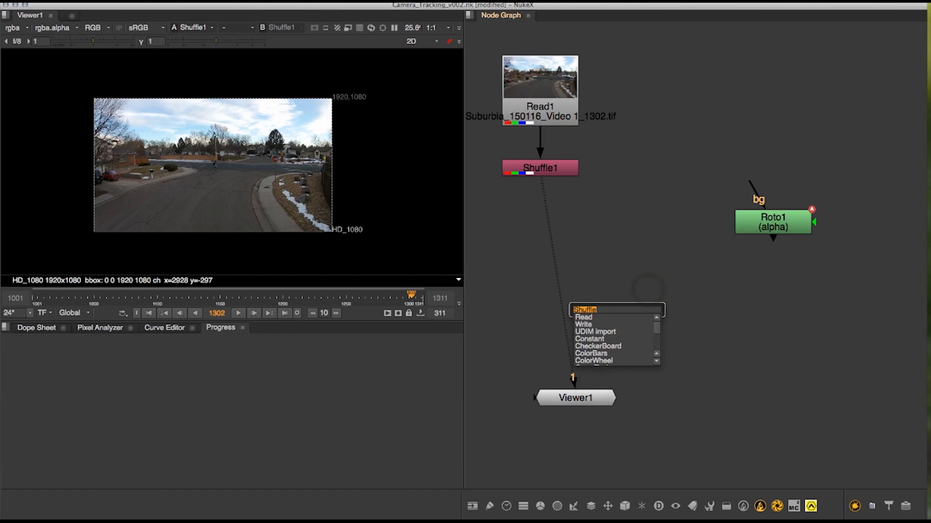
pyautogui.write('cam')
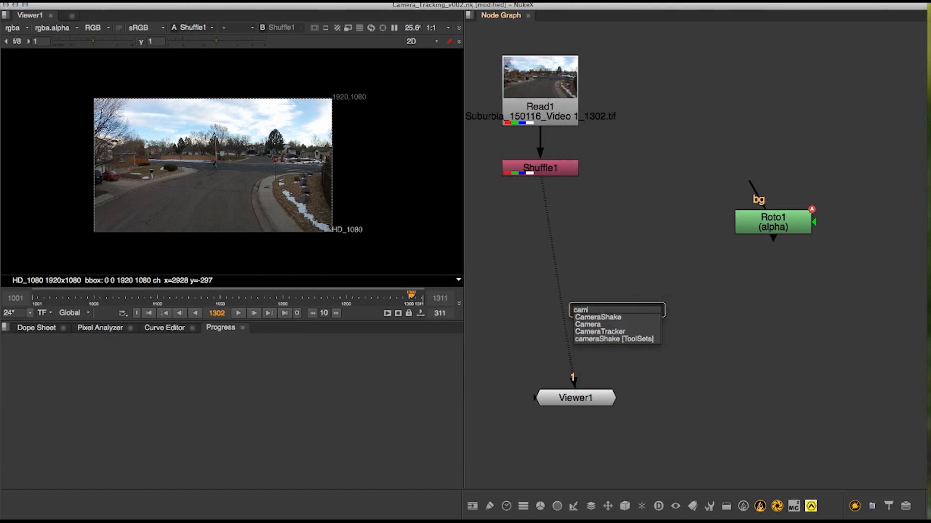
pyautogui.click(611, 333)
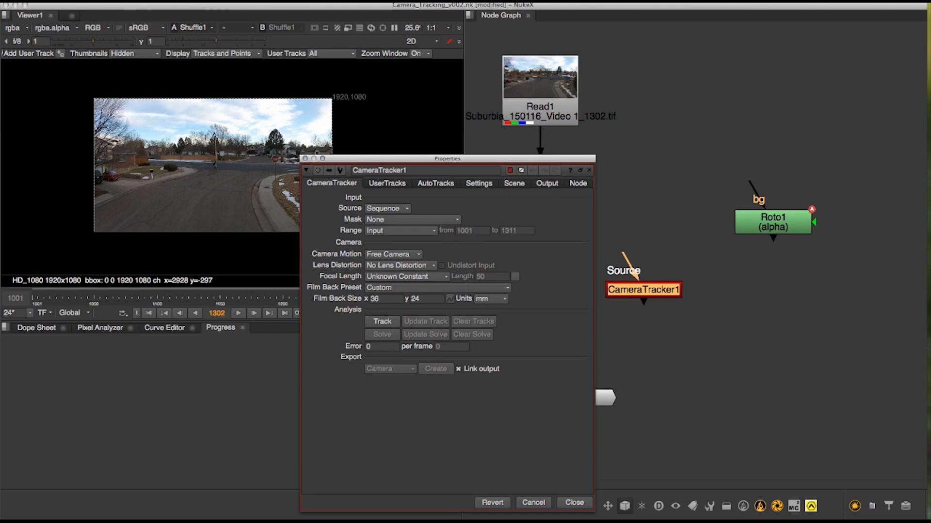
pyautogui.click(624, 506)
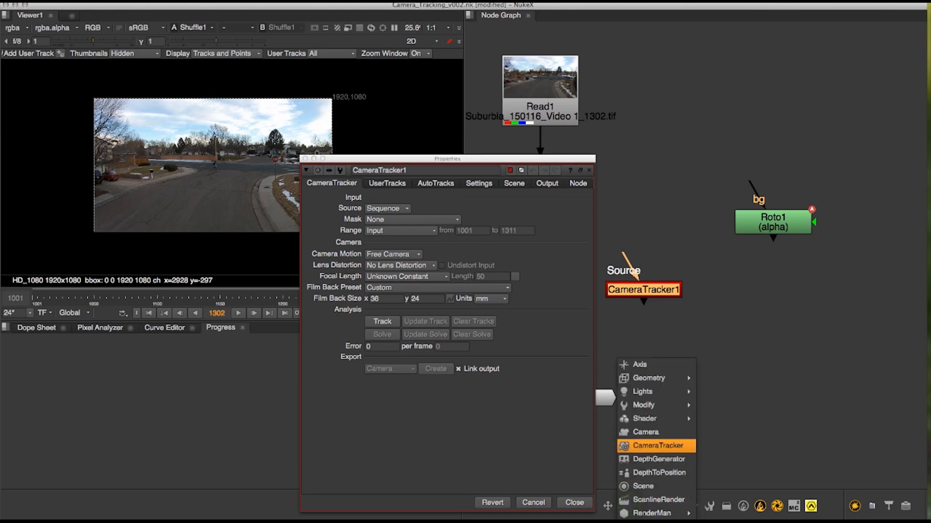
pyautogui.click(789, 344)
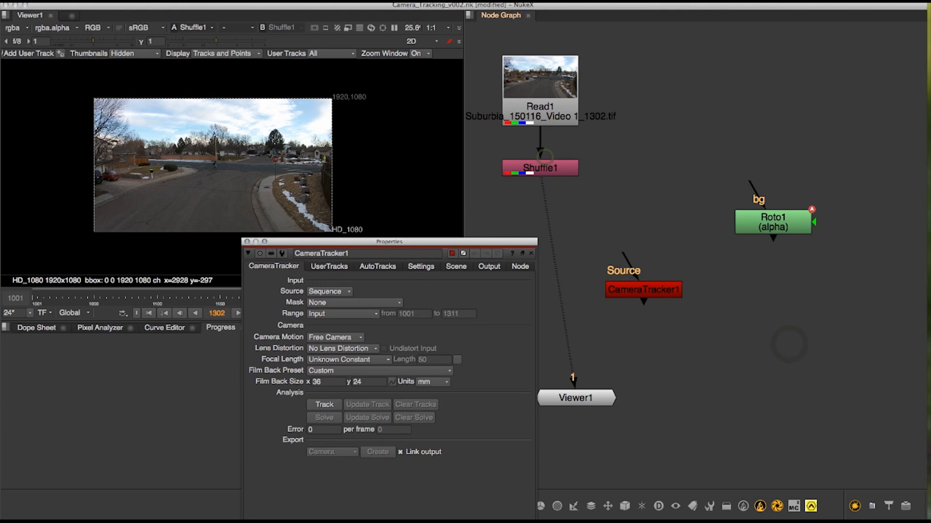
# - Connect the CameraTracker's Source input to the Shuffle node and route the link through a Dot at a right angle
pyautogui.moveTo(639, 283); pyautogui.dragTo(548, 167)
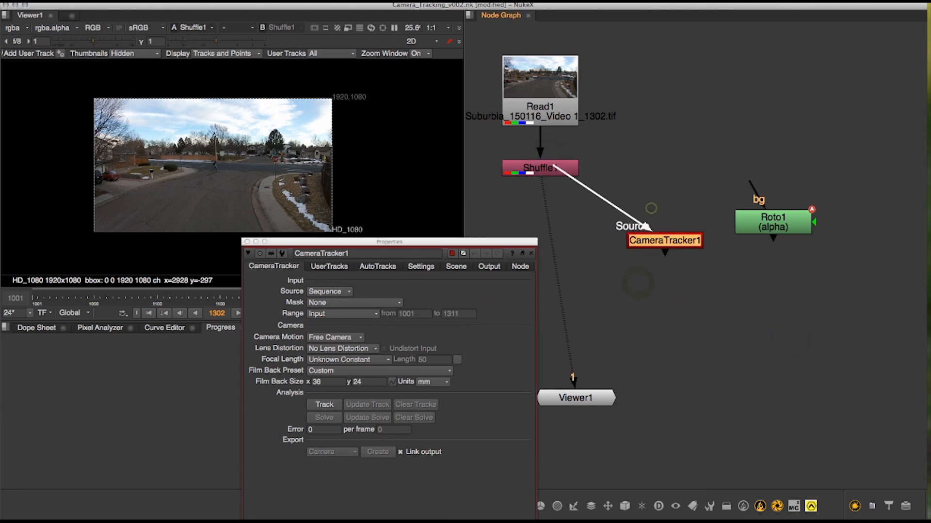
pyautogui.click(667, 180)
pyautogui.moveTo(664, 241); pyautogui.dragTo(723, 272)
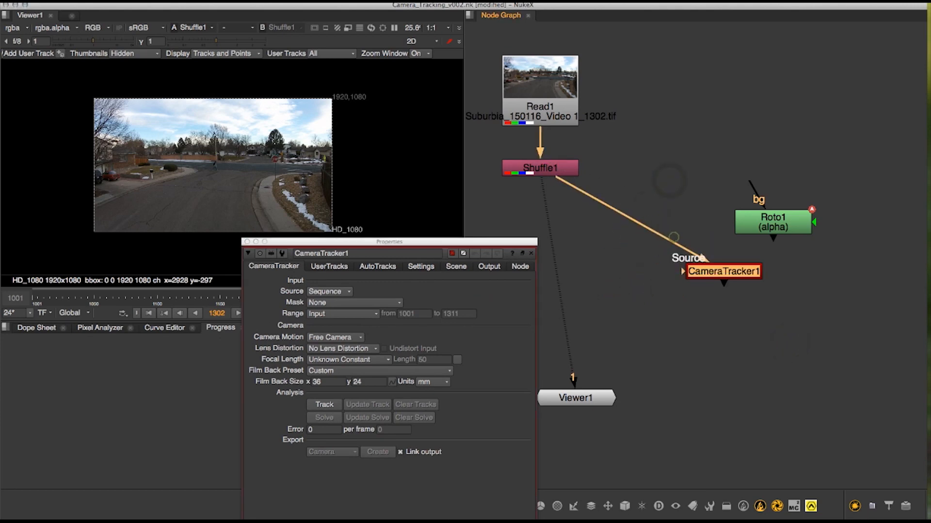
pyautogui.keyDown('super'); pyautogui.moveTo(633, 219); pyautogui.dragTo(723, 168); pyautogui.keyUp('super')
# - Try the Roto node as the CameraTracker's Mask input and review the available mask options
pyautogui.moveTo(771, 225); pyautogui.dragTo(788, 218)
pyautogui.moveTo(683, 272); pyautogui.dragTo(787, 216)
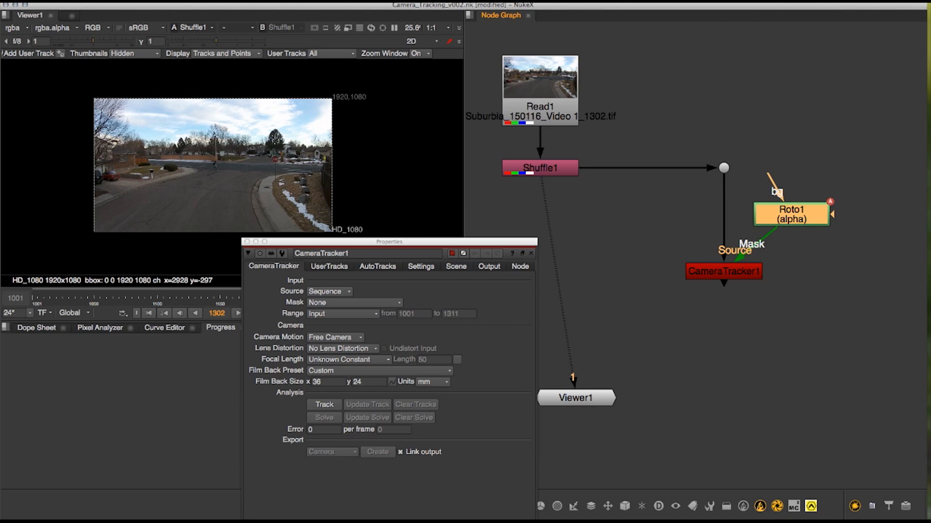
pyautogui.click(354, 303)
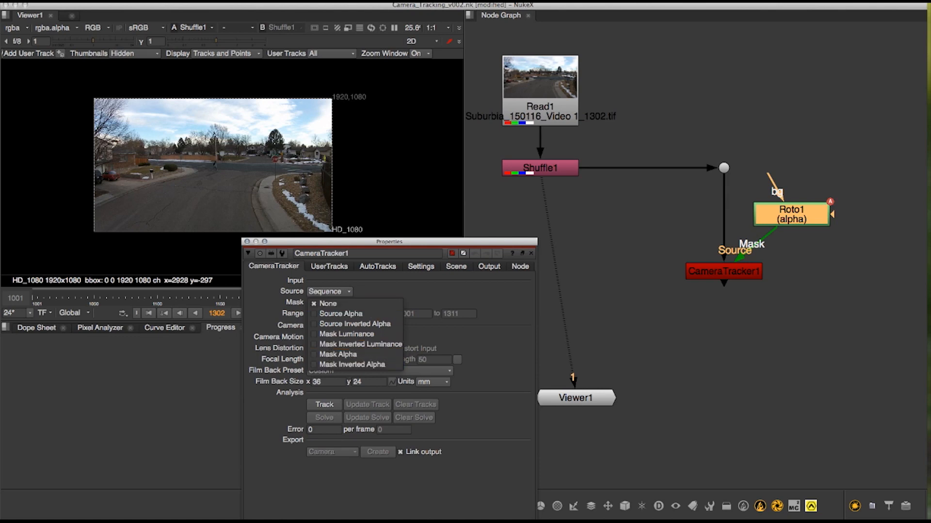
pyautogui.click(442, 293)
pyautogui.click(776, 234)
# - Insert a Copy node between the Shuffle node and the Dot, with the Roto node feeding its A input
pyautogui.moveTo(795, 211); pyautogui.dragTo(705, 107)
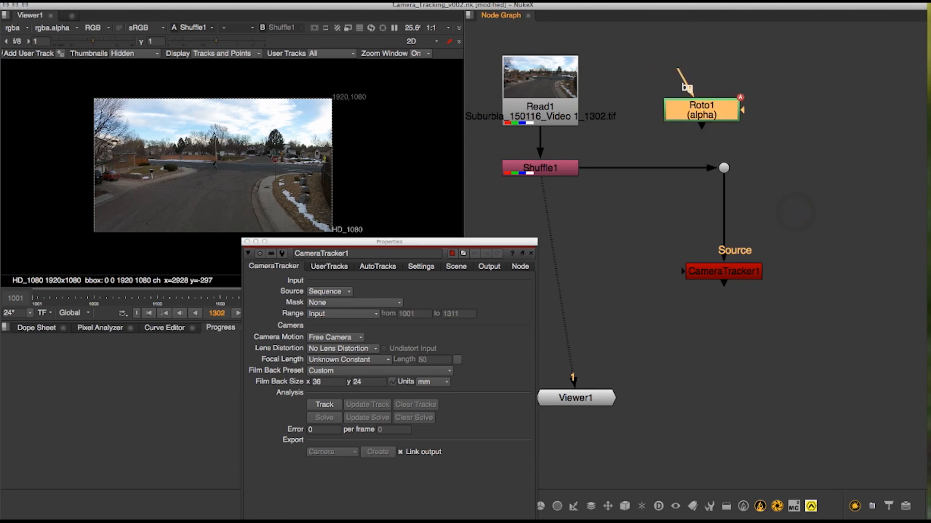
pyautogui.press('k')
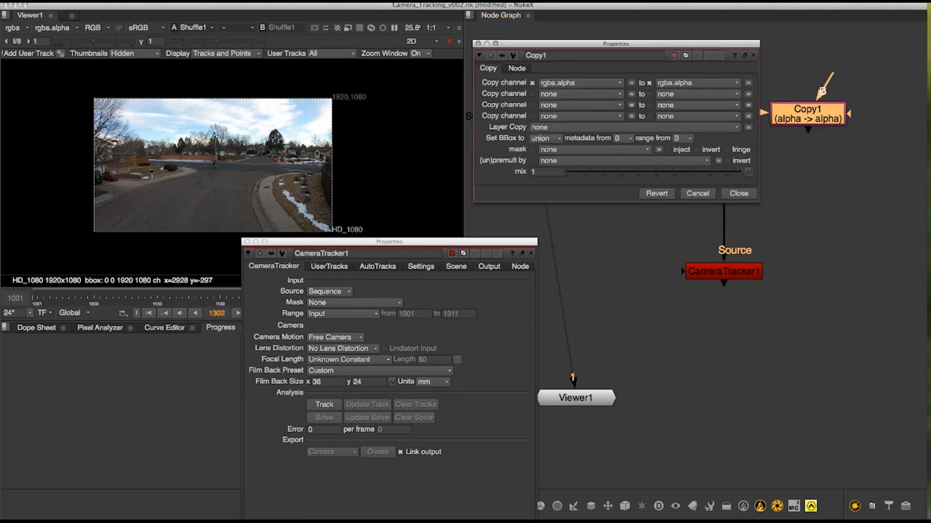
pyautogui.click(751, 194)
pyautogui.moveTo(816, 113); pyautogui.dragTo(666, 173)
pyautogui.moveTo(694, 117); pyautogui.dragTo(655, 127)
# - Connect the Viewer to the CameraTracker node and check its alpha channel, returning to the colour display
pyautogui.press('a')
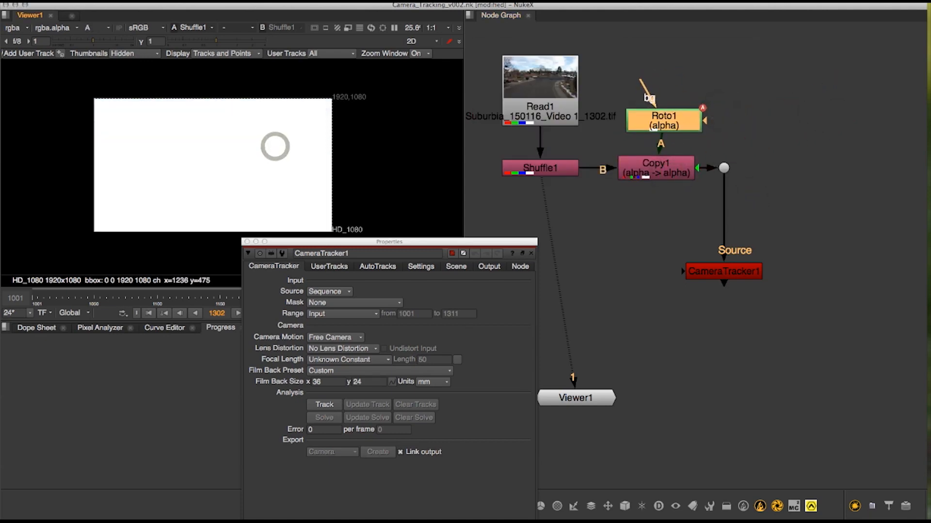
pyautogui.moveTo(573, 380); pyautogui.dragTo(834, 353)
pyautogui.moveTo(715, 276); pyautogui.dragTo(754, 273)
pyautogui.click(697, 280)
pyautogui.moveTo(653, 189); pyautogui.dragTo(751, 270)
pyautogui.press('a')
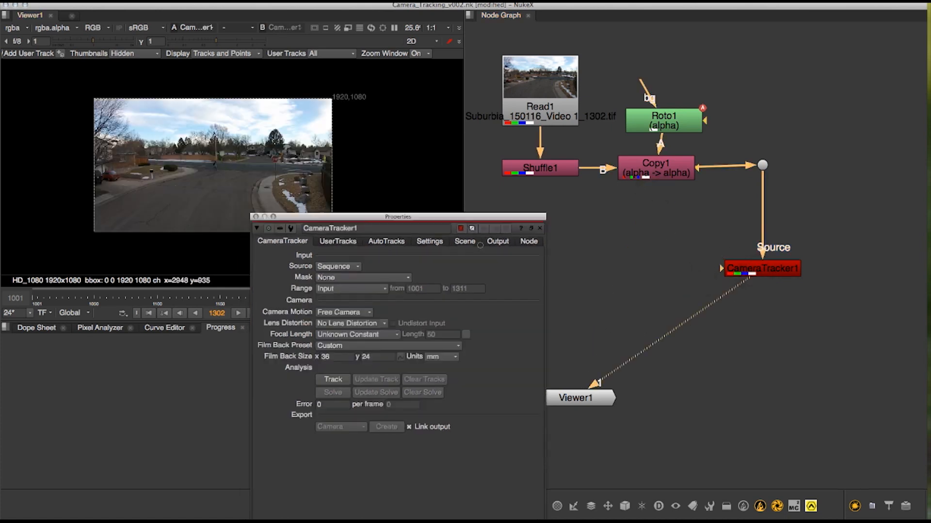
# - Set the CameraTracker's mask to Source Alpha and align the Roto node directly above the Copy node
pyautogui.moveTo(389, 242); pyautogui.dragTo(455, 106)
pyautogui.click(436, 167)
pyautogui.click(412, 179)
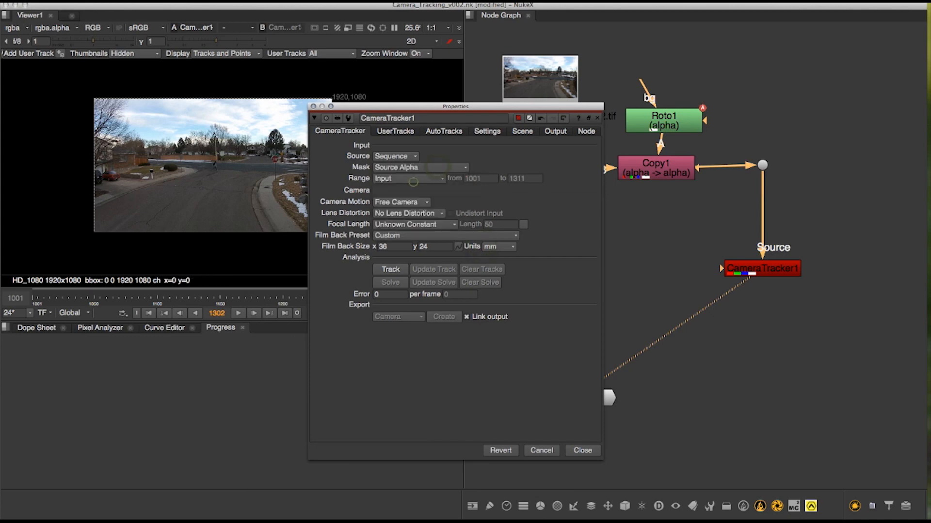
pyautogui.moveTo(559, 107); pyautogui.dragTo(560, 123)
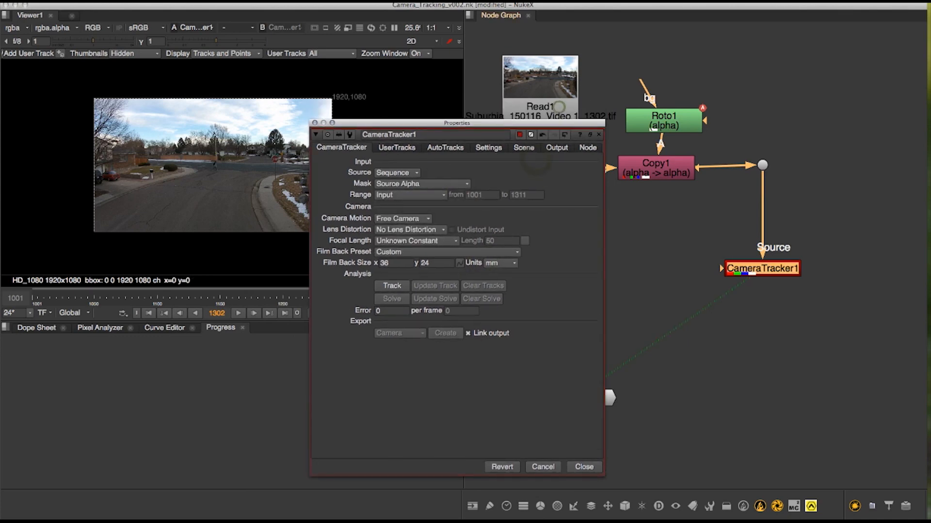
pyautogui.moveTo(671, 120); pyautogui.dragTo(663, 120)
pyautogui.click(569, 293)
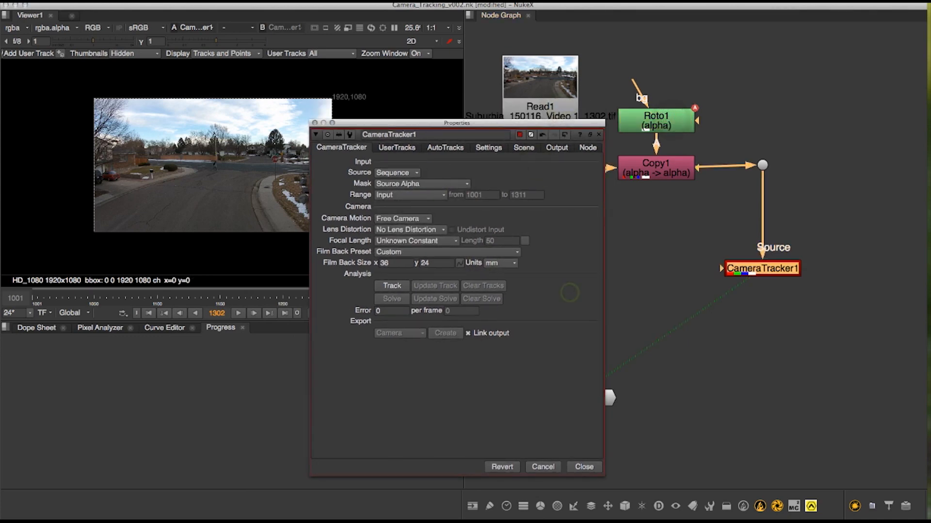
# - Return to frame 1001 and enable Preview Features in the CameraTracker's settings
pyautogui.click(489, 148)
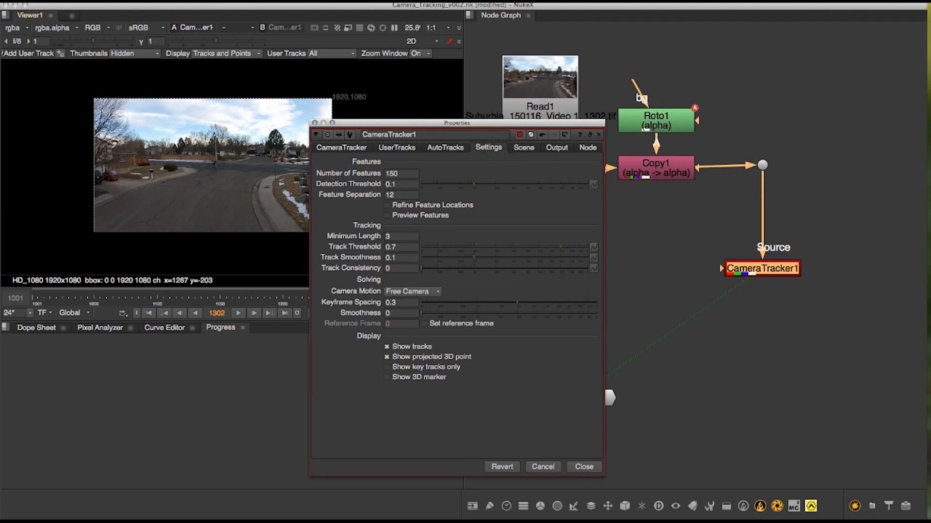
pyautogui.click(148, 313)
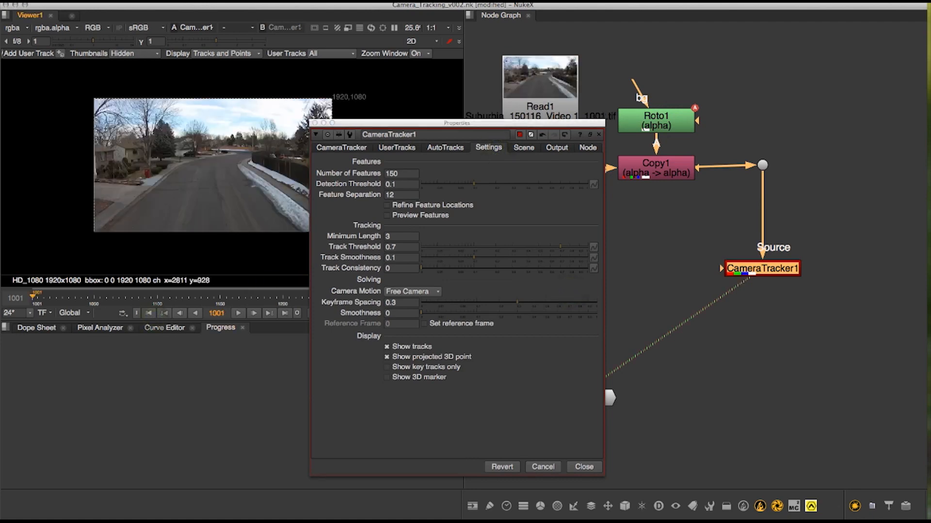
pyautogui.moveTo(444, 124); pyautogui.dragTo(623, 65)
pyautogui.click(566, 158)
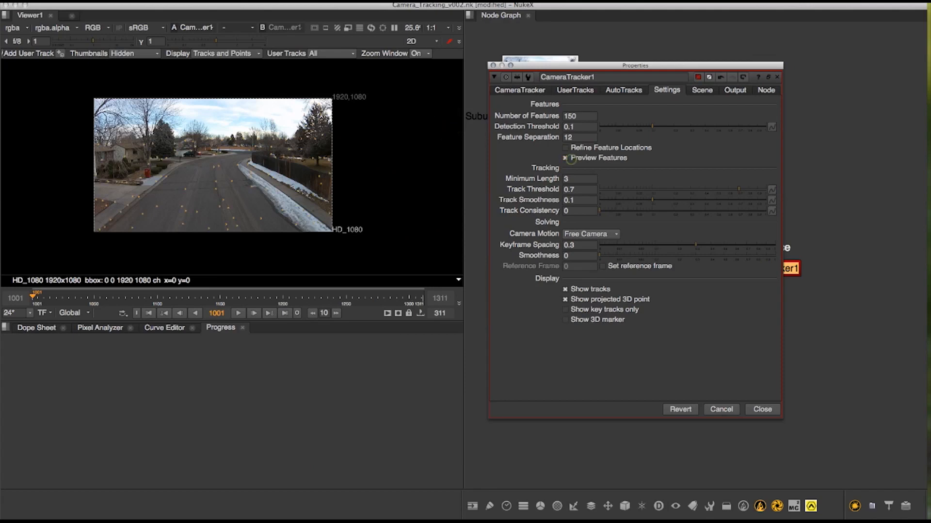
# - Disable the Copy node to compare the previewed features with and without the sky mask, and re-enable it
pyautogui.scroll(3, 213, 174)
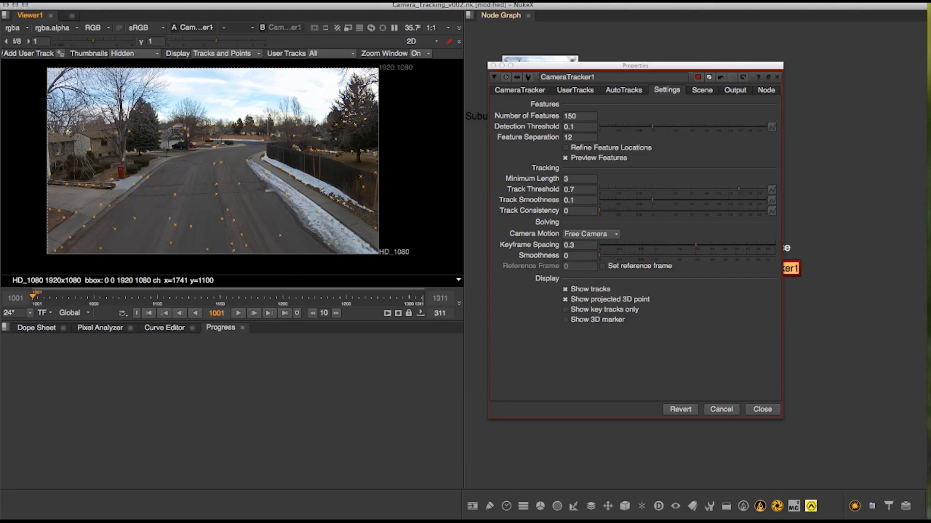
pyautogui.moveTo(635, 65); pyautogui.dragTo(645, 179)
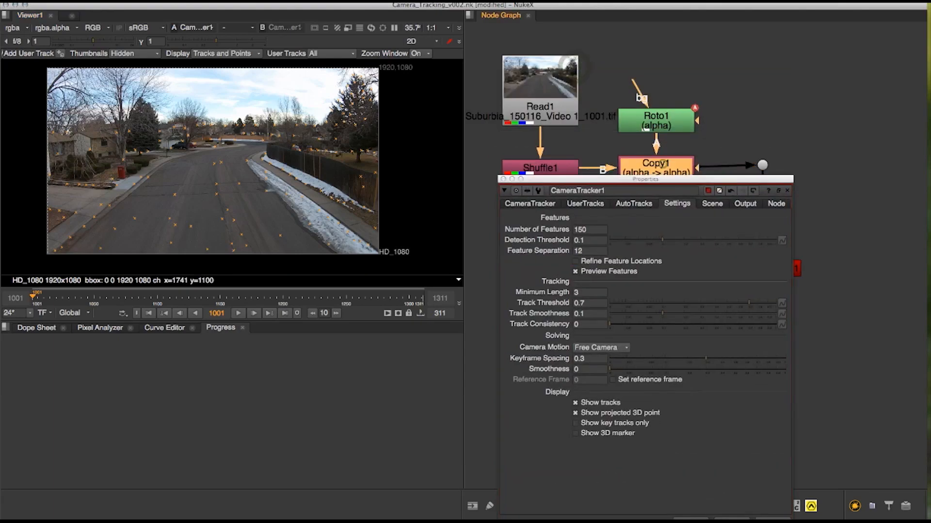
pyautogui.press('d')
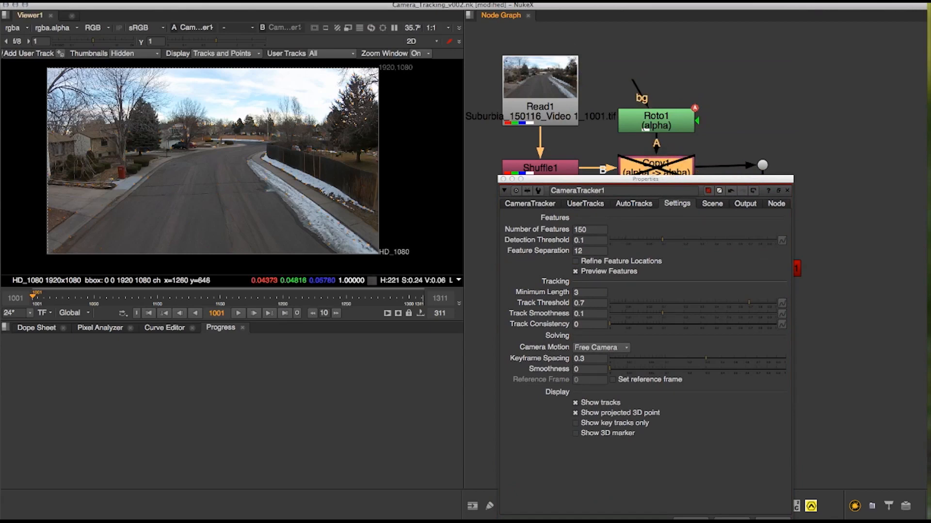
pyautogui.click(554, 168)
pyautogui.click(674, 167)
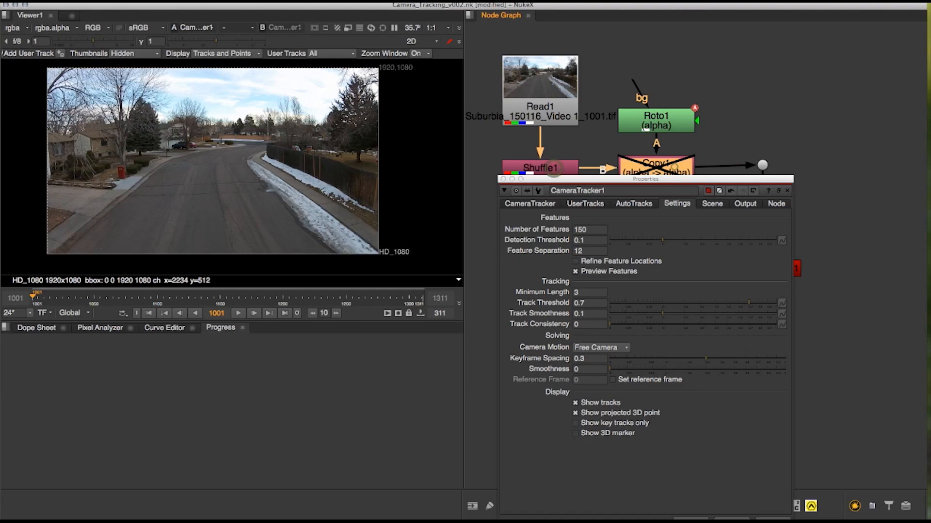
pyautogui.press('d')
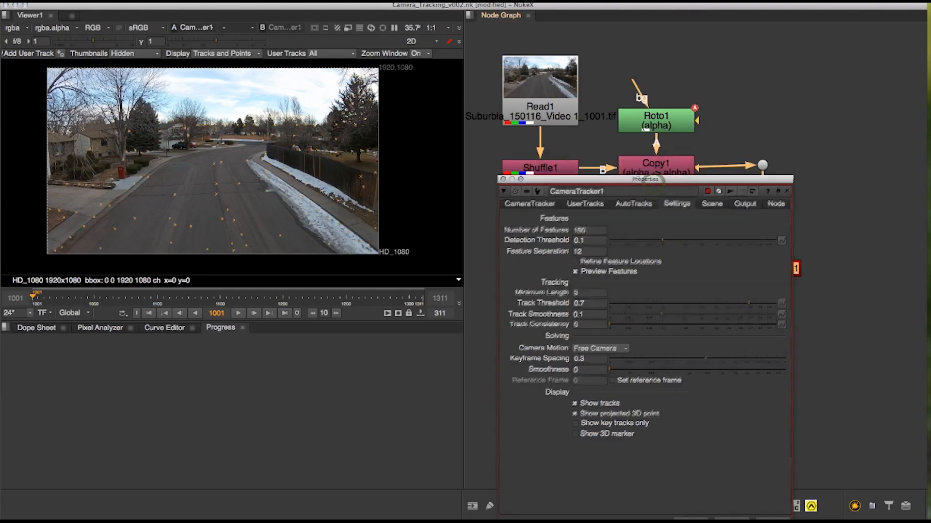
# - Set the CameraTracker's Number of Features to 300
pyautogui.moveTo(659, 181); pyautogui.dragTo(650, 96)
pyautogui.doubleClick(581, 146)
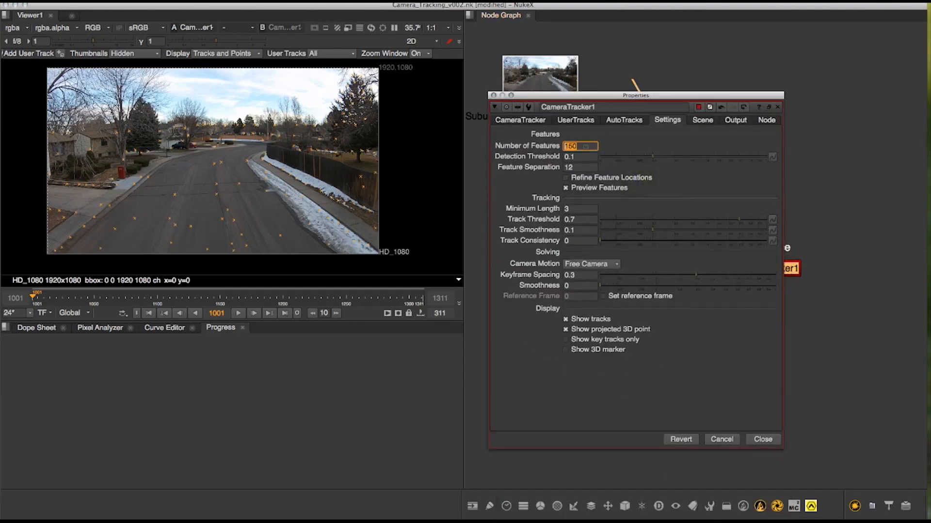
pyautogui.write('300')
pyautogui.click(694, 183)
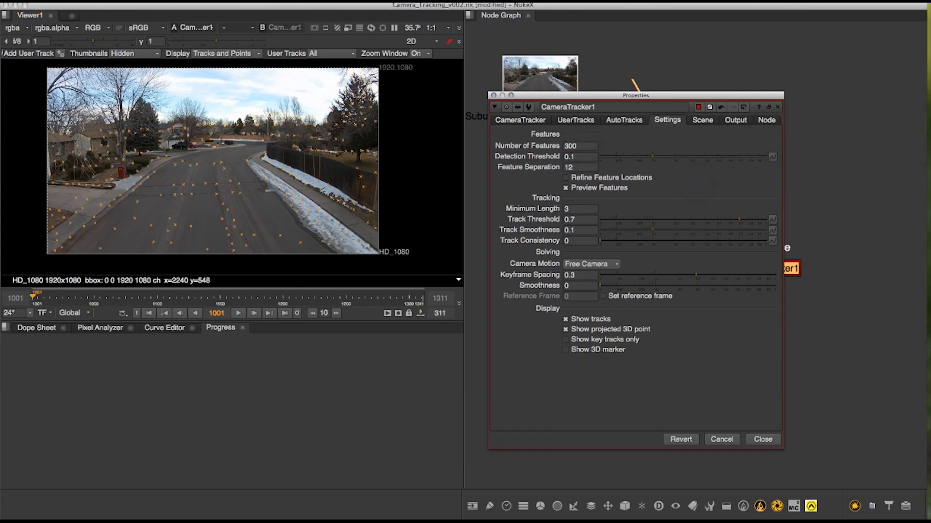
pyautogui.moveTo(599, 96); pyautogui.dragTo(603, 93)
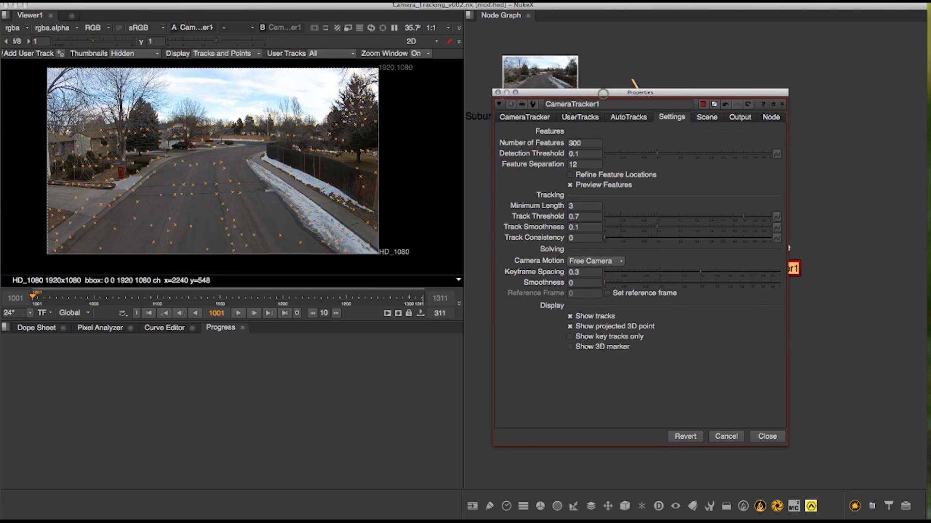
# - Set the CameraTracker's Lens Distortion to Unknown Lens
pyautogui.click(533, 118)
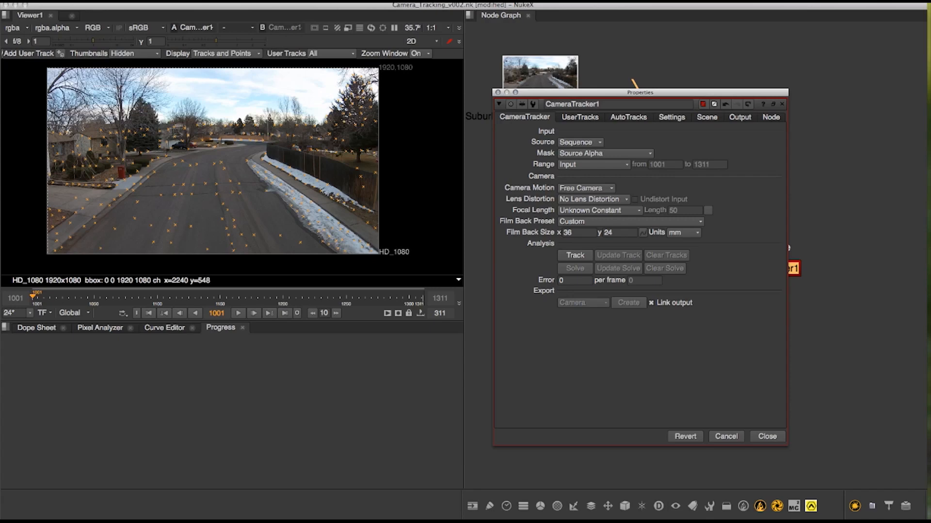
pyautogui.click(581, 199)
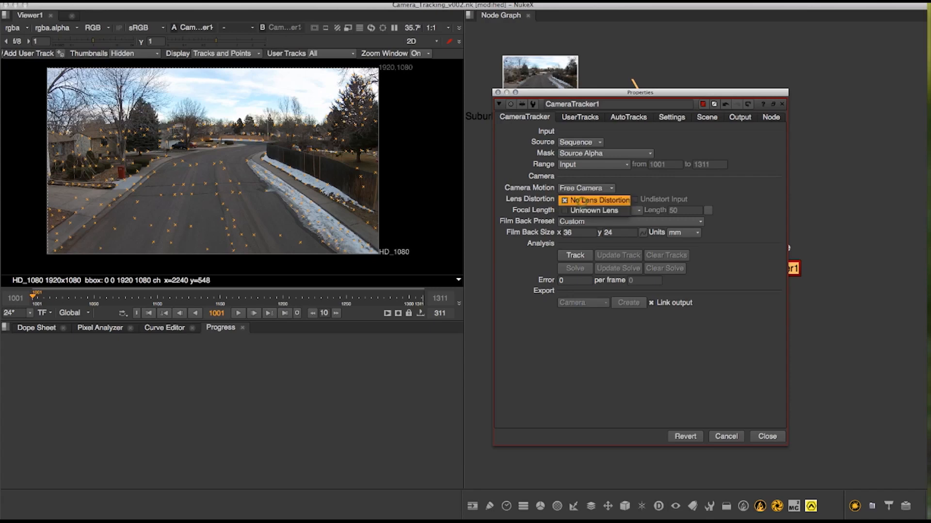
pyautogui.click(579, 210)
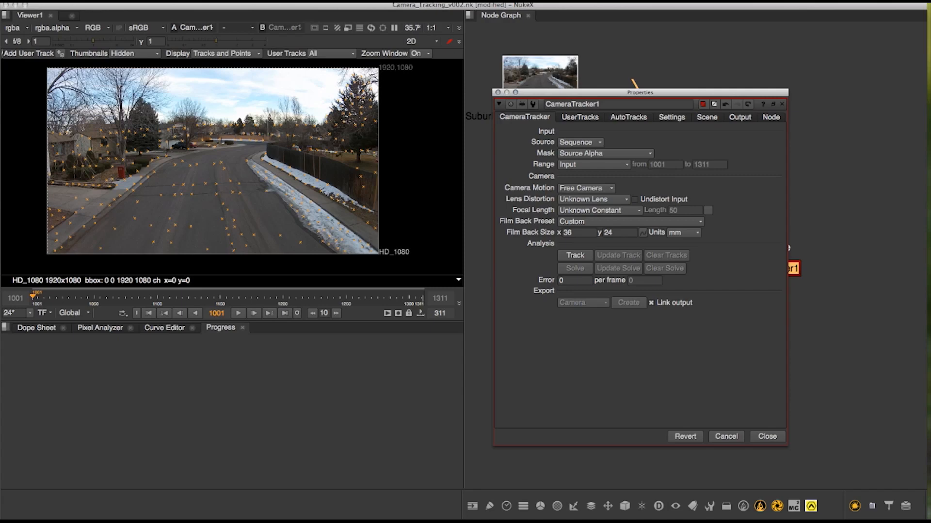
# - Raise the CameraTracker's Track Threshold to 0.9
pyautogui.click(671, 118)
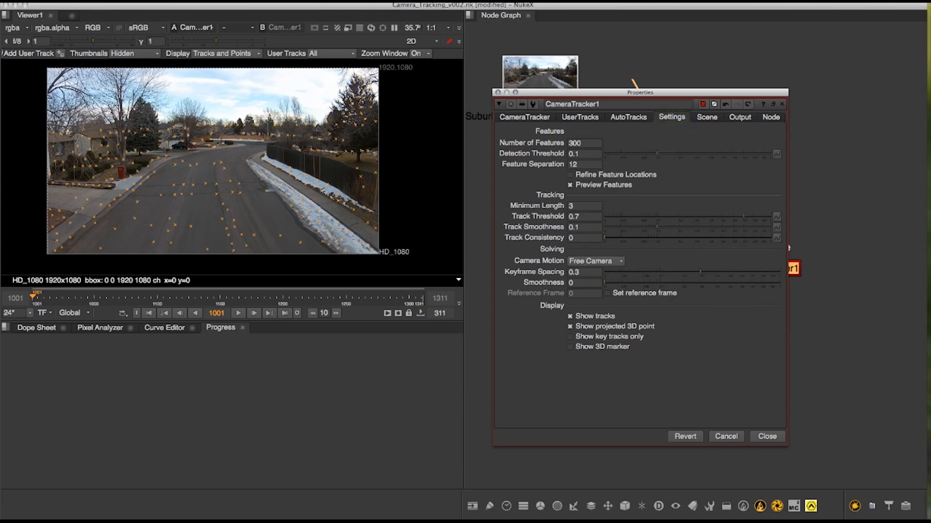
pyautogui.click(576, 217)
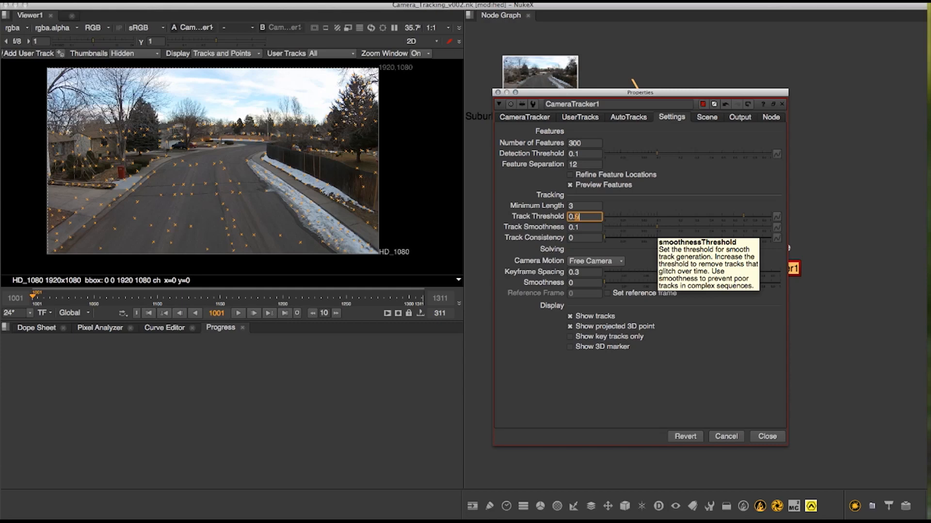
pyautogui.press('Return')
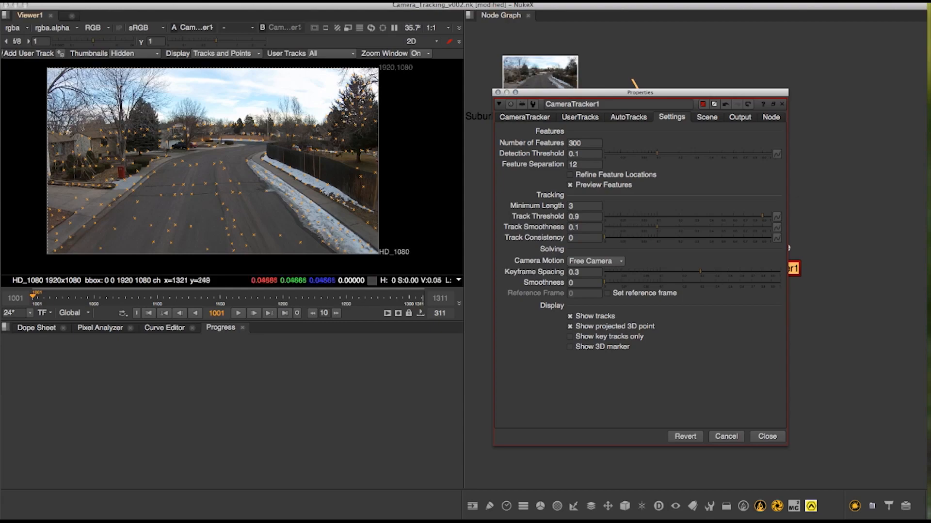
# - Enable Refine Feature Locations, comparing the close-up feature positions on the asphalt with the option on and off
pyautogui.scroll(10, 300, 218)
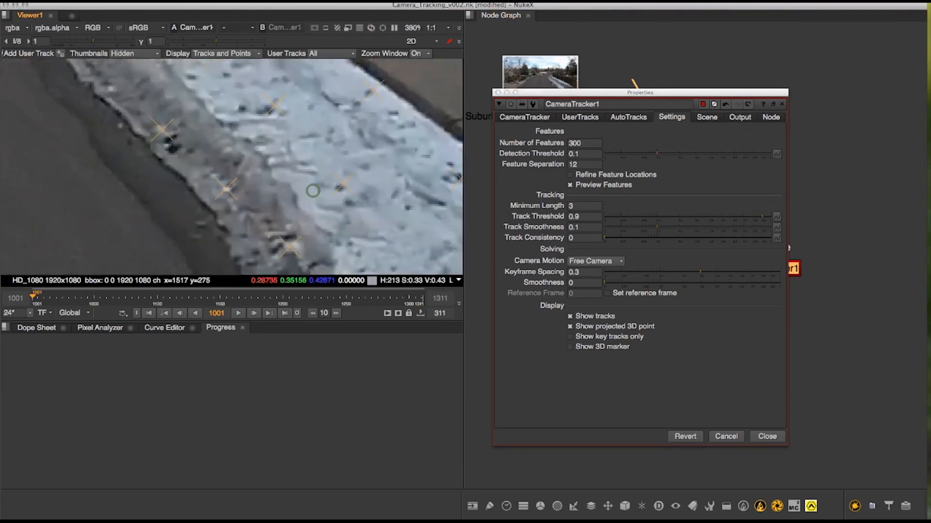
pyautogui.scroll(-6, 313, 191)
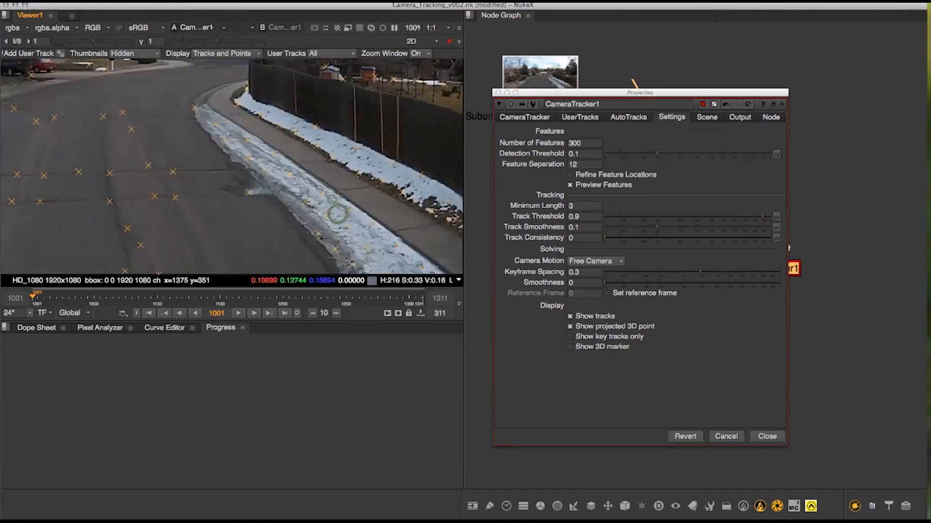
pyautogui.scroll(-2, 332, 201)
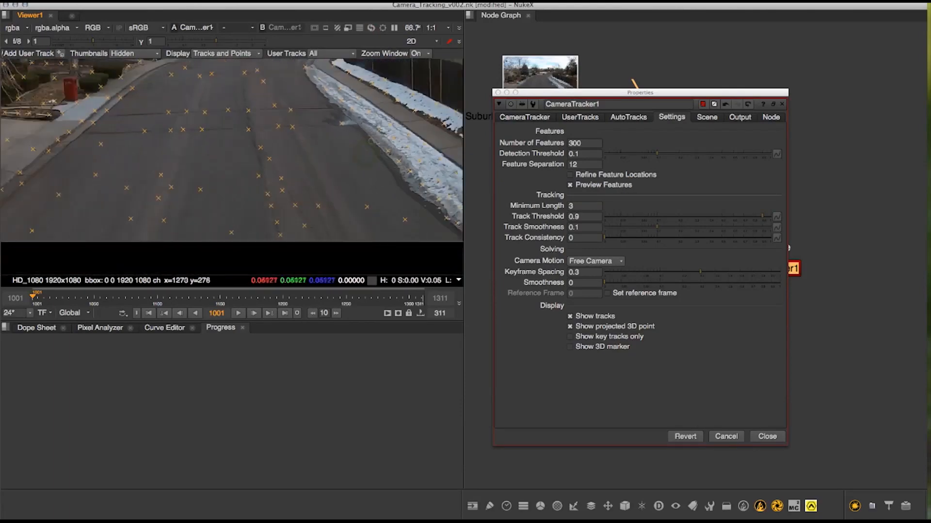
pyautogui.scroll(6, 340, 127)
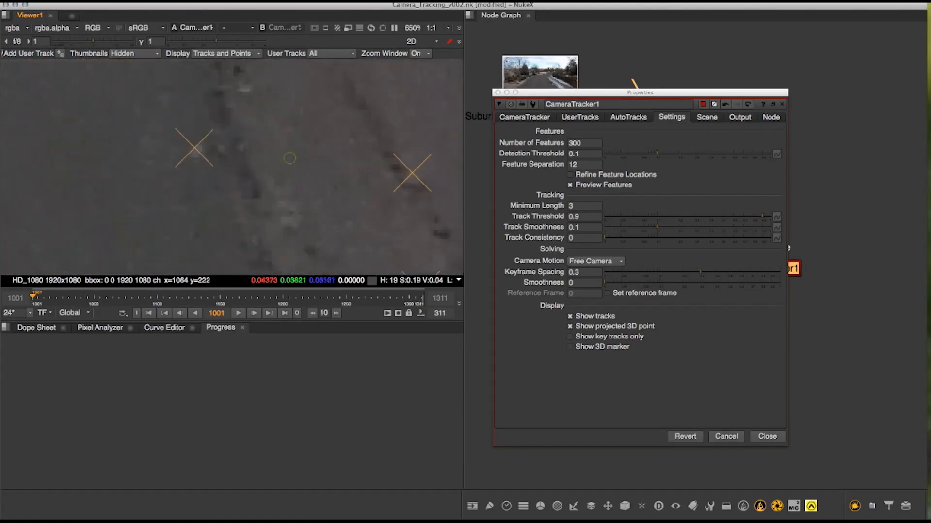
pyautogui.scroll(3, 337, 126)
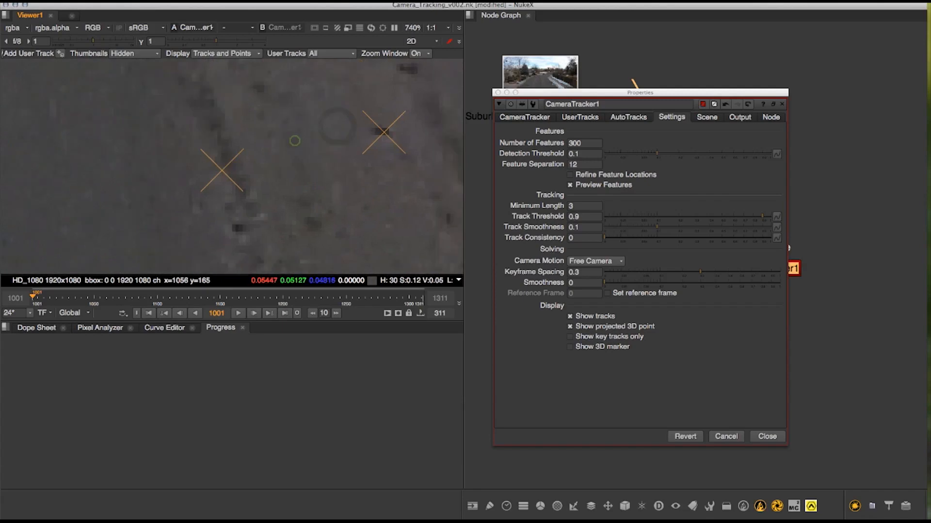
pyautogui.scroll(-1, 347, 110)
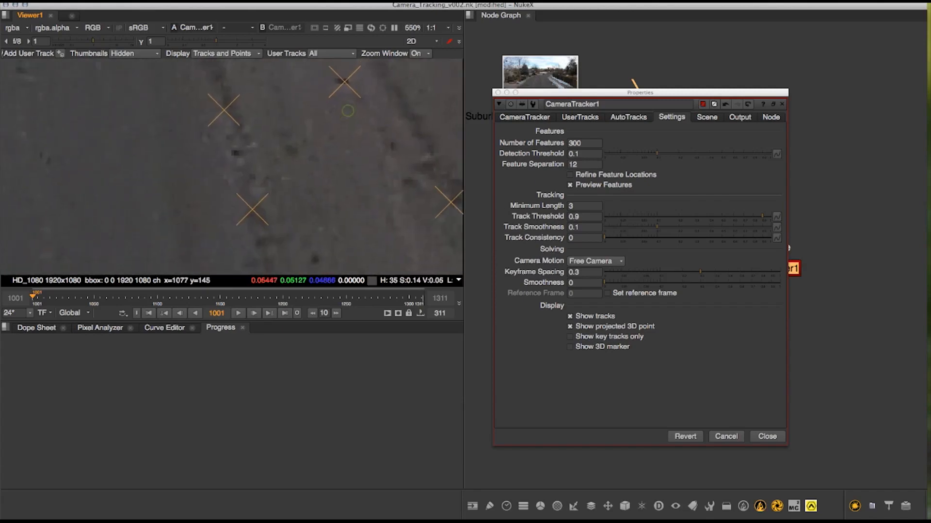
pyautogui.moveTo(347, 110); pyautogui.dragTo(266, 107, button='middle')
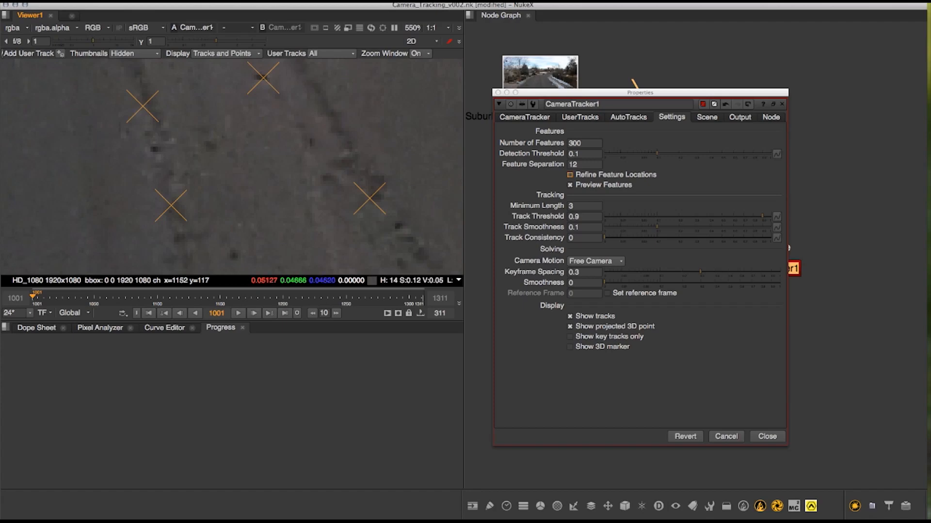
pyautogui.click(570, 175)
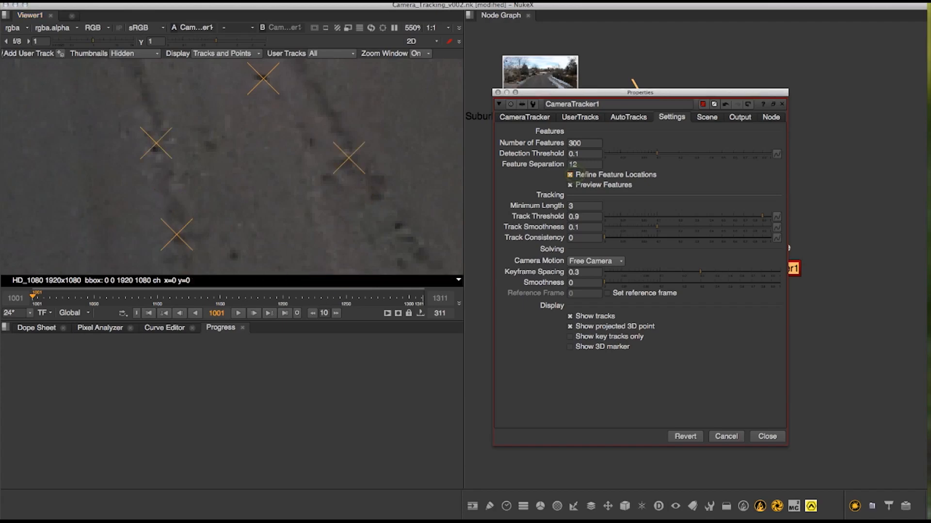
pyautogui.click(570, 174)
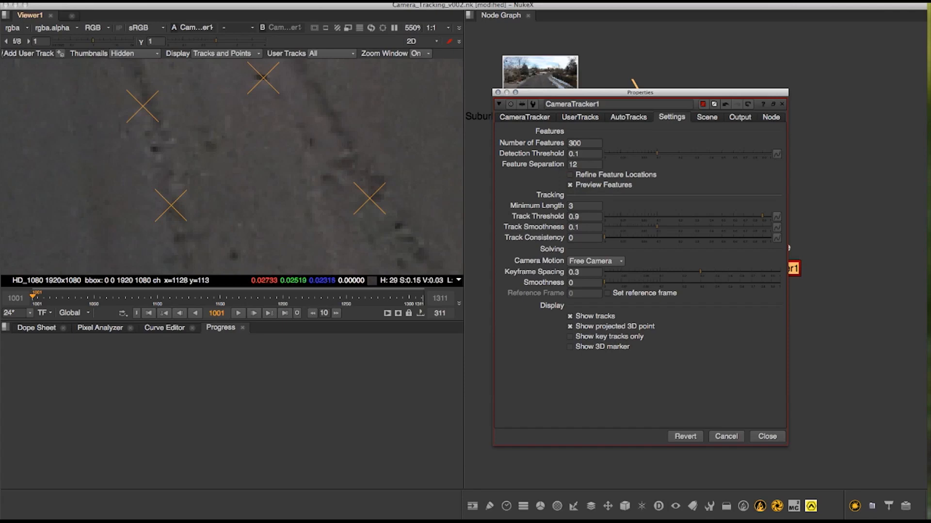
pyautogui.click(570, 175)
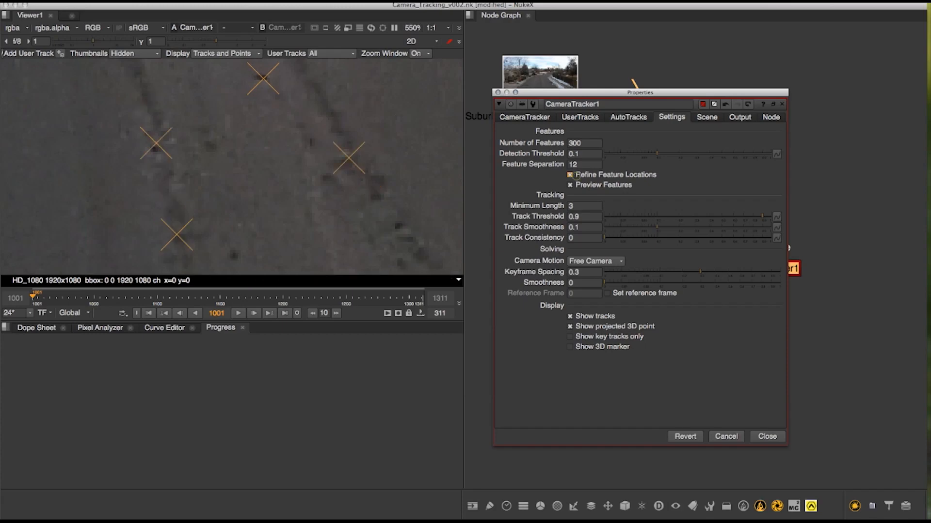
# - Toggle Refine Feature Locations off and back on while checking another patch of road, and return to the full frame
pyautogui.moveTo(243, 112); pyautogui.dragTo(239, 189, button='middle')
pyautogui.moveTo(228, 97); pyautogui.dragTo(249, 234, button='middle')
pyautogui.moveTo(203, 145); pyautogui.dragTo(267, 175, button='middle')
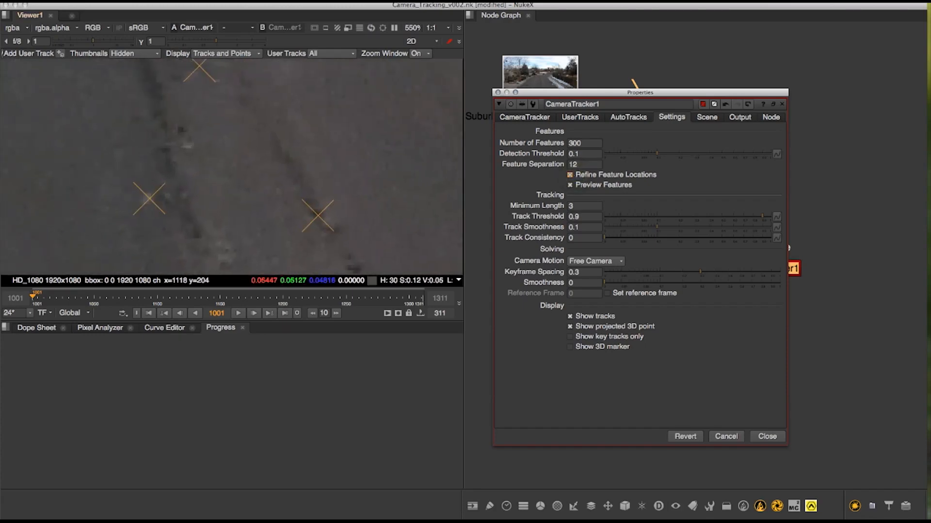
pyautogui.click(570, 175)
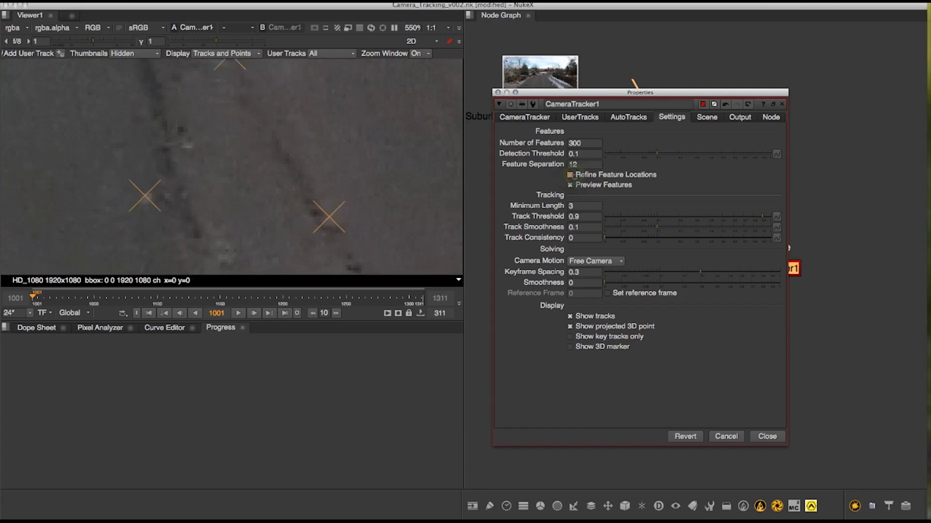
pyautogui.click(571, 175)
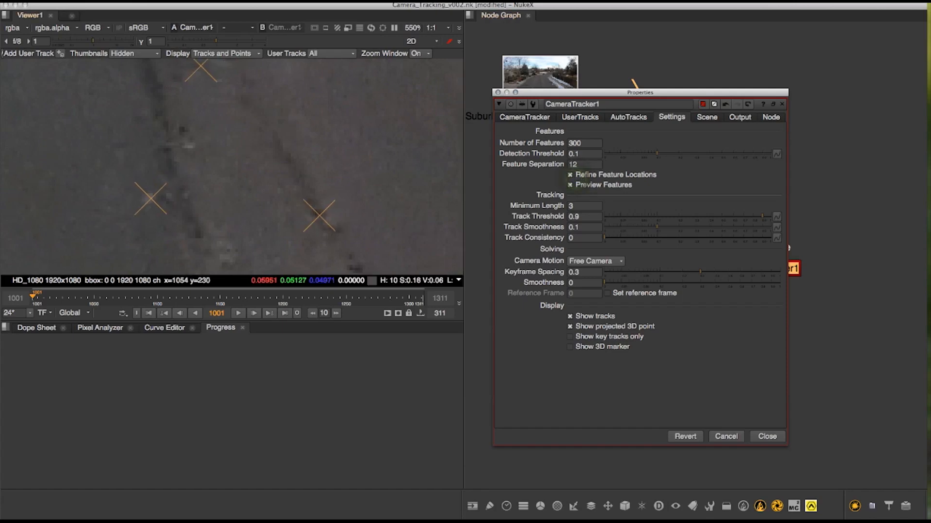
pyautogui.hotkey('ctrl', '0')
pyautogui.moveTo(267, 173); pyautogui.dragTo(251, 211, button='middle')
pyautogui.scroll(-1, 248, 194)
pyautogui.moveTo(244, 158)
pyautogui.mouseDown(button='middle')
pyautogui.moveTo(259, 139)
pyautogui.moveTo(256, 165)
pyautogui.mouseUp(button='middle')
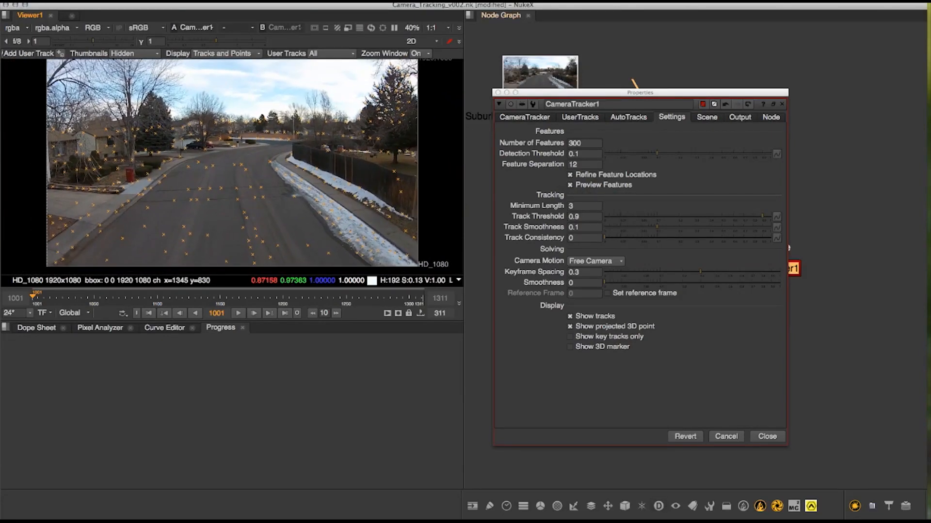
# - Save the script and track the features over the whole input range with the CameraTracker
pyautogui.click(524, 117)
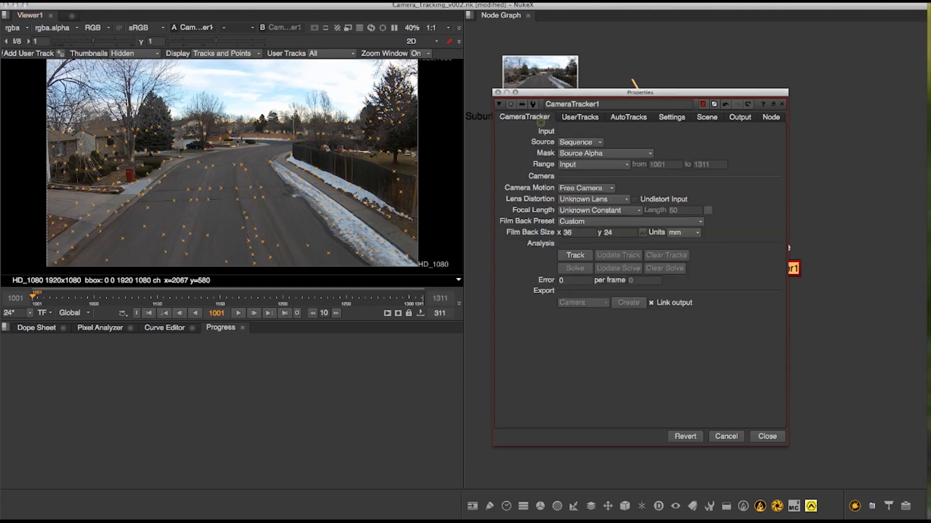
pyautogui.moveTo(580, 101); pyautogui.dragTo(593, 90)
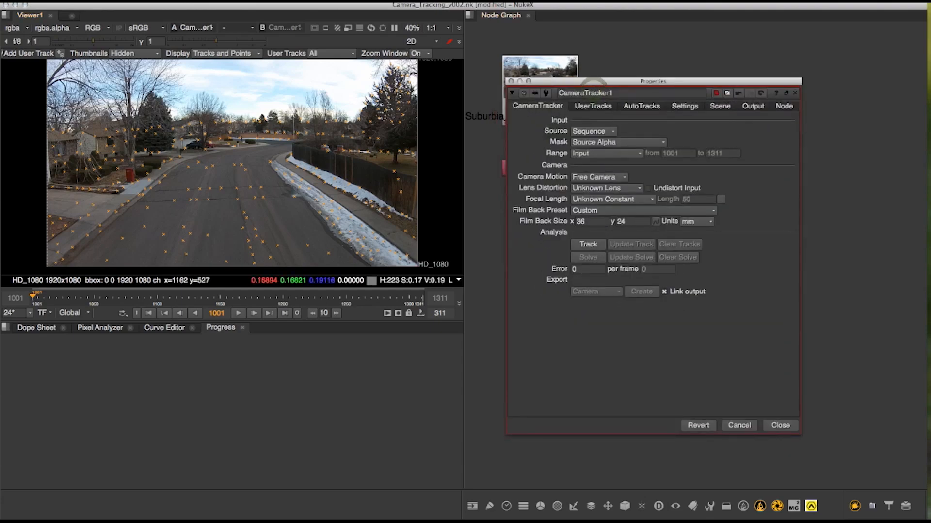
pyautogui.press('super+s')
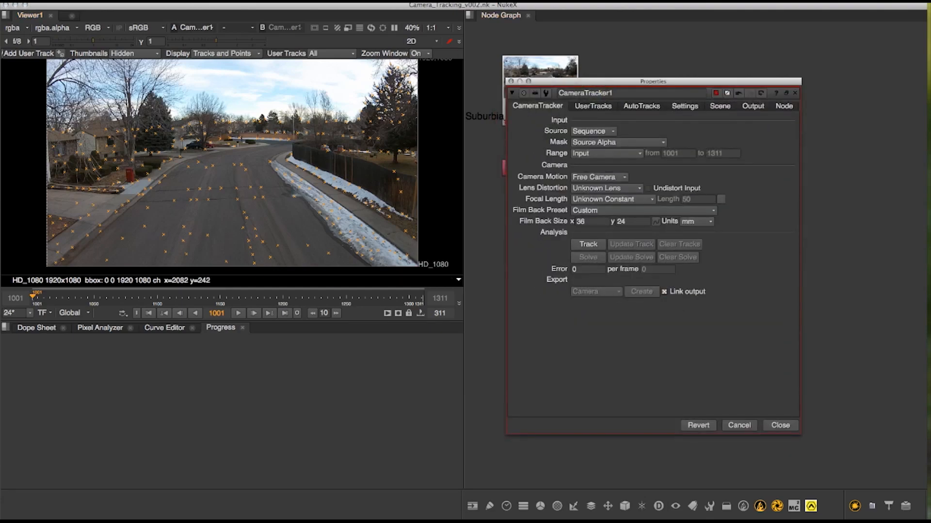
pyautogui.click(597, 243)
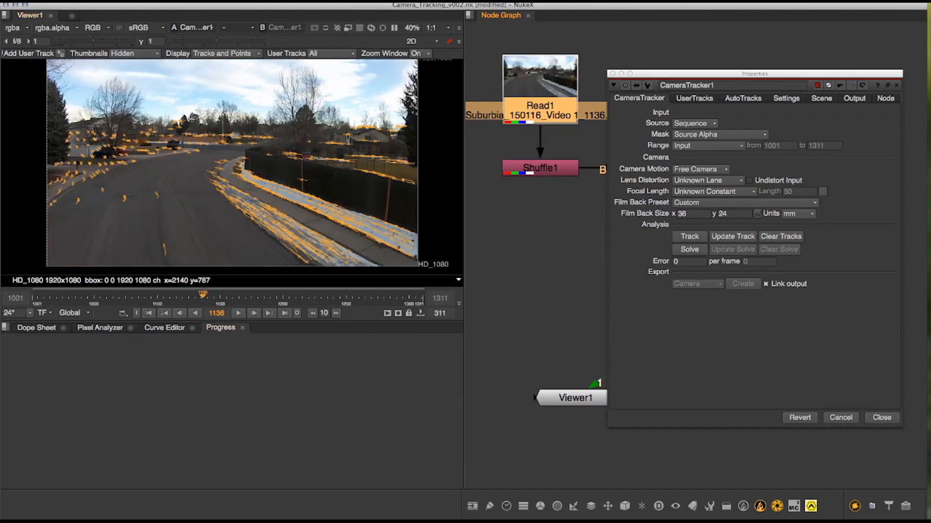
# - Solve the camera from the tracked features and open the CameraTracker's feature and tracking settings
pyautogui.moveTo(727, 73); pyautogui.dragTo(731, 51)
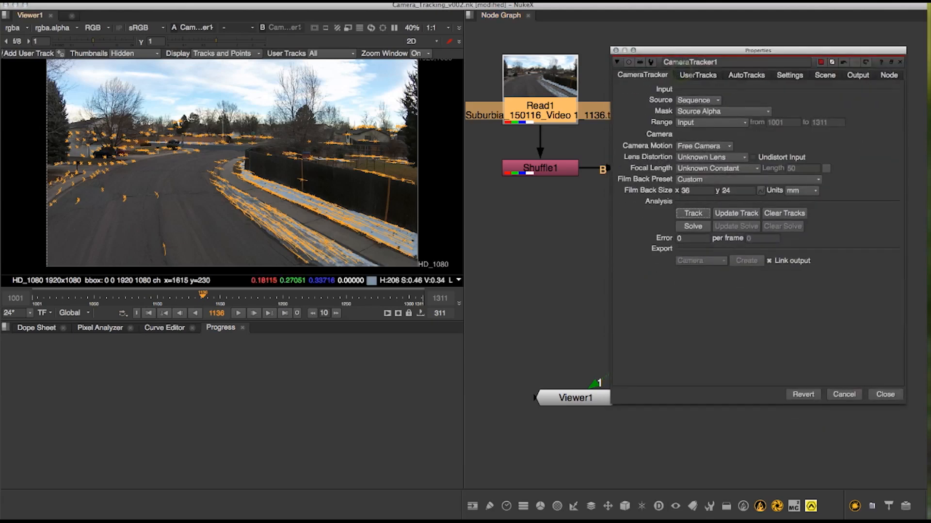
pyautogui.click(694, 226)
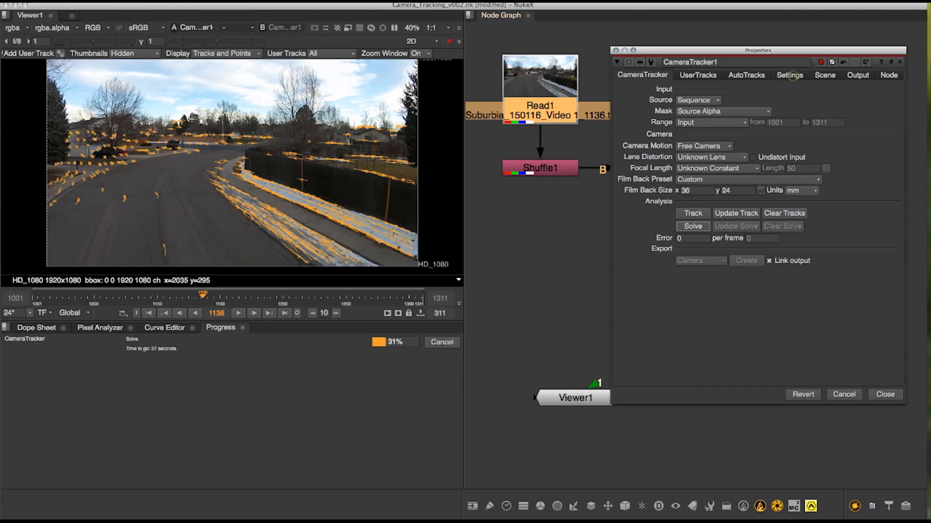
pyautogui.click(790, 76)
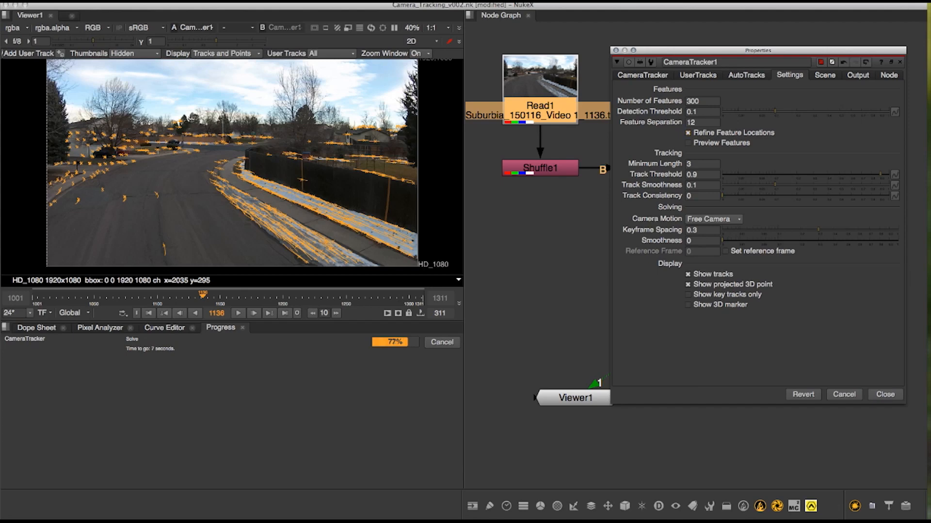
# - Review the CameraTracker's main settings and examine the solved point cloud from several angles in the 3D view
pyautogui.click(647, 75)
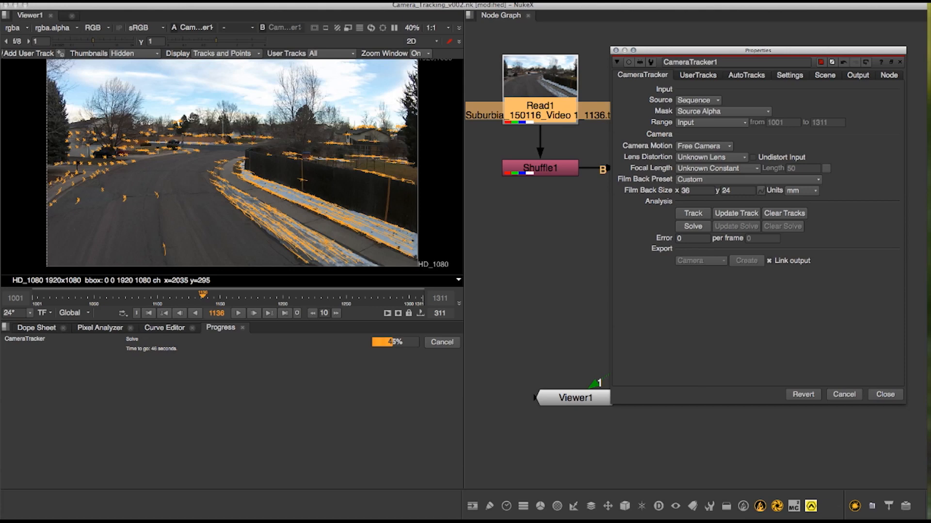
pyautogui.click(657, 337)
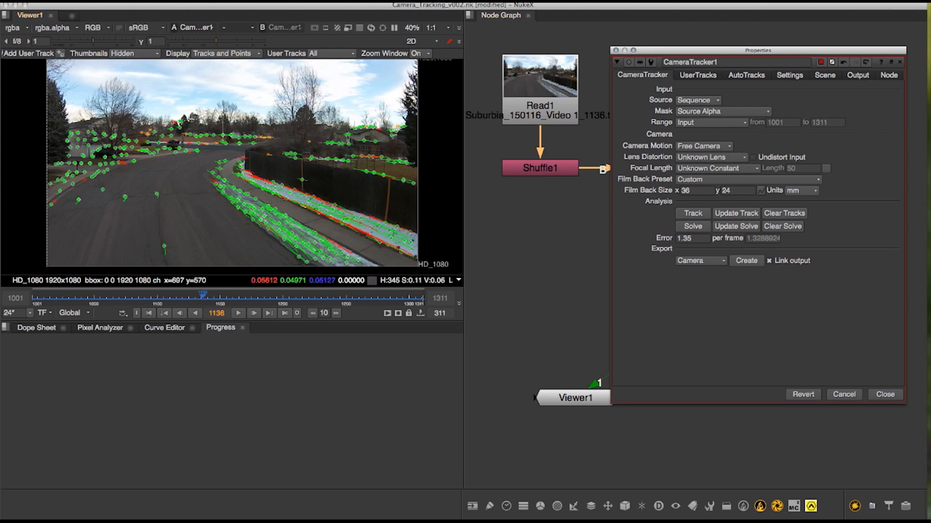
pyautogui.press('Tab')
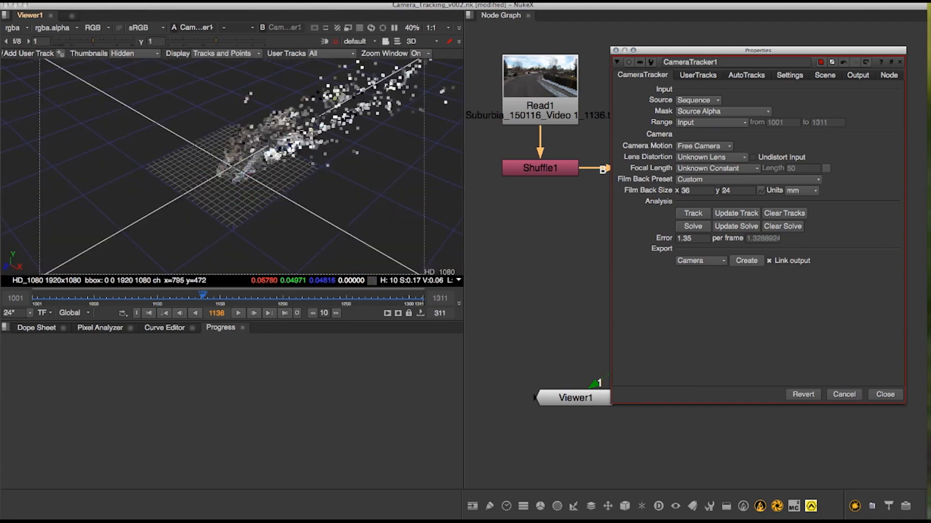
pyautogui.scroll(6, 232, 167)
pyautogui.keyDown('alt'); pyautogui.moveTo(310, 177); pyautogui.dragTo(243, 187); pyautogui.keyUp('alt')
pyautogui.keyDown('super'); pyautogui.moveTo(349, 221); pyautogui.dragTo(217, 185); pyautogui.keyUp('super')
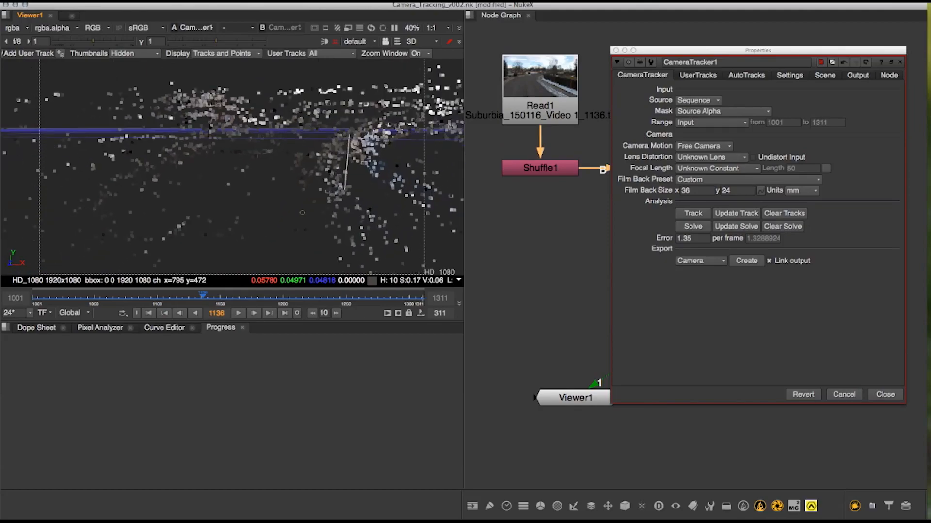
pyautogui.keyDown('super'); pyautogui.moveTo(302, 213); pyautogui.dragTo(214, 184); pyautogui.keyUp('super')
# - Export the camera solve as a Scene+ setup with Link output enabled
pyautogui.click(723, 326)
pyautogui.click(725, 260)
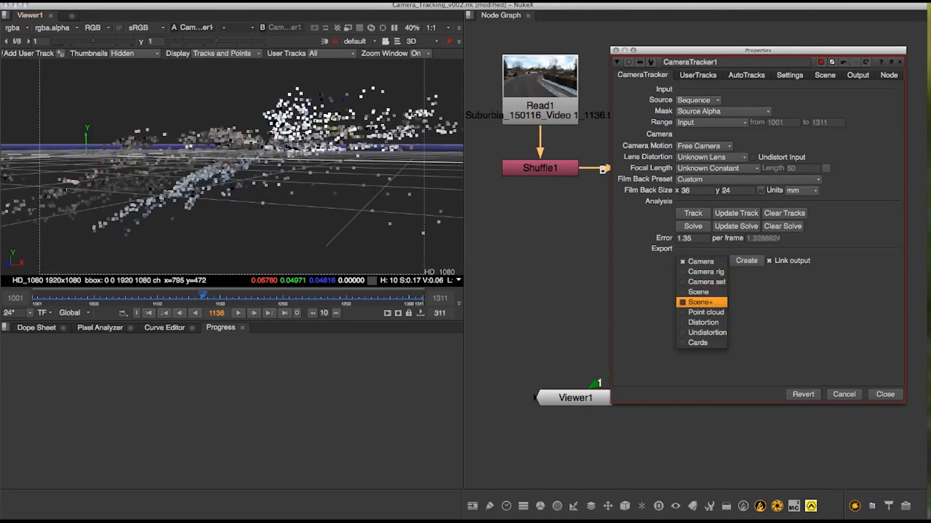
pyautogui.click(714, 303)
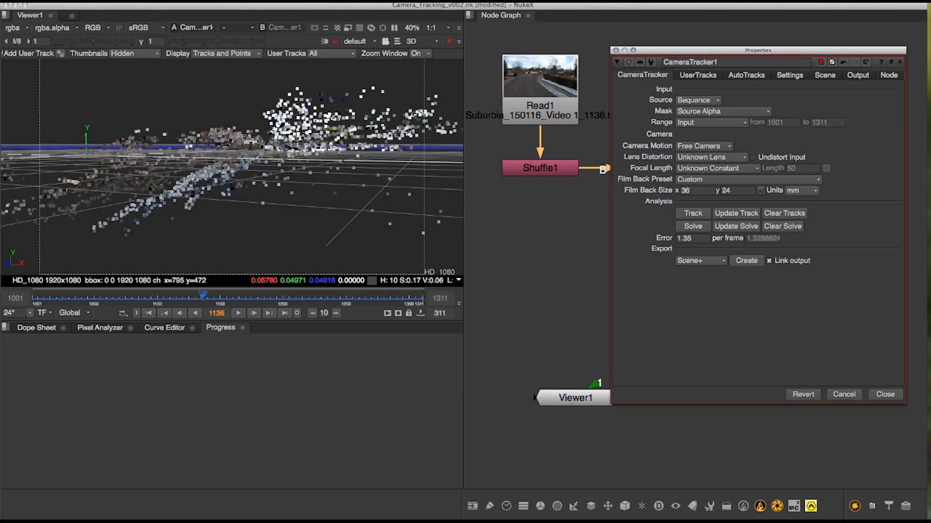
pyautogui.click(746, 260)
# - Place the exported camera, point cloud, lens distortion, scene and ScanlineRender nodes well below the CameraTracker node in the node graph
pyautogui.moveTo(749, 49); pyautogui.dragTo(267, 388)
pyautogui.moveTo(740, 189); pyautogui.dragTo(693, 56, button='middle')
pyautogui.moveTo(543, 271); pyautogui.dragTo(571, 141)
pyautogui.moveTo(499, 155); pyautogui.dragTo(836, 375)
pyautogui.moveTo(722, 205); pyautogui.dragTo(725, 290)
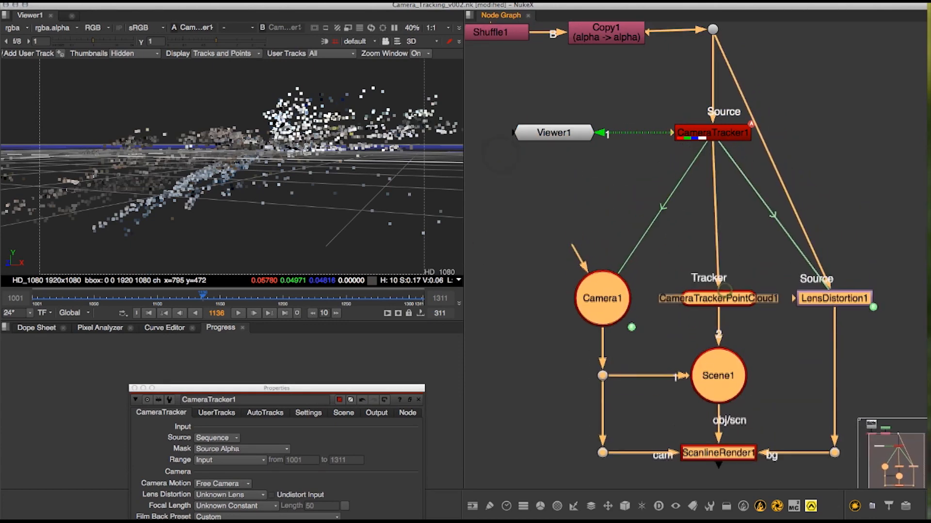
pyautogui.moveTo(618, 305); pyautogui.dragTo(612, 293)
pyautogui.click(672, 252)
pyautogui.click(603, 296)
# - View Scene1 in 3D and scrub the timeline to examine the camera's motion against the point cloud and grid
pyautogui.moveTo(606, 293); pyautogui.dragTo(589, 245, button='middle')
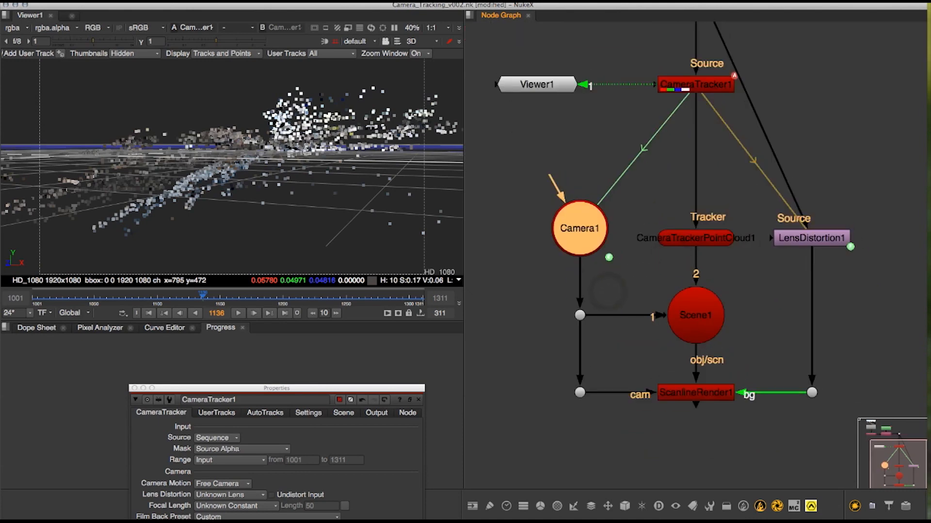
pyautogui.moveTo(589, 244); pyautogui.dragTo(585, 227, button='middle')
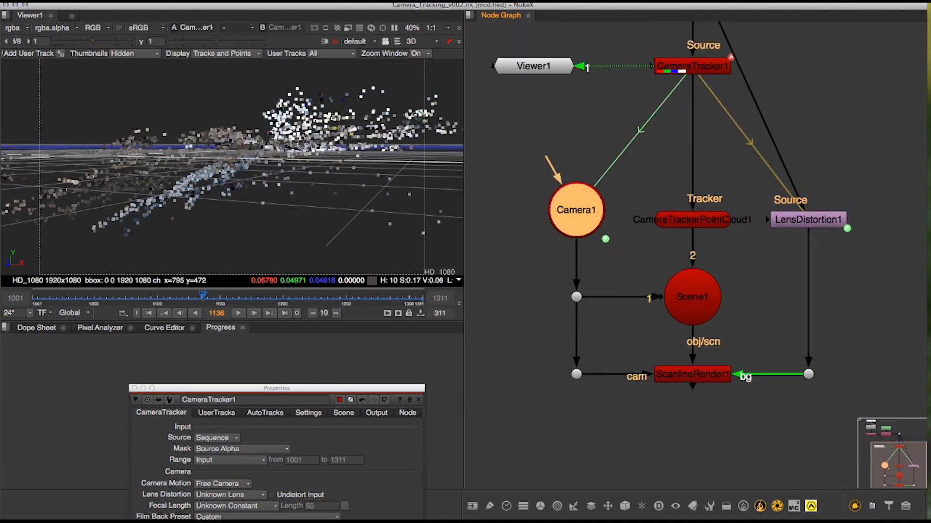
pyautogui.moveTo(579, 66); pyautogui.dragTo(689, 294)
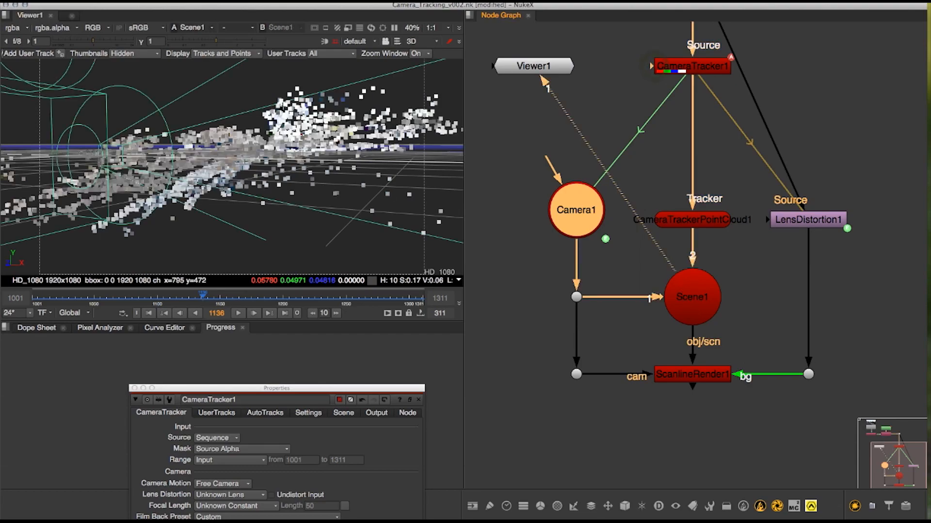
pyautogui.moveTo(199, 180); pyautogui.dragTo(180, 136, button='middle')
pyautogui.keyDown('super'); pyautogui.moveTo(180, 136); pyautogui.dragTo(215, 143); pyautogui.keyUp('super')
pyautogui.moveTo(216, 143); pyautogui.dragTo(227, 158, button='middle')
pyautogui.moveTo(203, 297); pyautogui.dragTo(252, 297)
pyautogui.keyDown('ctrl'); pyautogui.moveTo(232, 170); pyautogui.dragTo(232, 147); pyautogui.keyUp('ctrl')
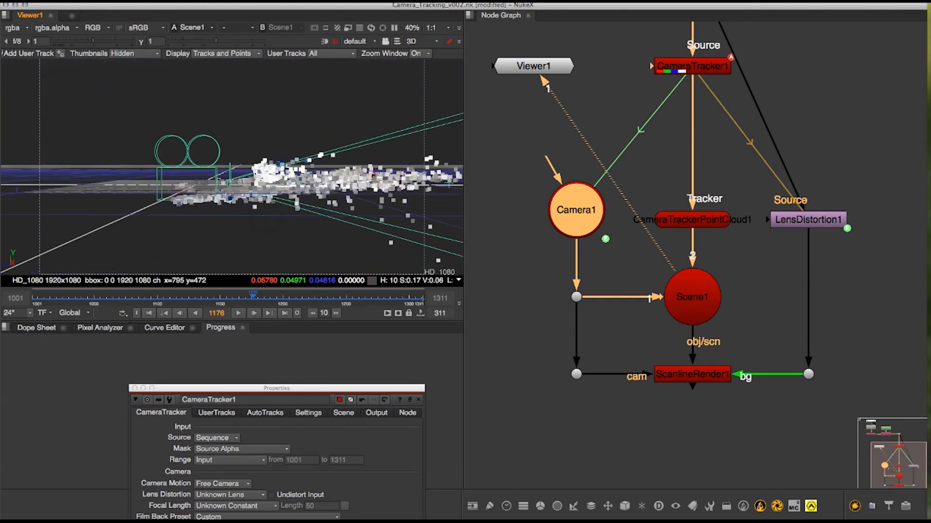
pyautogui.moveTo(252, 296); pyautogui.dragTo(127, 296)
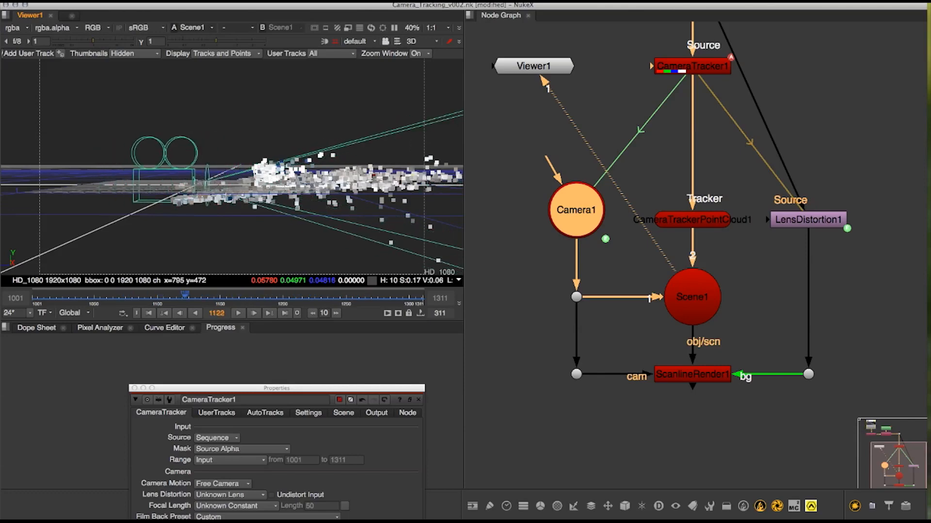
# - View CameraTracker1 at frame 1056 and set the ground plane to the track points selected across the foreground road
pyautogui.moveTo(695, 252); pyautogui.dragTo(676, 315, button='middle')
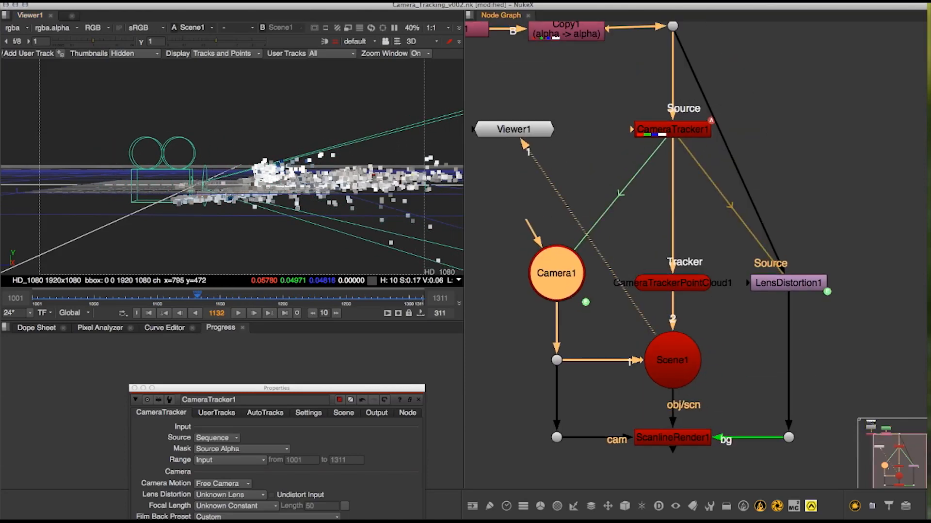
pyautogui.click(649, 202)
pyautogui.moveTo(653, 332); pyautogui.dragTo(673, 132)
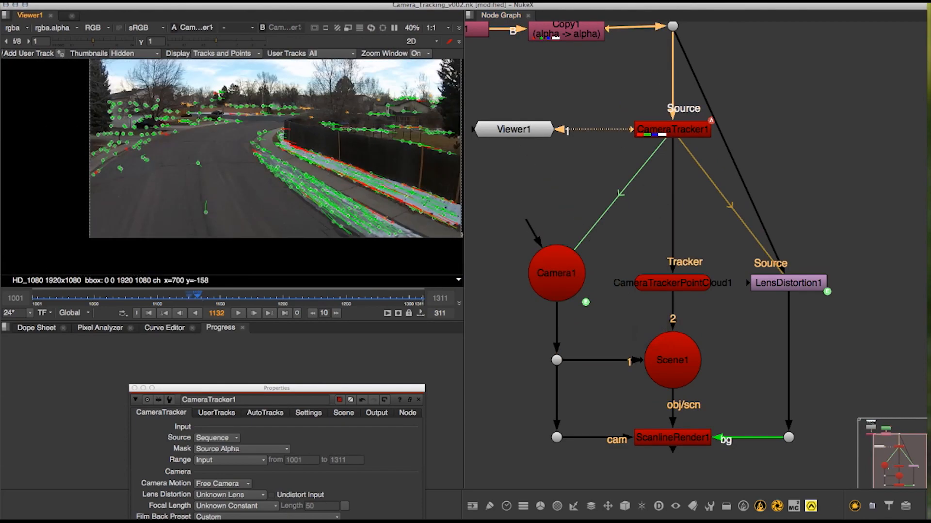
pyautogui.moveTo(103, 297); pyautogui.dragTo(101, 296)
pyautogui.moveTo(245, 164); pyautogui.dragTo(251, 155, button='middle')
pyautogui.scroll(2, 252, 156)
pyautogui.moveTo(182, 152); pyautogui.dragTo(393, 224)
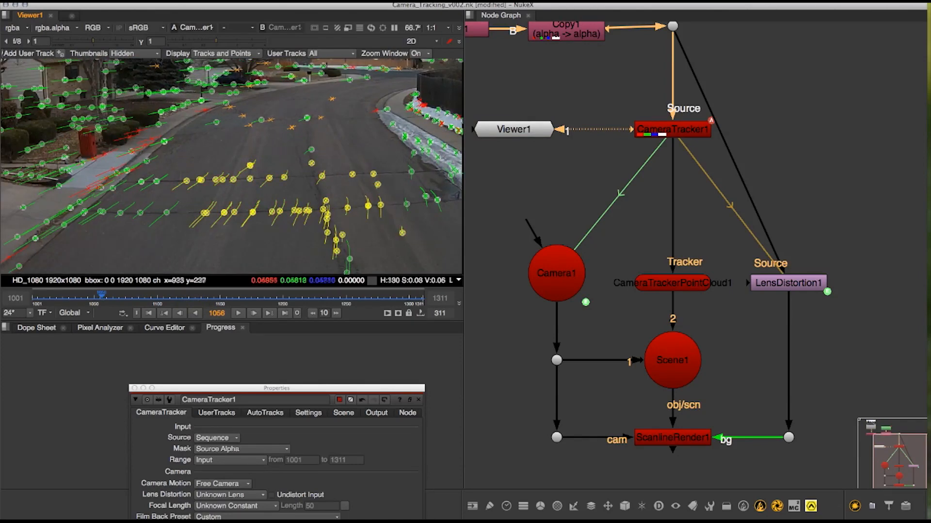
pyautogui.rightClick(279, 211)
pyautogui.moveTo(313, 255)
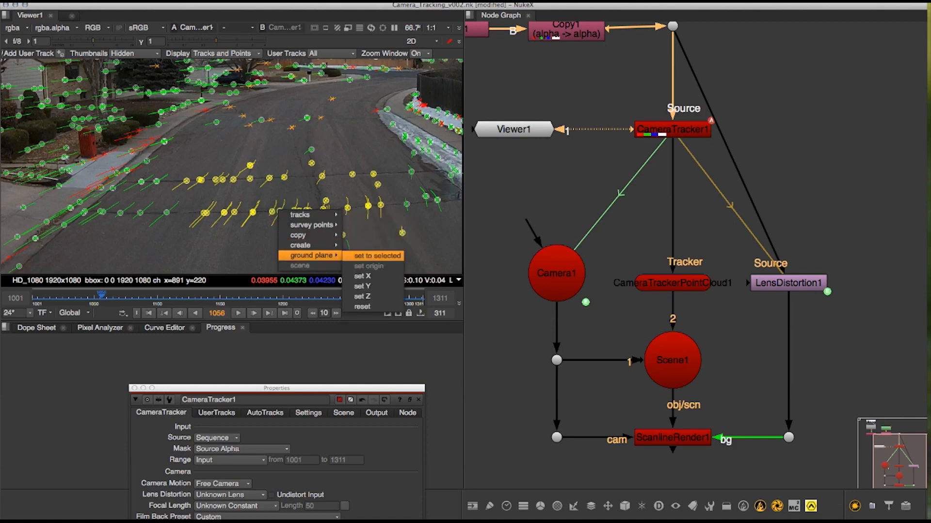
pyautogui.click(373, 255)
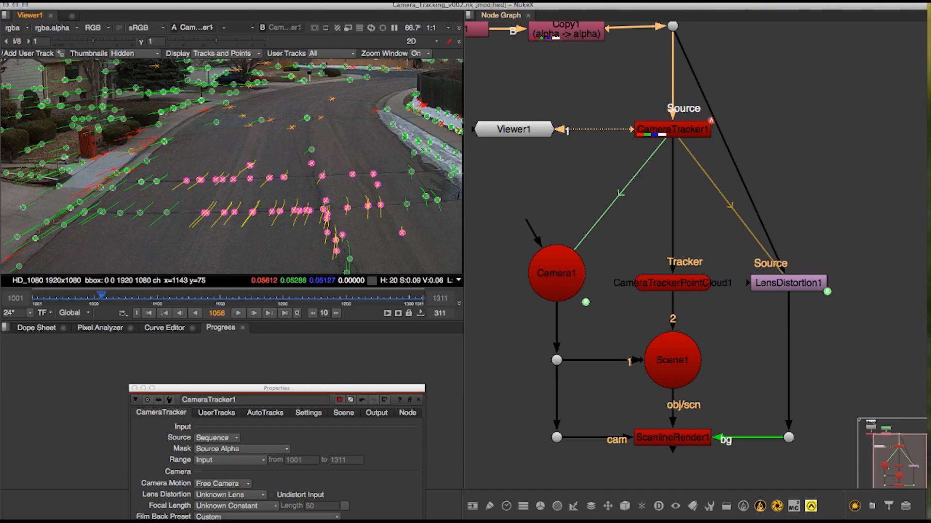
# - View Scene1 from the side in 3D and scrub the timeline to check the camera and point cloud against the ground plane
pyautogui.moveTo(629, 130); pyautogui.dragTo(679, 357)
pyautogui.scroll(5, 208, 160)
pyautogui.keyDown('super'); pyautogui.moveTo(209, 160); pyautogui.dragTo(87, 126); pyautogui.keyUp('super')
pyautogui.scroll(-5, 233, 208)
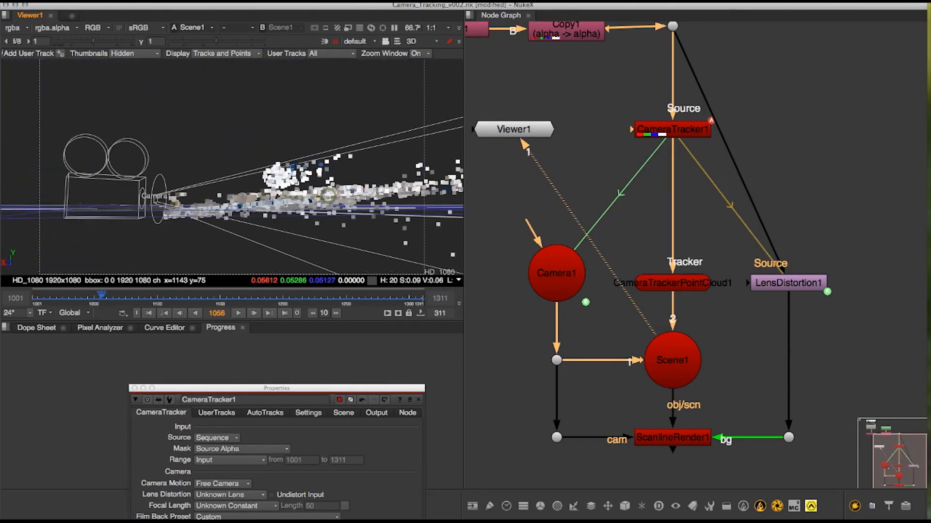
pyautogui.moveTo(141, 298)
pyautogui.mouseDown()
pyautogui.moveTo(390, 299)
pyautogui.moveTo(137, 298)
pyautogui.mouseUp()
pyautogui.keyDown('alt'); pyautogui.moveTo(390, 203); pyautogui.dragTo(389, 192); pyautogui.keyUp('alt')
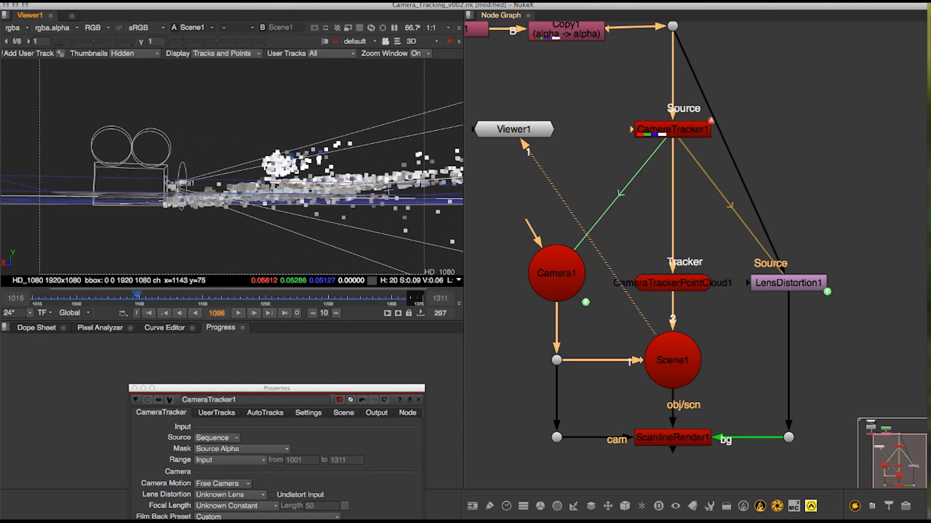
# - Try scaling Camera1 with its uniform scale, set the value back to 1 and close its properties
pyautogui.doubleClick(558, 274)
pyautogui.moveTo(443, 294); pyautogui.dragTo(423, 293)
pyautogui.doubleClick(313, 294)
pyautogui.write('1')
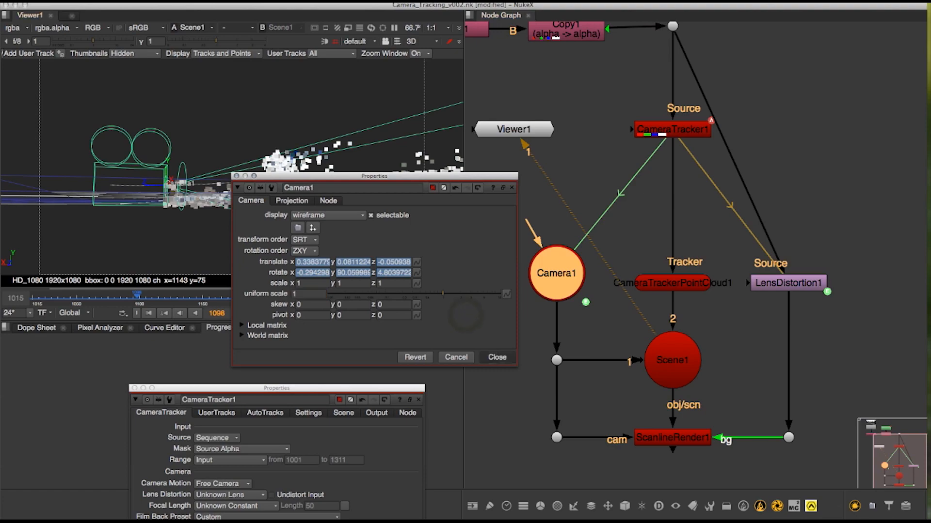
pyautogui.click(497, 357)
# - Show CameraTracker1 in the viewer and frame the track points along the snow on both sides of the sidewalk
pyautogui.moveTo(501, 360); pyautogui.dragTo(490, 375, button='middle')
pyautogui.moveTo(645, 344); pyautogui.dragTo(665, 148)
pyautogui.scroll(7, 264, 196)
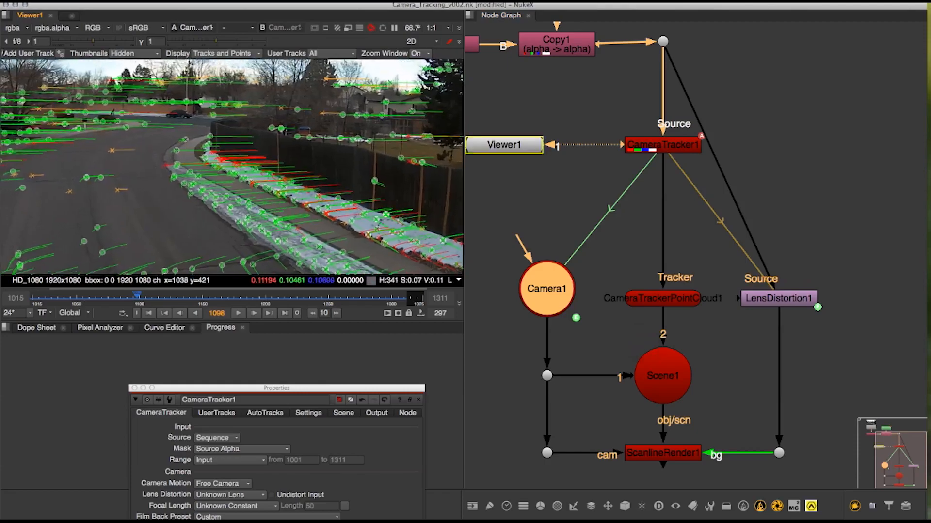
pyautogui.moveTo(233, 188); pyautogui.dragTo(248, 195, button='middle')
pyautogui.moveTo(320, 389); pyautogui.dragTo(875, 217)
pyautogui.scroll(-3, 264, 177)
pyautogui.moveTo(264, 177); pyautogui.dragTo(281, 182, button='middle')
pyautogui.scroll(4, 209, 118)
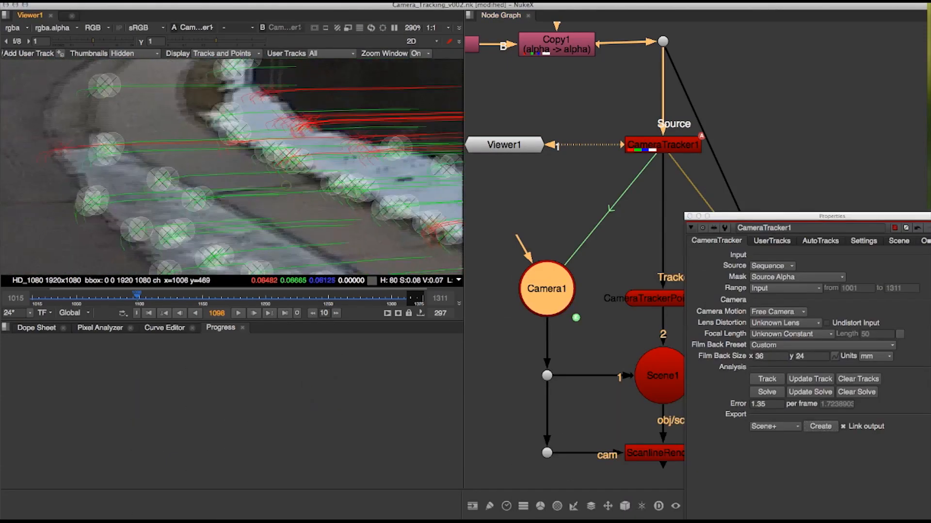
# - Select one track point on each side of the sidewalk and add a scale distance between them
pyautogui.click(177, 198)
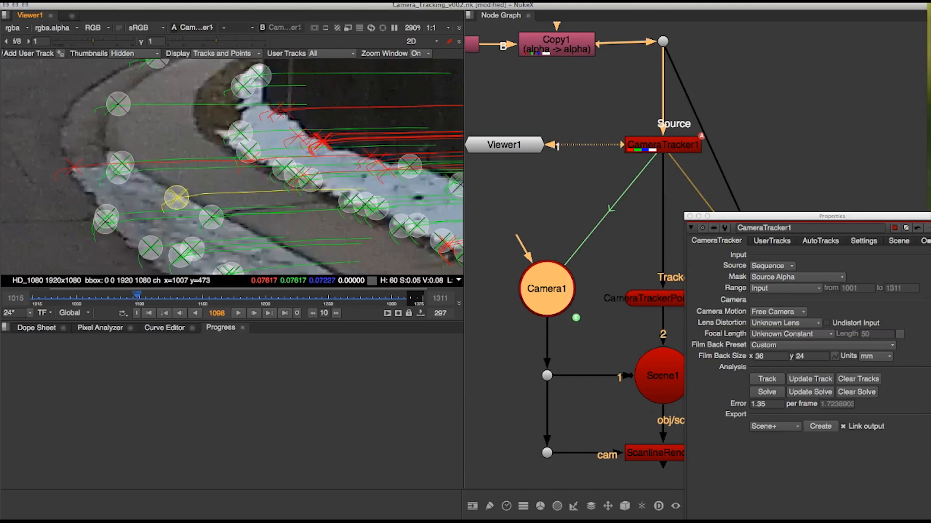
pyautogui.moveTo(284, 169)
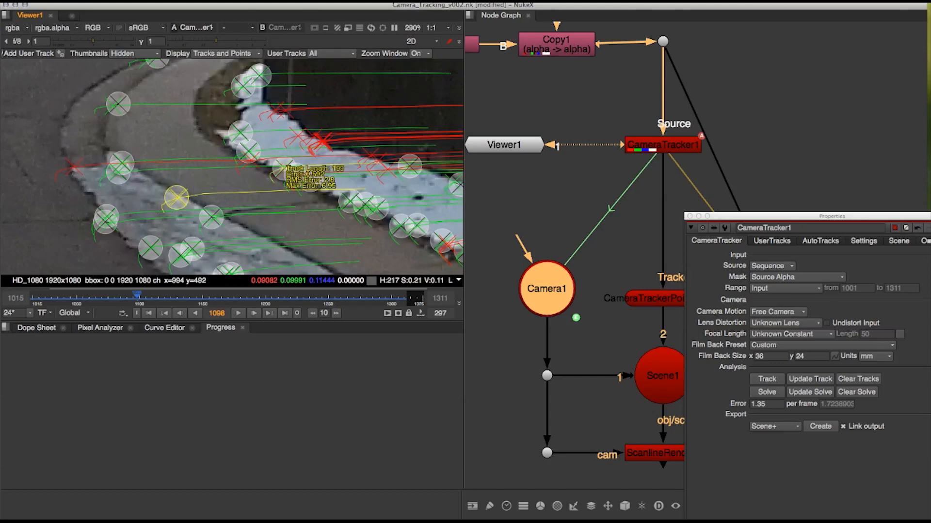
pyautogui.click(283, 168)
pyautogui.keyDown('shift'); pyautogui.click(179, 196); pyautogui.keyUp('shift')
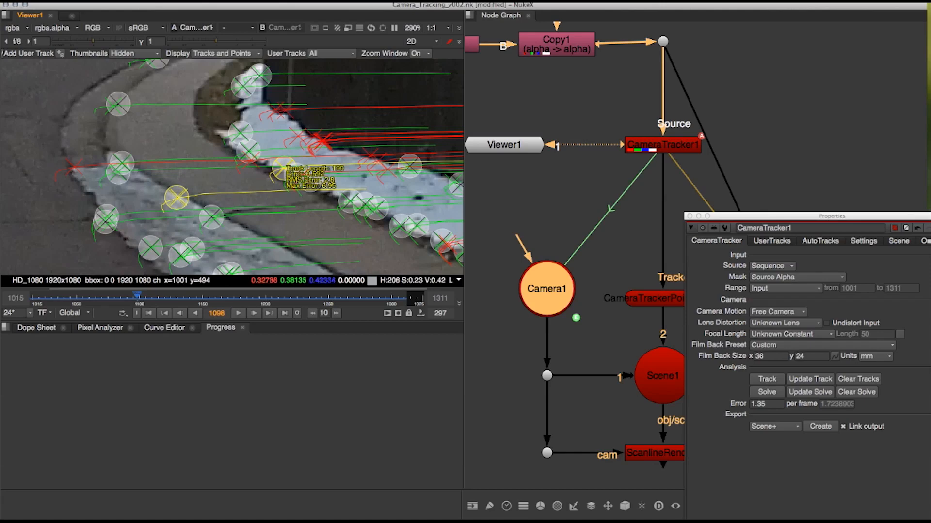
pyautogui.moveTo(177, 198)
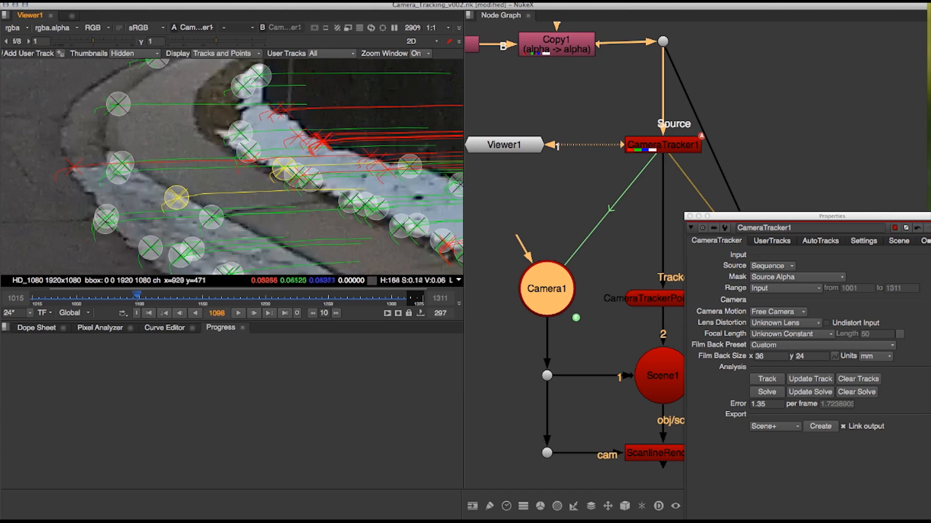
pyautogui.rightClick(178, 198)
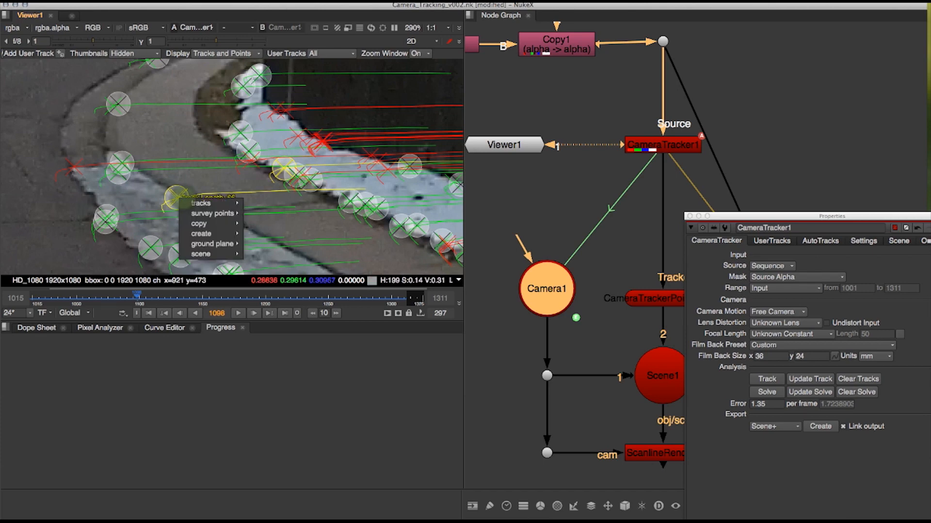
pyautogui.moveTo(208, 254)
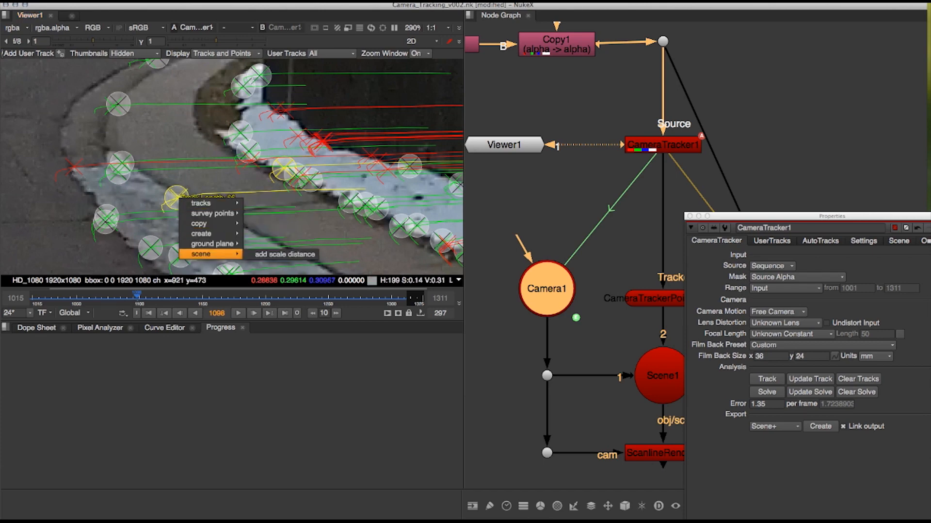
pyautogui.click(281, 254)
# - Bring the CameraTracker1 properties fully into view and open its scene scale constraints
pyautogui.moveTo(760, 216); pyautogui.dragTo(668, 154)
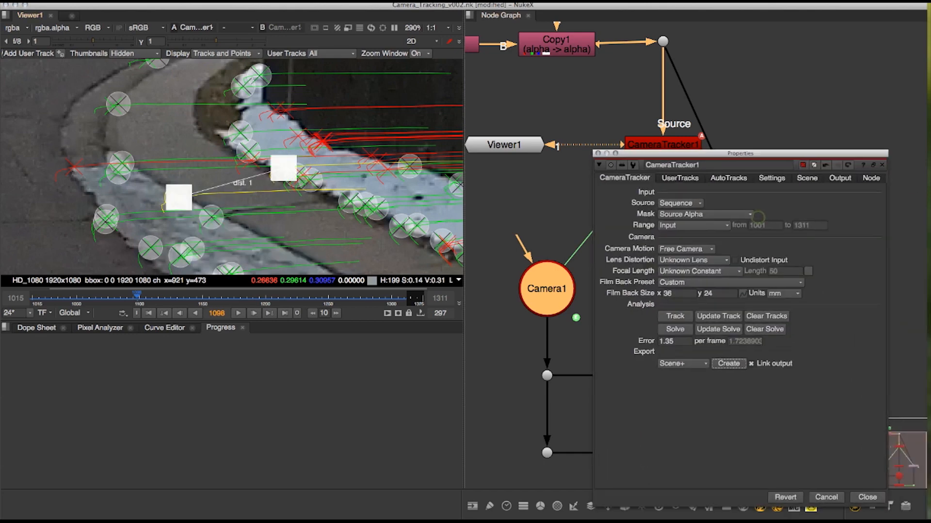
pyautogui.click(663, 144)
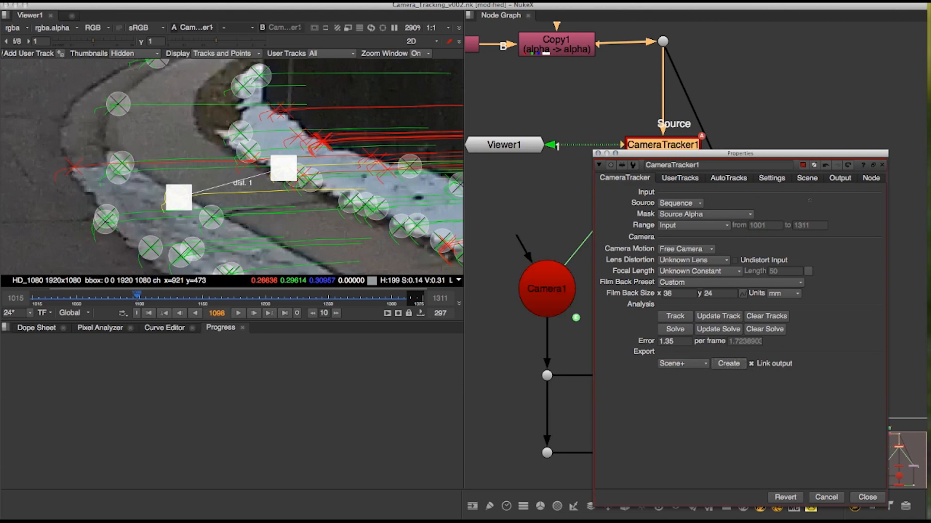
pyautogui.click(812, 178)
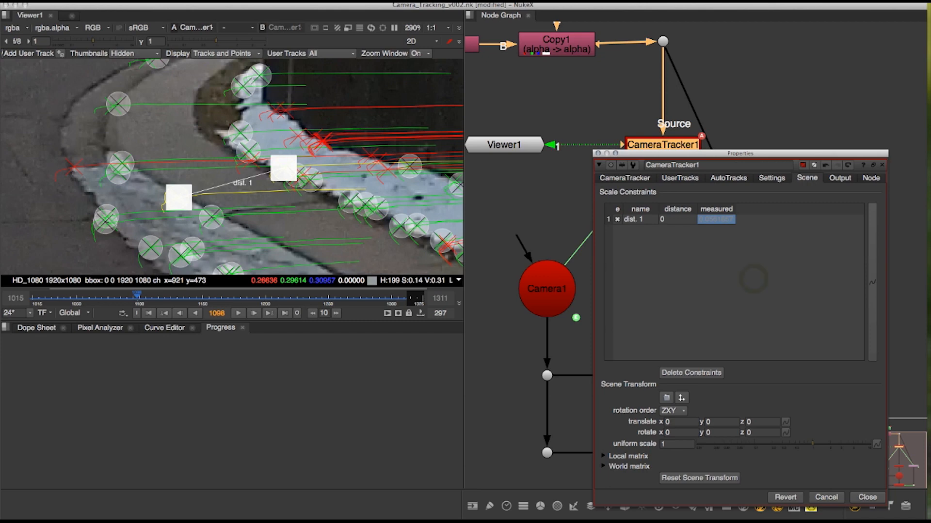
# - Switch to the web browser, search Google for "feet meters" and convert 3 feet to meters
pyautogui.click(162, 426)
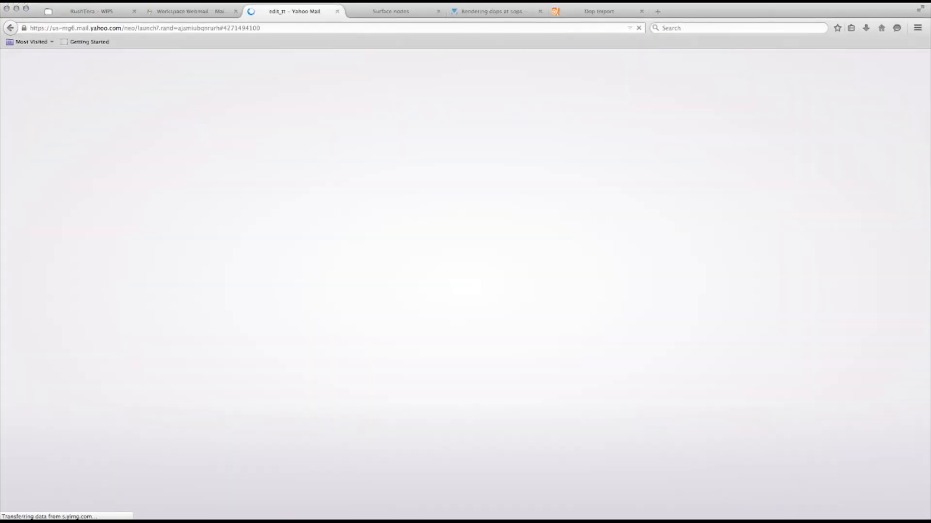
pyautogui.click(602, 12)
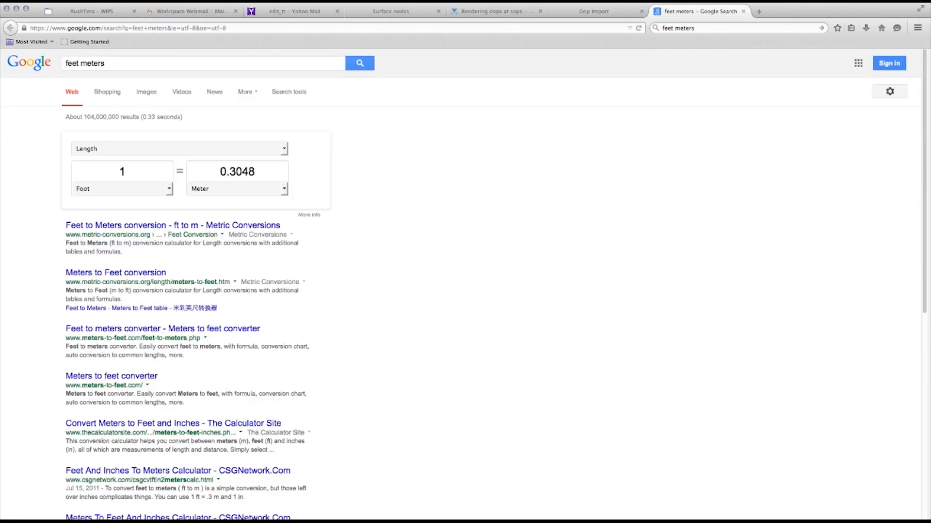
pyautogui.doubleClick(138, 170)
pyautogui.write('3')
pyautogui.doubleClick(270, 174)
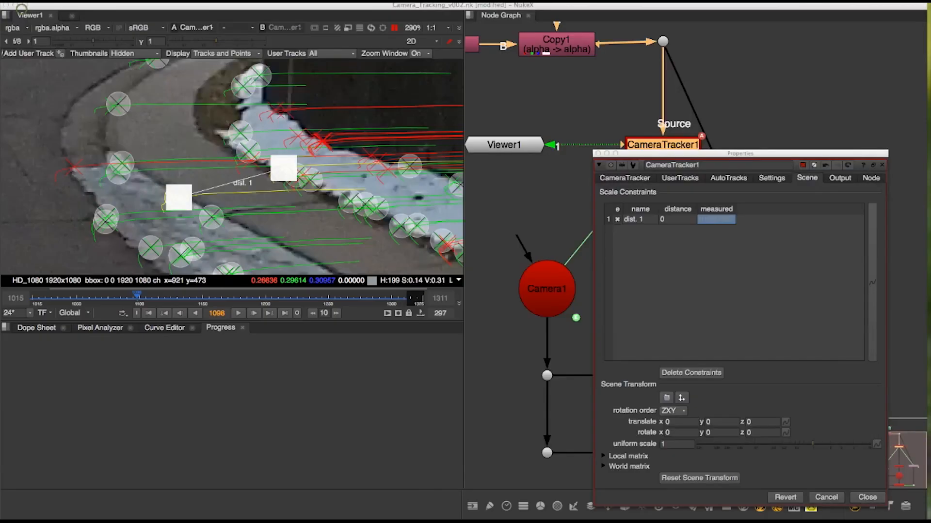
# - Set the distance of scale constraint dist. 1 to 0.9144 and close the CameraTracker1 properties
pyautogui.click(721, 287)
pyautogui.doubleClick(668, 221)
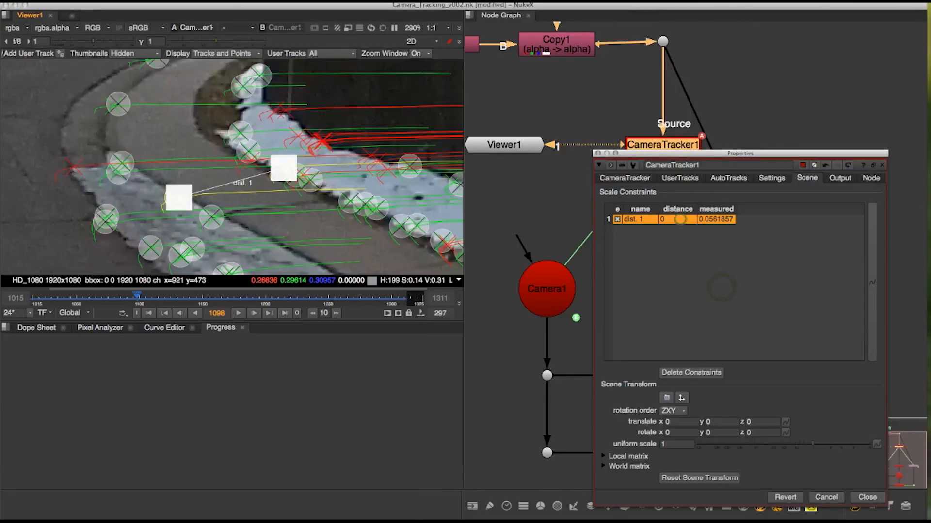
pyautogui.click(678, 221)
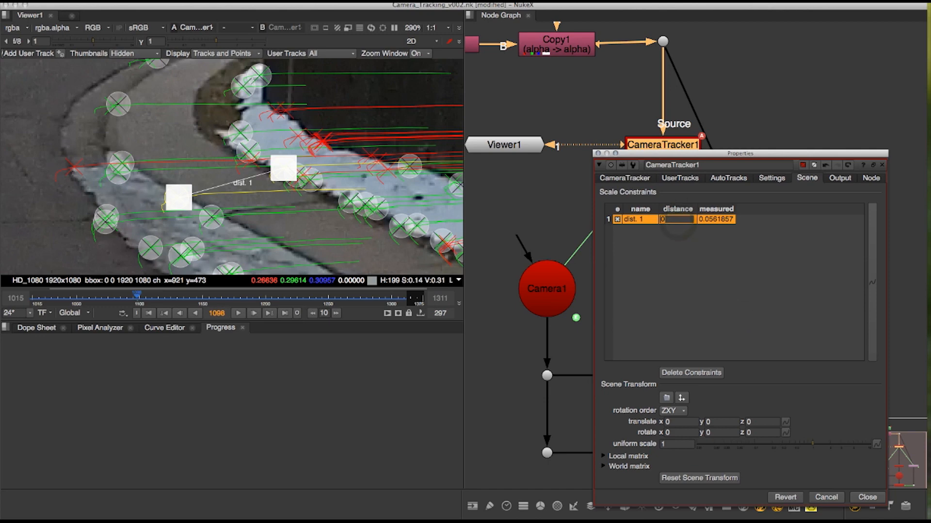
pyautogui.write('0.9144')
pyautogui.click(731, 299)
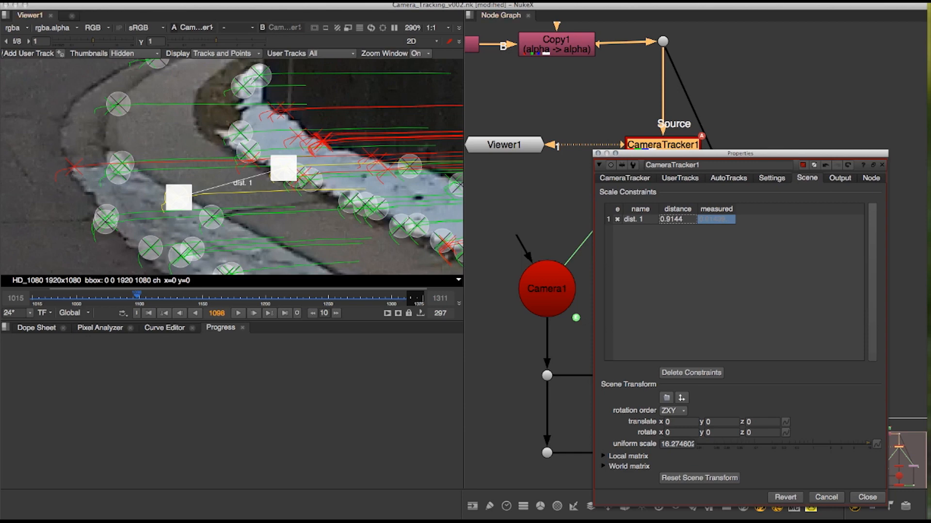
pyautogui.doubleClick(791, 154)
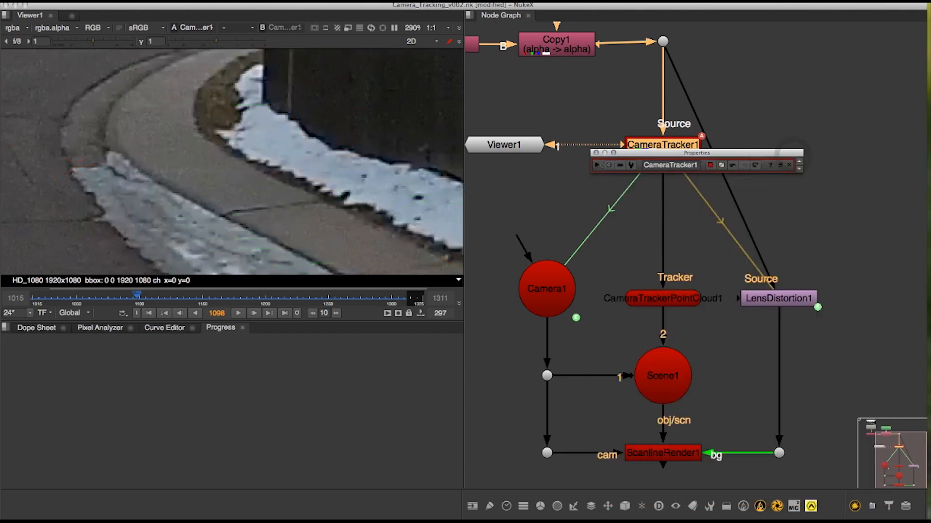
pyautogui.moveTo(603, 153); pyautogui.dragTo(618, 149)
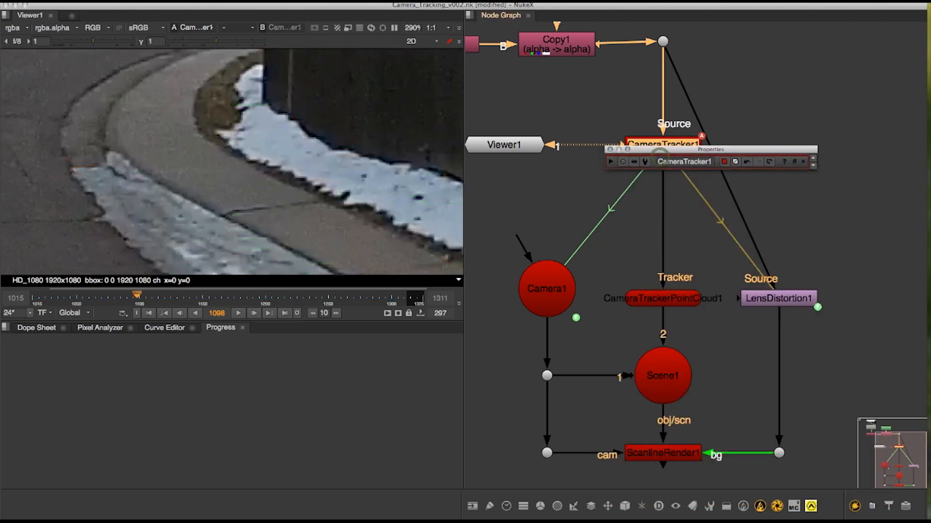
pyautogui.click(615, 151)
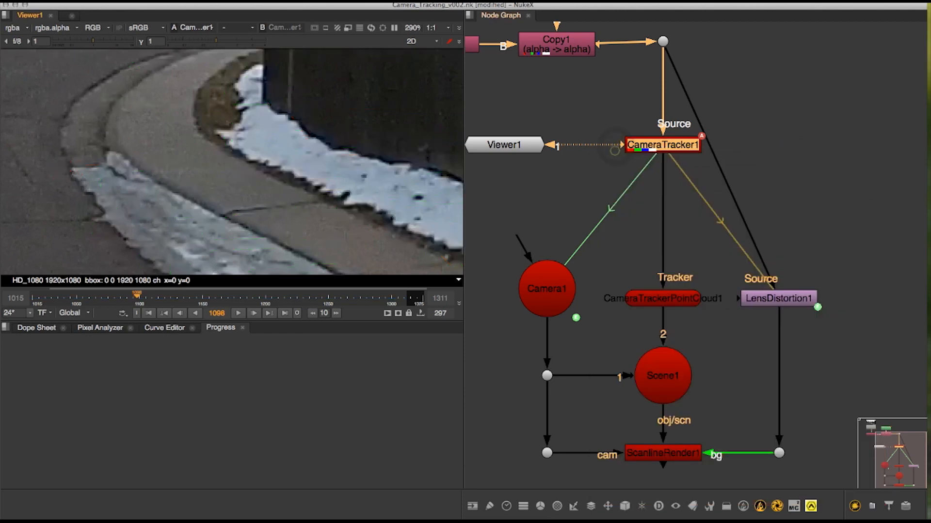
# - Connect Viewer1 to Scene1 and view the scaled point cloud side-on against the ground grid
pyautogui.scroll(-10, 292, 137)
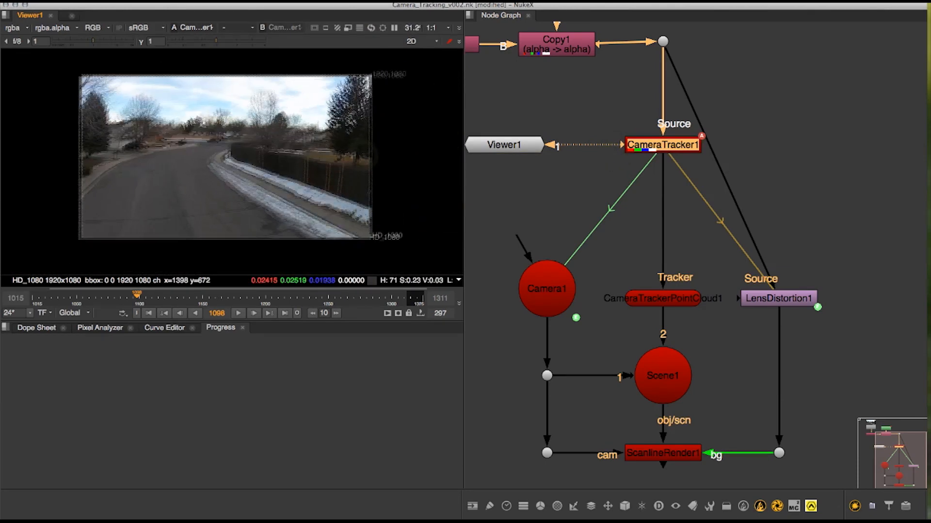
pyautogui.moveTo(606, 145); pyautogui.dragTo(664, 369)
pyautogui.scroll(-5, 232, 161)
pyautogui.keyDown('alt'); pyautogui.moveTo(232, 162); pyautogui.dragTo(80, 204); pyautogui.keyUp('alt')
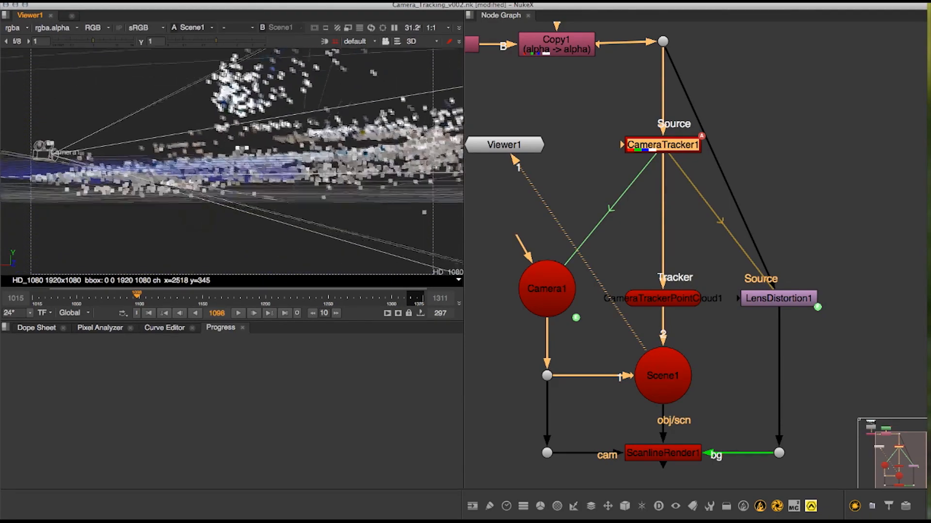
pyautogui.keyDown('ctrl'); pyautogui.moveTo(233, 160); pyautogui.dragTo(174, 203); pyautogui.keyUp('ctrl')
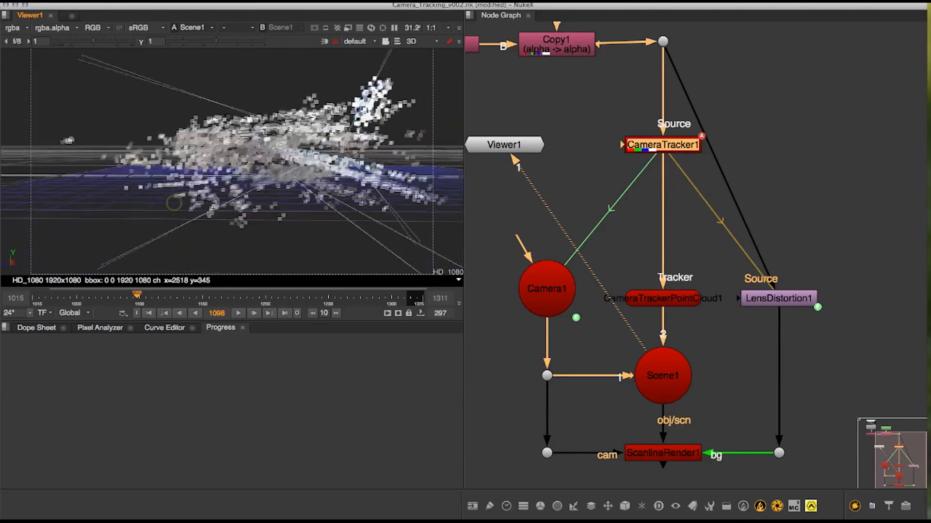
pyautogui.keyDown('alt'); pyautogui.moveTo(596, 218); pyautogui.dragTo(611, 222); pyautogui.keyUp('alt')
pyautogui.keyDown('ctrl'); pyautogui.moveTo(272, 184); pyautogui.dragTo(271, 234); pyautogui.keyUp('ctrl')
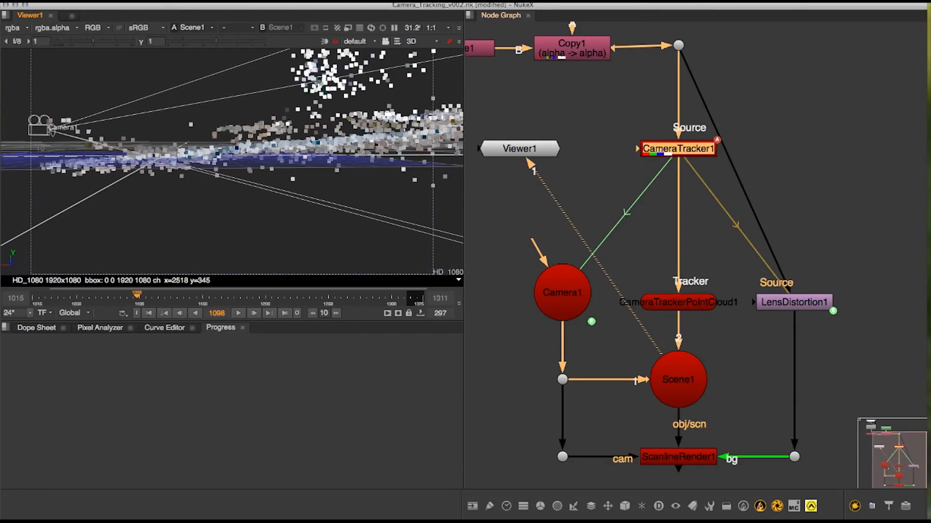
# - Reopen the CameraTracker1 scene transform and set its Z rotation to 4 to level the point cloud with the grid
pyautogui.doubleClick(691, 151)
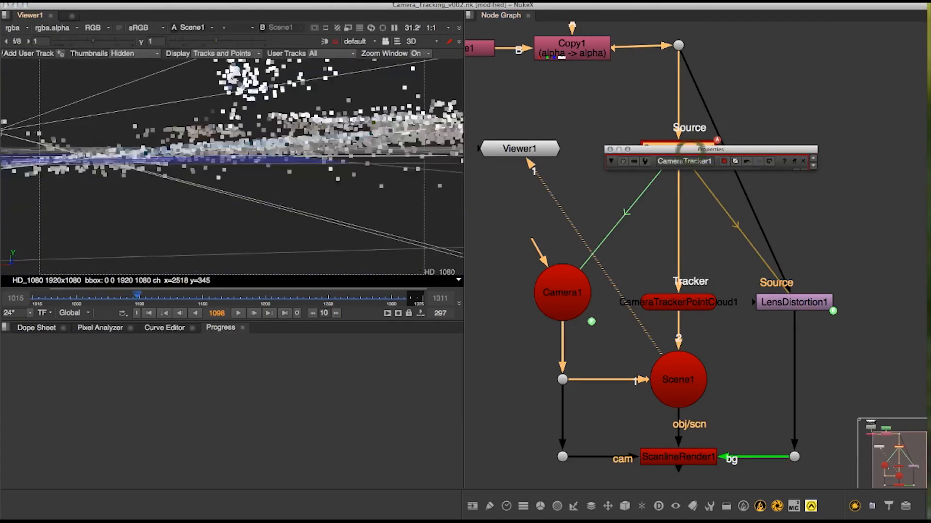
pyautogui.click(611, 161)
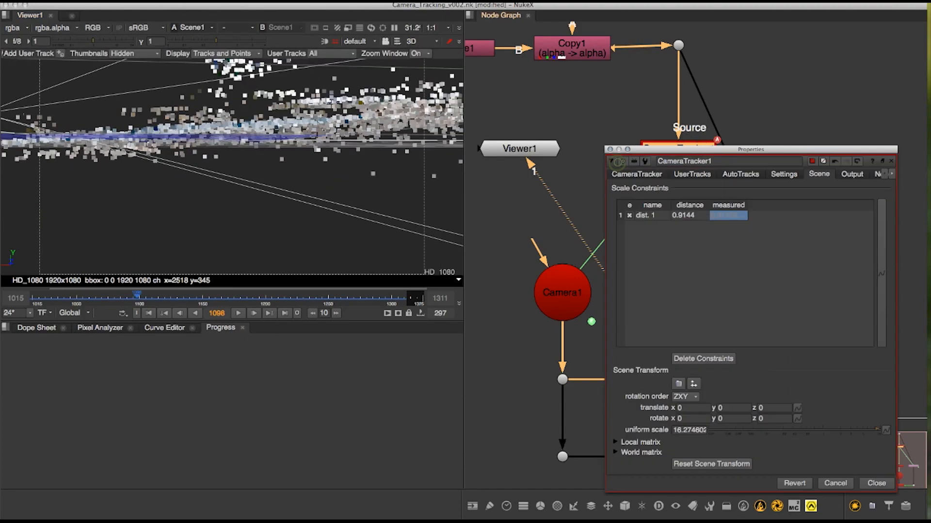
pyautogui.keyDown('ctrl'); pyautogui.moveTo(272, 206); pyautogui.dragTo(165, 147); pyautogui.keyUp('ctrl')
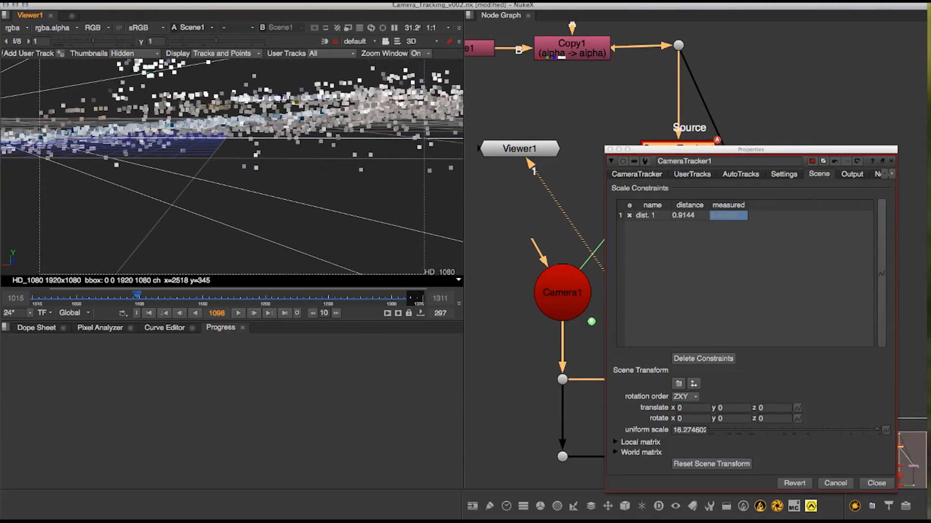
pyautogui.click(814, 200)
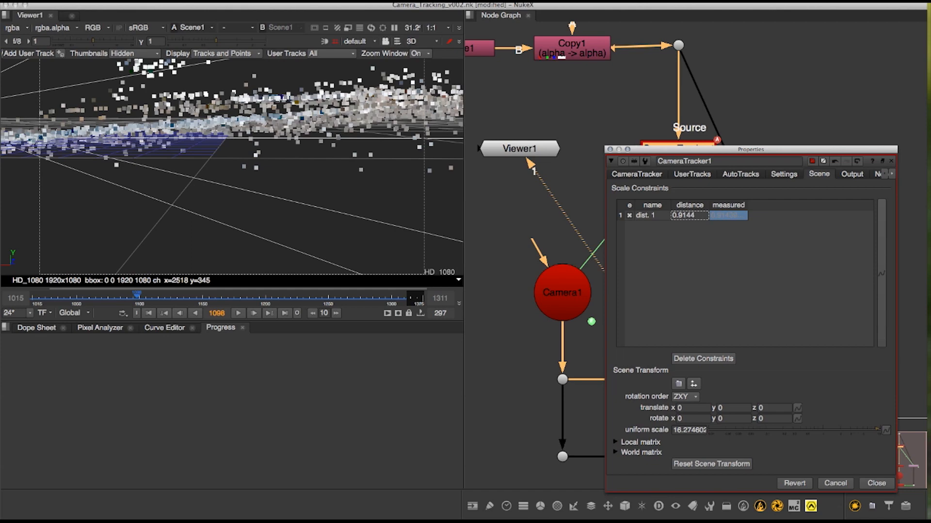
pyautogui.click(763, 419)
pyautogui.press('Down')
pyautogui.press('Down')
pyautogui.press('Up')
pyautogui.press('Up')
pyautogui.press('Up')
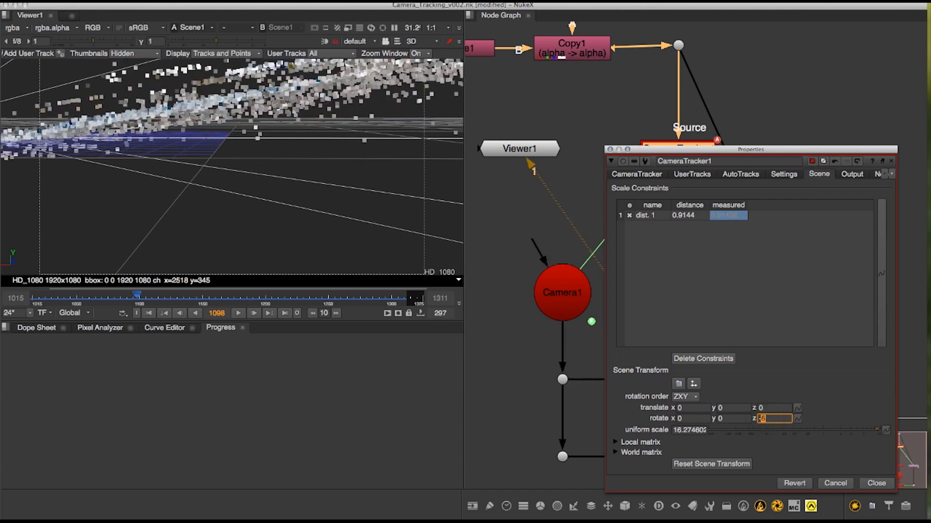
pyautogui.write('4')
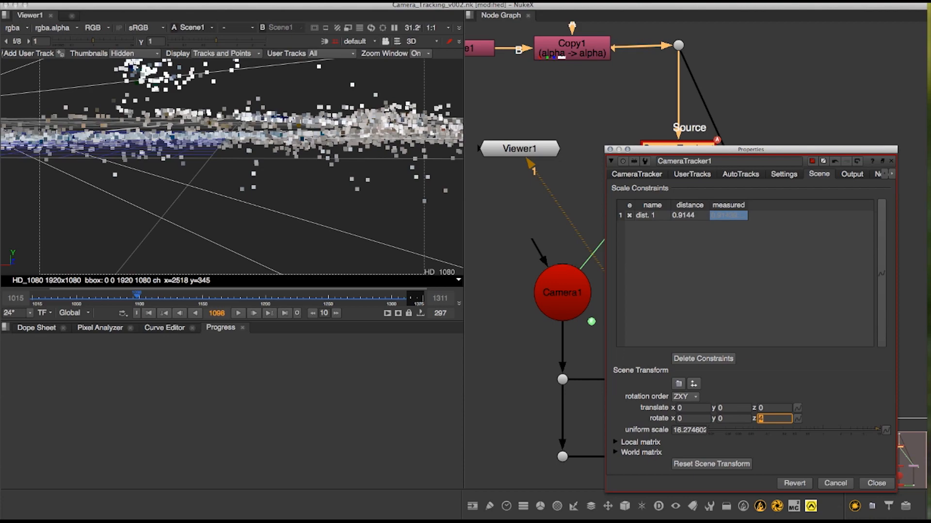
# - Examine the point cloud's alignment with the ground grid from several angles and close the CameraTracker1 properties
pyautogui.keyDown('super'); pyautogui.moveTo(233, 165); pyautogui.dragTo(302, 241); pyautogui.keyUp('super')
pyautogui.click(778, 196)
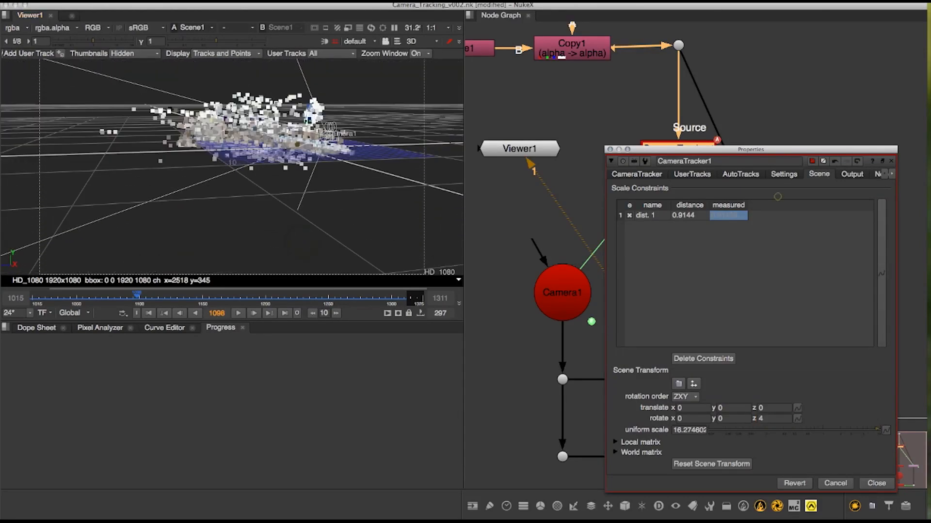
pyautogui.click(610, 149)
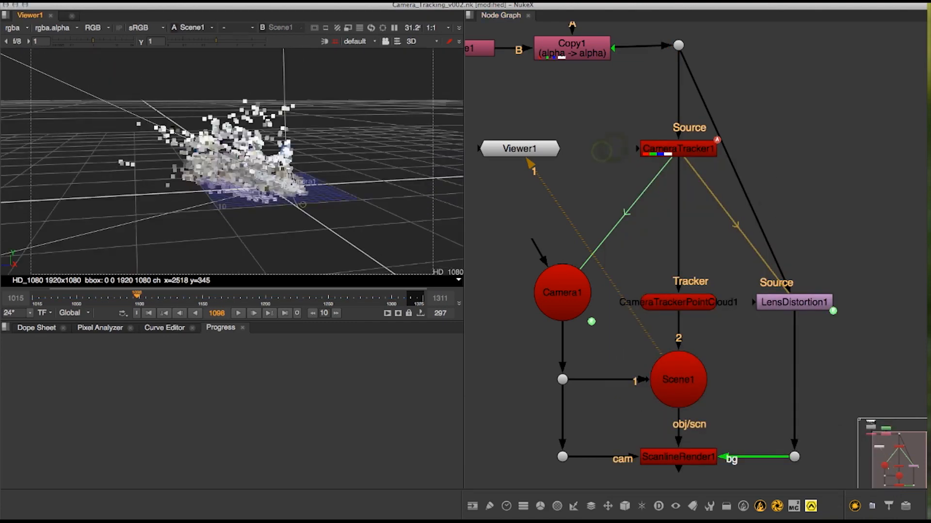
pyautogui.keyDown('super'); pyautogui.moveTo(301, 204); pyautogui.dragTo(287, 203); pyautogui.keyUp('super')
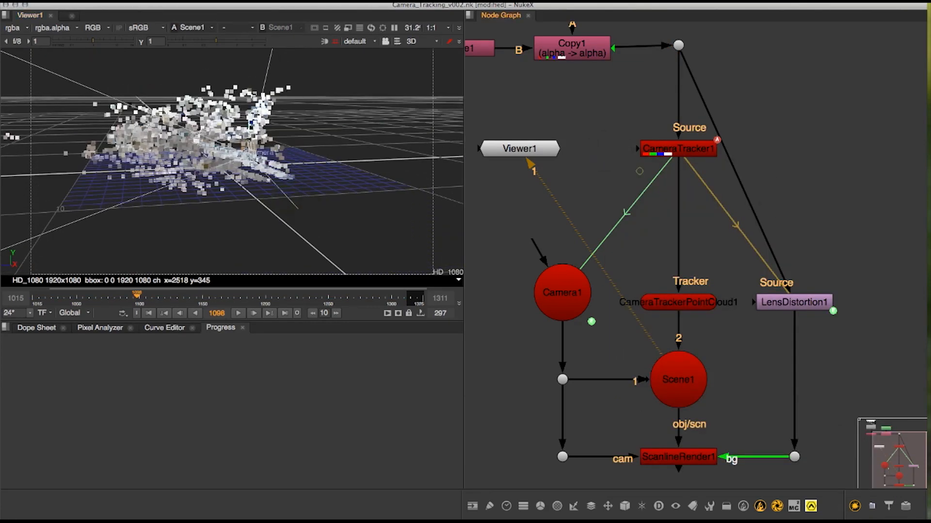
# - Export a standalone Camera from CameraTracker1 with Link output disabled
pyautogui.click(562, 293)
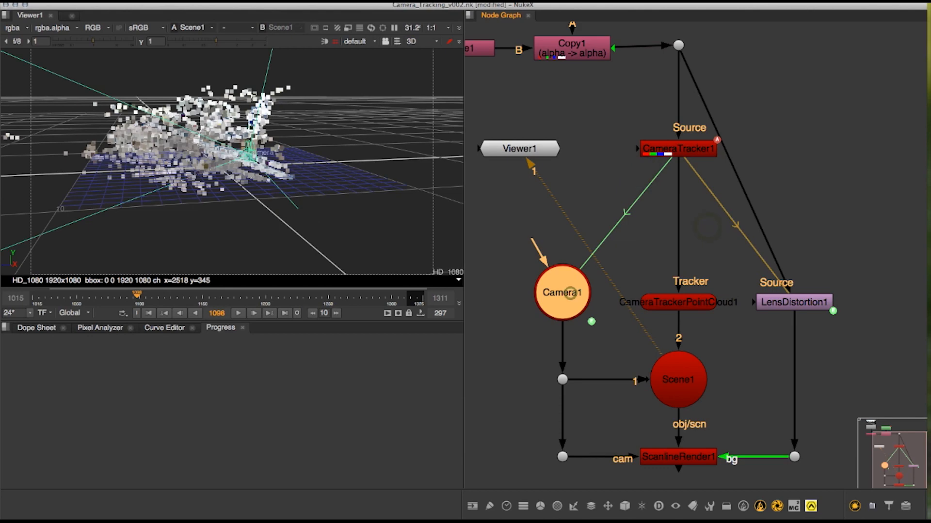
pyautogui.click(677, 149)
pyautogui.doubleClick(676, 148)
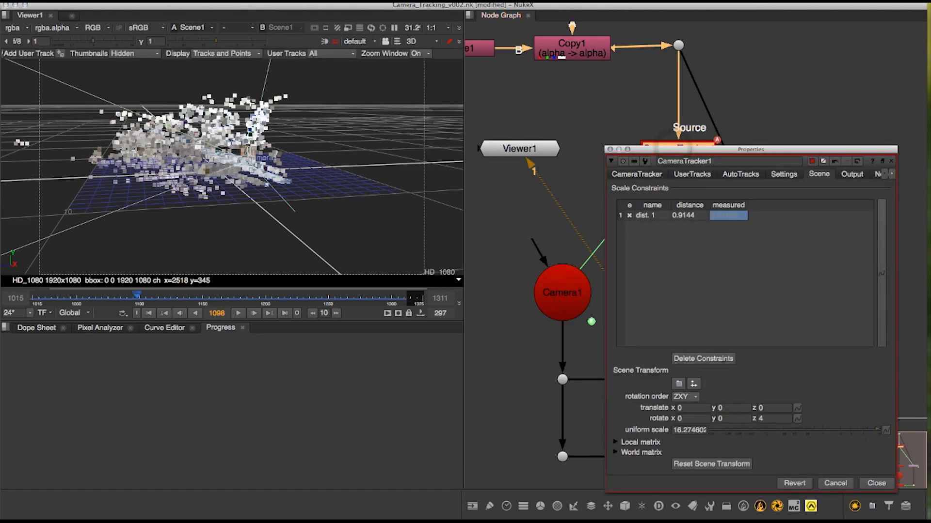
pyautogui.click(526, 91)
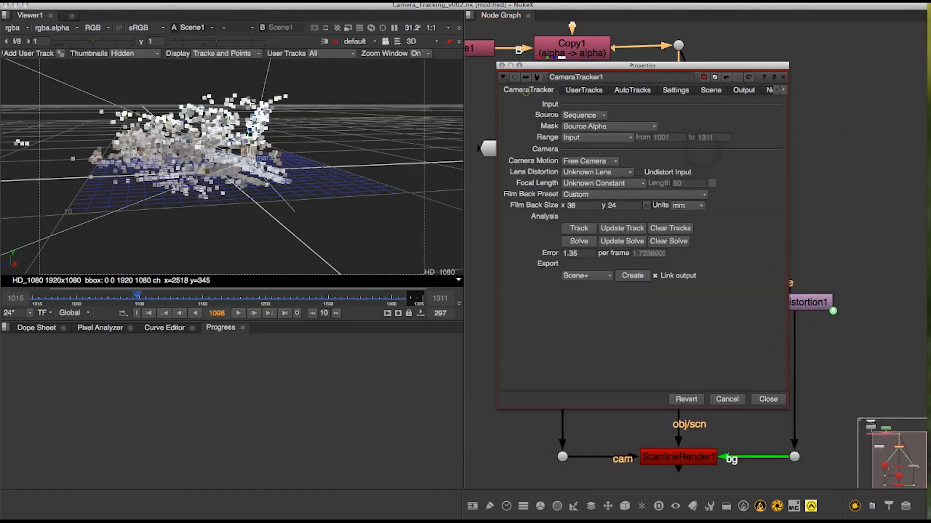
pyautogui.click(598, 275)
pyautogui.click(591, 236)
pyautogui.click(656, 276)
pyautogui.click(632, 276)
# - Collapse the CameraTracker1 properties out of the way and move the new Camera2 node into empty space beside the network
pyautogui.moveTo(643, 65); pyautogui.dragTo(598, 155)
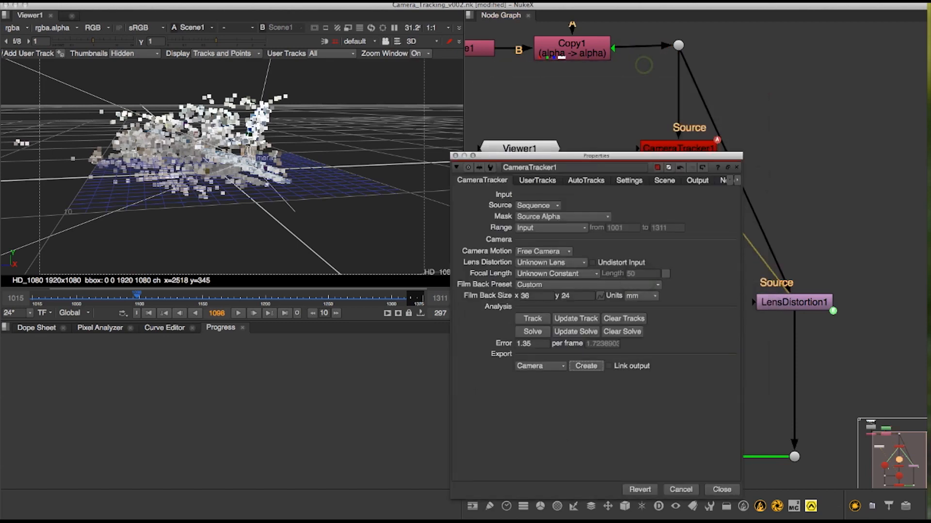
pyautogui.click(456, 168)
pyautogui.moveTo(539, 156); pyautogui.dragTo(647, 47)
pyautogui.moveTo(686, 240); pyautogui.dragTo(597, 229, button='middle')
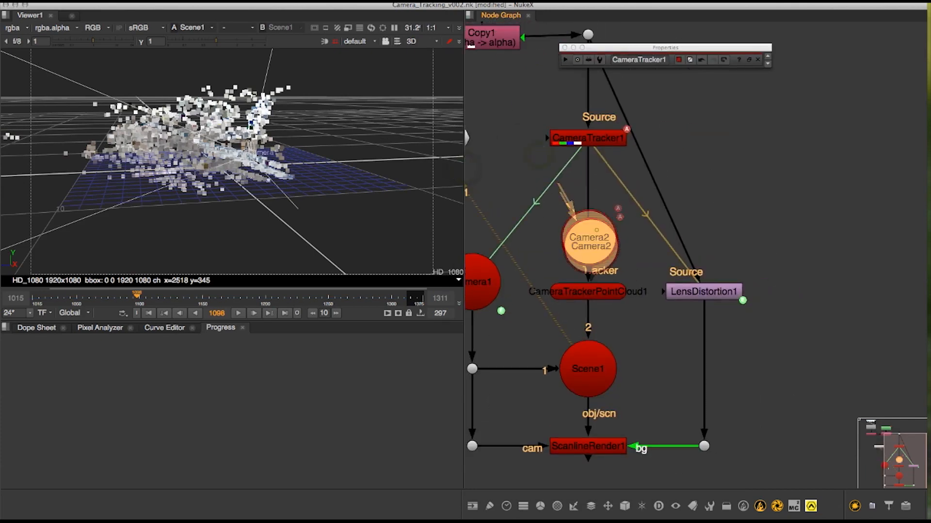
pyautogui.moveTo(596, 230); pyautogui.dragTo(804, 191)
# - Open the Camera2 properties and set its node tile color to pure blue
pyautogui.doubleClick(804, 194)
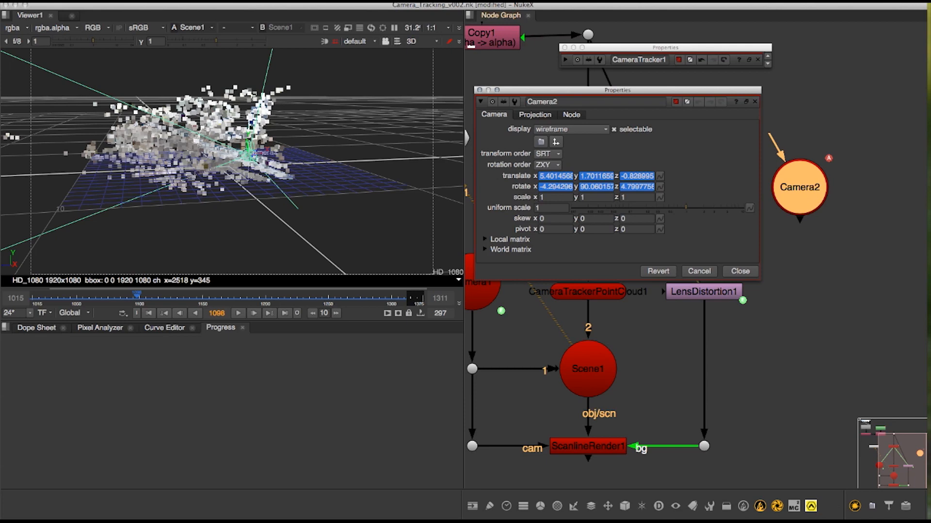
pyautogui.moveTo(694, 91); pyautogui.dragTo(598, 97)
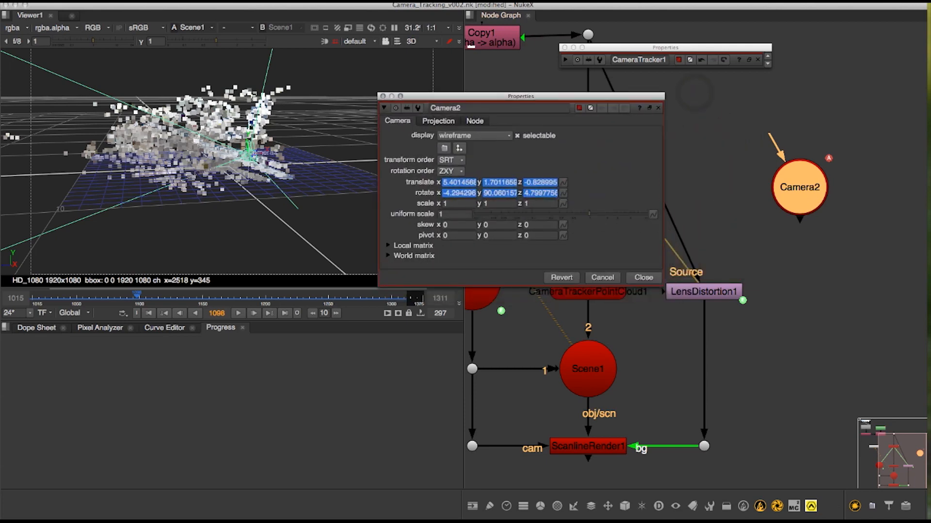
pyautogui.click(578, 108)
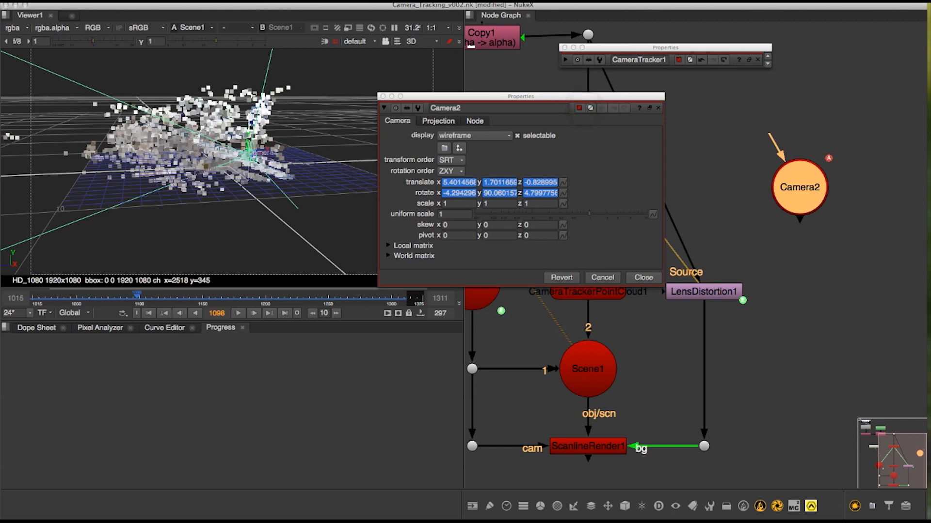
pyautogui.moveTo(1, 214); pyautogui.dragTo(328, 95)
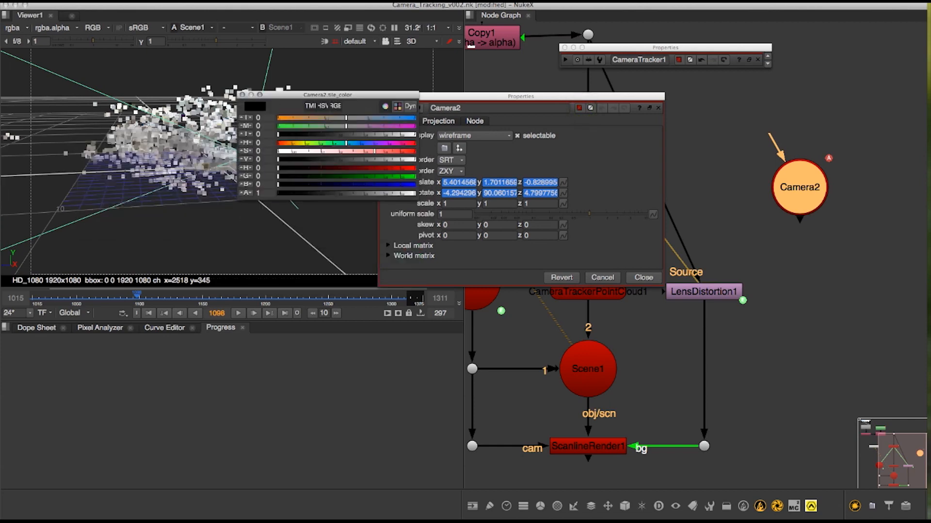
pyautogui.moveTo(417, 199); pyautogui.dragTo(441, 346)
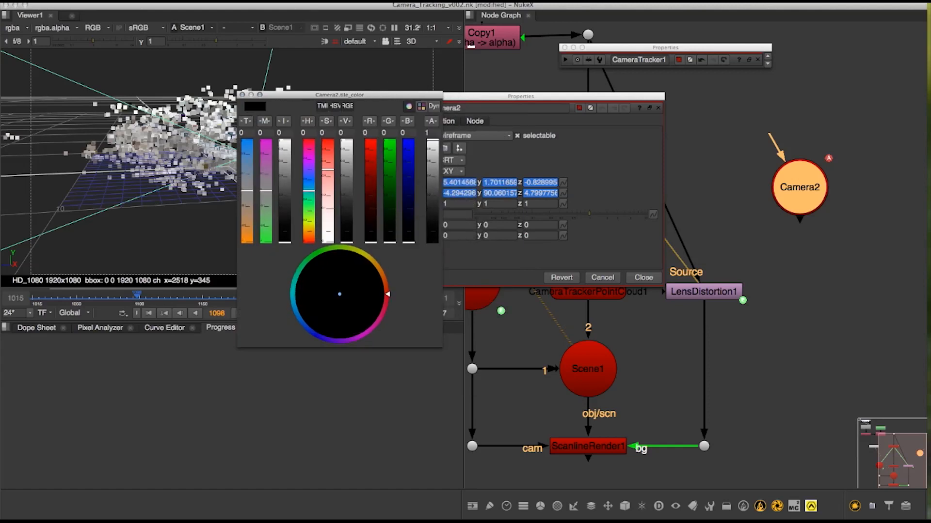
pyautogui.moveTo(414, 231); pyautogui.dragTo(412, 139)
pyautogui.moveTo(578, 108); pyautogui.dragTo(590, 108)
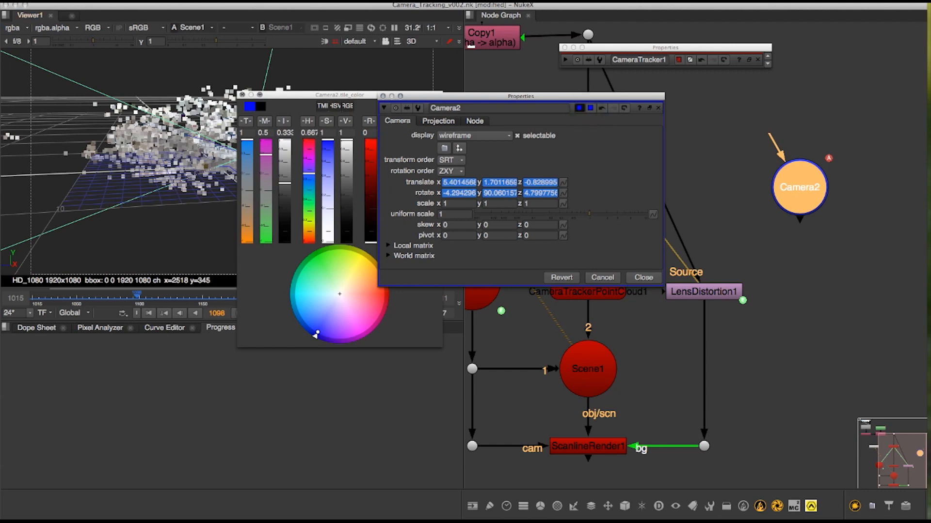
pyautogui.click(243, 95)
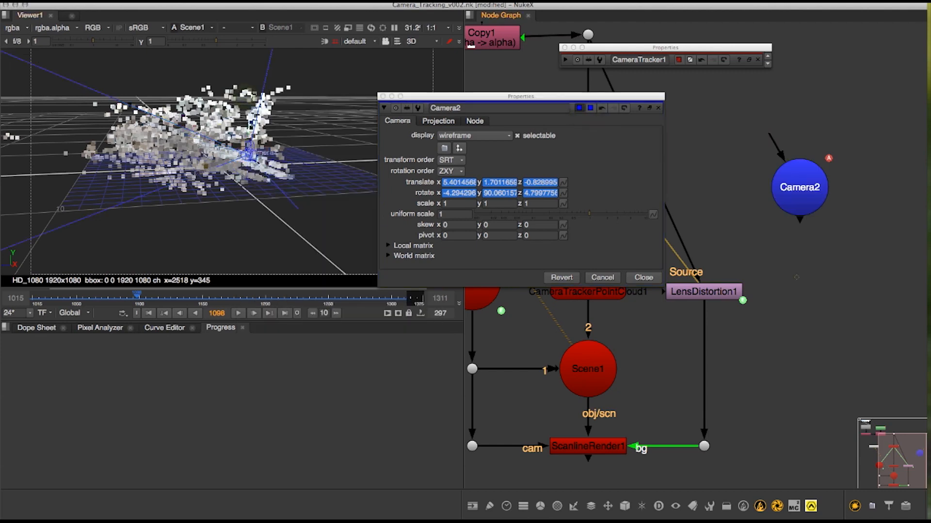
# - Move the Camera2 node farther from the tracking network and place its properties clear of the upper nodes
pyautogui.scroll(4, 228, 155)
pyautogui.keyDown('super'); pyautogui.moveTo(290, 106); pyautogui.dragTo(261, 146); pyautogui.keyUp('super')
pyautogui.keyDown('super'); pyautogui.moveTo(324, 177); pyautogui.dragTo(301, 199); pyautogui.keyUp('super')
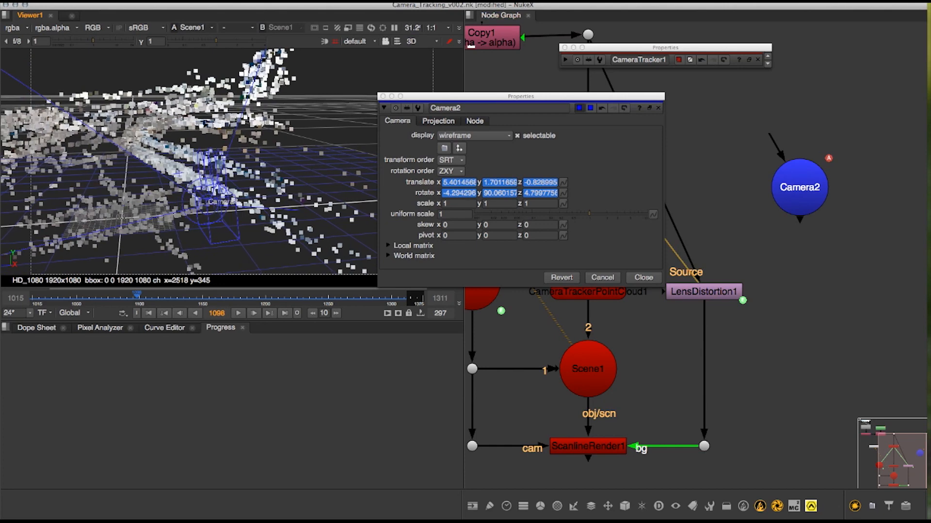
pyautogui.moveTo(475, 96); pyautogui.dragTo(584, 19)
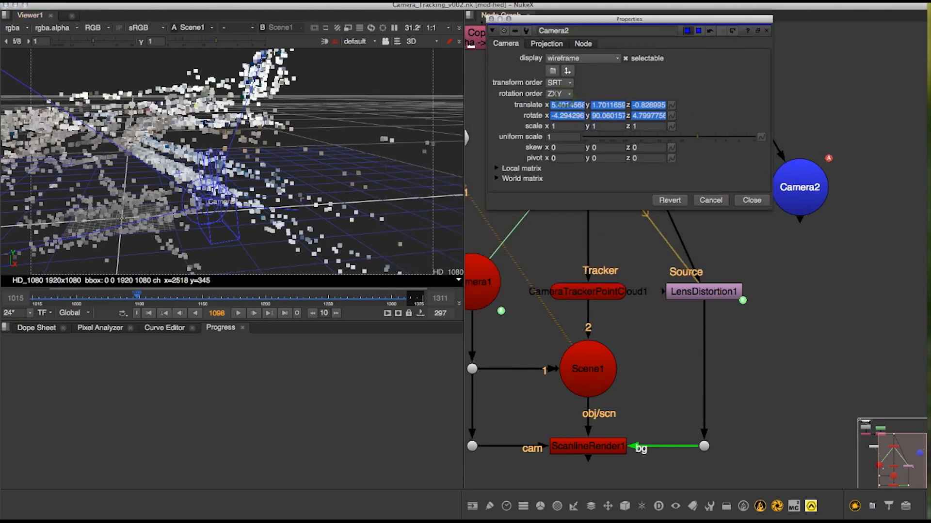
pyautogui.click(835, 266)
pyautogui.moveTo(804, 196); pyautogui.dragTo(839, 200)
pyautogui.moveTo(691, 20); pyautogui.dragTo(662, 324)
pyautogui.keyDown('alt'); pyautogui.moveTo(678, 238); pyautogui.dragTo(686, 233); pyautogui.keyUp('alt')
pyautogui.moveTo(233, 165)
pyautogui.keyDown('super'); pyautogui.mouseDown()
pyautogui.moveTo(300, 157)
pyautogui.moveTo(248, 170)
pyautogui.mouseUp(); pyautogui.keyUp('super')
pyautogui.keyDown('alt'); pyautogui.moveTo(702, 184); pyautogui.dragTo(741, 194); pyautogui.keyUp('alt')
# - Add a Card node in the empty space beside Camera2 and move its properties lower, clear of the new node
pyautogui.click(775, 215)
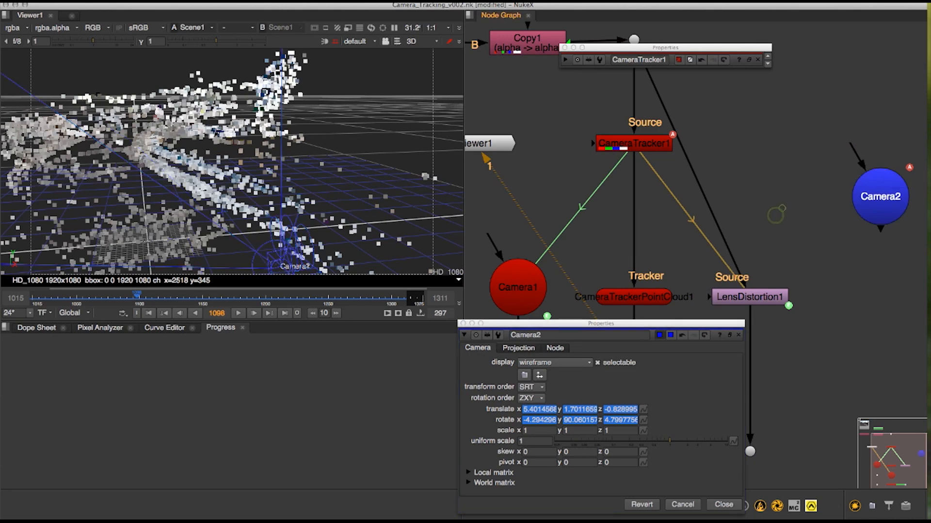
pyautogui.press('Tab')
pyautogui.write('car')
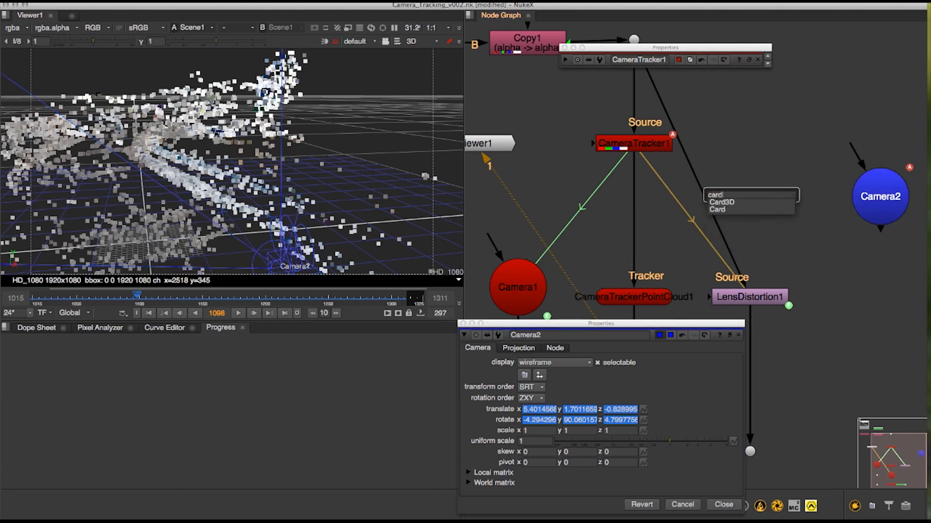
pyautogui.click(722, 210)
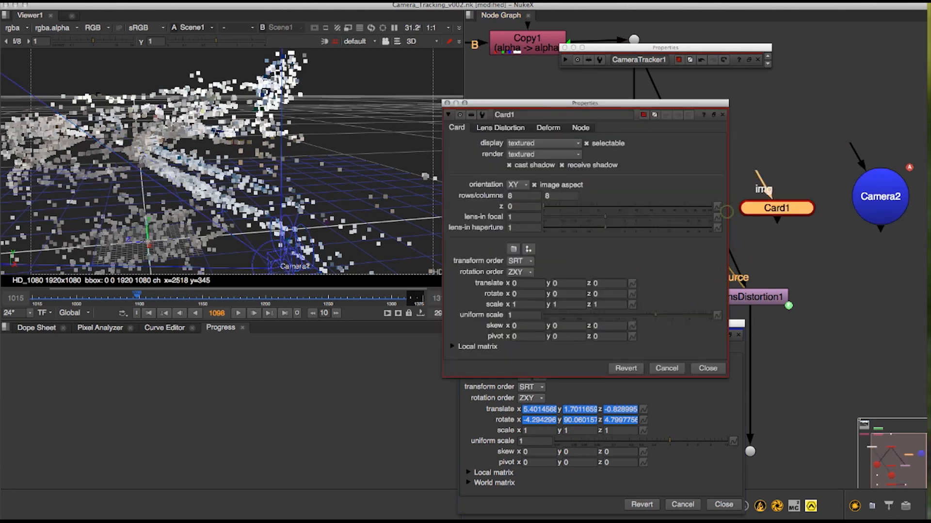
pyautogui.moveTo(584, 103); pyautogui.dragTo(575, 280)
# - Move Card1 up off the origin in the 3D scene to about x -0.08, y 0.76, z 0.31
pyautogui.moveTo(233, 184)
pyautogui.keyDown('super'); pyautogui.mouseDown()
pyautogui.moveTo(242, 150)
pyautogui.moveTo(235, 175)
pyautogui.mouseUp(); pyautogui.keyUp('super')
pyautogui.scroll(5, 202, 101)
pyautogui.keyDown('alt'); pyautogui.moveTo(151, 167); pyautogui.dragTo(229, 146); pyautogui.keyUp('alt')
pyautogui.moveTo(236, 200); pyautogui.dragTo(199, 131)
pyautogui.keyDown('super'); pyautogui.moveTo(200, 130); pyautogui.dragTo(252, 170); pyautogui.keyUp('super')
pyautogui.scroll(-5, 244, 174)
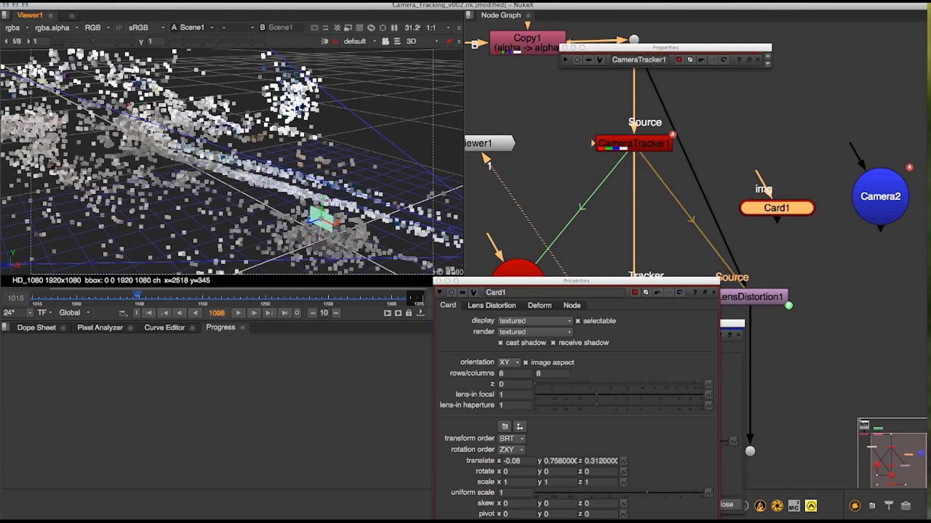
# - Move Card1 back along the street points to about x -6.9 and z -2.89
pyautogui.moveTo(319, 219); pyautogui.dragTo(298, 207)
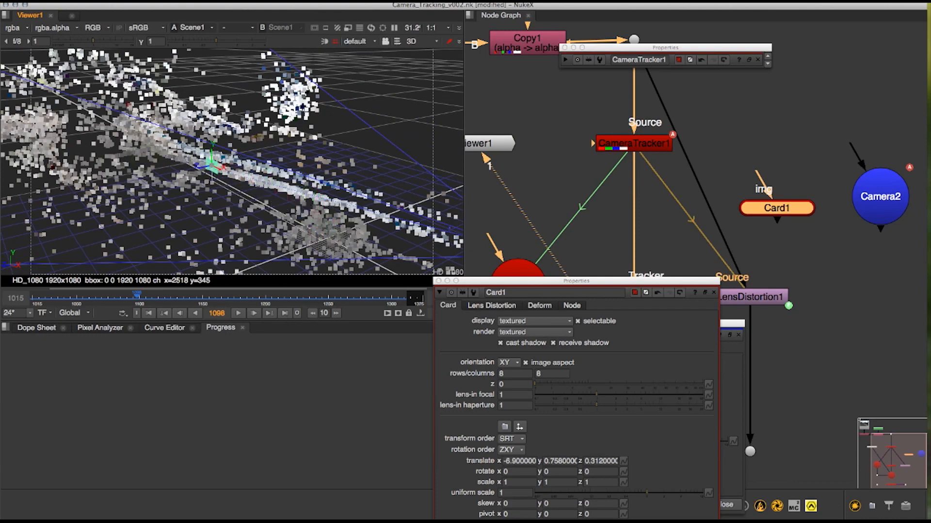
pyautogui.scroll(5, 205, 166)
pyautogui.keyDown('super'); pyautogui.moveTo(205, 167); pyautogui.dragTo(166, 165); pyautogui.keyUp('super')
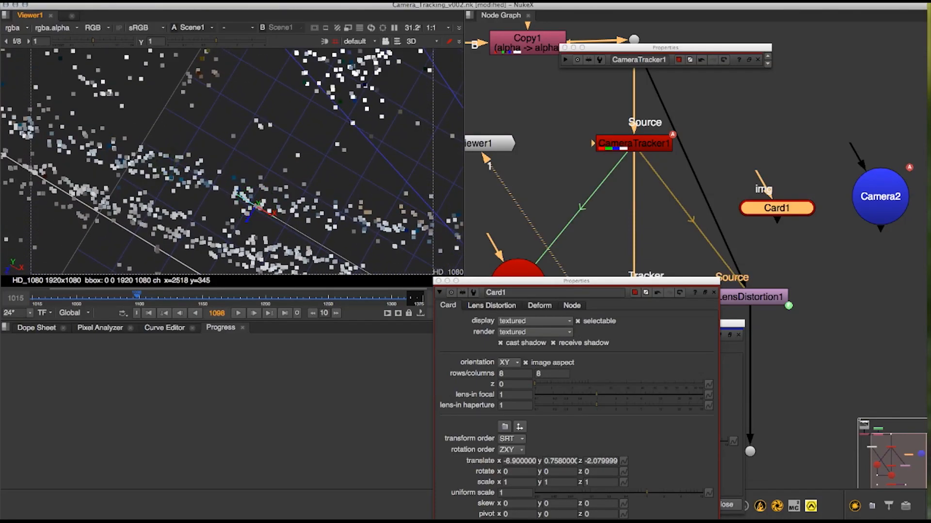
pyautogui.moveTo(252, 218); pyautogui.dragTo(271, 186)
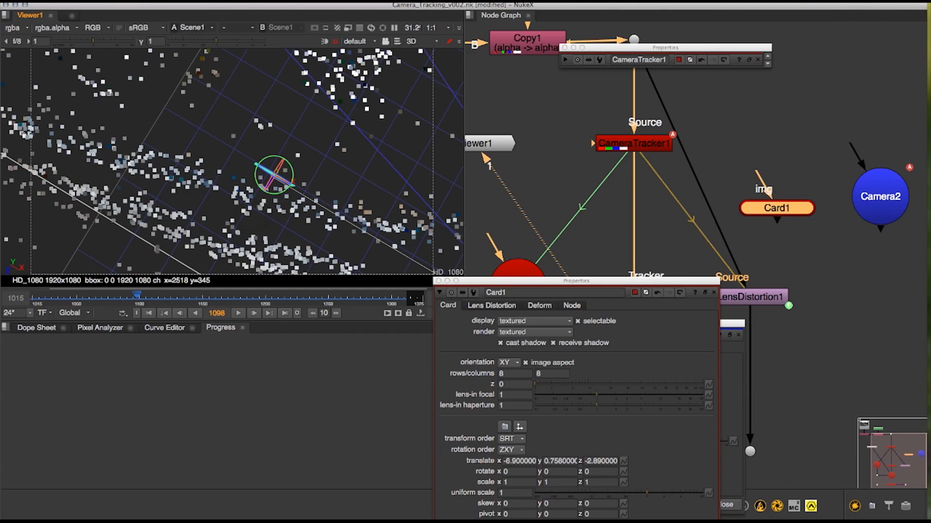
# - Rotate Card1 about 18.9 degrees on Y and reposition it to about x -4.38, z -3.60 to line up with the roadside points
pyautogui.moveTo(282, 192); pyautogui.dragTo(283, 192)
pyautogui.keyDown('alt'); pyautogui.moveTo(283, 192); pyautogui.dragTo(269, 181); pyautogui.keyUp('alt')
pyautogui.scroll(5, 261, 189)
pyautogui.keyDown('super'); pyautogui.moveTo(214, 270); pyautogui.dragTo(88, 194); pyautogui.keyUp('super')
pyautogui.keyDown('alt'); pyautogui.moveTo(202, 186); pyautogui.dragTo(142, 209); pyautogui.keyUp('alt')
pyautogui.moveTo(100, 144); pyautogui.dragTo(297, 142)
pyautogui.keyDown('super'); pyautogui.moveTo(300, 252); pyautogui.dragTo(267, 235); pyautogui.keyUp('super')
pyautogui.moveTo(254, 187); pyautogui.dragTo(244, 187)
pyautogui.keyDown('alt'); pyautogui.moveTo(269, 219); pyautogui.dragTo(265, 186); pyautogui.keyUp('alt')
# - Set Card1's uniform scale to 3
pyautogui.moveTo(648, 493); pyautogui.dragTo(673, 494)
pyautogui.keyDown('super'); pyautogui.moveTo(272, 204); pyautogui.dragTo(310, 201); pyautogui.keyUp('super')
pyautogui.scroll(-3, 233, 155)
pyautogui.keyDown('super'); pyautogui.moveTo(194, 150); pyautogui.dragTo(248, 97); pyautogui.keyUp('super')
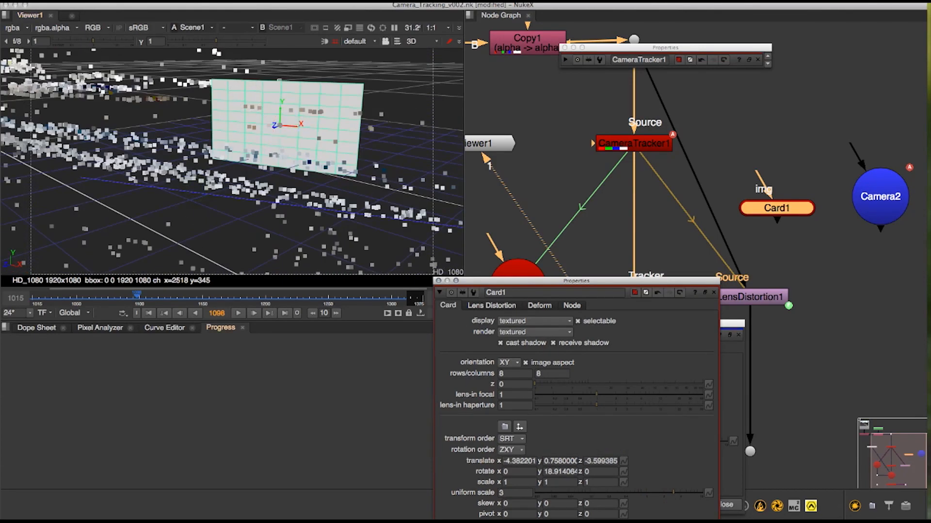
# - Stretch Card1 horizontally along the roadside points by setting its X scale to 4
pyautogui.press('x')
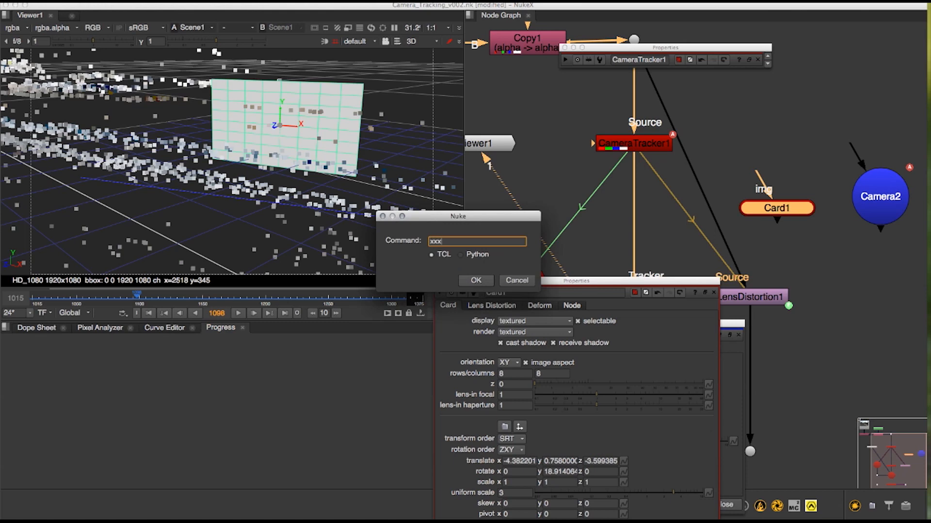
pyautogui.click(518, 280)
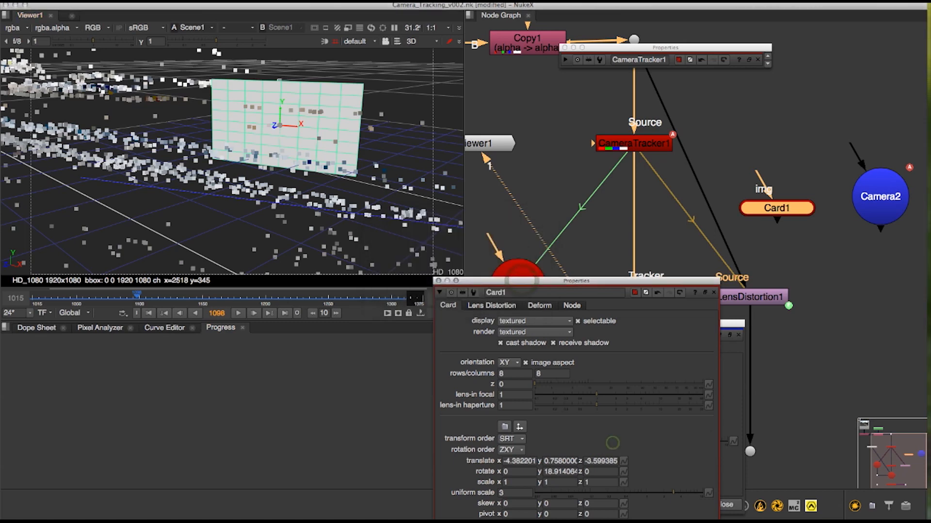
pyautogui.click(508, 483)
pyautogui.press('Up')
pyautogui.press('Up')
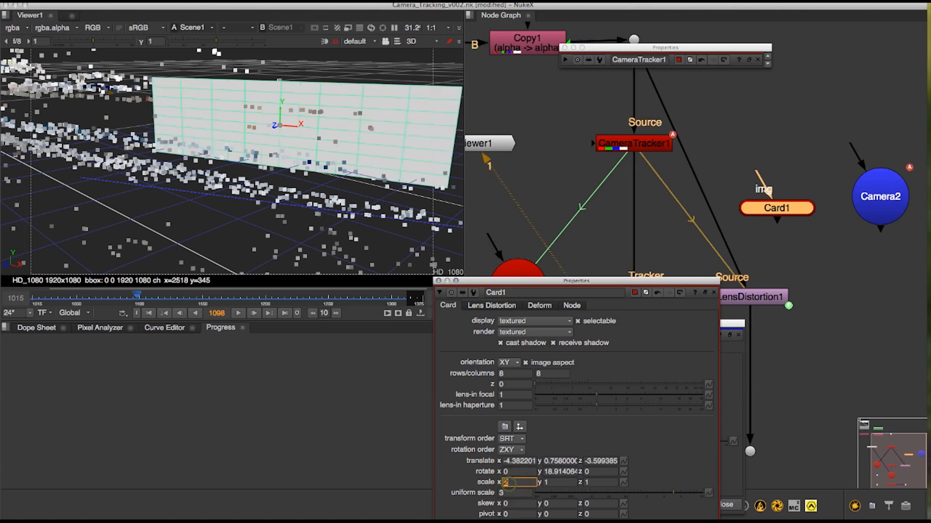
pyautogui.press('Up')
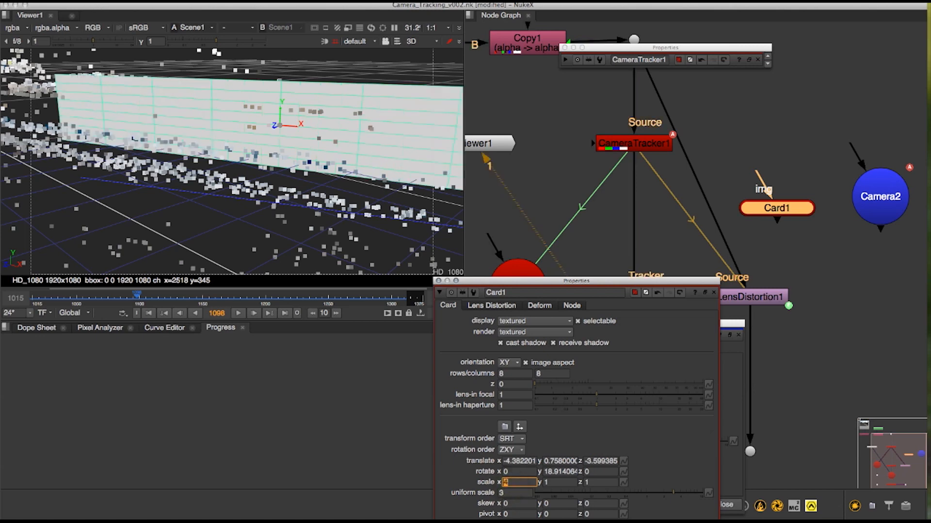
# - Move the expanded Card1 properties down, clear of the node network
pyautogui.moveTo(541, 281); pyautogui.dragTo(566, 275)
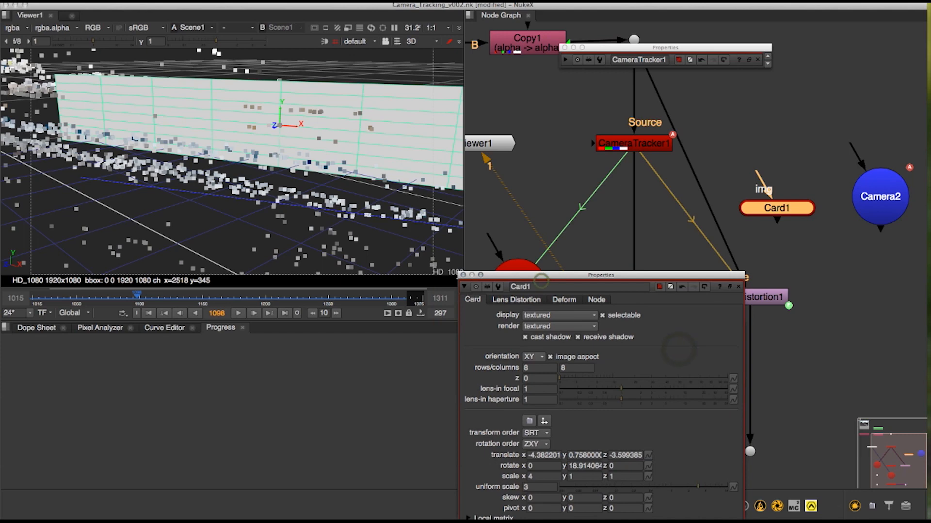
pyautogui.click(466, 288)
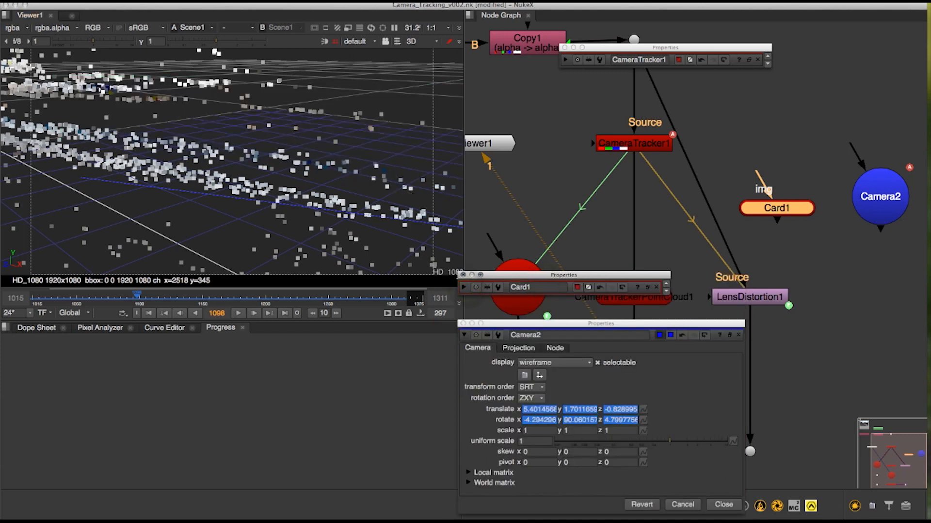
pyautogui.click(464, 287)
pyautogui.moveTo(504, 275); pyautogui.dragTo(448, 434)
# - Add a Constant node beside the ScanlineRender1 branch and close its properties
pyautogui.moveTo(693, 252); pyautogui.dragTo(695, 157, button='middle')
pyautogui.scroll(-5, 645, 167)
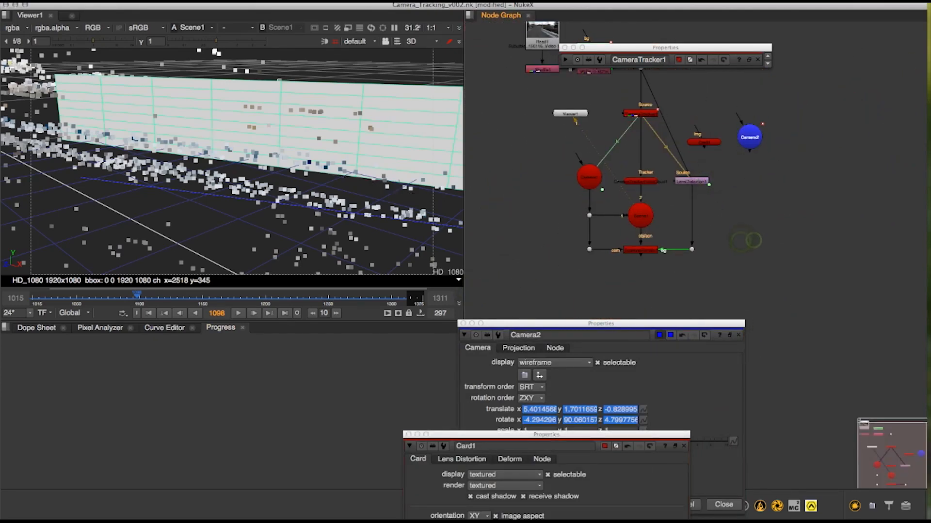
pyautogui.press('Tab')
pyautogui.write('cons')
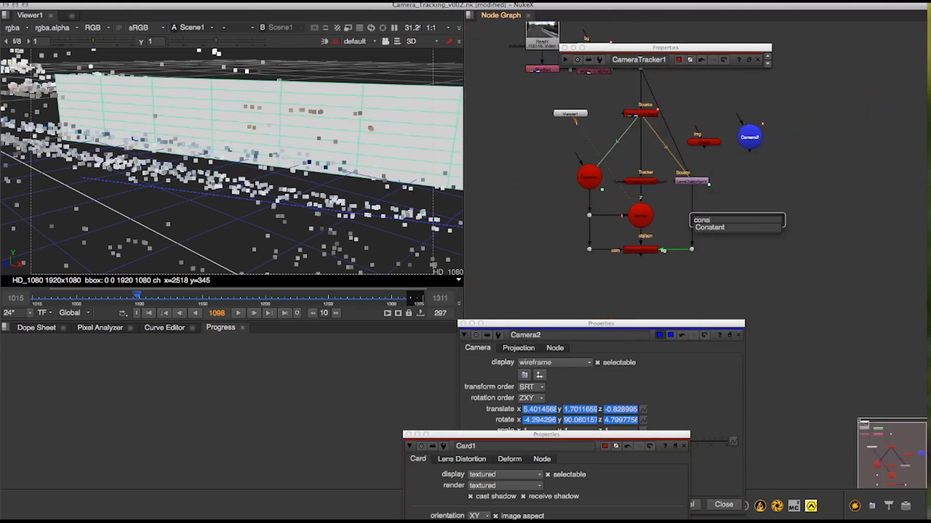
pyautogui.press('Return')
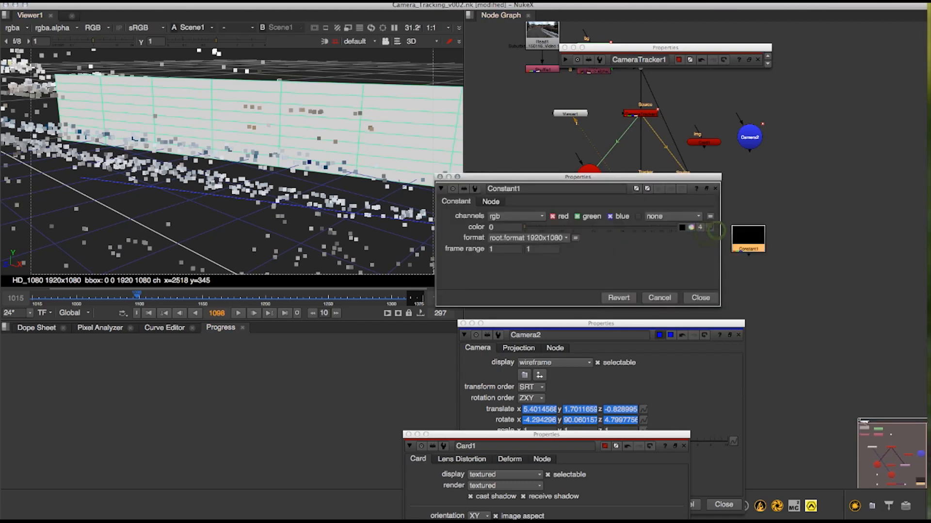
pyautogui.click(700, 297)
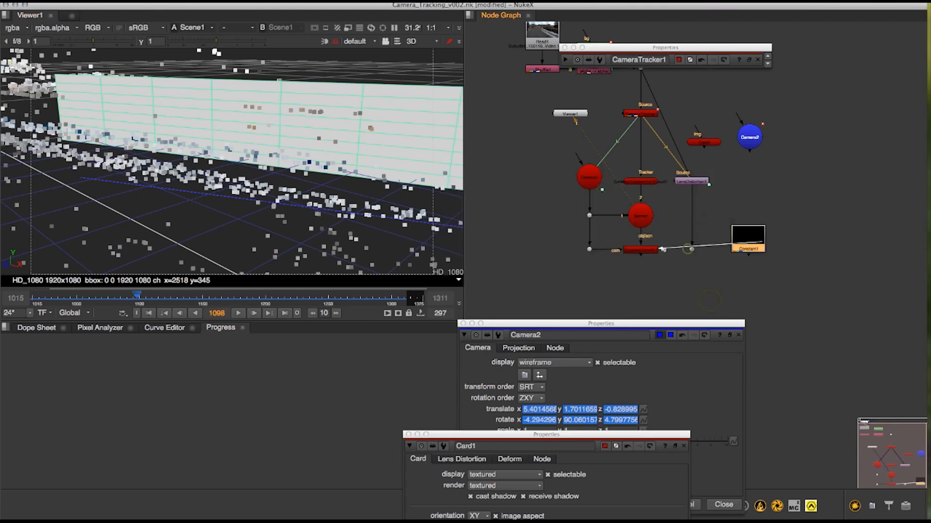
# - Try Constant1 as the ScanlineRender1 background and reconnect the LensDistortion1 dot to that input
pyautogui.moveTo(749, 242); pyautogui.dragTo(714, 252)
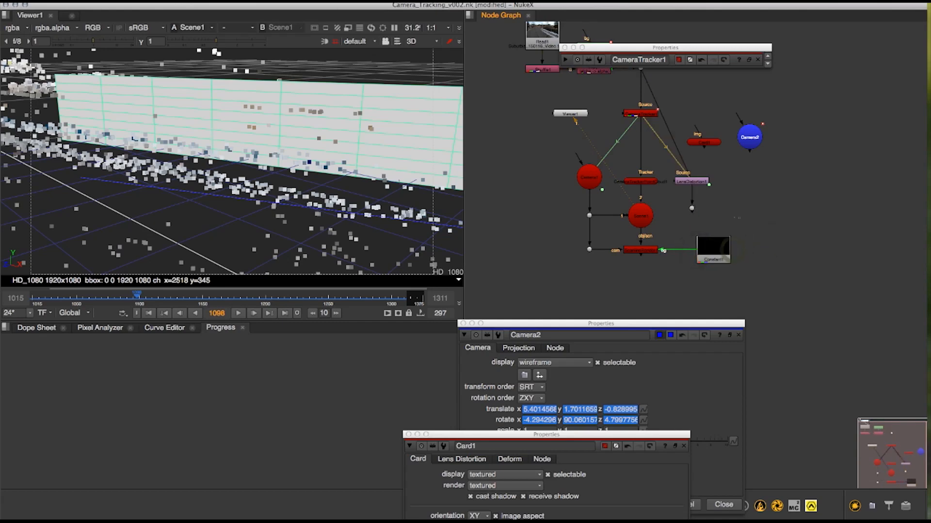
pyautogui.click(694, 212)
pyautogui.click(730, 211)
pyautogui.moveTo(700, 249); pyautogui.dragTo(692, 216)
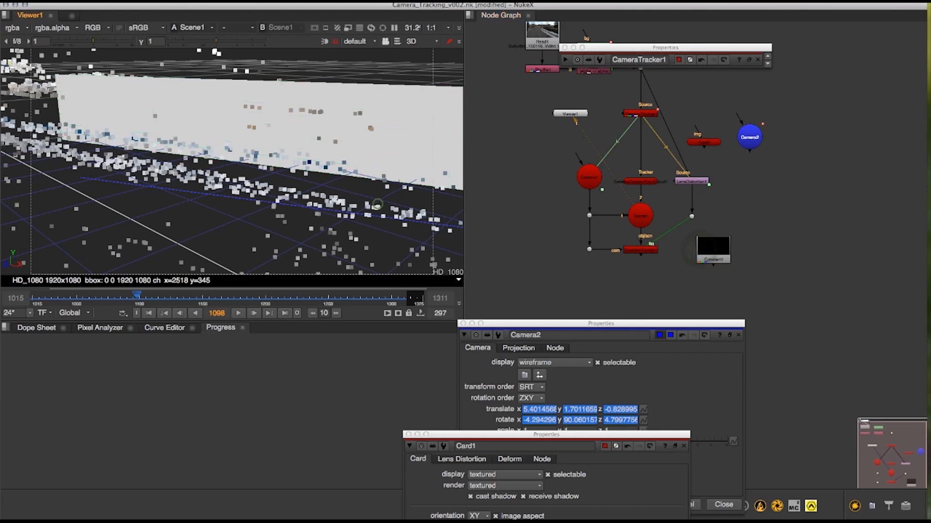
# - View the ScanlineRender1 output and place the Viewer1 node directly below ScanlineRender1
pyautogui.moveTo(635, 194); pyautogui.dragTo(640, 249)
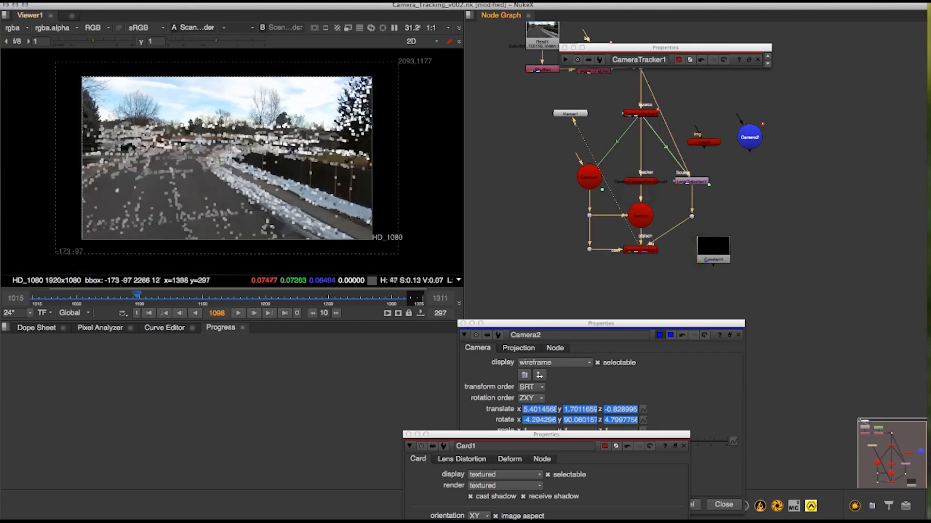
pyautogui.scroll(5, 315, 168)
pyautogui.scroll(-4, 316, 168)
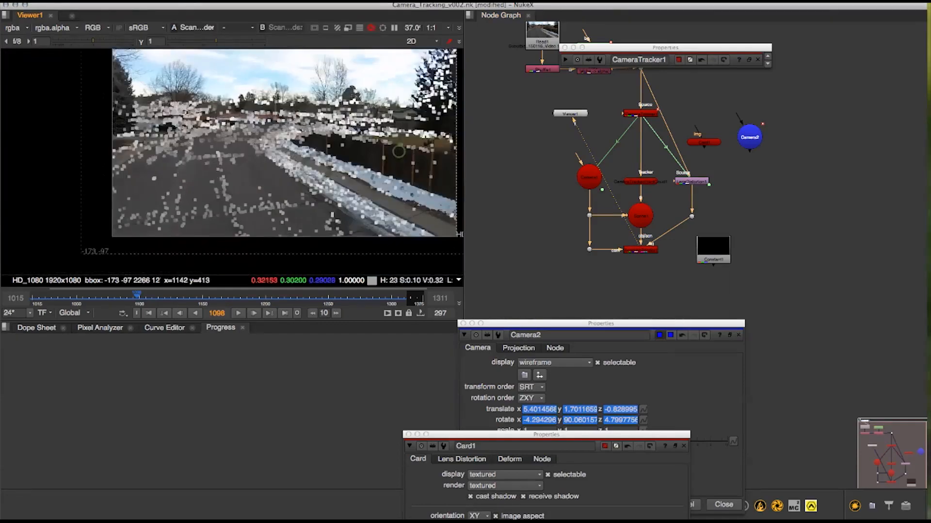
pyautogui.moveTo(567, 148); pyautogui.dragTo(643, 324)
pyautogui.moveTo(651, 264); pyautogui.dragTo(587, 193, button='middle')
pyautogui.scroll(4, 548, 159)
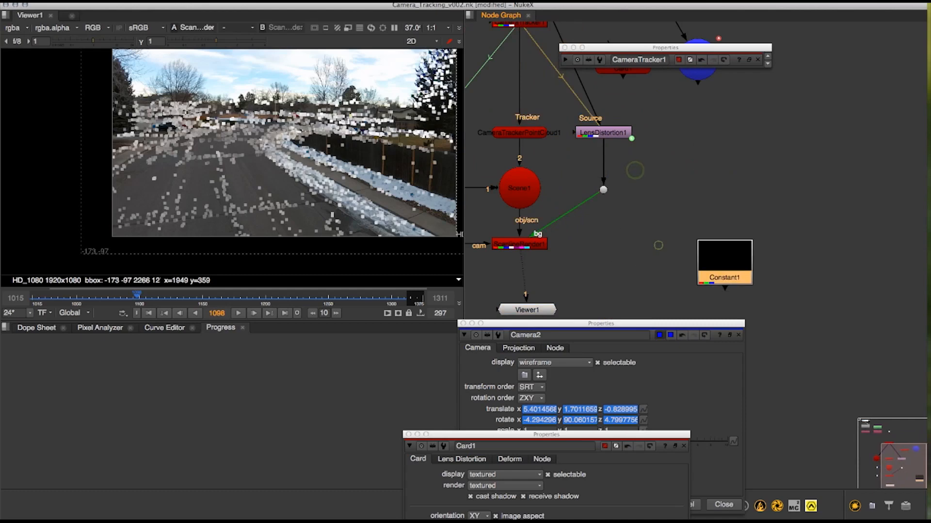
pyautogui.moveTo(583, 302); pyautogui.dragTo(576, 301)
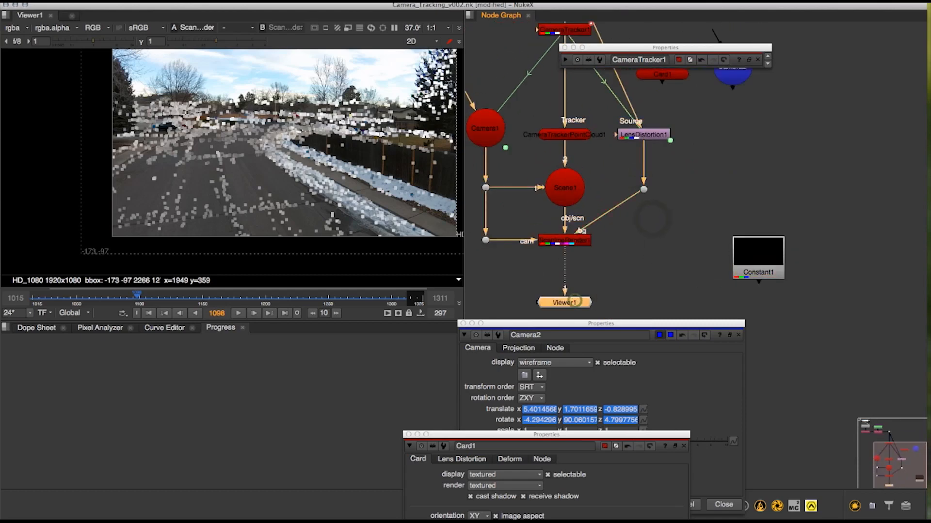
# - Move the dot under LensDistortion1 down level with ScanlineRender1's background input
pyautogui.click(651, 136)
pyautogui.moveTo(655, 147); pyautogui.dragTo(710, 148, button='middle')
pyautogui.moveTo(699, 191); pyautogui.dragTo(699, 241)
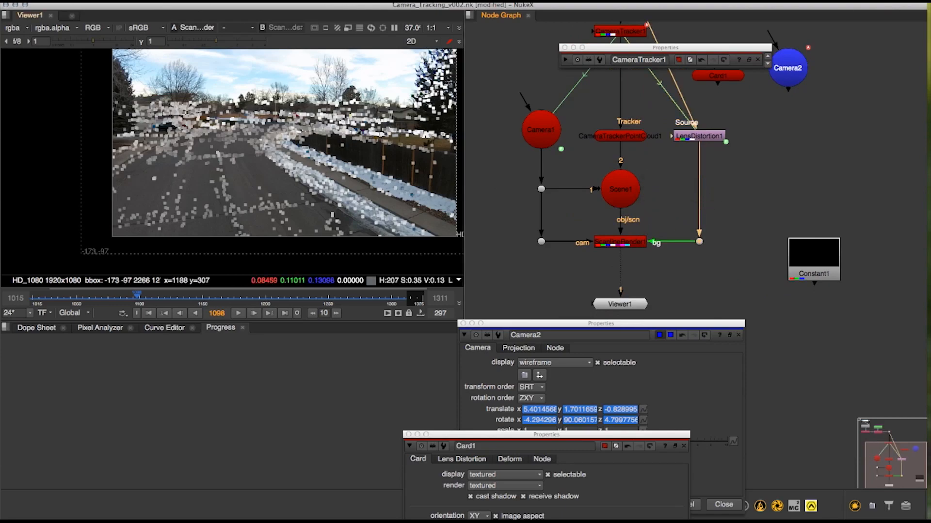
pyautogui.moveTo(650, 160); pyautogui.dragTo(533, 171, button='middle')
pyautogui.moveTo(323, 149); pyautogui.dragTo(332, 139, button='middle')
pyautogui.moveTo(557, 189); pyautogui.dragTo(647, 176, button='middle')
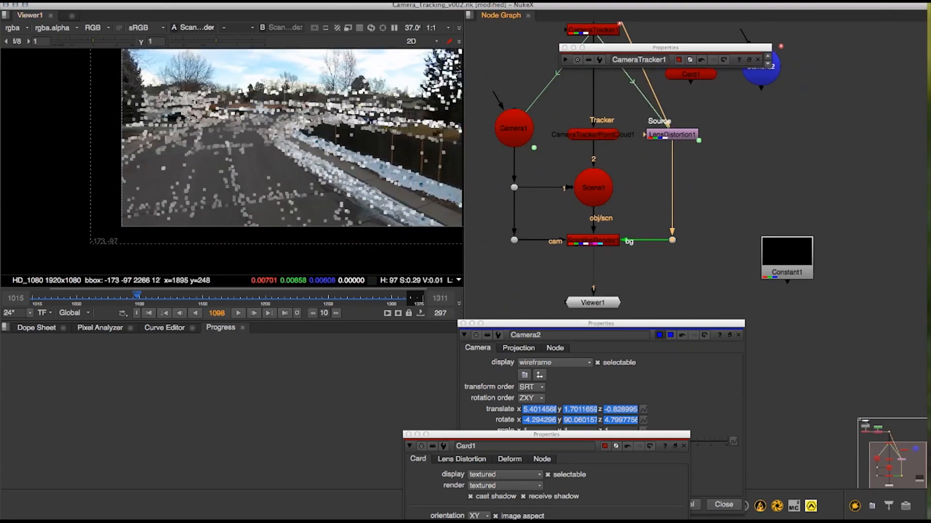
pyautogui.click(652, 204)
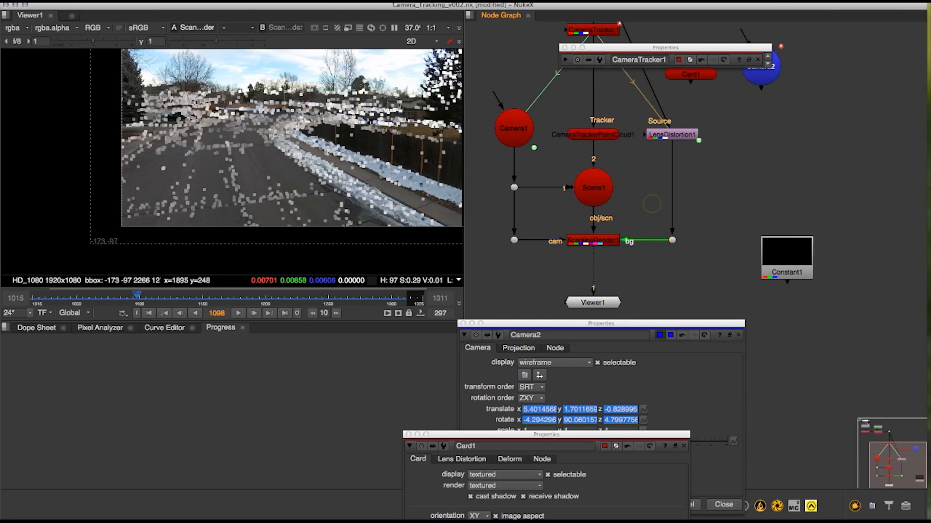
# - Replace ScanlineRender1's background with Constant1, move the LensDistortion1 dot out of the way, and check the render's alpha channel
pyautogui.moveTo(672, 233); pyautogui.dragTo(737, 240)
pyautogui.moveTo(672, 240); pyautogui.dragTo(671, 163)
pyautogui.moveTo(347, 164); pyautogui.dragTo(300, 197, button='middle')
pyautogui.press('a')
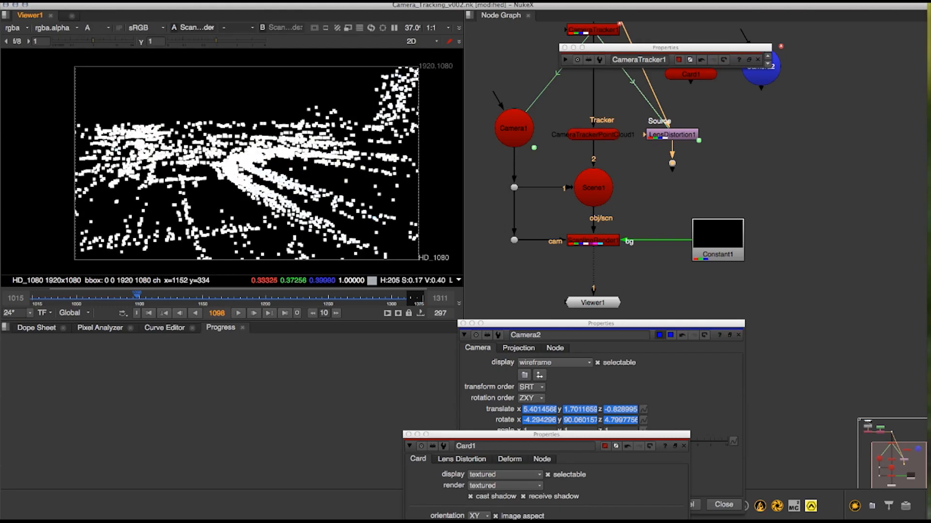
pyautogui.press('a')
# - Move CameraTrackerPointCloud1 up and insert a dot on its connection to Scene1
pyautogui.moveTo(600, 137); pyautogui.dragTo(600, 119)
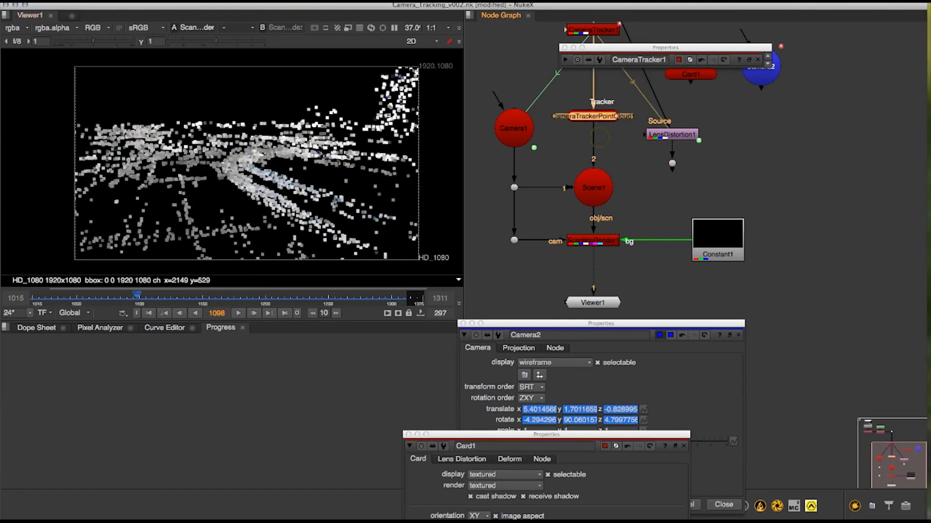
pyautogui.keyDown('ctrl'); pyautogui.click(593, 145); pyautogui.keyUp('ctrl')
pyautogui.scroll(3, 556, 159)
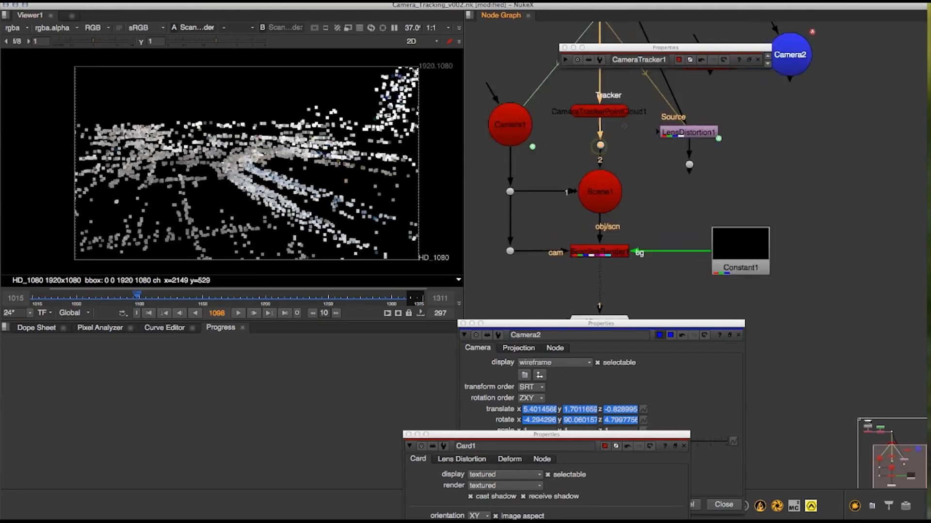
# - Set CameraTrackerPointCloud1's point size to 4.6 and disconnect it from the dot feeding Scene1
pyautogui.moveTo(558, 162); pyautogui.dragTo(592, 201, button='middle')
pyautogui.doubleClick(648, 142)
pyautogui.moveTo(463, 165)
pyautogui.mouseDown()
pyautogui.moveTo(578, 166)
pyautogui.moveTo(415, 166)
pyautogui.moveTo(473, 166)
pyautogui.mouseUp()
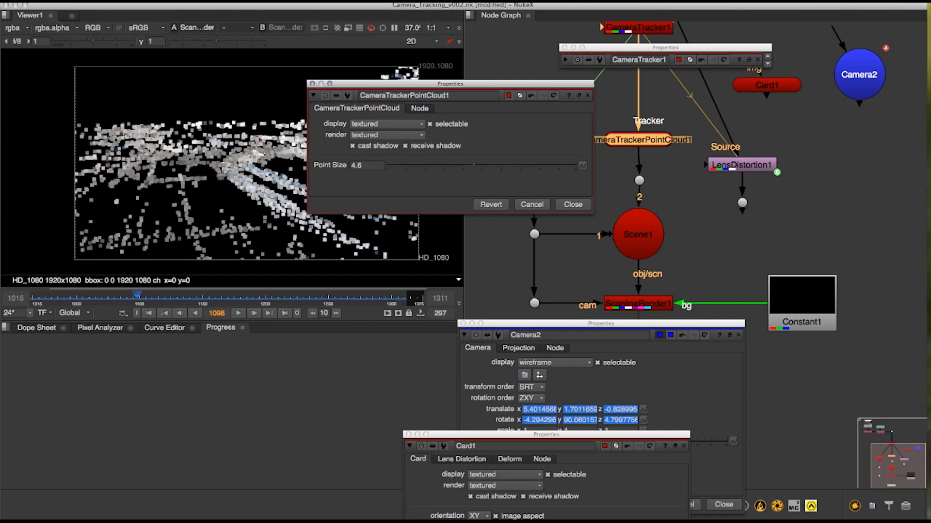
pyautogui.moveTo(616, 190); pyautogui.dragTo(580, 209, button='middle')
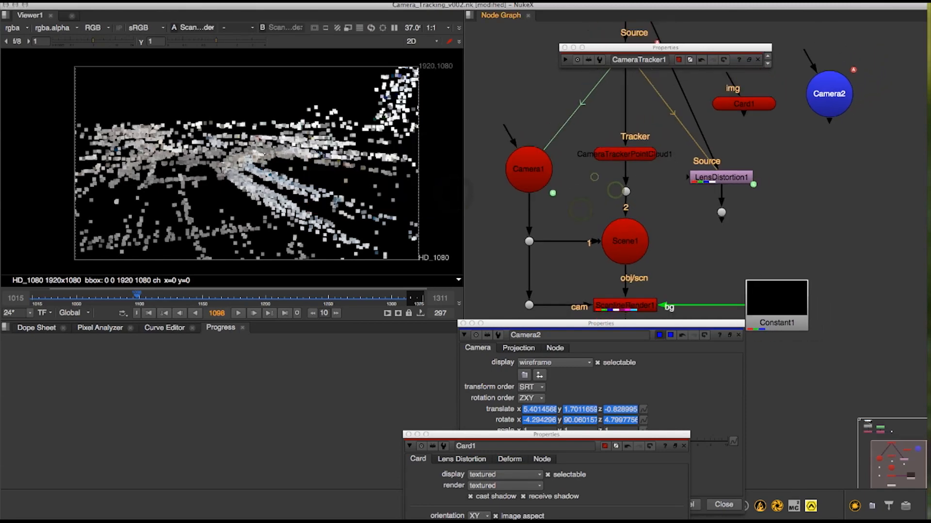
pyautogui.moveTo(631, 167); pyautogui.dragTo(627, 137)
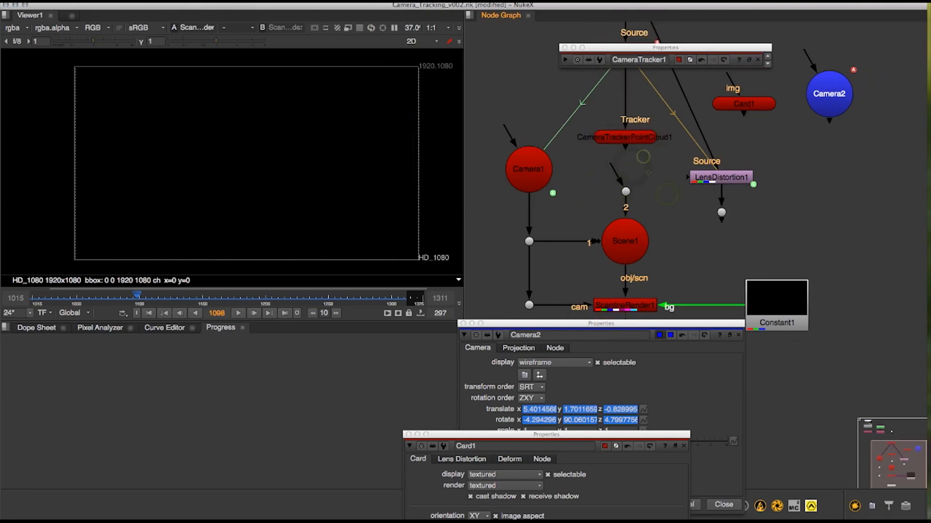
pyautogui.moveTo(654, 184); pyautogui.dragTo(632, 165, button='middle')
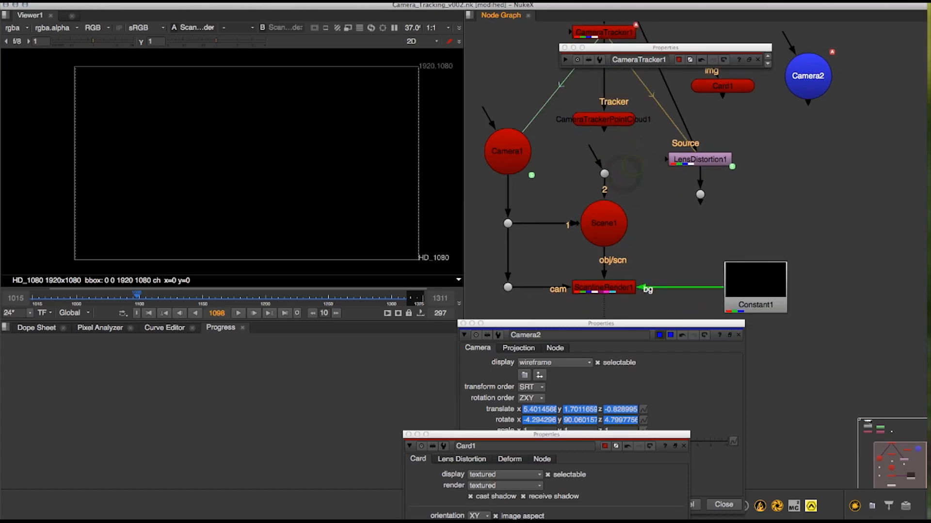
# - Bring up the Camera2 properties and stack the Card1 properties just beneath the Camera2 header
pyautogui.doubleClick(808, 76)
pyautogui.moveTo(445, 435); pyautogui.dragTo(499, 368)
pyautogui.moveTo(763, 173)
pyautogui.mouseDown(button='middle')
pyautogui.moveTo(730, 208)
pyautogui.moveTo(752, 162)
pyautogui.mouseUp(button='middle')
pyautogui.click(730, 208)
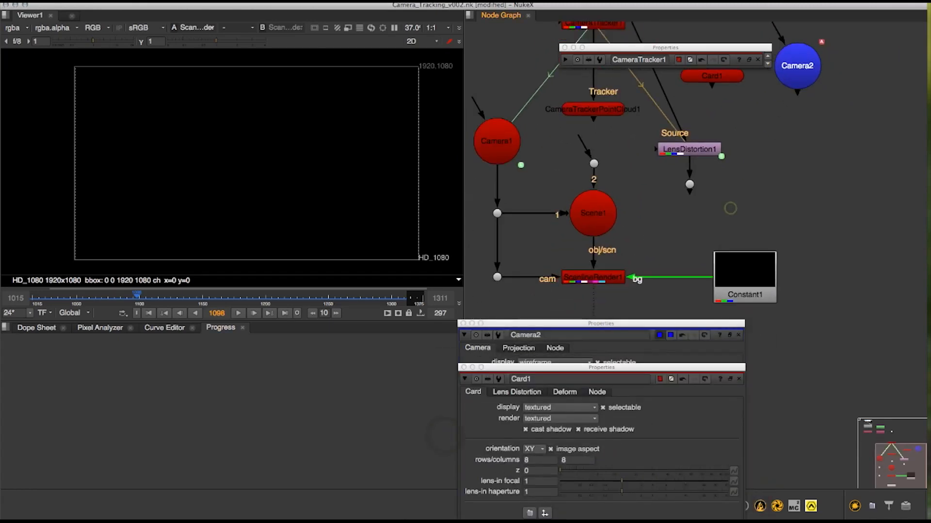
# - View LensDistortion1's output, toggle the node repeatedly to compare distorted and undistorted footage, and leave it disabled
pyautogui.scroll(-2, 675, 178)
pyautogui.click(701, 157)
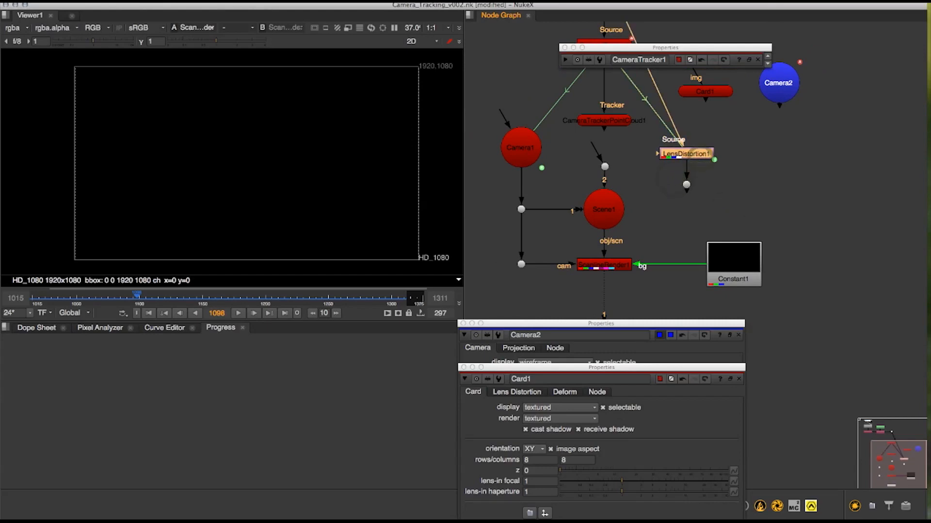
pyautogui.moveTo(644, 203); pyautogui.dragTo(630, 187, button='middle')
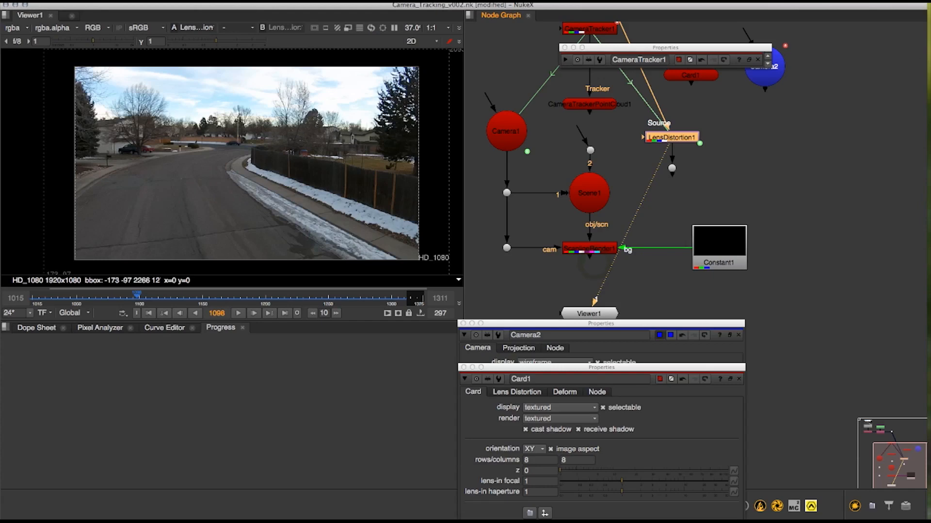
pyautogui.moveTo(630, 194); pyautogui.dragTo(645, 268, button='middle')
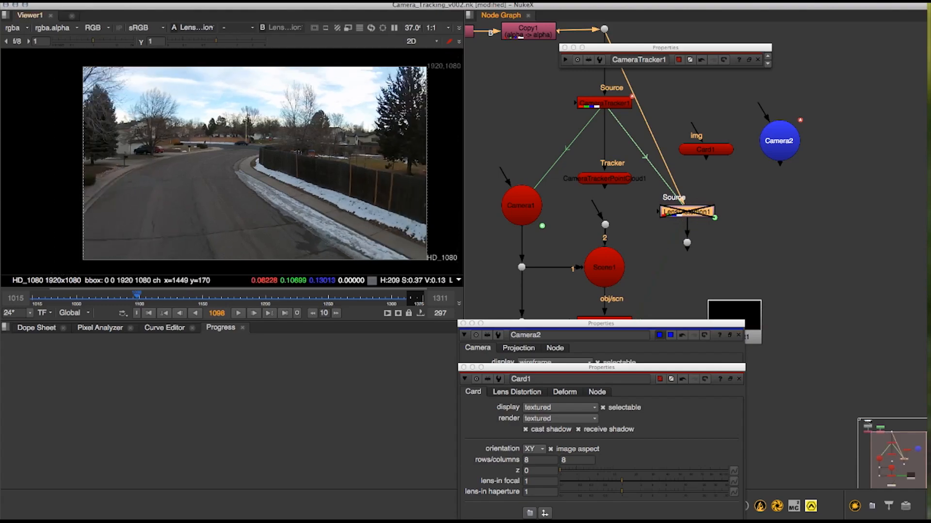
pyautogui.press('d')
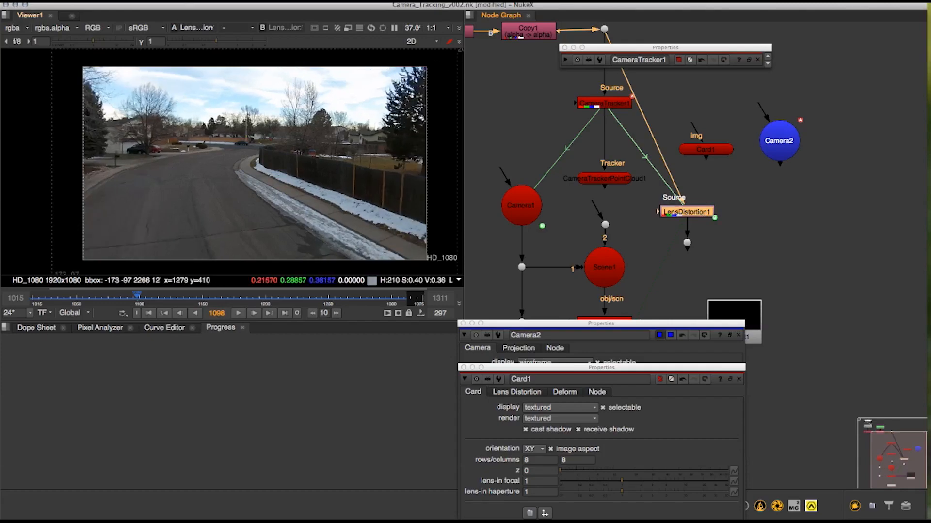
pyautogui.press('d')
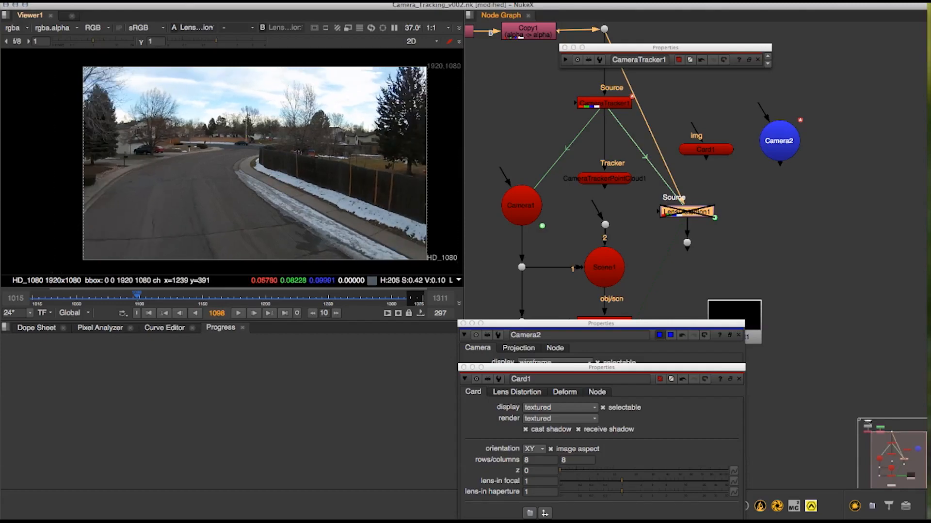
pyautogui.press('d')
pyautogui.press('d')
pyautogui.press('d')
pyautogui.press('d')
pyautogui.press('d')
pyautogui.press('d')
pyautogui.press('d')
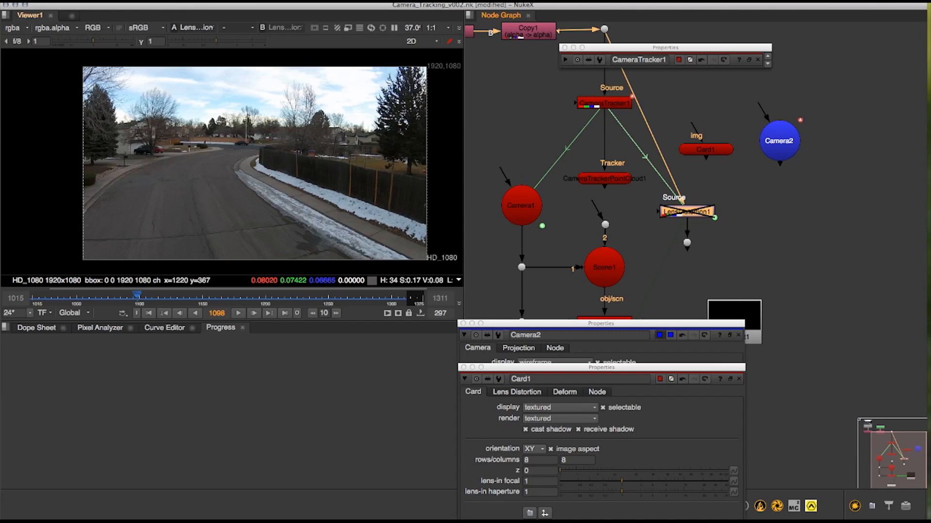
pyautogui.press('d')
pyautogui.press('d')
pyautogui.press('d')
# - Move LensDistortion1 up, insert a dot on its Source connection level with the existing dot, and bring its output dot up beneath it
pyautogui.click(756, 216)
pyautogui.moveTo(755, 216); pyautogui.dragTo(725, 247, button='middle')
pyautogui.moveTo(656, 243); pyautogui.dragTo(661, 116)
pyautogui.moveTo(715, 158); pyautogui.dragTo(661, 241, button='middle')
pyautogui.click(626, 131)
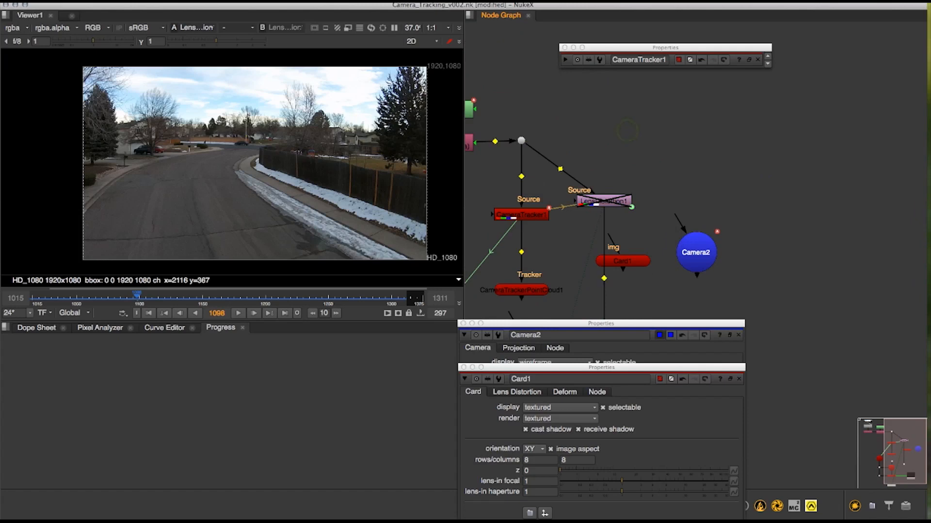
pyautogui.keyDown('ctrl'); pyautogui.moveTo(560, 169); pyautogui.dragTo(609, 141); pyautogui.keyUp('ctrl')
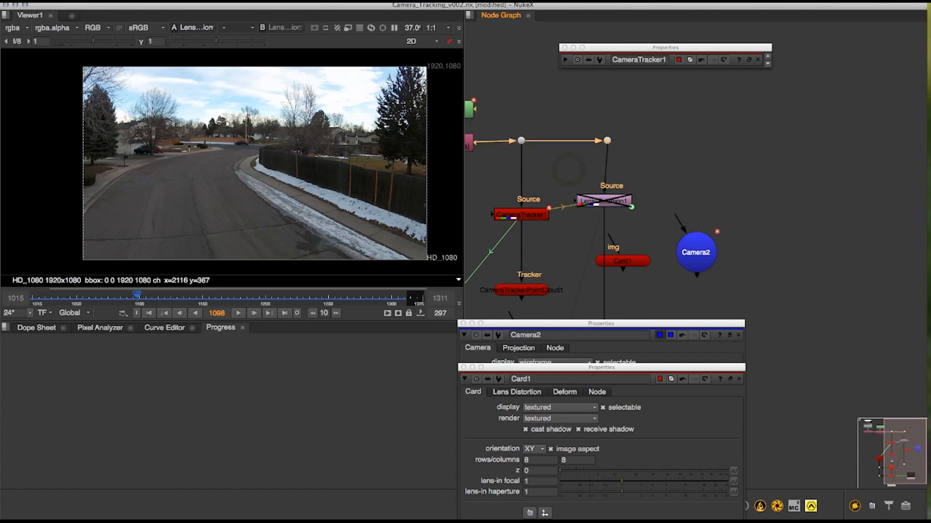
pyautogui.moveTo(604, 202); pyautogui.dragTo(604, 187)
pyautogui.moveTo(603, 214); pyautogui.dragTo(621, 145, button='middle')
pyautogui.scroll(-1, 671, 180)
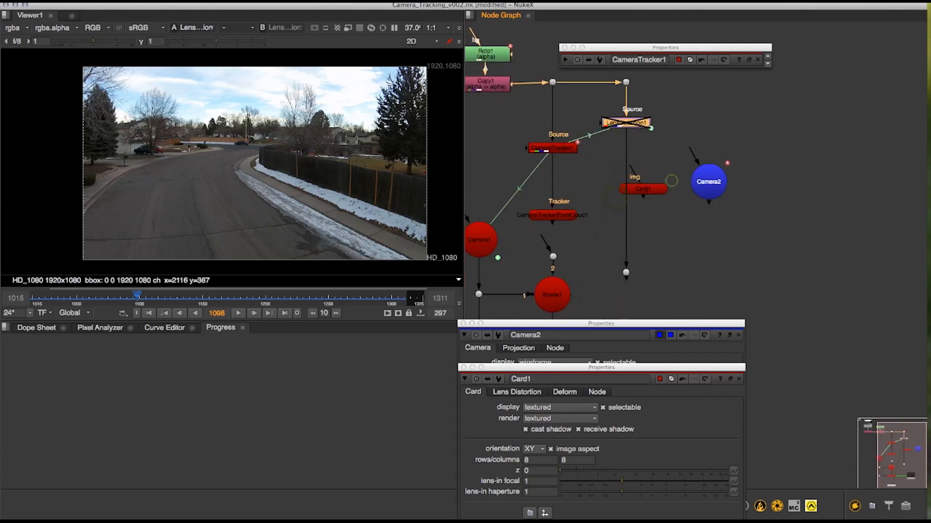
pyautogui.moveTo(628, 273); pyautogui.dragTo(628, 162)
# - Move Card1 and Camera2 away from the tracking branch to clear space beside LensDistortion1
pyautogui.click(668, 154)
pyautogui.moveTo(657, 189); pyautogui.dragTo(675, 228)
pyautogui.moveTo(716, 183); pyautogui.dragTo(739, 228)
pyautogui.moveTo(739, 229); pyautogui.dragTo(711, 207, button='middle')
pyautogui.scroll(-2, 725, 163)
pyautogui.click(702, 159)
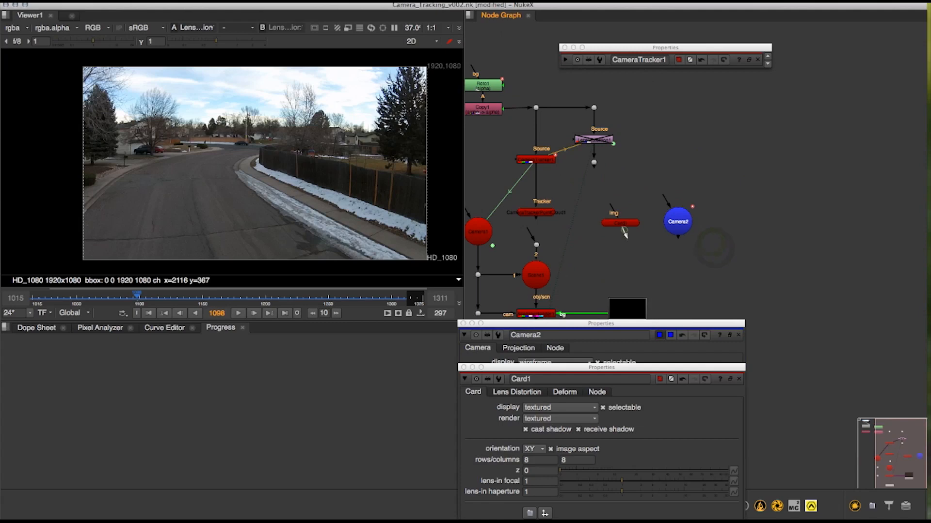
pyautogui.moveTo(624, 230); pyautogui.dragTo(648, 231)
pyautogui.moveTo(715, 233); pyautogui.dragTo(699, 206)
pyautogui.click(649, 166)
pyautogui.moveTo(614, 168); pyautogui.dragTo(737, 281)
pyautogui.moveTo(697, 198); pyautogui.dragTo(727, 196)
pyautogui.click(667, 182)
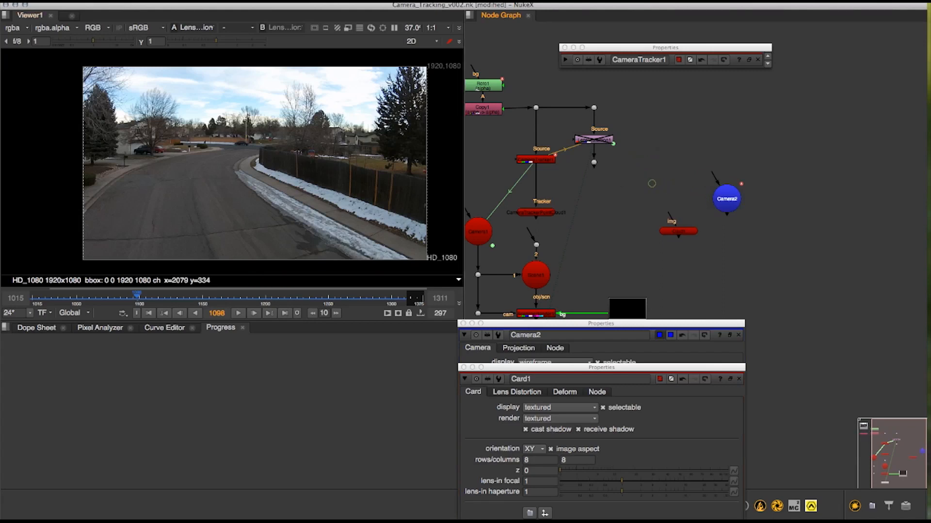
# - Close the Card1 and Camera2 properties windows
pyautogui.press('Tab')
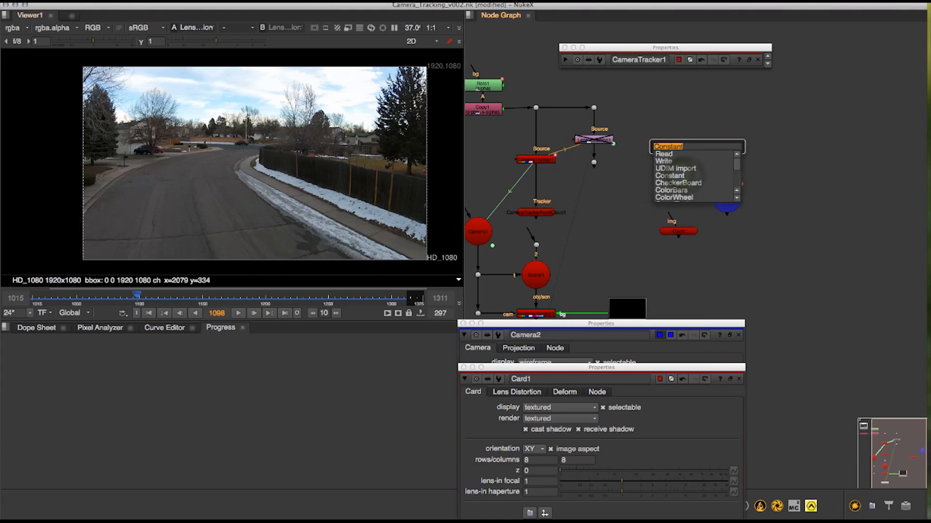
pyautogui.click(743, 259)
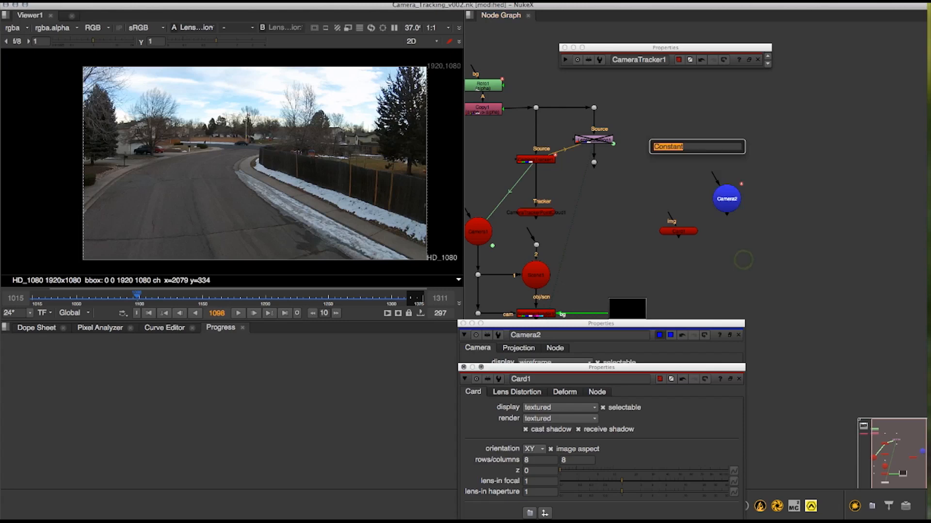
pyautogui.click(463, 367)
pyautogui.click(463, 323)
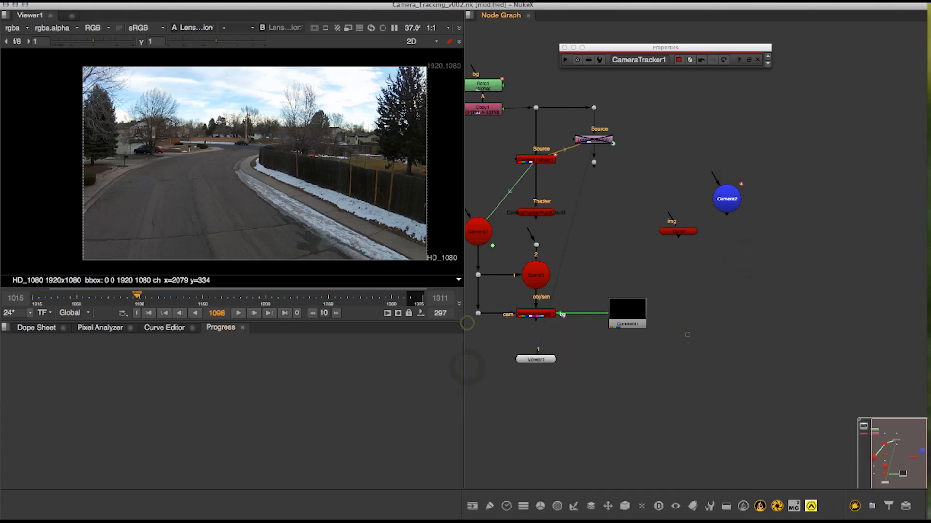
# - Add a Project3D shader node and arrange it above Card1, beside Camera2
pyautogui.moveTo(736, 325); pyautogui.dragTo(687, 335, button='middle')
pyautogui.click(625, 506)
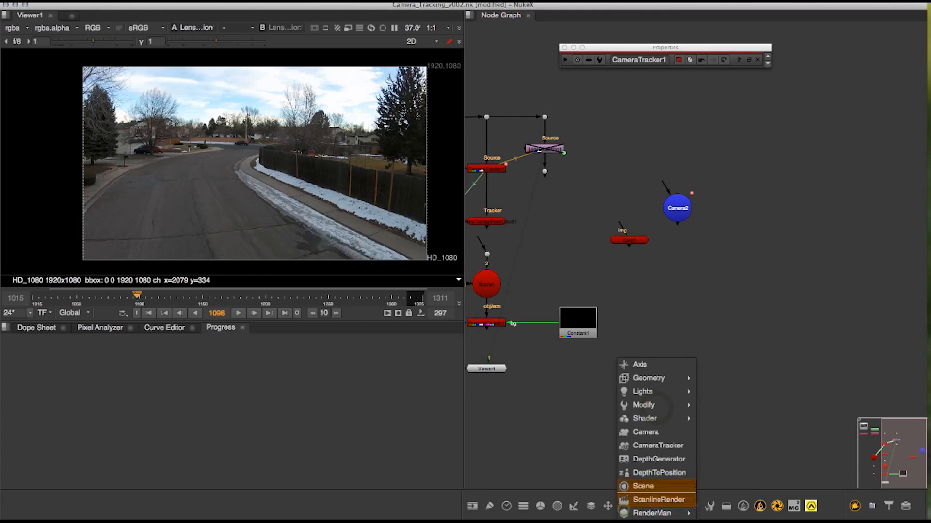
pyautogui.moveTo(650, 418)
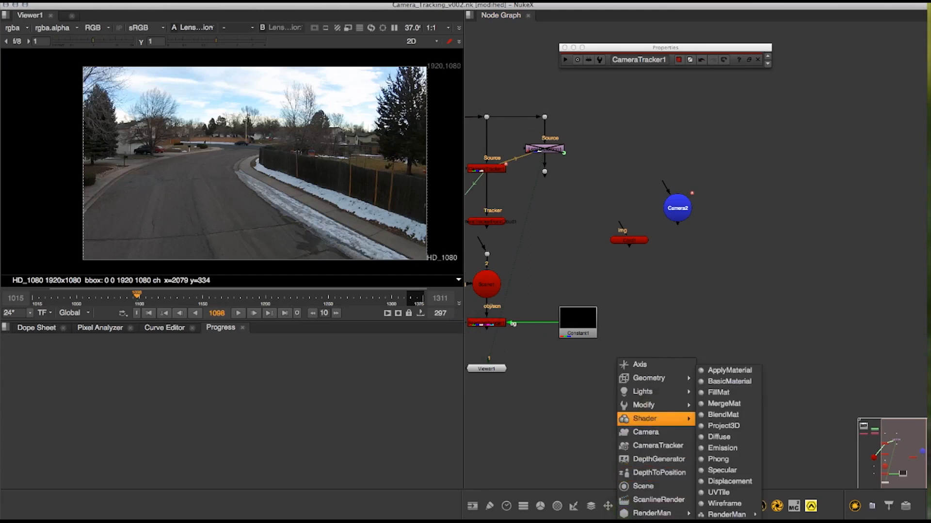
pyautogui.click(723, 426)
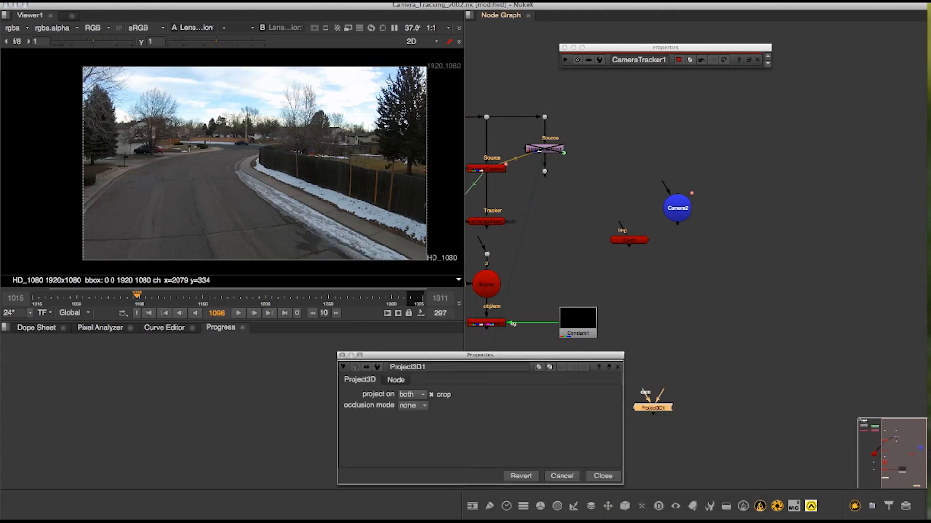
pyautogui.scroll(5, 645, 213)
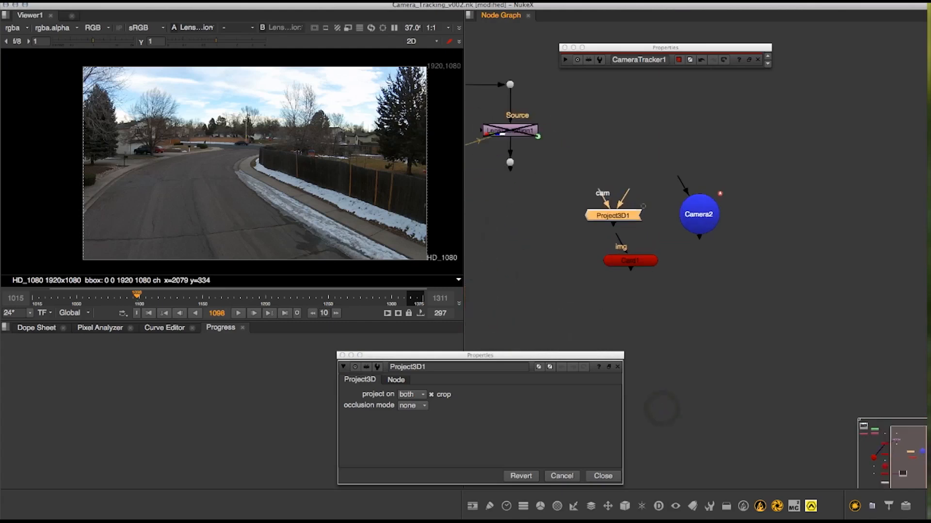
pyautogui.moveTo(631, 235); pyautogui.dragTo(624, 220)
pyautogui.moveTo(706, 245); pyautogui.dragTo(701, 226)
pyautogui.click(668, 253)
# - Connect Project3D1's cam input to Camera2 and Card1's img input to Project3D1, lining the nodes up
pyautogui.moveTo(607, 189); pyautogui.dragTo(708, 207)
pyautogui.moveTo(636, 212); pyautogui.dragTo(633, 212)
pyautogui.moveTo(636, 283); pyautogui.dragTo(630, 280)
pyautogui.moveTo(611, 249); pyautogui.dragTo(623, 212)
pyautogui.moveTo(636, 283); pyautogui.dragTo(627, 279)
pyautogui.moveTo(628, 224); pyautogui.dragTo(676, 311, button='middle')
pyautogui.click(627, 269)
# - Connect Project3D1's image input to the dot above LensDistortion1 and insert a corner dot directly above Project3D1
pyautogui.scroll(-2, 685, 220)
pyautogui.moveTo(685, 220); pyautogui.dragTo(681, 209, button='middle')
pyautogui.moveTo(677, 264); pyautogui.dragTo(562, 180)
pyautogui.moveTo(674, 263); pyautogui.dragTo(561, 179)
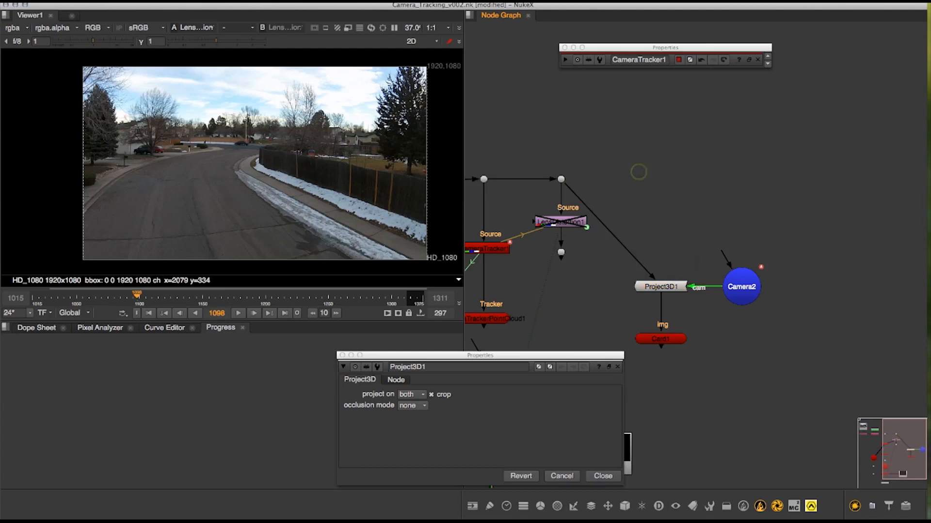
pyautogui.keyDown('super'); pyautogui.moveTo(610, 232); pyautogui.dragTo(661, 183); pyautogui.keyUp('super')
pyautogui.click(618, 232)
pyautogui.moveTo(733, 205); pyautogui.dragTo(711, 193, button='middle')
pyautogui.scroll(-3, 702, 194)
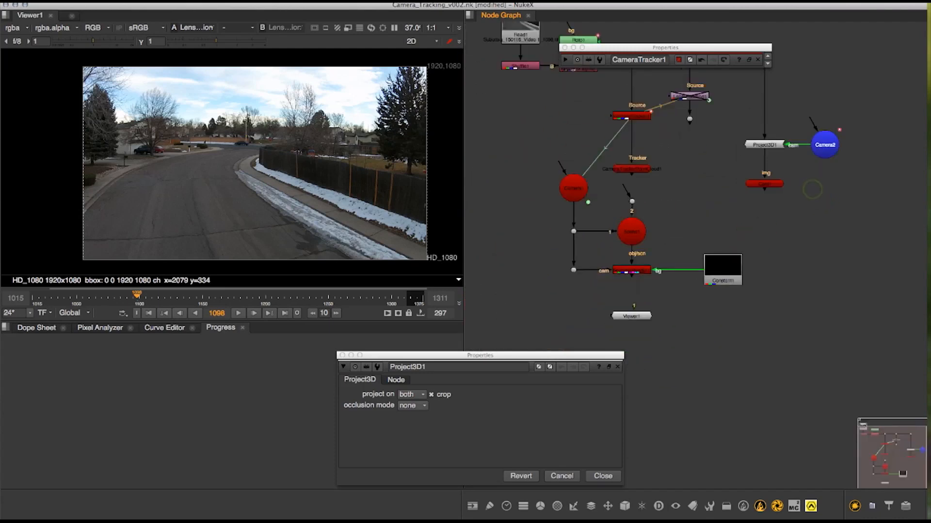
# - Connect Card1 to Scene1 and move Card1 down level with the scene node
pyautogui.moveTo(755, 192); pyautogui.dragTo(633, 229)
pyautogui.moveTo(801, 246); pyautogui.dragTo(753, 273, button='middle')
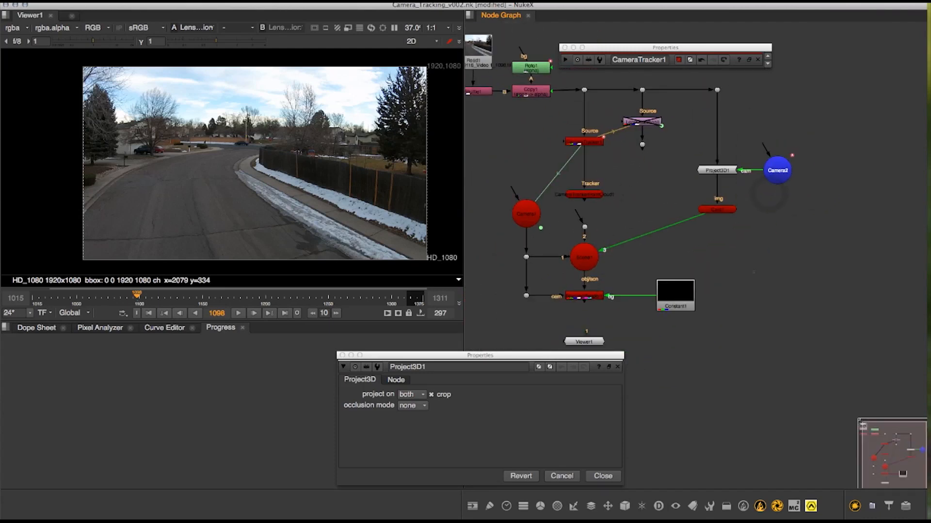
pyautogui.moveTo(728, 211); pyautogui.dragTo(729, 259)
pyautogui.click(752, 270)
pyautogui.moveTo(691, 214); pyautogui.dragTo(703, 101, button='middle')
pyautogui.scroll(2, 654, 234)
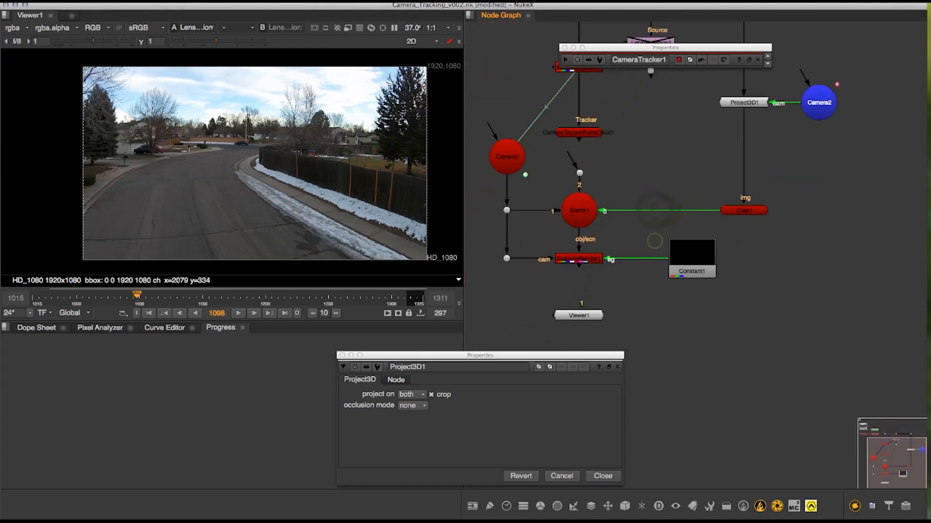
# - Move Viewer1 aside and view ScanlineRender1 to examine the footage projected on the card
pyautogui.moveTo(595, 315); pyautogui.dragTo(656, 341)
pyautogui.scroll(-2, 673, 202)
pyautogui.moveTo(673, 201); pyautogui.dragTo(684, 238, button='middle')
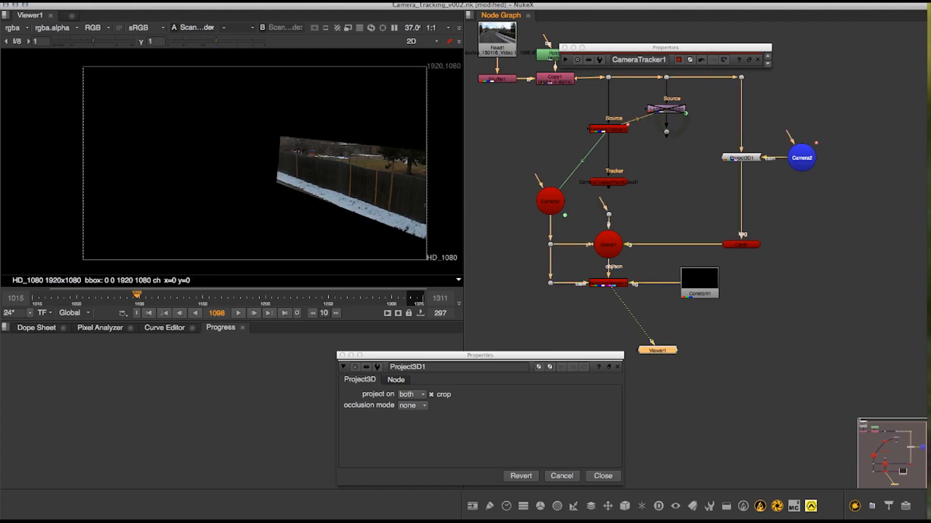
pyautogui.moveTo(390, 142); pyautogui.dragTo(361, 136, button='middle')
pyautogui.scroll(2, 361, 135)
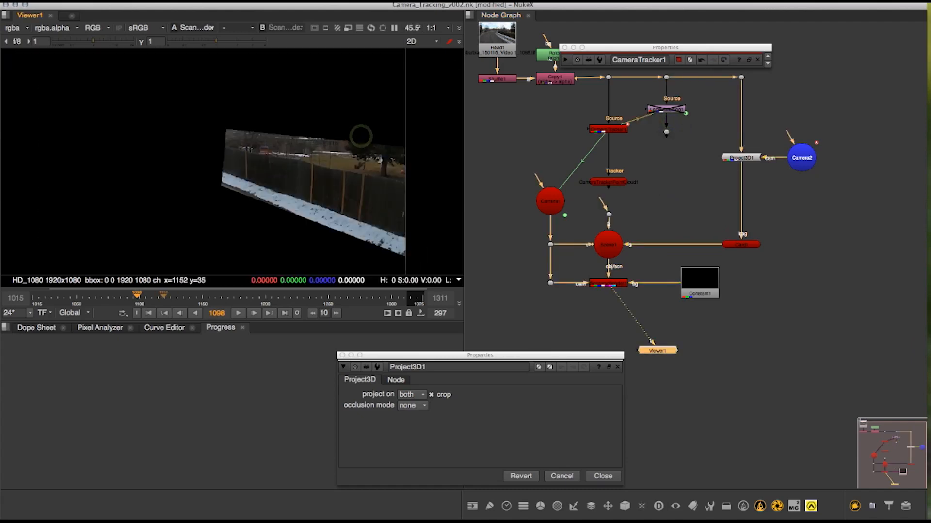
pyautogui.click(688, 188)
# - Go to frame 1100 and add a FrameHold node holding that frame below Camera2
pyautogui.moveTo(161, 298); pyautogui.dragTo(141, 297)
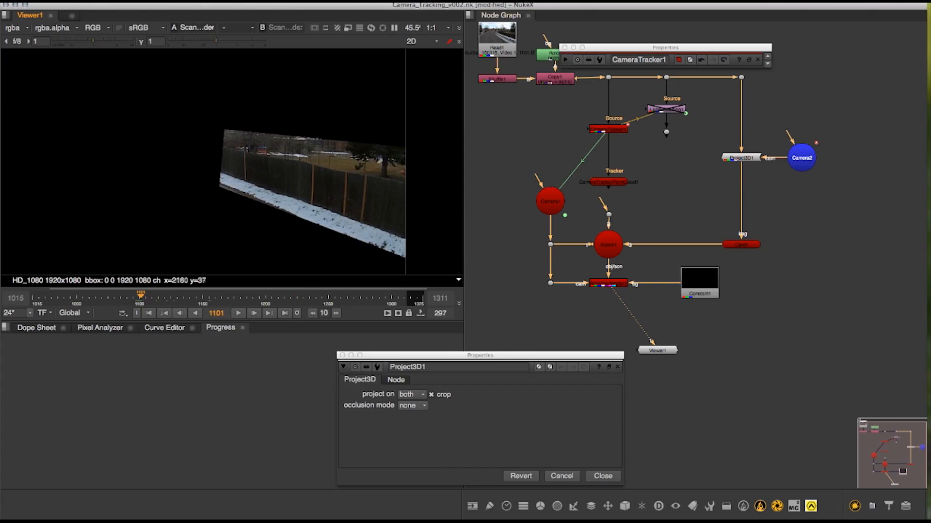
pyautogui.press('Left')
pyautogui.moveTo(831, 281); pyautogui.dragTo(822, 283, button='middle')
pyautogui.scroll(2, 776, 232)
pyautogui.press('Tab')
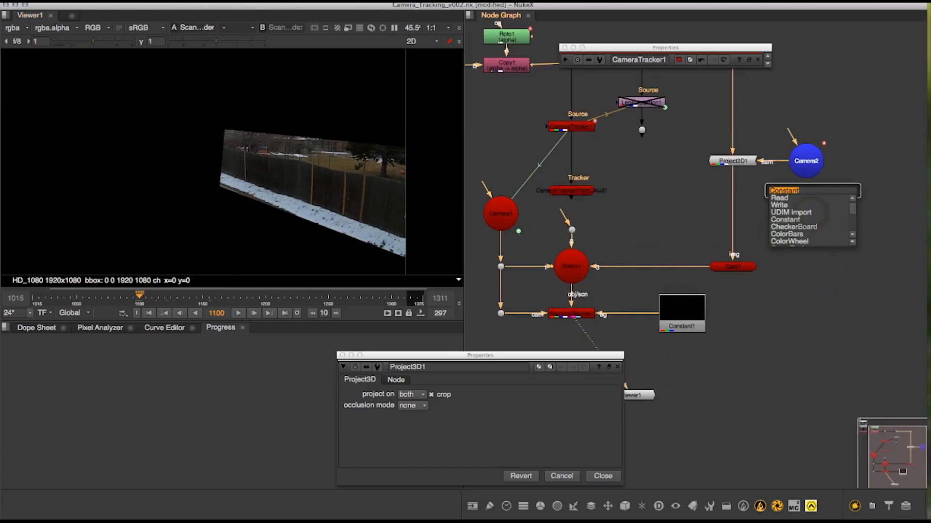
pyautogui.write('fr')
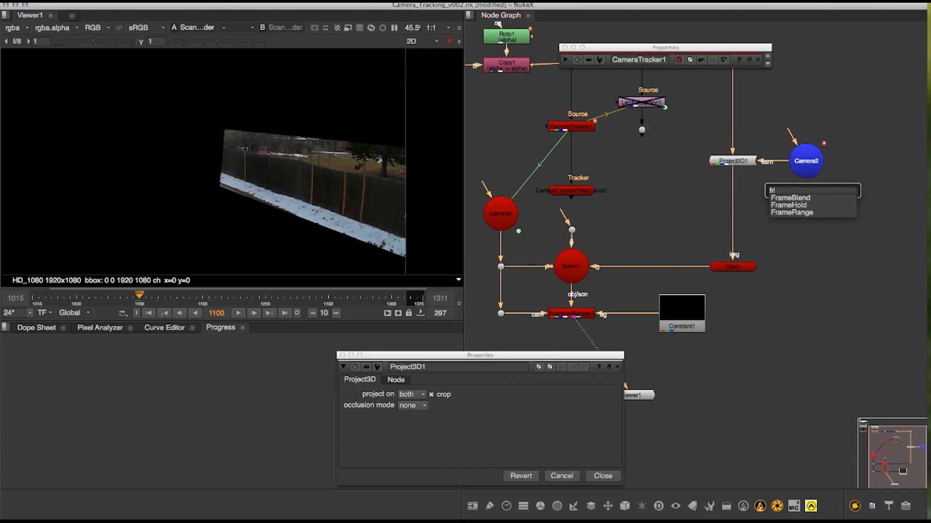
pyautogui.press('Down')
pyautogui.press('Return')
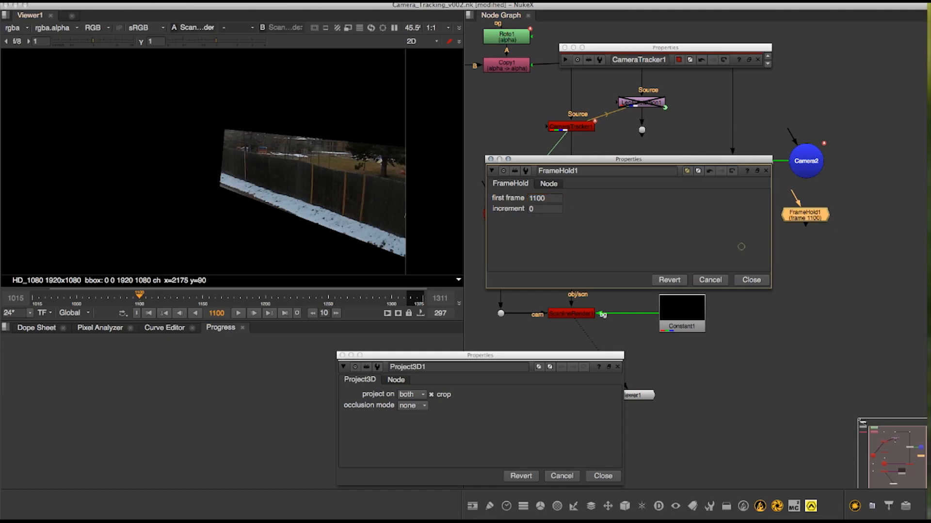
# - Duplicate FrameHold1 and place the copy just below it
pyautogui.click(845, 276)
pyautogui.click(814, 218)
pyautogui.click(835, 305)
pyautogui.press('super+v')
pyautogui.moveTo(836, 306); pyautogui.dragTo(816, 266)
pyautogui.click(827, 308)
pyautogui.click(812, 266)
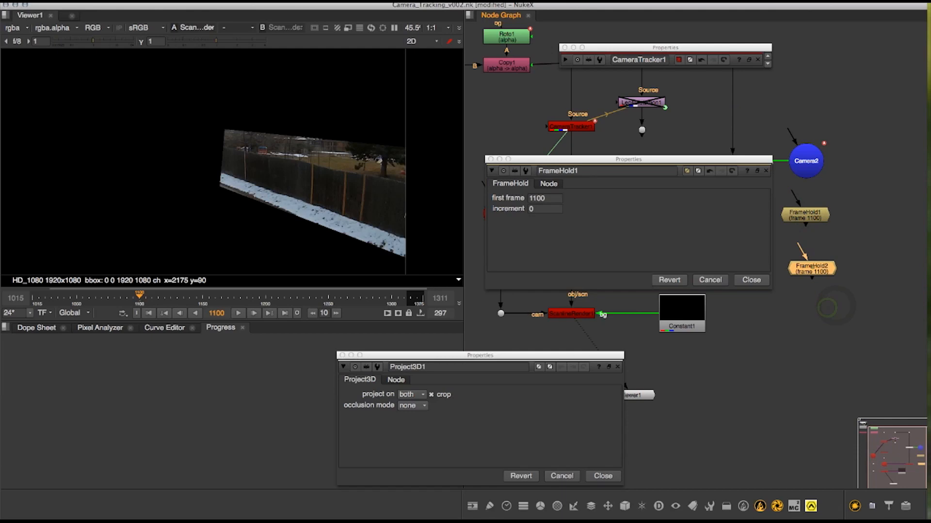
# - Link FrameHold2's first frame to FrameHold1's first frame, separate the two nodes, and close the FrameHold2 properties
pyautogui.doubleClick(812, 266)
pyautogui.moveTo(635, 212); pyautogui.dragTo(616, 308)
pyautogui.moveTo(550, 202); pyautogui.dragTo(534, 352)
pyautogui.moveTo(822, 217); pyautogui.dragTo(821, 209)
pyautogui.moveTo(829, 273); pyautogui.dragTo(848, 262)
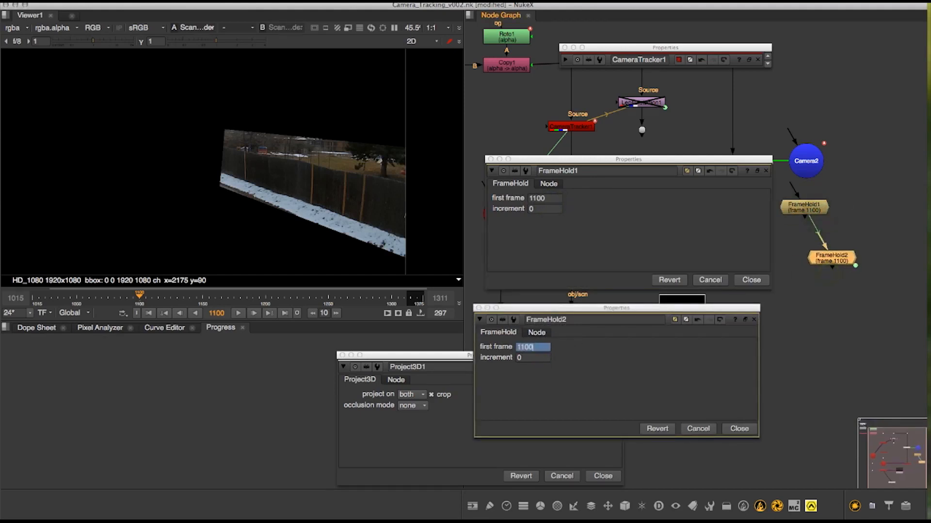
pyautogui.click(750, 428)
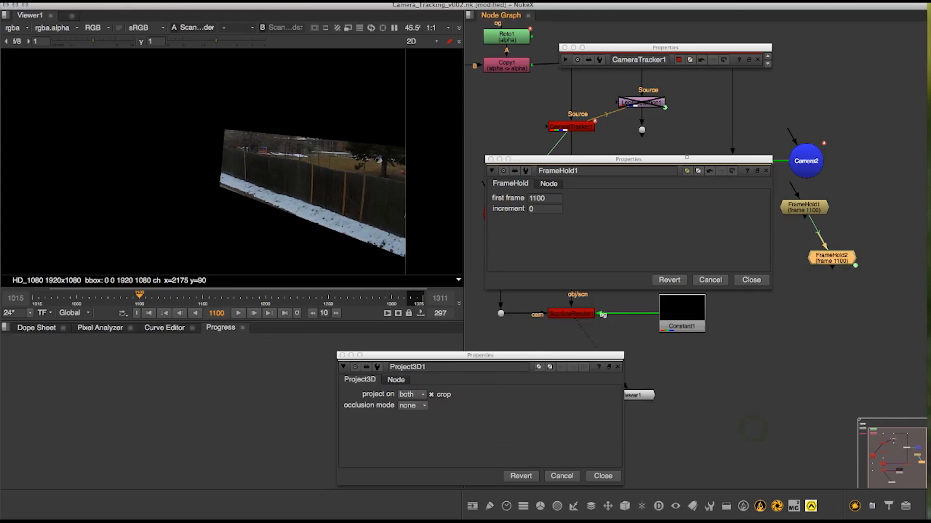
# - Insert FrameHold1 above Project3D1 and FrameHold2 between Camera2 and Project3D1's cam input, and close the FrameHold1 and Project3D1 properties
pyautogui.moveTo(687, 157); pyautogui.dragTo(627, 241)
pyautogui.moveTo(842, 257)
pyautogui.mouseDown()
pyautogui.moveTo(843, 248)
pyautogui.moveTo(833, 260)
pyautogui.mouseUp()
pyautogui.moveTo(810, 209); pyautogui.dragTo(737, 118)
pyautogui.moveTo(805, 156); pyautogui.dragTo(854, 157)
pyautogui.moveTo(827, 264); pyautogui.dragTo(805, 122)
pyautogui.moveTo(805, 122); pyautogui.dragTo(784, 237, button='middle')
pyautogui.click(851, 141)
pyautogui.click(698, 363)
pyautogui.click(616, 477)
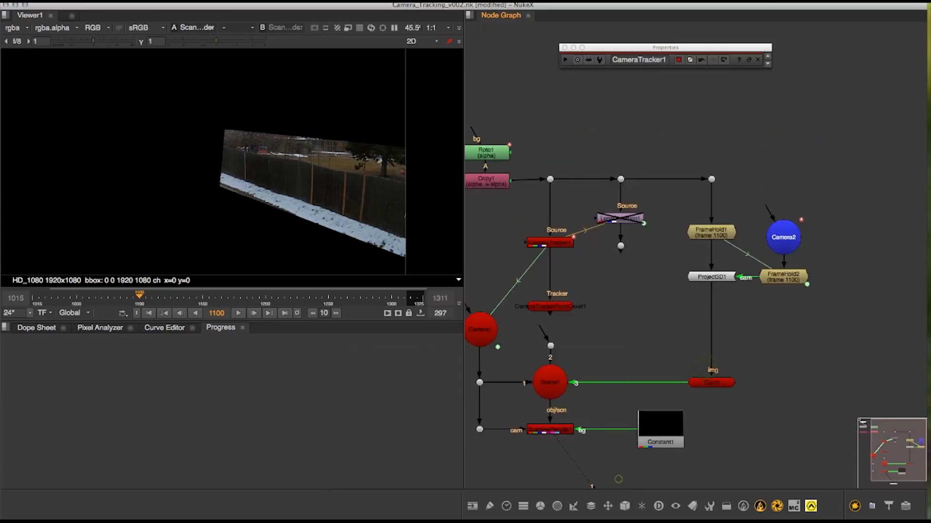
# - Add a RotoPaint node and insert it between the corner dot and FrameHold1, moving its properties window down off the nodes
pyautogui.moveTo(618, 480); pyautogui.dragTo(599, 439, button='middle')
pyautogui.scroll(3, 618, 257)
pyautogui.click(742, 214)
pyautogui.click(760, 168)
pyautogui.press('p')
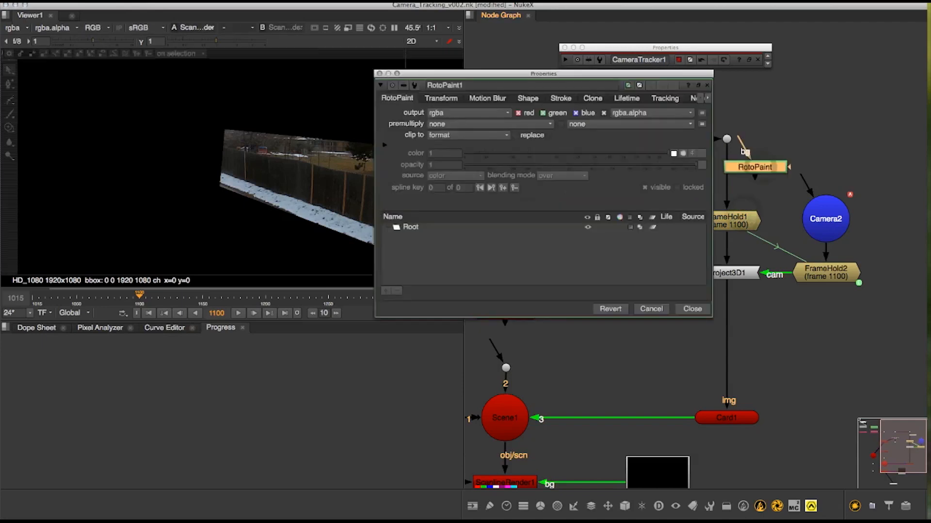
pyautogui.moveTo(761, 167); pyautogui.dragTo(730, 163)
pyautogui.moveTo(664, 74); pyautogui.dragTo(680, 308)
pyautogui.moveTo(743, 177)
pyautogui.mouseDown()
pyautogui.moveTo(739, 188)
pyautogui.moveTo(716, 173)
pyautogui.moveTo(727, 171)
pyautogui.mouseUp()
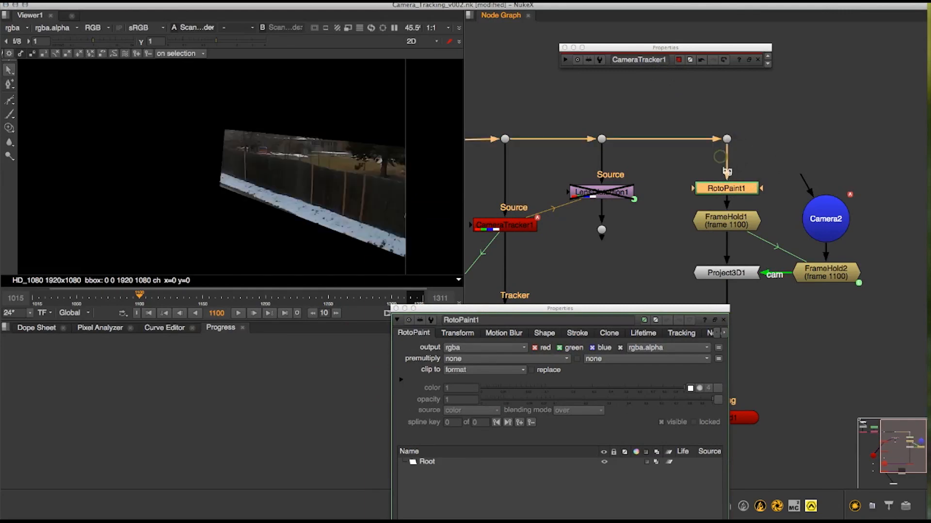
pyautogui.moveTo(379, 160); pyautogui.dragTo(319, 154, button='middle')
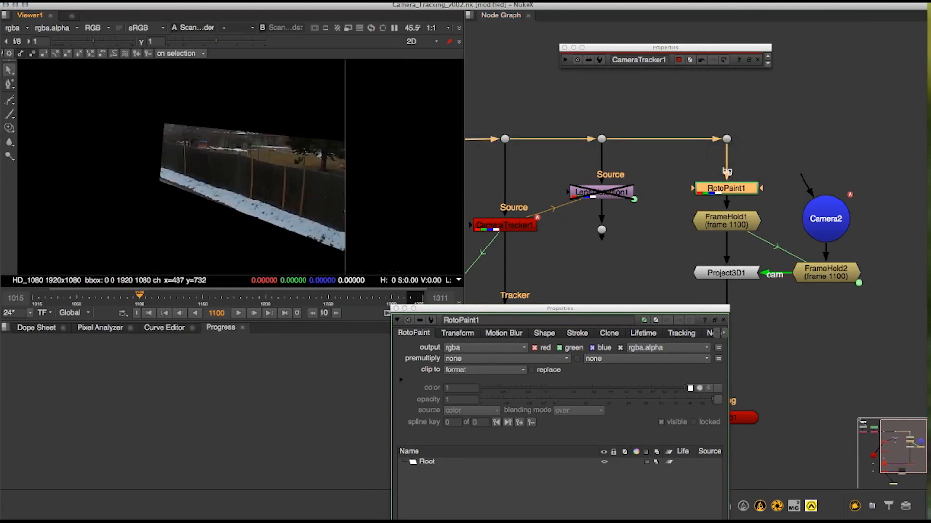
# - Set the Paint brush colour to pure blue with red and green at 0, and paint three squiggly strokes across the fence
pyautogui.click(9, 114)
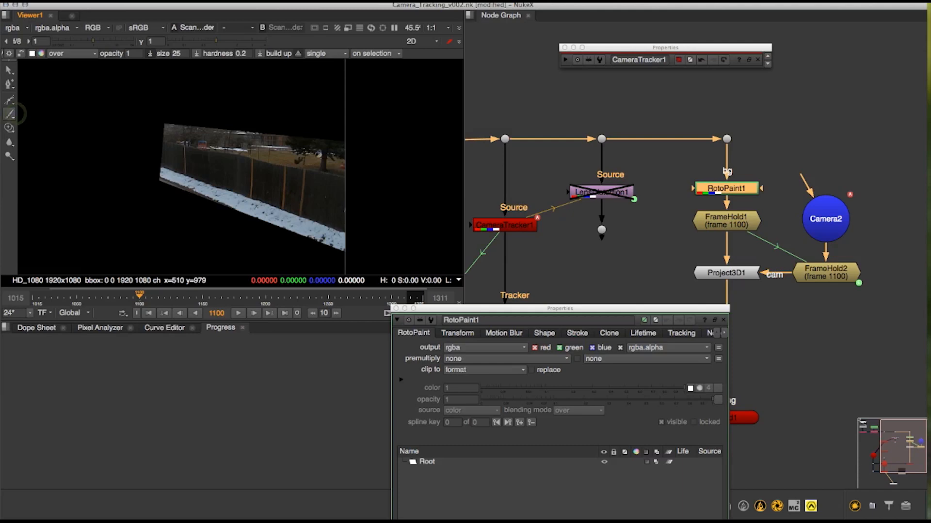
pyautogui.click(41, 53)
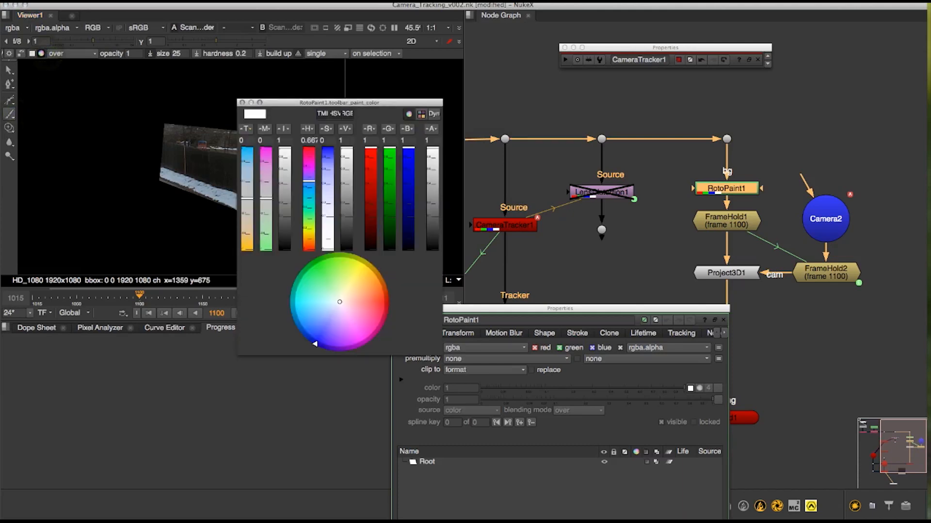
pyautogui.moveTo(389, 150)
pyautogui.mouseDown()
pyautogui.moveTo(389, 251)
pyautogui.moveTo(371, 250)
pyautogui.mouseUp()
pyautogui.moveTo(409, 103); pyautogui.dragTo(657, 129)
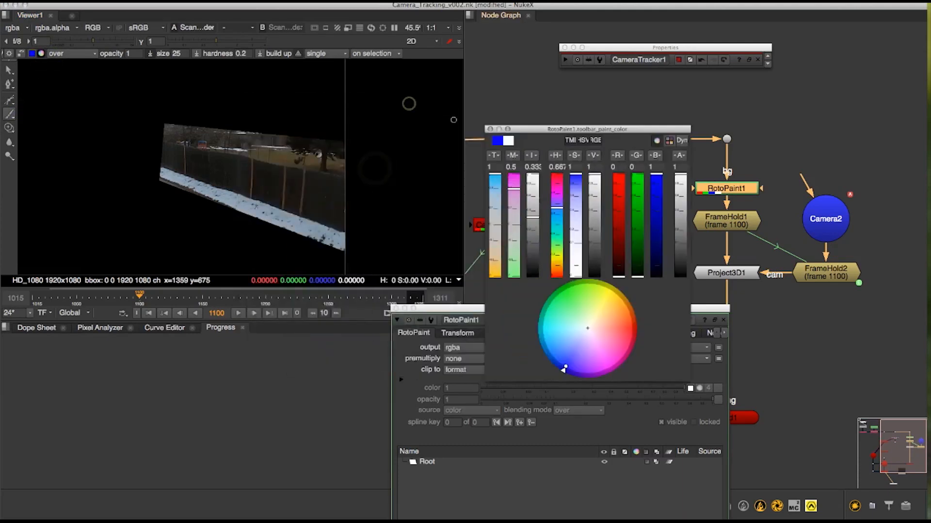
pyautogui.moveTo(186, 155); pyautogui.dragTo(188, 167)
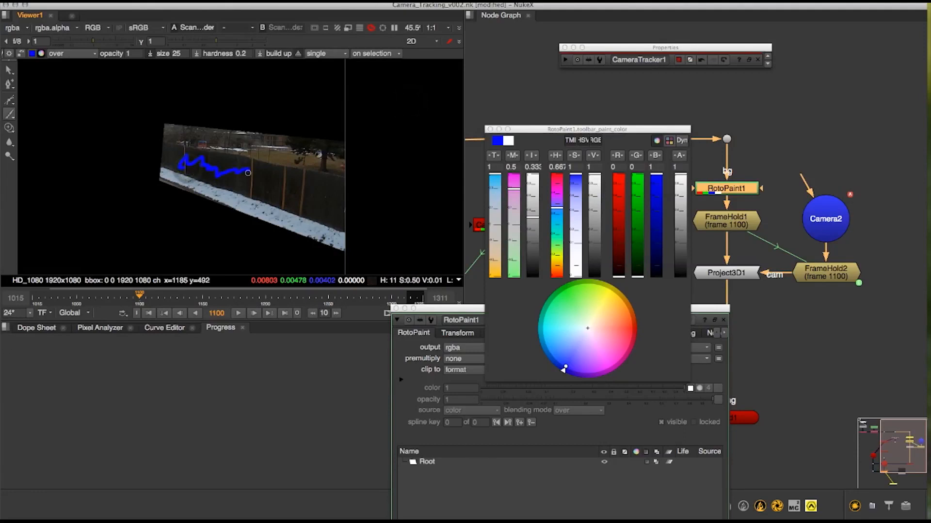
pyautogui.moveTo(271, 183); pyautogui.dragTo(292, 188)
pyautogui.moveTo(230, 190); pyautogui.dragTo(317, 206)
pyautogui.moveTo(288, 173); pyautogui.dragTo(308, 181)
# - Paint a light blue stroke (green 0.265) and an orange stroke (red 1, green 0.265, blue 0.022) across the fence
pyautogui.moveTo(637, 264); pyautogui.dragTo(638, 224)
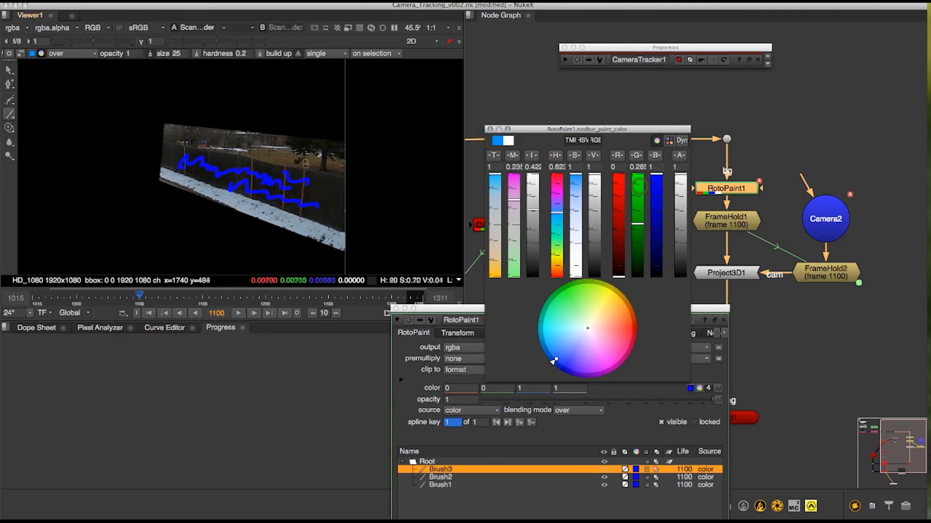
pyautogui.moveTo(300, 165); pyautogui.dragTo(227, 165)
pyautogui.moveTo(658, 184); pyautogui.dragTo(657, 262)
pyautogui.moveTo(623, 228); pyautogui.dragTo(621, 174)
pyautogui.moveTo(314, 199); pyautogui.dragTo(160, 149)
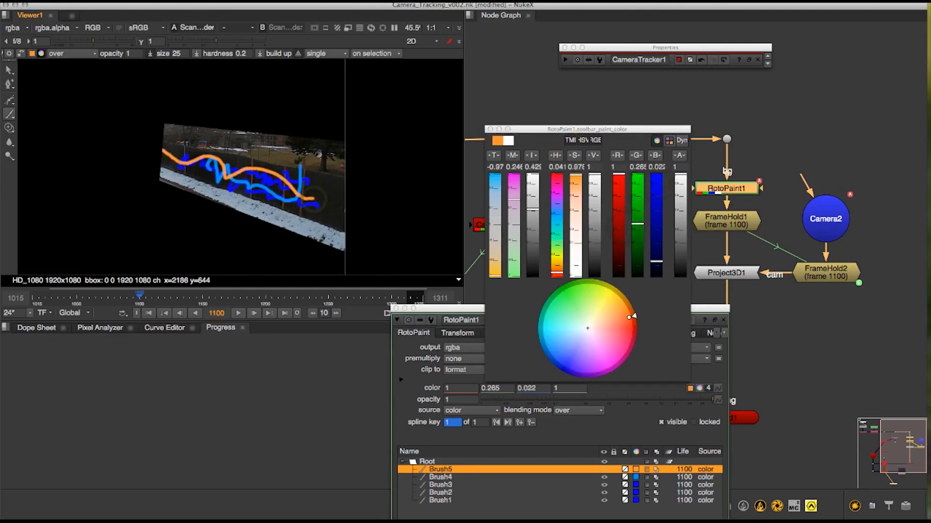
# - Disconnect RotoPaint1's bg input from the corner dot, and close the paint colour picker and RotoPaint1 properties
pyautogui.moveTo(727, 167); pyautogui.dragTo(730, 149)
pyautogui.click(490, 129)
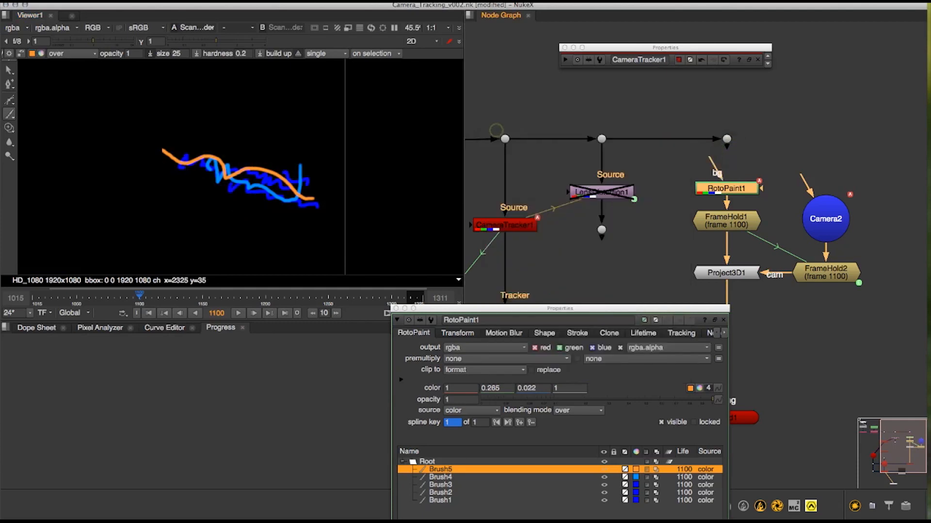
pyautogui.click(396, 309)
# - Shift Camera2 and FrameHold2 slightly away from Project3D1 and nudge Card1 upward in the node graph
pyautogui.moveTo(662, 271); pyautogui.dragTo(679, 226, button='middle')
pyautogui.scroll(-2, 679, 226)
pyautogui.moveTo(746, 182); pyautogui.dragTo(753, 188)
pyautogui.click(749, 153)
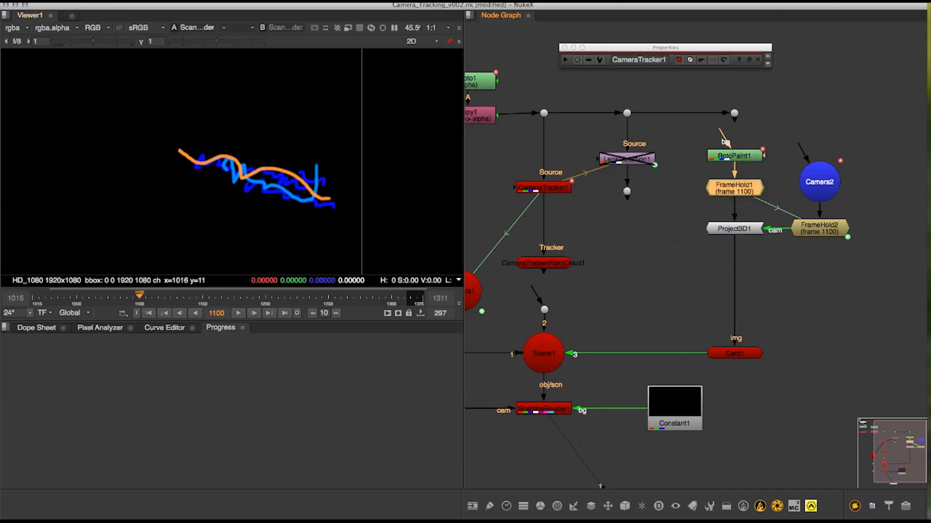
pyautogui.moveTo(626, 286); pyautogui.dragTo(621, 262, button='middle')
pyautogui.click(791, 241)
pyautogui.click(746, 206)
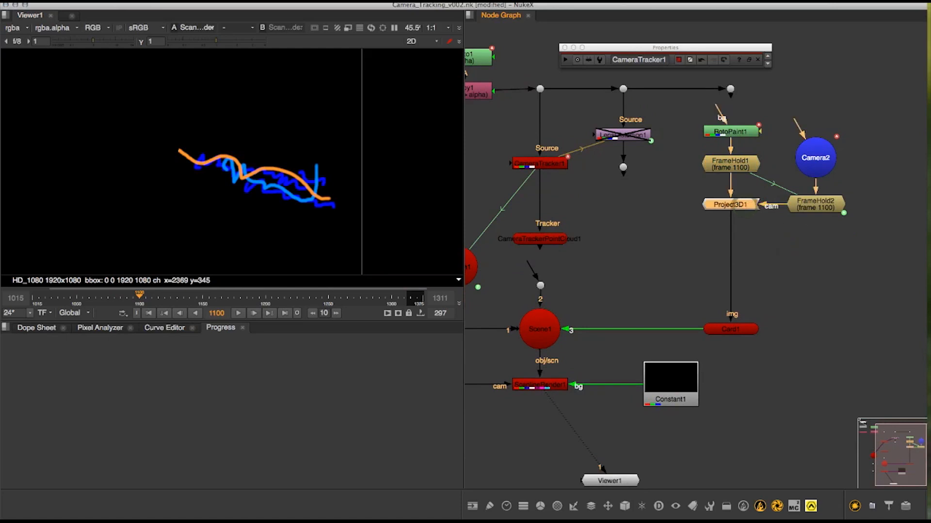
pyautogui.moveTo(793, 127); pyautogui.dragTo(844, 212)
pyautogui.moveTo(817, 160); pyautogui.dragTo(826, 160)
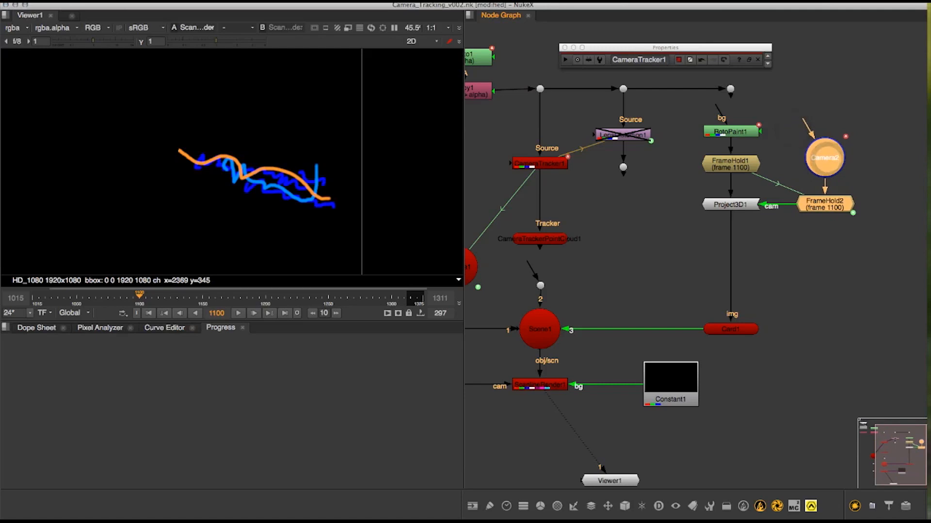
pyautogui.click(824, 248)
pyautogui.moveTo(745, 330); pyautogui.dragTo(748, 322)
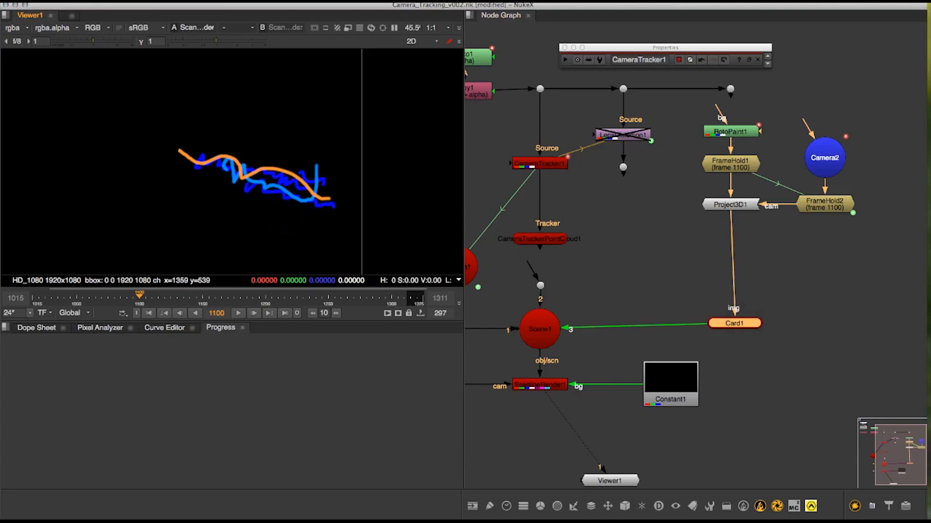
# - In the 3D view, slide Card1 along its length to translate x -5.373787, z -3.259634, and close its properties
pyautogui.press('Tab')
pyautogui.scroll(5, 262, 162)
pyautogui.scroll(-3, 261, 162)
pyautogui.moveTo(262, 162)
pyautogui.keyDown('ctrl'); pyautogui.mouseDown()
pyautogui.moveTo(300, 160)
pyautogui.moveTo(286, 161)
pyautogui.mouseUp(); pyautogui.keyUp('ctrl')
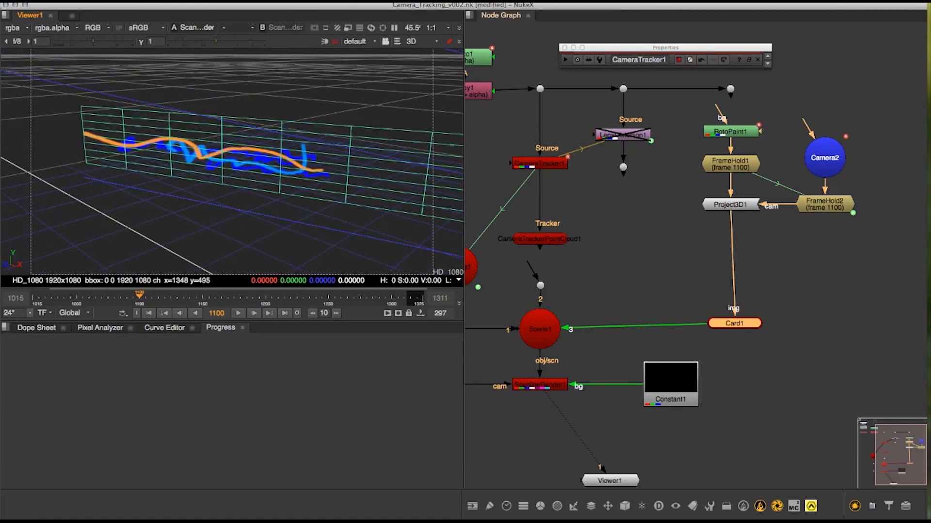
pyautogui.click(801, 410)
pyautogui.doubleClick(735, 324)
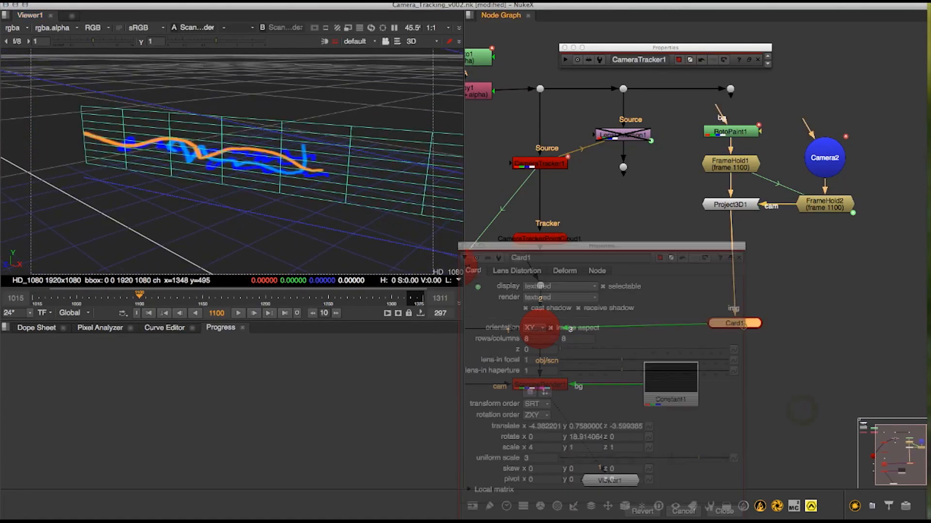
pyautogui.moveTo(298, 157); pyautogui.dragTo(256, 153)
pyautogui.click(696, 424)
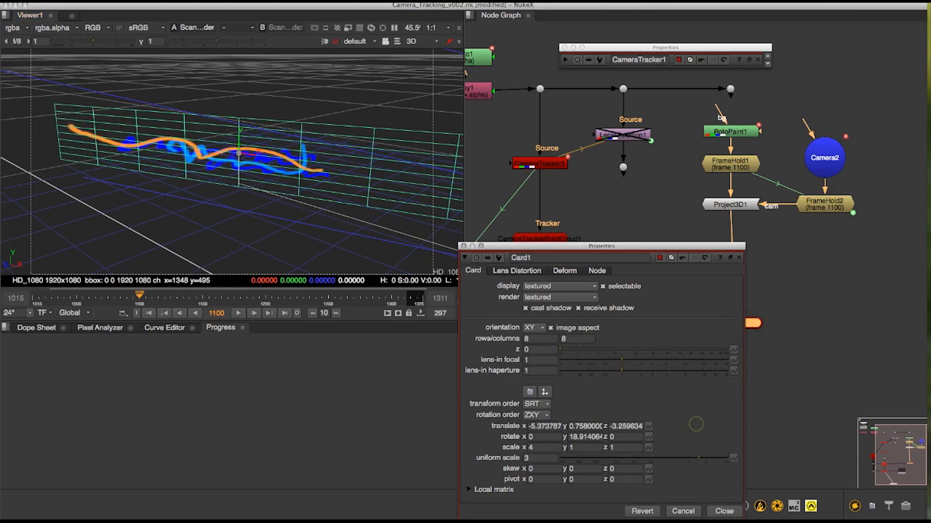
pyautogui.click(729, 513)
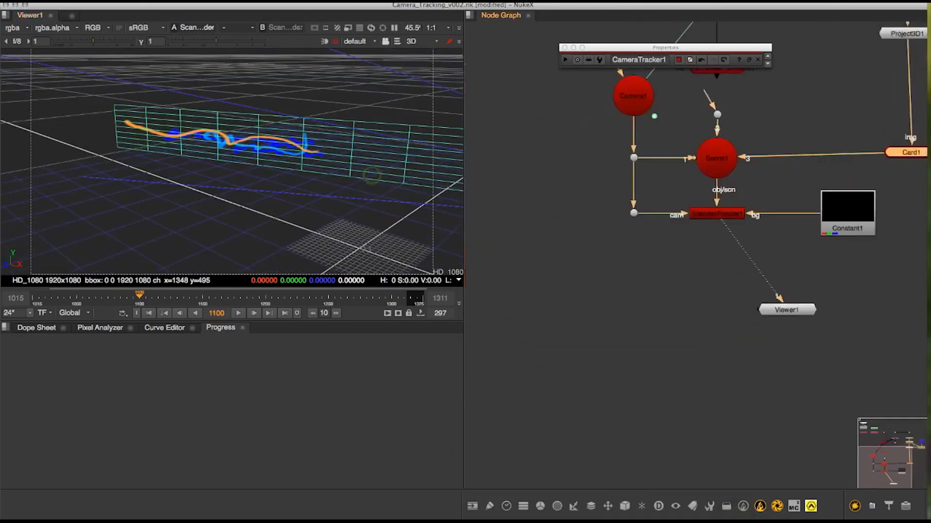
# - Add a Merge node below the ScanlineRender node and switch the viewer back to 2D
pyautogui.scroll(-4, 841, 289)
pyautogui.press('m')
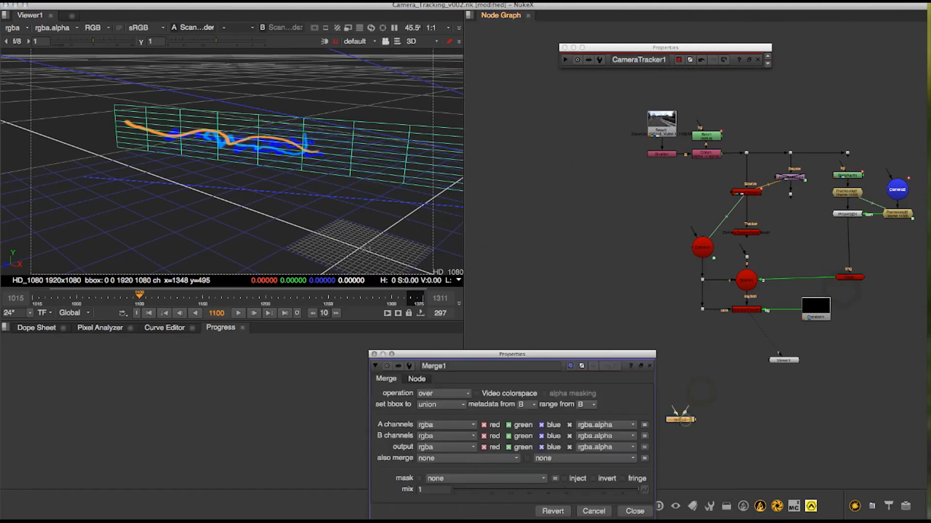
pyautogui.click(313, 160)
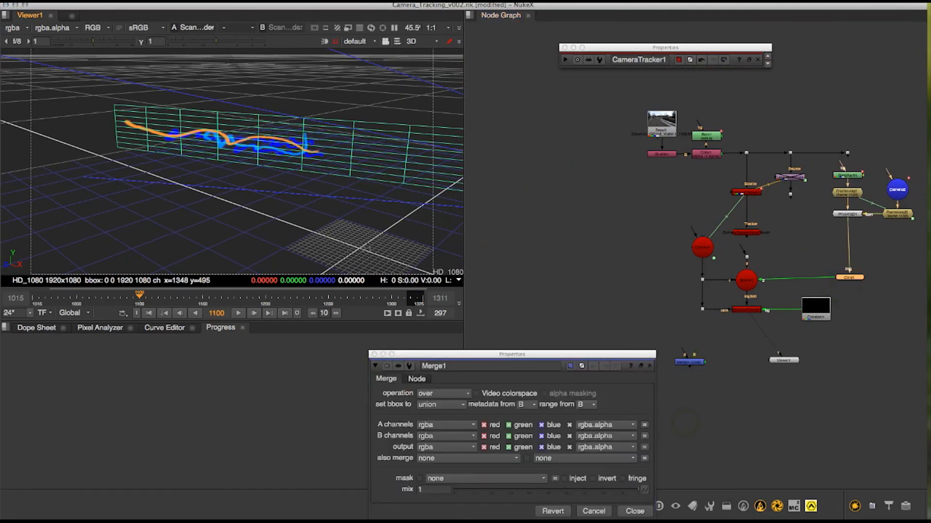
pyautogui.press('Tab')
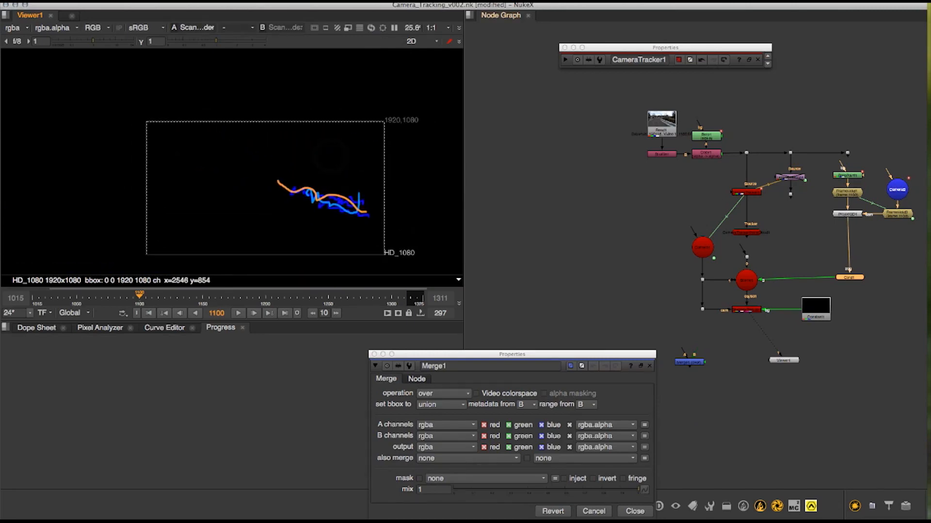
pyautogui.scroll(8, 785, 271)
pyautogui.scroll(-4, 785, 271)
pyautogui.scroll(-3, 785, 271)
# - Connect Merge1's A input to the ScanlineRender node and its B input to the Shuffle node under Read1
pyautogui.moveTo(730, 331); pyautogui.dragTo(697, 344, button='middle')
pyautogui.moveTo(633, 225)
pyautogui.mouseDown()
pyautogui.moveTo(622, 228)
pyautogui.moveTo(630, 233)
pyautogui.mouseUp()
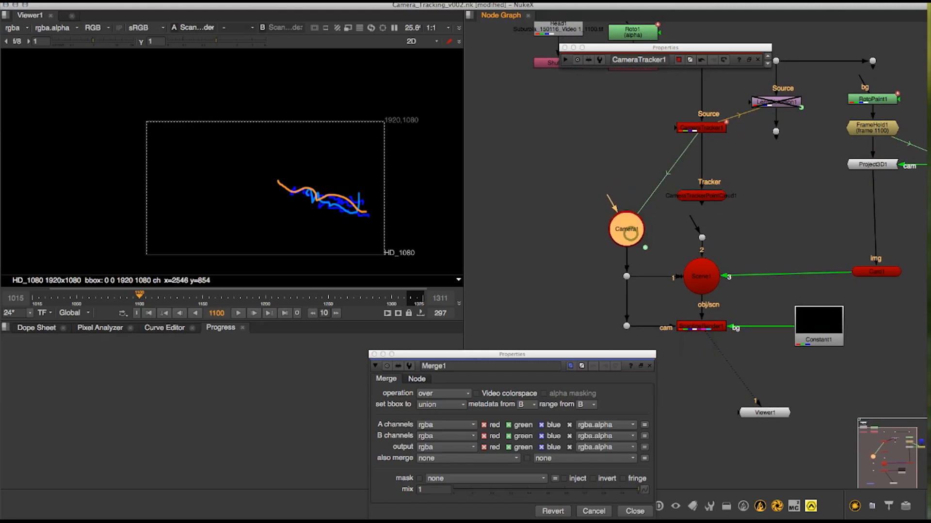
pyautogui.moveTo(630, 233); pyautogui.dragTo(658, 166, button='middle')
pyautogui.moveTo(640, 335); pyautogui.dragTo(620, 174)
pyautogui.scroll(-5, 630, 315)
pyautogui.moveTo(630, 304); pyautogui.dragTo(620, 176)
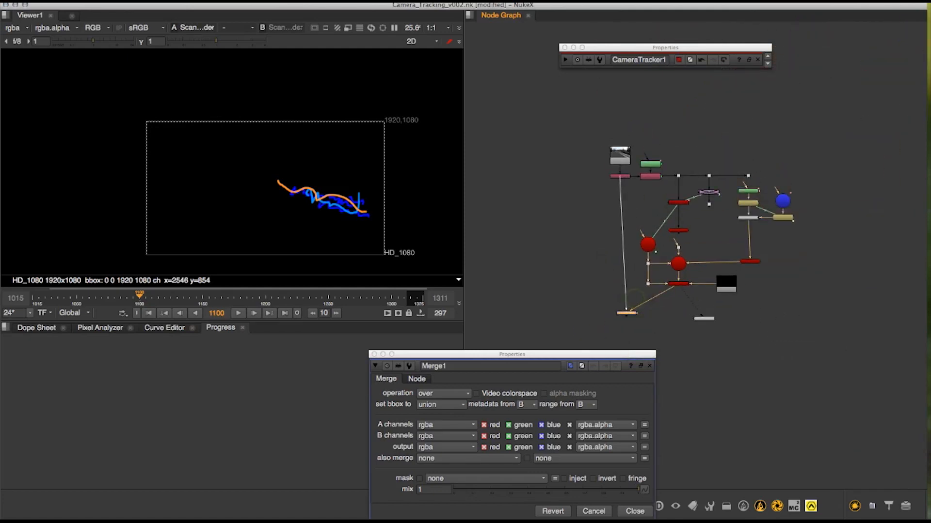
# - Move Read1, its Shuffle and Merge1 away from the other nodes, and route Merge1's A connection through a dot below the ScanlineRender
pyautogui.moveTo(603, 131); pyautogui.dragTo(611, 313)
pyautogui.click(625, 276)
pyautogui.moveTo(625, 276); pyautogui.dragTo(620, 265, button='middle')
pyautogui.moveTo(607, 303); pyautogui.dragTo(601, 304)
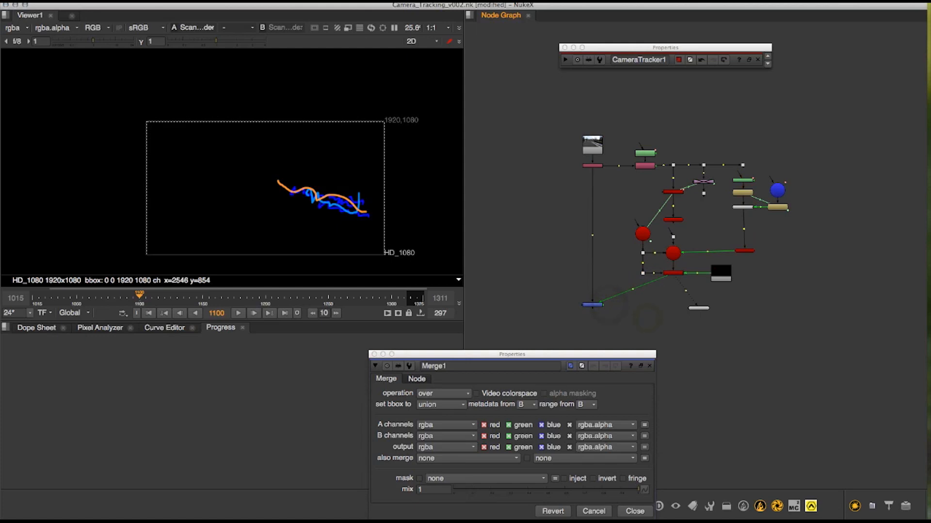
pyautogui.keyDown('super'); pyautogui.moveTo(634, 290); pyautogui.dragTo(674, 305); pyautogui.keyUp('super')
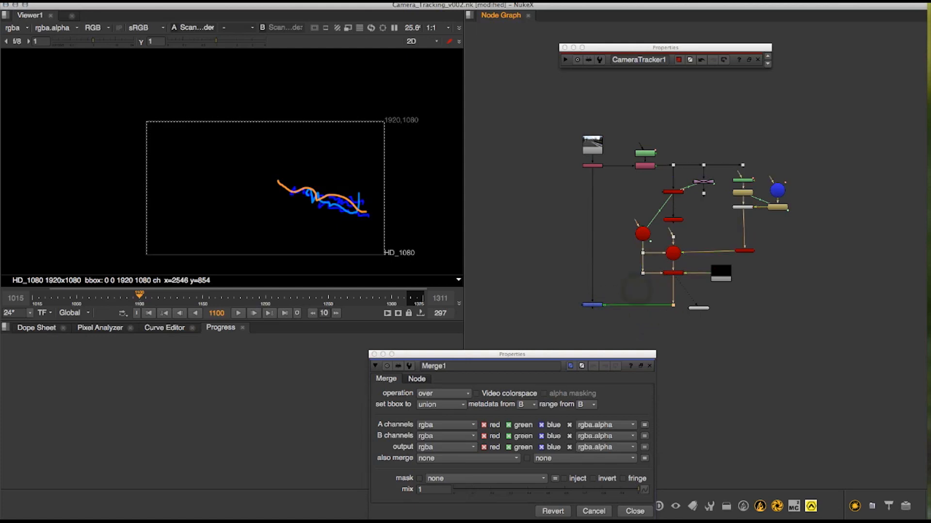
# - View Merge1's output and place the Viewer1 node directly beneath Merge1
pyautogui.press('1')
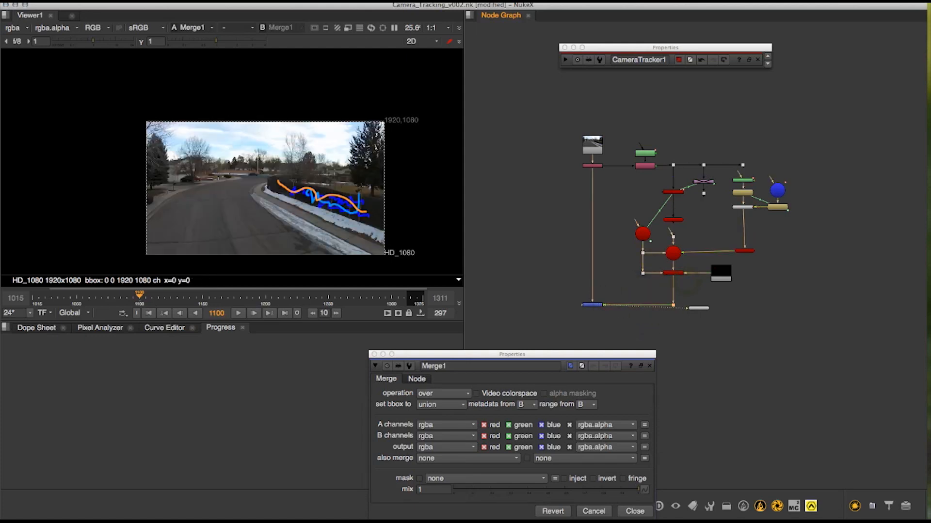
pyautogui.moveTo(706, 309); pyautogui.dragTo(575, 354)
pyautogui.scroll(3, 343, 192)
pyautogui.scroll(-1, 357, 163)
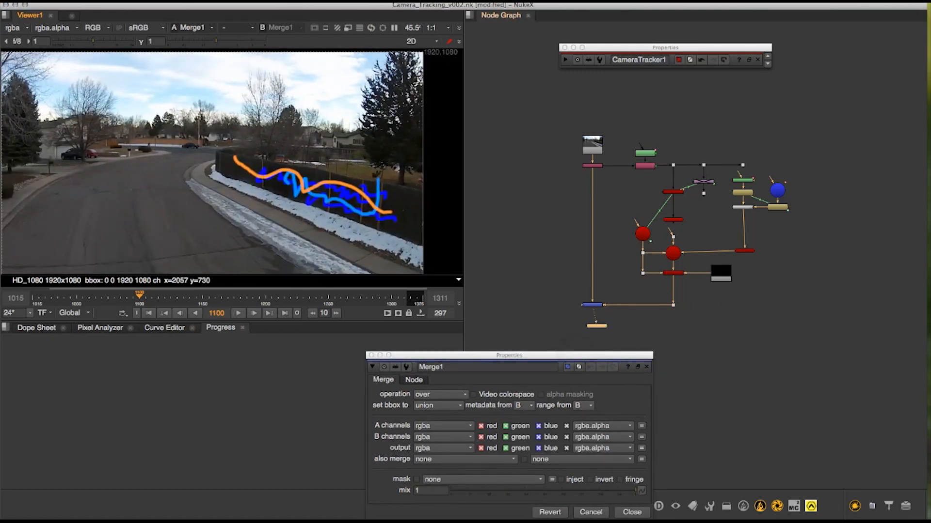
# - Step through the merged shot frame by frame from 1100 to 1175 to check how the paint strokes follow the fence
pyautogui.press('Right')
pyautogui.press('Right')
pyautogui.press('Right')
pyautogui.press('Right')
pyautogui.press('Right')
pyautogui.press('Right')
pyautogui.press('Right')
pyautogui.press('Right')
pyautogui.press('Right')
pyautogui.press('Right')
pyautogui.press('Right')
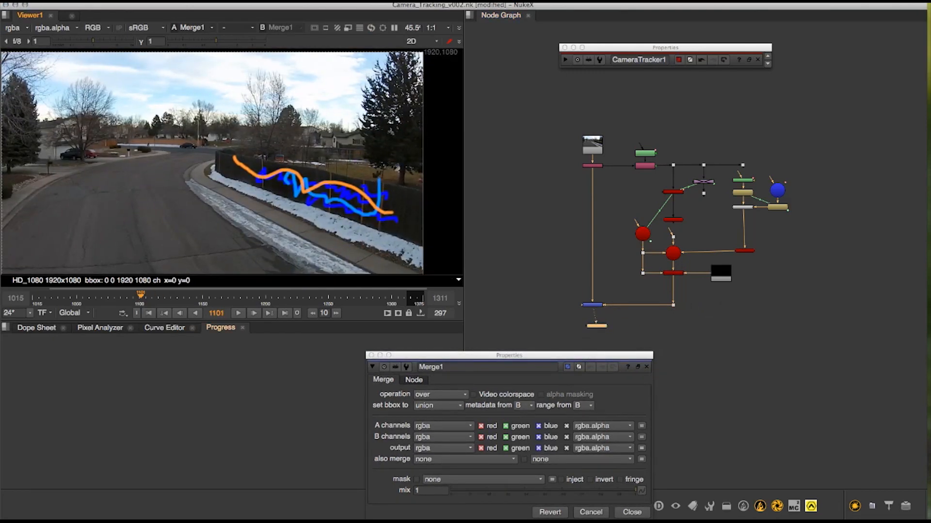
pyautogui.press('Right')
pyautogui.press('Right')
pyautogui.press('Right')
pyautogui.press('Right')
pyautogui.press('Right')
pyautogui.press('Right')
pyautogui.press('Right')
pyautogui.press('Right')
pyautogui.press('Right')
pyautogui.press('Right')
pyautogui.press('Right')
pyautogui.press('Right')
pyautogui.press('Right')
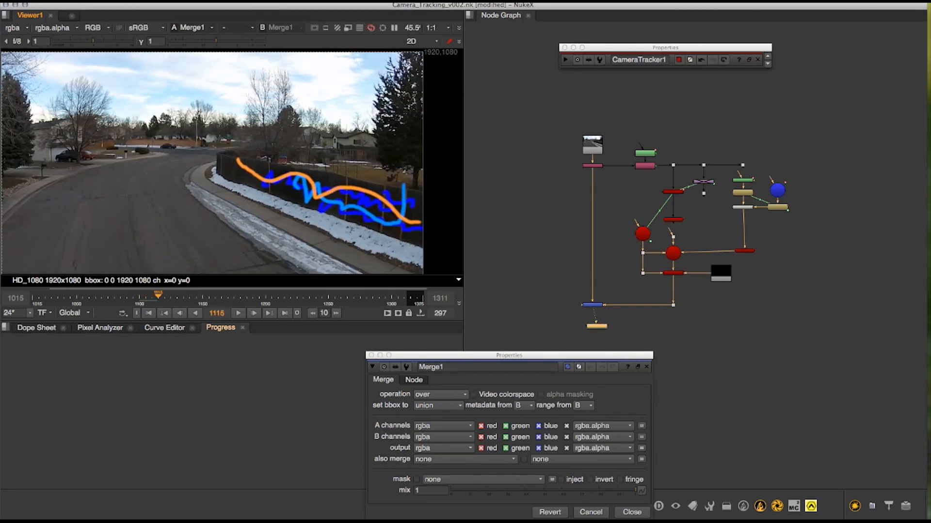
pyautogui.press('Right')
pyautogui.press('Right')
pyautogui.press('Right')
pyautogui.press('Right')
pyautogui.press('Right')
pyautogui.press('Right')
pyautogui.press('Right')
pyautogui.press('Right')
pyautogui.press('Right')
pyautogui.press('Right')
pyautogui.press('Right')
pyautogui.press('Right')
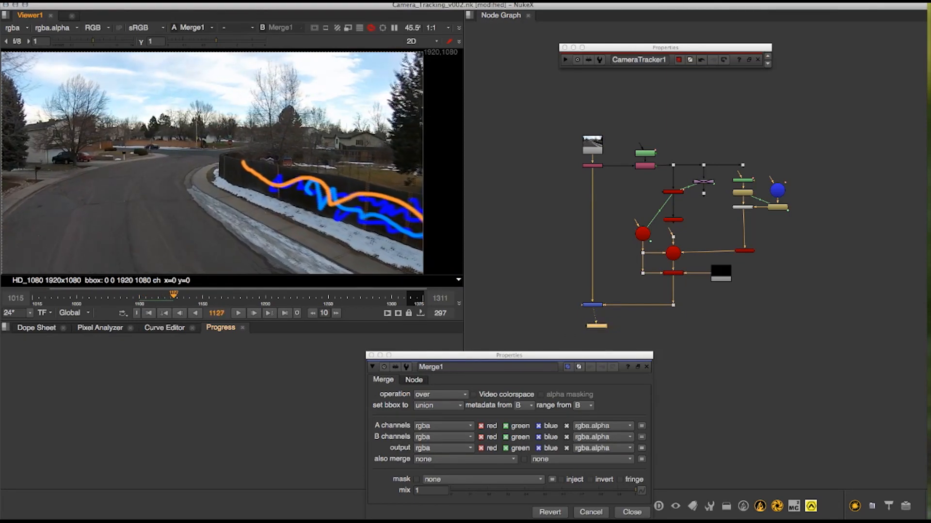
pyautogui.press('Right')
pyautogui.press('Right')
pyautogui.press('Right')
pyautogui.press('Right')
pyautogui.press('Right')
pyautogui.press('Right')
pyautogui.press('Right')
pyautogui.press('Right')
pyautogui.press('Right')
pyautogui.press('Right')
pyautogui.press('Right')
pyautogui.press('Right')
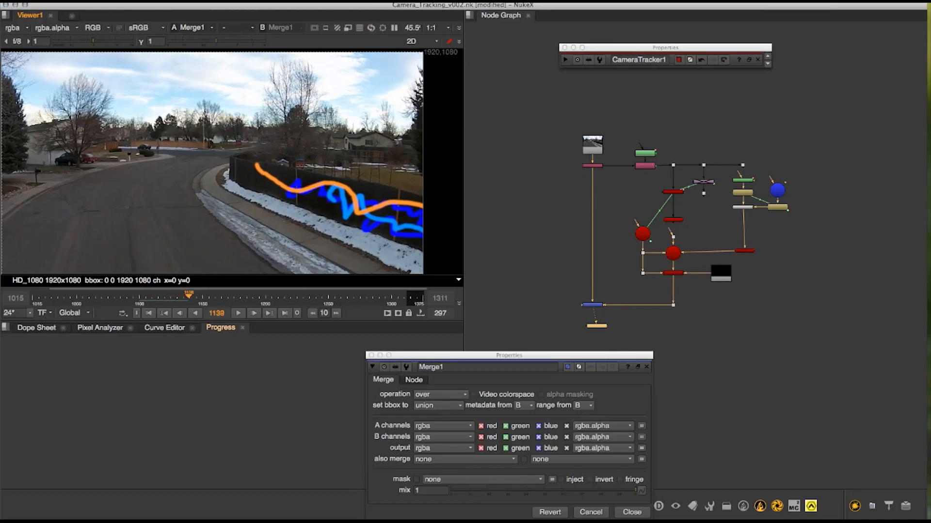
pyautogui.press('Right')
pyautogui.press('Right')
pyautogui.press('Right')
pyautogui.press('Right')
pyautogui.press('Right')
pyautogui.press('Right')
pyautogui.press('Right')
pyautogui.press('Right')
pyautogui.press('Right')
pyautogui.press('Right')
pyautogui.press('Right')
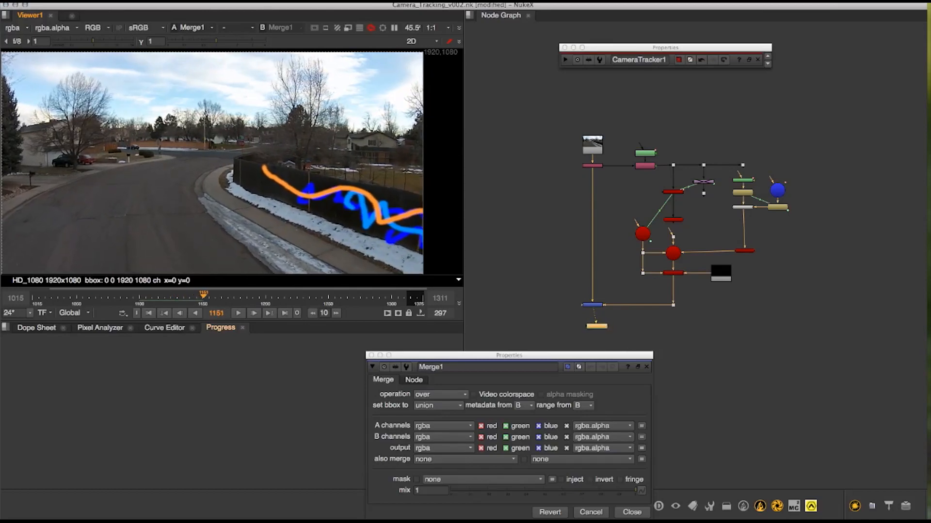
pyautogui.press('Right')
pyautogui.press('Right')
pyautogui.press('Right')
pyautogui.press('Right')
pyautogui.press('Right')
pyautogui.press('Right')
pyautogui.press('Right')
pyautogui.press('Right')
pyautogui.press('Right')
pyautogui.press('Right')
pyautogui.press('Right')
pyautogui.press('Right')
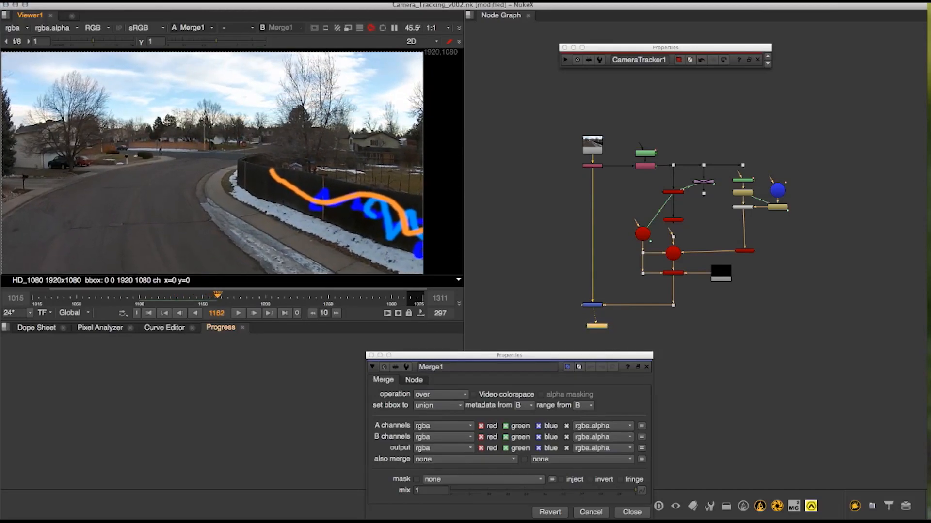
pyautogui.press('Right')
pyautogui.press('Right')
pyautogui.press('Right')
pyautogui.press('Right')
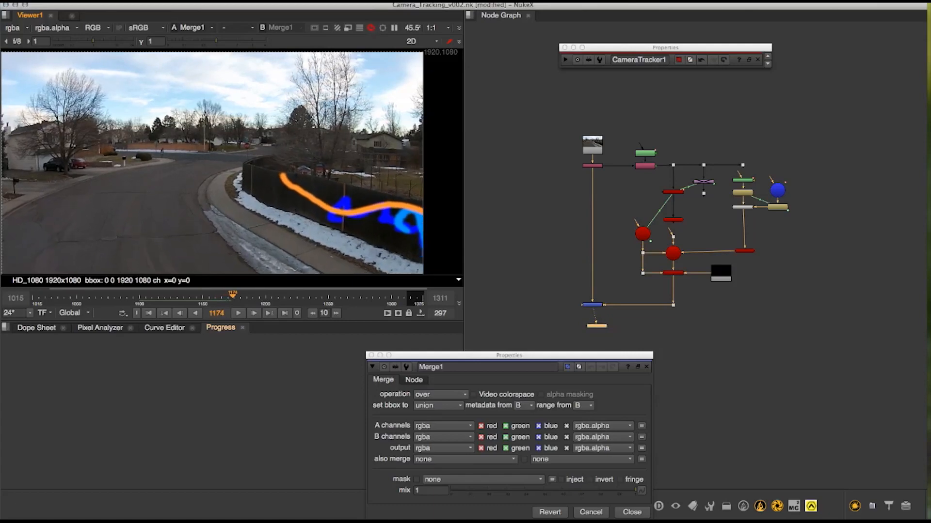
# - Export a Distortion node from the CameraTracker1 solve and close the tracker's properties
pyautogui.scroll(3, 714, 214)
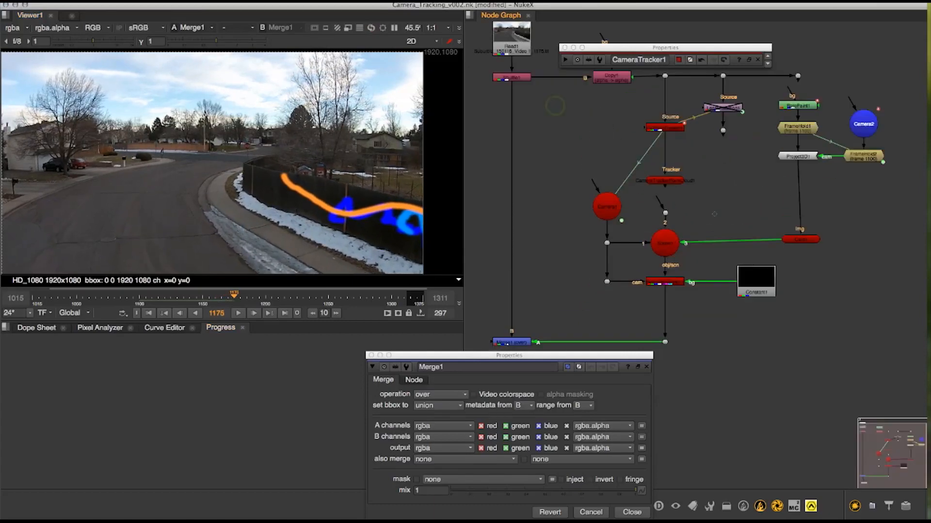
pyautogui.click(730, 130)
pyautogui.scroll(3, 733, 132)
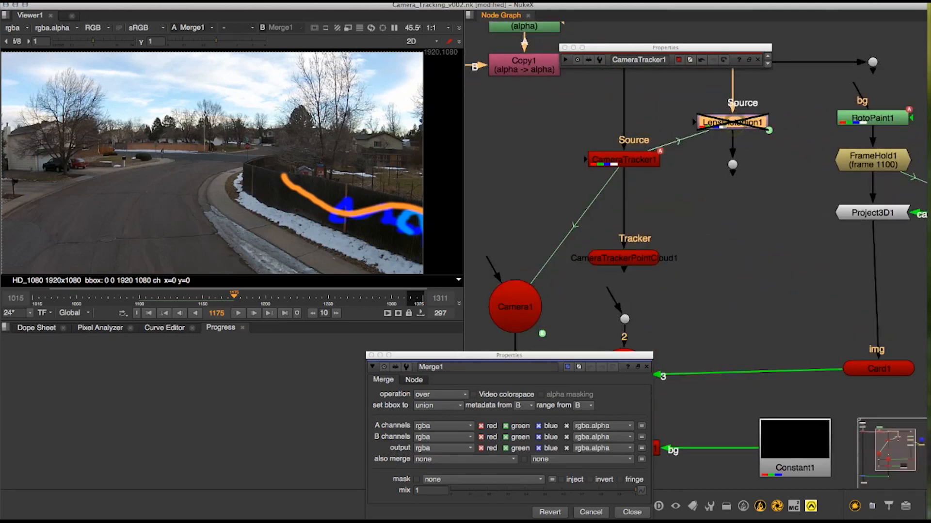
pyautogui.doubleClick(631, 160)
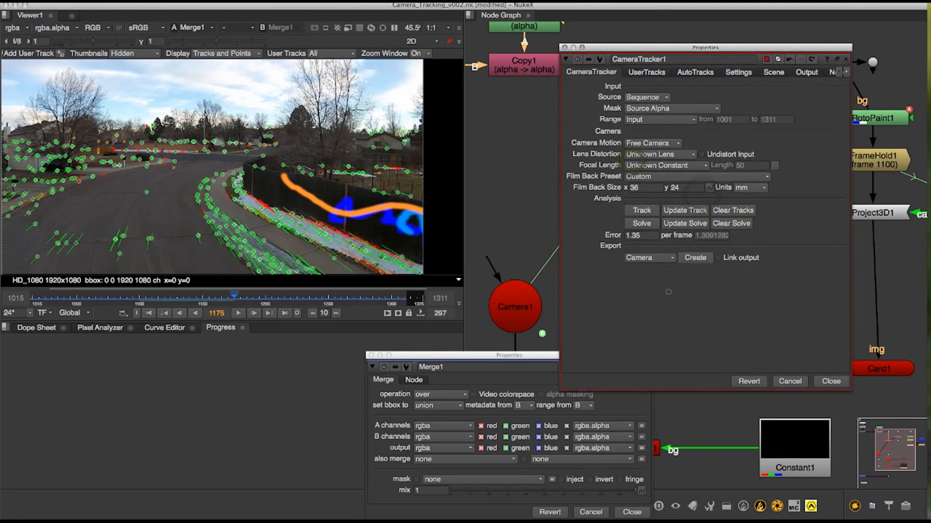
pyautogui.click(669, 258)
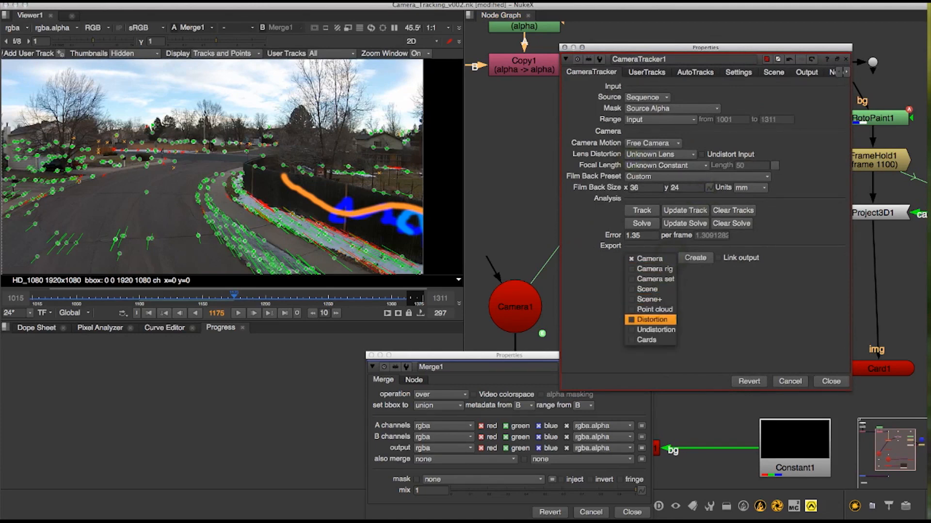
pyautogui.click(667, 320)
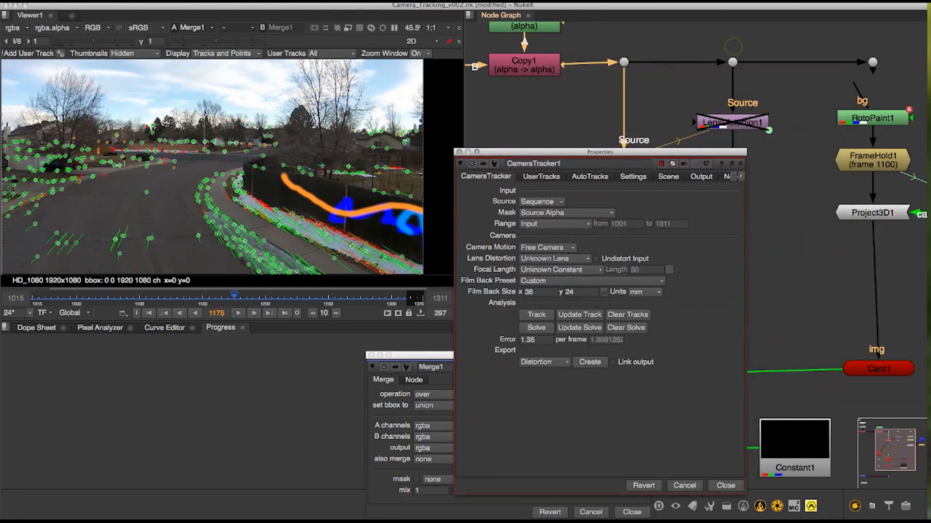
pyautogui.click(590, 362)
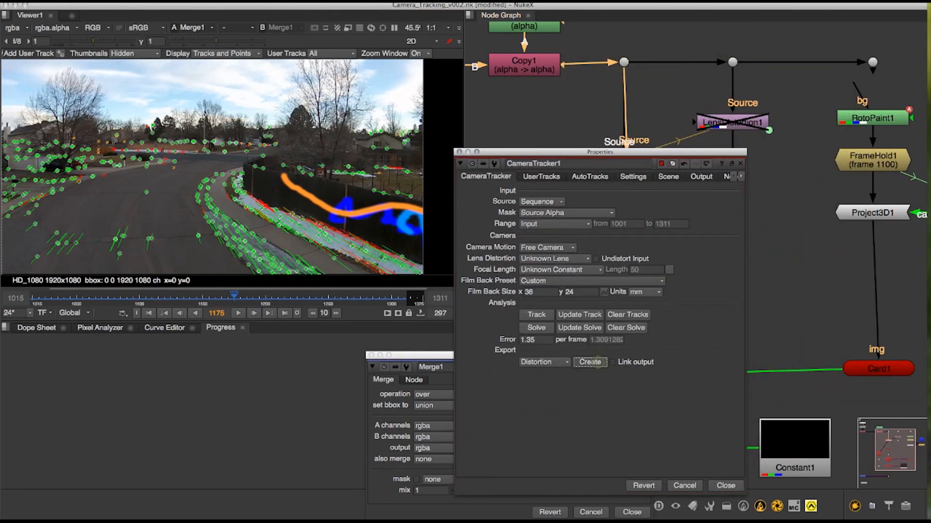
pyautogui.click(726, 486)
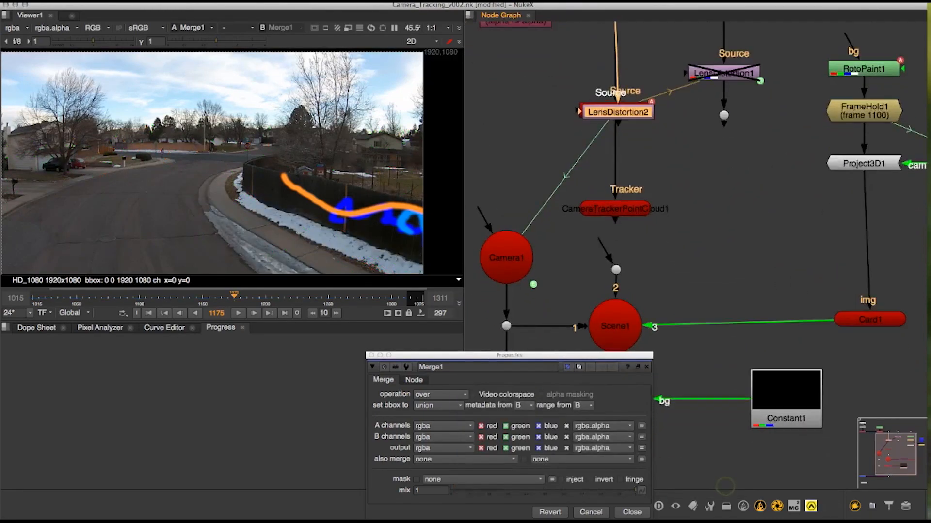
# - Extract the new LensDistortion2 node from its source connection and move it down below the ScanlineRender, near the dot feeding Merge1
pyautogui.moveTo(640, 115); pyautogui.dragTo(687, 170)
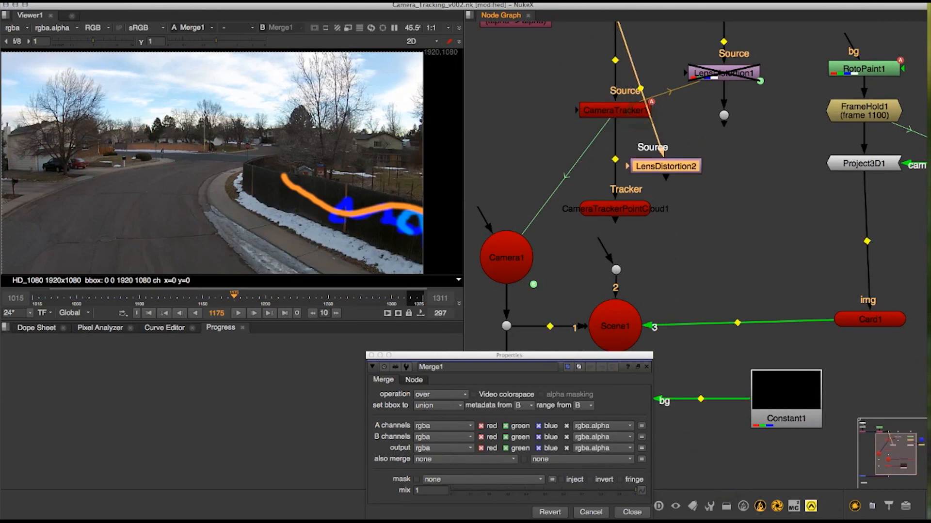
pyautogui.press('super+shift+x')
pyautogui.moveTo(687, 170); pyautogui.dragTo(688, 164, button='middle')
pyautogui.moveTo(696, 199); pyautogui.dragTo(723, 117, button='middle')
pyautogui.scroll(-3, 723, 117)
pyautogui.moveTo(761, 89); pyautogui.dragTo(702, 354)
pyautogui.moveTo(710, 307); pyautogui.dragTo(715, 117, button='middle')
pyautogui.scroll(6, 715, 216)
pyautogui.scroll(-3, 718, 212)
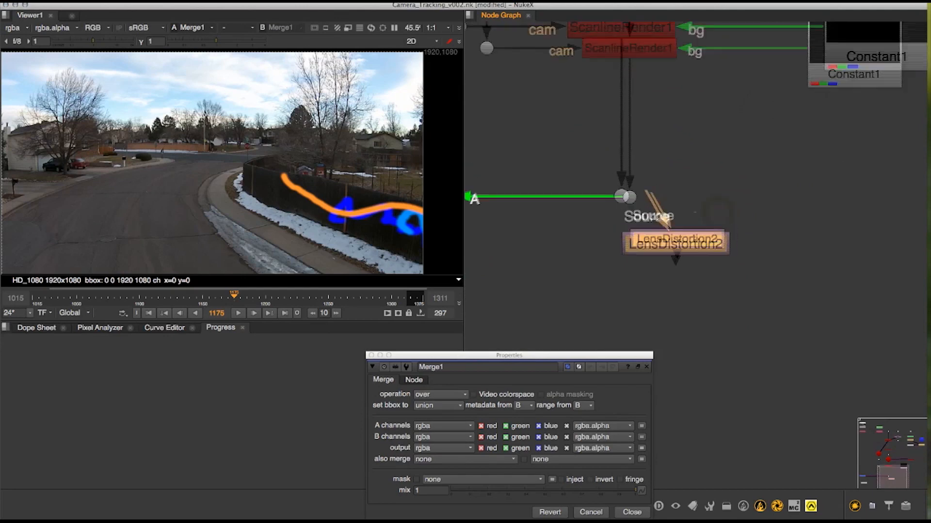
# - Look over LensDistortion2's settings, then insert the node between ScanlineRender1 and the dot leading to Merge1
pyautogui.moveTo(709, 229); pyautogui.dragTo(716, 188)
pyautogui.doubleClick(717, 189)
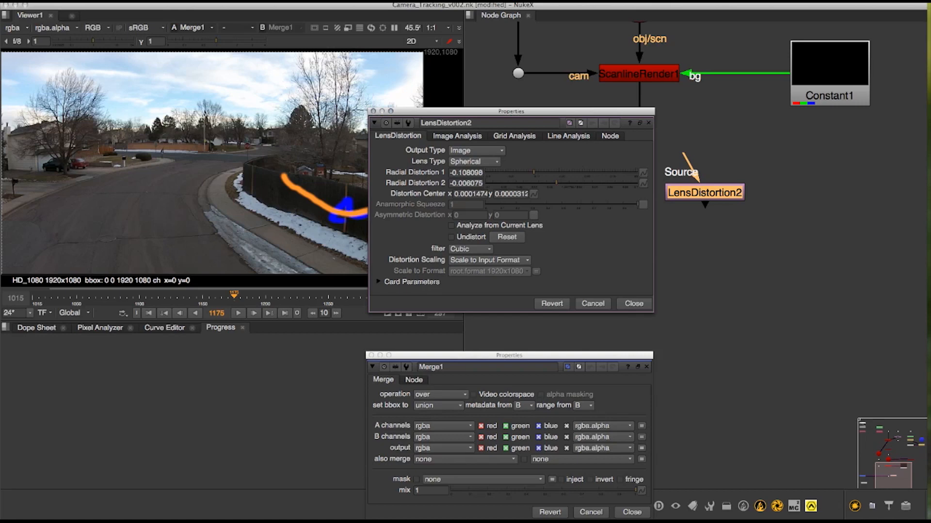
pyautogui.click(633, 305)
pyautogui.moveTo(608, 145); pyautogui.dragTo(662, 229, button='middle')
pyautogui.scroll(-2, 663, 229)
pyautogui.moveTo(662, 228); pyautogui.dragTo(739, 343)
pyautogui.moveTo(745, 271); pyautogui.dragTo(711, 227)
pyautogui.moveTo(711, 225); pyautogui.dragTo(675, 239, button='middle')
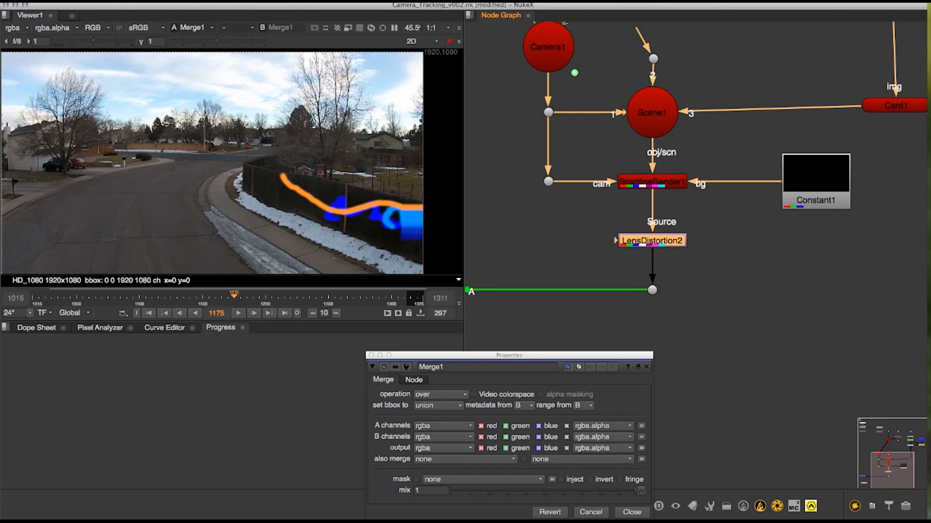
# - Set ScanlineRender1's overscan to 180 and close its properties
pyautogui.click(742, 286)
pyautogui.doubleClick(672, 182)
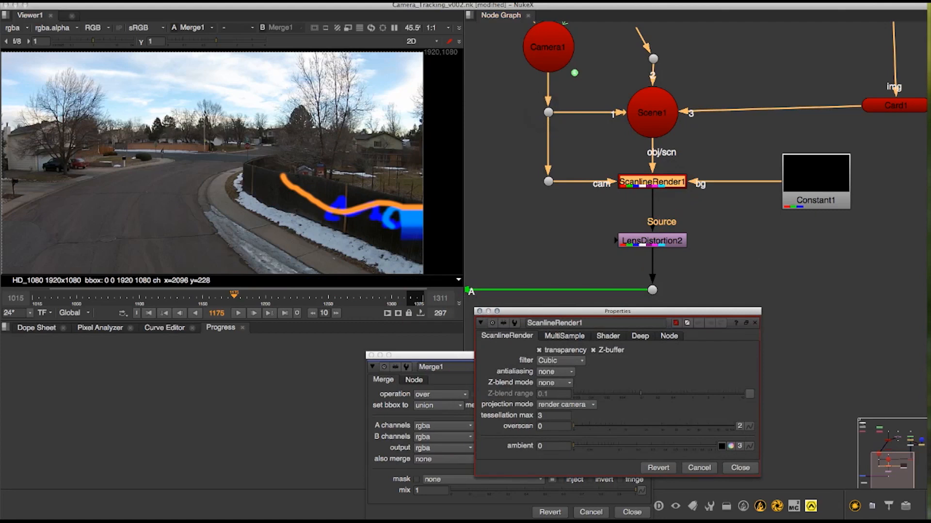
pyautogui.moveTo(573, 427); pyautogui.dragTo(734, 426)
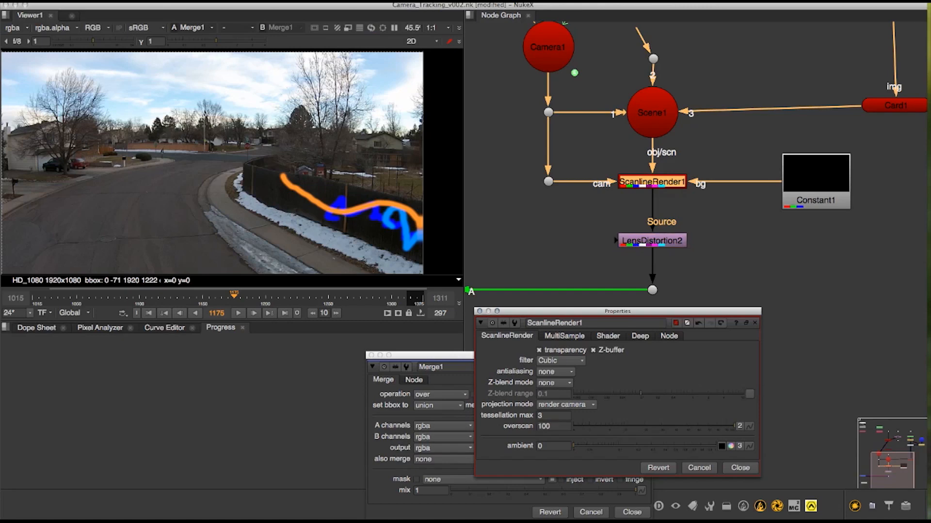
pyautogui.press('Up')
pyautogui.press('Up')
pyautogui.press('Up')
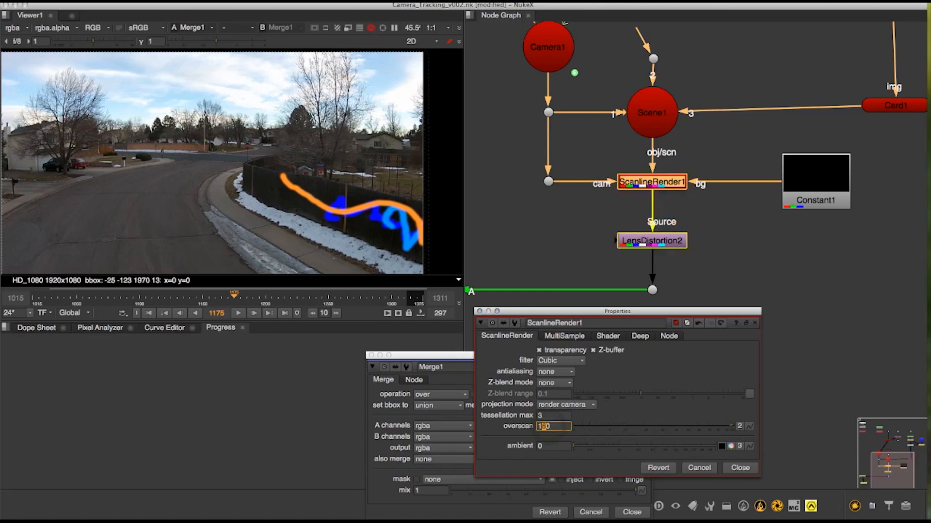
pyautogui.scroll(-5, 328, 154)
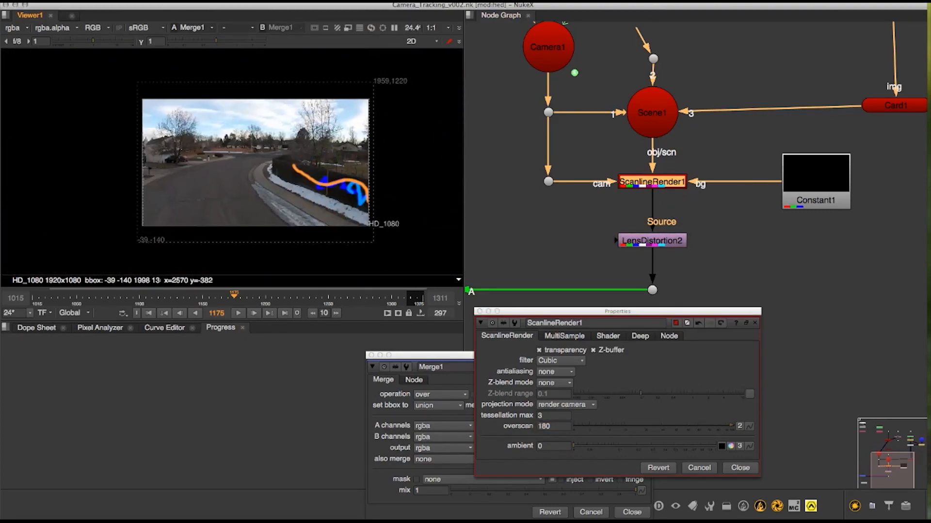
pyautogui.moveTo(725, 267); pyautogui.dragTo(722, 233, button='middle')
pyautogui.click(721, 232)
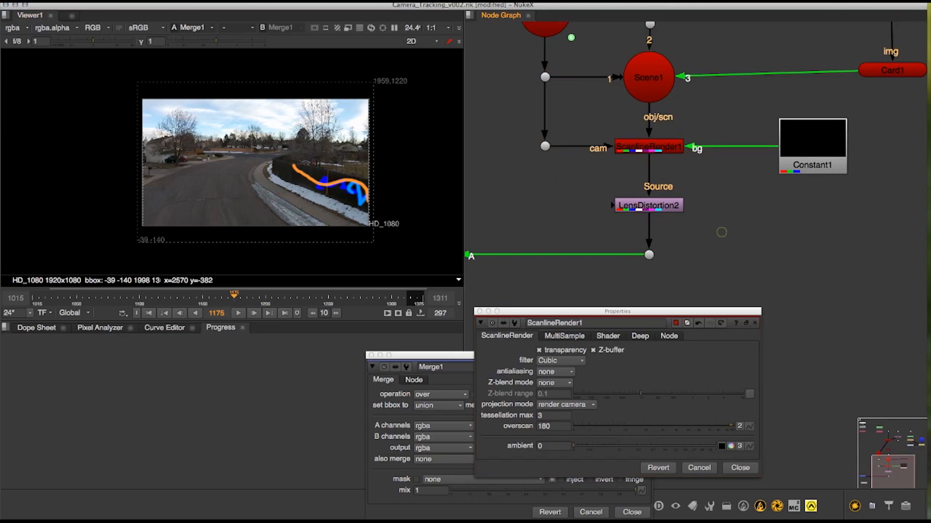
pyautogui.click(740, 468)
# - Check the painted fence strokes in the merged shot at frame 1125 and close Merge1's properties
pyautogui.moveTo(561, 358); pyautogui.dragTo(576, 348)
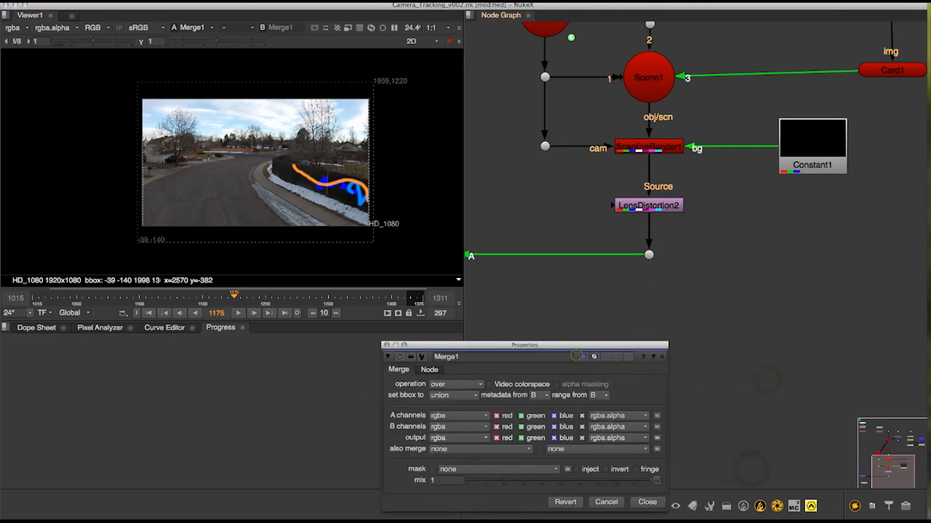
pyautogui.scroll(3, 232, 267)
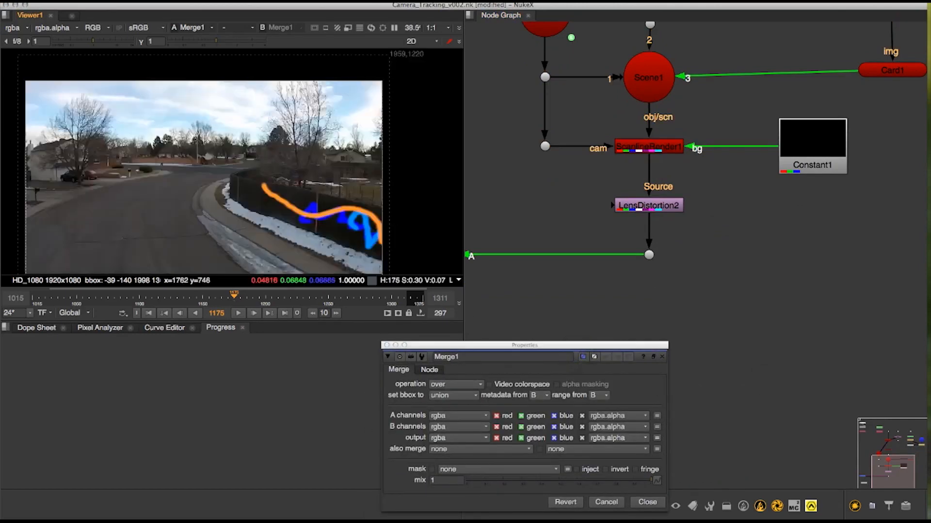
pyautogui.press('j')
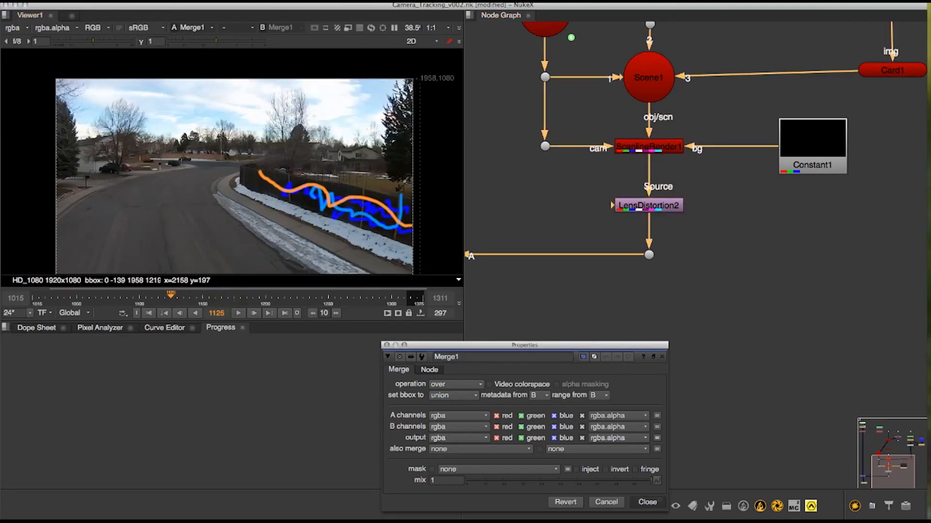
pyautogui.click(648, 502)
# - Move the Card1 node up directly beneath Project3D1 and close its properties
pyautogui.scroll(-3, 704, 324)
pyautogui.moveTo(703, 324); pyautogui.dragTo(628, 355, button='middle')
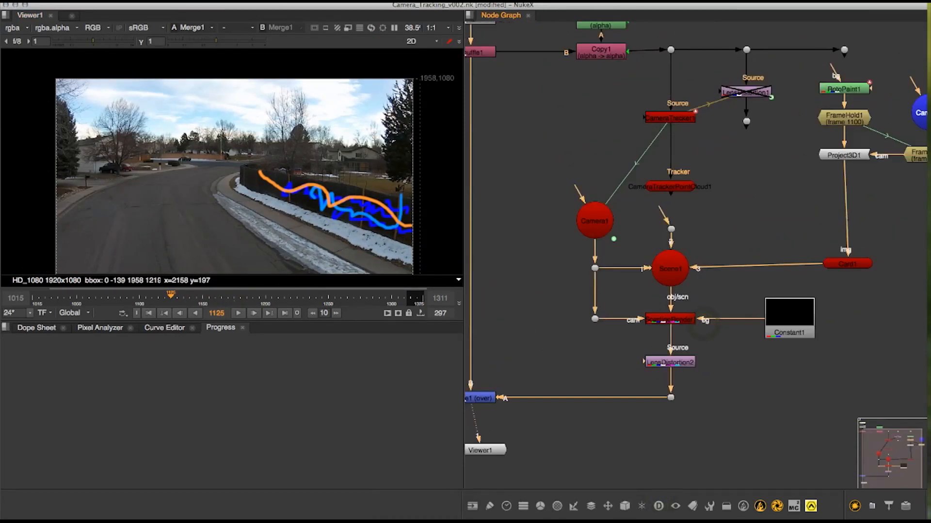
pyautogui.doubleClick(859, 265)
pyautogui.moveTo(859, 265); pyautogui.dragTo(855, 200)
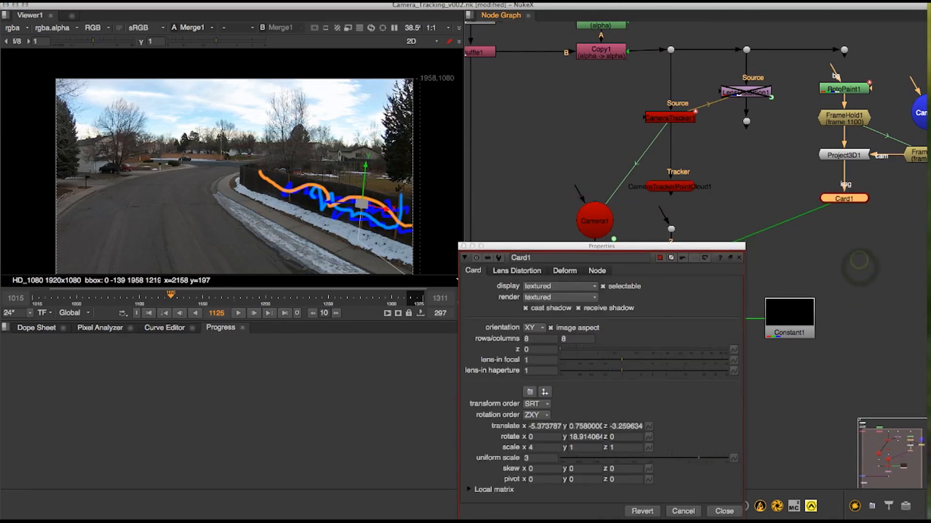
pyautogui.click(724, 512)
pyautogui.press('f')
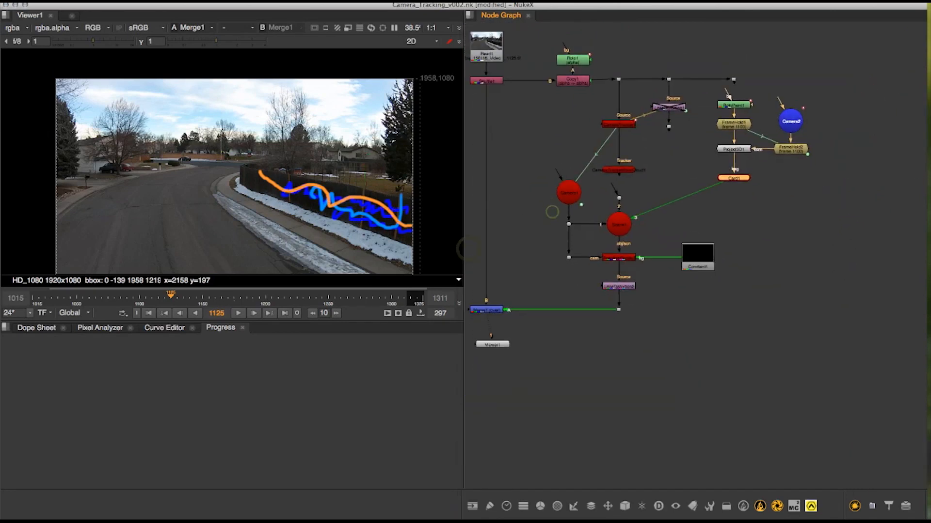
# - Import the clip zombie walking dead.mov into empty space beside the card branch and open its Read node's properties
pyautogui.click(807, 261)
pyautogui.click(790, 302)
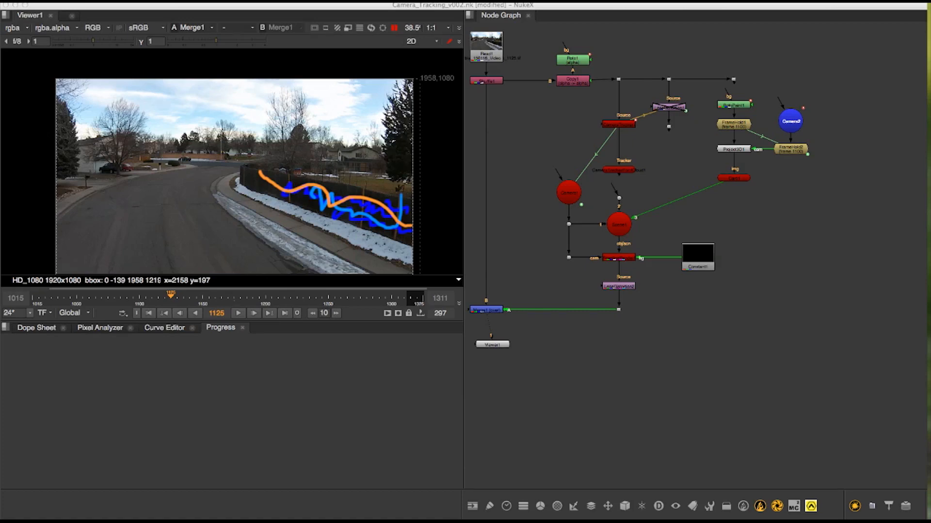
pyautogui.moveTo(0, 73); pyautogui.dragTo(797, 227)
pyautogui.doubleClick(795, 225)
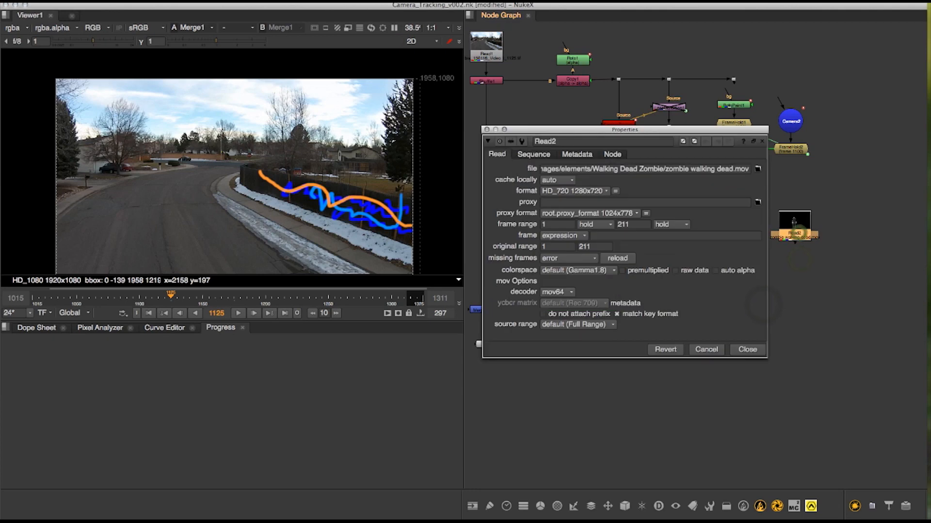
# - Slide the zombie clip along the Dope Sheet to a frame offset of -1001
pyautogui.click(563, 236)
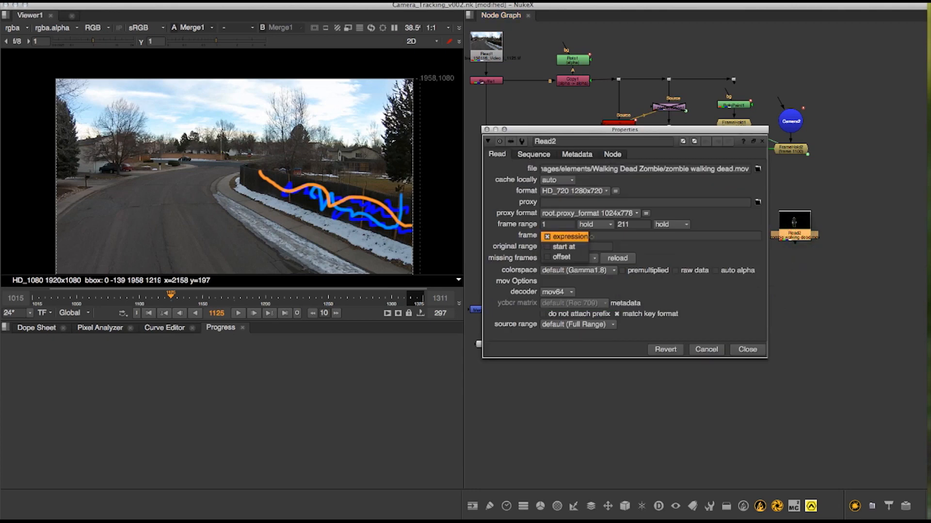
pyautogui.click(580, 237)
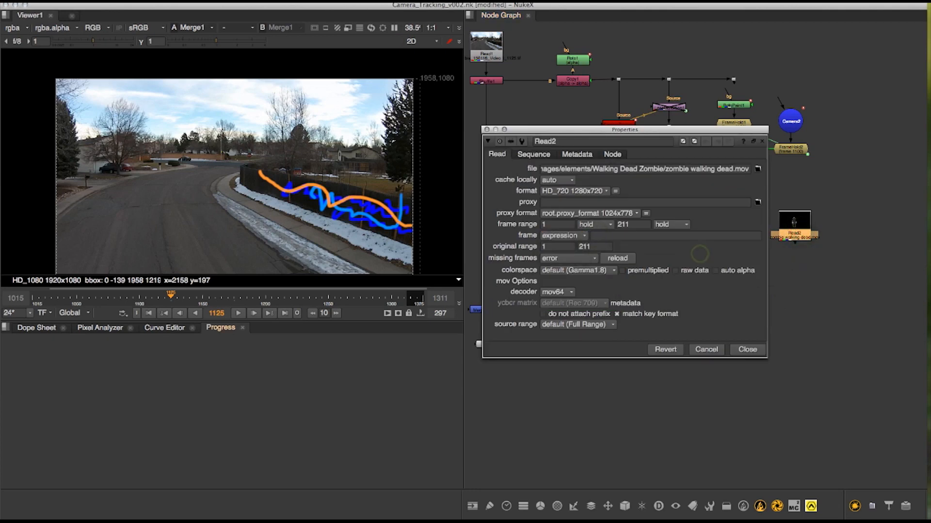
pyautogui.click(47, 330)
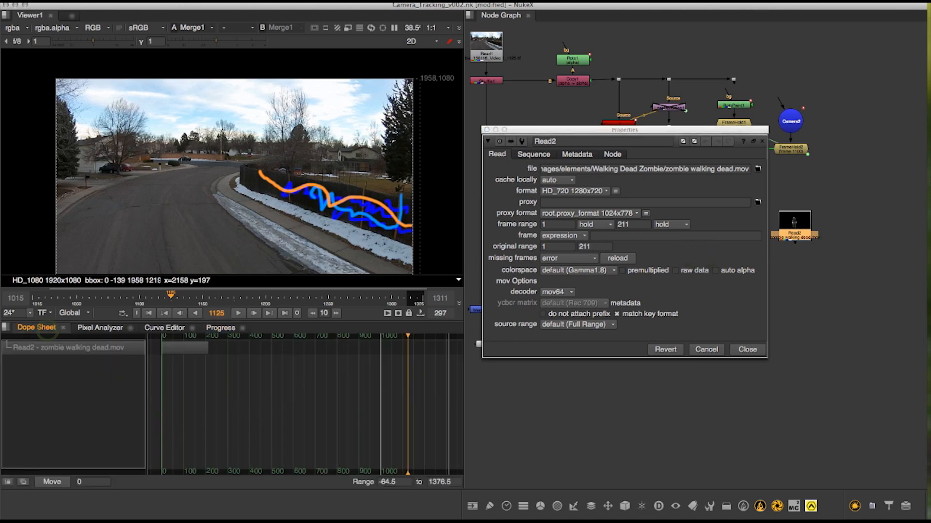
pyautogui.moveTo(184, 348); pyautogui.dragTo(405, 348)
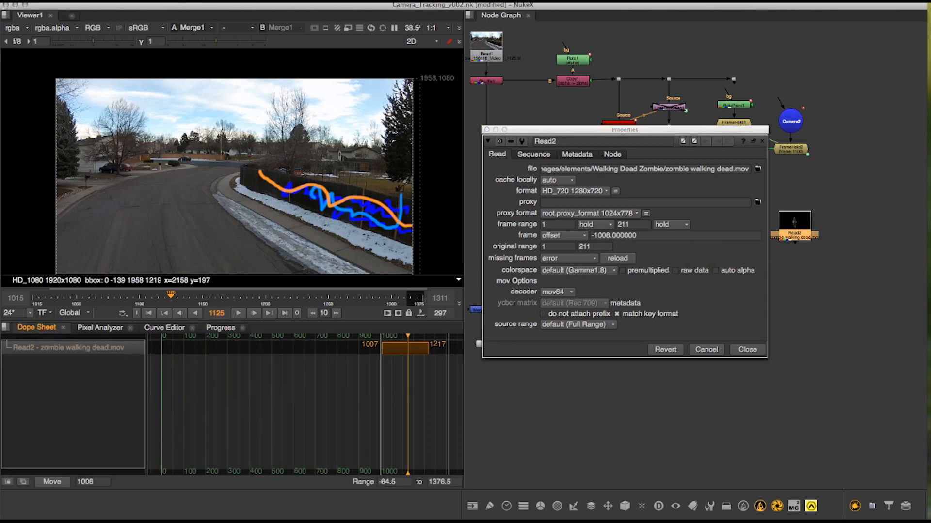
pyautogui.moveTo(404, 347); pyautogui.dragTo(403, 348)
# - Set Read2's frame mode to start at 1001 and close its properties
pyautogui.click(580, 236)
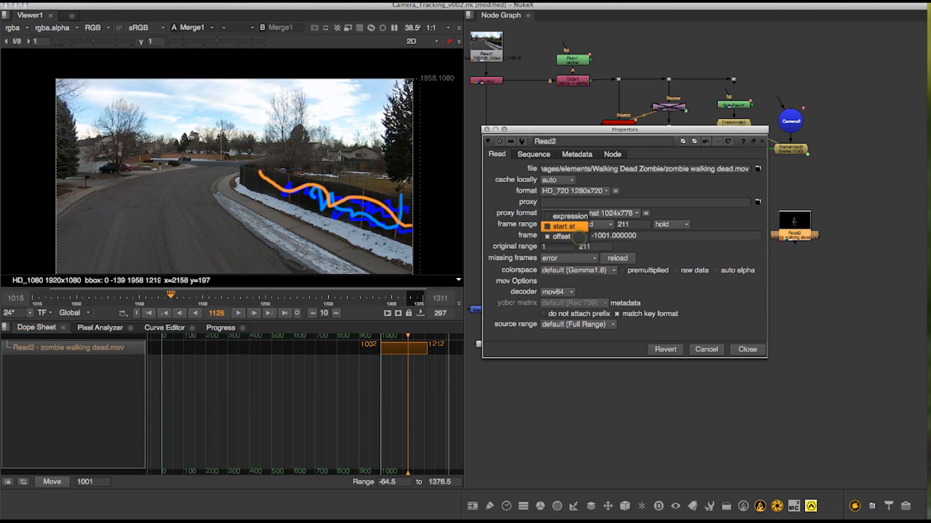
pyautogui.click(581, 225)
pyautogui.doubleClick(651, 236)
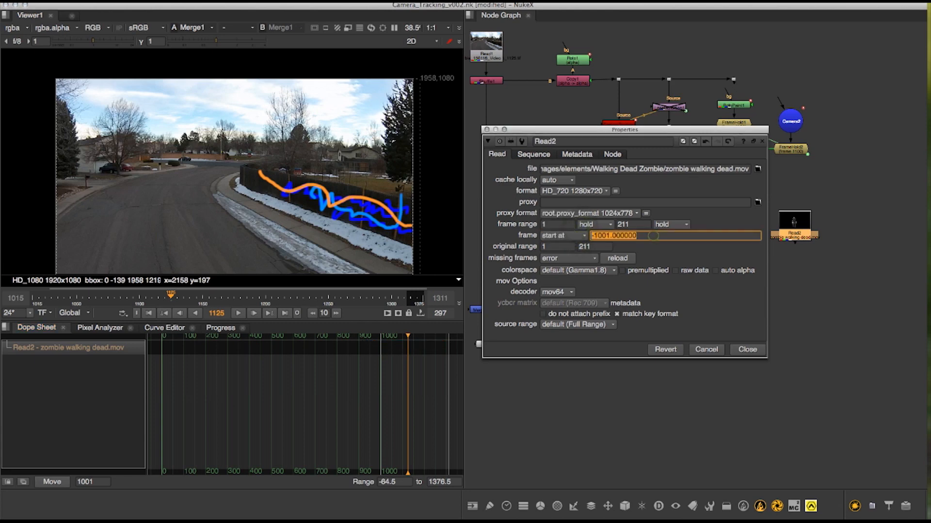
pyautogui.write('1001')
pyautogui.press('Return')
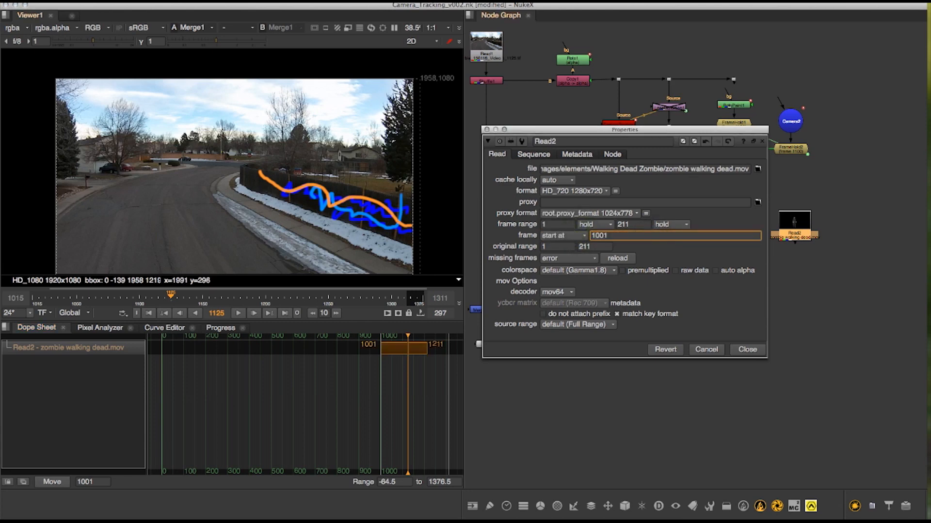
pyautogui.click(747, 349)
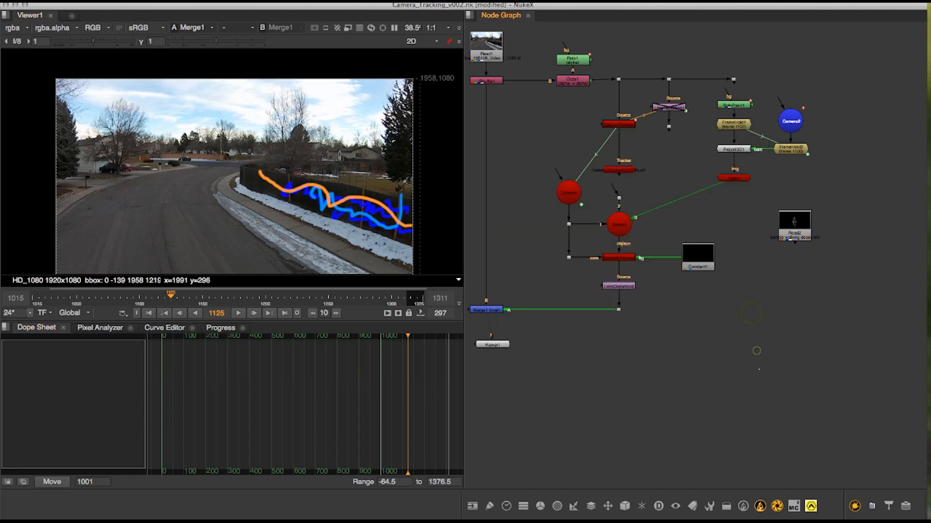
# - Bring up the Curve Editor and connect the dot above Scene1 to the CameraTrackerPointCloud1 node
pyautogui.click(100, 328)
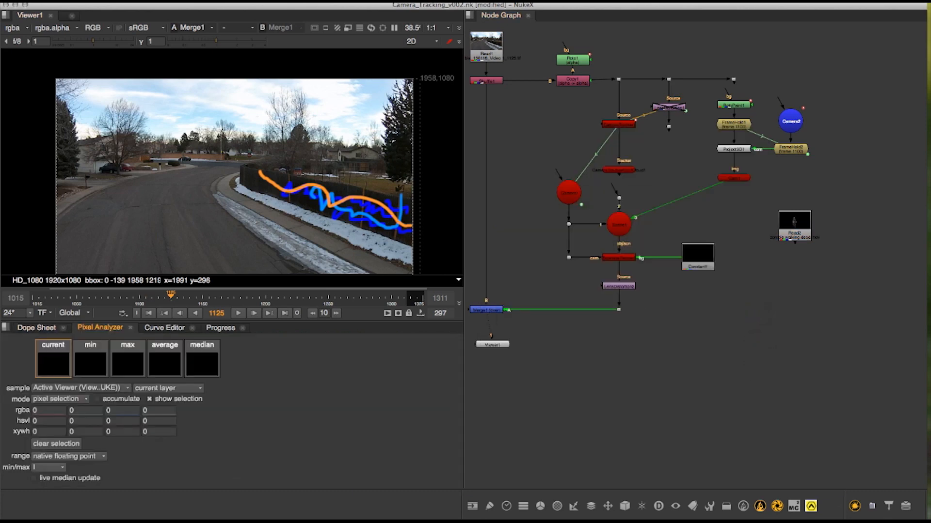
pyautogui.click(163, 328)
pyautogui.moveTo(766, 359); pyautogui.dragTo(759, 400, button='middle')
pyautogui.moveTo(788, 295); pyautogui.dragTo(849, 300, button='middle')
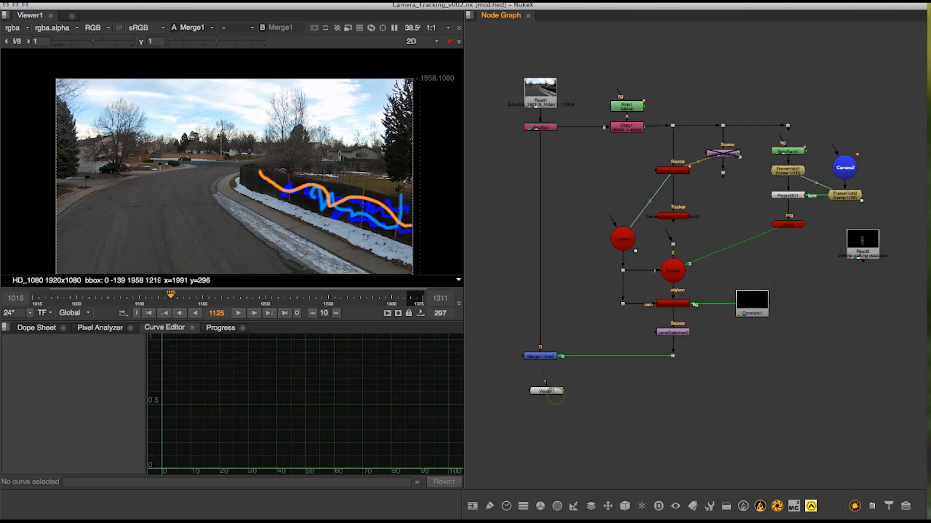
pyautogui.moveTo(673, 234); pyautogui.dragTo(673, 216)
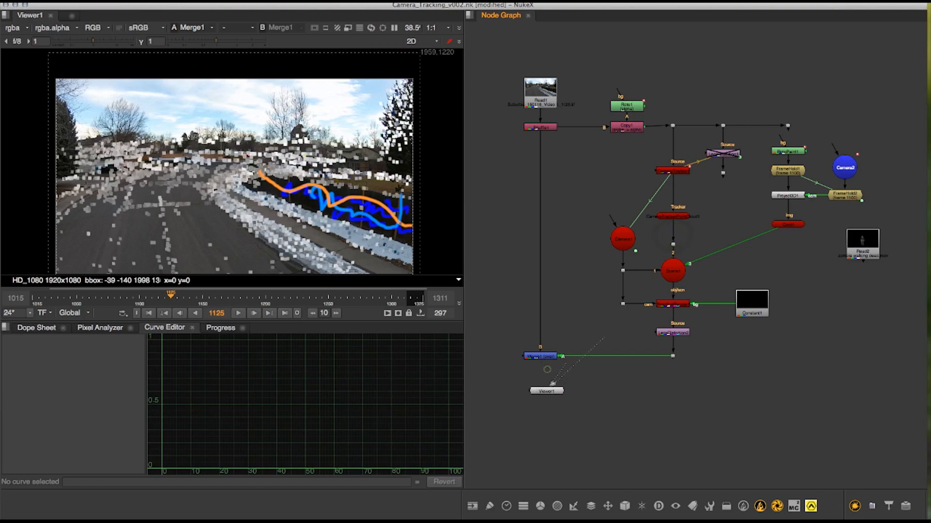
# - Show Scene1 in the 3D viewer and examine the point cloud and projected paint from several angles
pyautogui.moveTo(671, 273); pyautogui.dragTo(672, 272)
pyautogui.click(552, 391)
pyautogui.moveTo(552, 391); pyautogui.dragTo(596, 386)
pyautogui.moveTo(233, 163); pyautogui.dragTo(255, 167, button='middle')
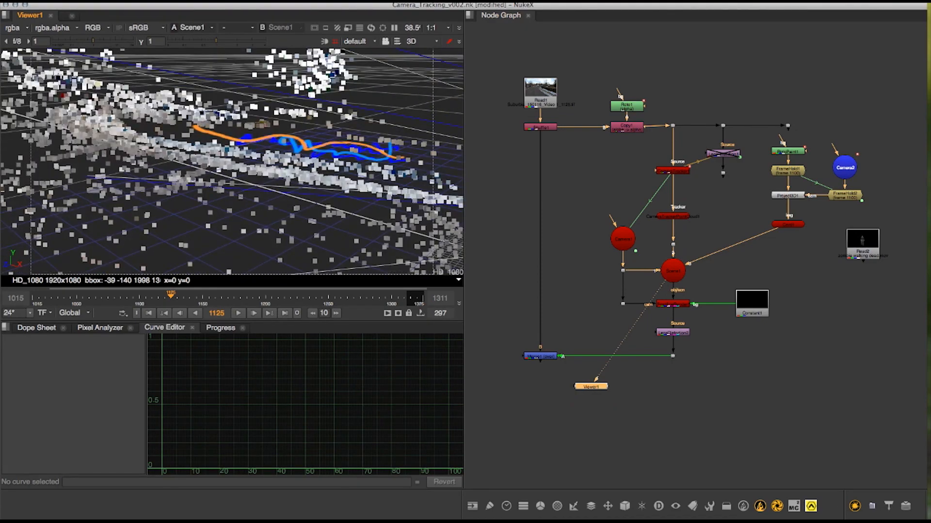
pyautogui.moveTo(233, 163)
pyautogui.keyDown('super'); pyautogui.mouseDown()
pyautogui.moveTo(206, 194)
pyautogui.moveTo(181, 199)
pyautogui.moveTo(169, 145)
pyautogui.moveTo(208, 168)
pyautogui.moveTo(174, 170)
pyautogui.moveTo(211, 169)
pyautogui.moveTo(233, 186)
pyautogui.moveTo(223, 160)
pyautogui.mouseUp(); pyautogui.keyUp('super')
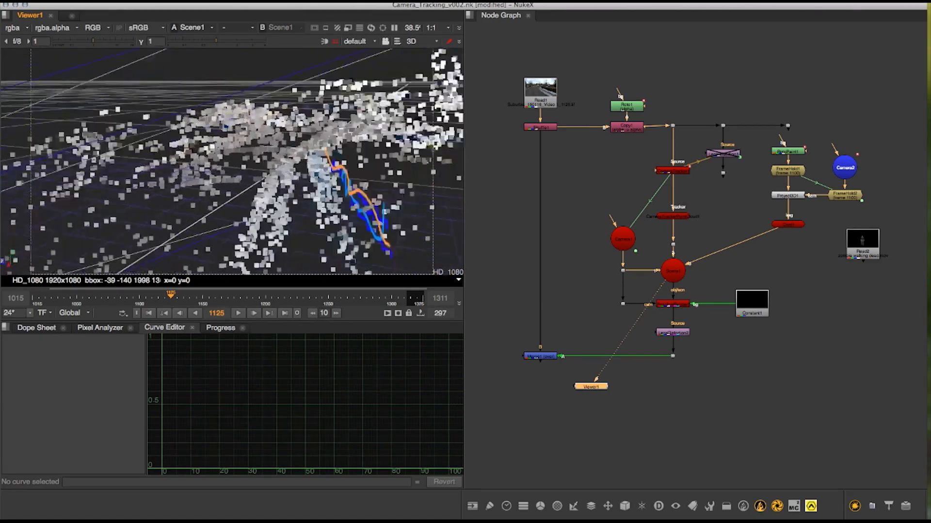
pyautogui.keyDown('super'); pyautogui.moveTo(252, 221); pyautogui.dragTo(59, 223); pyautogui.keyUp('super')
pyautogui.moveTo(57, 213); pyautogui.dragTo(41, 140, button='right')
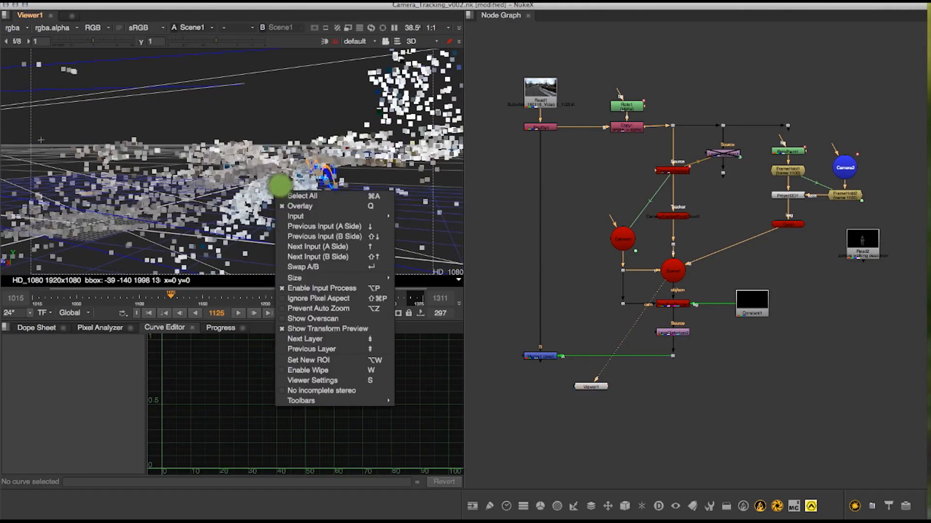
pyautogui.click(280, 186)
pyautogui.moveTo(280, 185)
pyautogui.keyDown('super'); pyautogui.mouseDown()
pyautogui.moveTo(301, 204)
pyautogui.moveTo(271, 188)
pyautogui.moveTo(272, 203)
pyautogui.moveTo(291, 198)
pyautogui.moveTo(273, 201)
pyautogui.moveTo(281, 194)
pyautogui.mouseUp(); pyautogui.keyUp('super')
pyautogui.press('Tab')
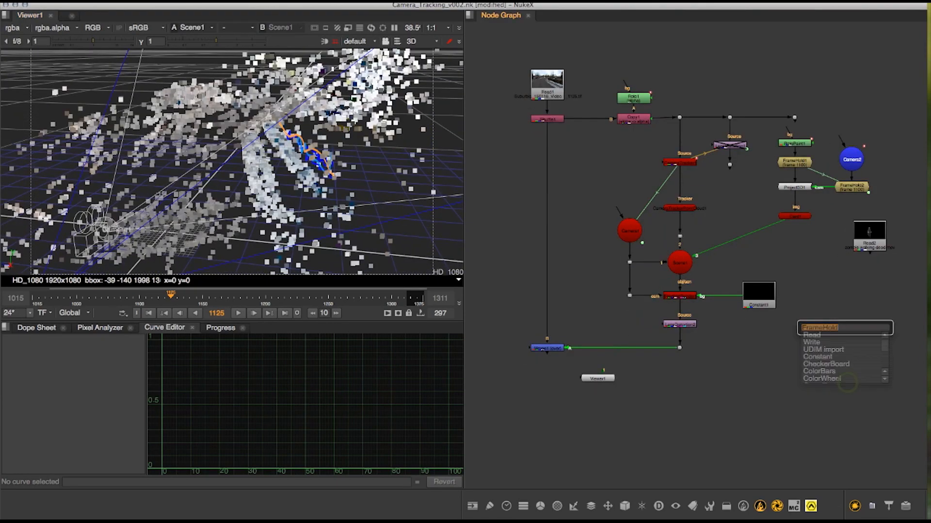
pyautogui.write('cr')
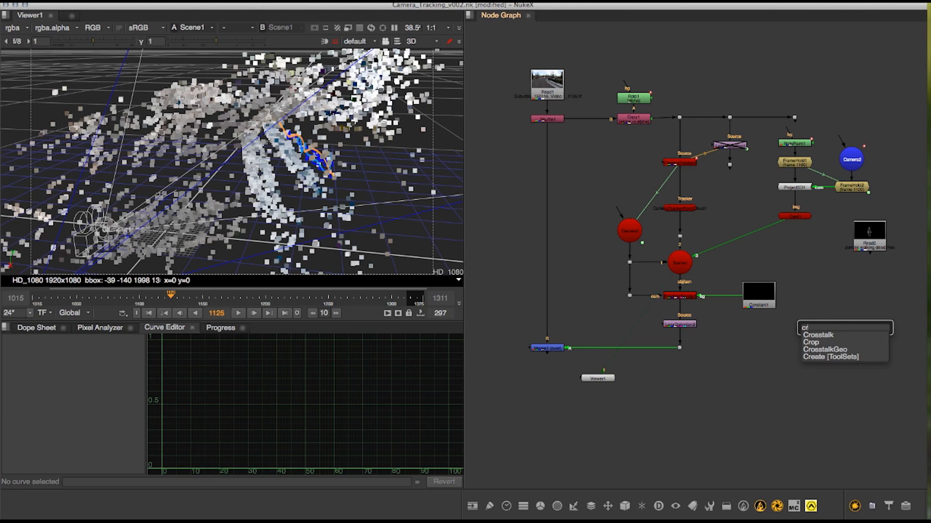
pyautogui.click(834, 295)
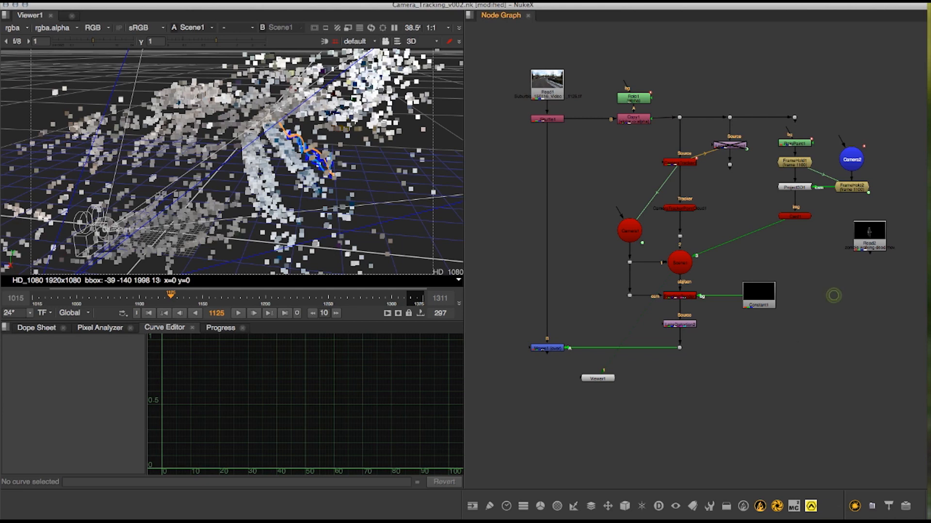
# - Add a Card node textured by the zombie clip Read2 and connect it to Scene1
pyautogui.click(624, 506)
pyautogui.moveTo(649, 379)
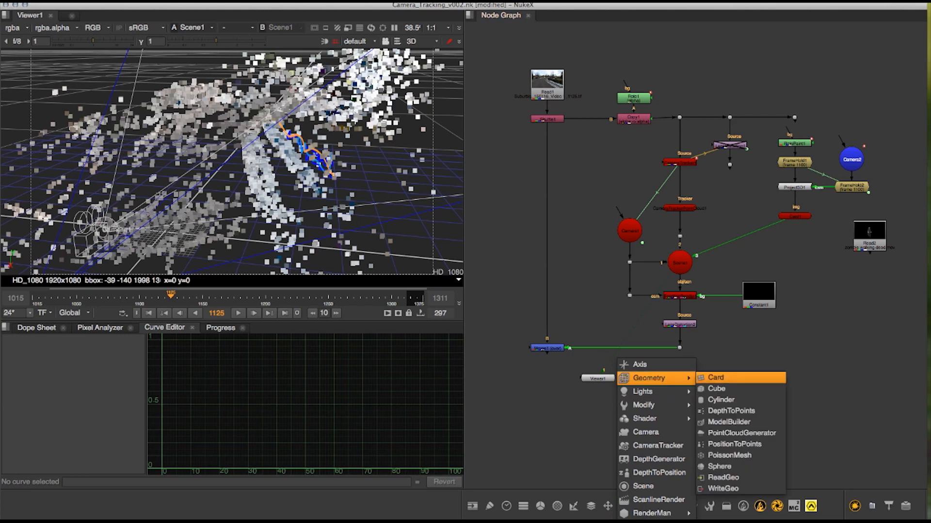
pyautogui.click(716, 378)
pyautogui.moveTo(727, 246); pyautogui.dragTo(716, 326)
pyautogui.moveTo(848, 384); pyautogui.dragTo(811, 247)
pyautogui.moveTo(752, 274); pyautogui.dragTo(684, 264)
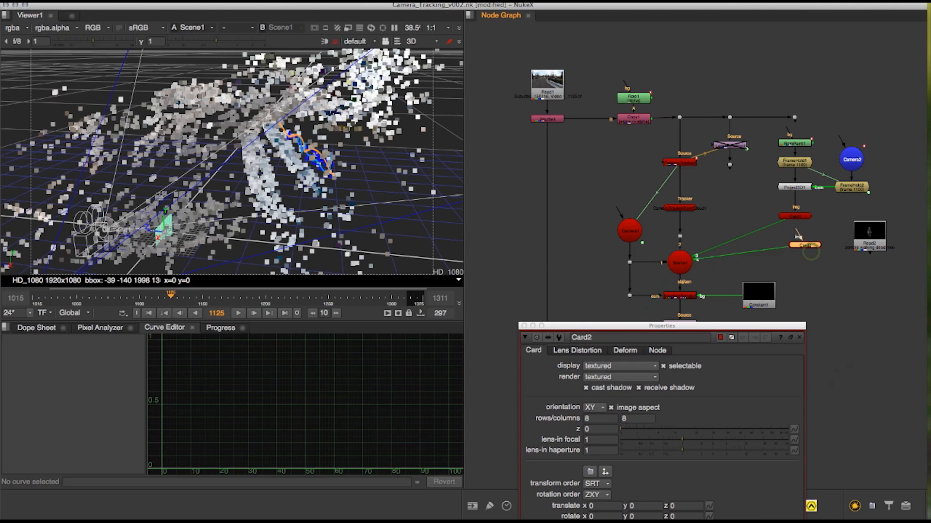
pyautogui.moveTo(798, 236); pyautogui.dragTo(862, 252)
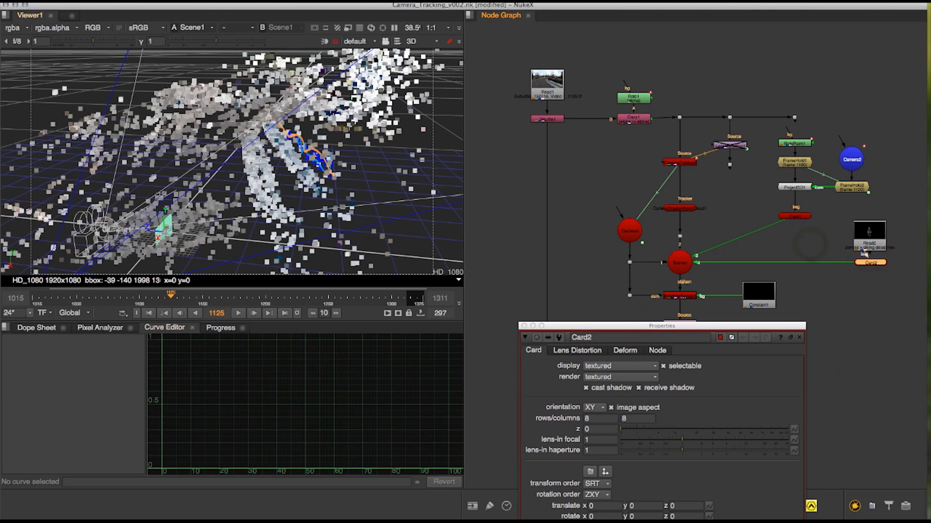
# - Slide the zombie card to about -1.9 on X and set its orientation to YZ
pyautogui.moveTo(159, 236); pyautogui.dragTo(186, 206)
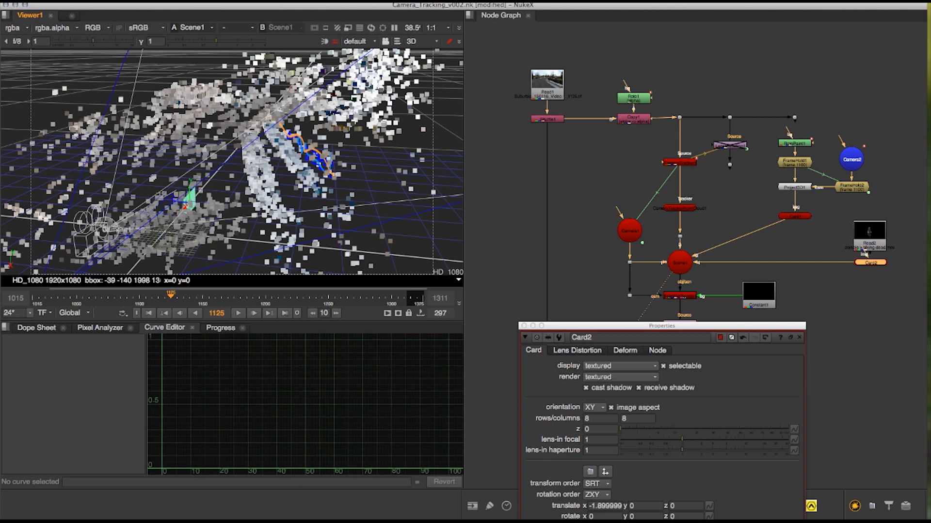
pyautogui.moveTo(873, 234); pyautogui.dragTo(874, 222)
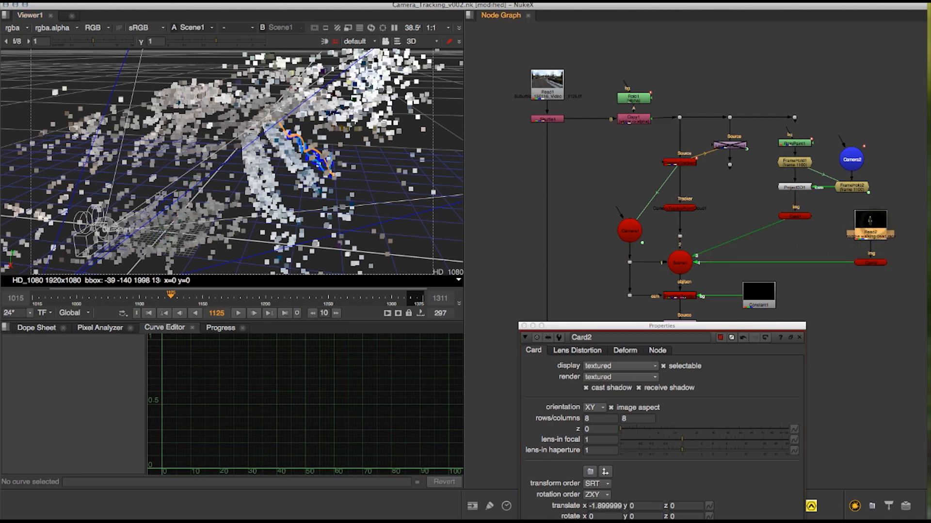
pyautogui.moveTo(642, 325); pyautogui.dragTo(647, 145)
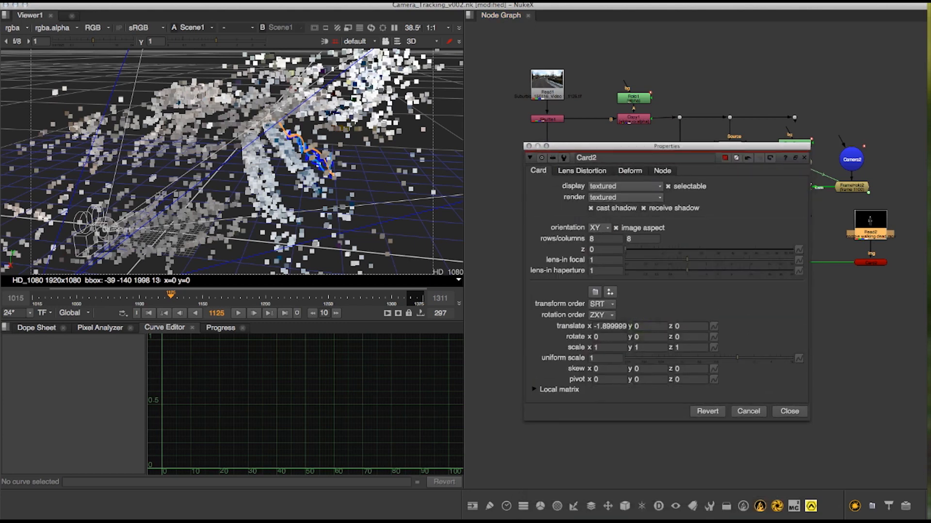
pyautogui.click(597, 227)
pyautogui.click(606, 239)
pyautogui.keyDown('super'); pyautogui.moveTo(218, 179); pyautogui.dragTo(272, 166); pyautogui.keyUp('super')
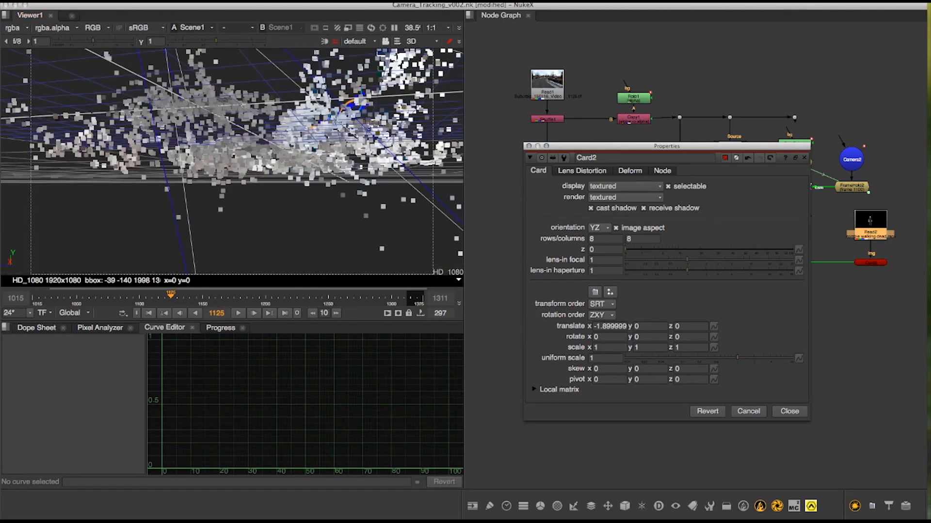
pyautogui.click(753, 223)
pyautogui.keyDown('super'); pyautogui.moveTo(238, 126); pyautogui.dragTo(197, 164); pyautogui.keyUp('super')
pyautogui.scroll(5, 197, 164)
pyautogui.keyDown('super'); pyautogui.moveTo(242, 214); pyautogui.dragTo(293, 202); pyautogui.keyUp('super')
pyautogui.keyDown('super'); pyautogui.moveTo(292, 121); pyautogui.dragTo(326, 130); pyautogui.keyUp('super')
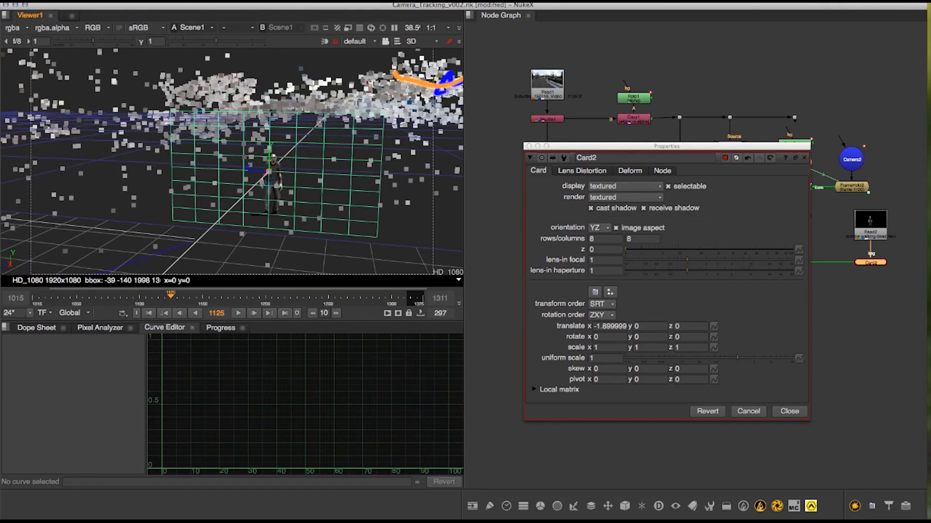
# - Try the XY and ZX orientations on the zombie card and return it to YZ
pyautogui.click(599, 227)
pyautogui.click(606, 219)
pyautogui.click(599, 228)
pyautogui.click(606, 249)
pyautogui.click(599, 228)
pyautogui.click(608, 217)
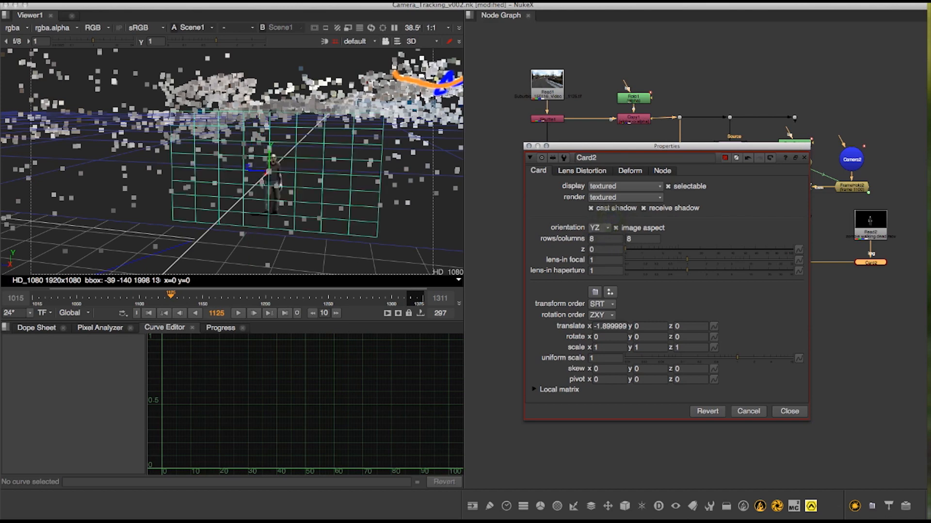
# - Slide the zombie card farther along negative X through the street's point cloud
pyautogui.keyDown('alt'); pyautogui.moveTo(345, 181); pyautogui.dragTo(329, 138); pyautogui.keyUp('alt')
pyautogui.scroll(5, 317, 204)
pyautogui.scroll(-5, 319, 206)
pyautogui.scroll(-8, 282, 225)
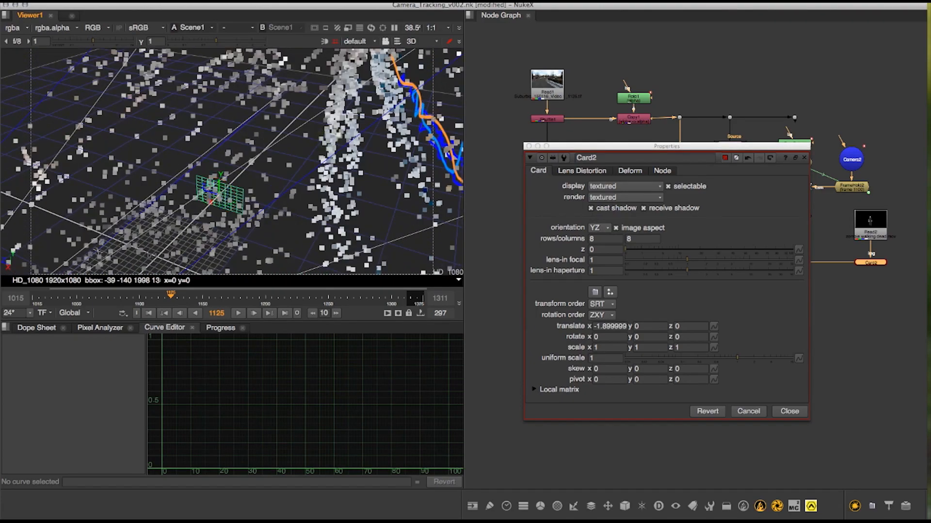
pyautogui.moveTo(215, 203); pyautogui.dragTo(255, 163)
pyautogui.scroll(5, 261, 158)
pyautogui.keyDown('alt'); pyautogui.moveTo(356, 54); pyautogui.dragTo(221, 242); pyautogui.keyUp('alt')
pyautogui.scroll(5, 235, 252)
pyautogui.moveTo(316, 246)
pyautogui.keyDown('super'); pyautogui.mouseDown()
pyautogui.moveTo(243, 250)
pyautogui.moveTo(162, 233)
pyautogui.moveTo(141, 213)
pyautogui.moveTo(156, 201)
pyautogui.mouseUp(); pyautogui.keyUp('super')
# - Fine-tune the zombie card's position in the enlarged 3D view, raising it to about 0.27 on Y
pyautogui.press('space')
pyautogui.moveTo(644, 145); pyautogui.dragTo(826, 369)
pyautogui.keyDown('super'); pyautogui.moveTo(644, 160); pyautogui.dragTo(581, 202); pyautogui.keyUp('super')
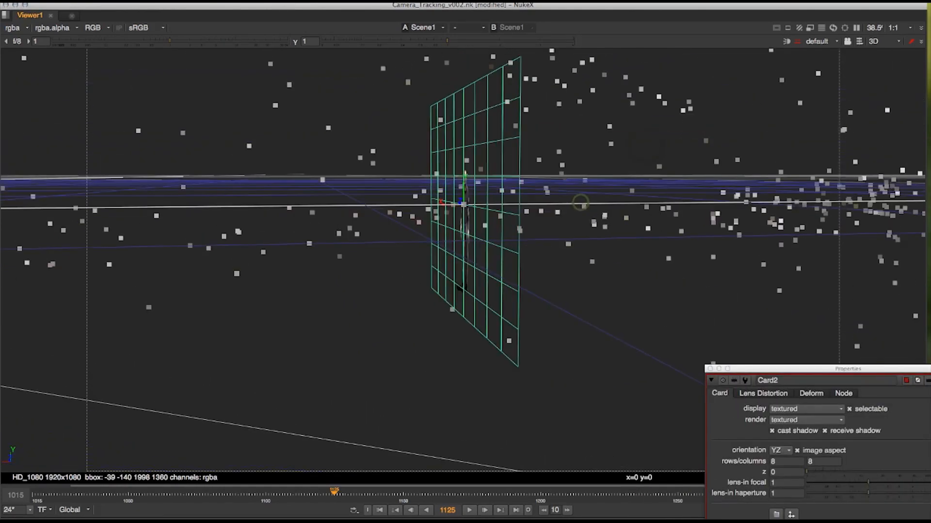
pyautogui.moveTo(465, 180); pyautogui.dragTo(484, 194)
pyautogui.rightClick(322, 222)
pyautogui.click(326, 225)
pyautogui.keyDown('super'); pyautogui.moveTo(338, 146); pyautogui.dragTo(463, 155); pyautogui.keyUp('super')
pyautogui.click(890, 444)
pyautogui.moveTo(529, 347)
pyautogui.keyDown('super'); pyautogui.mouseDown()
pyautogui.moveTo(403, 332)
pyautogui.moveTo(410, 371)
pyautogui.moveTo(490, 352)
pyautogui.moveTo(429, 291)
pyautogui.moveTo(451, 314)
pyautogui.moveTo(467, 291)
pyautogui.moveTo(403, 338)
pyautogui.moveTo(412, 330)
pyautogui.moveTo(407, 270)
pyautogui.moveTo(395, 308)
pyautogui.moveTo(416, 295)
pyautogui.mouseUp(); pyautogui.keyUp('super')
pyautogui.moveTo(409, 179); pyautogui.dragTo(408, 158)
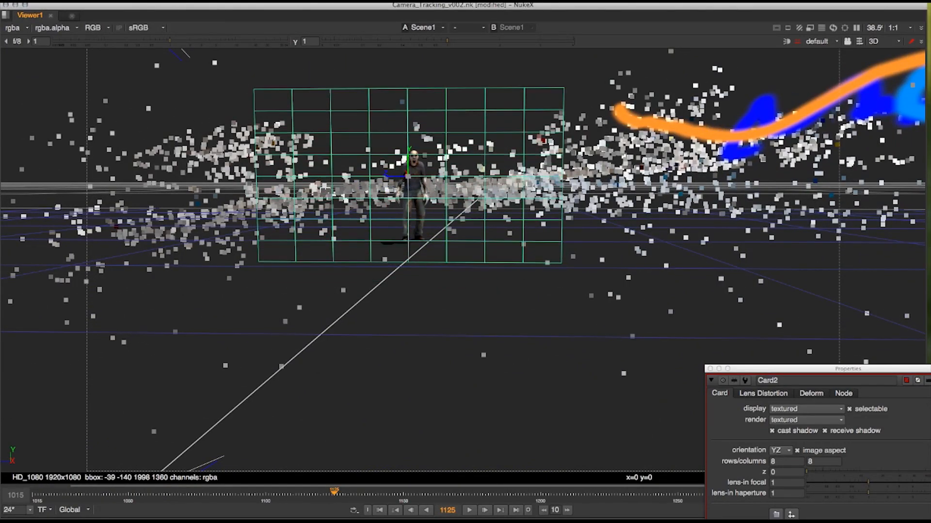
# - View the Merge1 composite in the normal layout and disconnect the CameraTrackerPointCloud1 node from the dot above Scene1
pyautogui.press('space')
pyautogui.scroll(-5, 367, 148)
pyautogui.scroll(3, 367, 148)
pyautogui.press('1')
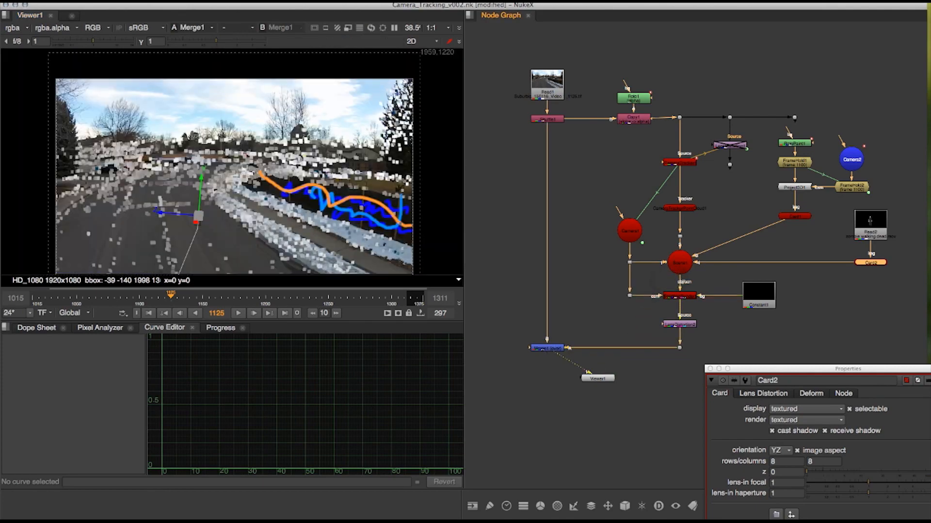
pyautogui.moveTo(680, 215); pyautogui.dragTo(673, 223)
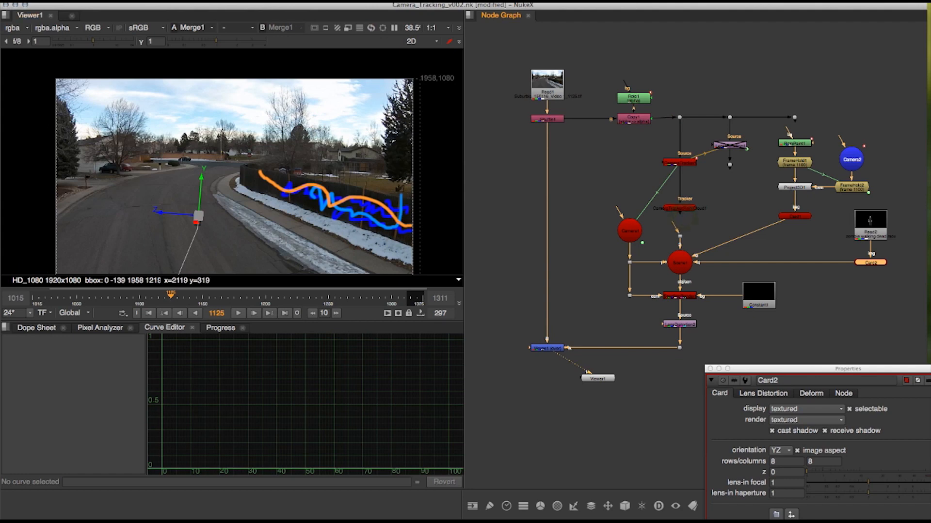
pyautogui.click(711, 380)
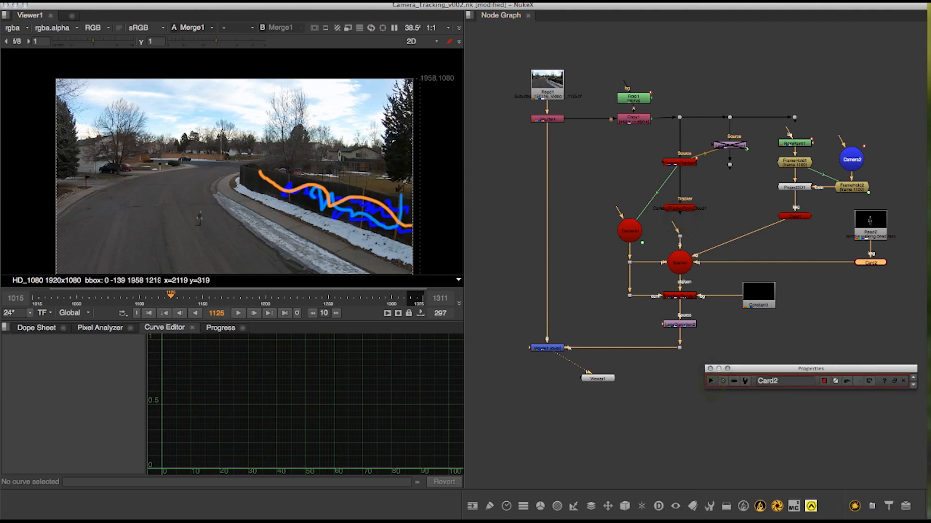
# - Set Card2's uniform scale to about 2.6 and close its properties
pyautogui.click(711, 381)
pyautogui.moveTo(824, 369); pyautogui.dragTo(763, 169)
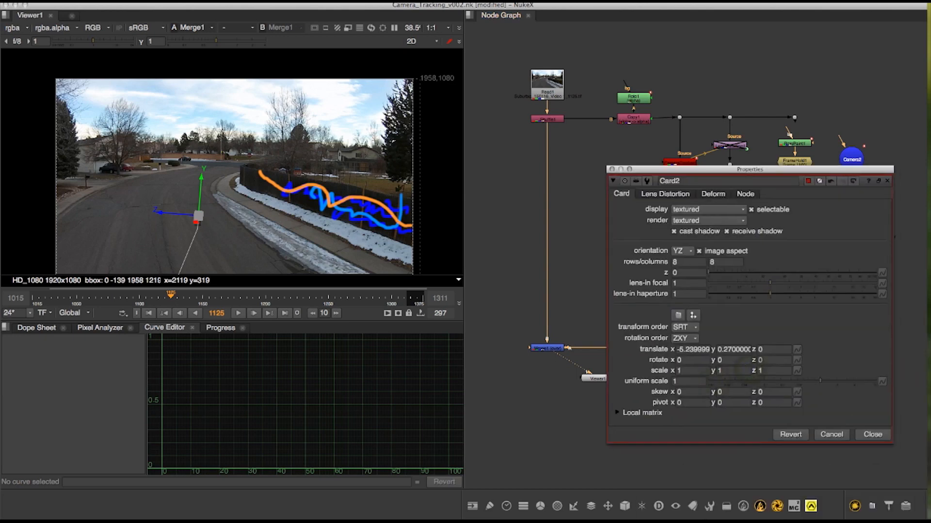
pyautogui.click(829, 382)
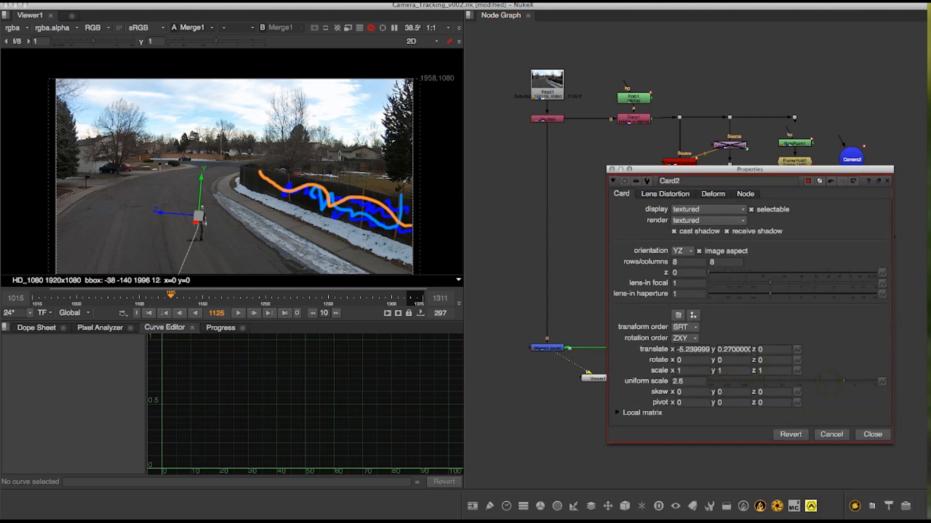
pyautogui.moveTo(848, 382); pyautogui.dragTo(842, 382)
pyautogui.doubleClick(648, 168)
pyautogui.moveTo(610, 222); pyautogui.dragTo(568, 177, button='middle')
pyautogui.click(613, 169)
# - Move the lower part of the node tree, from Scene1 to the render output, down to open up space
pyautogui.scroll(-2, 588, 187)
pyautogui.moveTo(761, 299); pyautogui.dragTo(715, 341, button='middle')
pyautogui.scroll(2, 762, 262)
pyautogui.moveTo(762, 262); pyautogui.dragTo(823, 221, button='middle')
pyautogui.scroll(-2, 761, 286)
pyautogui.moveTo(486, 255); pyautogui.dragTo(851, 412)
pyautogui.moveTo(691, 279); pyautogui.dragTo(691, 356)
pyautogui.click(704, 302)
# - Tidy the spacing of the tracking nodes and shift the Read2 and Card2 pair slightly up
pyautogui.moveTo(540, 197); pyautogui.dragTo(653, 293)
pyautogui.moveTo(684, 314); pyautogui.dragTo(536, 202)
pyautogui.moveTo(625, 204); pyautogui.dragTo(624, 236)
pyautogui.click(656, 226)
pyautogui.click(652, 227)
pyautogui.moveTo(652, 226); pyautogui.dragTo(653, 219, button='middle')
pyautogui.moveTo(743, 317); pyautogui.dragTo(663, 302, button='middle')
pyautogui.moveTo(778, 279); pyautogui.dragTo(653, 172)
pyautogui.moveTo(713, 196)
pyautogui.mouseDown()
pyautogui.moveTo(765, 183)
pyautogui.moveTo(706, 181)
pyautogui.mouseUp()
pyautogui.click(773, 276)
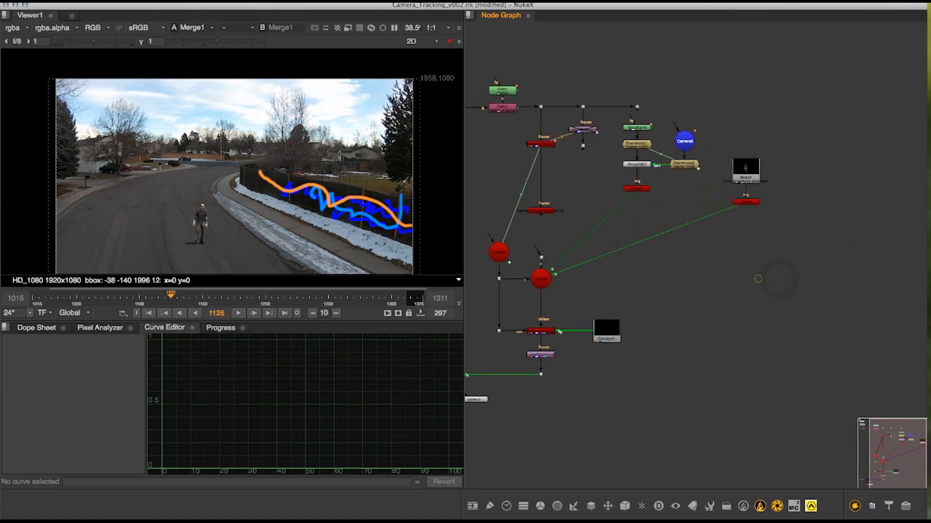
pyautogui.moveTo(773, 277); pyautogui.dragTo(757, 279, button='middle')
pyautogui.scroll(-2, 729, 265)
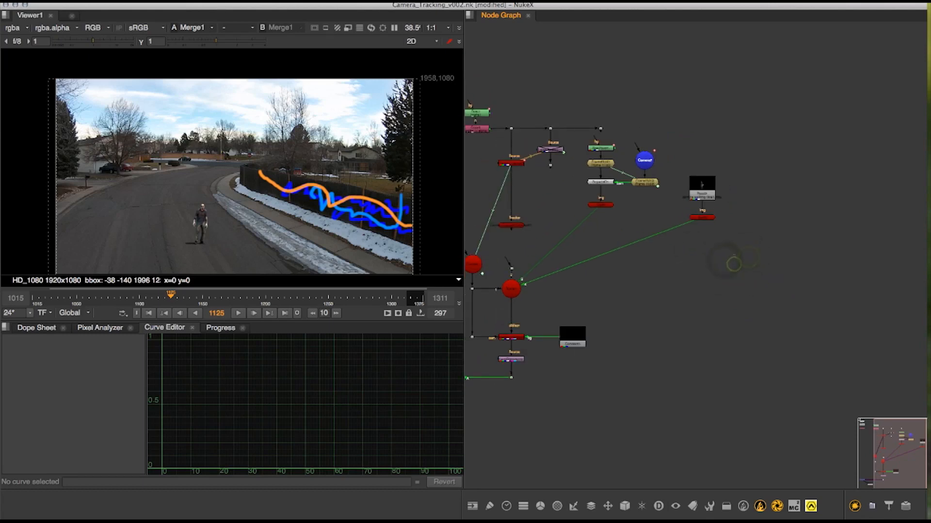
# - Insert a TransformGeo node between Card2 and Scene1 and place its properties clear of the viewer
pyautogui.moveTo(709, 215); pyautogui.dragTo(708, 219)
pyautogui.click(713, 254)
pyautogui.press('Tab')
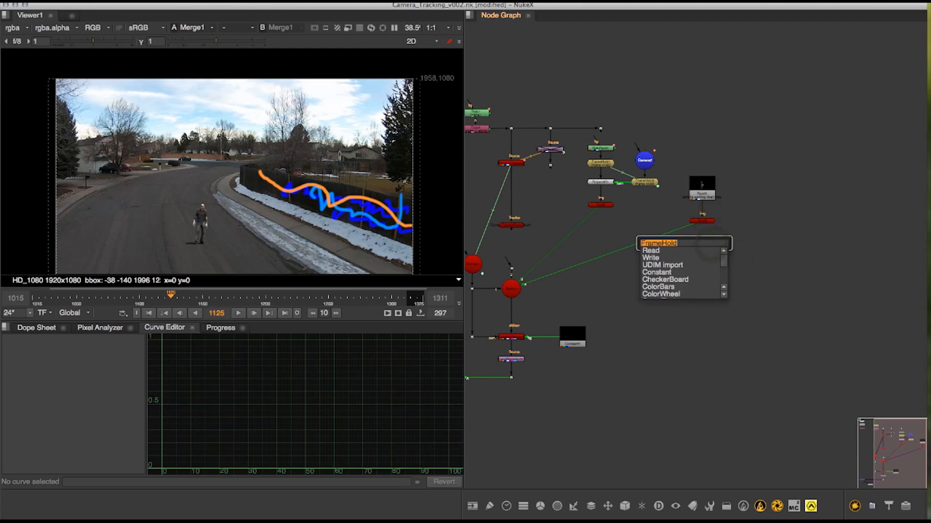
pyautogui.write('tr')
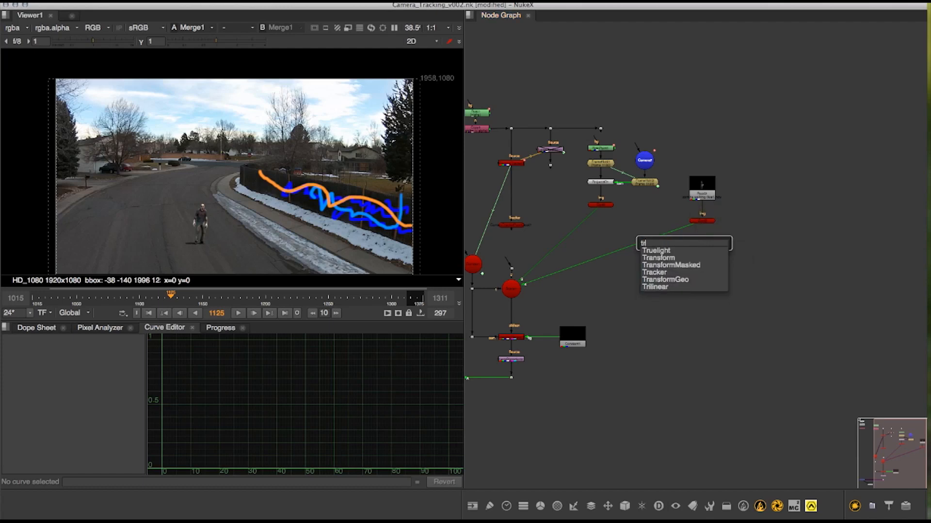
pyautogui.click(681, 280)
pyautogui.moveTo(749, 238)
pyautogui.mouseDown()
pyautogui.moveTo(714, 227)
pyautogui.moveTo(729, 238)
pyautogui.moveTo(738, 228)
pyautogui.mouseUp()
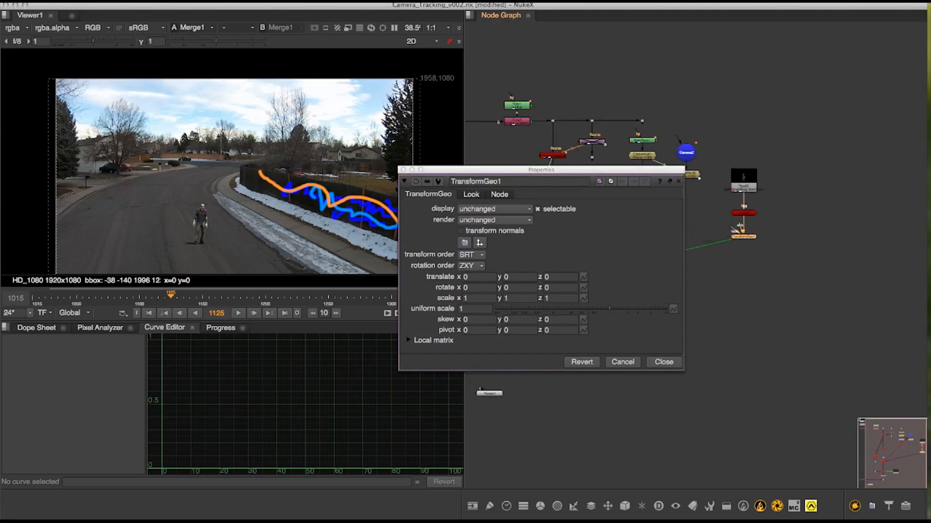
pyautogui.moveTo(541, 170); pyautogui.dragTo(715, 203)
# - Go to the first frame, 1015, and set a keyframe on TransformGeo1's translate values
pyautogui.moveTo(188, 221); pyautogui.dragTo(201, 202, button='middle')
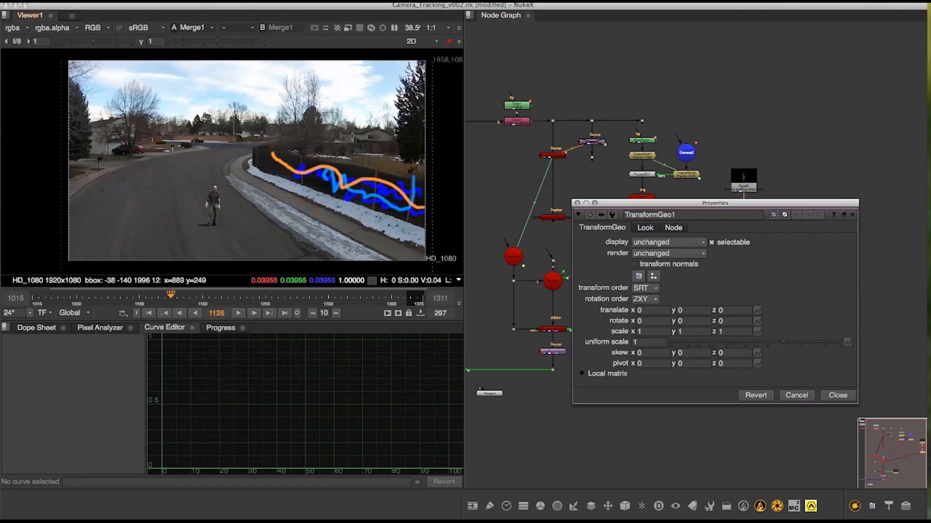
pyautogui.click(149, 313)
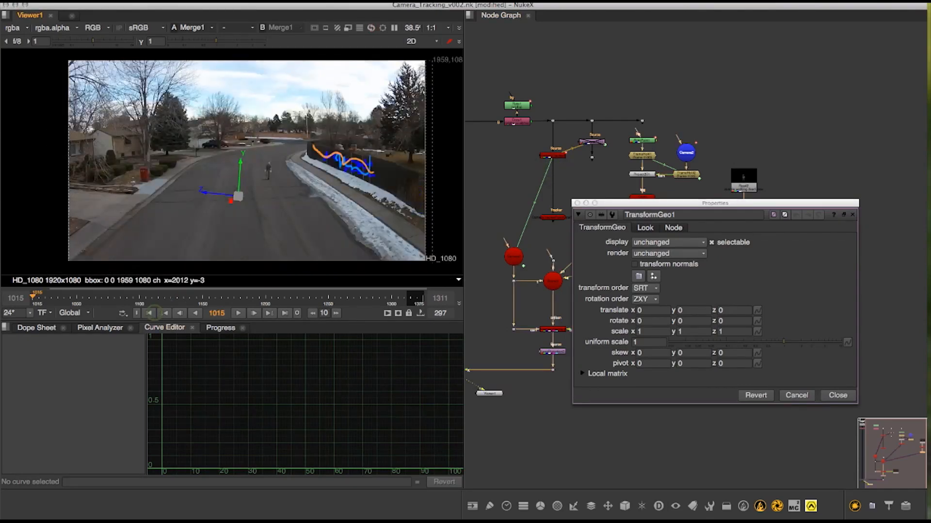
pyautogui.rightClick(757, 311)
pyautogui.click(778, 316)
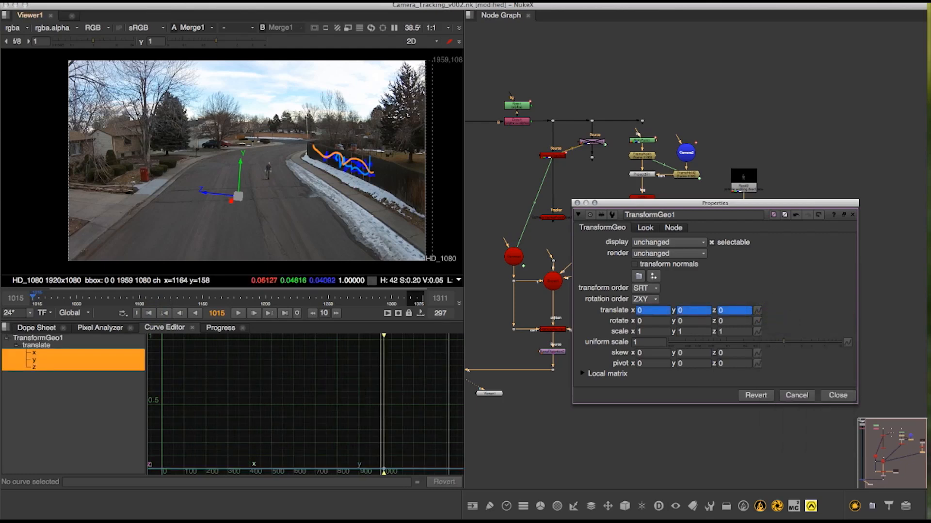
pyautogui.moveTo(490, 218); pyautogui.dragTo(514, 187, button='middle')
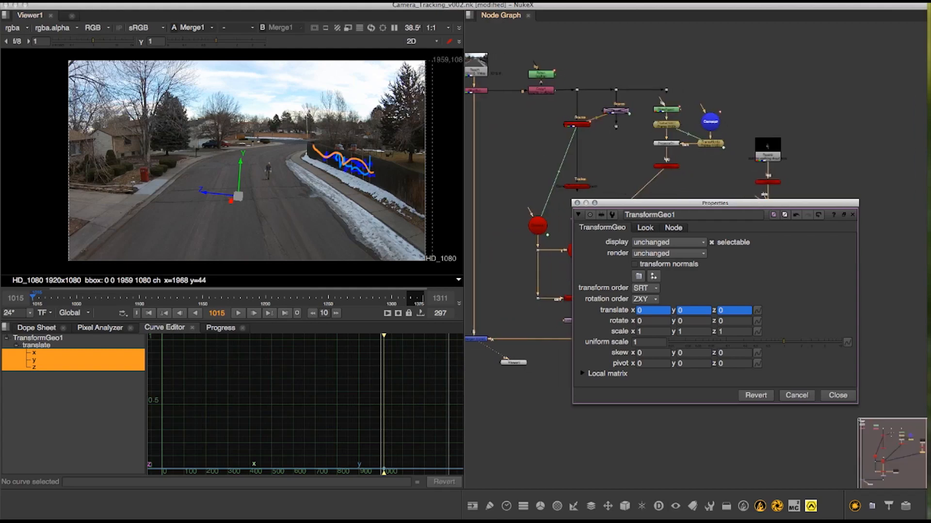
pyautogui.moveTo(656, 202); pyautogui.dragTo(758, 265)
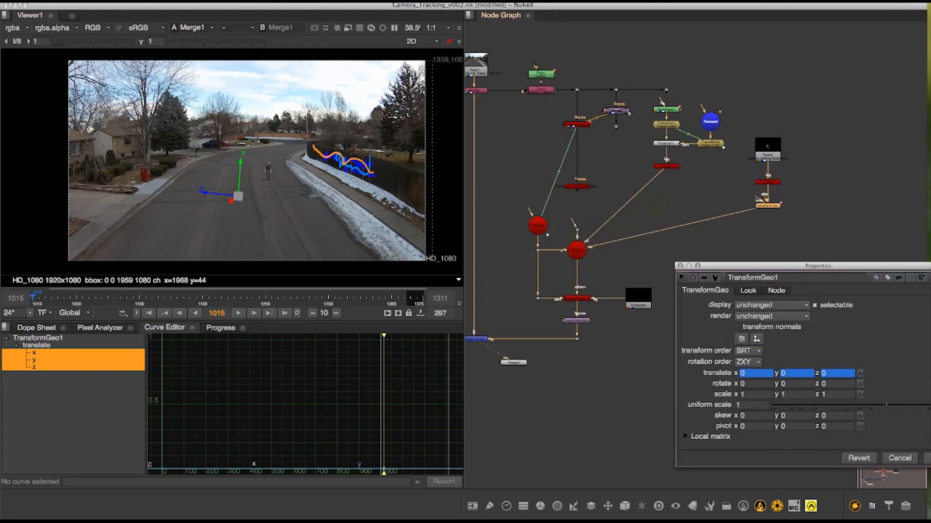
# - In the 3D view, go to the last frame, 1311, and move TransformGeo1 along X to about 0.615 to keyframe the card's movement
pyautogui.press('Tab')
pyautogui.keyDown('ctrl'); pyautogui.moveTo(226, 152); pyautogui.dragTo(251, 178); pyautogui.keyUp('ctrl')
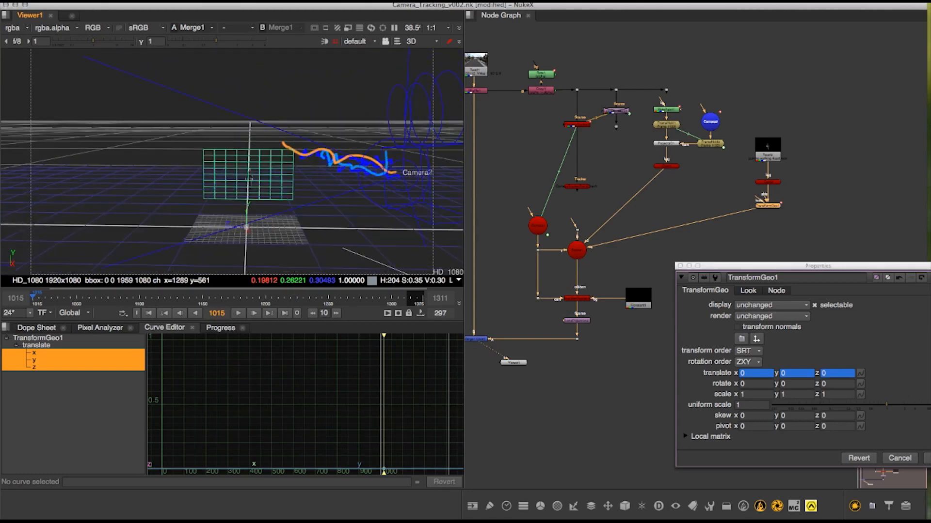
pyautogui.click(284, 313)
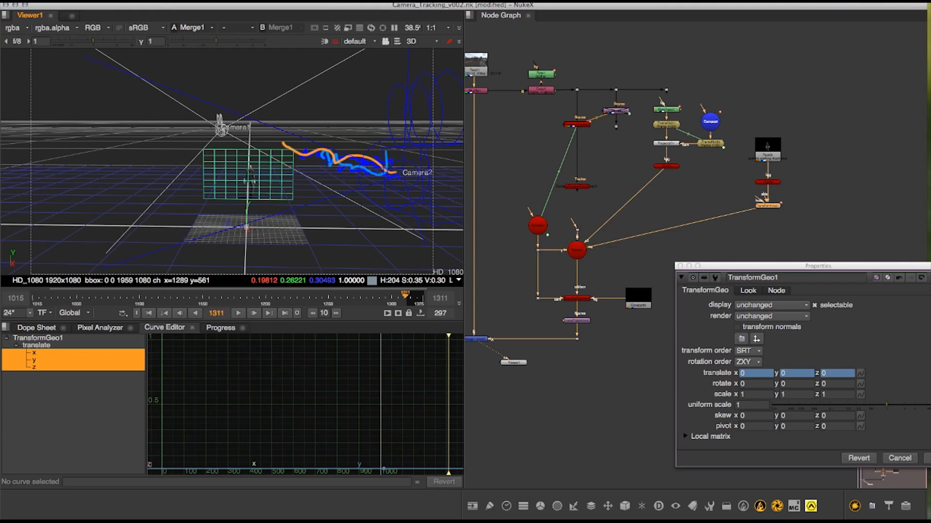
pyautogui.keyDown('ctrl'); pyautogui.moveTo(247, 228); pyautogui.dragTo(378, 194); pyautogui.keyUp('ctrl')
pyautogui.keyDown('alt'); pyautogui.moveTo(378, 194); pyautogui.dragTo(353, 170, button='middle'); pyautogui.keyUp('alt')
pyautogui.keyDown('alt'); pyautogui.moveTo(354, 170); pyautogui.dragTo(334, 158); pyautogui.keyUp('alt')
pyautogui.keyDown('alt'); pyautogui.moveTo(334, 157); pyautogui.dragTo(185, 173, button='middle'); pyautogui.keyUp('alt')
pyautogui.keyDown('alt'); pyautogui.moveTo(184, 173); pyautogui.dragTo(116, 200); pyautogui.keyUp('alt')
pyautogui.keyDown('alt'); pyautogui.moveTo(366, 183); pyautogui.dragTo(327, 187); pyautogui.keyUp('alt')
pyautogui.keyDown('alt'); pyautogui.moveTo(327, 187); pyautogui.dragTo(289, 193, button='middle'); pyautogui.keyUp('alt')
pyautogui.moveTo(802, 266); pyautogui.dragTo(706, 135)
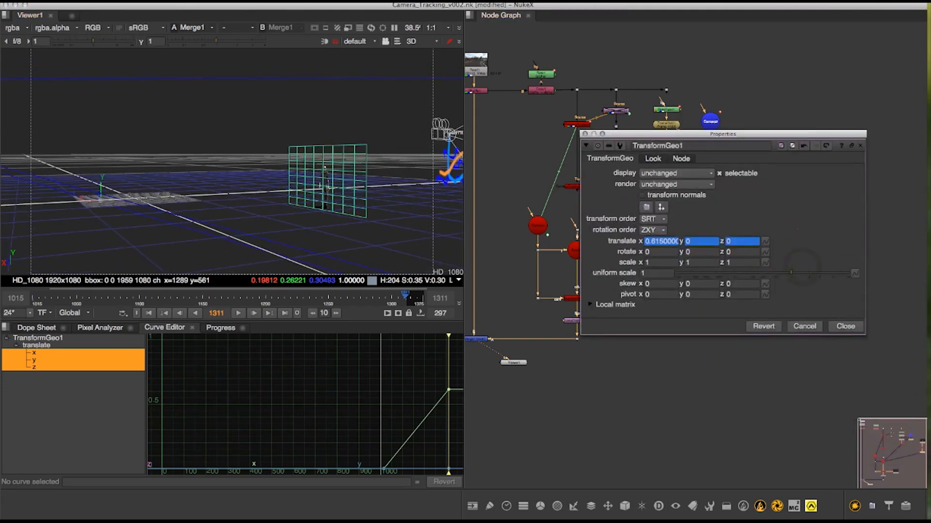
# - Scrub back through TransformGeo1's translate animation and return to the first frame, 1015
pyautogui.click(766, 241)
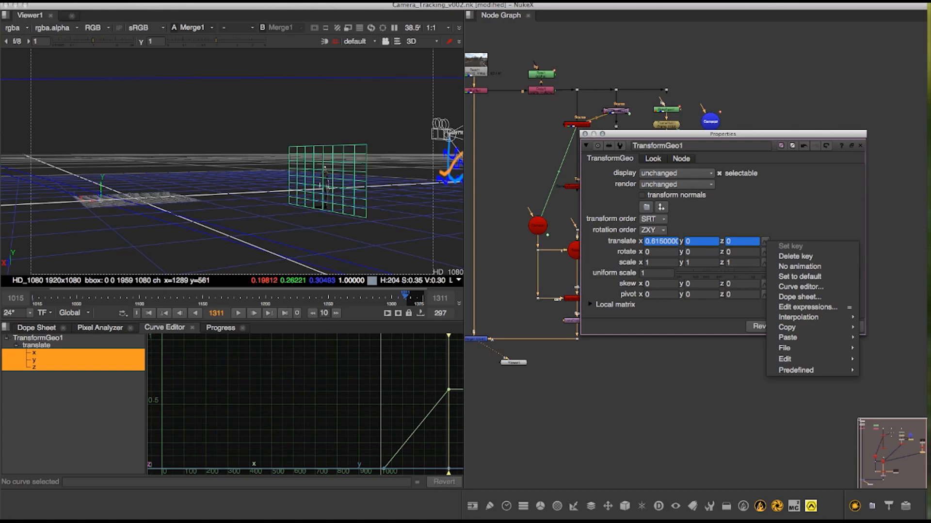
pyautogui.click(776, 196)
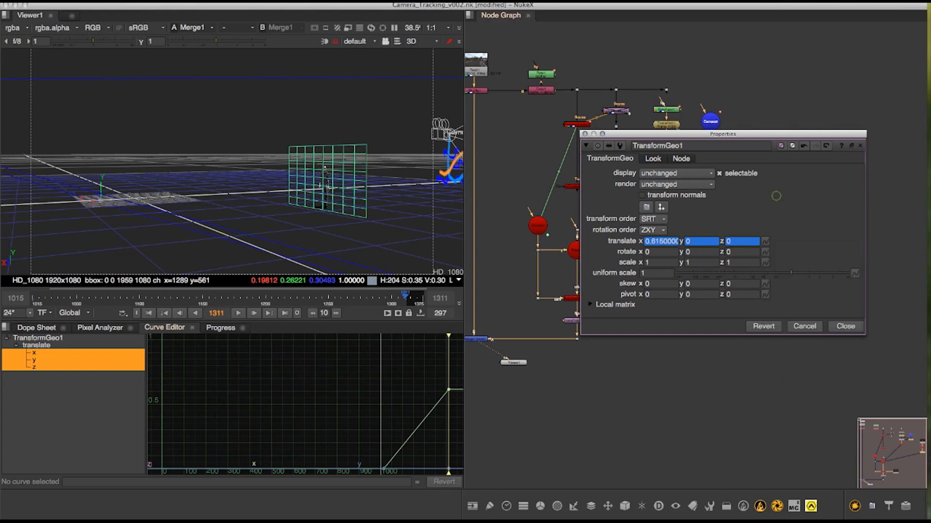
pyautogui.moveTo(405, 297); pyautogui.dragTo(76, 296)
pyautogui.click(148, 313)
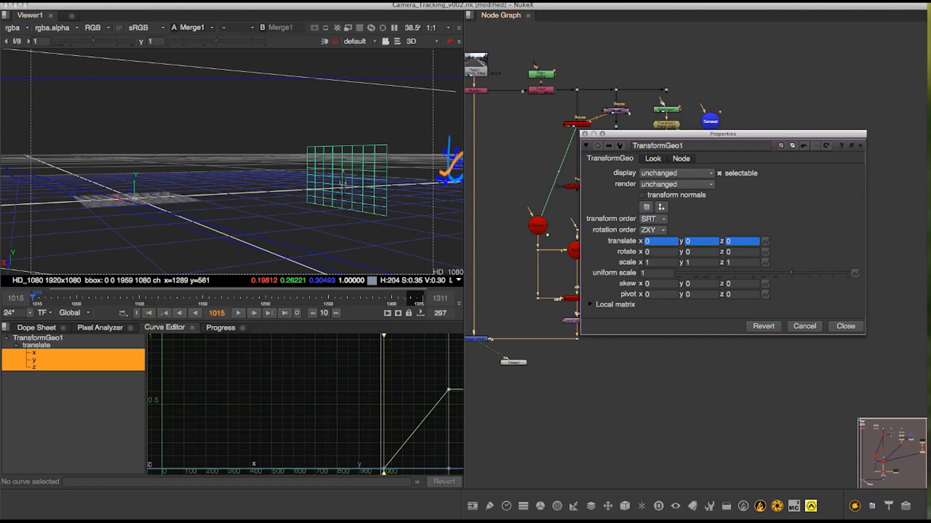
# - Examine the zombie card up close in the 3D view and the zombie over the street plate in the 2D view
pyautogui.keyDown('alt'); pyautogui.moveTo(352, 159); pyautogui.dragTo(272, 138); pyautogui.keyUp('alt')
pyautogui.scroll(10, 272, 138)
pyautogui.keyDown('alt'); pyautogui.moveTo(373, 73); pyautogui.dragTo(312, 81); pyautogui.keyUp('alt')
pyautogui.scroll(-5, 312, 80)
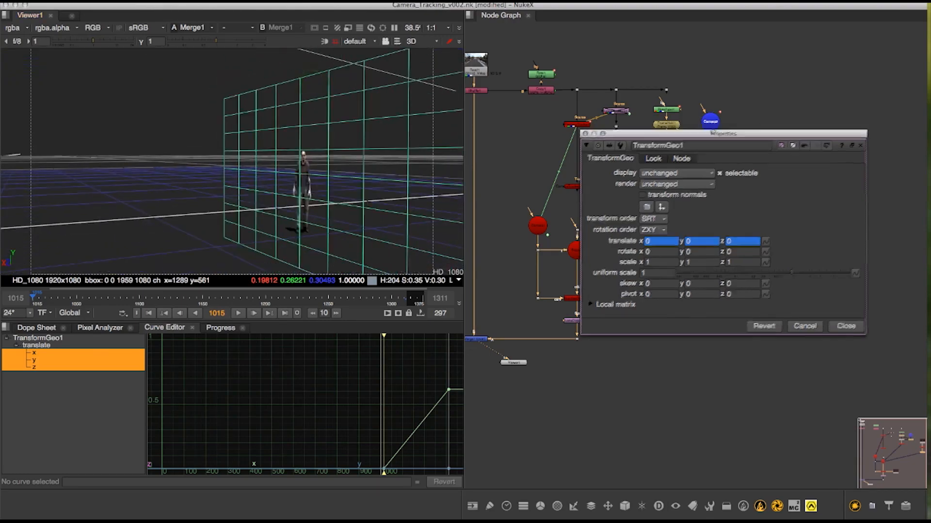
pyautogui.moveTo(654, 134); pyautogui.dragTo(725, 80)
pyautogui.scroll(-2, 577, 379)
pyautogui.keyDown('alt'); pyautogui.moveTo(577, 379); pyautogui.dragTo(613, 359); pyautogui.keyUp('alt')
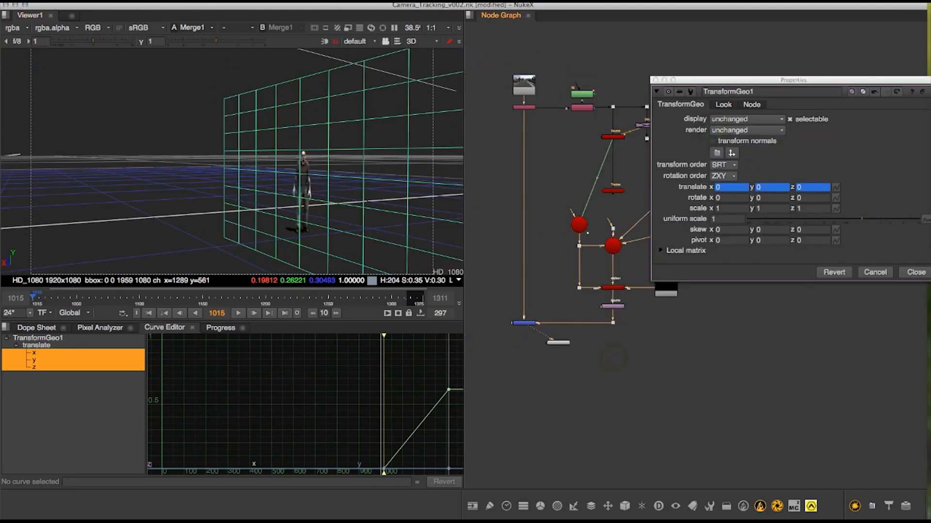
pyautogui.press('Tab')
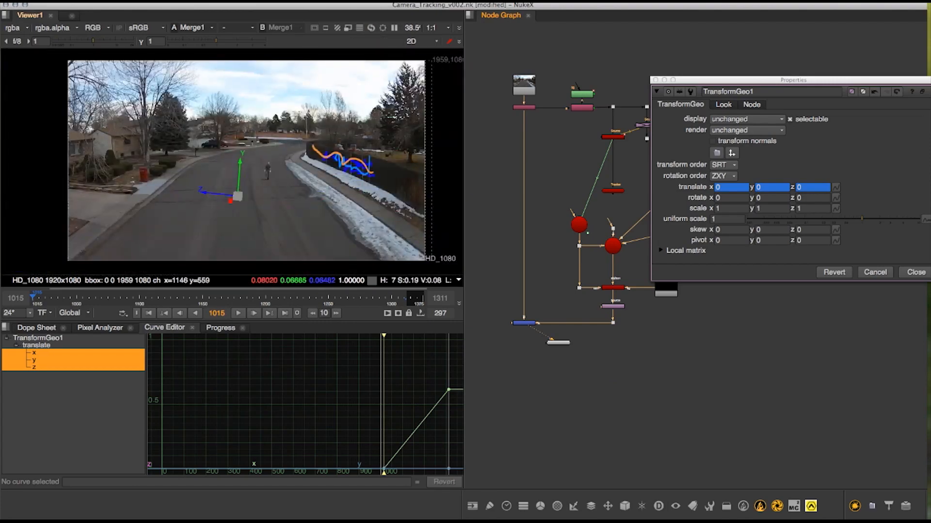
pyautogui.scroll(5, 290, 151)
pyautogui.scroll(3, 290, 151)
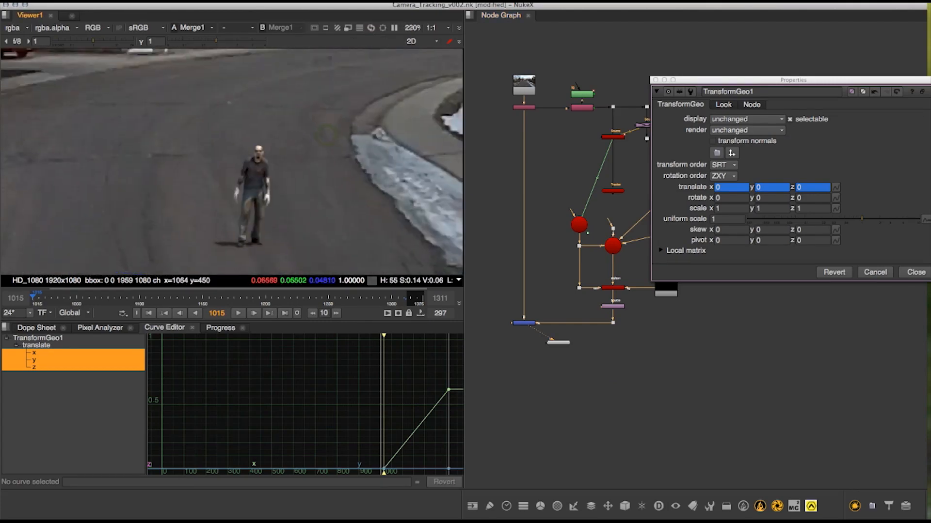
# - Try setting TransformGeo1's Y rotation to 90 and check the zombie's orientation over the street plate in the 2D view
pyautogui.click(864, 172)
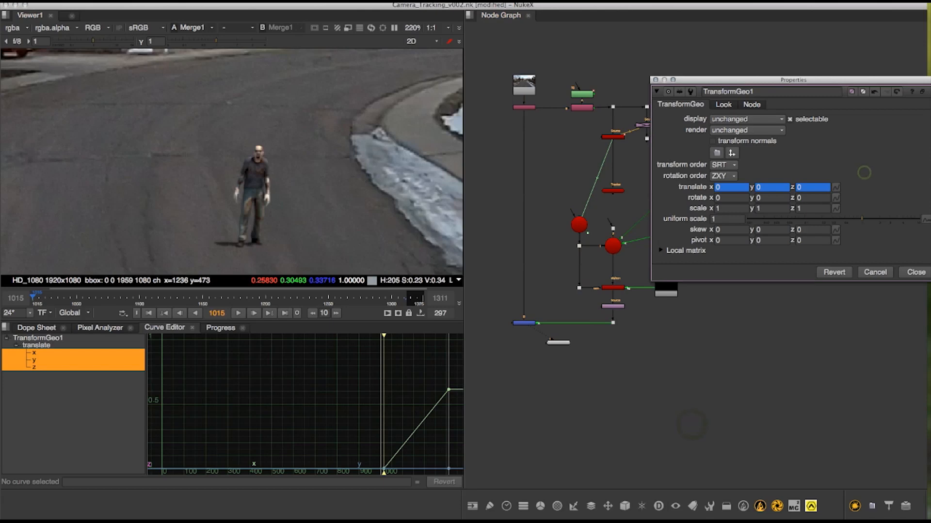
pyautogui.moveTo(693, 358); pyautogui.dragTo(653, 430, button='middle')
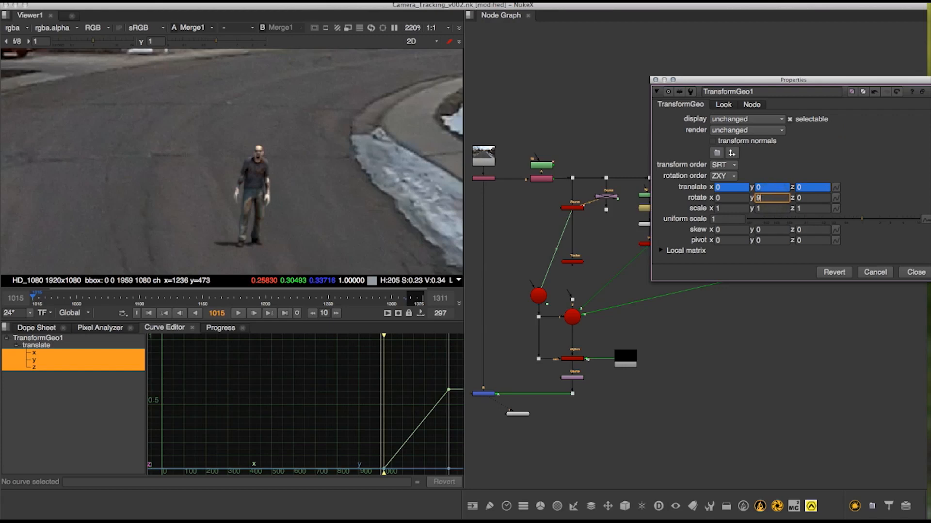
pyautogui.press('Return')
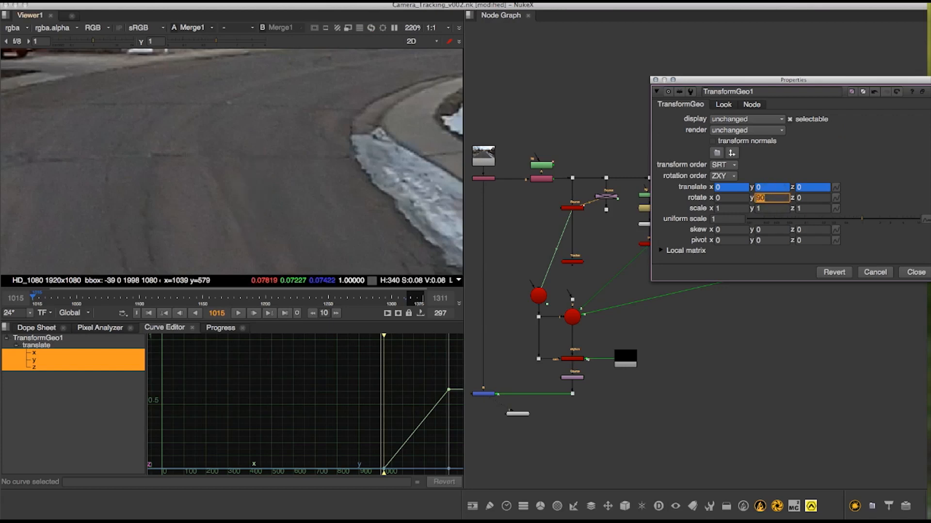
pyautogui.scroll(-5, 383, 104)
pyautogui.moveTo(340, 121); pyautogui.dragTo(309, 185, button='middle')
pyautogui.scroll(5, 310, 154)
pyautogui.scroll(5, 312, 151)
pyautogui.scroll(-4, 339, 150)
pyautogui.moveTo(359, 128); pyautogui.dragTo(341, 145, button='middle')
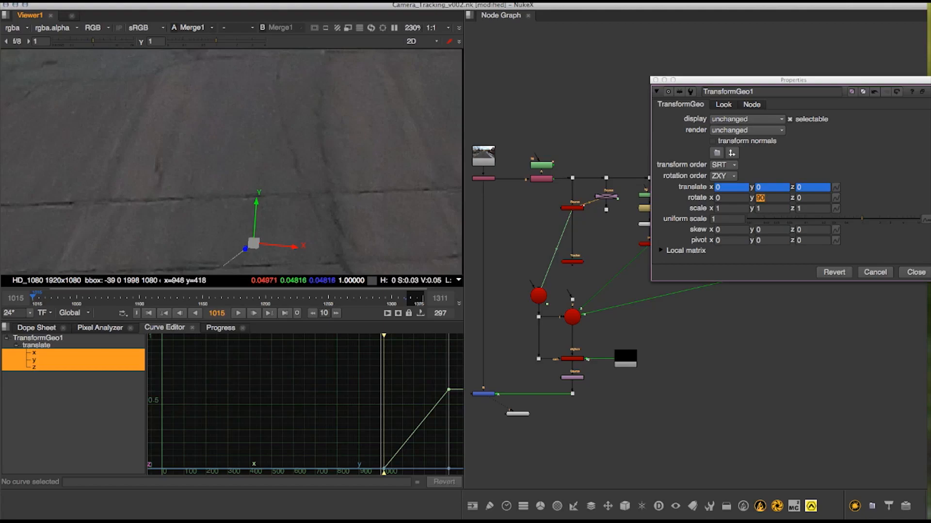
pyautogui.scroll(-3, 308, 137)
pyautogui.moveTo(308, 138); pyautogui.dragTo(310, 139, button='middle')
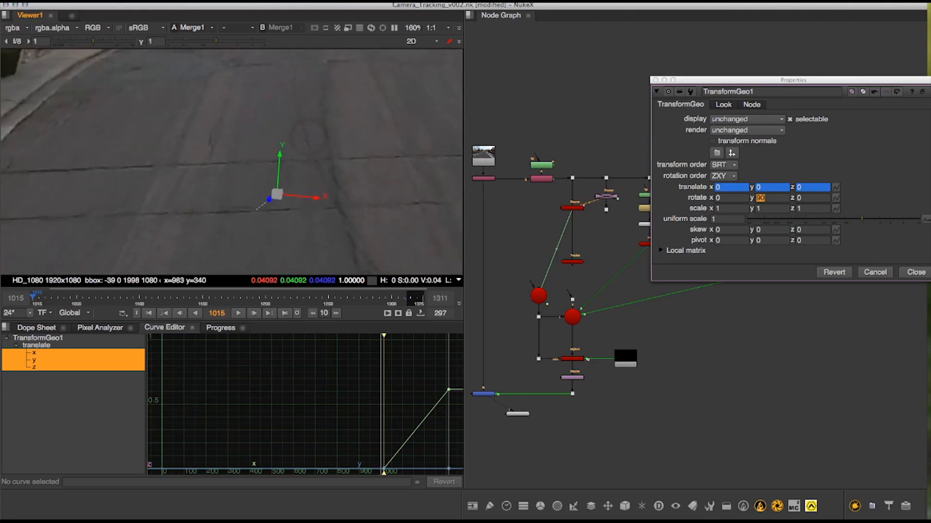
# - Inspect the rotated card in the 3D view and reset TransformGeo1's Y rotation to 0
pyautogui.press('Tab')
pyautogui.scroll(-3, 306, 160)
pyautogui.scroll(5, 305, 178)
pyautogui.scroll(-5, 293, 124)
pyautogui.moveTo(292, 124); pyautogui.dragTo(375, 127, button='middle')
pyautogui.rightClick(185, 162)
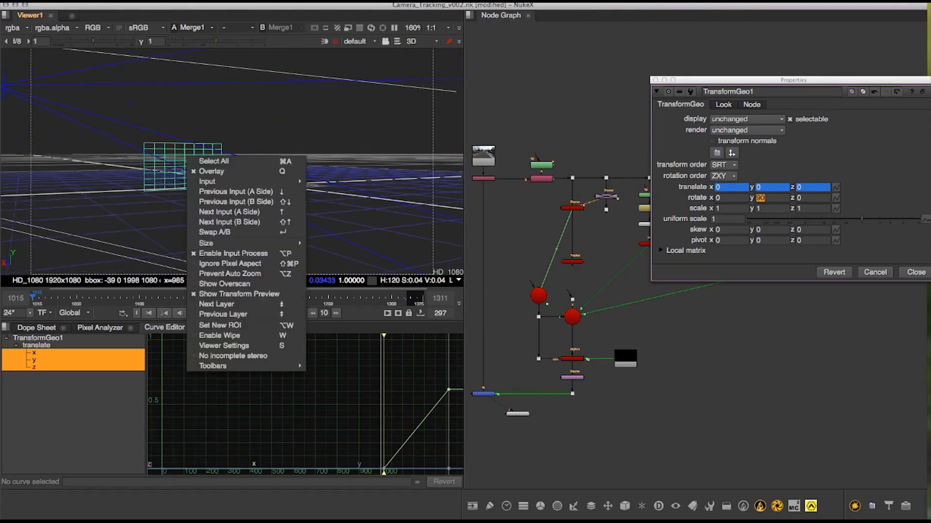
pyautogui.click(181, 165)
pyautogui.moveTo(179, 164)
pyautogui.keyDown('super'); pyautogui.mouseDown()
pyautogui.moveTo(197, 179)
pyautogui.moveTo(198, 152)
pyautogui.moveTo(187, 147)
pyautogui.moveTo(204, 169)
pyautogui.moveTo(190, 162)
pyautogui.mouseUp(); pyautogui.keyUp('super')
pyautogui.click(779, 198)
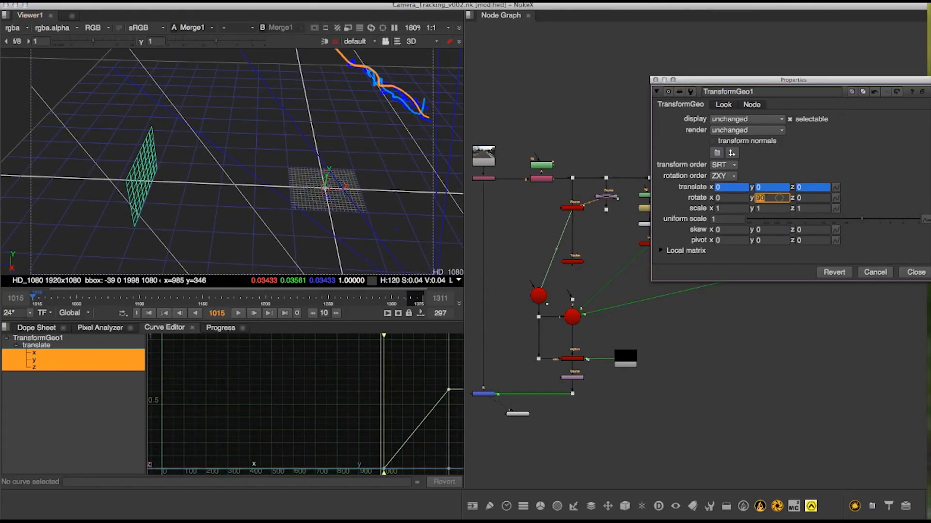
pyautogui.write('0')
pyautogui.press('Return')
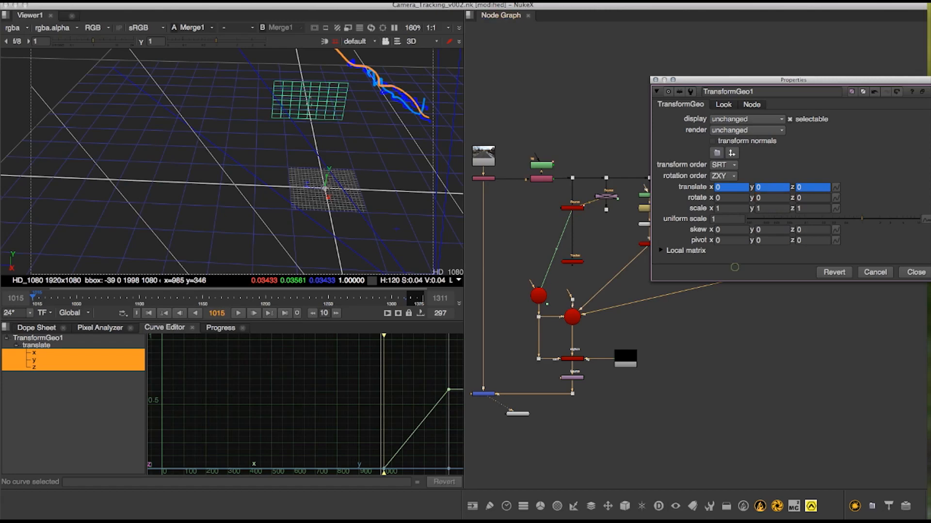
# - Collapse TransformGeo1's properties, expand those of Card2 and set the card's Y rotation to 90
pyautogui.click(656, 92)
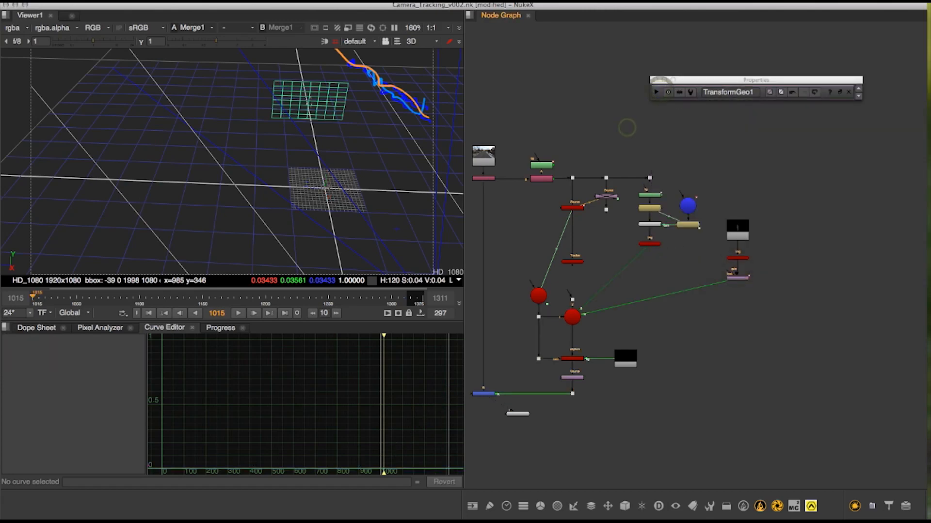
pyautogui.doubleClick(743, 258)
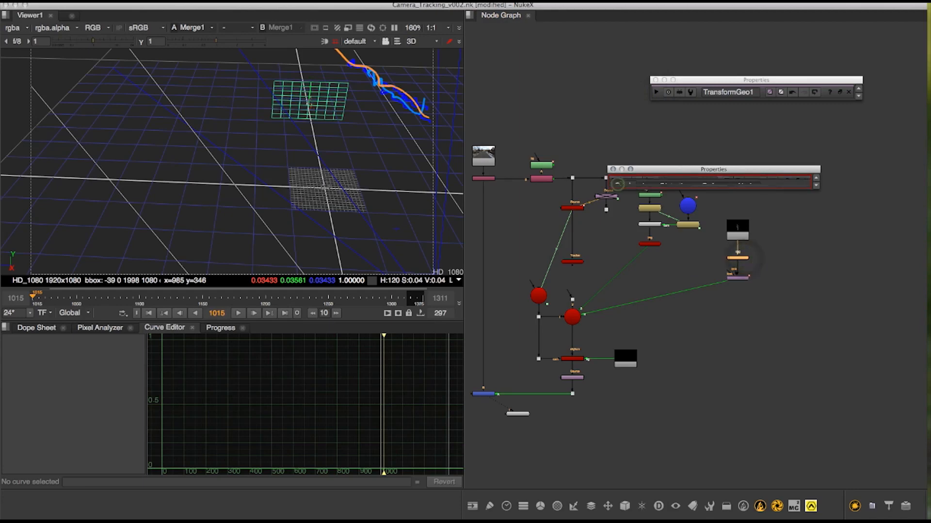
pyautogui.click(615, 181)
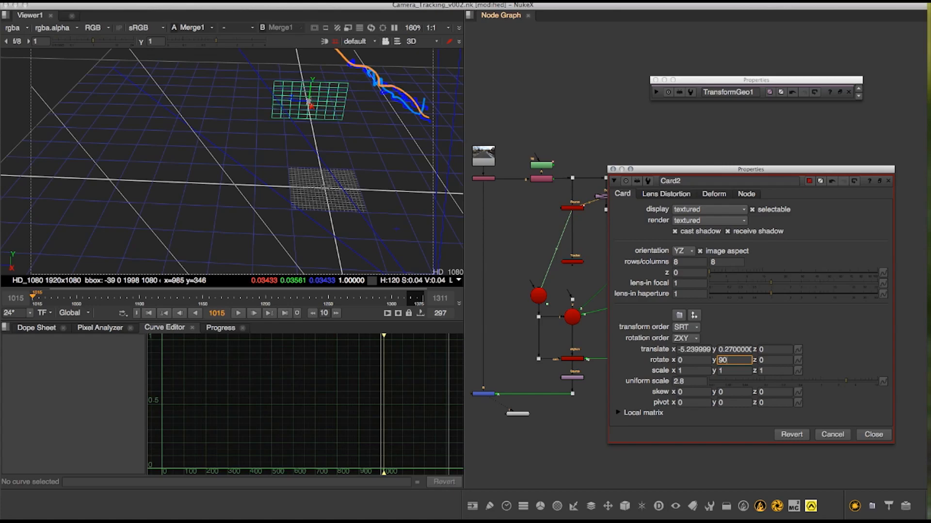
# - Set Card2's Y rotation to 90 and inspect the zombie card in the 2D composite
pyautogui.press('Return')
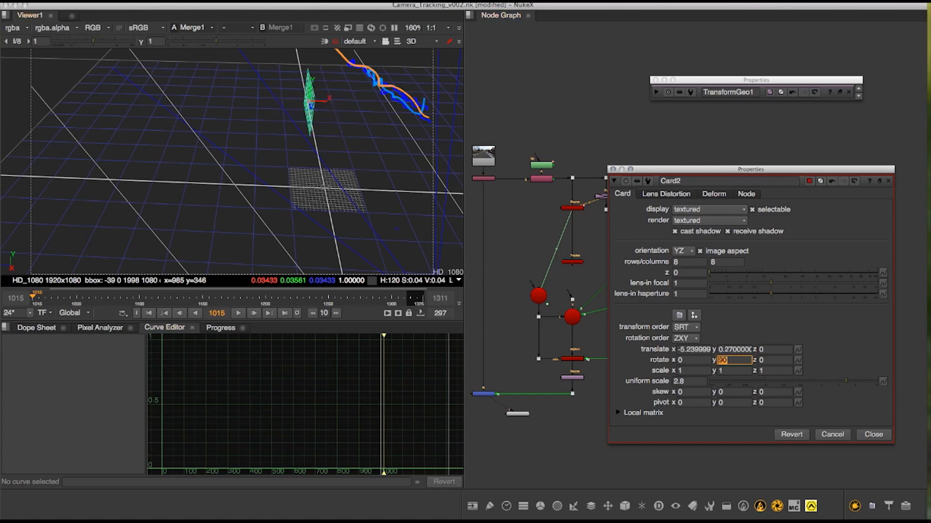
pyautogui.press('Tab')
pyautogui.press('Tab')
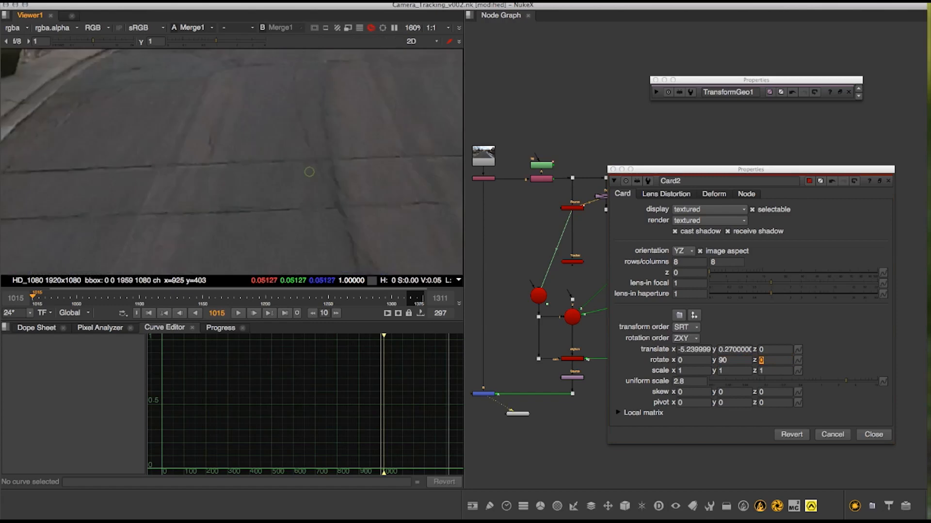
pyautogui.moveTo(412, 89); pyautogui.dragTo(372, 145, button='middle')
pyautogui.scroll(5, 338, 139)
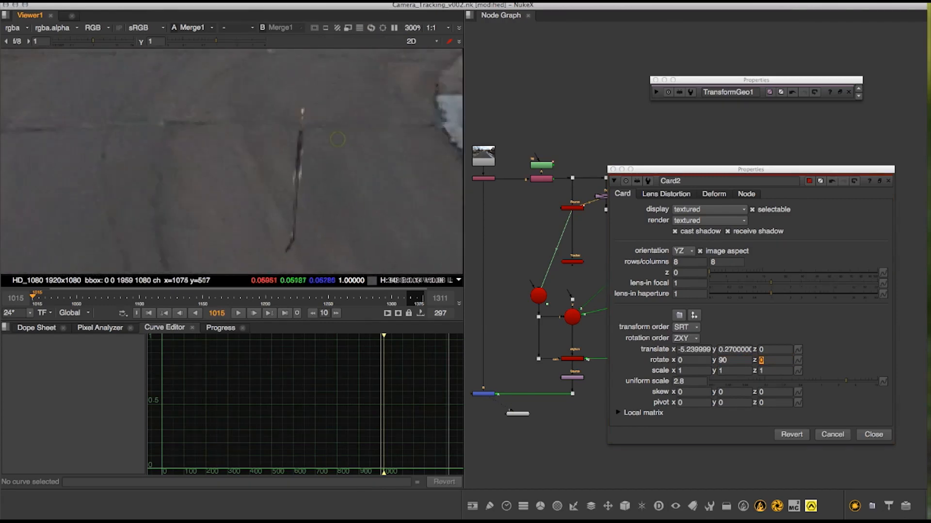
pyautogui.moveTo(318, 169); pyautogui.dragTo(320, 132, button='middle')
pyautogui.scroll(-5, 327, 131)
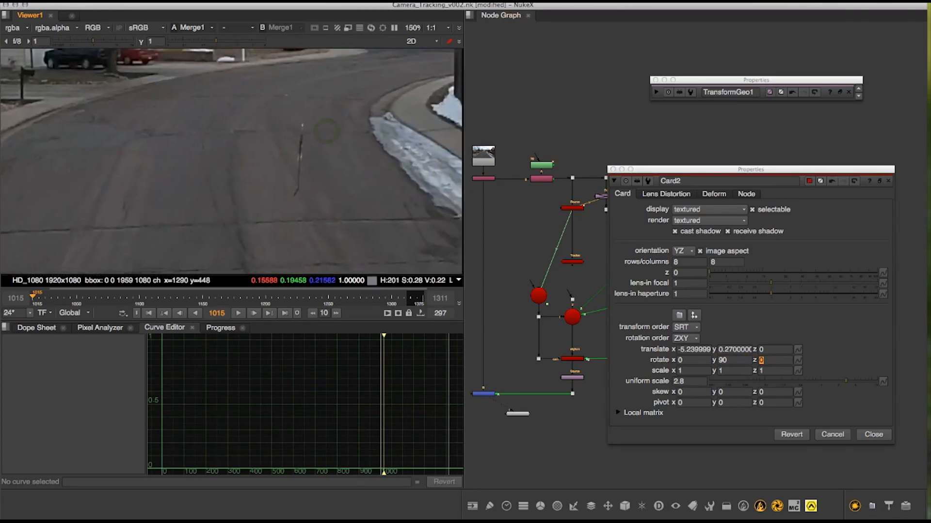
# - Try Card2's Y rotation at 45 and again at 90 degrees
pyautogui.click(745, 362)
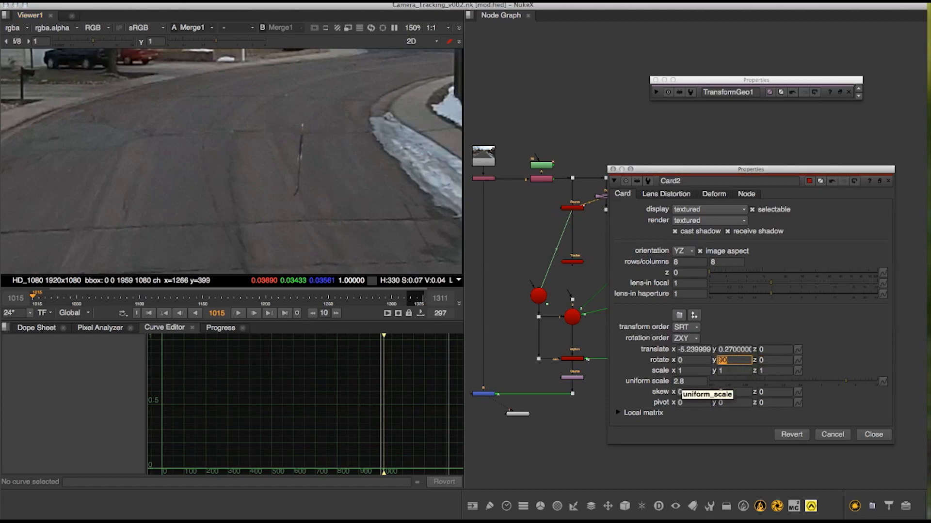
pyautogui.write('45')
pyautogui.press('Return')
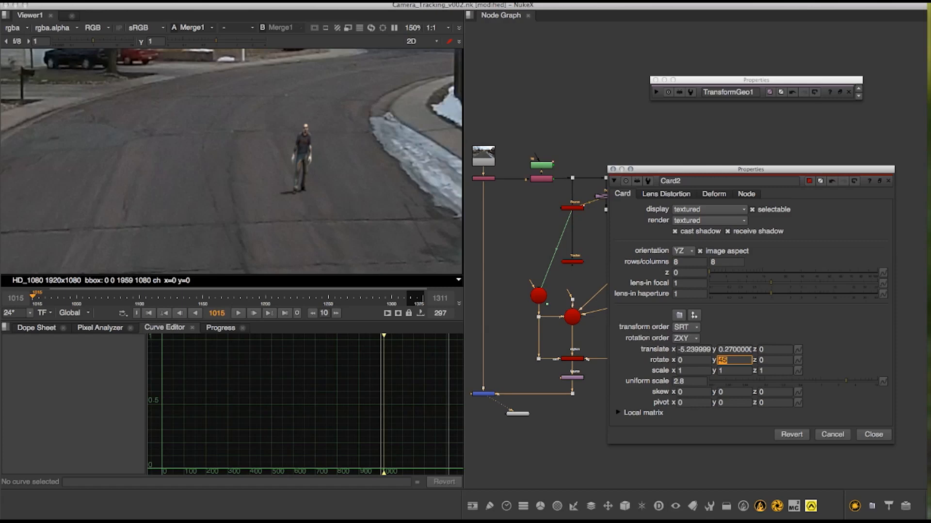
pyautogui.write('90')
pyautogui.press('Return')
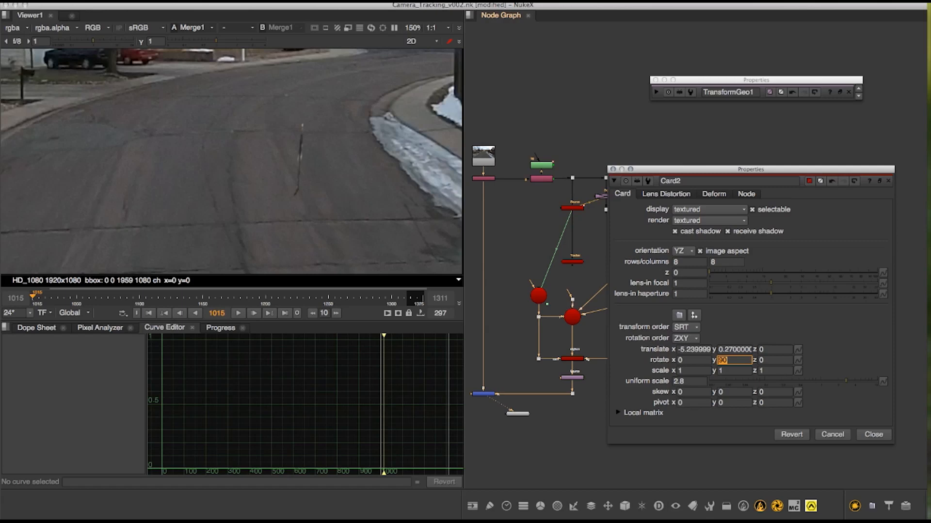
# - Set Card2's Y rotation to 0 and close its properties
pyautogui.press('Return')
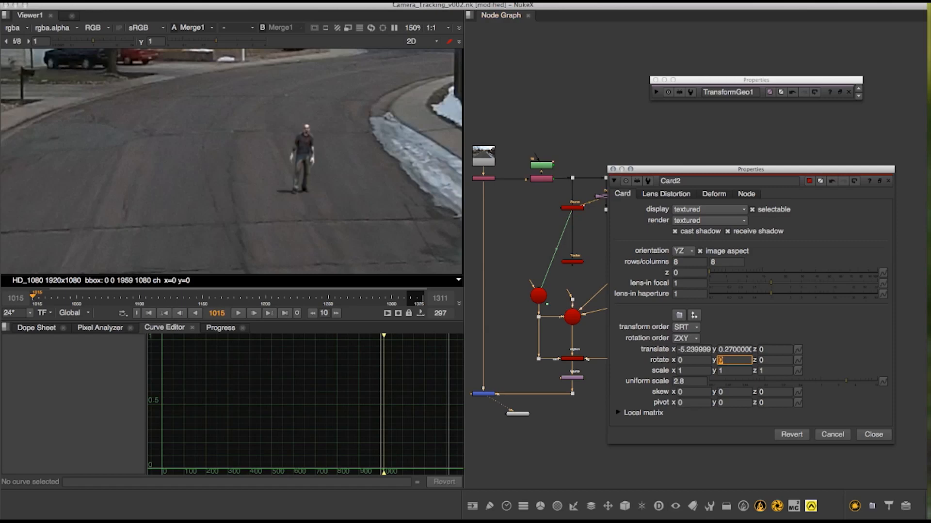
pyautogui.click(874, 434)
# - Connect TransformGeo1's look input to Camera1
pyautogui.scroll(5, 852, 343)
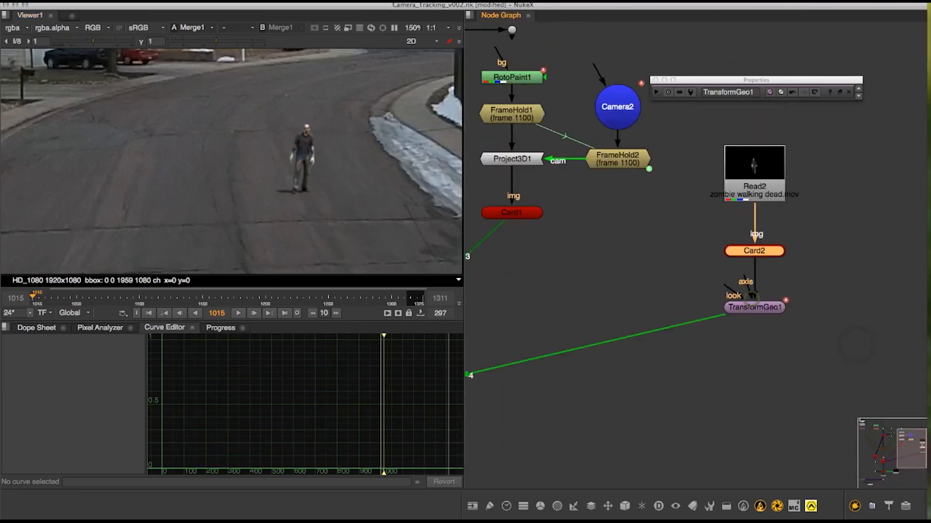
pyautogui.moveTo(748, 282); pyautogui.dragTo(729, 297)
pyautogui.moveTo(789, 273); pyautogui.dragTo(833, 261)
pyautogui.scroll(-5, 832, 260)
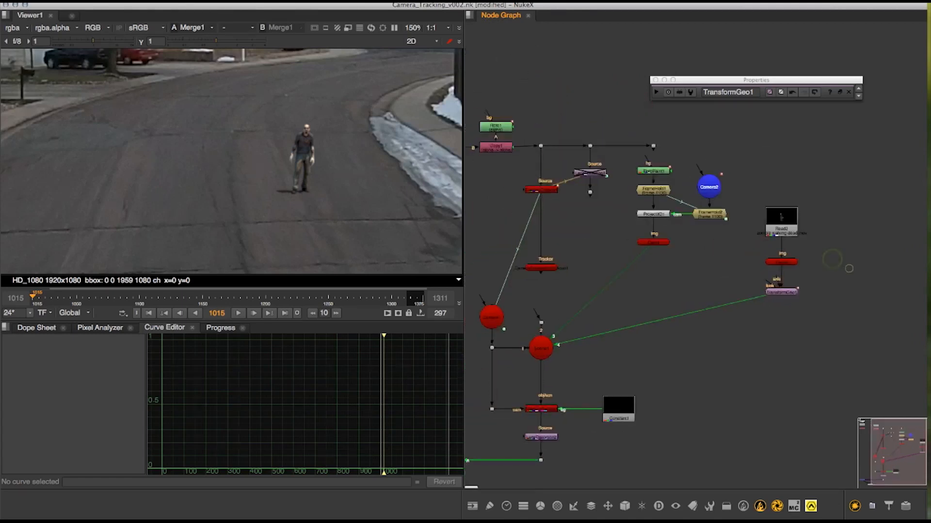
pyautogui.moveTo(849, 269); pyautogui.dragTo(865, 262, button='middle')
pyautogui.moveTo(753, 260); pyautogui.dragTo(507, 296)
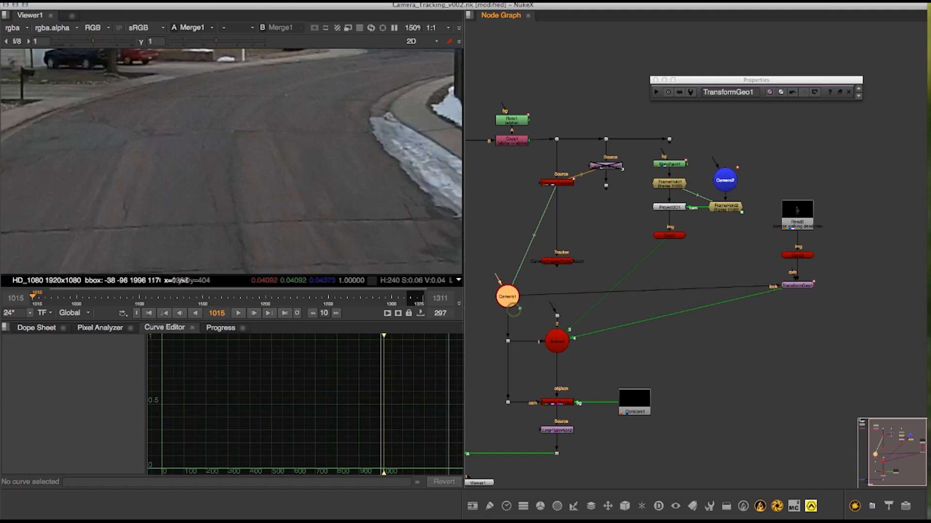
# - Examine the scene in the 3D view to find where the card sits relative to the camera
pyautogui.scroll(-6, 275, 189)
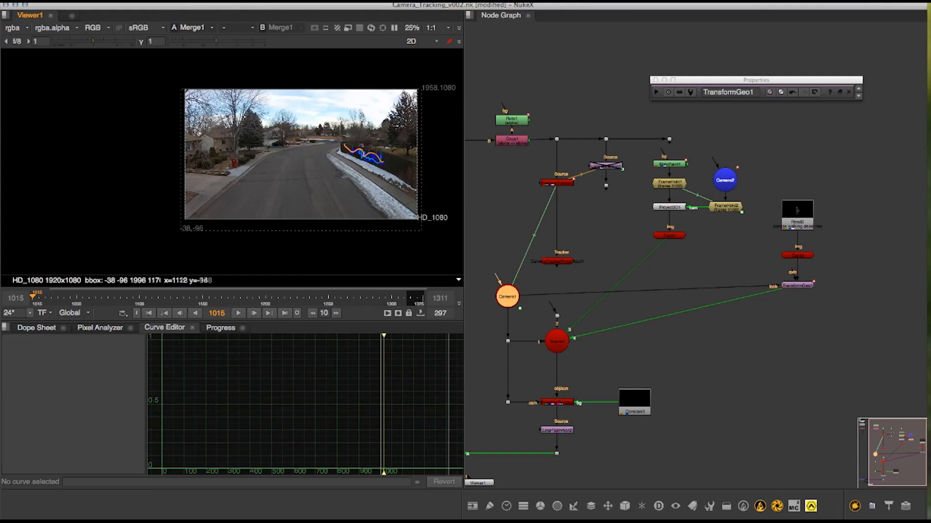
pyautogui.press('Tab')
pyautogui.scroll(-5, 318, 131)
pyautogui.keyDown('super'); pyautogui.moveTo(339, 130); pyautogui.dragTo(245, 143); pyautogui.keyUp('super')
pyautogui.scroll(2, 318, 133)
pyautogui.scroll(-8, 333, 195)
pyautogui.scroll(5, 332, 195)
pyautogui.scroll(4, 301, 141)
pyautogui.keyDown('alt'); pyautogui.moveTo(359, 121); pyautogui.dragTo(297, 144); pyautogui.keyUp('alt')
# - Disconnect TransformGeo1's look input from Camera1 and select Card2 for viewing in the 3D scene
pyautogui.click(678, 371)
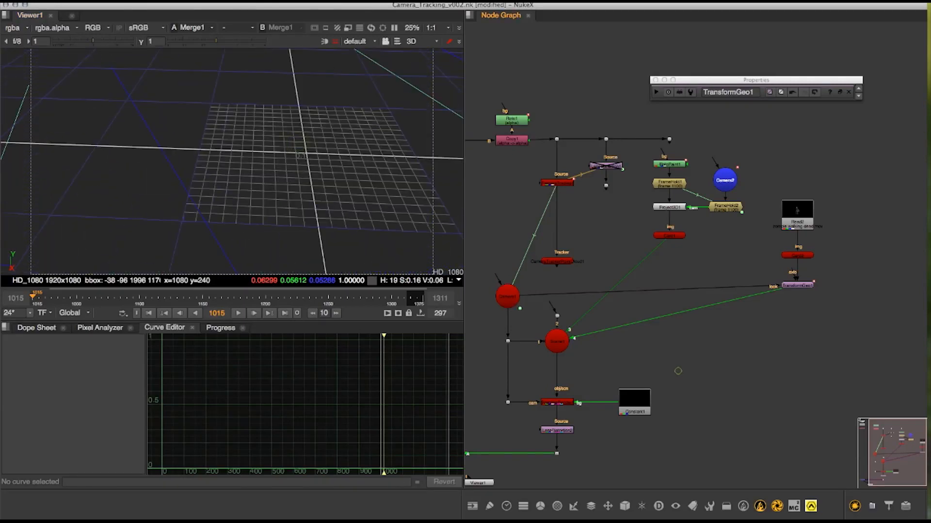
pyautogui.click(530, 296)
pyautogui.keyDown('alt'); pyautogui.moveTo(707, 275); pyautogui.dragTo(701, 245); pyautogui.keyUp('alt')
pyautogui.scroll(-6, 321, 122)
pyautogui.keyDown('alt'); pyautogui.moveTo(321, 122); pyautogui.dragTo(341, 261); pyautogui.keyUp('alt')
pyautogui.click(791, 226)
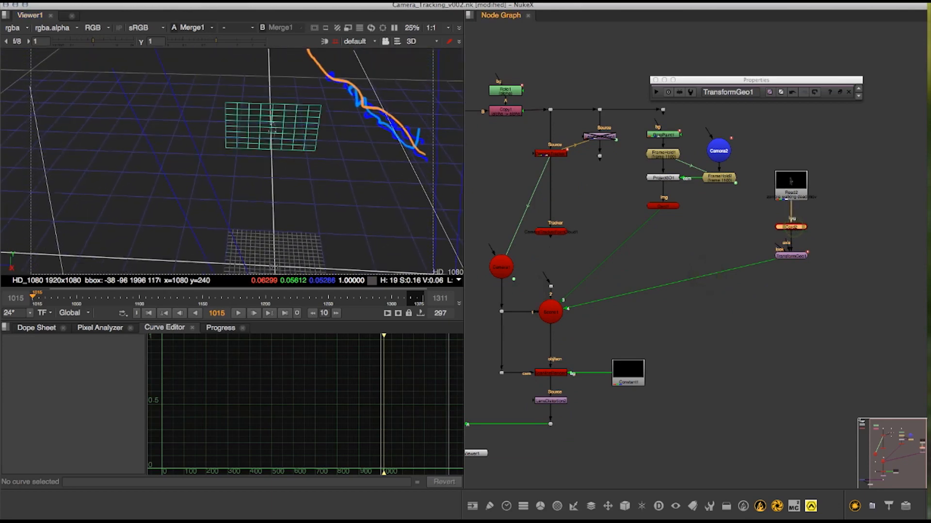
# - Reconnect TransformGeo1's look input to Camera1 and check the card's orientation in 3D
pyautogui.moveTo(777, 249); pyautogui.dragTo(502, 267)
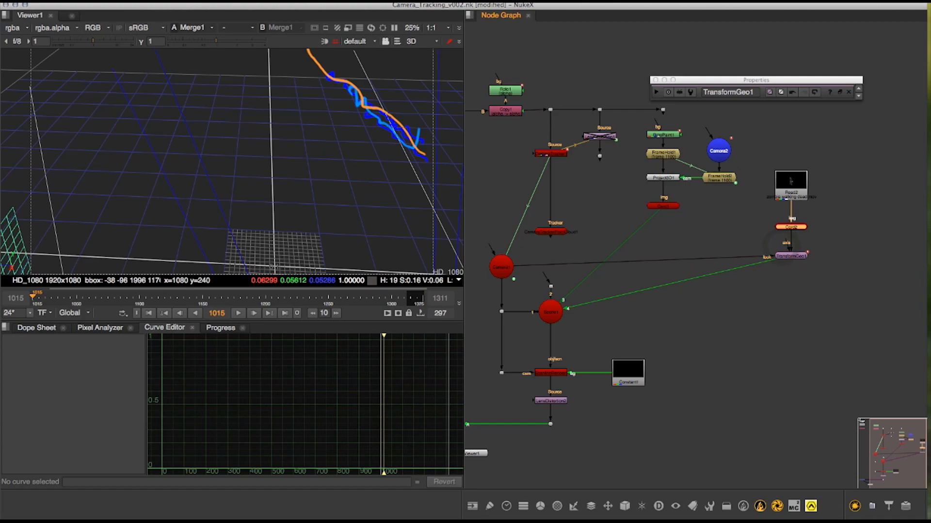
pyautogui.keyDown('ctrl'); pyautogui.moveTo(233, 174); pyautogui.dragTo(264, 132); pyautogui.keyUp('ctrl')
pyautogui.scroll(-4, 304, 137)
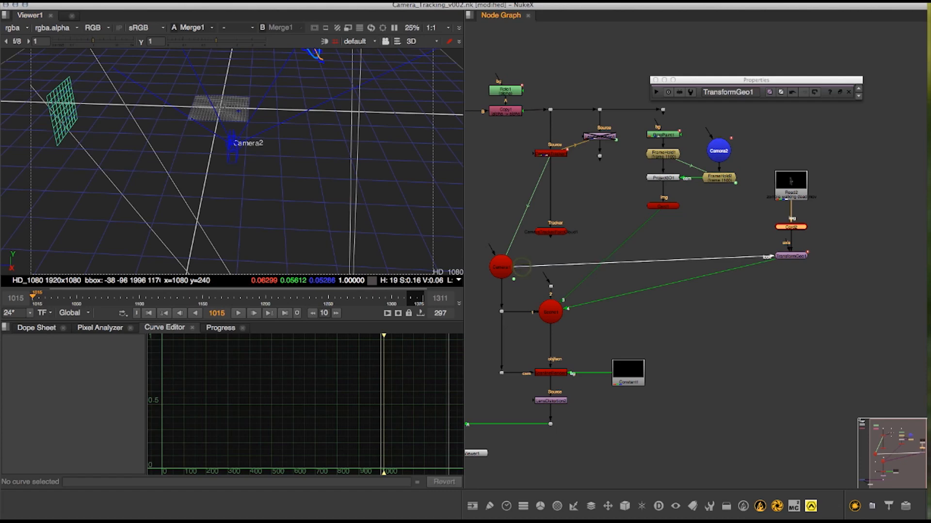
# - Detach the look input of TransformGeo1 from Camera1 and return the viewer to the 2D composite
pyautogui.moveTo(521, 264); pyautogui.dragTo(727, 249)
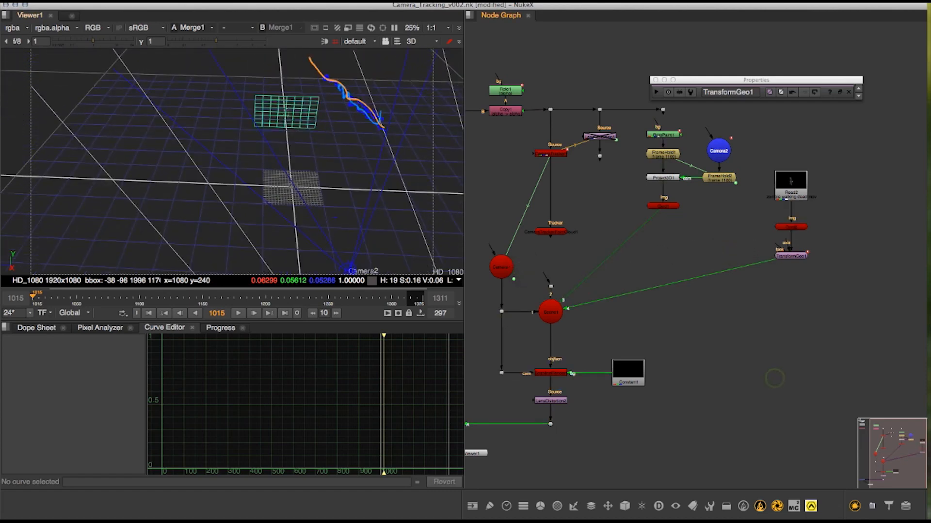
pyautogui.press('Tab')
pyautogui.scroll(5, 294, 153)
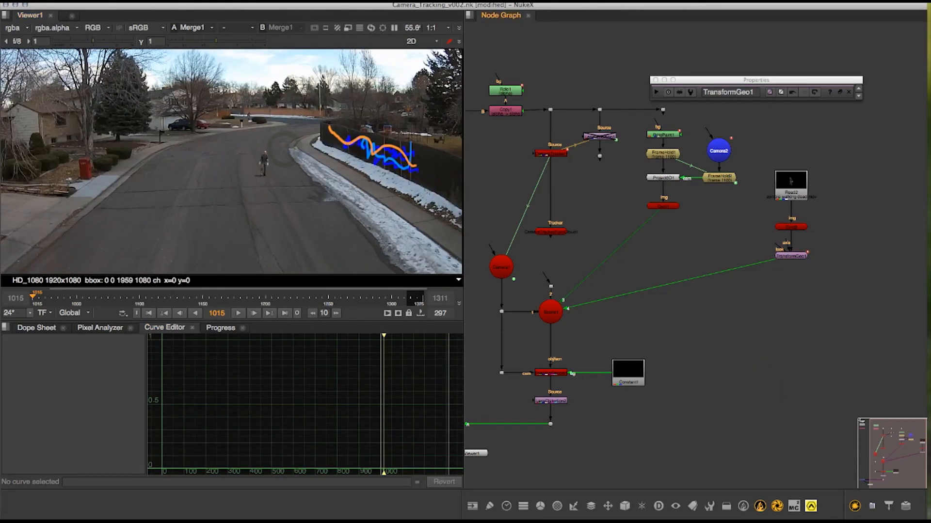
# - Add a second Scene node near the zombie card branch
pyautogui.moveTo(793, 304); pyautogui.dragTo(734, 293, button='middle')
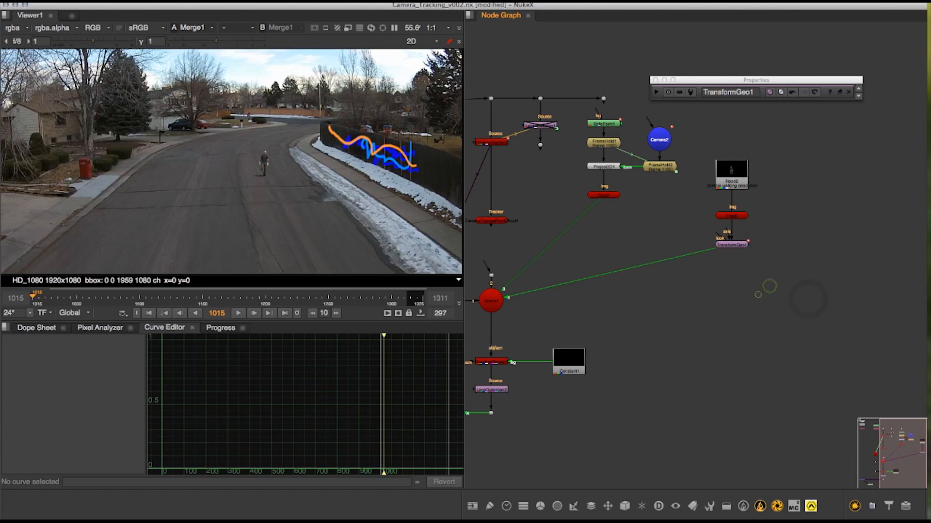
pyautogui.scroll(-2, 720, 272)
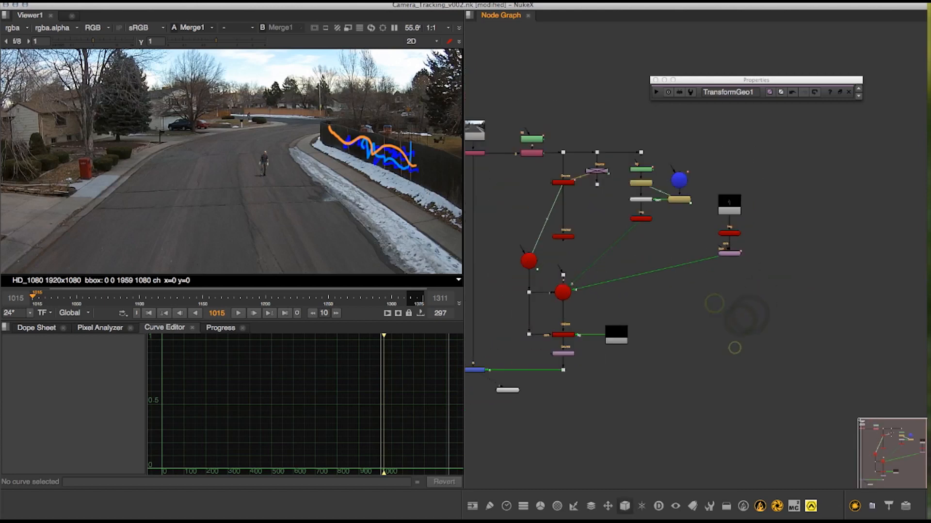
pyautogui.click(624, 506)
pyautogui.moveTo(650, 419)
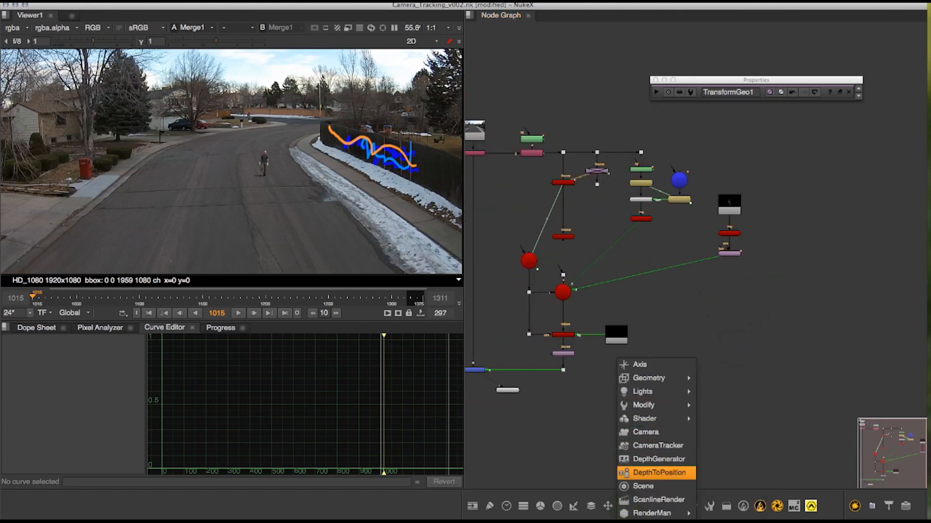
pyautogui.click(644, 486)
pyautogui.moveTo(730, 347); pyautogui.dragTo(731, 276)
# - Place Scene2 between TransformGeo1 and Scene1, aligned beneath TransformGeo1 and level with Scene1
pyautogui.moveTo(740, 279); pyautogui.dragTo(721, 331, button='middle')
pyautogui.click(704, 412)
pyautogui.scroll(5, 724, 304)
pyautogui.moveTo(704, 256); pyautogui.dragTo(704, 251)
pyautogui.moveTo(681, 234); pyautogui.dragTo(717, 254, button='middle')
pyautogui.scroll(-3, 716, 254)
pyautogui.moveTo(705, 164); pyautogui.dragTo(798, 286)
pyautogui.moveTo(742, 193); pyautogui.dragTo(742, 160)
pyautogui.moveTo(743, 299); pyautogui.dragTo(743, 321)
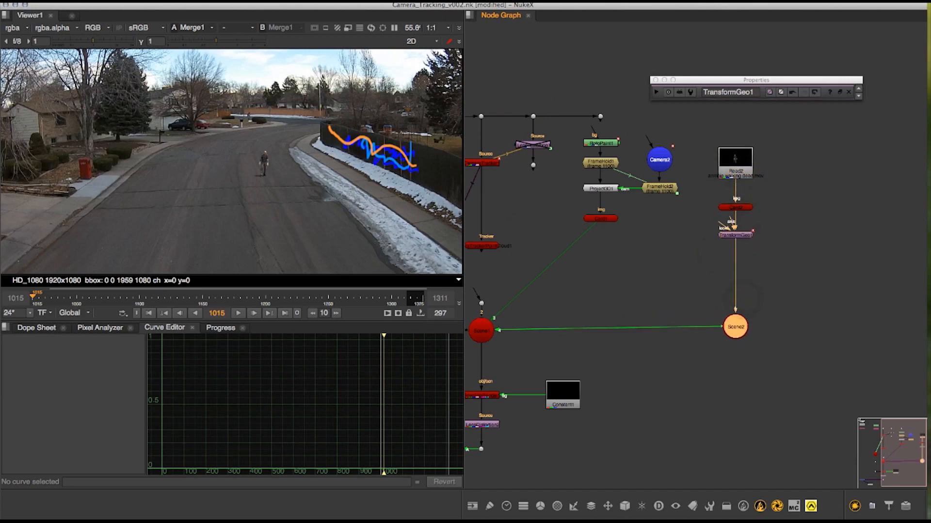
pyautogui.moveTo(743, 322); pyautogui.dragTo(753, 332, button='middle')
pyautogui.moveTo(753, 334); pyautogui.dragTo(754, 338)
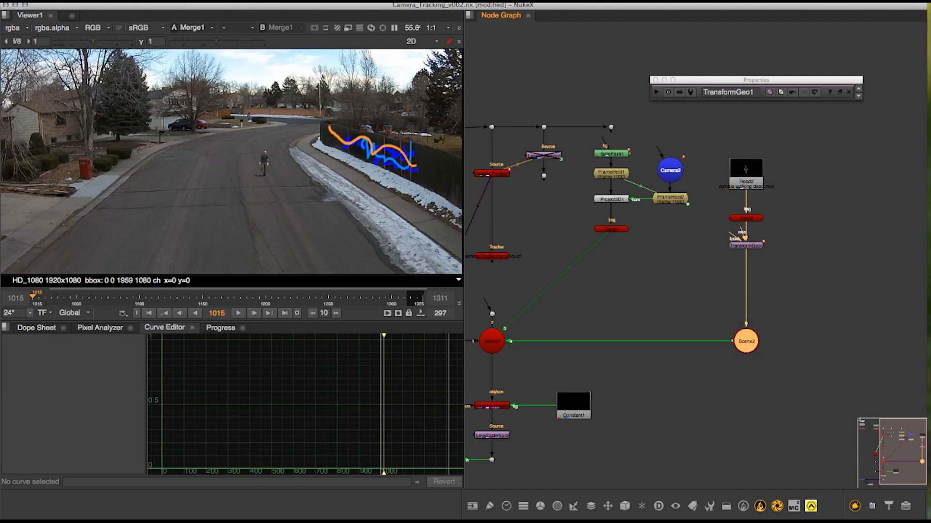
# - Check Scene2's properties and close them
pyautogui.moveTo(746, 341); pyautogui.dragTo(742, 326, button='middle')
pyautogui.doubleClick(742, 327)
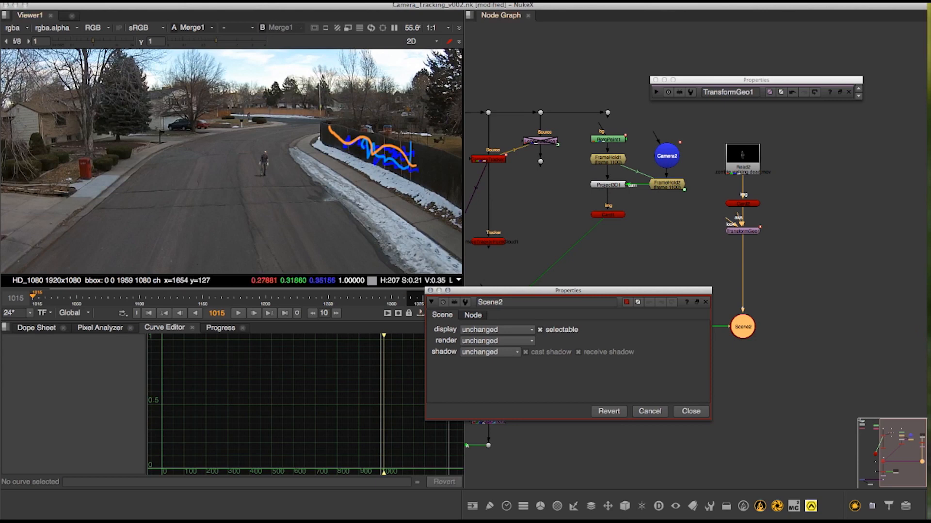
pyautogui.click(697, 414)
# - Move TransformGeo1 downstream of Scene2 so that Card2 feeds Scene2 and TransformGeo1 feeds Scene1
pyautogui.moveTo(694, 260); pyautogui.dragTo(656, 288, button='middle')
pyautogui.click(656, 288)
pyautogui.moveTo(699, 262); pyautogui.dragTo(789, 299)
pyautogui.click(712, 261)
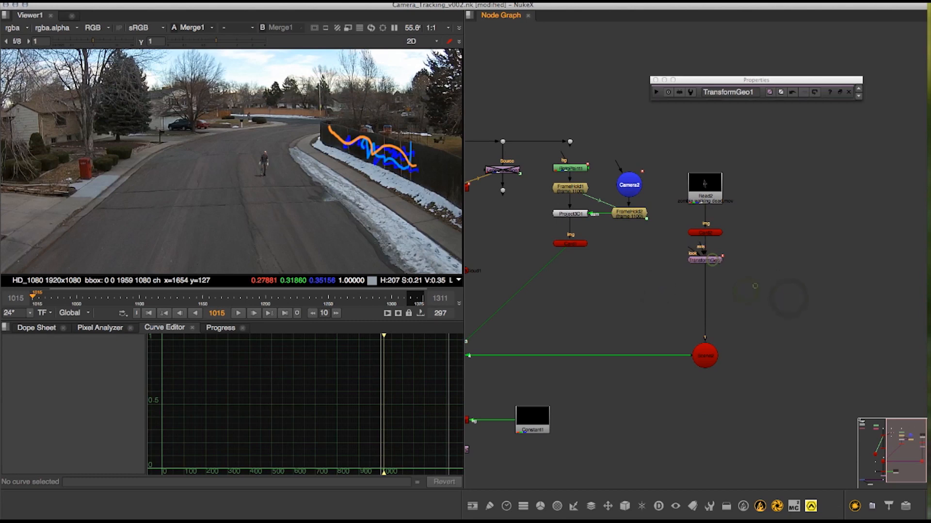
pyautogui.moveTo(771, 301); pyautogui.dragTo(669, 228)
pyautogui.click(840, 300)
pyautogui.moveTo(718, 262); pyautogui.dragTo(718, 390)
pyautogui.moveTo(716, 353); pyautogui.dragTo(715, 320)
pyautogui.moveTo(713, 390); pyautogui.dragTo(712, 356)
pyautogui.moveTo(709, 324); pyautogui.dragTo(710, 310)
pyautogui.click(743, 302)
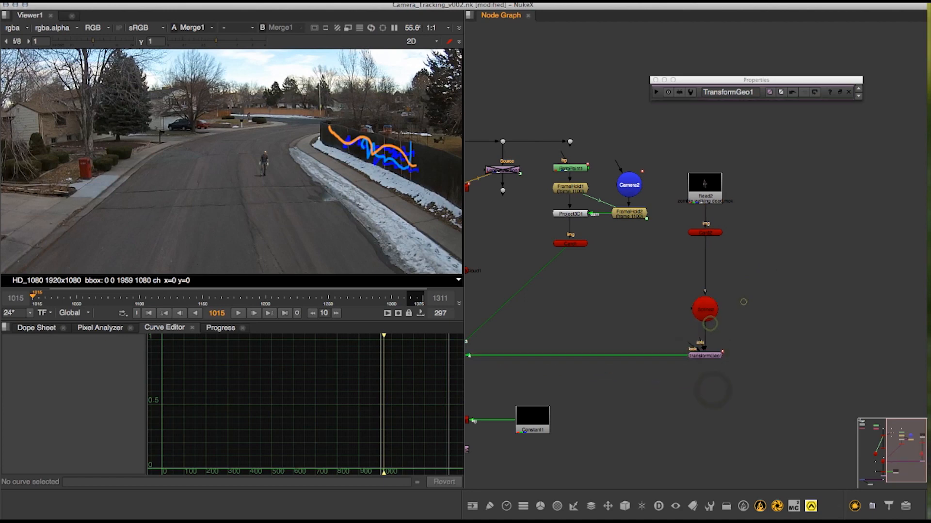
# - Lower Card2 in the branch and paste two copies of it alongside
pyautogui.moveTo(717, 234); pyautogui.dragTo(717, 254)
pyautogui.click(800, 255)
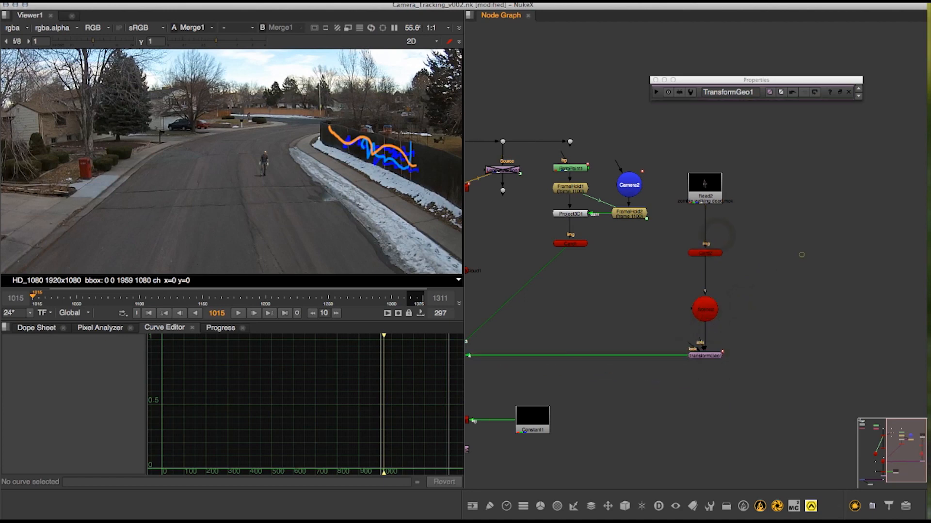
pyautogui.press('super+v')
pyautogui.moveTo(799, 253); pyautogui.dragTo(758, 253)
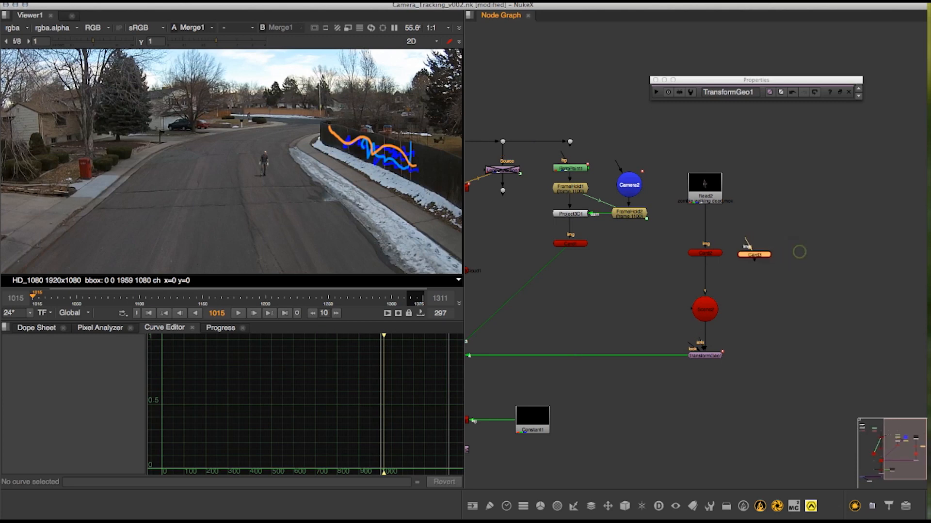
pyautogui.click(785, 225)
pyautogui.press('super+v')
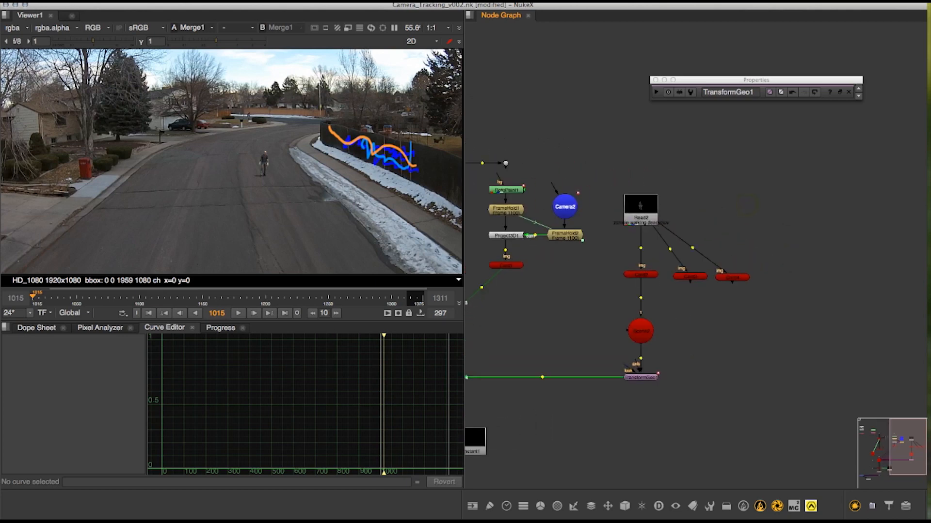
# - Paste two more card copies and connect the copied cards' img inputs to Read2
pyautogui.moveTo(693, 203); pyautogui.dragTo(716, 149)
pyautogui.click(739, 190)
pyautogui.scroll(-3, 659, 212)
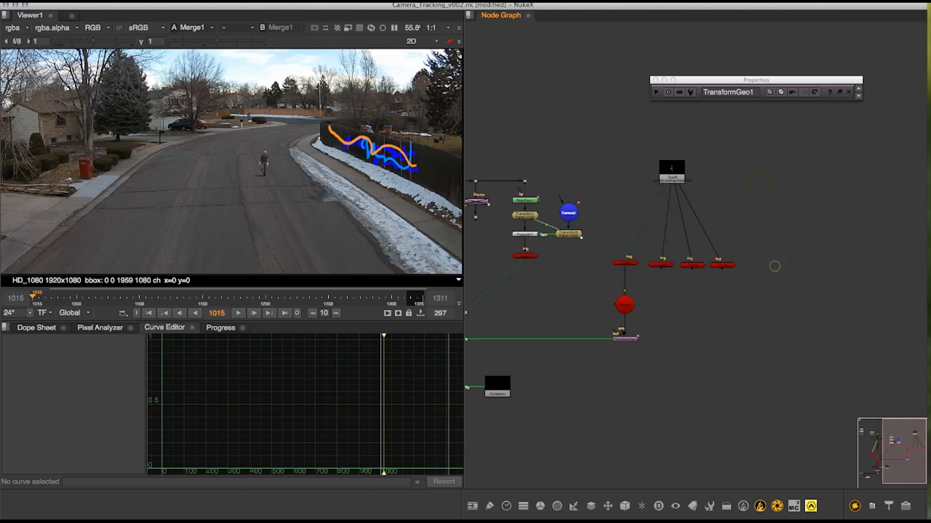
pyautogui.press('super+v')
pyautogui.moveTo(757, 260); pyautogui.dragTo(691, 171)
pyautogui.click(726, 184)
pyautogui.moveTo(727, 185); pyautogui.dragTo(743, 151, button='middle')
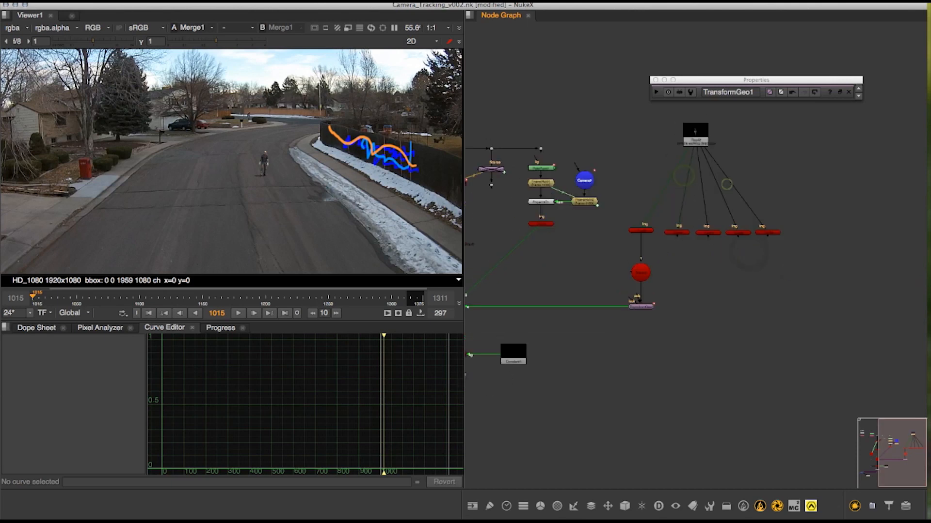
# - Connect the four copied cards to Scene2 and centre Scene2 and TransformGeo1 beneath the row of cards
pyautogui.moveTo(713, 240); pyautogui.dragTo(708, 236)
pyautogui.click(742, 234)
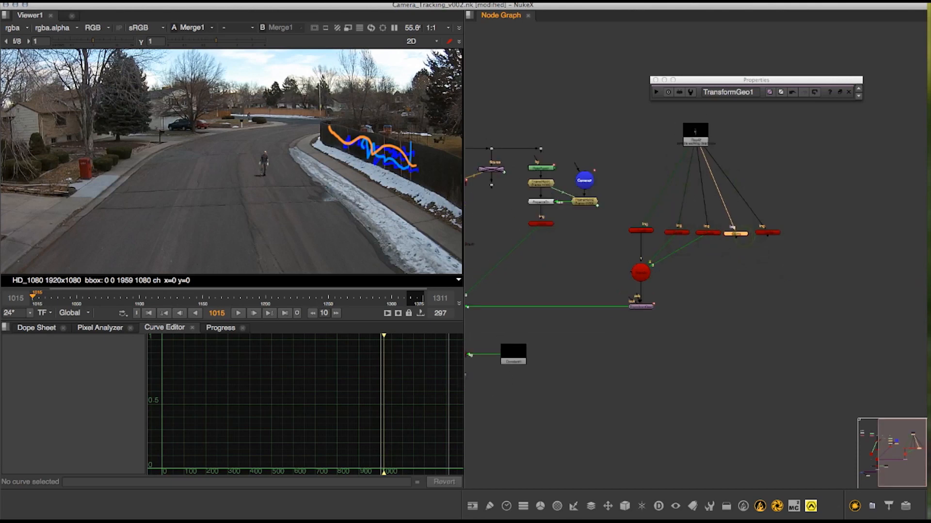
pyautogui.moveTo(614, 268); pyautogui.dragTo(682, 331)
pyautogui.moveTo(647, 271); pyautogui.dragTo(715, 271)
pyautogui.click(761, 270)
pyautogui.click(715, 307)
pyautogui.moveTo(730, 248); pyautogui.dragTo(711, 270)
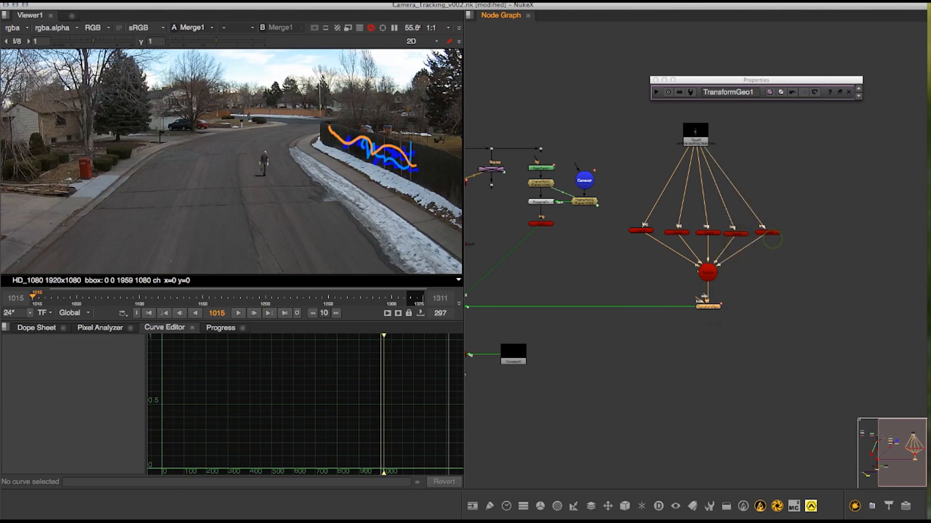
pyautogui.click(765, 270)
# - Offset Card3 sideways from the original zombie to about 0.875 on translate Z
pyautogui.scroll(3, 716, 221)
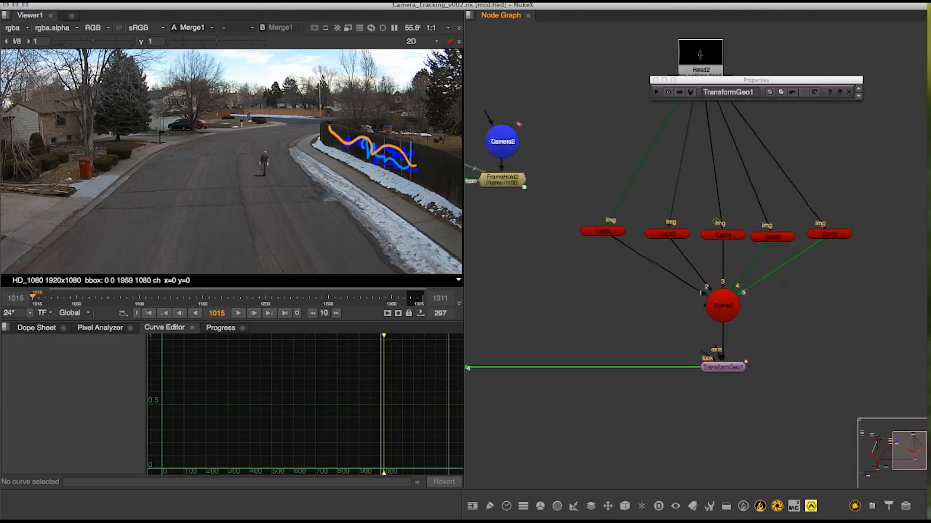
pyautogui.doubleClick(663, 246)
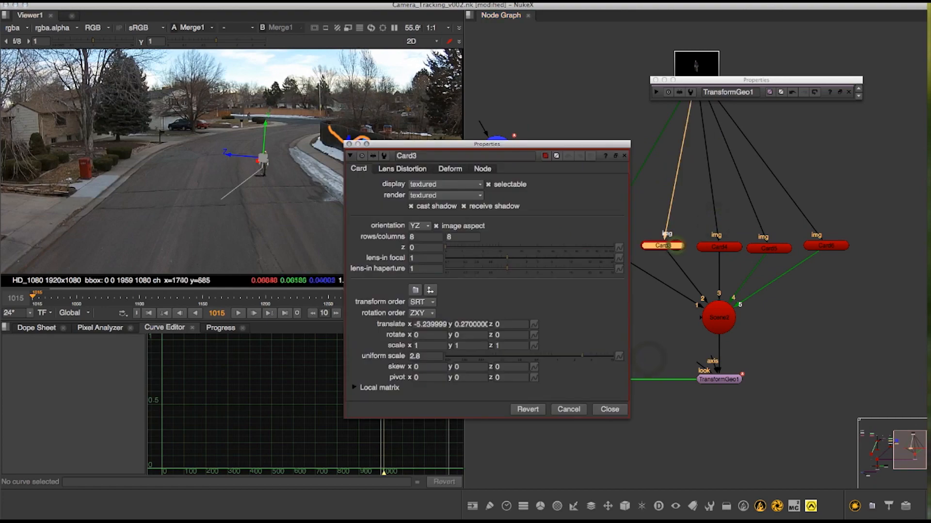
pyautogui.moveTo(478, 143); pyautogui.dragTo(611, 138)
pyautogui.scroll(3, 246, 124)
pyautogui.moveTo(246, 125); pyautogui.dragTo(245, 136, button='middle')
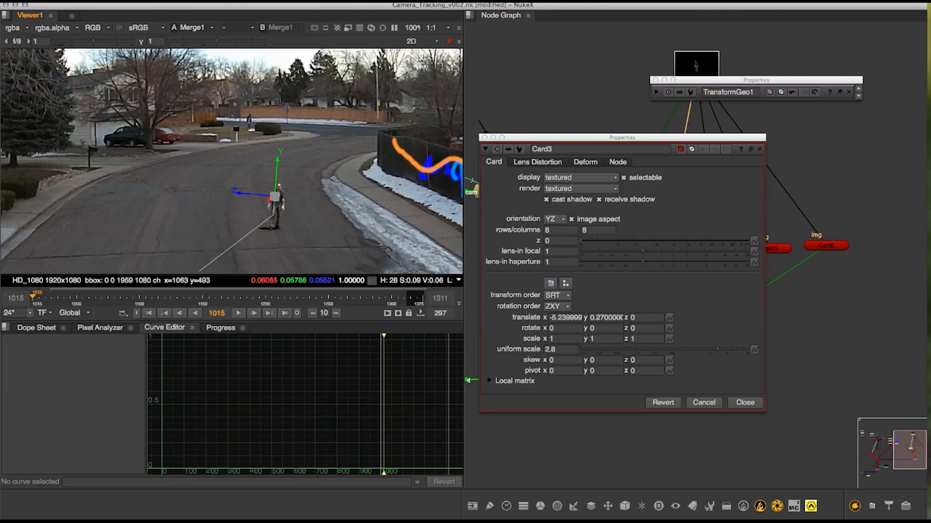
pyautogui.moveTo(239, 193); pyautogui.dragTo(178, 187)
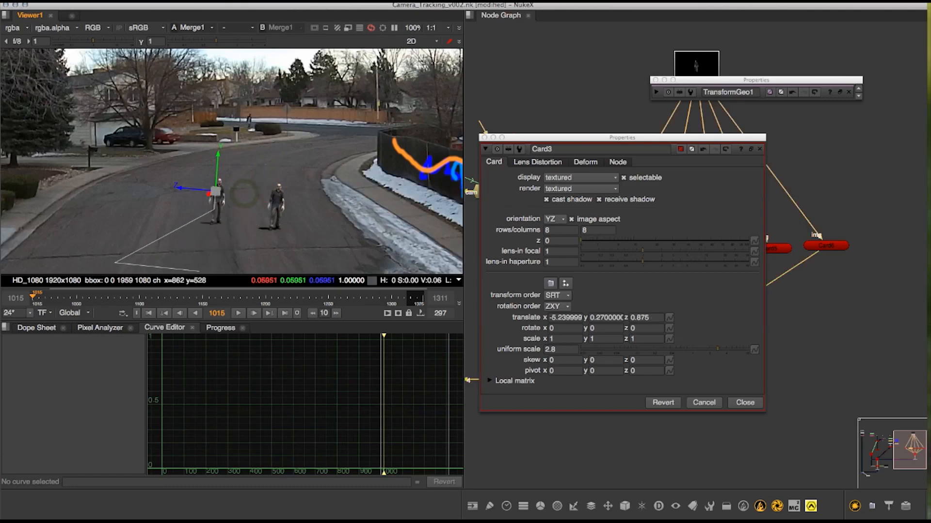
pyautogui.click(757, 402)
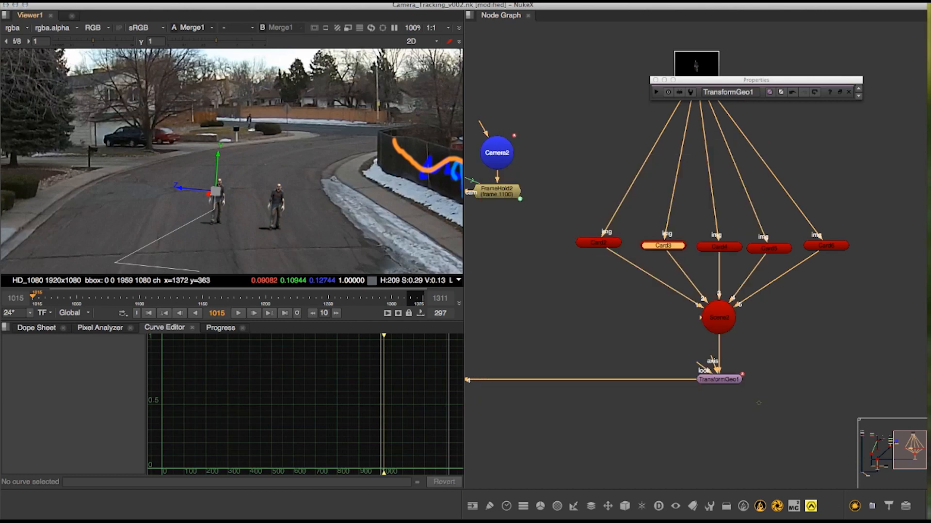
# - Push Card4 farther up the street by lowering its translate X in whole units
pyautogui.doubleClick(719, 245)
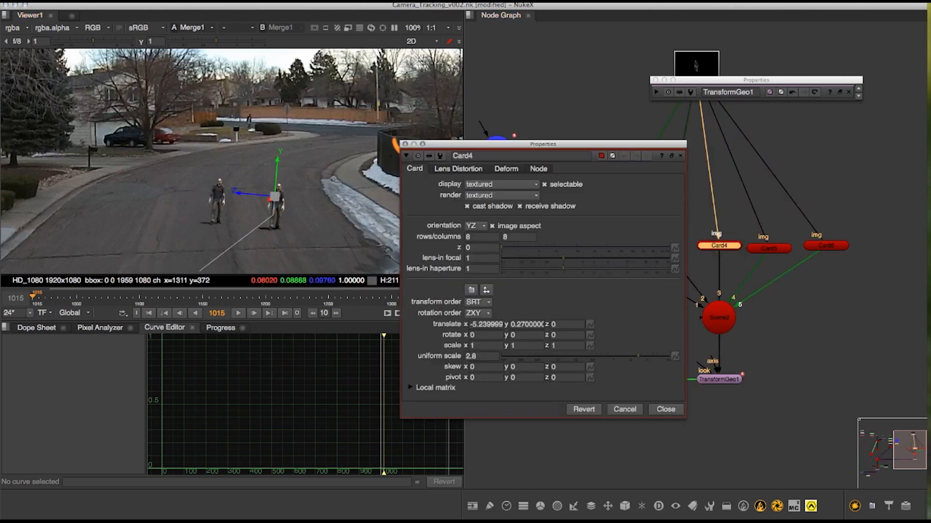
pyautogui.press('Down')
pyautogui.press('Down')
pyautogui.press('Down')
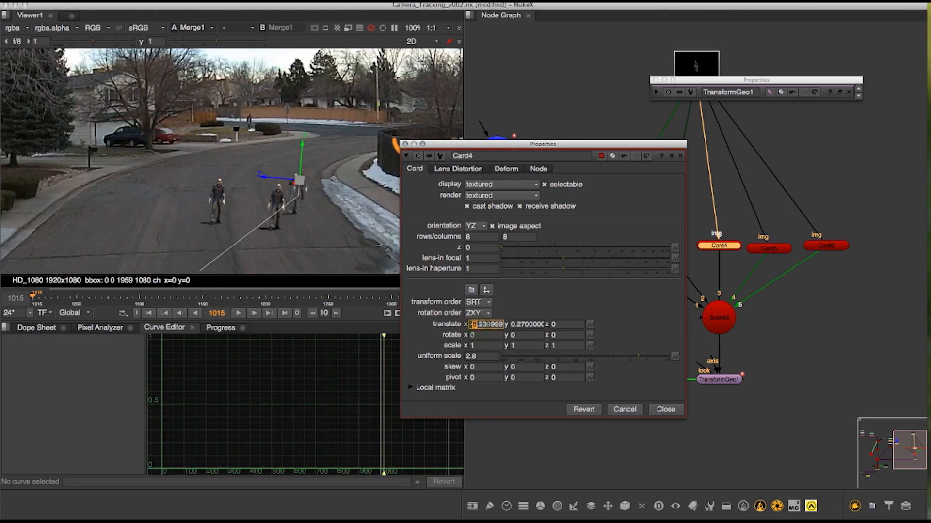
pyautogui.click(665, 410)
# - Reposition Card5 with translate Z at 2 and translate X at about -4.24
pyautogui.moveTo(839, 350); pyautogui.dragTo(764, 334, button='middle')
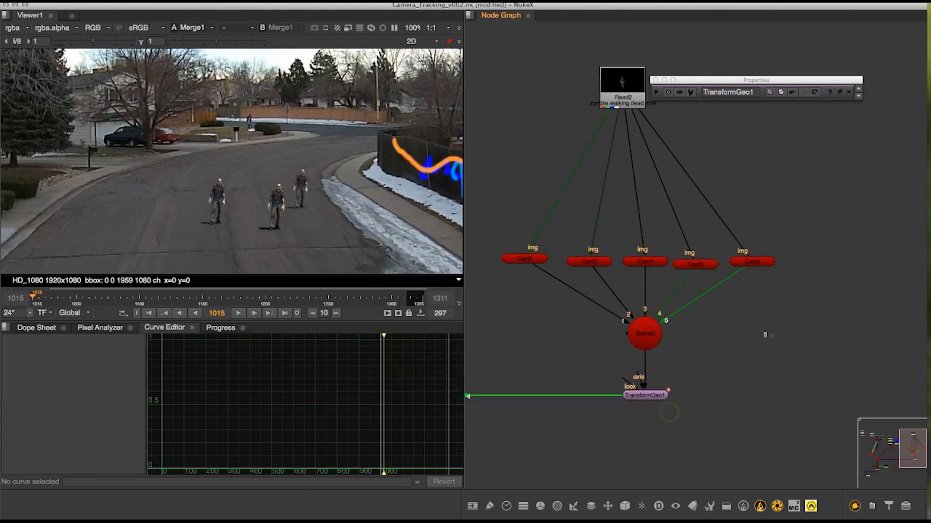
pyautogui.doubleClick(704, 266)
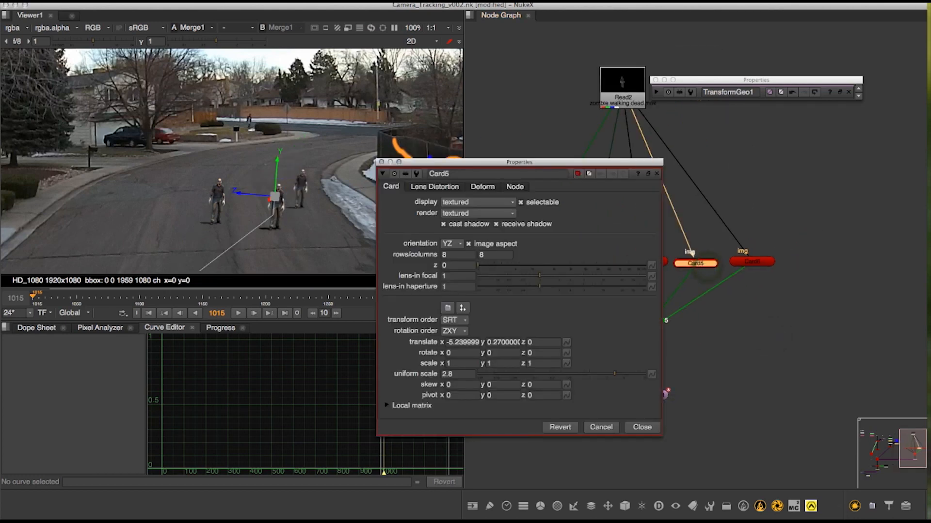
pyautogui.press('Up')
pyautogui.press('Up')
pyautogui.press('Up')
pyautogui.press('Down')
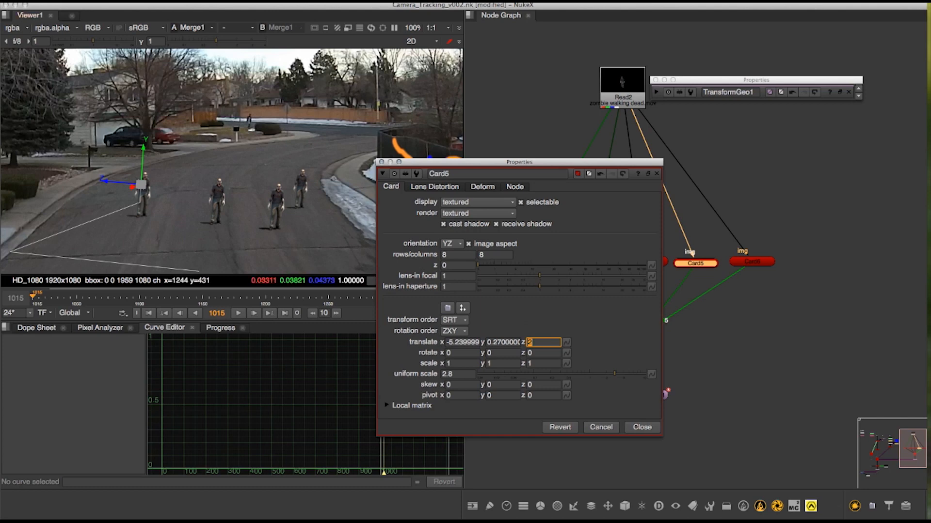
pyautogui.press('Up')
pyautogui.press('Up')
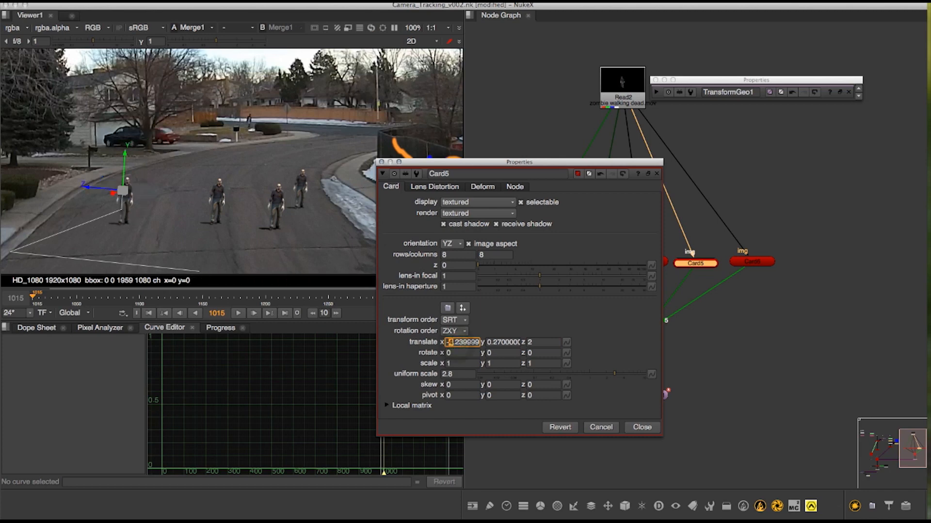
pyautogui.click(649, 428)
pyautogui.click(764, 356)
# - Move TransformGeo1, Scene1 and the render and merge nodes lower to make room beneath Scene2
pyautogui.moveTo(764, 356); pyautogui.dragTo(767, 338, button='middle')
pyautogui.scroll(-1, 394, 174)
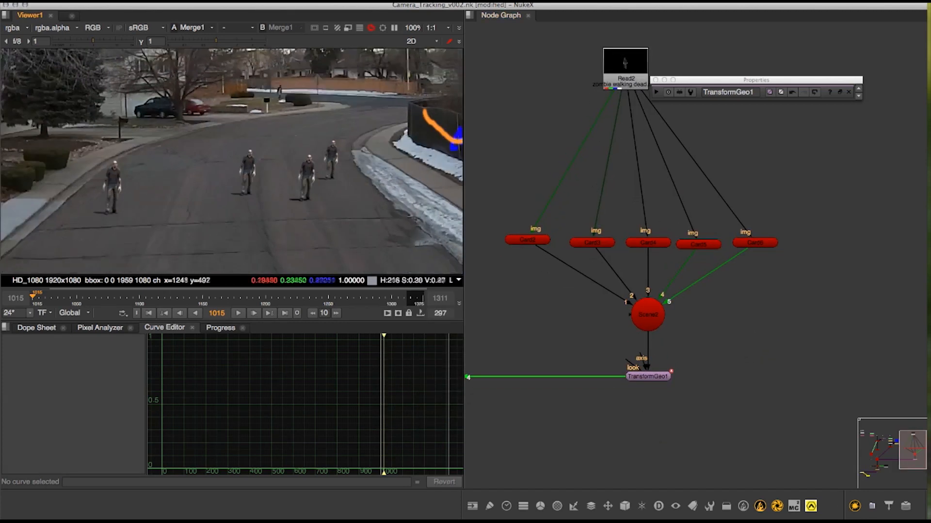
pyautogui.moveTo(393, 174); pyautogui.dragTo(389, 127, button='middle')
pyautogui.moveTo(779, 335); pyautogui.dragTo(747, 329, button='middle')
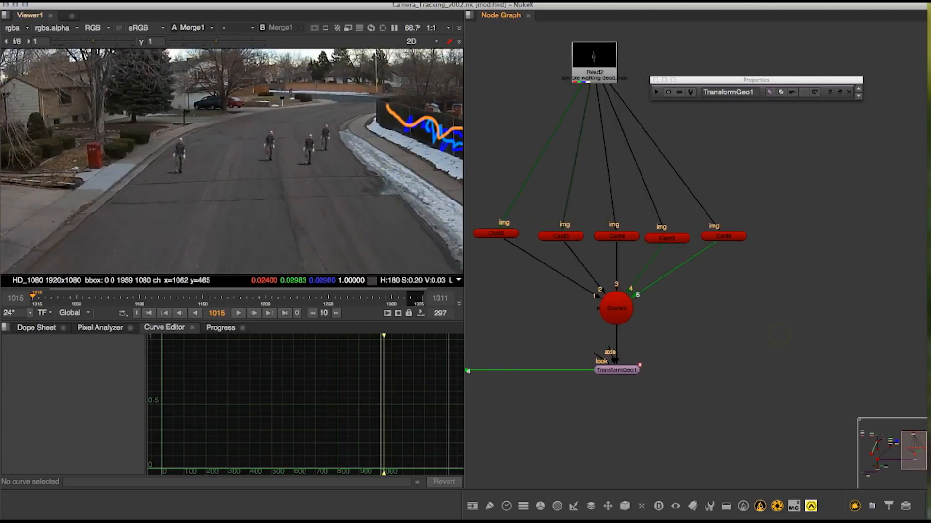
pyautogui.click(621, 311)
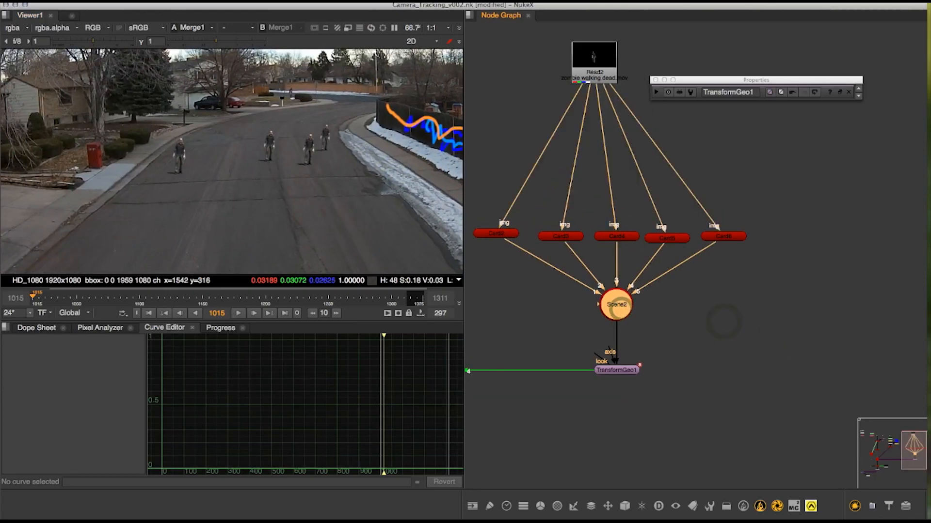
pyautogui.click(787, 347)
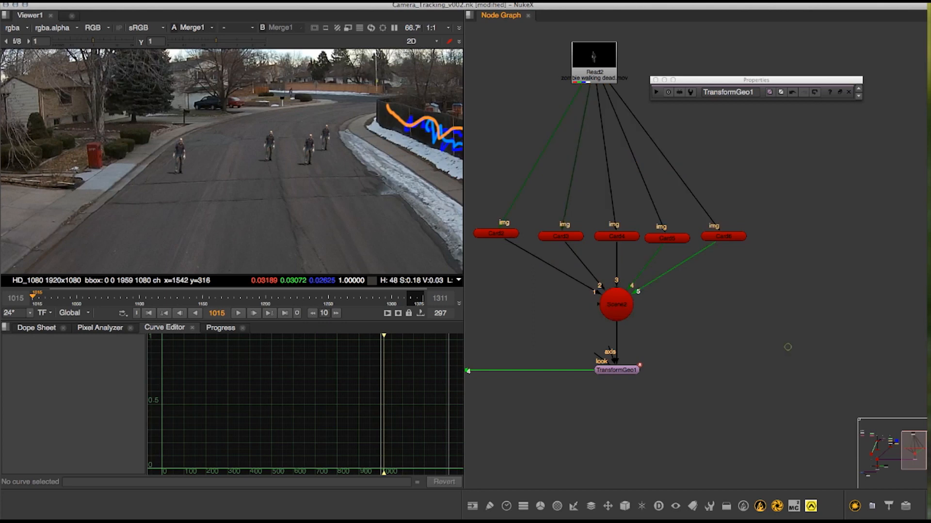
pyautogui.moveTo(788, 347); pyautogui.dragTo(854, 293, button='middle')
pyautogui.moveTo(699, 388); pyautogui.dragTo(706, 366, button='middle')
pyautogui.scroll(-2, 701, 311)
pyautogui.moveTo(701, 311); pyautogui.dragTo(709, 300, button='middle')
pyautogui.moveTo(717, 335); pyautogui.dragTo(802, 290, button='middle')
pyautogui.scroll(-2, 802, 291)
pyautogui.scroll(-4, 689, 256)
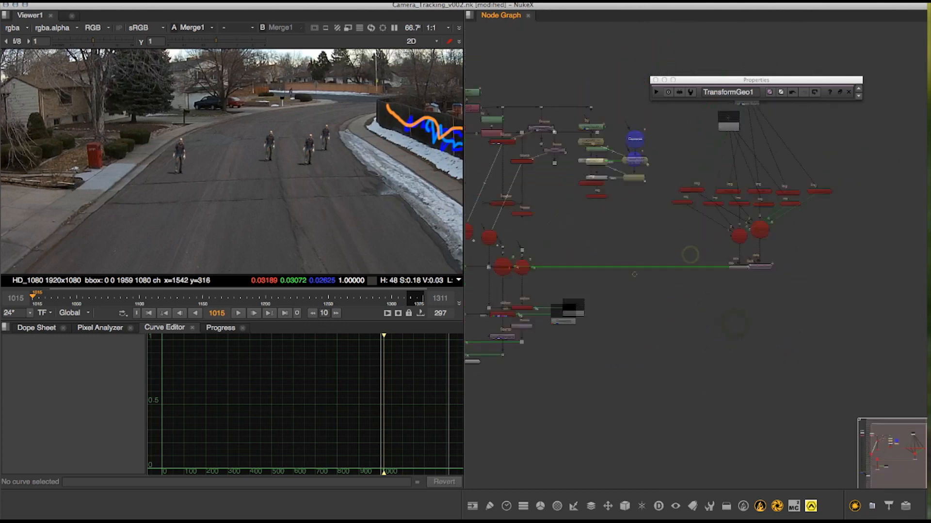
pyautogui.moveTo(634, 275); pyautogui.dragTo(670, 268, button='middle')
pyautogui.moveTo(495, 235); pyautogui.dragTo(869, 365)
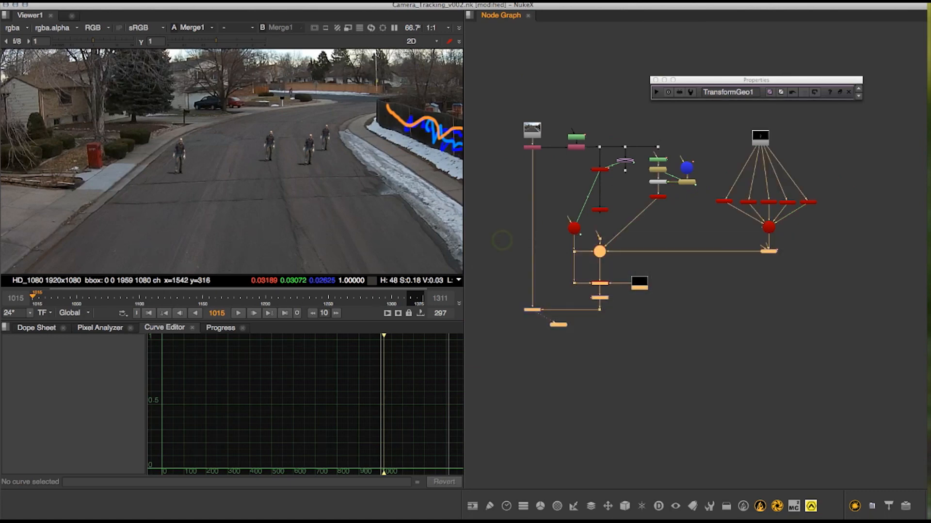
pyautogui.moveTo(602, 252); pyautogui.dragTo(603, 313)
pyautogui.click(718, 271)
# - Paste a copy of the Scene2 node beside it and connect the copy's input to Scene2
pyautogui.scroll(5, 720, 257)
pyautogui.moveTo(653, 156)
pyautogui.mouseDown()
pyautogui.moveTo(656, 315)
pyautogui.moveTo(648, 297)
pyautogui.moveTo(653, 145)
pyautogui.mouseUp()
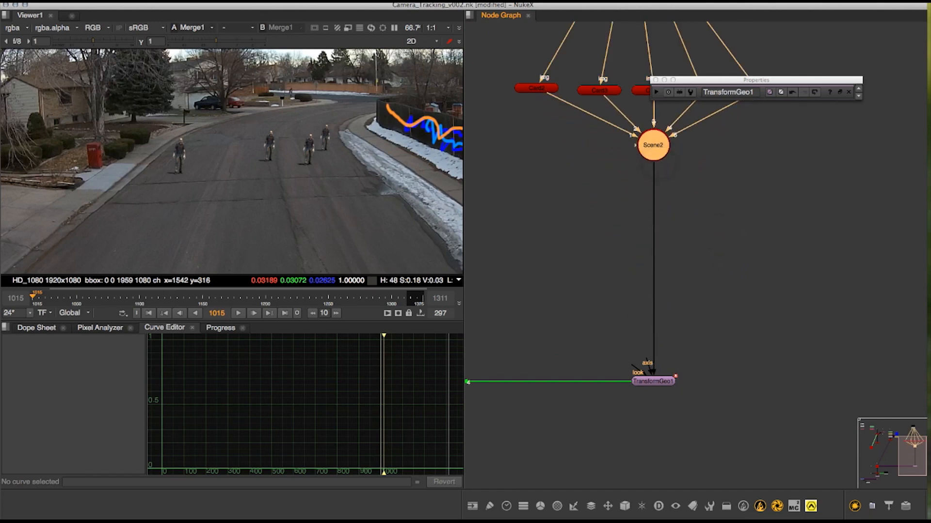
pyautogui.click(600, 230)
pyautogui.click(661, 146)
pyautogui.hotkey('ctrl', 'v')
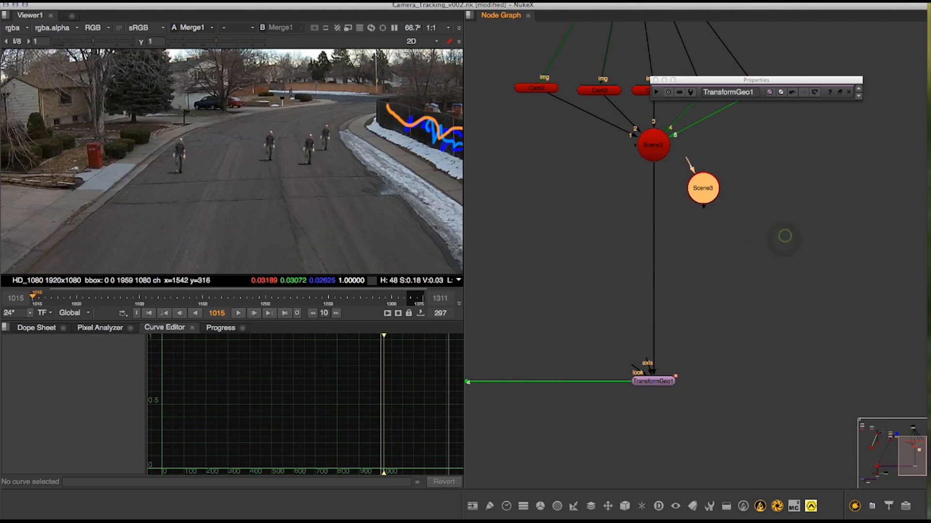
pyautogui.moveTo(705, 194); pyautogui.dragTo(707, 188)
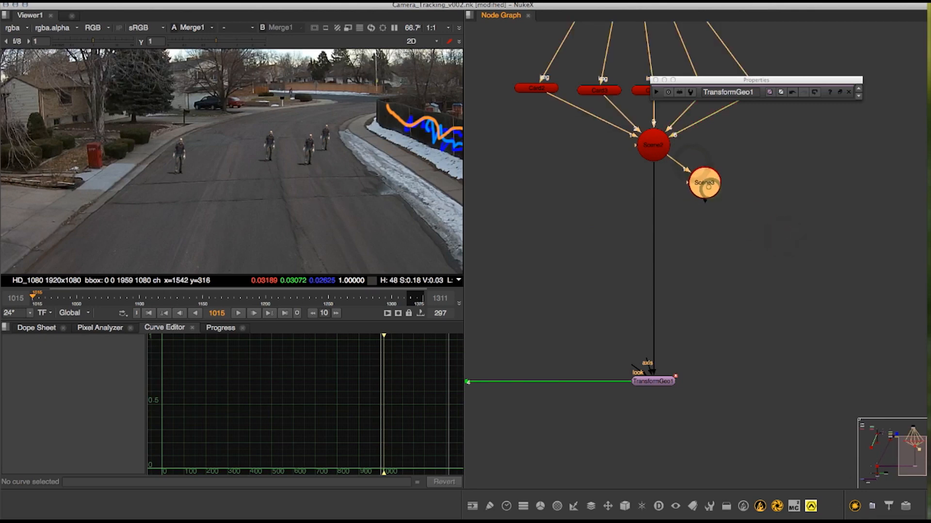
# - Add a TransformGeo node beneath Scene3 and connect it to Scene3's output
pyautogui.press('Tab')
pyautogui.write('tran')
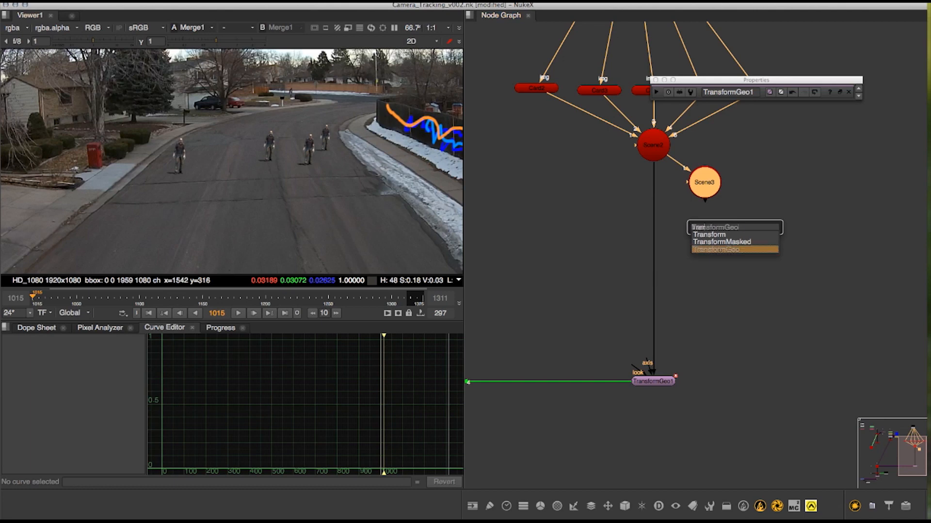
pyautogui.click(720, 250)
pyautogui.moveTo(704, 207); pyautogui.dragTo(708, 227)
pyautogui.click(719, 274)
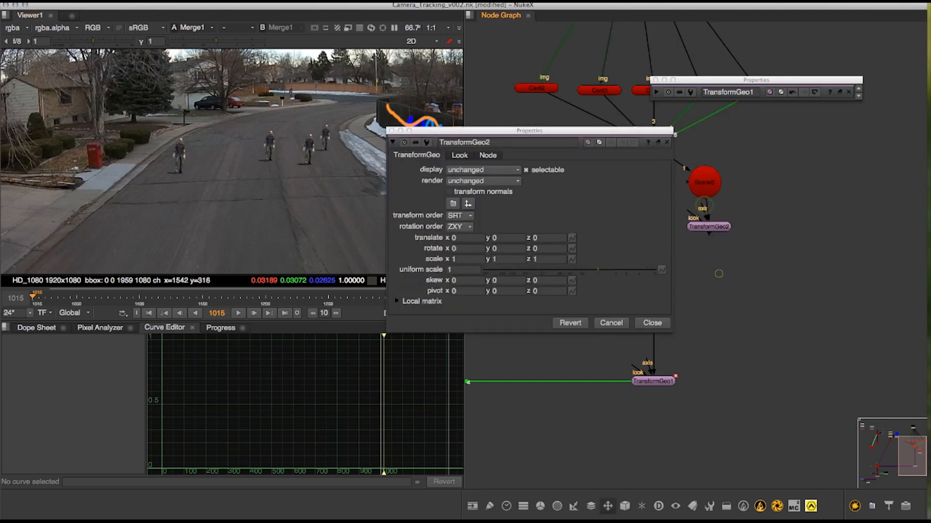
pyautogui.click(625, 506)
pyautogui.moveTo(645, 405)
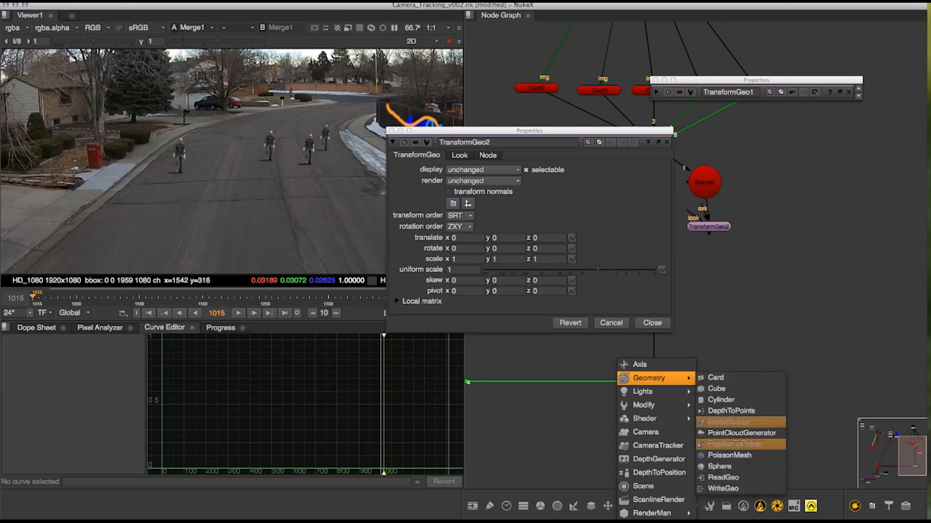
pyautogui.click(785, 306)
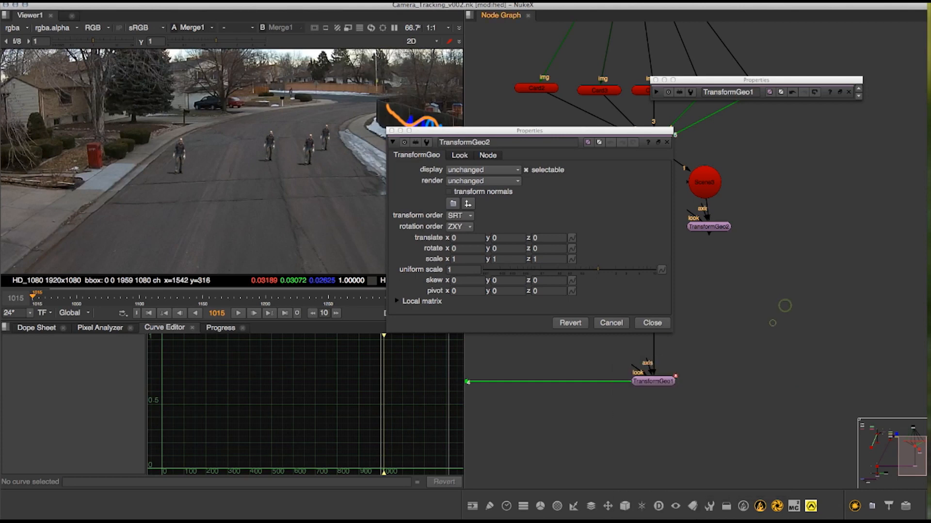
# - Insert another Scene node between Scene2 and TransformGeo1 and connect TransformGeo2 to its second input
pyautogui.moveTo(529, 130); pyautogui.dragTo(766, 317)
pyautogui.scroll(-2, 599, 211)
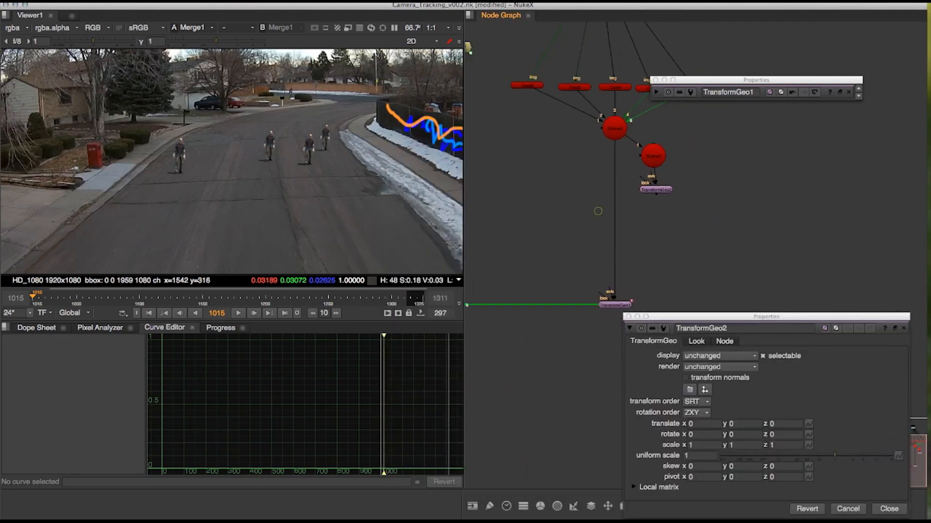
pyautogui.click(648, 157)
pyautogui.click(662, 245)
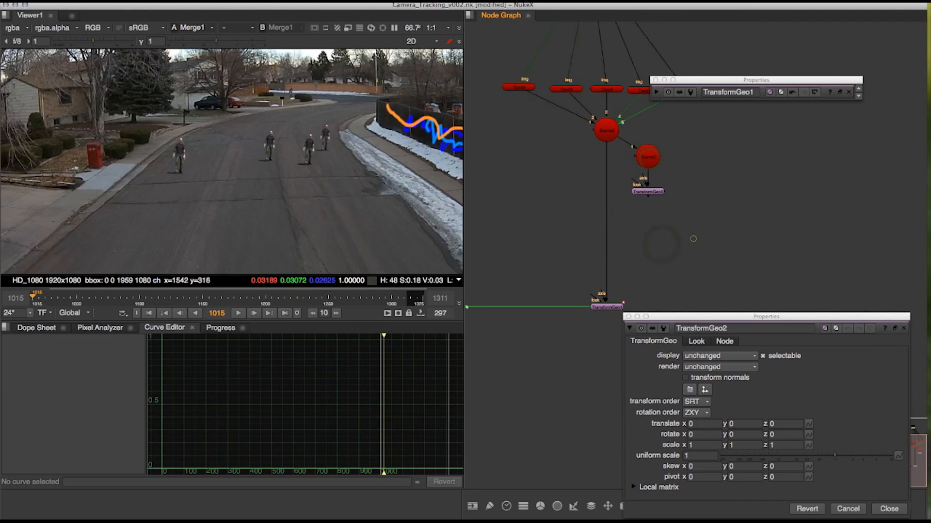
pyautogui.hotkey('ctrl', 'v')
pyautogui.moveTo(688, 239); pyautogui.dragTo(615, 258)
pyautogui.click(664, 241)
pyautogui.click(658, 241)
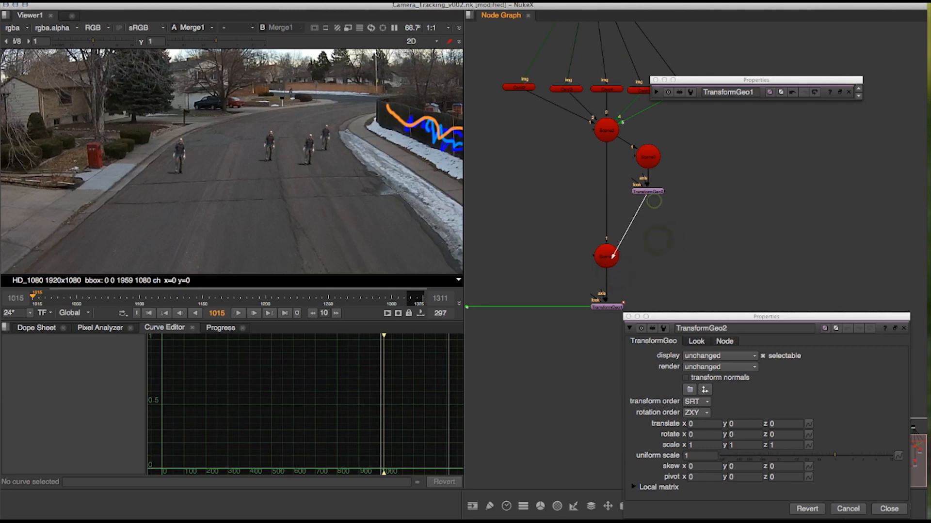
# - Bring the duplicated zombie group toward the camera with TransformGeo2's translate X at about 3.27
pyautogui.click(647, 192)
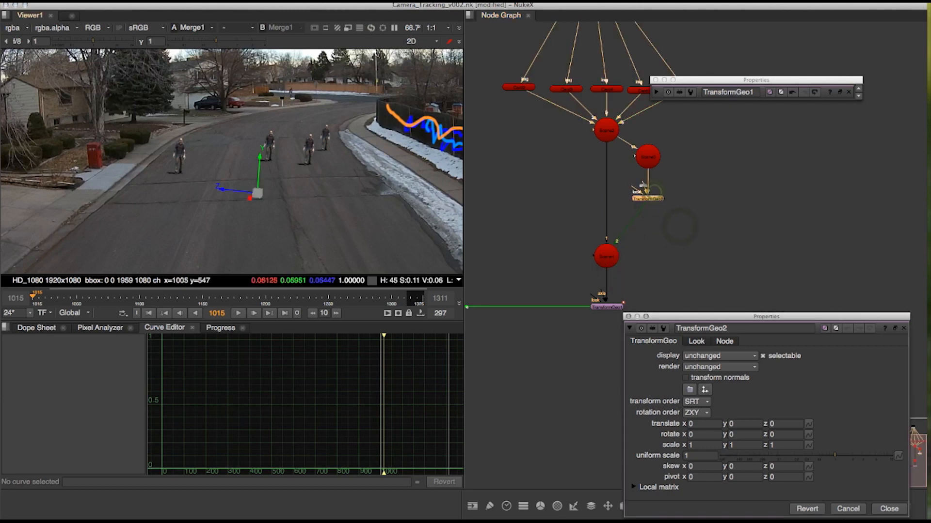
pyautogui.moveTo(257, 195); pyautogui.dragTo(251, 200)
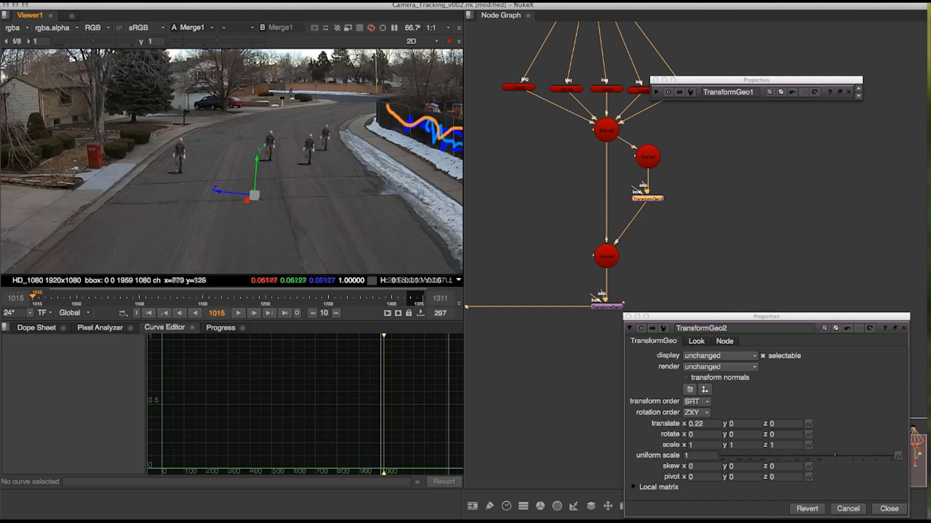
pyautogui.moveTo(246, 201); pyautogui.dragTo(242, 204)
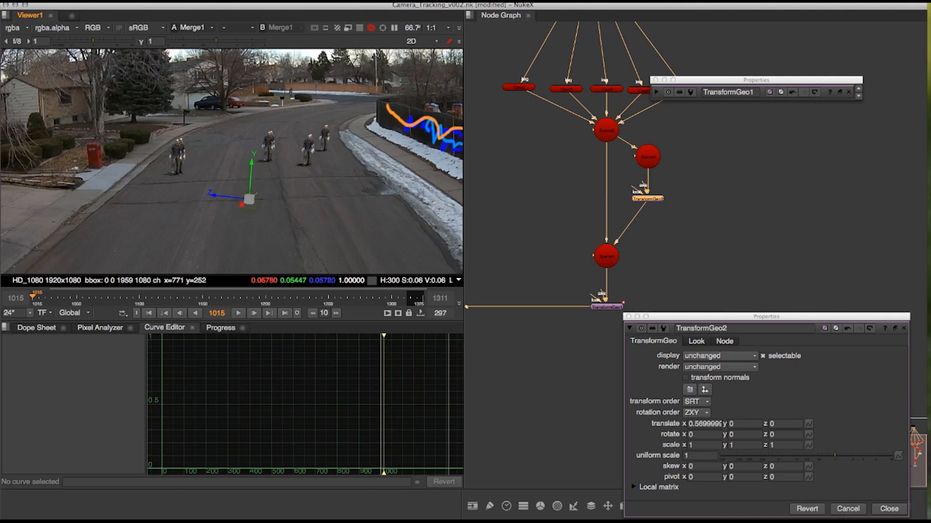
pyautogui.click(796, 378)
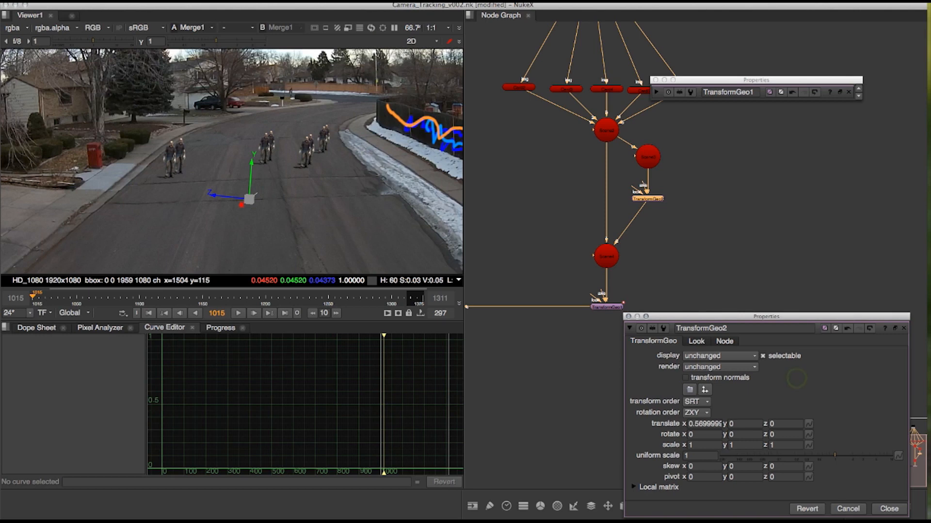
pyautogui.moveTo(241, 204); pyautogui.dragTo(184, 248)
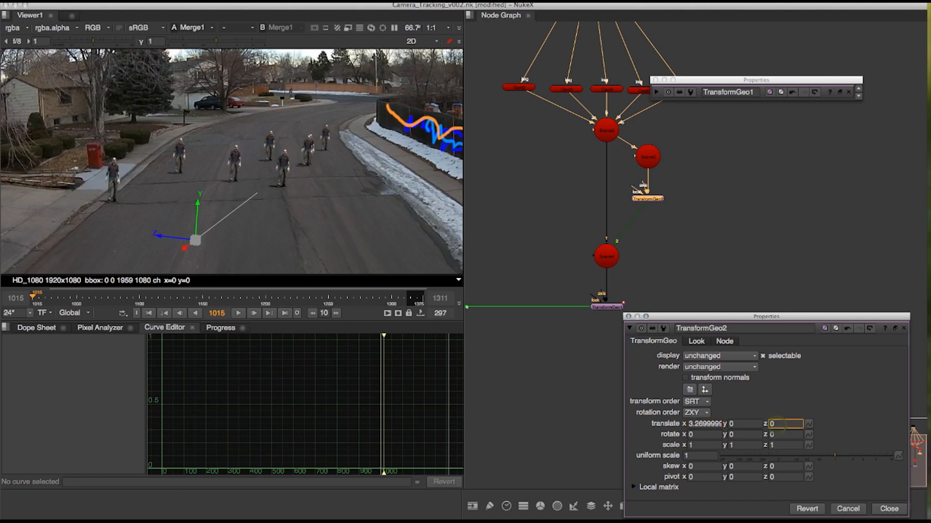
# - Set TransformGeo2's translate Z to -1 to shift the duplicated zombie group across the street
pyautogui.press('Up')
pyautogui.press('Up')
pyautogui.press('Up')
pyautogui.press('Down')
pyautogui.press('Down')
pyautogui.press('Down')
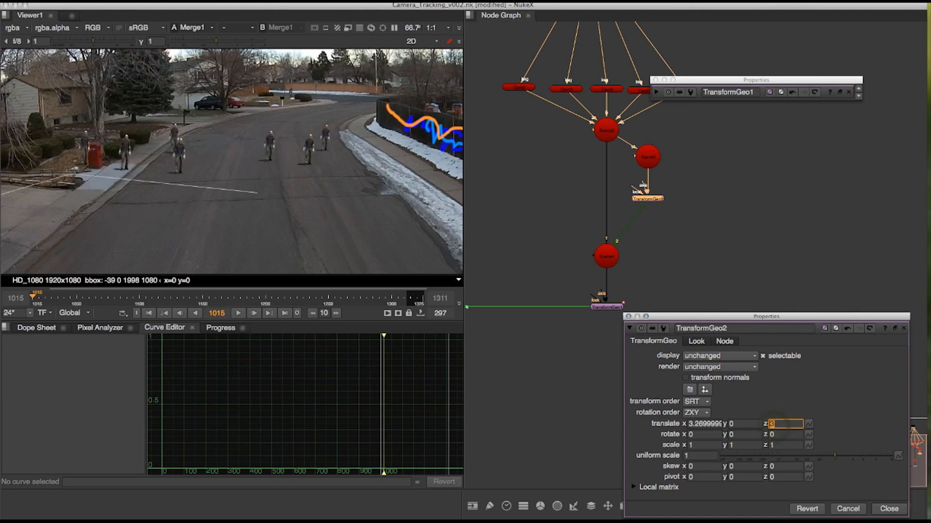
pyautogui.press('Up')
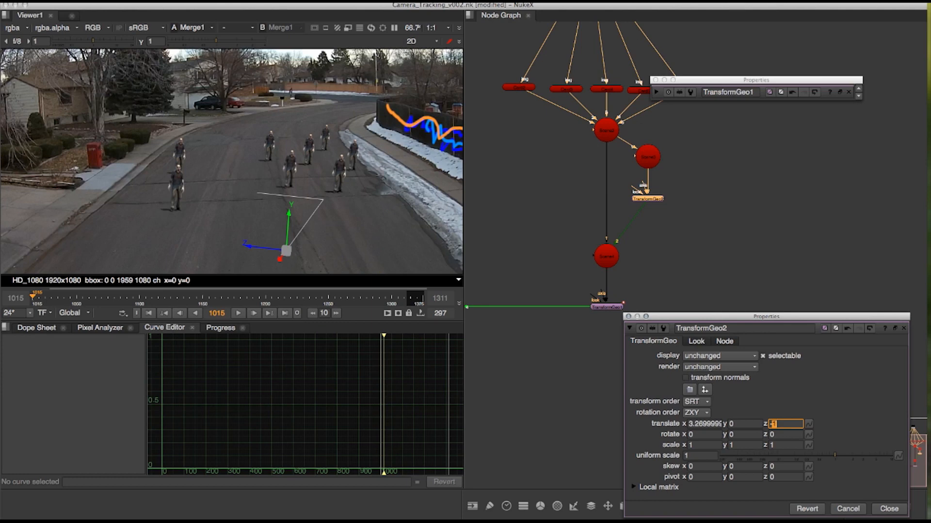
pyautogui.click(898, 510)
# - Duplicate the Scene3 and TransformGeo2 nodes and connect the copied Scene node to Scene2's output
pyautogui.click(760, 307)
pyautogui.moveTo(760, 308); pyautogui.dragTo(775, 344, button='middle')
pyautogui.moveTo(734, 307); pyautogui.dragTo(643, 220)
pyautogui.moveTo(637, 174); pyautogui.dragTo(719, 285)
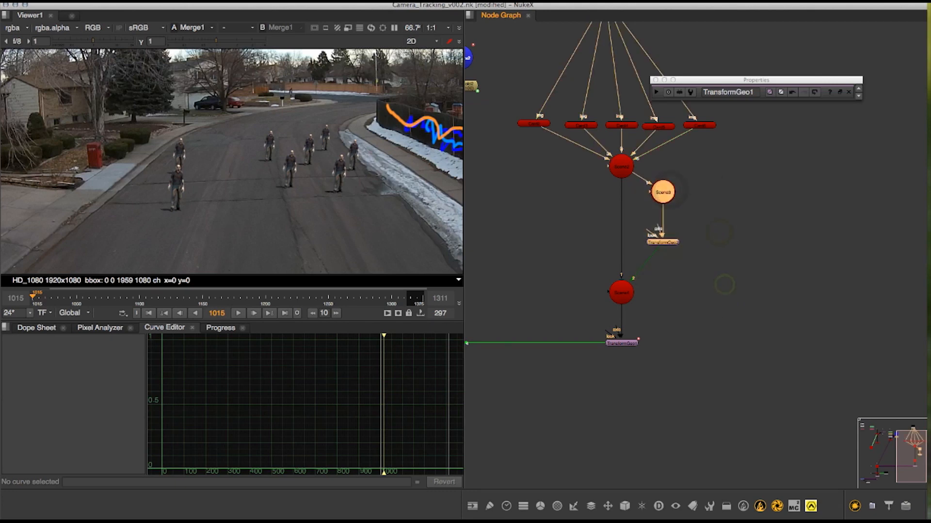
pyautogui.click(781, 254)
pyautogui.press('super+v')
pyautogui.moveTo(784, 254); pyautogui.dragTo(633, 168)
pyautogui.click(776, 257)
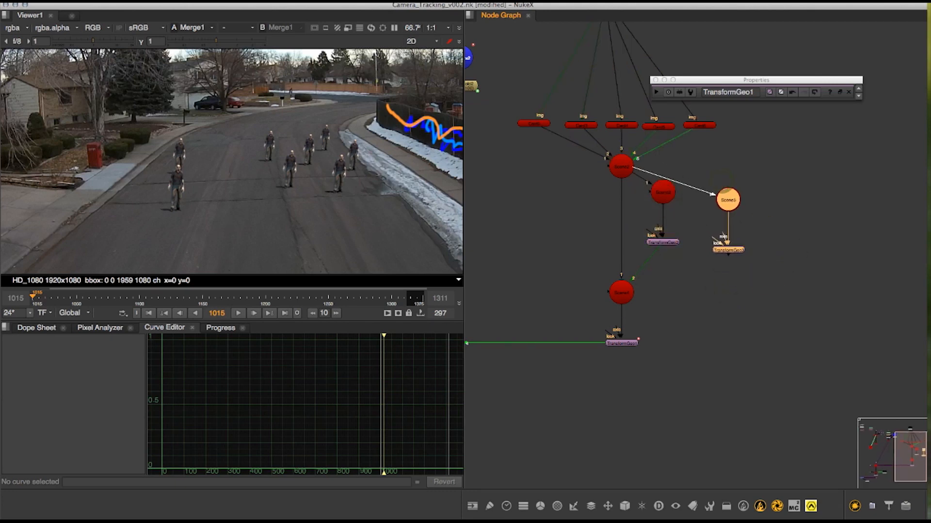
# - Line up the copied branch beside the Scene3 branch and connect TransformGeo3 to the lower Scene node
pyautogui.click(762, 199)
pyautogui.moveTo(735, 201)
pyautogui.mouseDown()
pyautogui.moveTo(728, 178)
pyautogui.moveTo(735, 184)
pyautogui.mouseUp()
pyautogui.moveTo(663, 192); pyautogui.dragTo(663, 206)
pyautogui.moveTo(730, 183); pyautogui.dragTo(713, 205)
pyautogui.moveTo(734, 254); pyautogui.dragTo(714, 248)
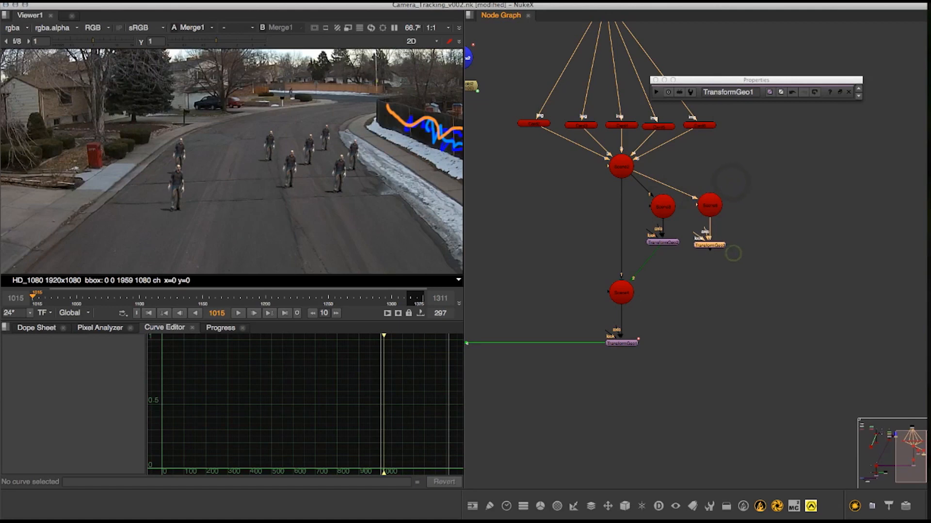
pyautogui.click(726, 302)
# - Open TransformGeo3's properties and set its translate Z to 0 to separate the new group from the earlier duplicate
pyautogui.doubleClick(717, 246)
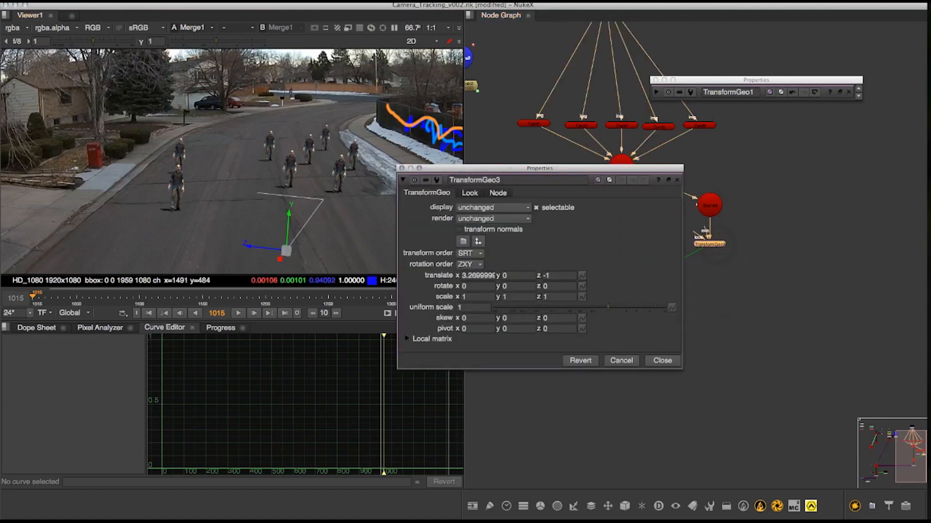
pyautogui.moveTo(510, 168); pyautogui.dragTo(559, 169)
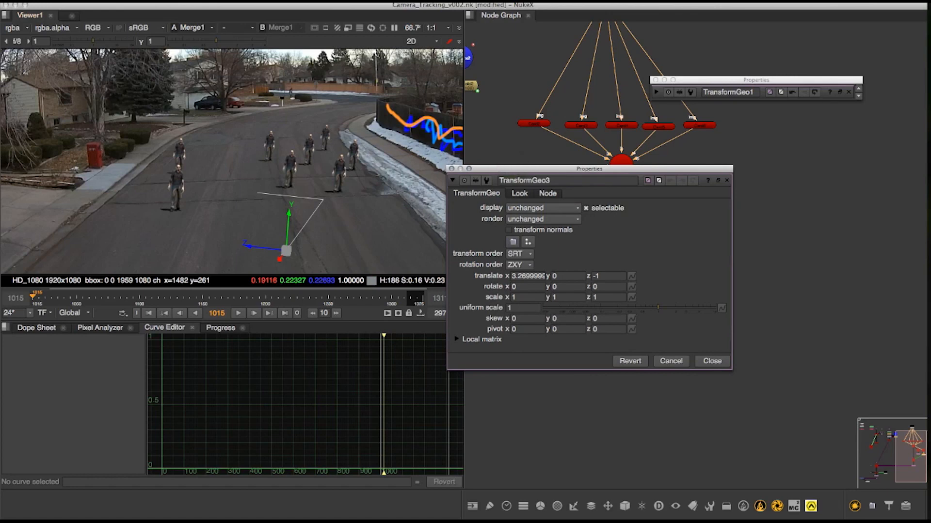
pyautogui.click(605, 276)
pyautogui.press('Down')
pyautogui.press('Down')
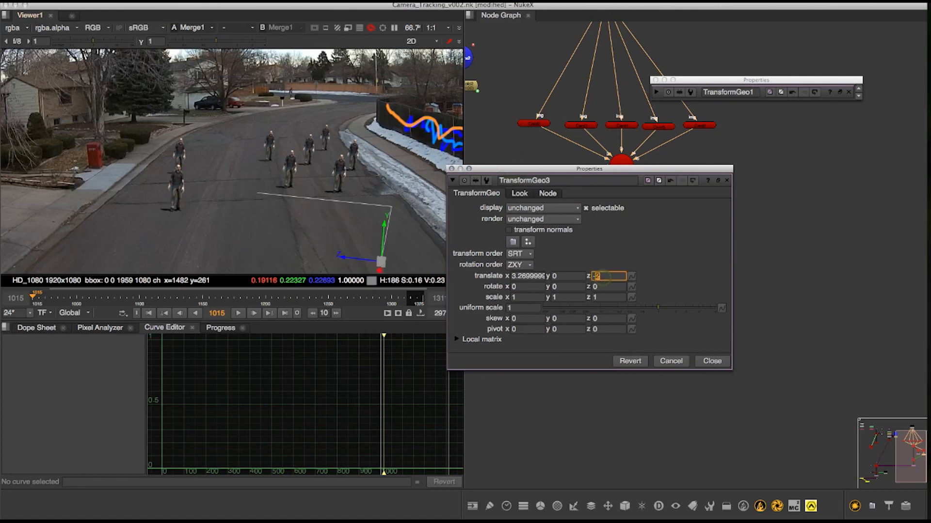
pyautogui.press('Up')
pyautogui.press('Up')
pyautogui.press('Up')
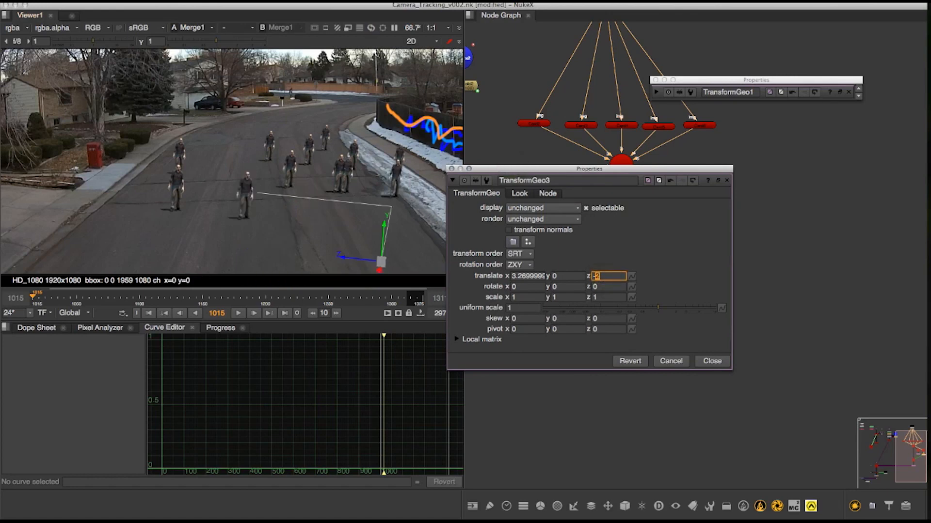
pyautogui.press('Down')
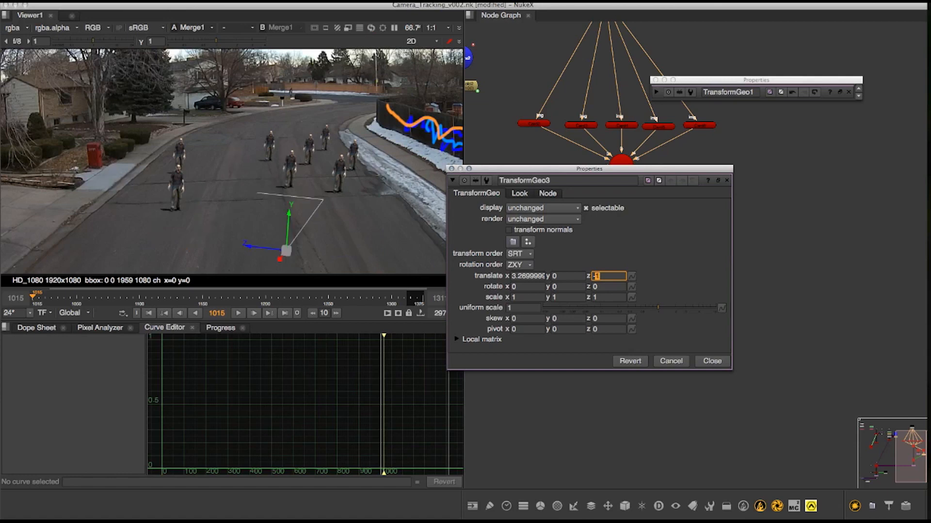
pyautogui.press('Up')
# - Bring the third zombie group closer to the camera by raising TransformGeo3's translate X to about 7.4
pyautogui.click(525, 276)
pyautogui.press('Down')
pyautogui.press('Up')
pyautogui.press('Up')
pyautogui.press('Up')
pyautogui.press('Up')
pyautogui.press('Up')
pyautogui.press('Up')
pyautogui.press('Up')
pyautogui.press('Up')
pyautogui.press('Up')
pyautogui.press('Up')
pyautogui.press('Up')
pyautogui.press('Up')
pyautogui.press('Up')
pyautogui.press('Up')
pyautogui.press('Up')
pyautogui.press('Up')
pyautogui.press('Up')
pyautogui.press('Up')
pyautogui.press('Up')
pyautogui.press('Up')
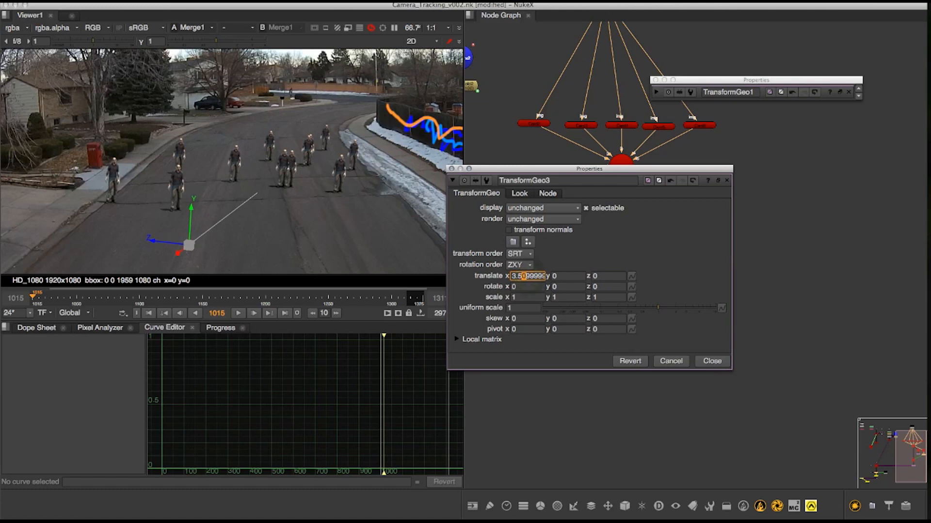
pyautogui.press('Up')
pyautogui.press('Up')
pyautogui.press('Up')
pyautogui.press('Up')
pyautogui.press('Up')
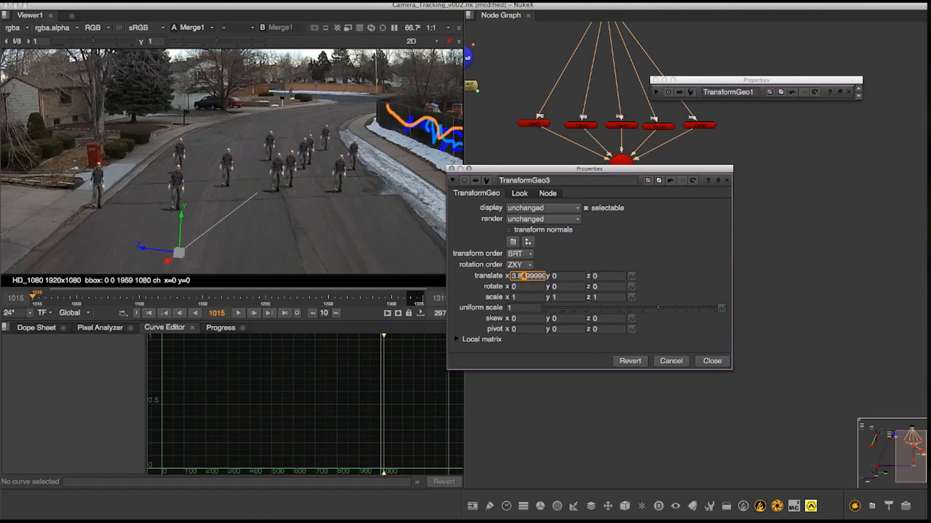
pyautogui.press('Up')
pyautogui.press('Up')
pyautogui.press('Up')
pyautogui.press('Up')
pyautogui.press('Up')
pyautogui.press('Up')
pyautogui.press('Up')
pyautogui.press('Up')
pyautogui.press('Up')
pyautogui.press('Up')
pyautogui.press('Up')
pyautogui.press('Up')
pyautogui.press('Up')
pyautogui.press('Up')
pyautogui.press('Up')
pyautogui.press('Up')
pyautogui.press('Up')
pyautogui.press('Up')
pyautogui.press('Up')
pyautogui.press('Up')
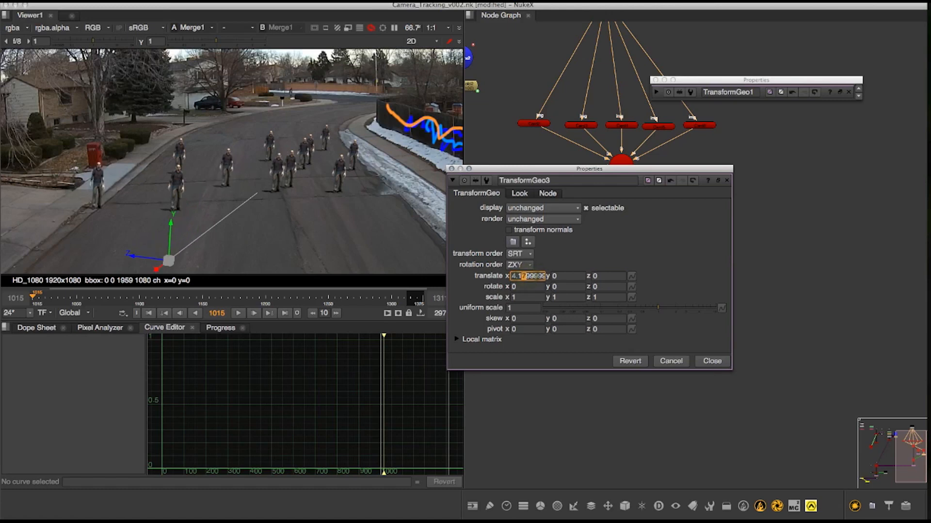
pyautogui.press('Up')
pyautogui.press('Up')
pyautogui.press('Up')
pyautogui.press('Up')
pyautogui.press('Up')
pyautogui.press('Up')
pyautogui.press('Up')
pyautogui.press('Up')
pyautogui.press('Up')
pyautogui.press('Up')
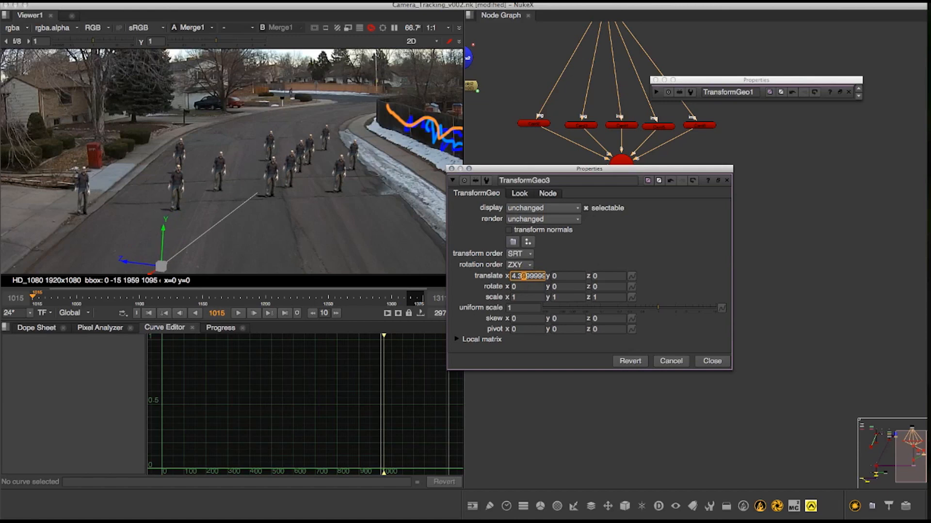
pyautogui.press('Up')
pyautogui.press('Up')
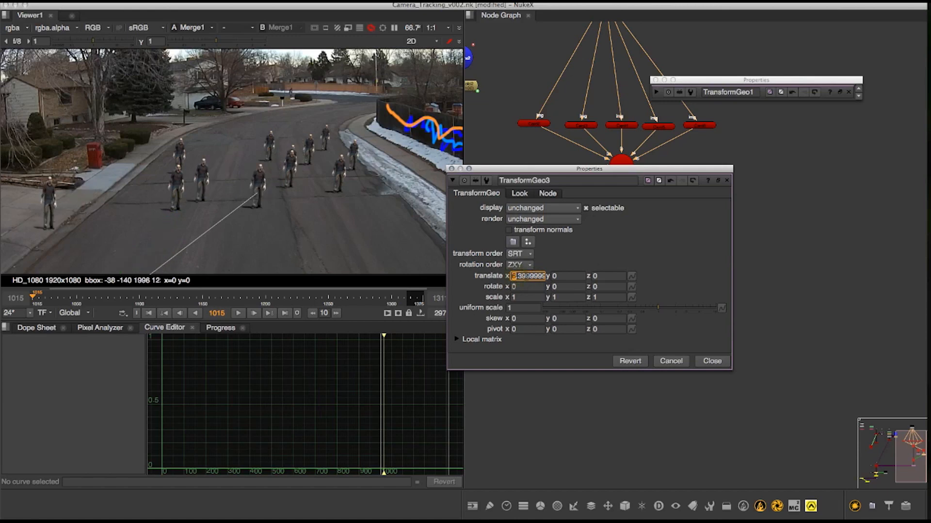
pyautogui.press('Up')
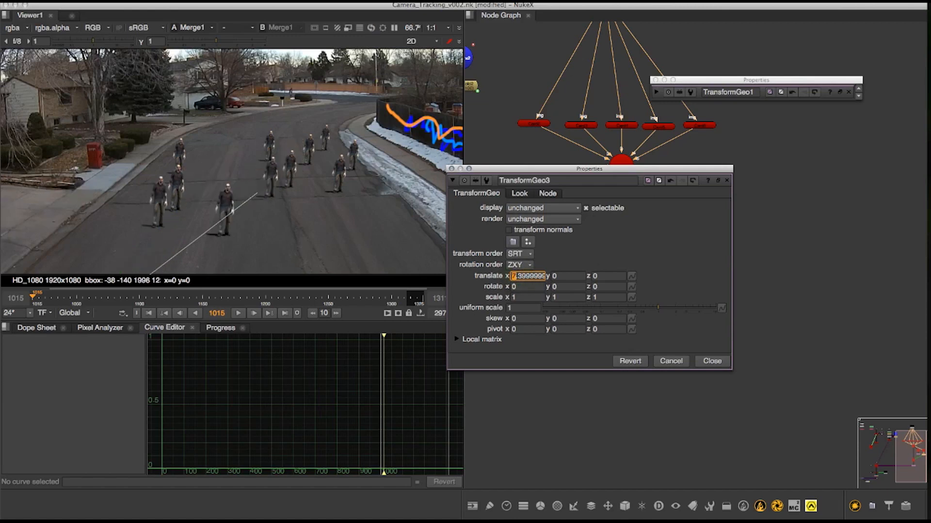
# - Shift the third zombie group across the street by setting TransformGeo3's translate Z to -1.07, and check its placement in the full frame
pyautogui.click(600, 276)
pyautogui.write('0.23')
pyautogui.moveTo(618, 278); pyautogui.dragTo(579, 277, button='middle')
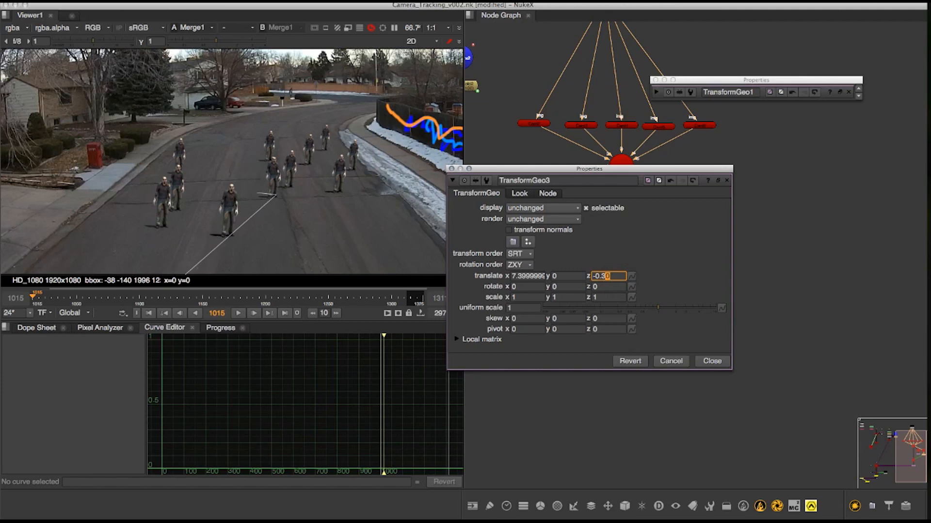
pyautogui.press('Down')
pyautogui.press('Down')
pyautogui.press('Down')
pyautogui.press('Down')
pyautogui.press('Down')
pyautogui.press('Down')
pyautogui.press('Down')
pyautogui.press('Down')
pyautogui.press('Down')
pyautogui.press('Down')
pyautogui.press('Down')
pyautogui.press('Down')
pyautogui.press('Down')
pyautogui.press('Down')
pyautogui.press('Down')
pyautogui.press('Down')
pyautogui.press('Down')
pyautogui.press('Down')
pyautogui.press('Down')
pyautogui.press('Down')
pyautogui.press('Down')
pyautogui.press('Down')
pyautogui.press('Down')
pyautogui.press('Down')
pyautogui.press('Down')
pyautogui.press('Down')
pyautogui.press('Down')
pyautogui.press('Down')
pyautogui.press('Down')
pyautogui.press('Down')
pyautogui.press('Down')
pyautogui.press('Down')
pyautogui.press('Down')
pyautogui.press('Down')
pyautogui.press('Down')
pyautogui.press('Down')
pyautogui.press('Down')
pyautogui.press('Down')
pyautogui.press('Down')
pyautogui.press('Down')
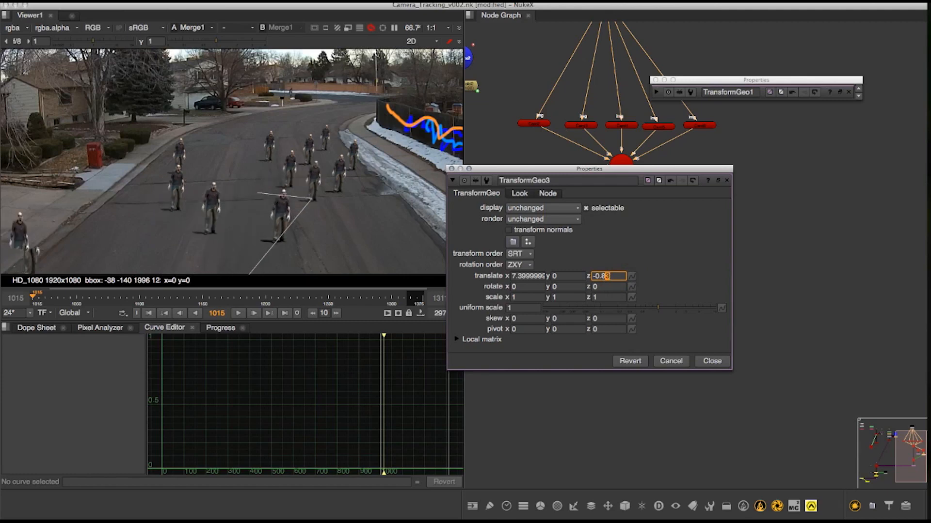
pyautogui.press('Down')
pyautogui.press('Down')
pyautogui.press('Down')
pyautogui.press('Down')
pyautogui.press('Down')
pyautogui.press('Down')
pyautogui.press('Down')
pyautogui.press('Down')
pyautogui.press('Down')
pyautogui.press('Down')
pyautogui.press('Down')
pyautogui.press('Down')
pyautogui.press('Down')
pyautogui.press('Down')
pyautogui.press('Down')
pyautogui.press('Down')
pyautogui.press('Down')
pyautogui.press('Down')
pyautogui.press('Down')
pyautogui.press('Down')
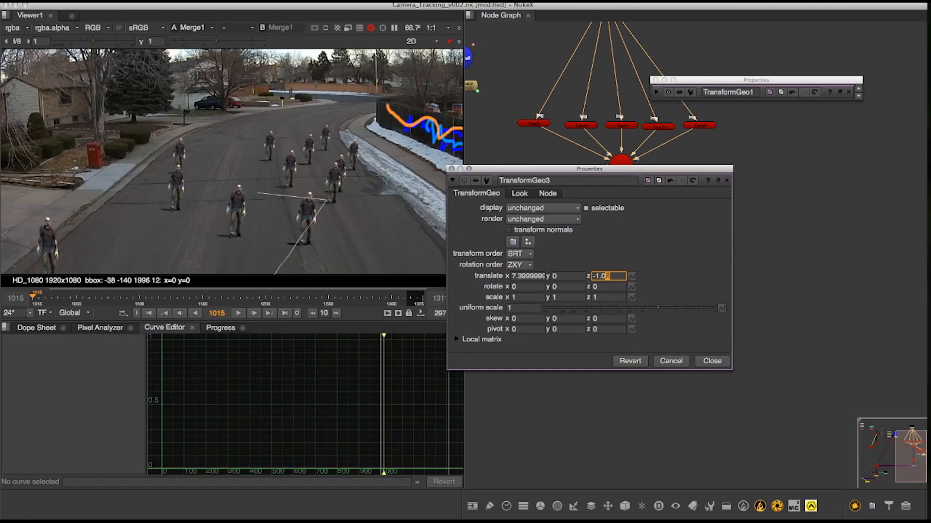
pyautogui.press('Down')
pyautogui.press('Down')
pyautogui.press('Down')
pyautogui.press('Down')
pyautogui.scroll(3, 295, 172)
pyautogui.scroll(-5, 295, 172)
pyautogui.moveTo(311, 238); pyautogui.dragTo(287, 191, button='middle')
pyautogui.scroll(3, 286, 191)
pyautogui.scroll(-1, 286, 191)
pyautogui.click(664, 254)
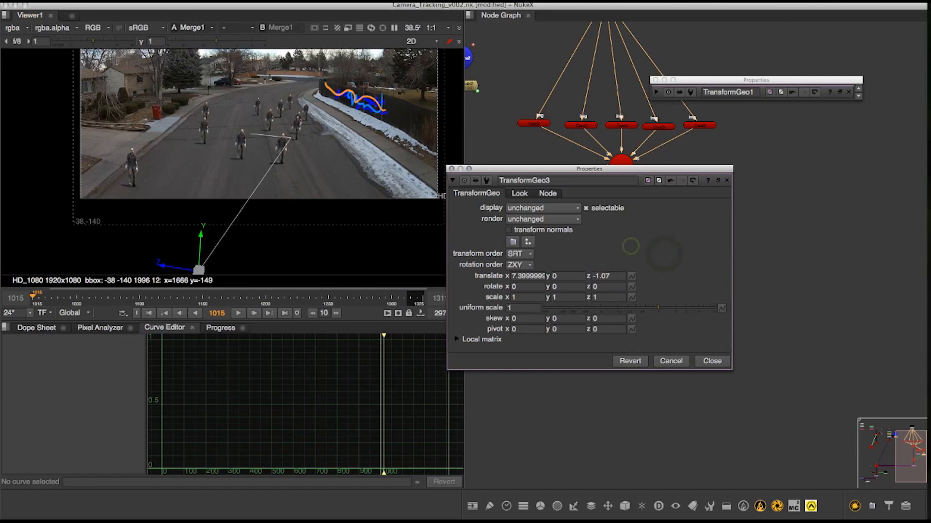
# - Shift the third zombie group farther across the street by setting TransformGeo3's translate Z to -1.6, and close its properties
pyautogui.click(611, 276)
pyautogui.press('Down')
pyautogui.press('Down')
pyautogui.press('Down')
pyautogui.press('Down')
pyautogui.press('Down')
pyautogui.press('Down')
pyautogui.press('Down')
pyautogui.press('Down')
pyautogui.press('Down')
pyautogui.press('Down')
pyautogui.press('Down')
pyautogui.press('Down')
pyautogui.press('Down')
pyautogui.press('Down')
pyautogui.press('Down')
pyautogui.press('Down')
pyautogui.press('Down')
pyautogui.press('Down')
pyautogui.press('Down')
pyautogui.press('Down')
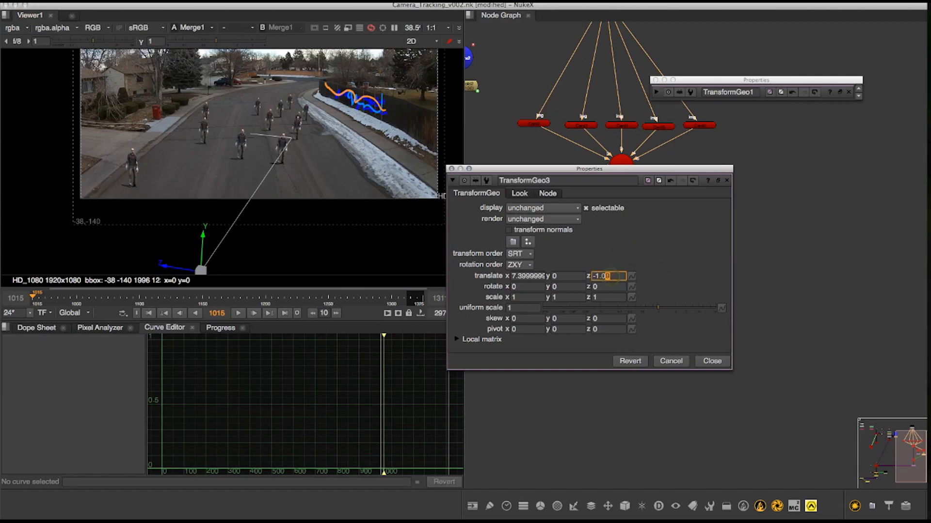
pyautogui.press('Down')
pyautogui.press('Down')
pyautogui.press('Down')
pyautogui.press('Down')
pyautogui.press('Down')
pyautogui.press('Down')
pyautogui.press('Down')
pyautogui.press('Down')
pyautogui.press('Down')
pyautogui.press('Down')
pyautogui.press('Down')
pyautogui.press('Down')
pyautogui.press('Down')
pyautogui.press('Down')
pyautogui.press('Down')
pyautogui.press('Down')
pyautogui.press('Down')
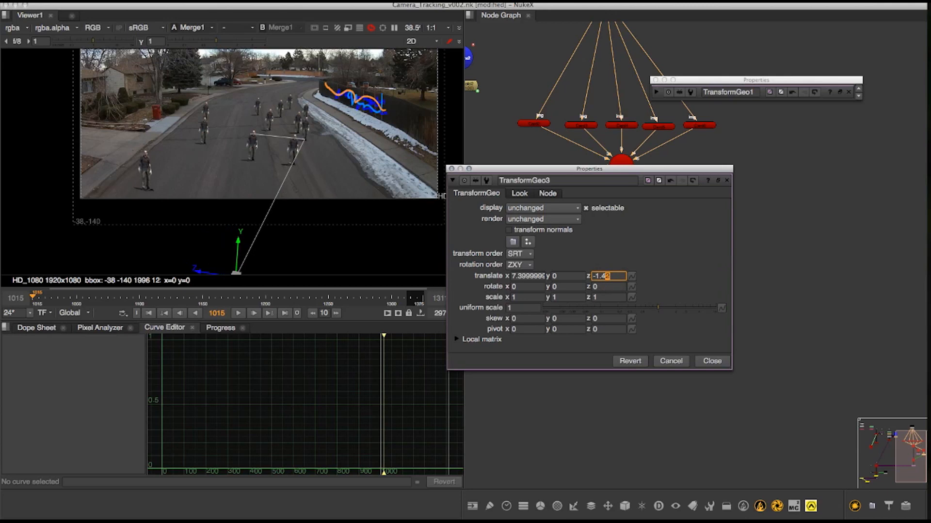
pyautogui.press('Down')
pyautogui.press('Down')
pyautogui.press('Down')
pyautogui.press('Down')
pyautogui.press('Down')
pyautogui.press('Down')
pyautogui.press('Down')
pyautogui.press('Down')
pyautogui.press('Down')
pyautogui.press('Down')
pyautogui.press('Down')
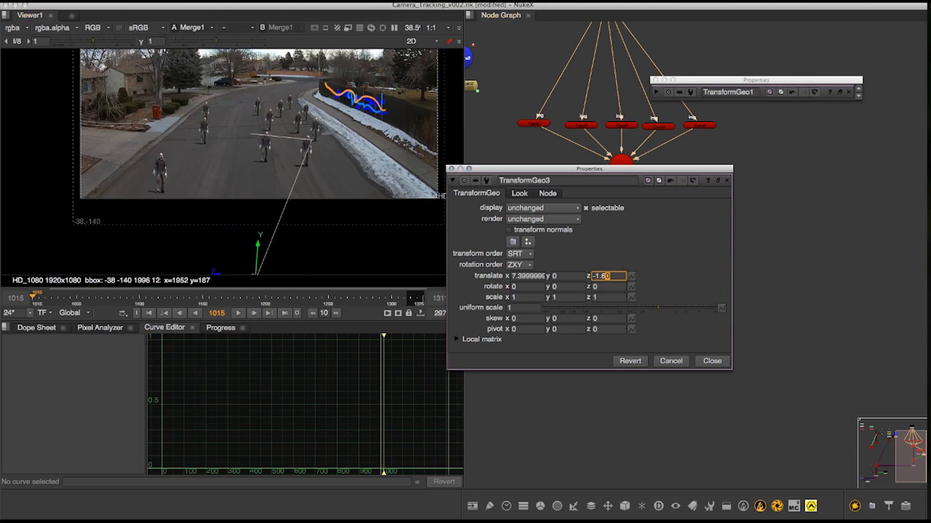
pyautogui.click(719, 364)
# - Nudge the upper Scene node and the third branch's Scene node to tidy the graph, and check the crowd in the street frame
pyautogui.moveTo(790, 173); pyautogui.dragTo(749, 229, button='middle')
pyautogui.click(749, 229)
pyautogui.moveTo(765, 284); pyautogui.dragTo(769, 313, button='middle')
pyautogui.moveTo(587, 248); pyautogui.dragTo(588, 257)
pyautogui.click(765, 277)
pyautogui.moveTo(672, 289); pyautogui.dragTo(672, 293)
pyautogui.click(735, 270)
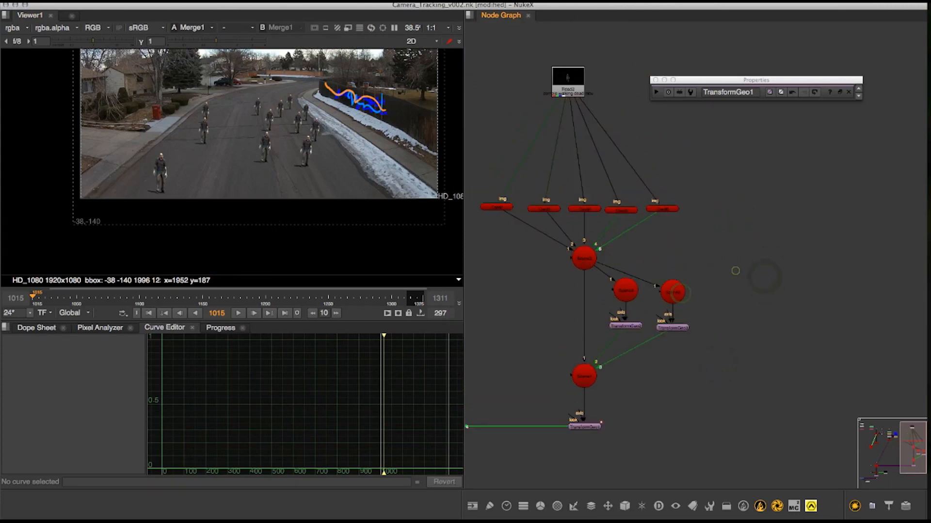
pyautogui.scroll(2, 304, 170)
pyautogui.moveTo(281, 100); pyautogui.dragTo(307, 153, button='middle')
# - Duplicate the third group's Scene and TransformGeo branch, place the copy beside the existing branches, and raise its Scene node
pyautogui.click(786, 308)
pyautogui.click(730, 267)
pyautogui.moveTo(737, 381); pyautogui.dragTo(652, 272)
pyautogui.hotkey('ctrl', 'v')
pyautogui.moveTo(828, 306); pyautogui.dragTo(759, 299)
pyautogui.click(798, 275)
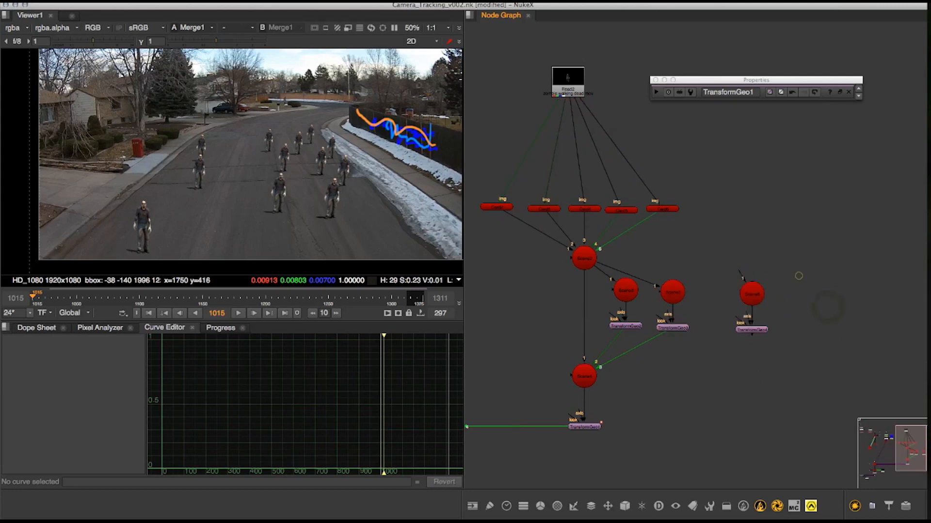
pyautogui.moveTo(723, 309); pyautogui.dragTo(762, 331)
pyautogui.click(791, 277)
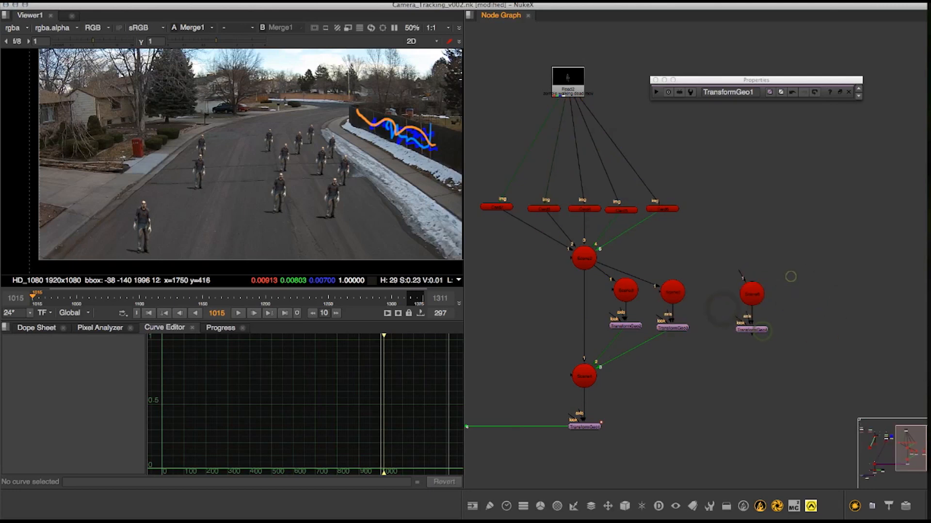
pyautogui.moveTo(751, 294)
pyautogui.mouseDown()
pyautogui.moveTo(712, 263)
pyautogui.moveTo(738, 263)
pyautogui.moveTo(752, 278)
pyautogui.mouseUp()
pyautogui.click(712, 249)
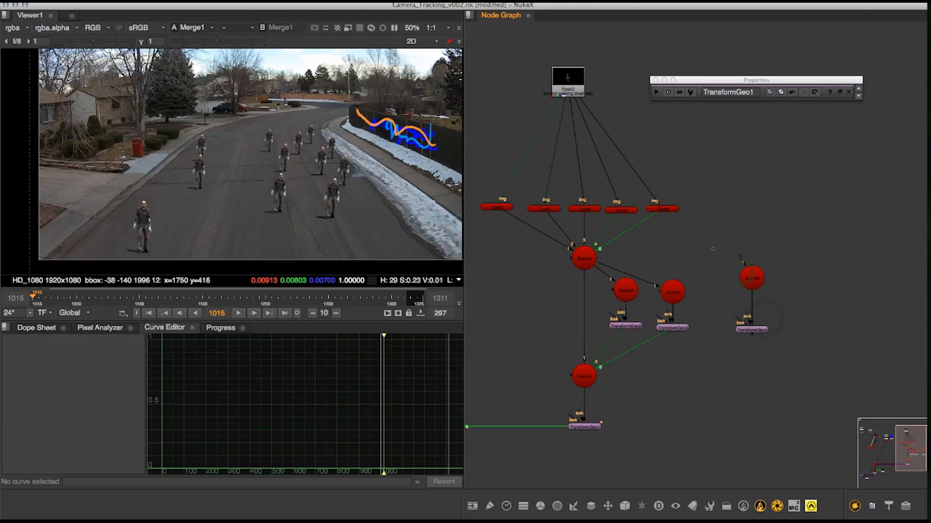
pyautogui.moveTo(712, 249); pyautogui.dragTo(729, 254, button='middle')
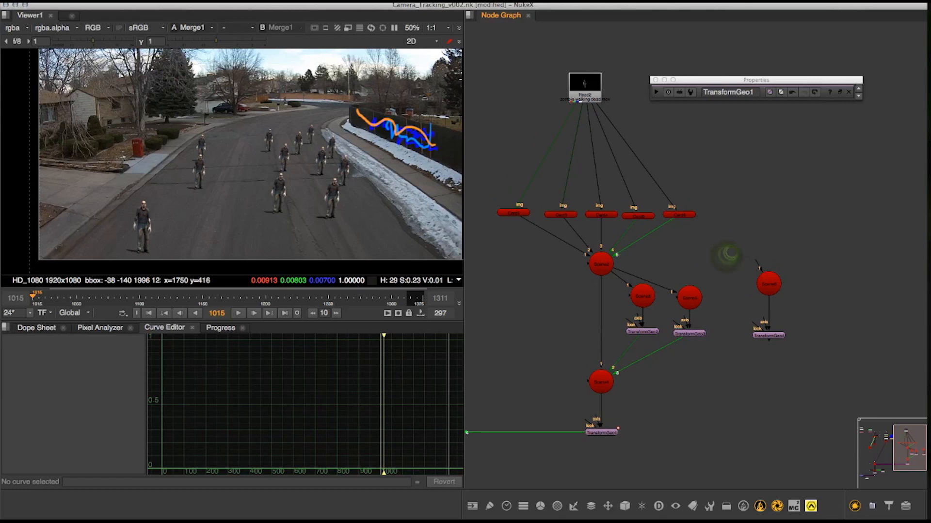
# - Add a TransformGeo node, paste a second copy of it, and place both above the new Scene branch
pyautogui.press('Tab')
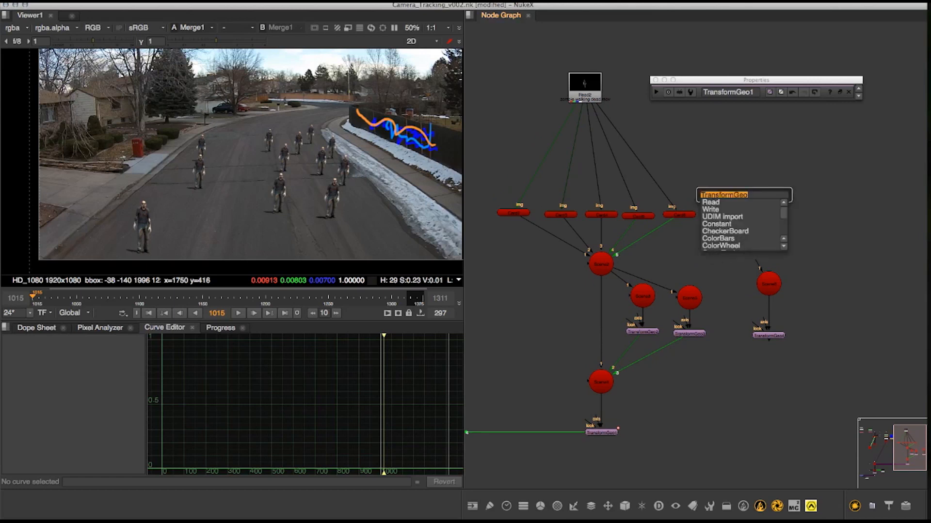
pyautogui.press('Return')
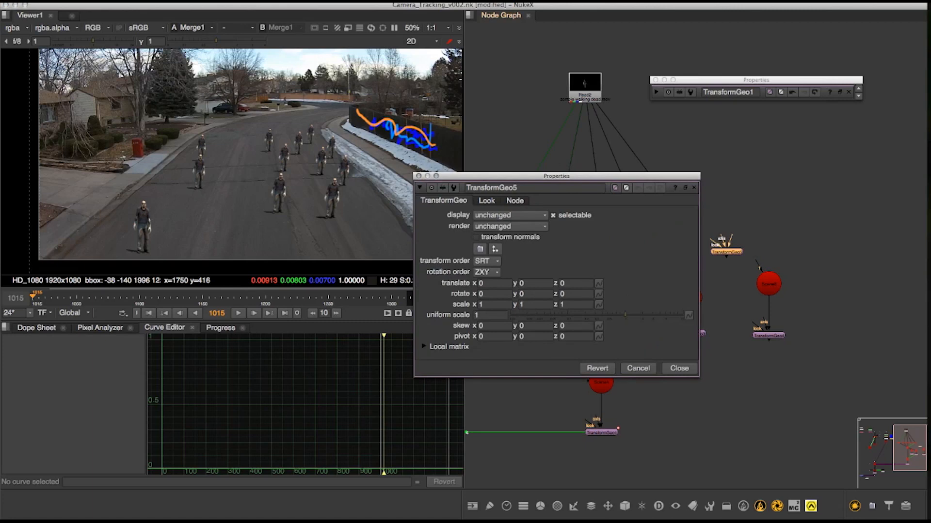
pyautogui.click(738, 251)
pyautogui.click(862, 210)
pyautogui.press('super+v')
pyautogui.moveTo(682, 176); pyautogui.dragTo(550, 276)
pyautogui.moveTo(733, 251); pyautogui.dragTo(723, 251)
pyautogui.moveTo(857, 209); pyautogui.dragTo(794, 253)
pyautogui.click(717, 245)
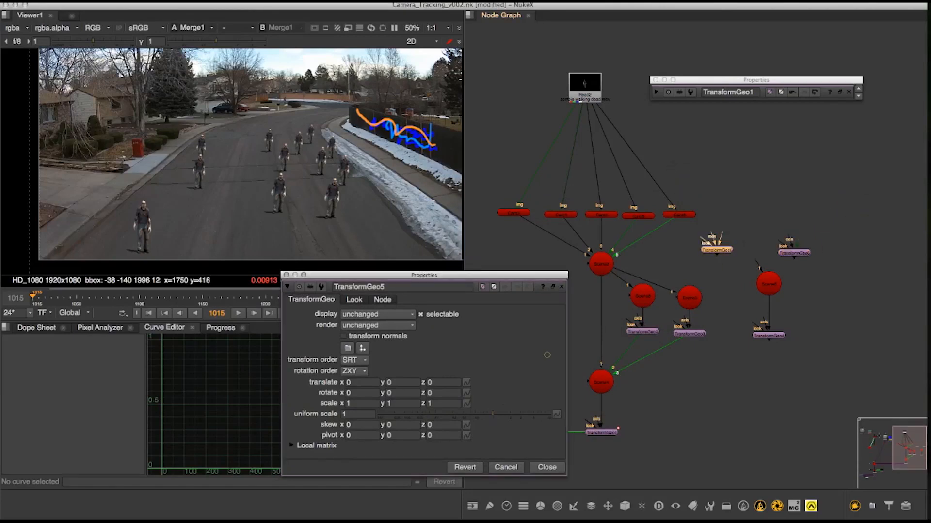
# - Connect the first card through TransformGeo5 to the new Scene node, and connect the second, third and fifth cards directly
pyautogui.moveTo(719, 249); pyautogui.dragTo(512, 213)
pyautogui.moveTo(768, 285)
pyautogui.mouseDown()
pyautogui.moveTo(744, 290)
pyautogui.moveTo(763, 289)
pyautogui.moveTo(715, 261)
pyautogui.moveTo(763, 286)
pyautogui.mouseUp()
pyautogui.moveTo(727, 259); pyautogui.dragTo(563, 215)
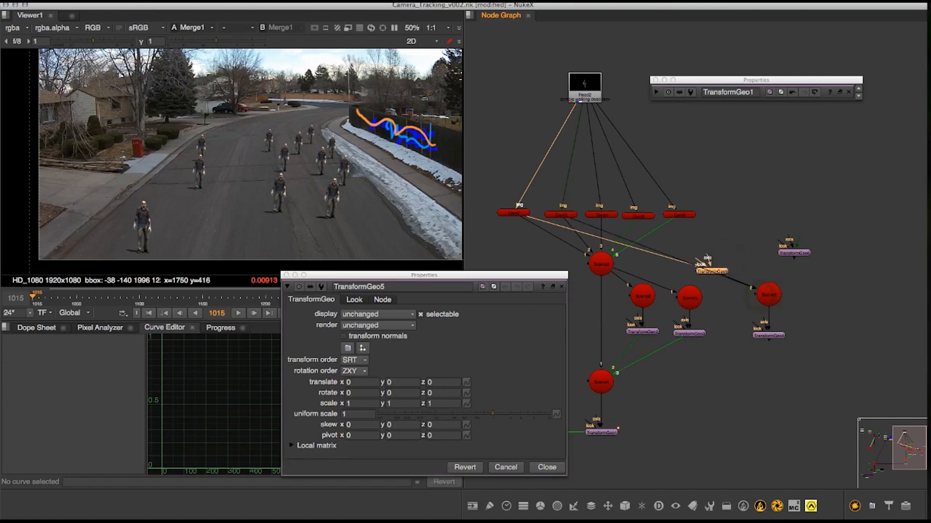
pyautogui.moveTo(754, 295); pyautogui.dragTo(603, 215)
pyautogui.moveTo(754, 294); pyautogui.dragTo(679, 216)
pyautogui.click(774, 215)
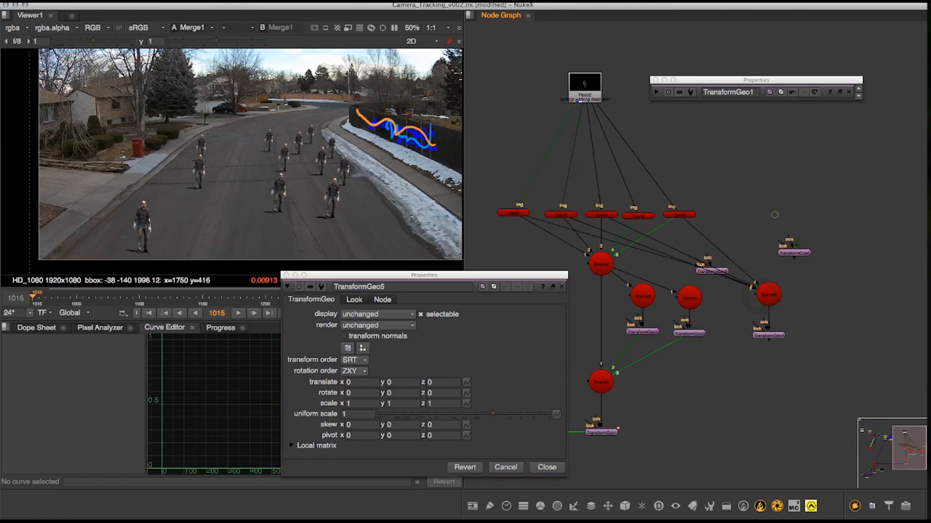
# - Place TransformGeo5 close to the new Scene node and connect TransformGeo4 to the lower Scene node
pyautogui.moveTo(711, 270); pyautogui.dragTo(726, 294)
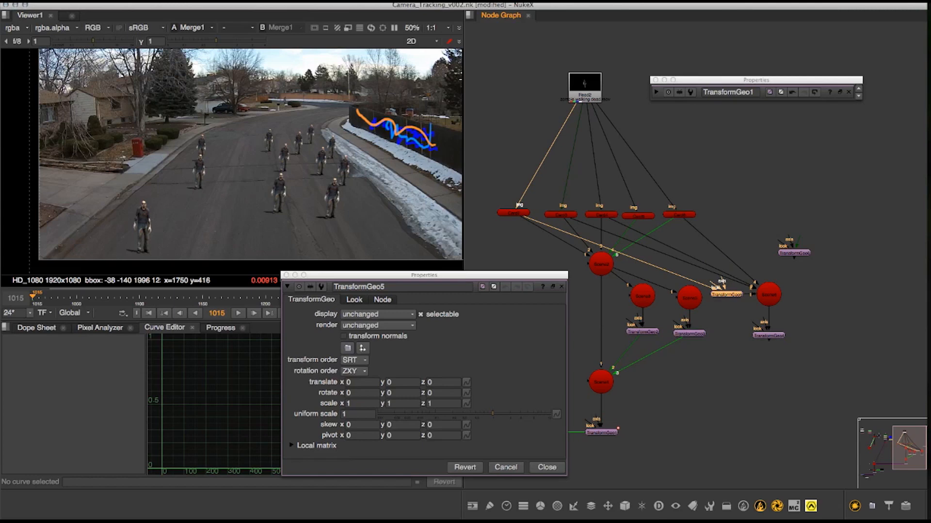
pyautogui.moveTo(768, 338); pyautogui.dragTo(617, 374)
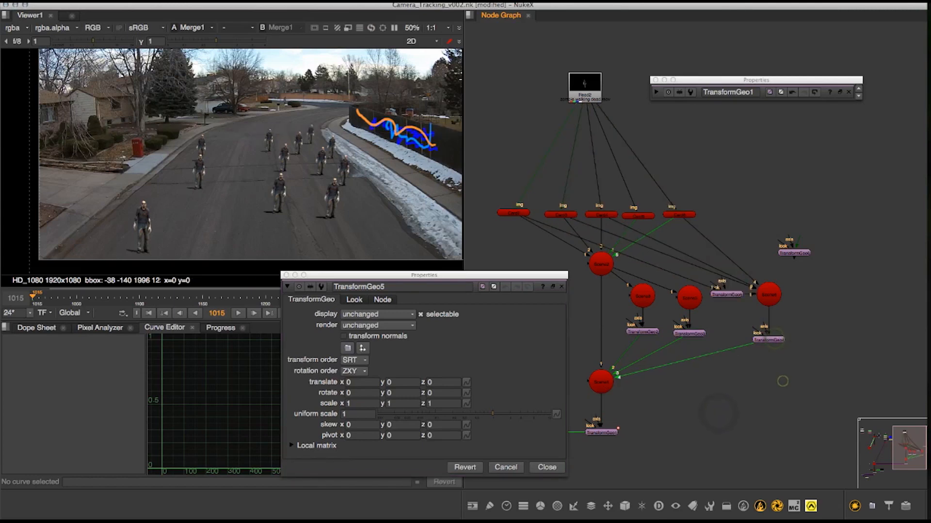
# - Bring the fourth zombie group closer to the camera by setting TransformGeo4's translate X to about 9.32, and close its properties
pyautogui.doubleClick(768, 335)
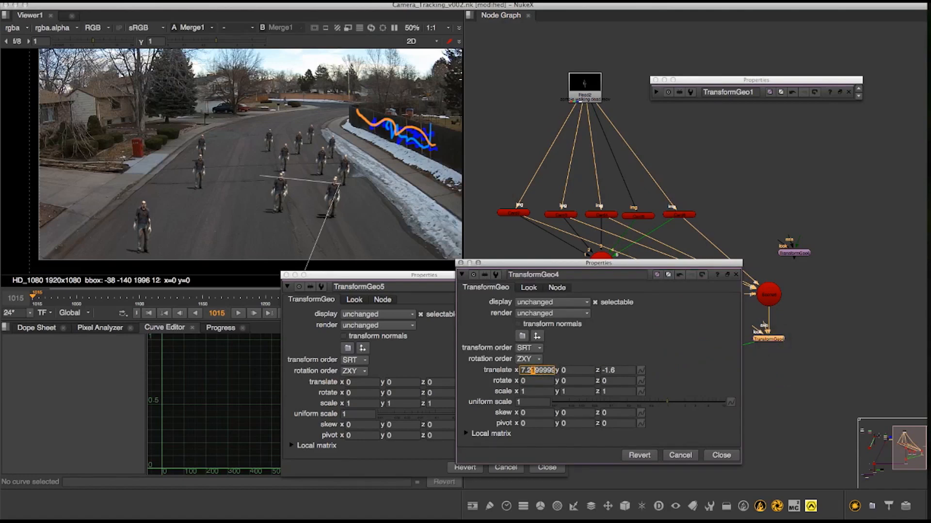
pyautogui.press('Up')
pyautogui.press('Up')
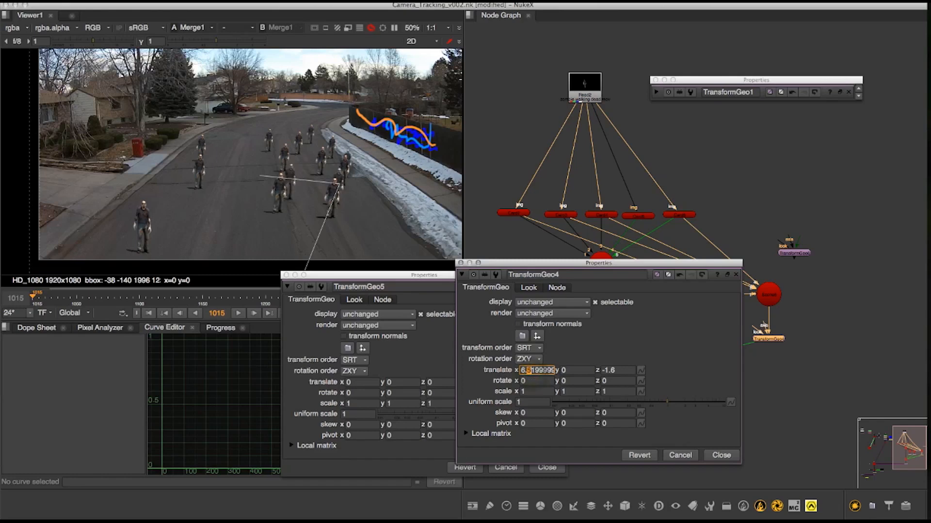
pyautogui.press('Down')
pyautogui.press('Down')
pyautogui.press('Down')
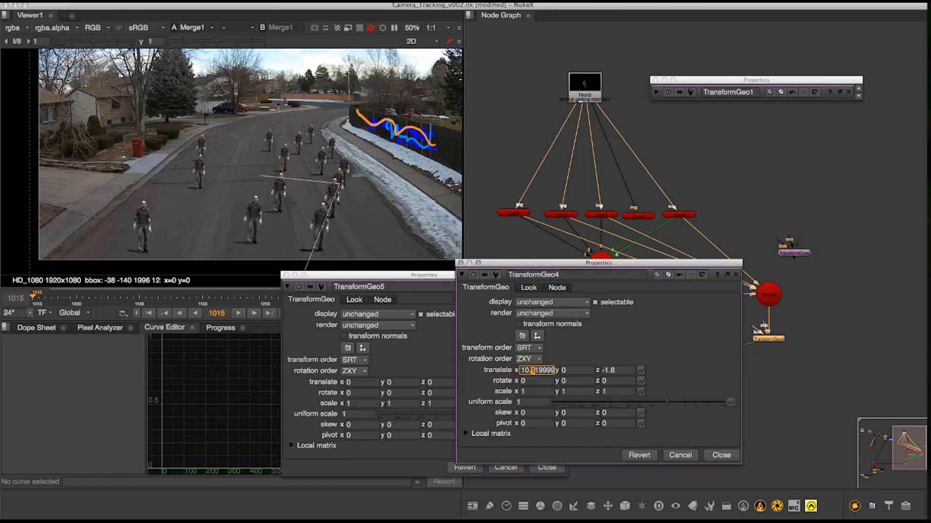
pyautogui.press('Up')
pyautogui.press('Up')
pyautogui.press('Up')
pyautogui.press('Tab')
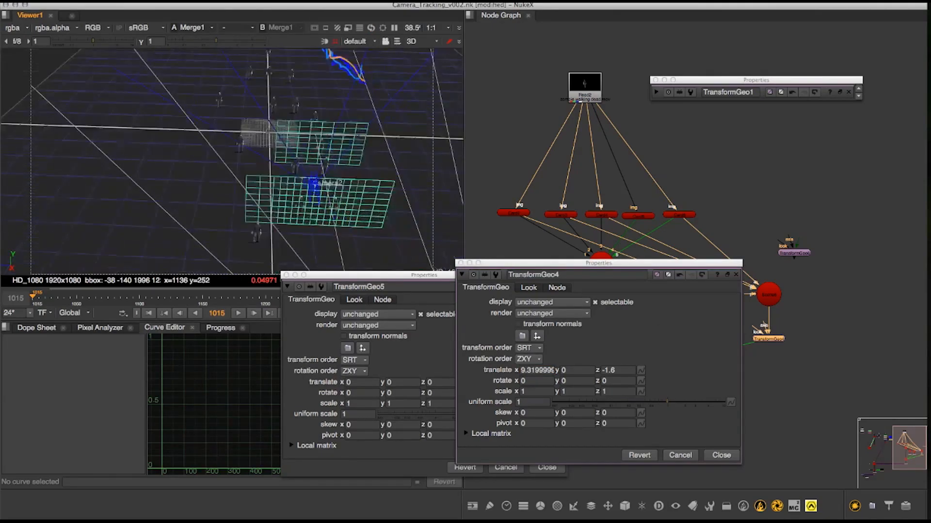
pyautogui.moveTo(654, 264); pyautogui.dragTo(786, 294)
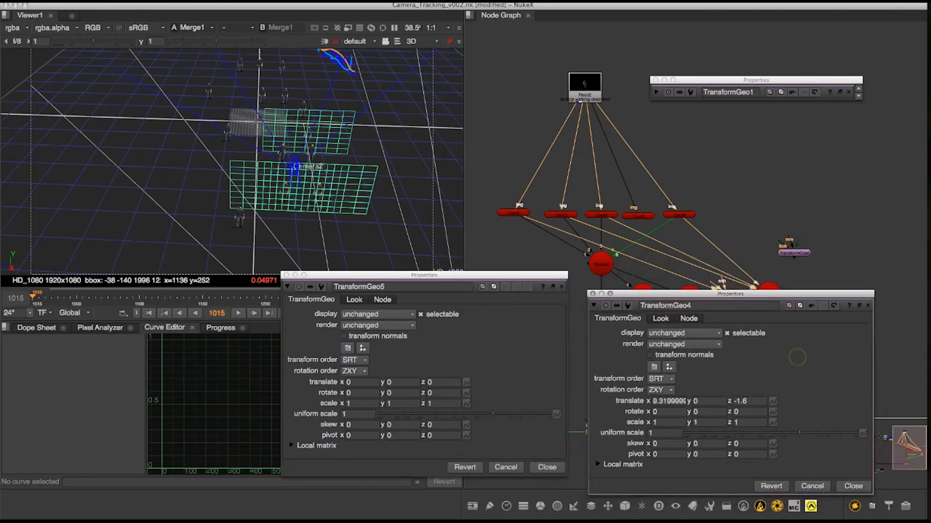
pyautogui.click(600, 294)
# - Offset the first card's copy in the 3D view to about X -1.76 and Z 1.61 with TransformGeo5, and close its properties
pyautogui.click(517, 339)
pyautogui.moveTo(424, 274); pyautogui.dragTo(631, 300)
pyautogui.moveTo(631, 194); pyautogui.dragTo(594, 167, button='middle')
pyautogui.scroll(-5, 292, 163)
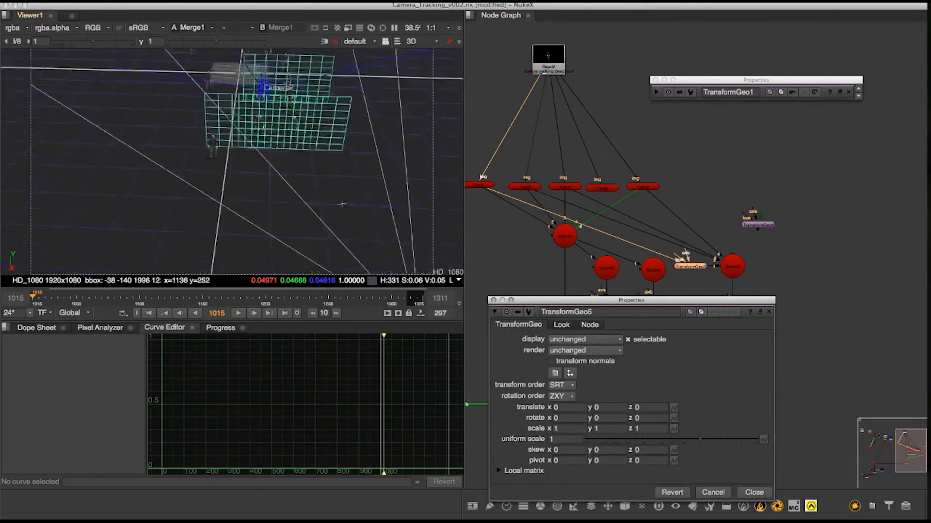
pyautogui.moveTo(283, 230); pyautogui.dragTo(211, 194)
pyautogui.moveTo(238, 128); pyautogui.dragTo(272, 172, button='middle')
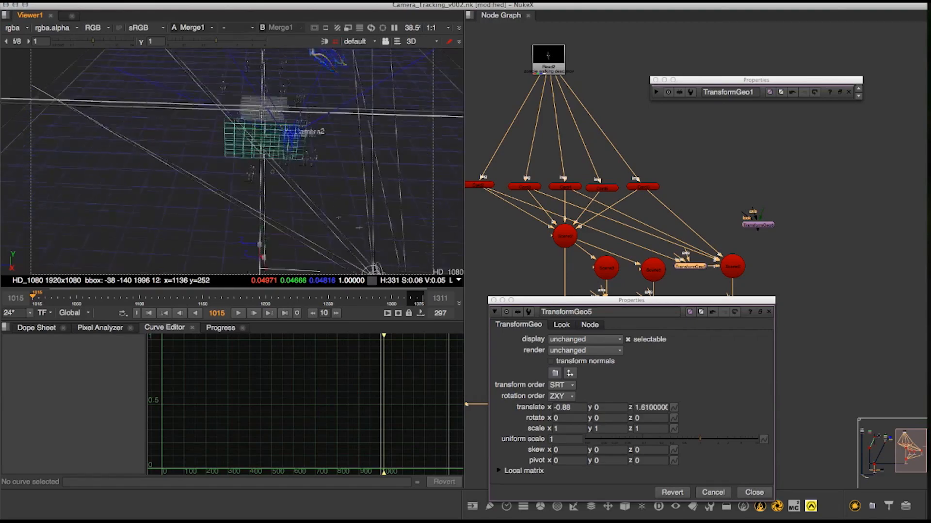
pyautogui.moveTo(272, 175); pyautogui.dragTo(274, 230)
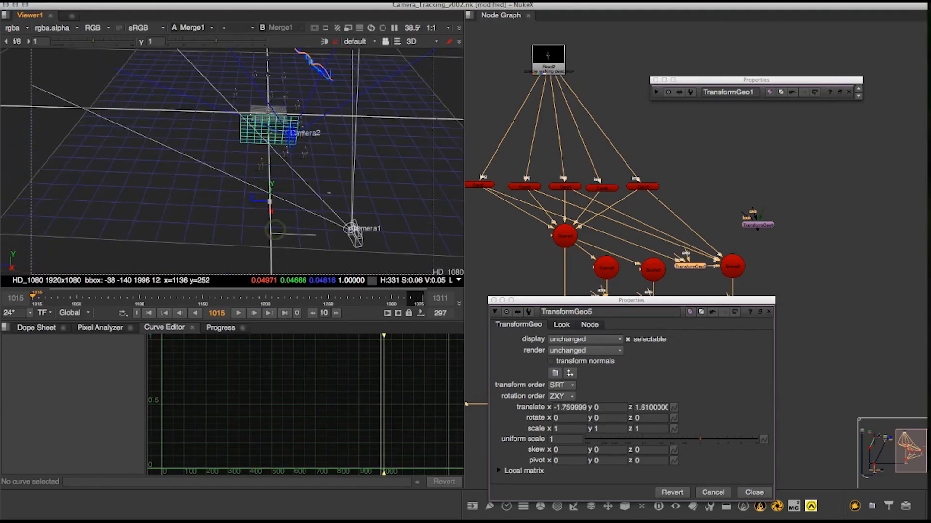
pyautogui.click(494, 300)
# - Select the card nodes one after another to examine where each card's copies sit in the 3D view
pyautogui.click(489, 274)
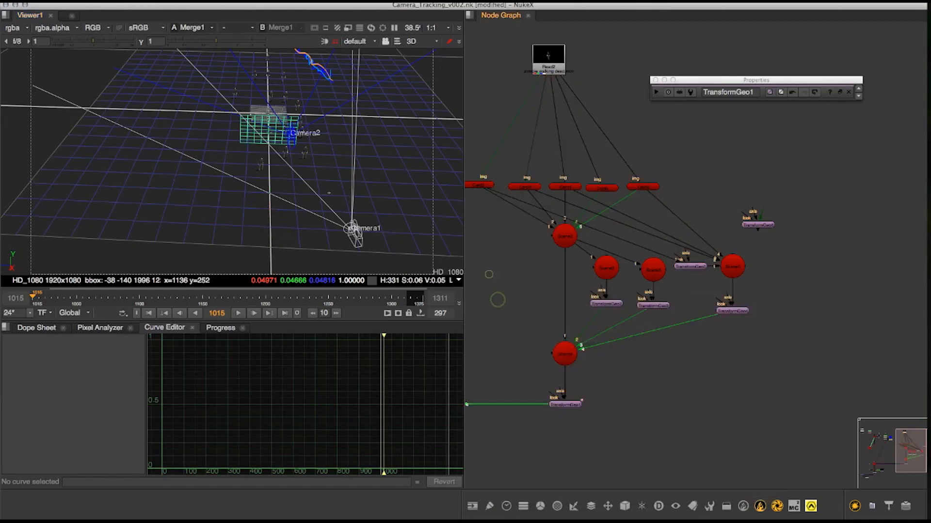
pyautogui.click(480, 185)
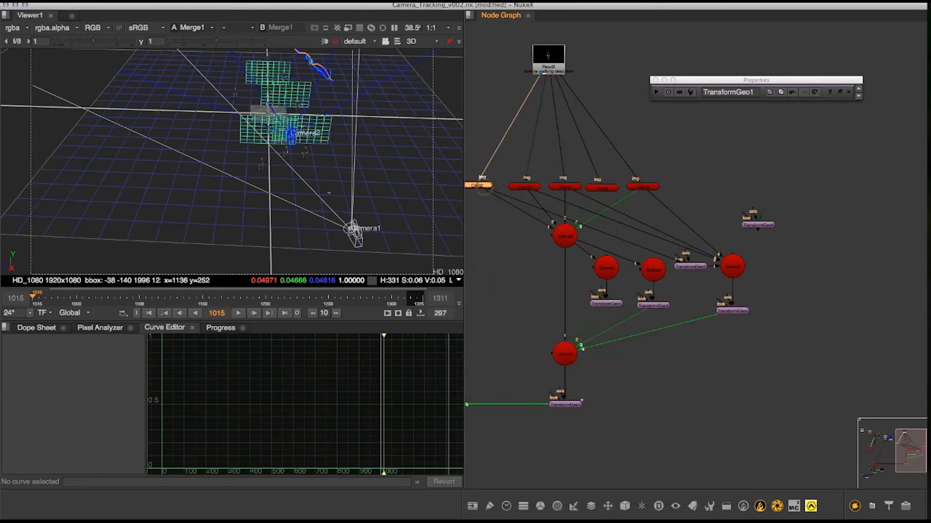
pyautogui.click(529, 188)
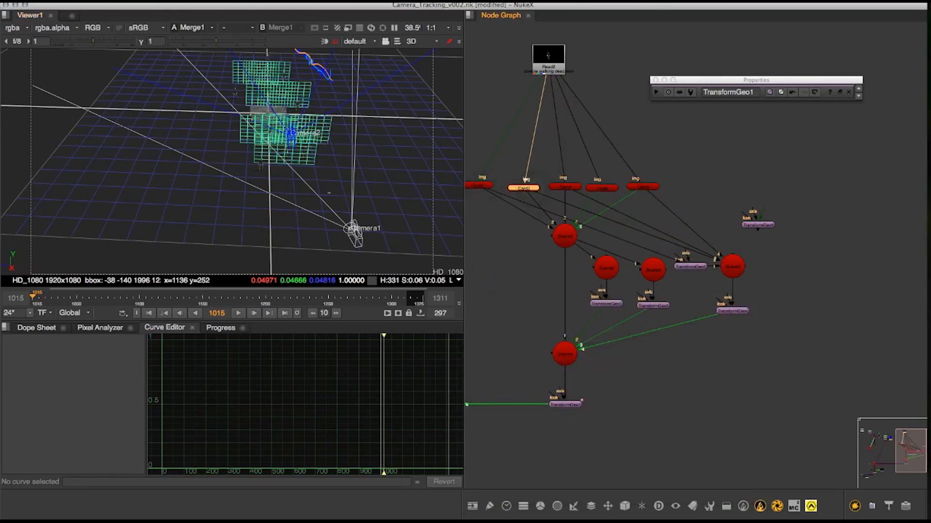
pyautogui.click(564, 186)
pyautogui.click(600, 188)
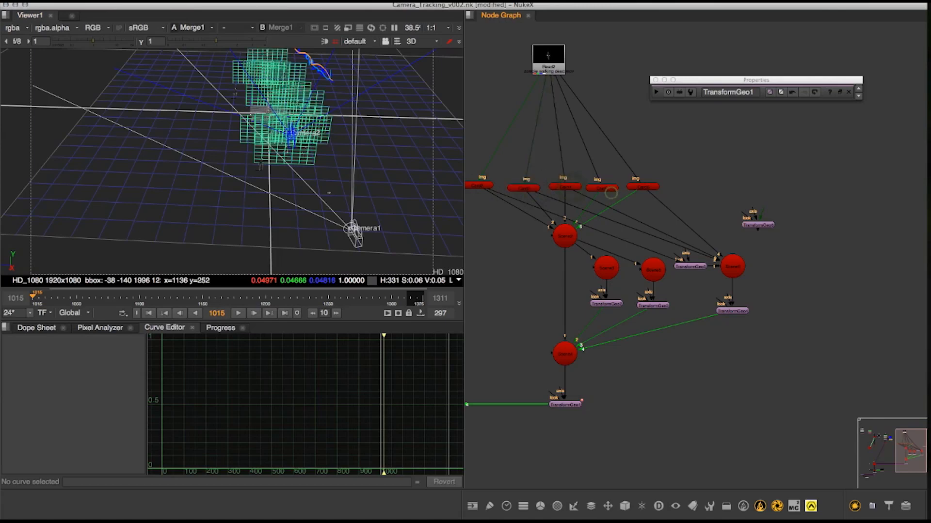
pyautogui.click(733, 162)
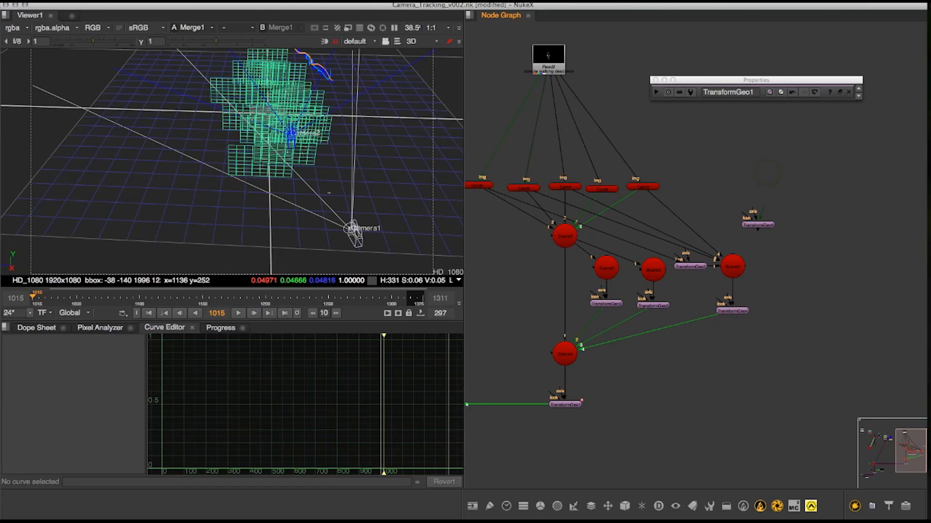
# - Lower the new Scene node slightly and insert TransformGeo6 between the fourth card and that Scene node
pyautogui.moveTo(733, 266); pyautogui.dragTo(729, 278)
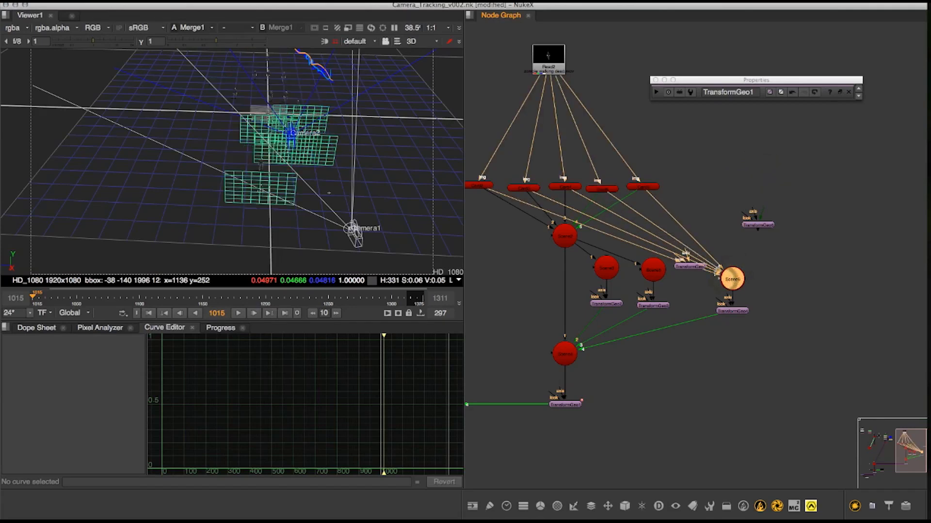
pyautogui.moveTo(758, 225); pyautogui.dragTo(657, 221)
pyautogui.moveTo(645, 207); pyautogui.dragTo(653, 205, button='middle')
pyautogui.click(777, 228)
# - Open TransformGeo6's properties and move the fourth card's copy along X to about -5.73 in the 3D view
pyautogui.doubleClick(667, 219)
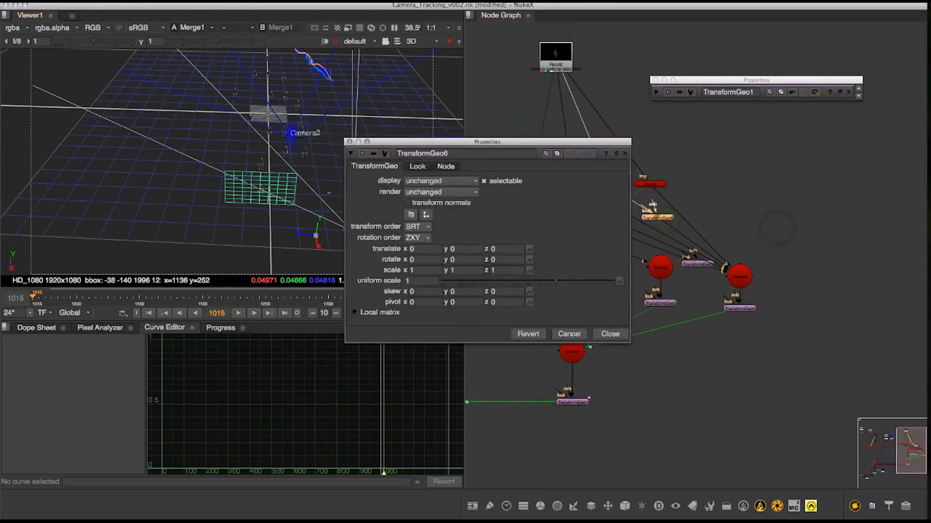
pyautogui.moveTo(319, 246); pyautogui.dragTo(269, 220)
pyautogui.scroll(4, 218, 194)
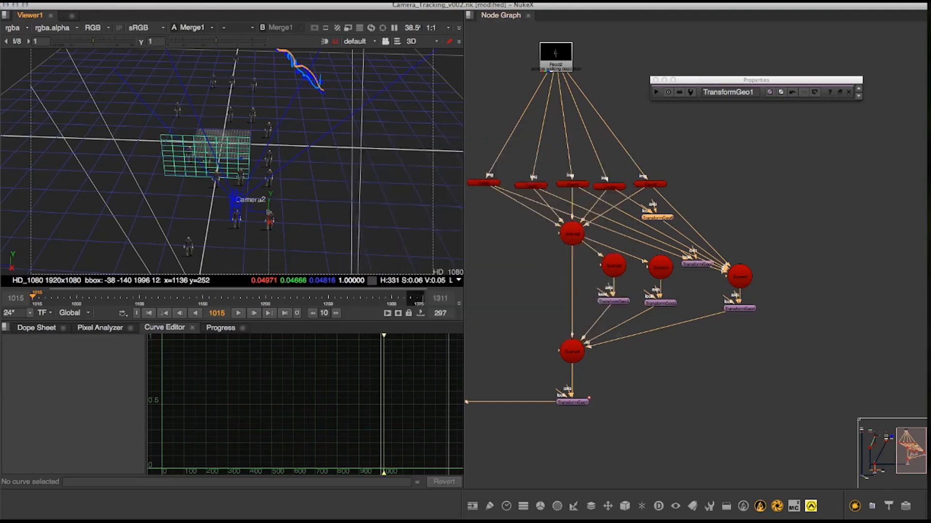
pyautogui.scroll(5, 231, 161)
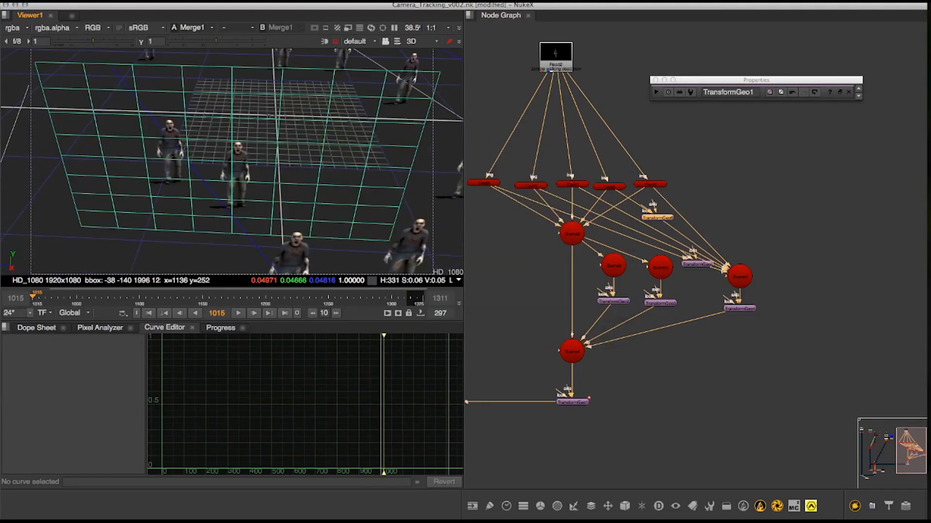
pyautogui.keyDown('alt'); pyautogui.moveTo(269, 115); pyautogui.dragTo(273, 108); pyautogui.keyUp('alt')
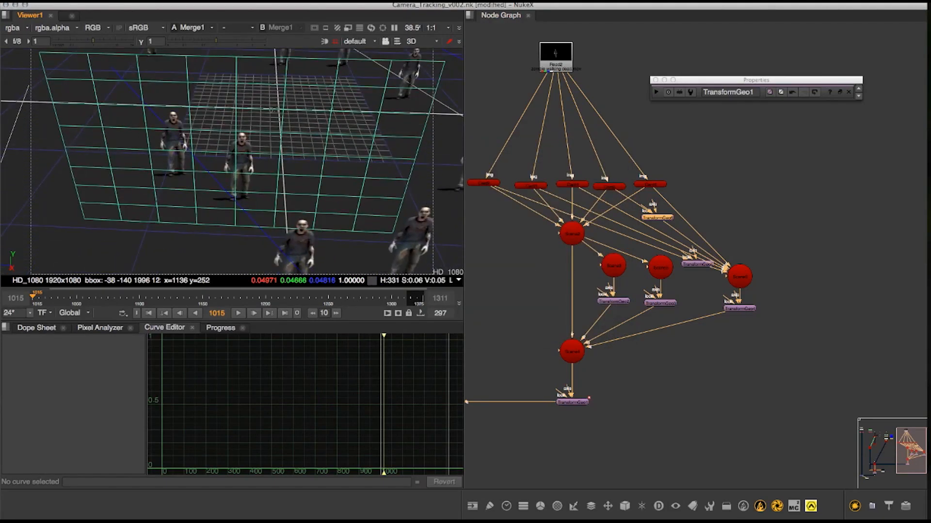
# - Shift the fourth card's copy to X -5.57 and Z 0.09 with TransformGeo6 in the camera view, and close the open node properties
pyautogui.press('Tab')
pyautogui.scroll(2, 298, 154)
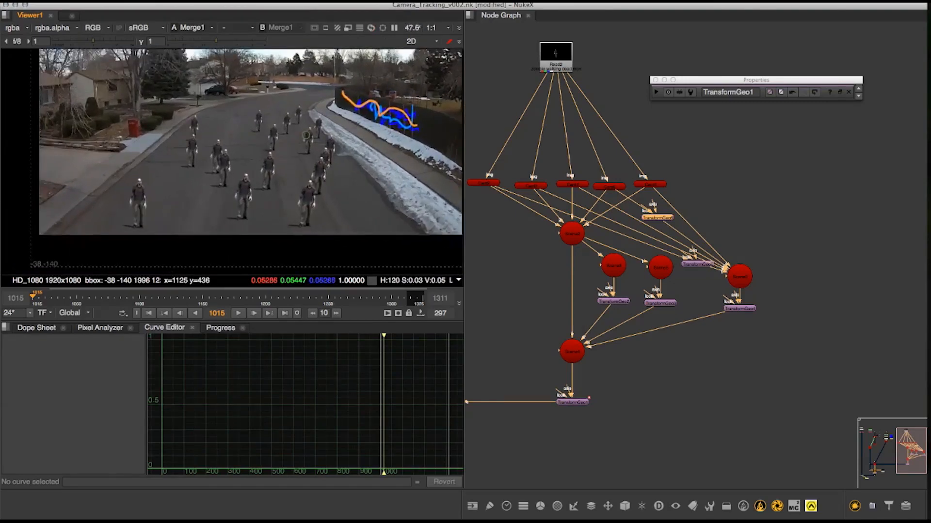
pyautogui.moveTo(298, 135); pyautogui.dragTo(317, 129, button='middle')
pyautogui.click(755, 173)
pyautogui.doubleClick(657, 218)
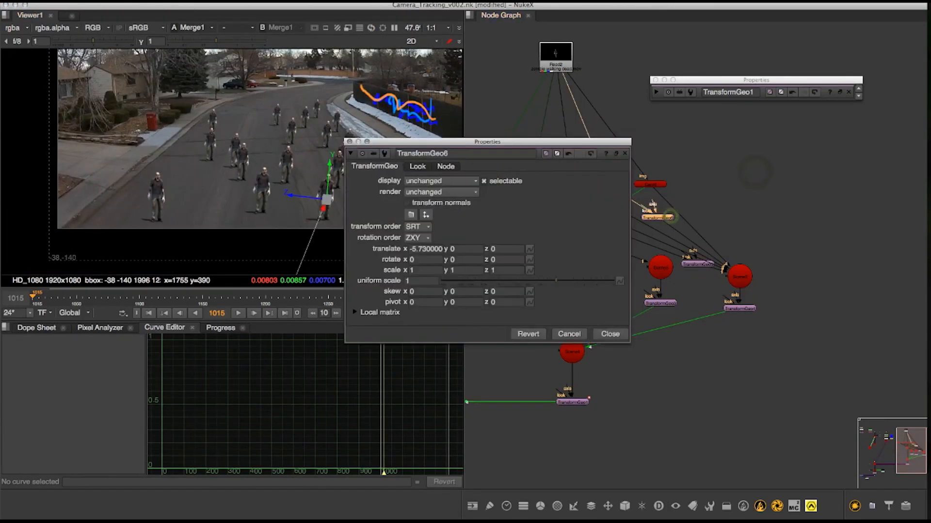
pyautogui.moveTo(291, 196); pyautogui.dragTo(308, 210)
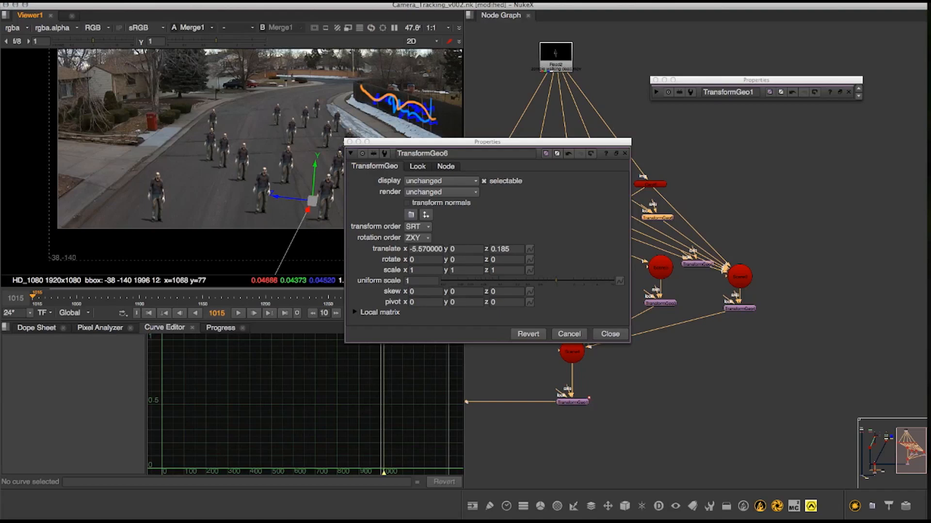
pyautogui.moveTo(277, 198); pyautogui.dragTo(284, 198)
pyautogui.moveTo(299, 159); pyautogui.dragTo(222, 164, button='middle')
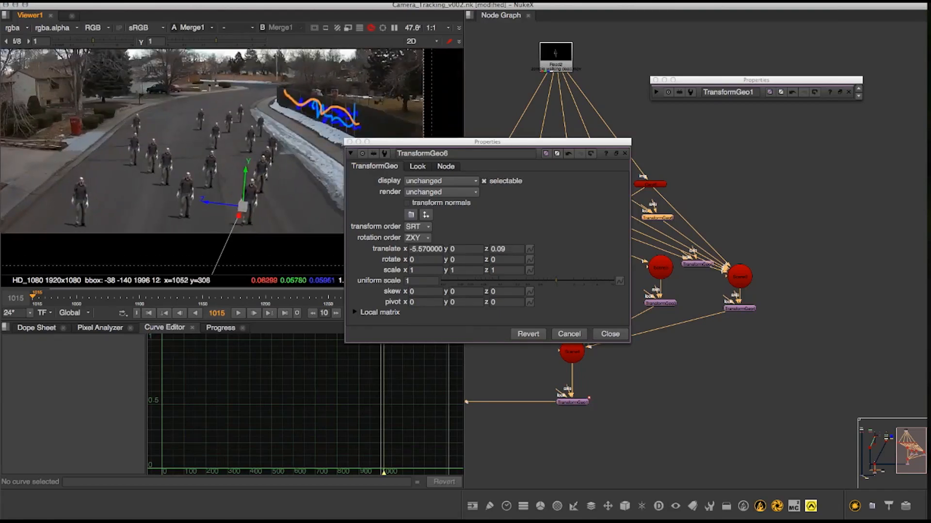
pyautogui.click(609, 334)
pyautogui.moveTo(653, 363); pyautogui.dragTo(675, 326, button='middle')
pyautogui.click(655, 79)
pyautogui.moveTo(713, 96); pyautogui.dragTo(735, 130, button='middle')
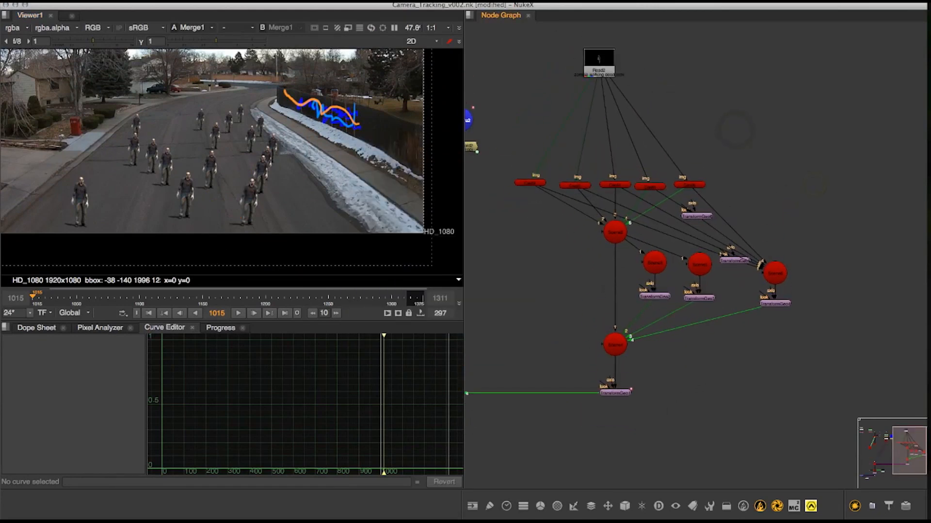
# - Add a Backdrop behind all the zombie nodes, from the zombie Read down to the final TransformGeo, and enlarge it slightly
pyautogui.moveTo(767, 210); pyautogui.dragTo(800, 226, button='middle')
pyautogui.scroll(-3, 795, 191)
pyautogui.moveTo(614, 89); pyautogui.dragTo(858, 393)
pyautogui.click(726, 507)
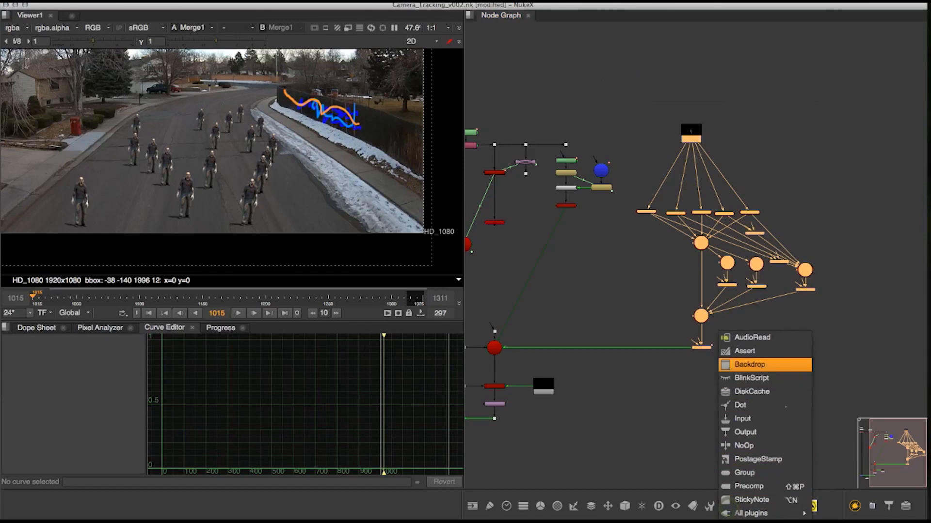
pyautogui.click(741, 363)
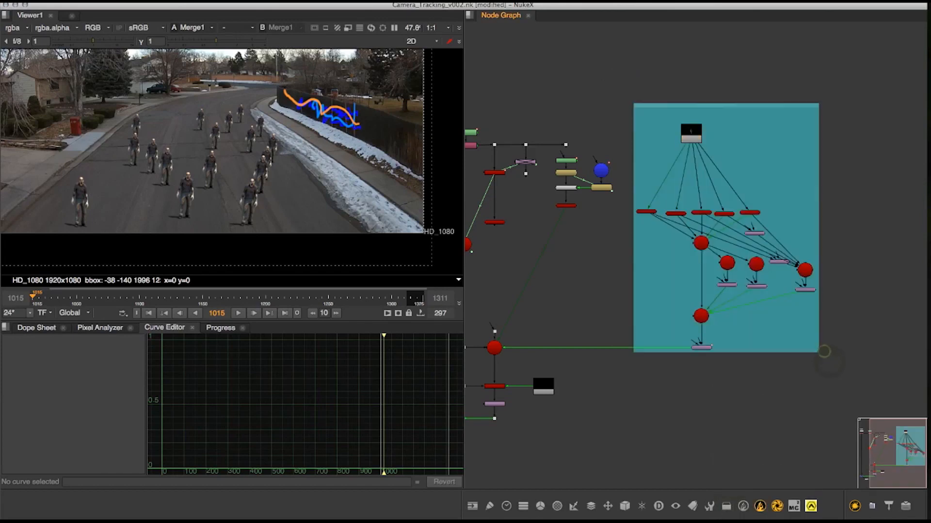
pyautogui.moveTo(818, 351); pyautogui.dragTo(838, 360)
pyautogui.click(856, 301)
# - Recolour the backdrop behind the zombie nodes dark teal, label it "Zombies" and close its properties
pyautogui.doubleClick(750, 105)
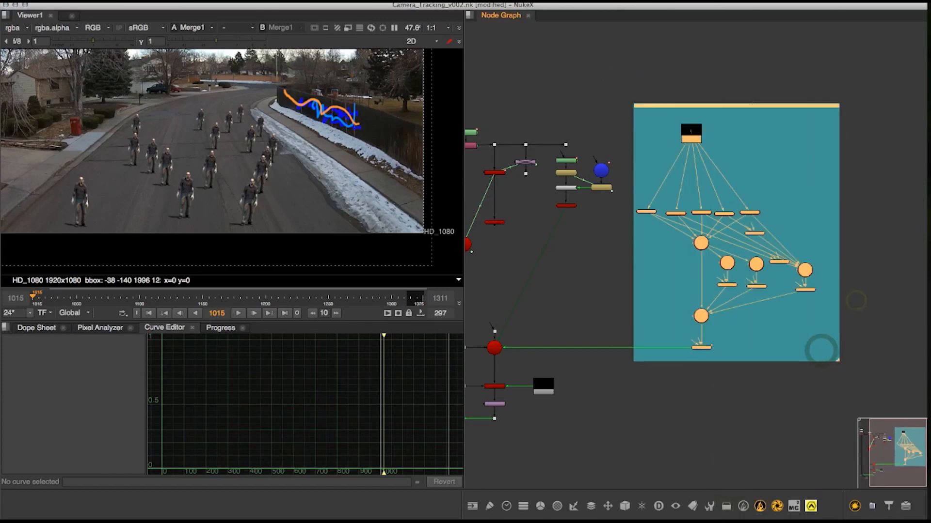
pyautogui.click(538, 70)
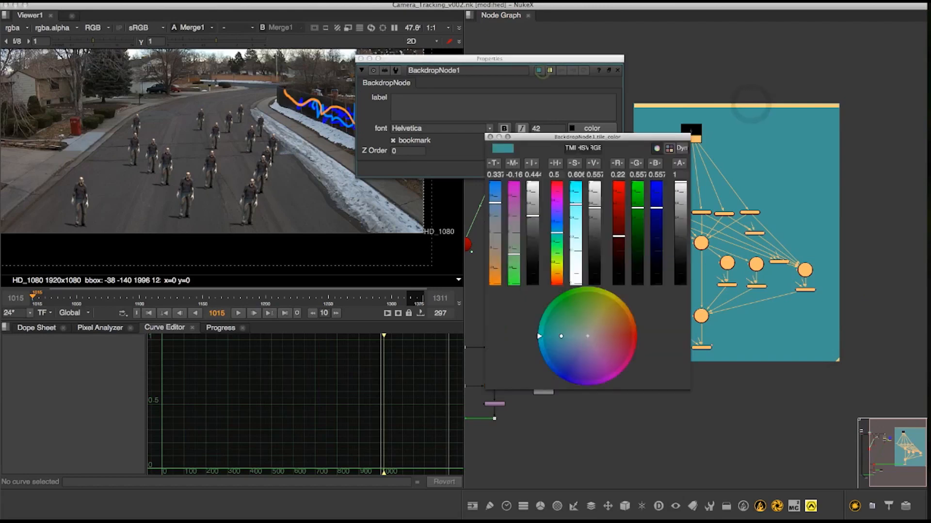
pyautogui.moveTo(562, 345); pyautogui.dragTo(577, 374)
pyautogui.moveTo(655, 209); pyautogui.dragTo(656, 245)
pyautogui.moveTo(605, 342); pyautogui.dragTo(572, 332)
pyautogui.click(448, 111)
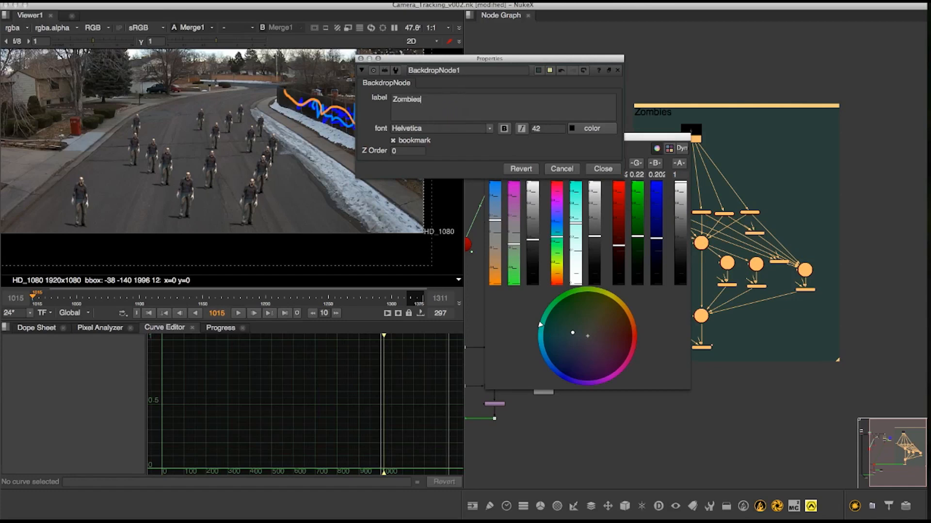
pyautogui.click(603, 169)
pyautogui.click(615, 170)
# - Shift the Zombies backdrop slightly farther from the main tree and move the paint projection nodes down as one group
pyautogui.moveTo(661, 145); pyautogui.dragTo(677, 120, button='middle')
pyautogui.scroll(-1, 676, 120)
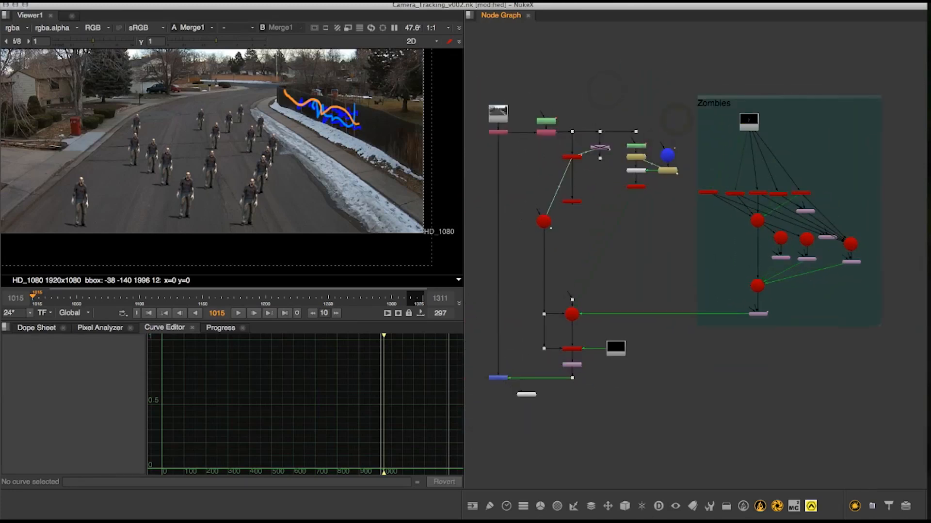
pyautogui.moveTo(757, 97); pyautogui.dragTo(774, 97)
pyautogui.click(703, 193)
pyautogui.moveTo(704, 213); pyautogui.dragTo(643, 218)
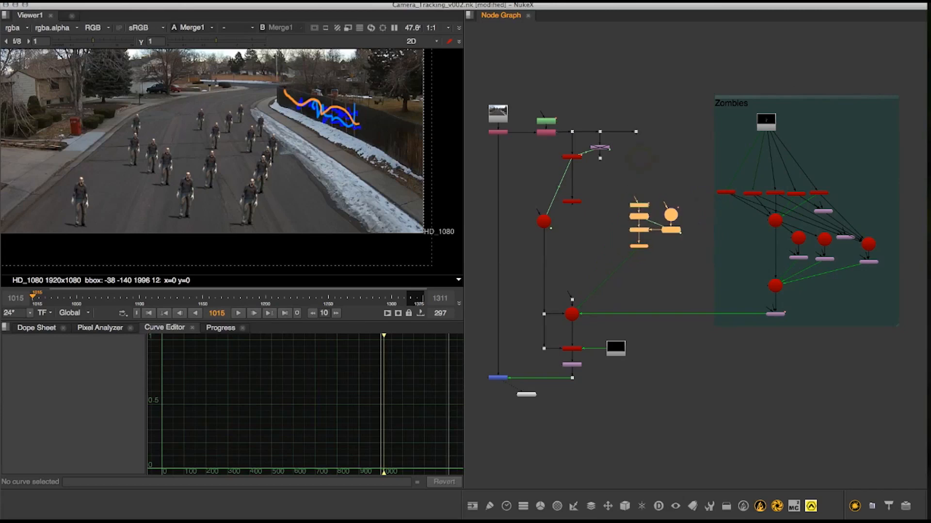
# - Add a backdrop behind the paint projection nodes, enlarge it slightly and lower the nodes inside it
pyautogui.hotkey('alt', 'b')
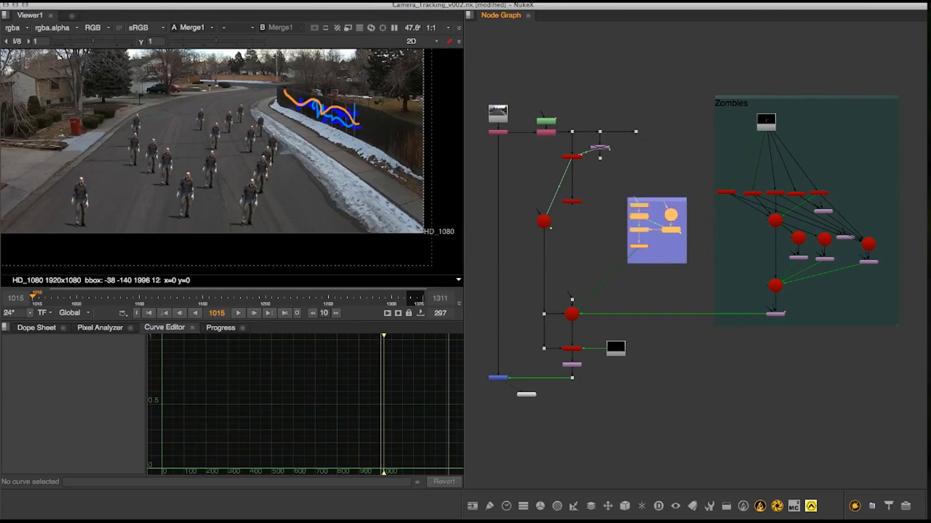
pyautogui.click(688, 264)
pyautogui.moveTo(686, 262); pyautogui.dragTo(697, 273)
pyautogui.moveTo(674, 214); pyautogui.dragTo(678, 233)
# - Label the backdrop around the projection nodes "Paint", close its properties and nudge it slightly in the node graph
pyautogui.doubleClick(675, 206)
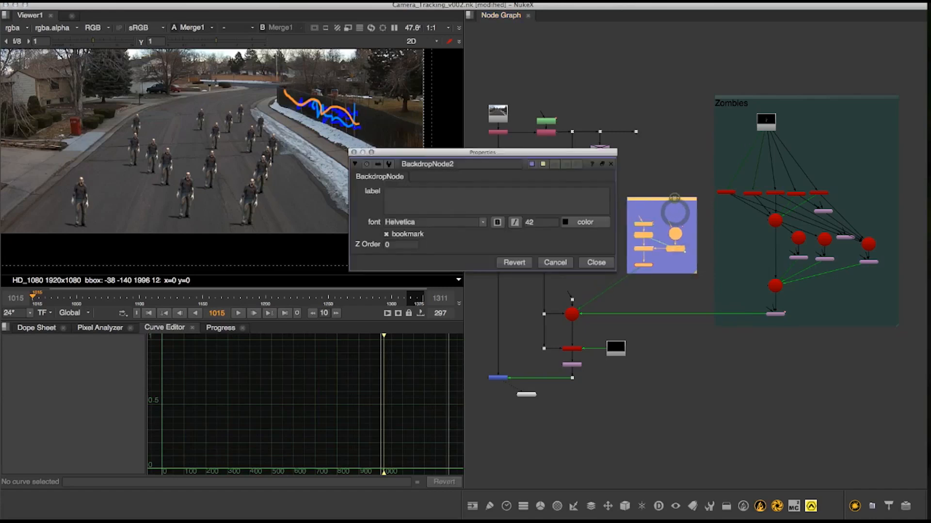
pyautogui.click(496, 198)
pyautogui.write('Pain')
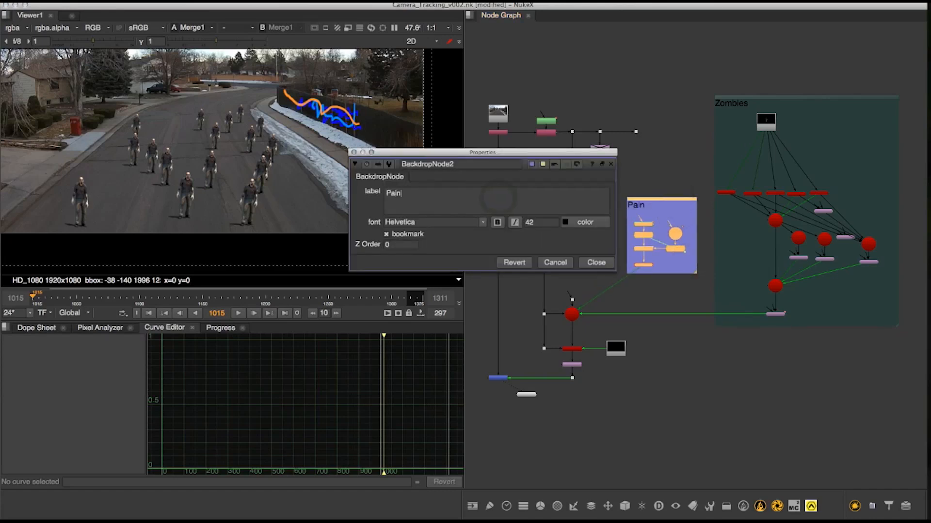
pyautogui.click(671, 204)
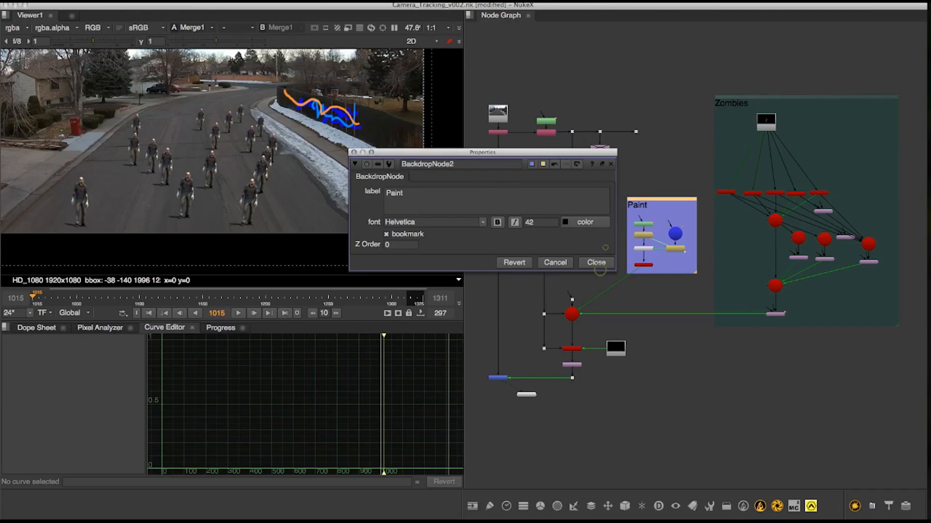
pyautogui.click(600, 264)
pyautogui.moveTo(608, 263); pyautogui.dragTo(601, 205, button='middle')
pyautogui.scroll(-2, 619, 213)
pyautogui.moveTo(660, 152); pyautogui.dragTo(661, 153)
pyautogui.click(620, 359)
pyautogui.moveTo(620, 360)
pyautogui.mouseDown(button='middle')
pyautogui.moveTo(636, 362)
pyautogui.moveTo(589, 326)
pyautogui.mouseUp(button='middle')
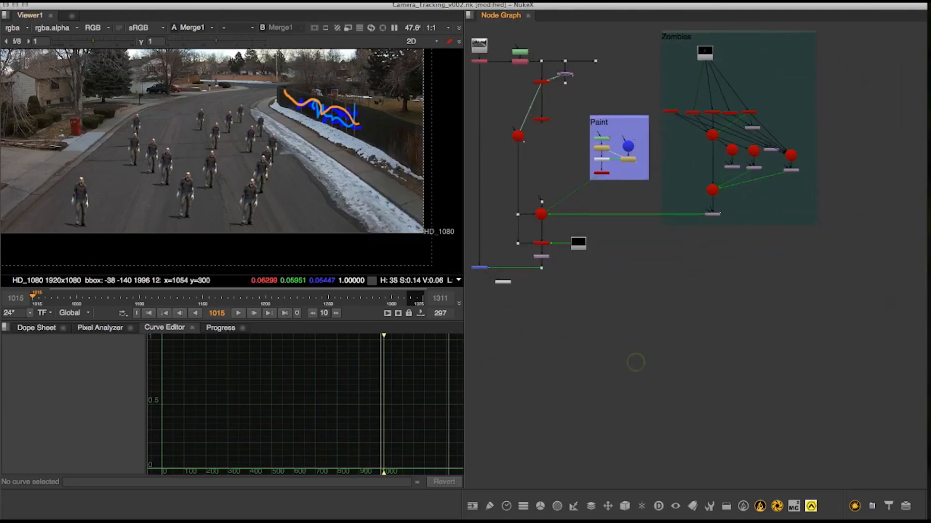
# - Examine the zombie crowd and the grouped nodes up close, and play the shot from frame 1015 to 1194
pyautogui.scroll(4, 223, 163)
pyautogui.scroll(-3, 242, 155)
pyautogui.moveTo(294, 149)
pyautogui.mouseDown(button='middle')
pyautogui.moveTo(253, 156)
pyautogui.moveTo(294, 140)
pyautogui.mouseUp(button='middle')
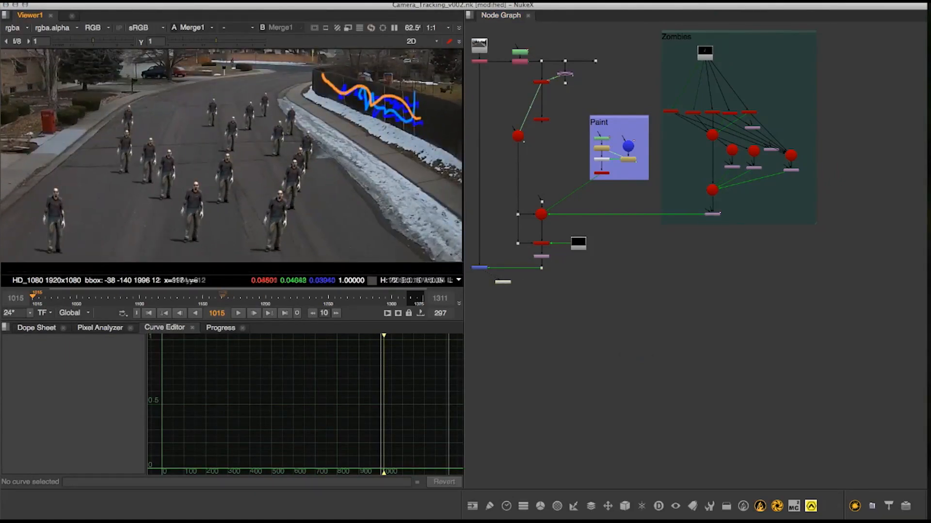
pyautogui.scroll(-4, 292, 167)
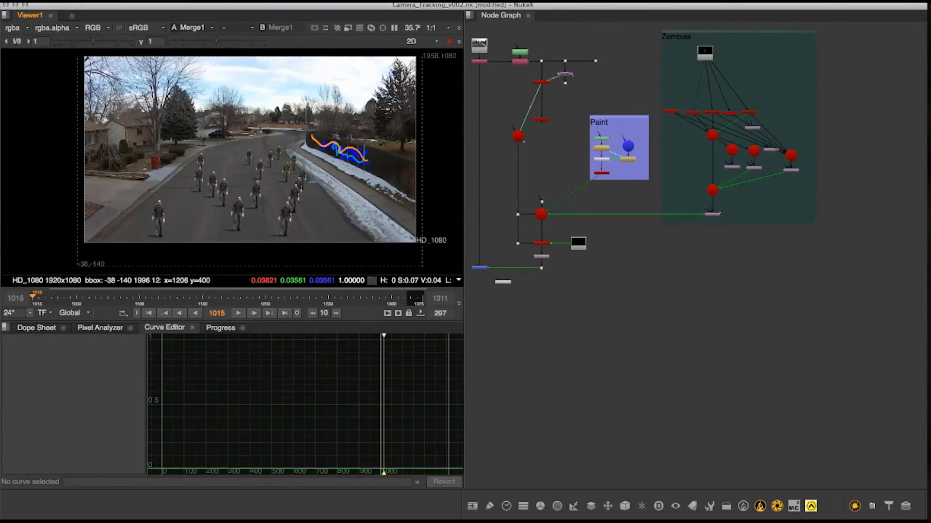
pyautogui.scroll(4, 705, 166)
pyautogui.moveTo(701, 134); pyautogui.dragTo(793, 212, button='middle')
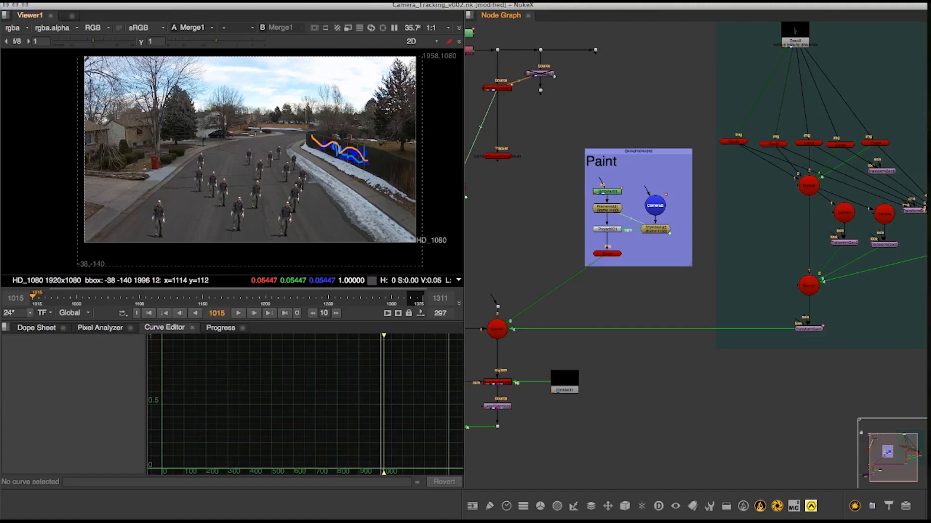
pyautogui.click(529, 206)
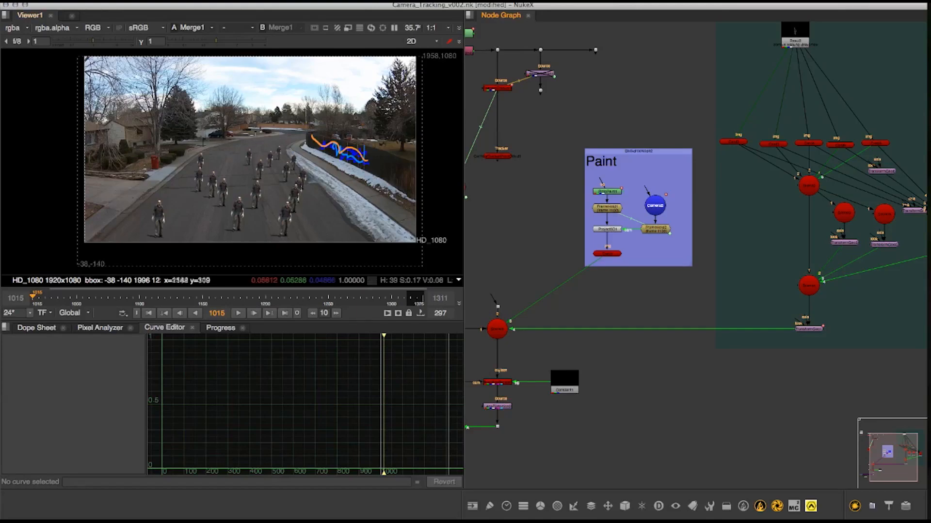
pyautogui.moveTo(361, 154); pyautogui.dragTo(366, 184, button='middle')
pyautogui.scroll(10, 340, 152)
pyautogui.scroll(-10, 368, 177)
pyautogui.click(522, 218)
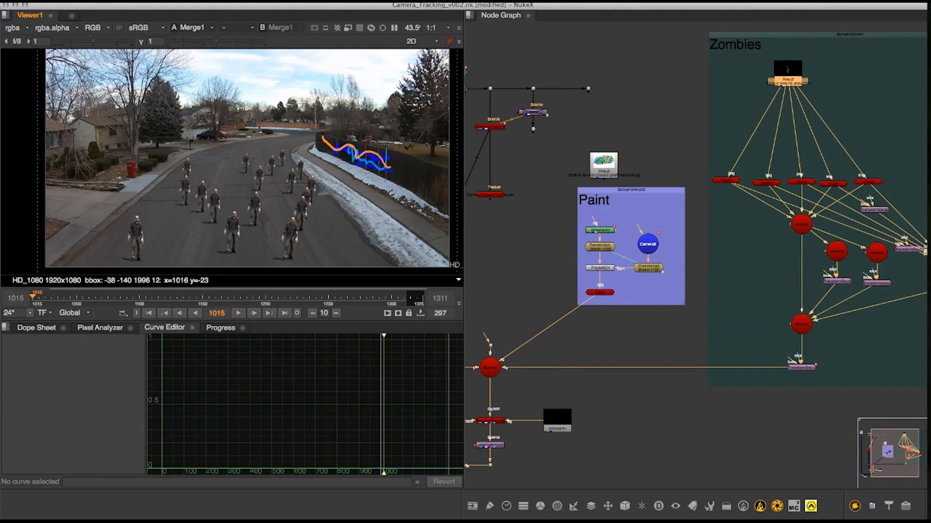
pyautogui.click(238, 313)
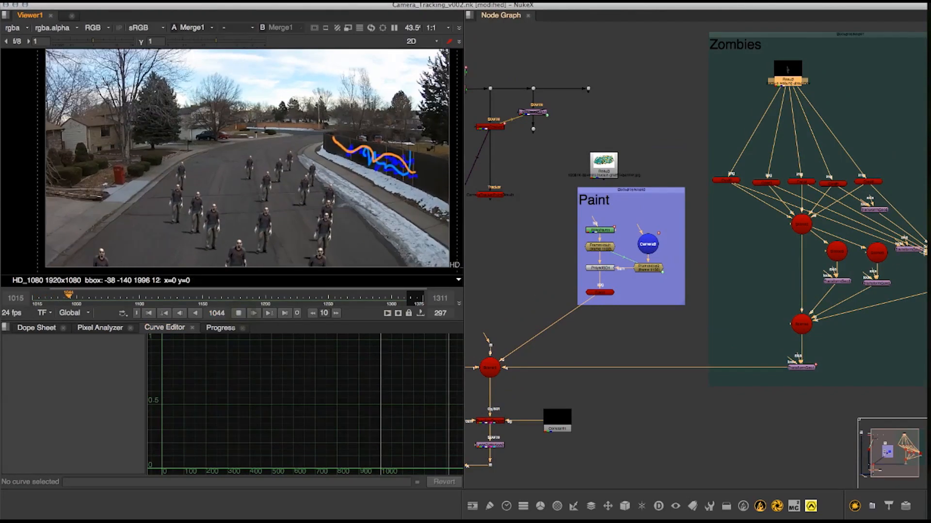
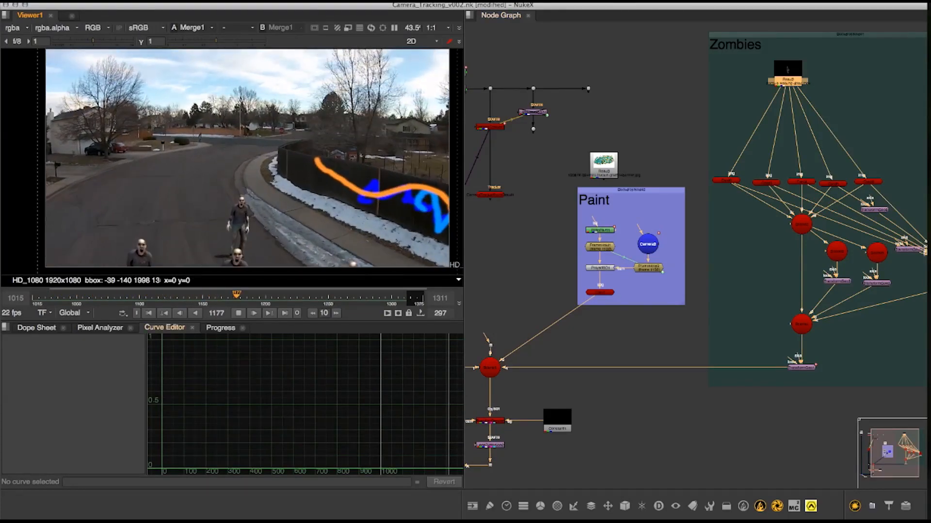
pyautogui.click(238, 313)
# - Open CameraTracker1's properties and move the window aside so that the node graph is uncovered
pyautogui.moveTo(507, 115); pyautogui.dragTo(654, 217, button='middle')
pyautogui.scroll(3, 588, 172)
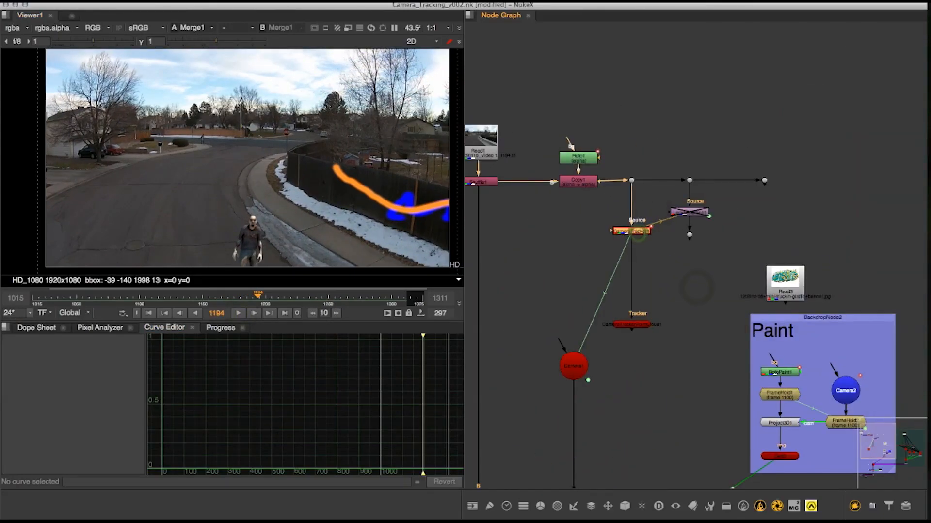
pyautogui.doubleClick(636, 233)
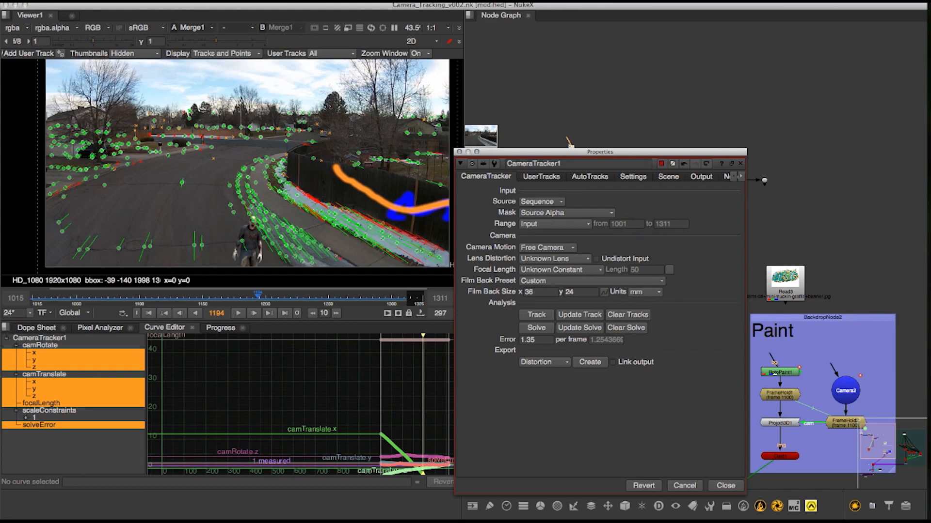
pyautogui.moveTo(570, 152); pyautogui.dragTo(415, 235)
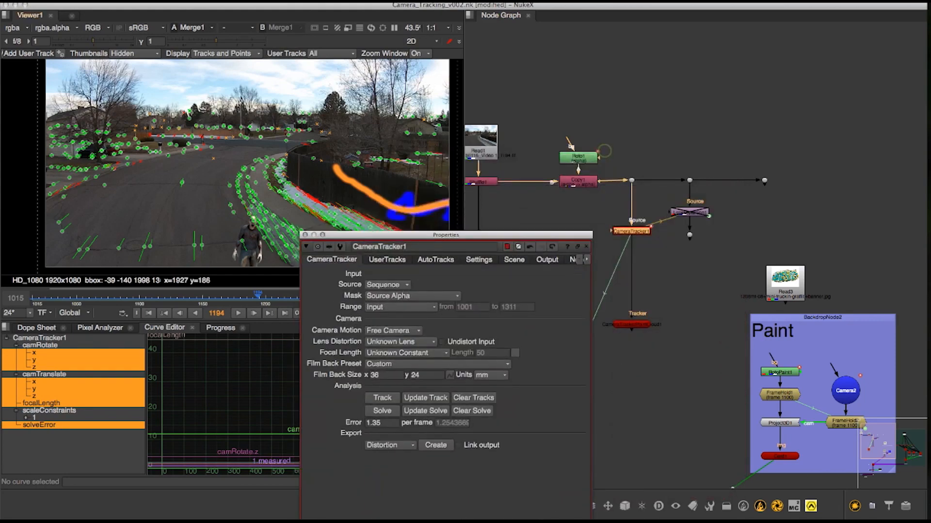
# - Select Camera2 inside the Paint backdrop and examine its place among the projection nodes
pyautogui.scroll(-4, 703, 143)
pyautogui.scroll(-4, 702, 143)
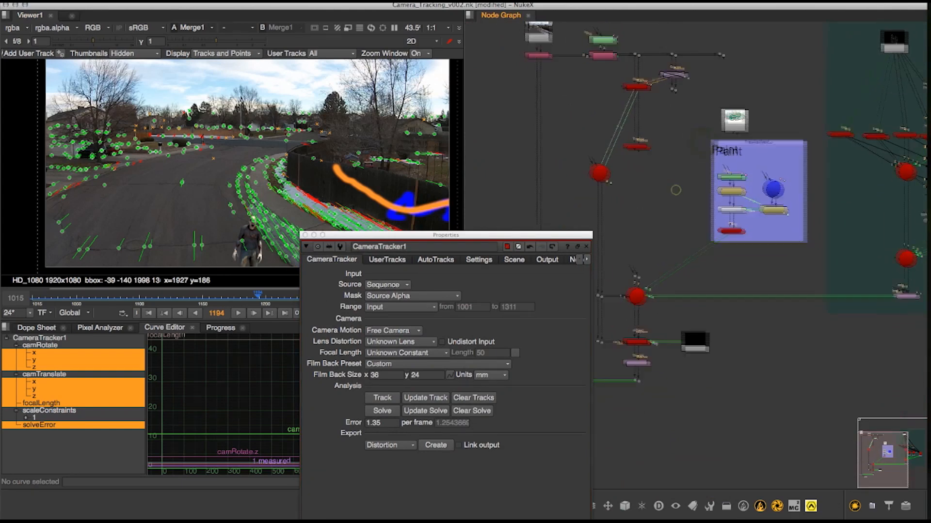
pyautogui.click(725, 175)
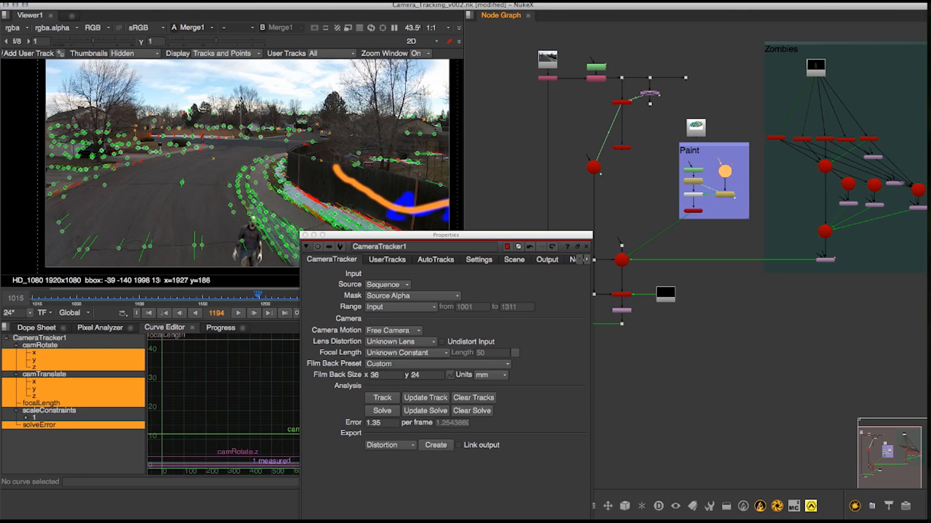
pyautogui.scroll(5, 703, 152)
pyautogui.scroll(-3, 735, 164)
pyautogui.moveTo(737, 165); pyautogui.dragTo(766, 152, button='middle')
pyautogui.click(677, 191)
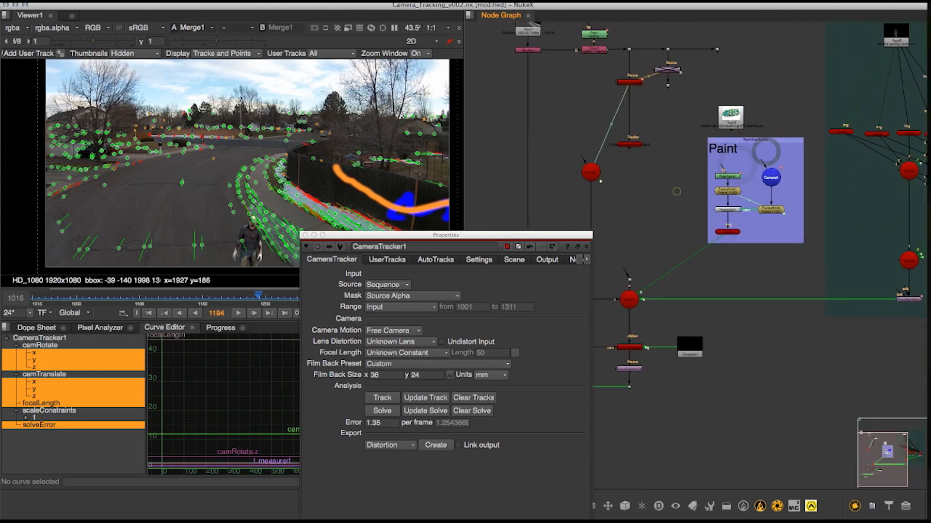
# - Export a Camera from CameraTracker1 and delete the newly created camera node
pyautogui.click(629, 82)
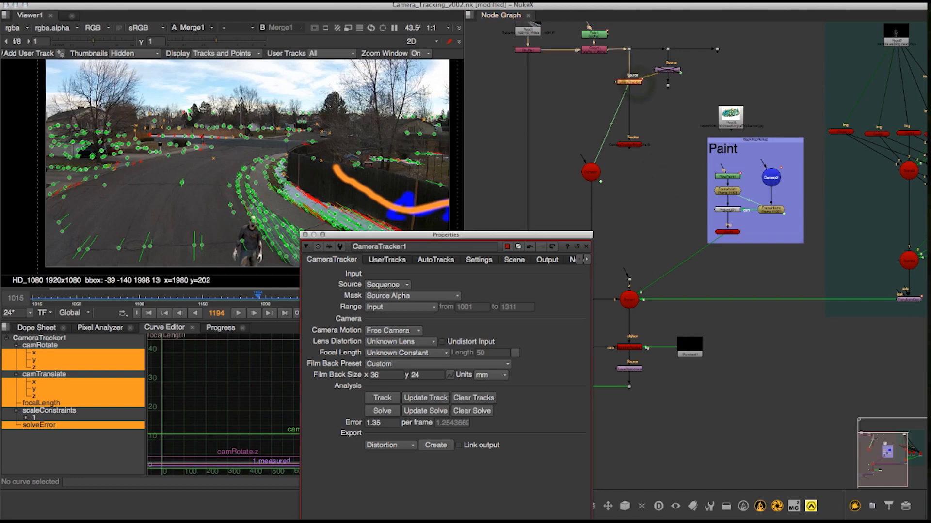
pyautogui.click(407, 446)
pyautogui.click(407, 388)
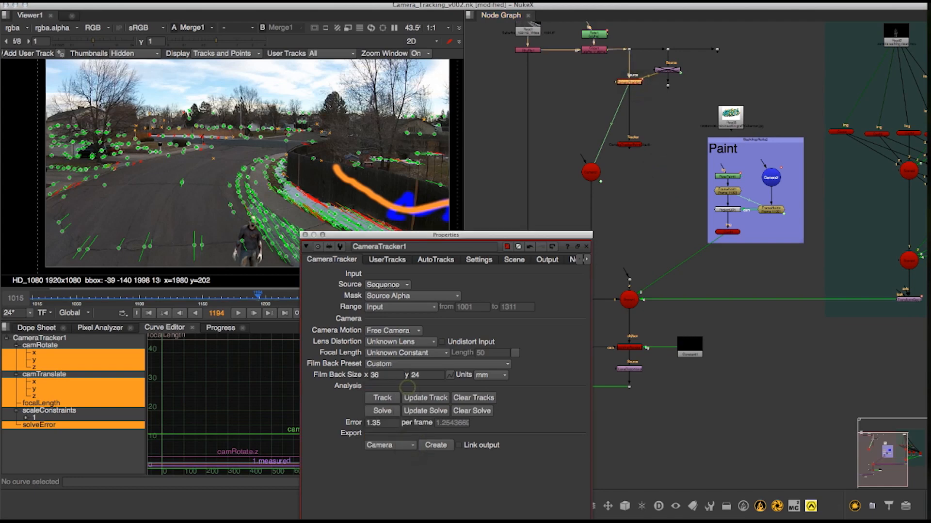
pyautogui.click(435, 445)
pyautogui.moveTo(629, 114); pyautogui.dragTo(668, 169)
pyautogui.press('Delete')
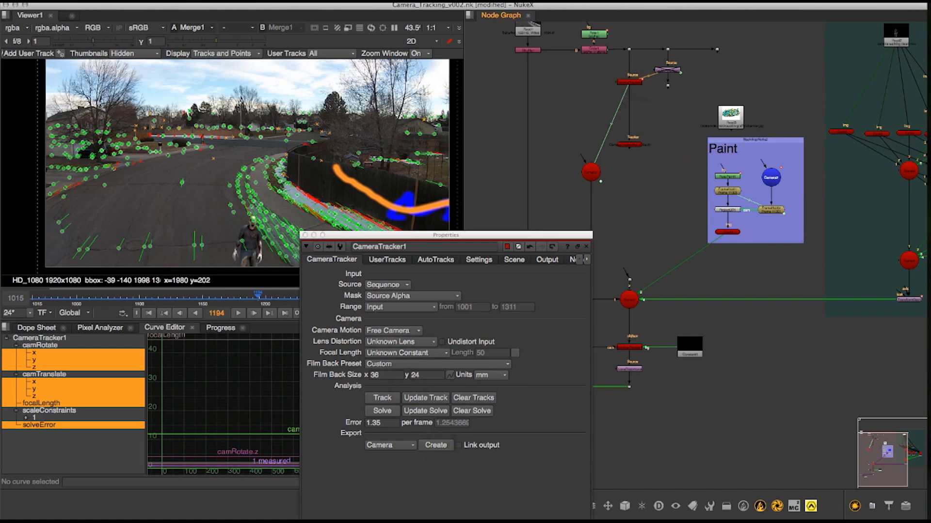
# - Reselect CameraTracker1, move its properties clear of the tracker settings area and display its UserTracks list
pyautogui.click(629, 82)
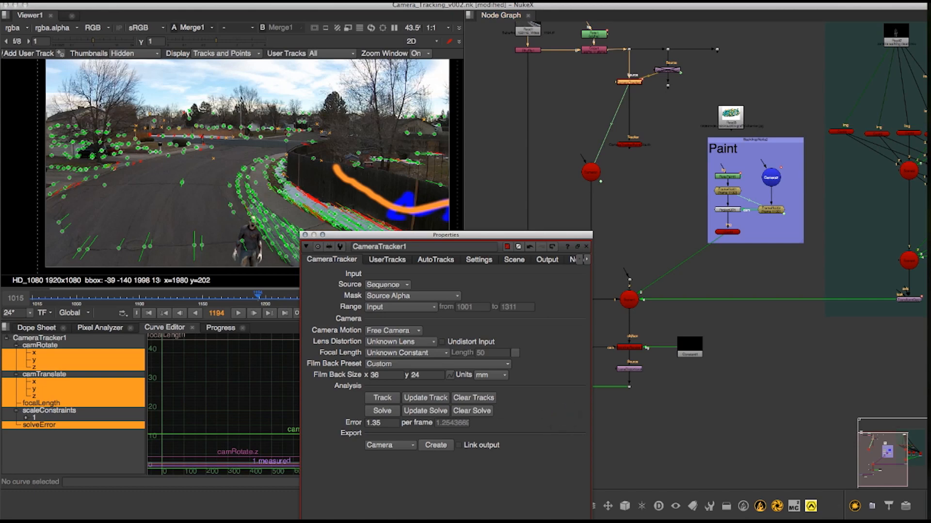
pyautogui.moveTo(446, 235); pyautogui.dragTo(509, 31)
pyautogui.click(387, 120)
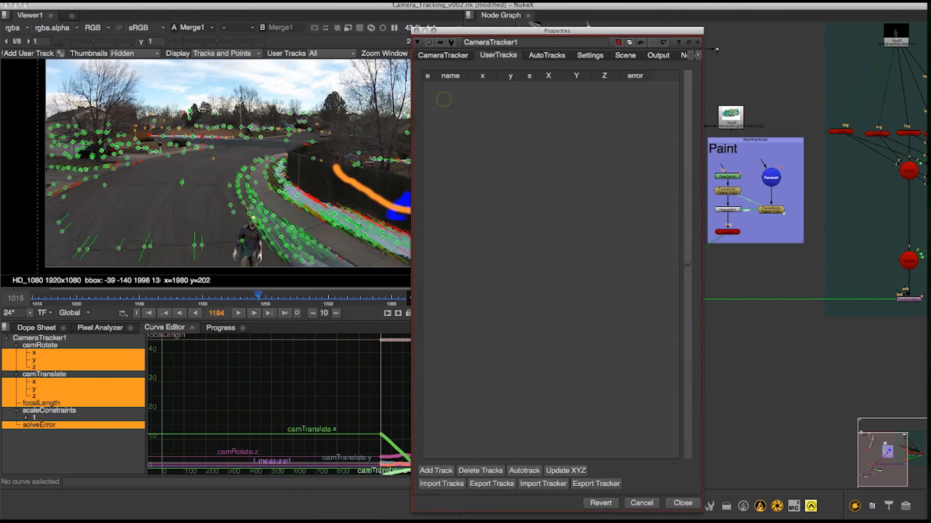
# - Set CameraTracker1's AutoTracks thresholds to Min Length 6, Max Track Error 1.6 and Max Error 4.4
pyautogui.click(555, 56)
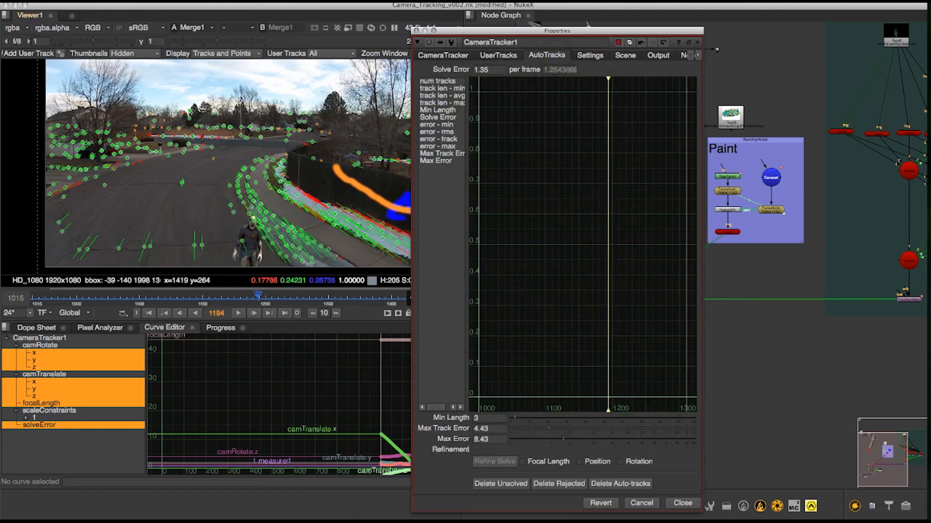
pyautogui.moveTo(322, 168); pyautogui.dragTo(335, 153, button='middle')
pyautogui.scroll(-2, 336, 154)
pyautogui.click(177, 295)
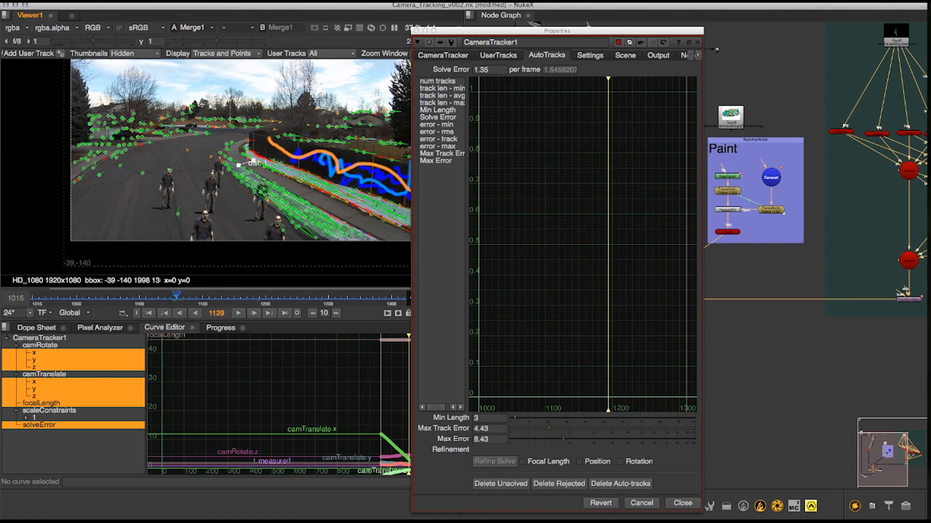
pyautogui.moveTo(565, 440); pyautogui.dragTo(556, 440)
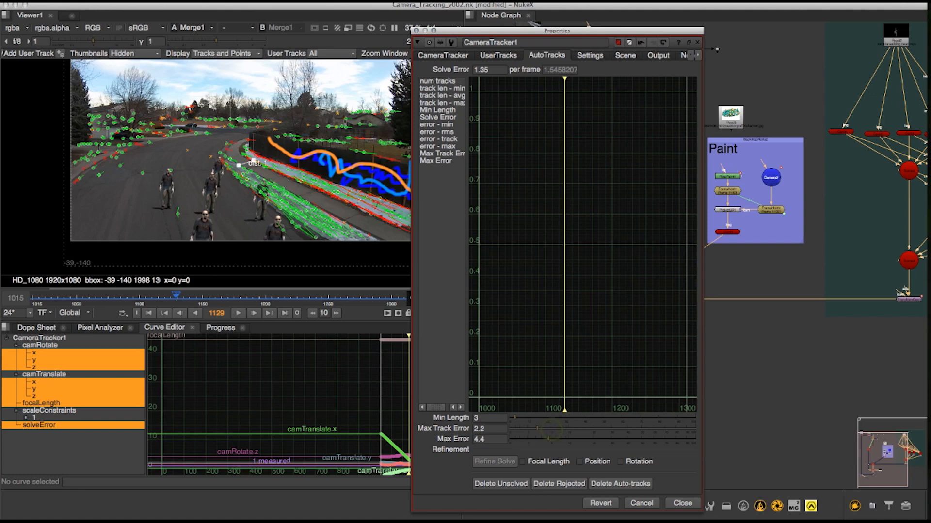
pyautogui.moveTo(536, 428); pyautogui.dragTo(534, 428)
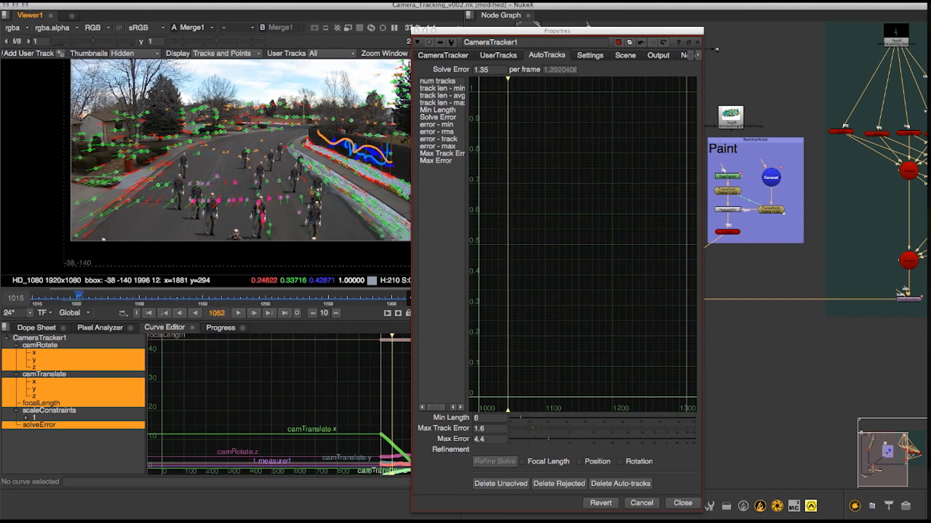
# - Enable refinement of Focal Length, Position and Rotation, and permanently delete the unsolved and rejected tracks
pyautogui.click(522, 462)
pyautogui.click(579, 462)
pyautogui.click(620, 462)
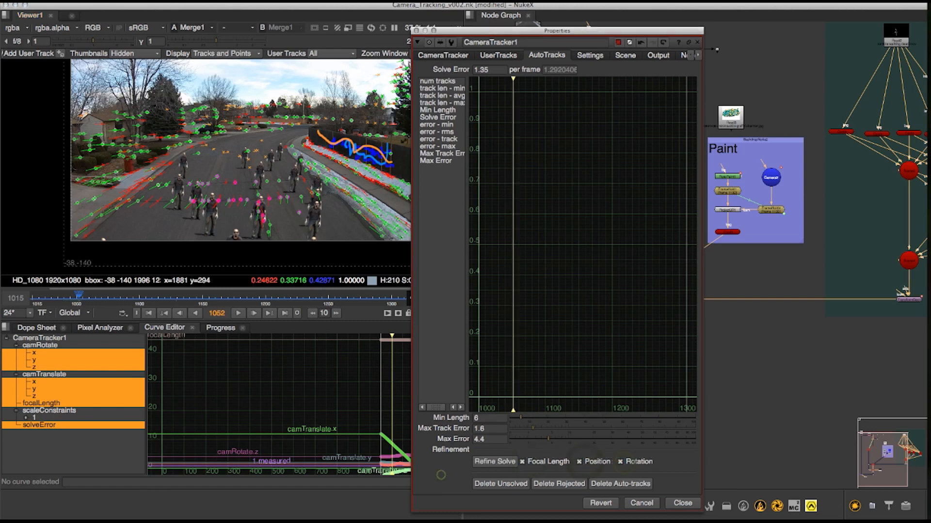
pyautogui.click(500, 484)
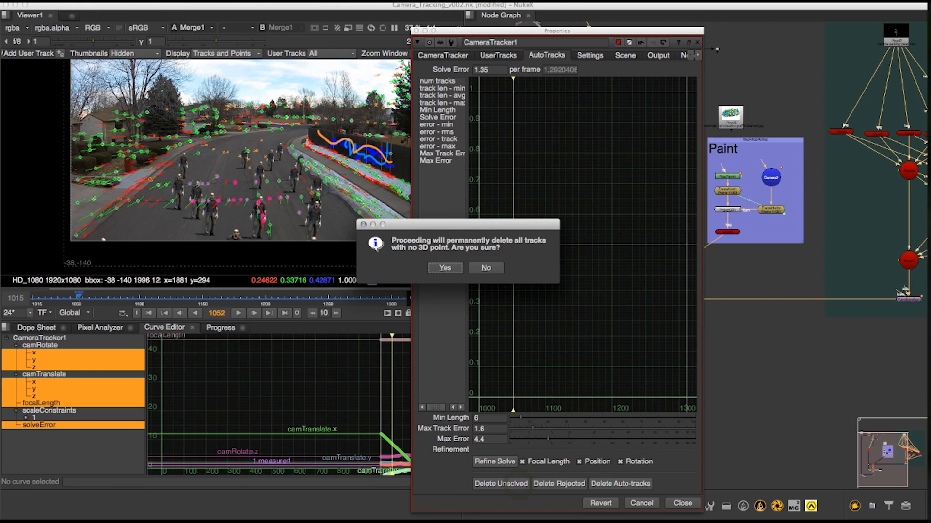
pyautogui.click(450, 269)
pyautogui.click(566, 484)
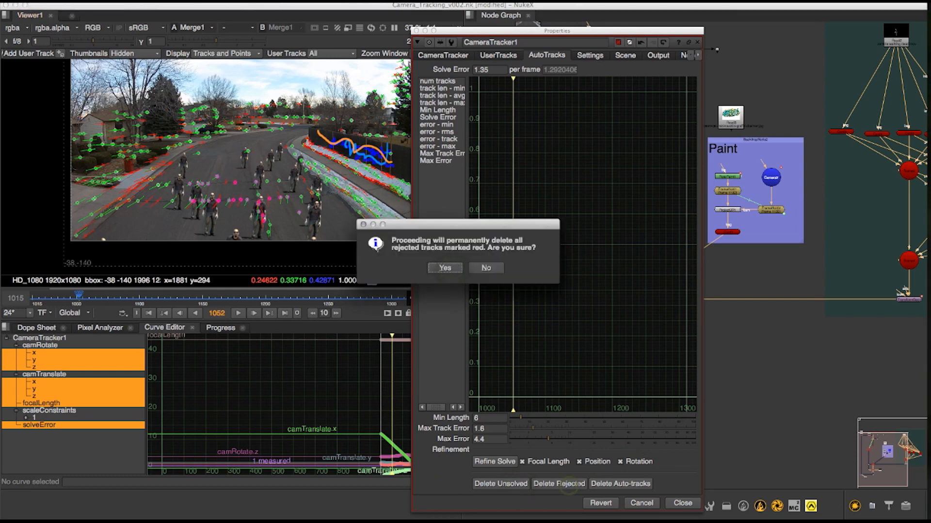
pyautogui.click(445, 268)
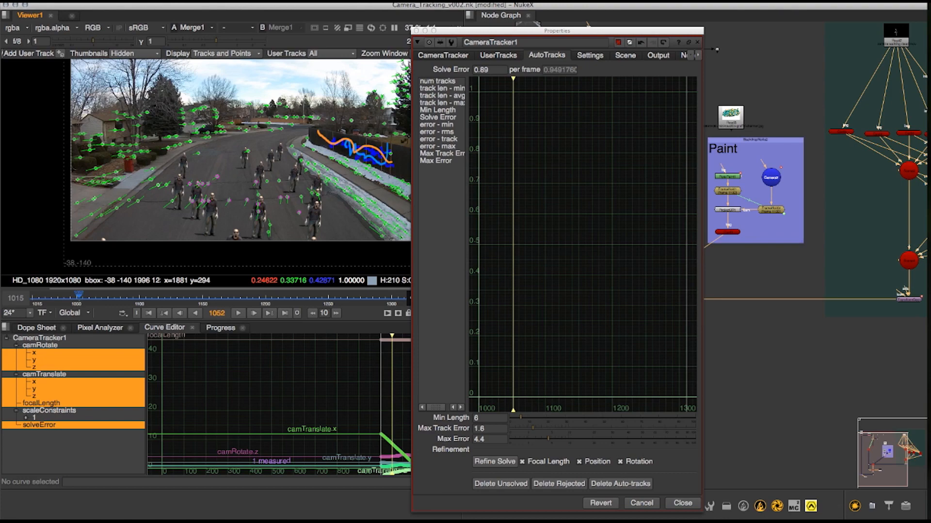
# - Update CameraTracker1's solve over the input frame range 1001-1311
pyautogui.click(453, 55)
pyautogui.click(538, 206)
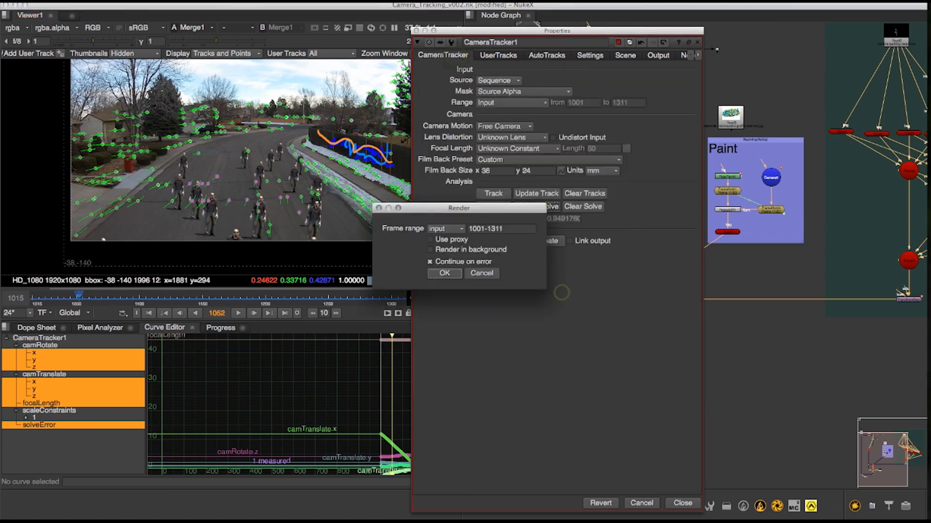
pyautogui.click(455, 273)
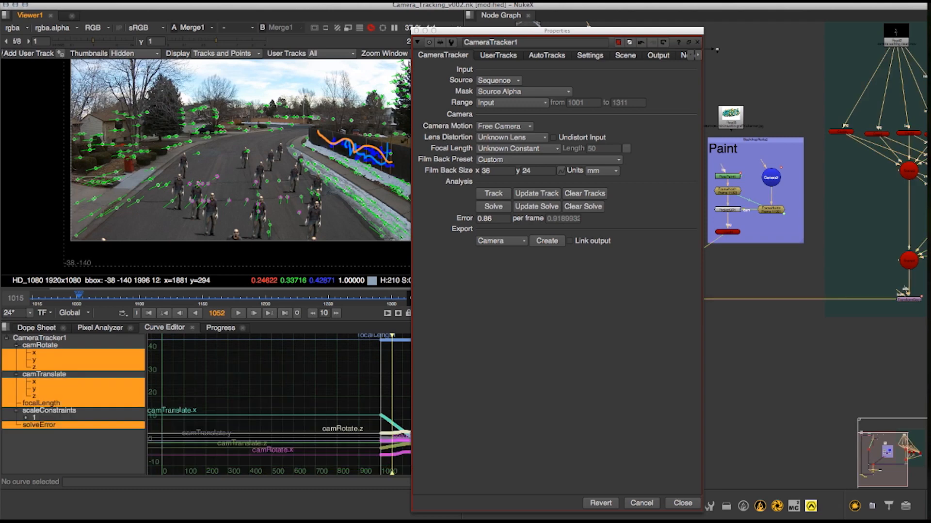
pyautogui.click(555, 302)
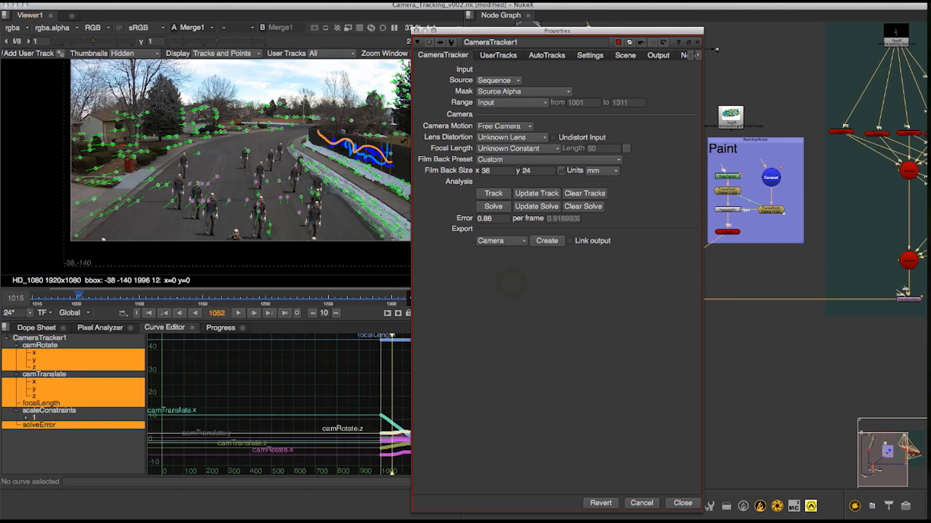
# - Export a fresh Camera from the updated solve, place it beside the Paint backdrop and open its properties
pyautogui.click(418, 31)
pyautogui.click(589, 209)
pyautogui.moveTo(634, 113); pyautogui.dragTo(678, 142)
pyautogui.doubleClick(679, 142)
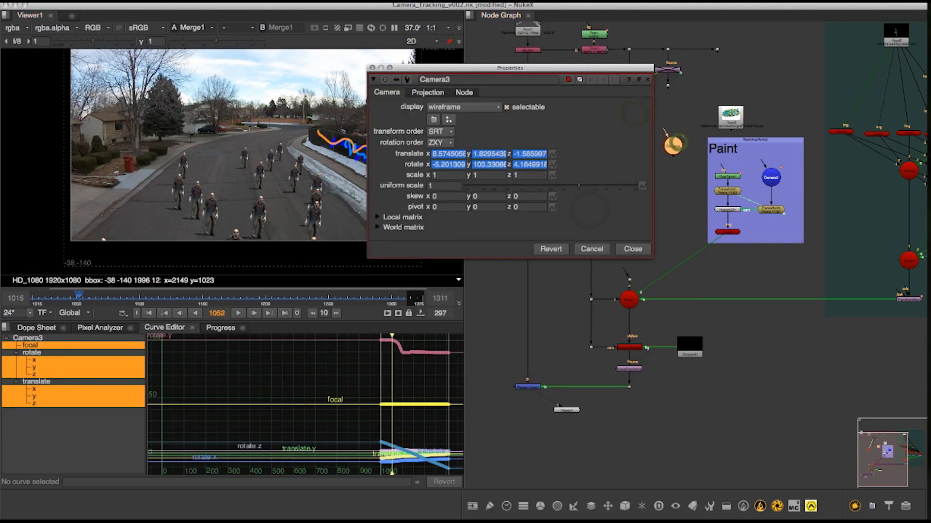
# - Set the Camera3 node's tile colour to pure blue
pyautogui.click(568, 79)
pyautogui.click(563, 383)
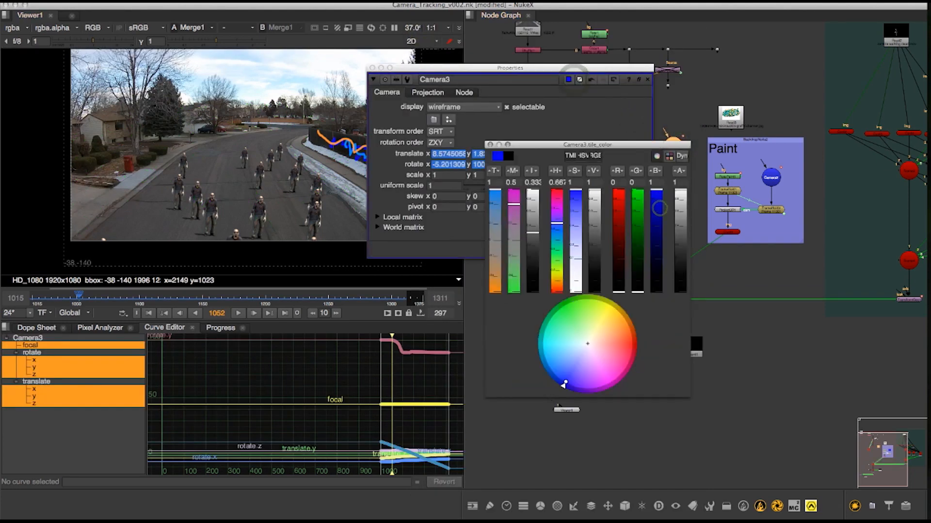
pyautogui.click(632, 355)
pyautogui.click(490, 144)
pyautogui.click(635, 246)
pyautogui.click(674, 198)
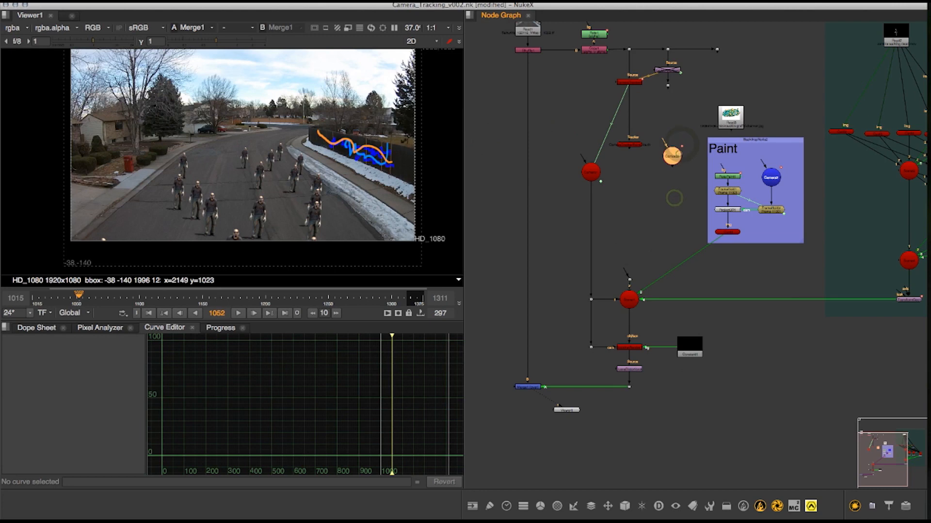
pyautogui.doubleClick(672, 155)
pyautogui.click(569, 80)
pyautogui.moveTo(631, 363); pyautogui.dragTo(564, 391)
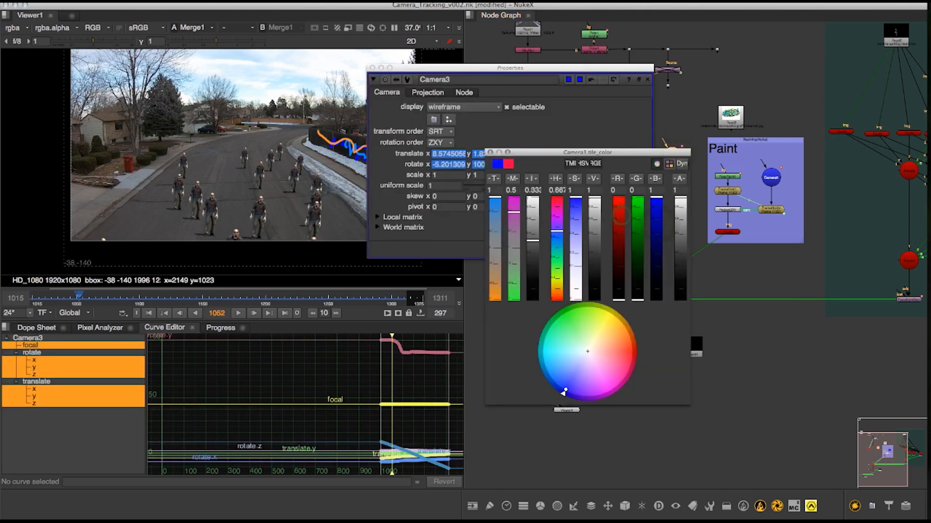
pyautogui.click(489, 152)
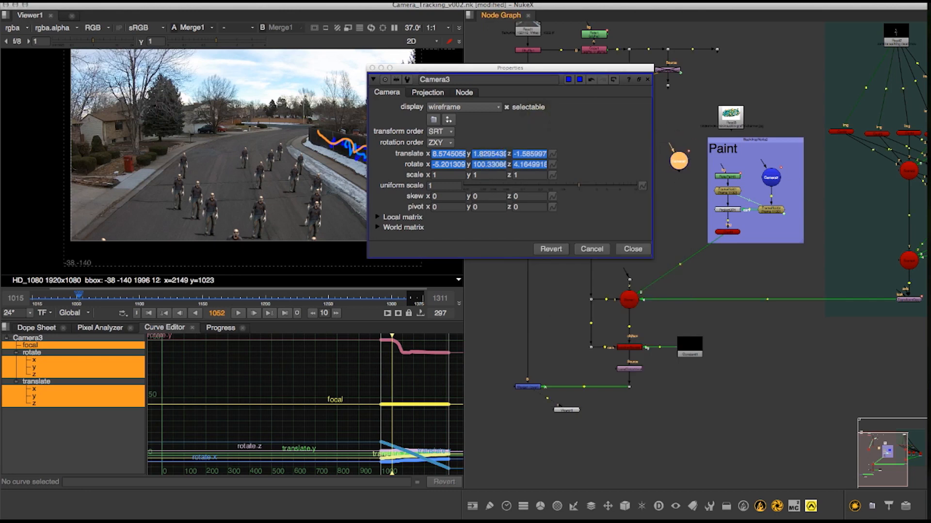
# - Swap Camera3 into the old camera's place in the Paint backdrop and remove the replaced camera node
pyautogui.keyDown('shift'); pyautogui.keyDown('super'); pyautogui.moveTo(774, 178); pyautogui.dragTo(774, 177); pyautogui.keyUp('super'); pyautogui.keyUp('shift')
pyautogui.click(678, 156)
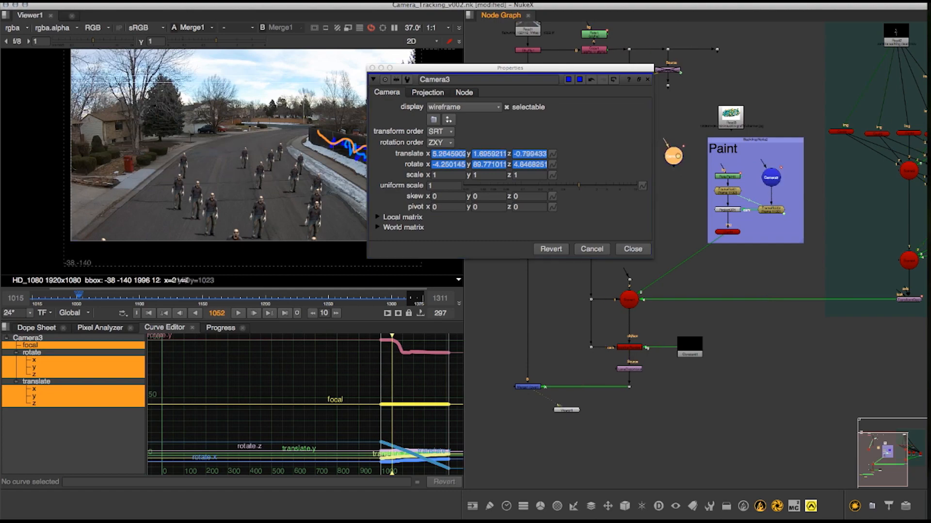
pyautogui.click(637, 252)
pyautogui.moveTo(665, 189); pyautogui.dragTo(620, 189, button='middle')
pyautogui.moveTo(602, 176); pyautogui.dragTo(597, 227, button='middle')
# - Extract RotoPaint1 from the Paint branch, park it outside the backdrop and connect the Read3 graffiti image above FrameHold1 instead
pyautogui.moveTo(672, 137); pyautogui.dragTo(664, 145)
pyautogui.moveTo(658, 224); pyautogui.dragTo(658, 207)
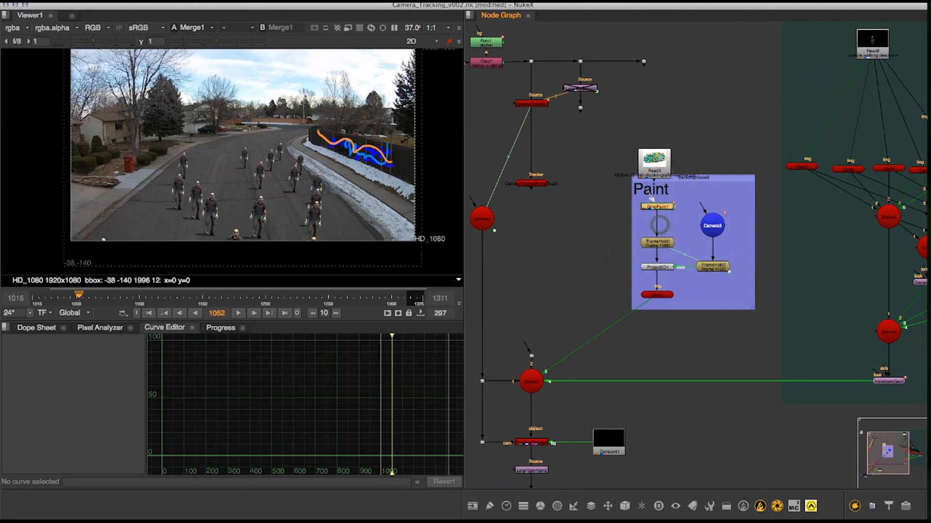
pyautogui.hotkey('ctrl', 'shift', 'x')
pyautogui.moveTo(714, 108); pyautogui.dragTo(714, 99)
pyautogui.moveTo(659, 162); pyautogui.dragTo(662, 200)
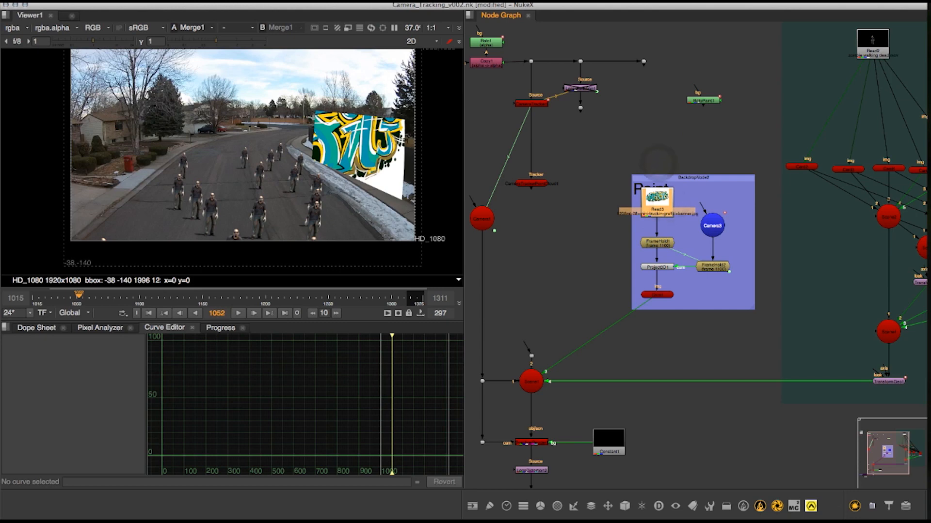
# - Add a Transform after Read3 with translate 346, -40, rotate about -12.3 and scale 0.18
pyautogui.press('t')
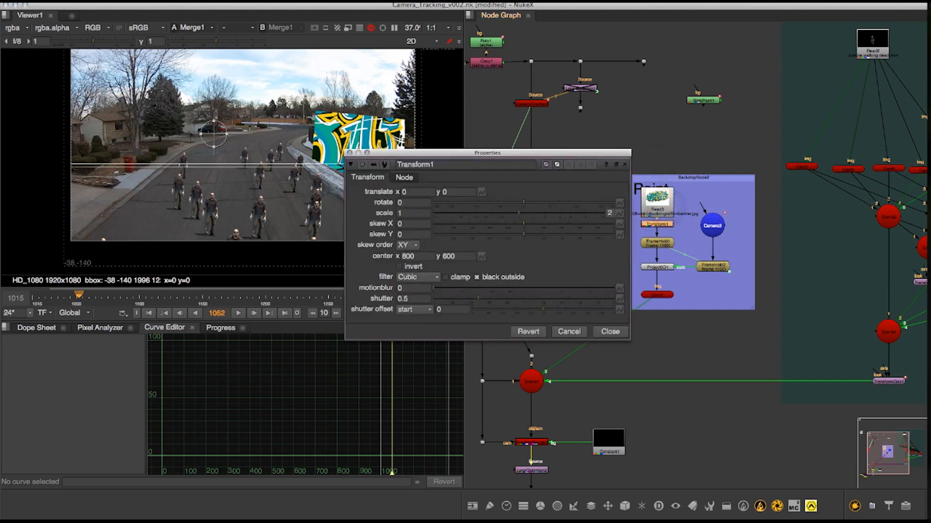
pyautogui.moveTo(545, 280); pyautogui.dragTo(521, 279)
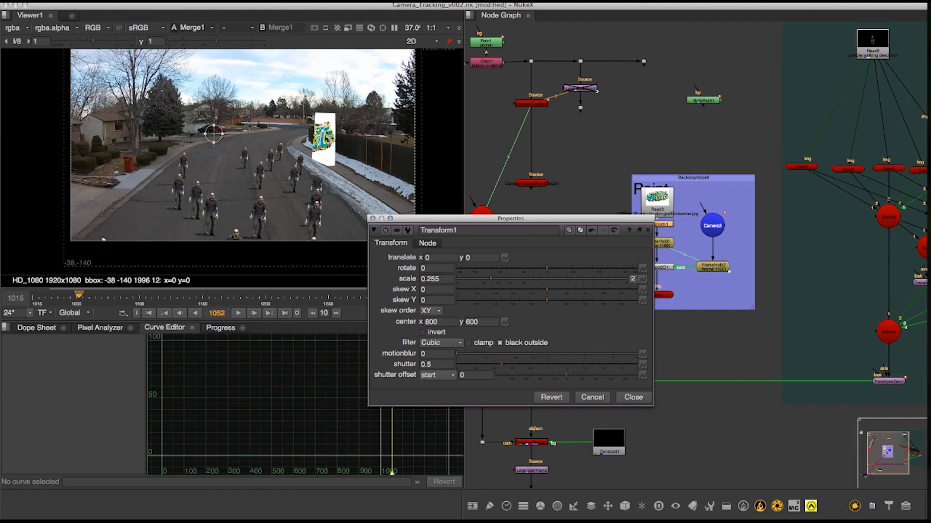
pyautogui.moveTo(213, 135); pyautogui.dragTo(272, 140)
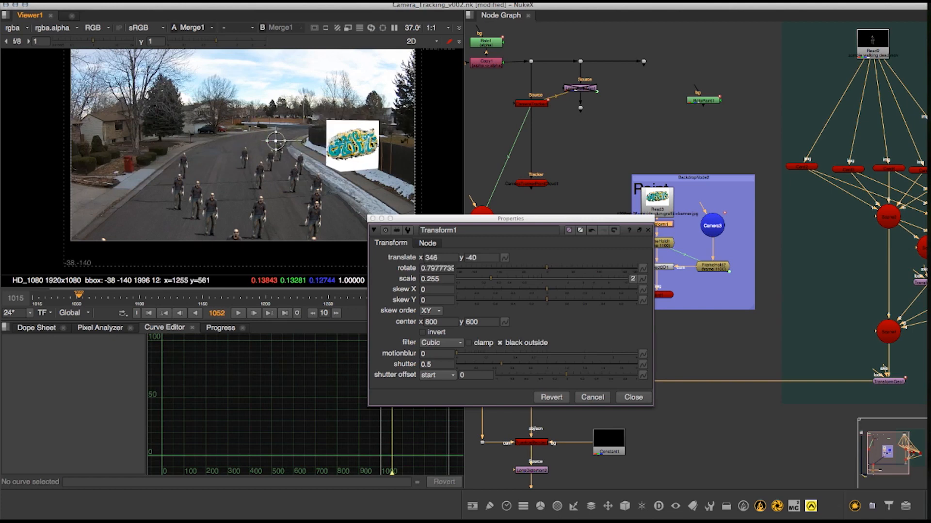
pyautogui.moveTo(295, 141); pyautogui.dragTo(294, 146)
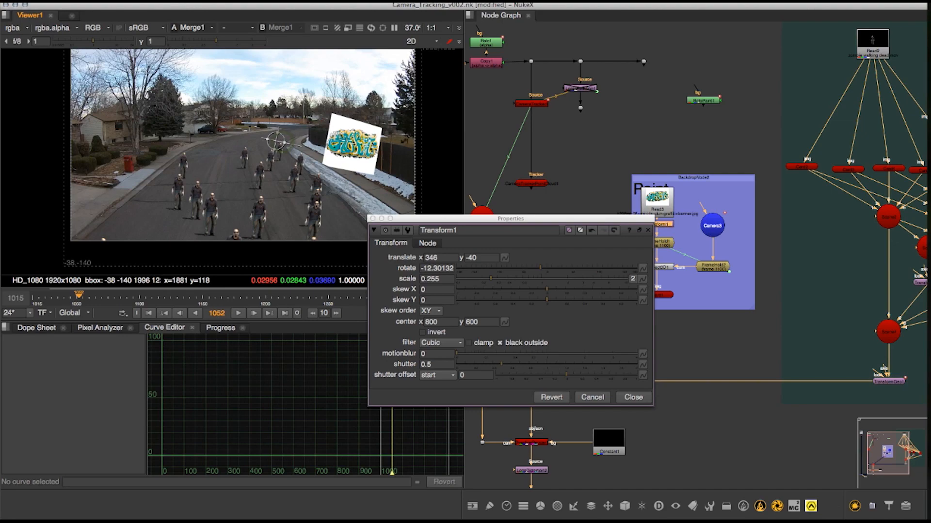
pyautogui.moveTo(496, 280); pyautogui.dragTo(493, 281)
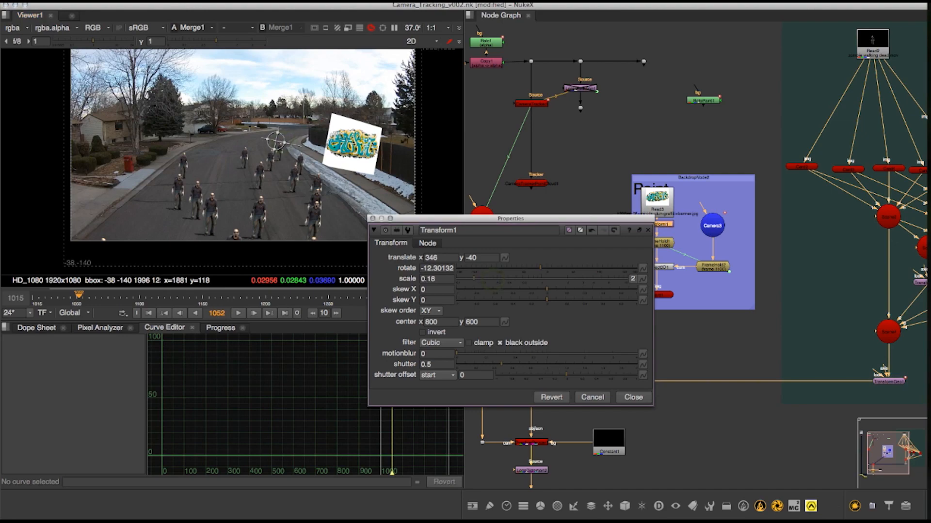
pyautogui.click(638, 398)
# - Rearrange the nodes in the Paint backdrop to clear its label and leave space below Read3, and view Read3
pyautogui.moveTo(635, 209); pyautogui.dragTo(611, 184, button='middle')
pyautogui.scroll(4, 545, 221)
pyautogui.moveTo(611, 183); pyautogui.dragTo(706, 222)
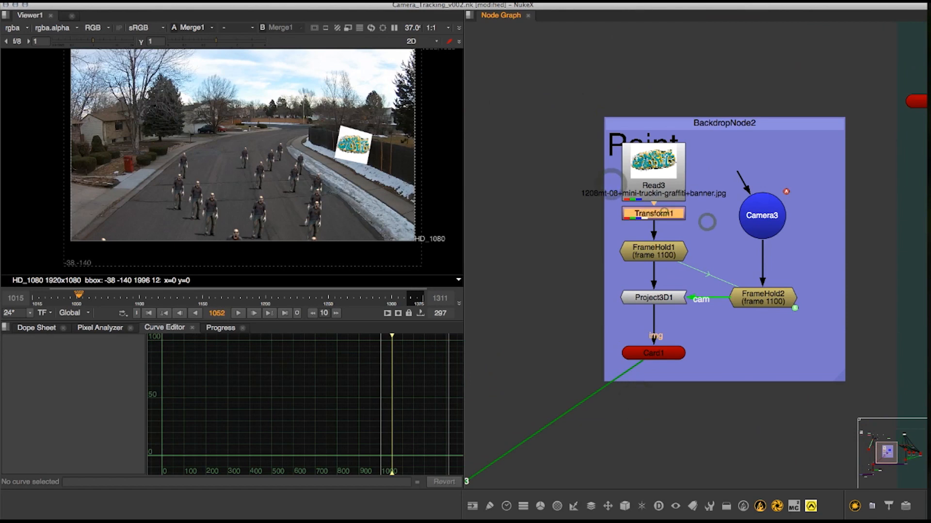
pyautogui.click(660, 194)
pyautogui.moveTo(653, 173); pyautogui.dragTo(654, 169)
pyautogui.moveTo(654, 169); pyautogui.dragTo(615, 53, button='middle')
pyautogui.moveTo(806, 262); pyautogui.dragTo(826, 350)
pyautogui.scroll(-1, 761, 252)
pyautogui.click(761, 252)
pyautogui.moveTo(800, 293)
pyautogui.mouseDown()
pyautogui.moveTo(769, 254)
pyautogui.moveTo(540, 63)
pyautogui.moveTo(543, 79)
pyautogui.moveTo(532, 30)
pyautogui.mouseUp()
pyautogui.moveTo(622, 68)
pyautogui.mouseDown()
pyautogui.moveTo(635, 142)
pyautogui.moveTo(639, 100)
pyautogui.moveTo(649, 101)
pyautogui.moveTo(640, 101)
pyautogui.mouseUp()
pyautogui.click(676, 96)
pyautogui.click(649, 101)
pyautogui.press('1')
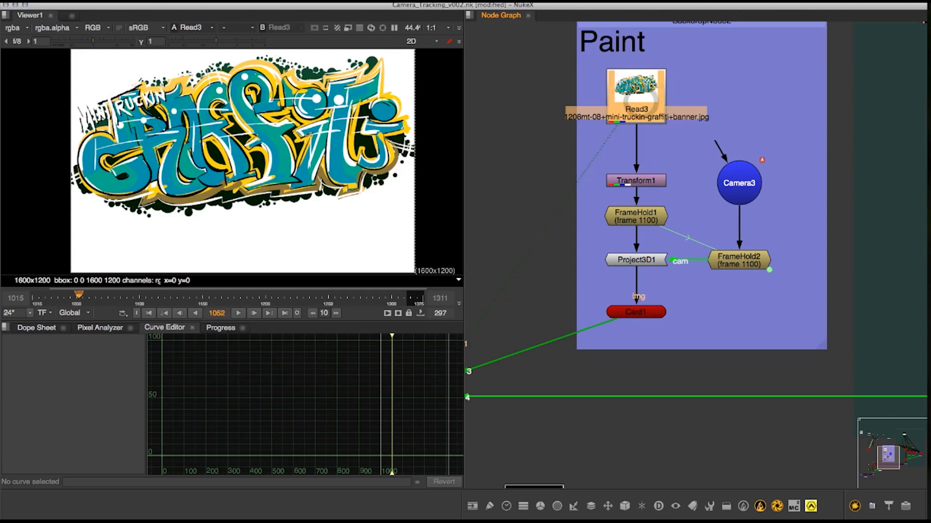
pyautogui.press('o')
pyautogui.moveTo(534, 43); pyautogui.dragTo(743, 140)
pyautogui.scroll(-1, 153, 168)
pyautogui.moveTo(153, 168); pyautogui.dragTo(102, 168, button='middle')
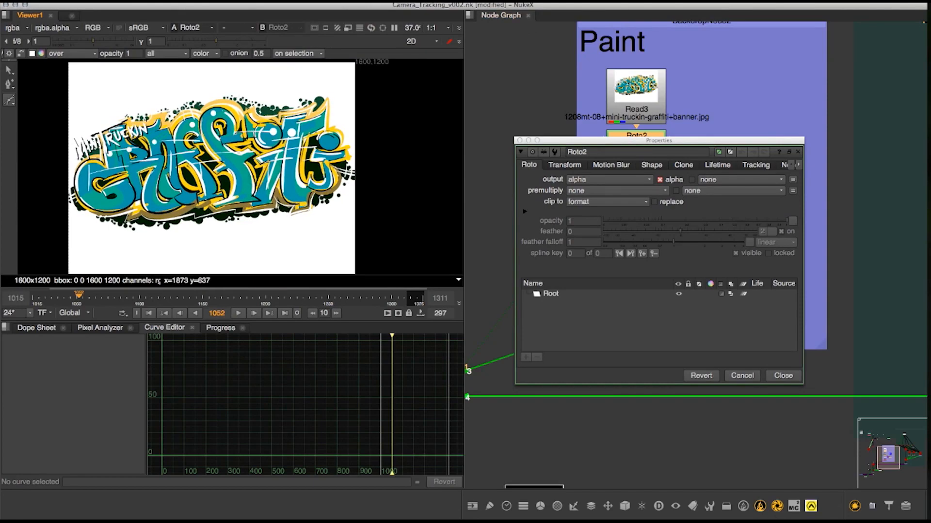
pyautogui.click(794, 376)
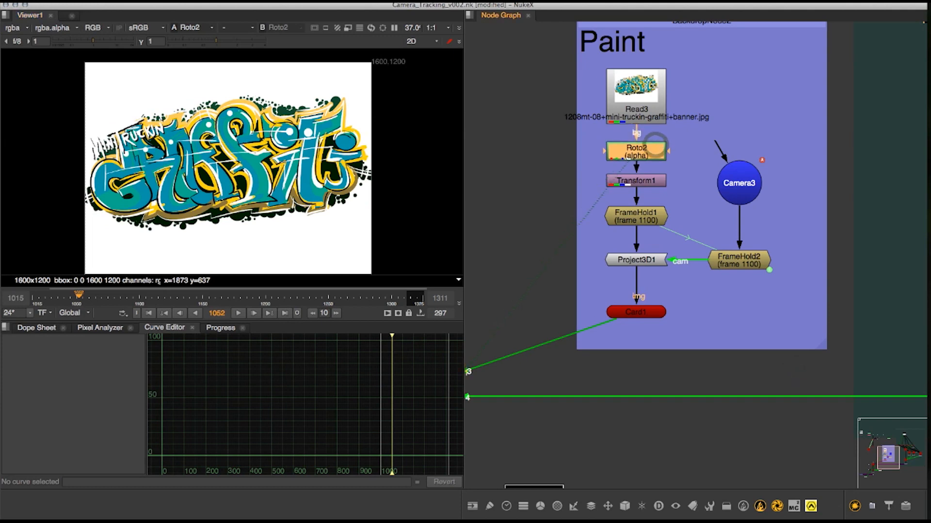
pyautogui.press('Delete')
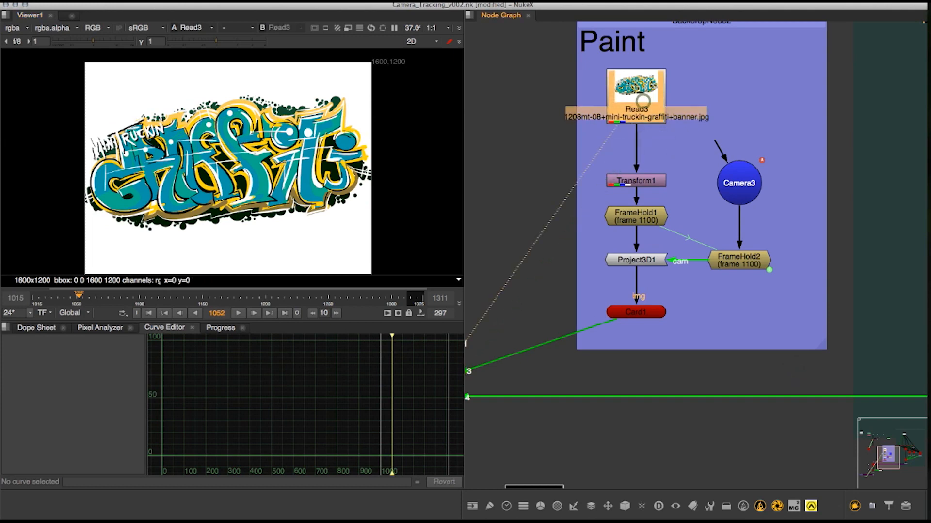
# - Add a Keyer between Read3 and Transform1, view the alpha channel and invert the luminance key
pyautogui.press('Tab')
pyautogui.write('keyer')
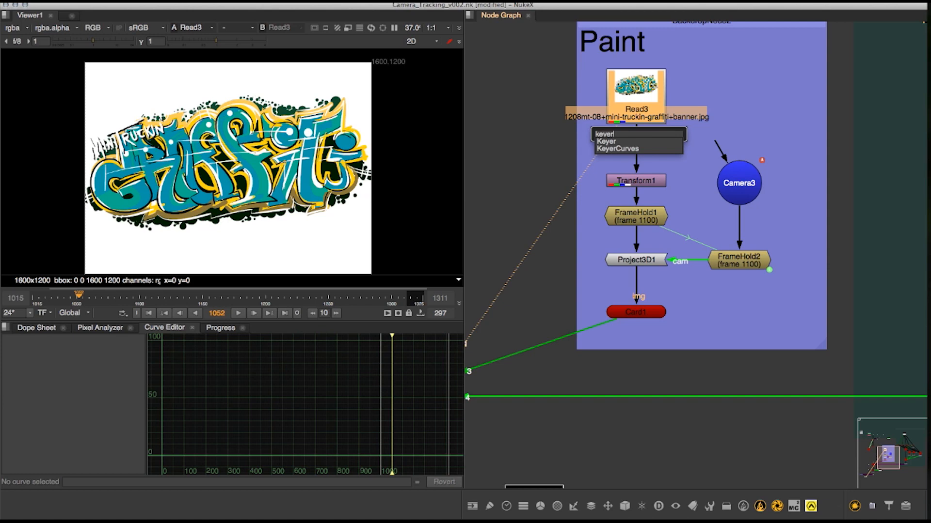
pyautogui.press('Return')
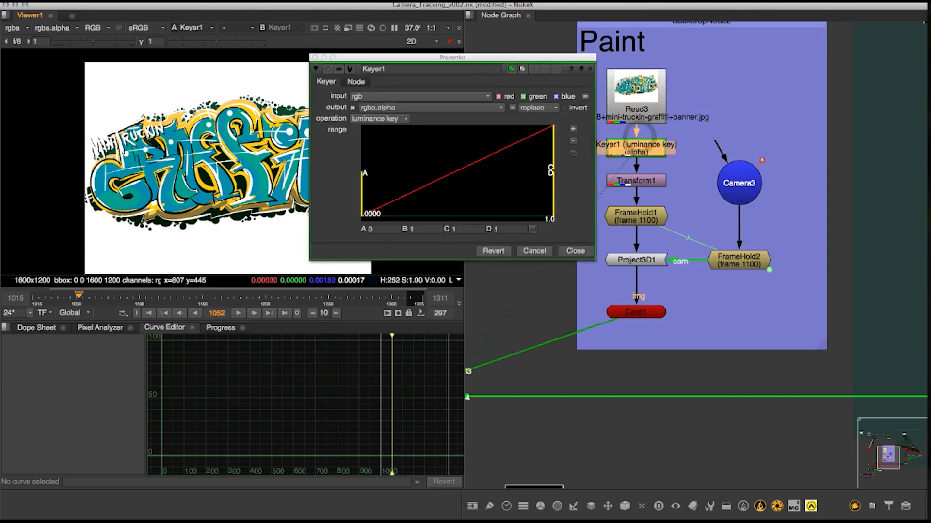
pyautogui.press('a')
pyautogui.moveTo(408, 58); pyautogui.dragTo(555, 73)
pyautogui.click(710, 123)
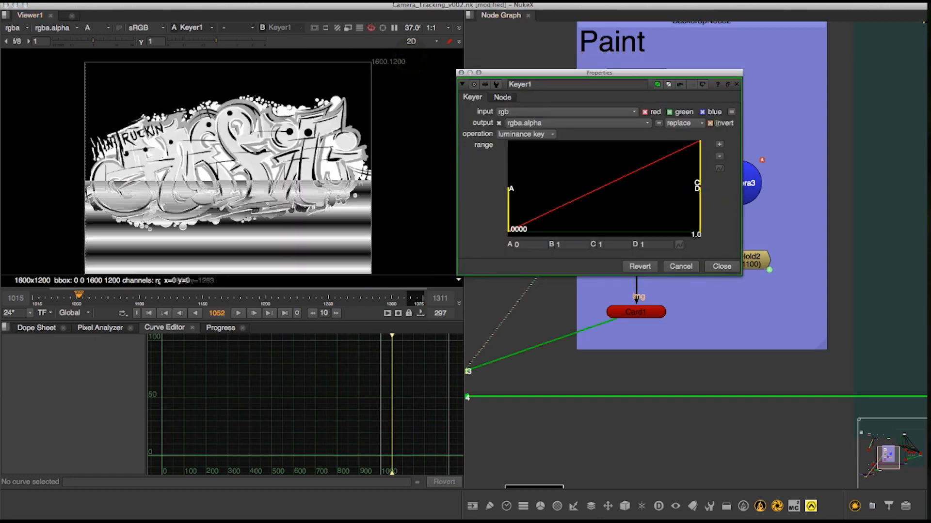
# - Adjust Keyer1's luminance range so that point A is at about 0.91, with B, C and D at 1
pyautogui.moveTo(508, 213)
pyautogui.mouseDown()
pyautogui.moveTo(597, 213)
pyautogui.moveTo(508, 213)
pyautogui.mouseUp()
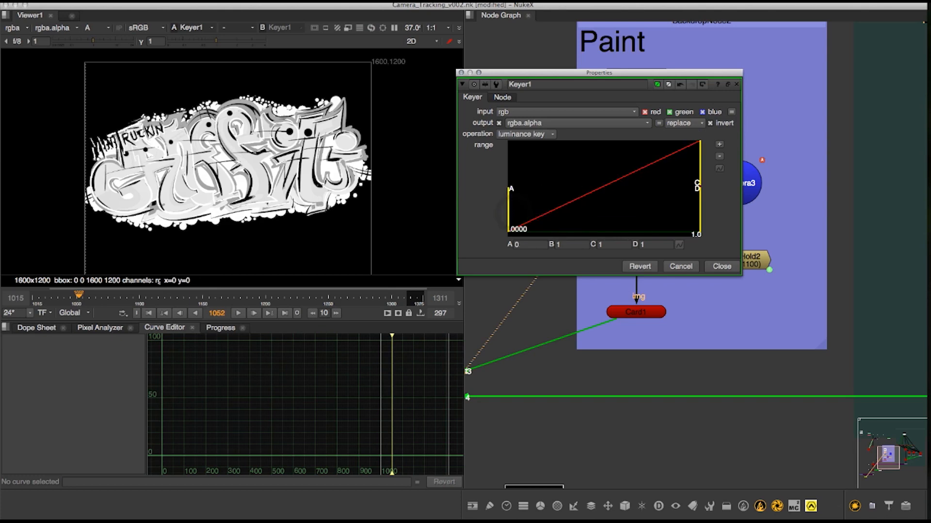
pyautogui.moveTo(700, 183); pyautogui.dragTo(582, 182)
pyautogui.keyDown('super'); pyautogui.click(590, 164); pyautogui.keyUp('super')
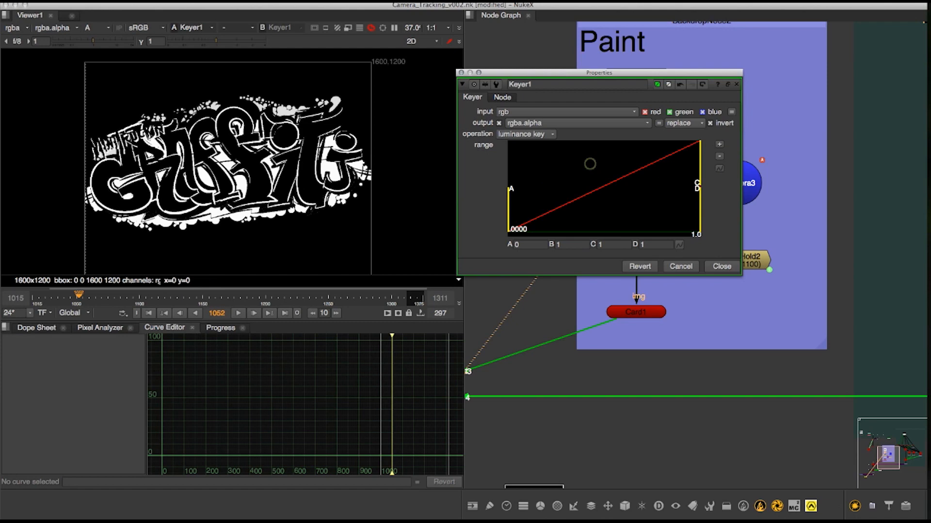
pyautogui.moveTo(511, 200); pyautogui.dragTo(691, 208)
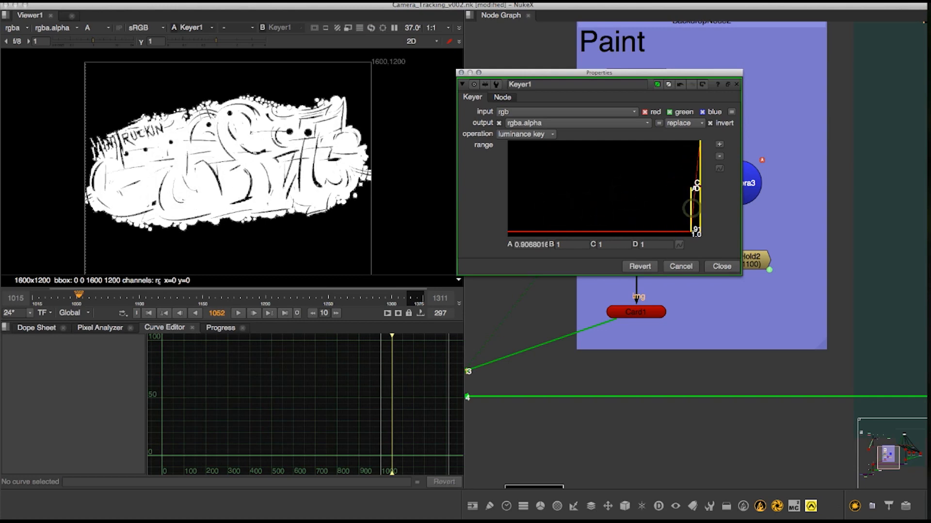
# - Close Keyer1's properties and space out Keyer1, Transform1 and FrameHold1 to leave room below Keyer1
pyautogui.click(572, 267)
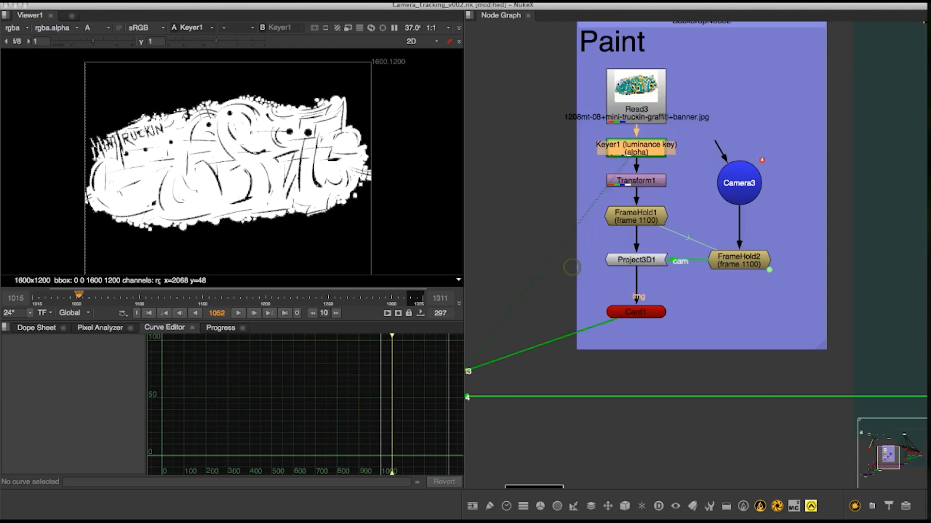
pyautogui.click(726, 268)
pyautogui.click(320, 179)
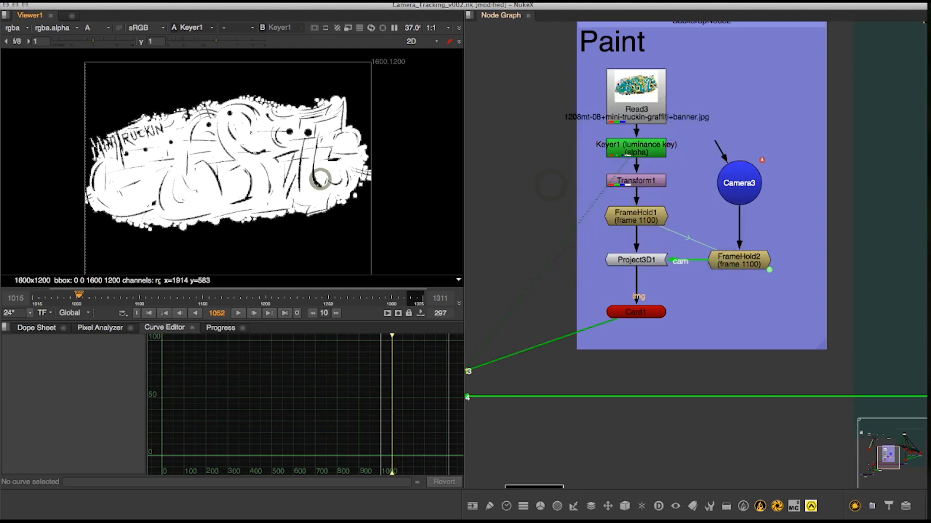
pyautogui.moveTo(651, 157); pyautogui.dragTo(651, 152)
pyautogui.moveTo(594, 165); pyautogui.dragTo(652, 233)
pyautogui.click(692, 172)
# - Add a Premult node between Keyer1 and Transform1, keeping its multiplication of rgb by rgba.alpha
pyautogui.click(644, 144)
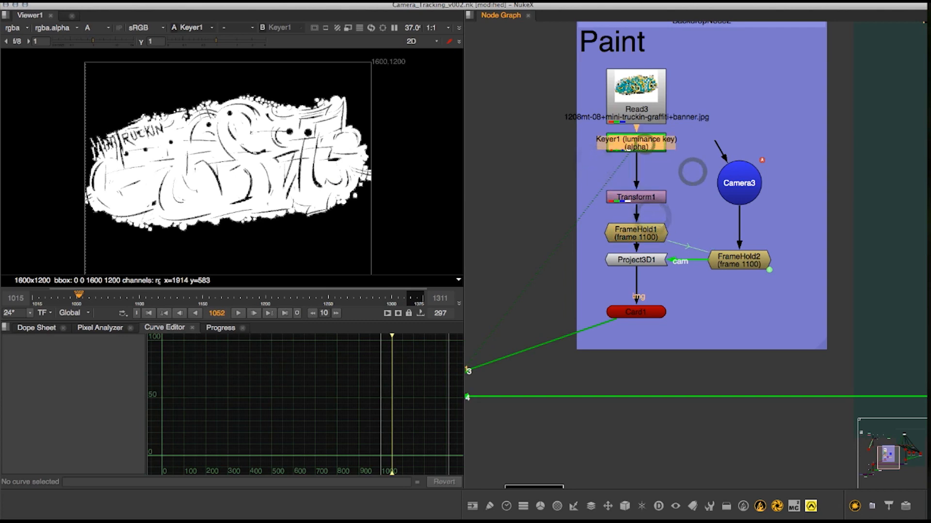
pyautogui.press('Tab')
pyautogui.write('pre')
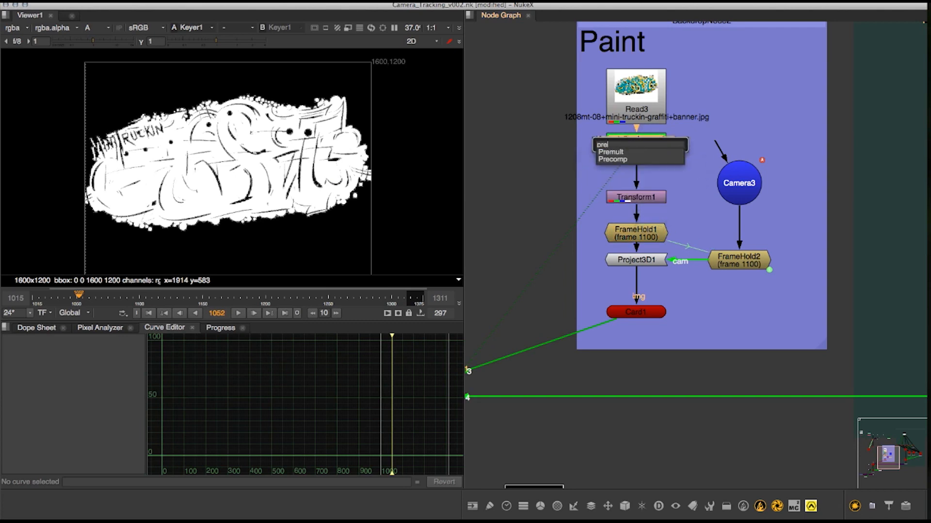
pyautogui.click(610, 152)
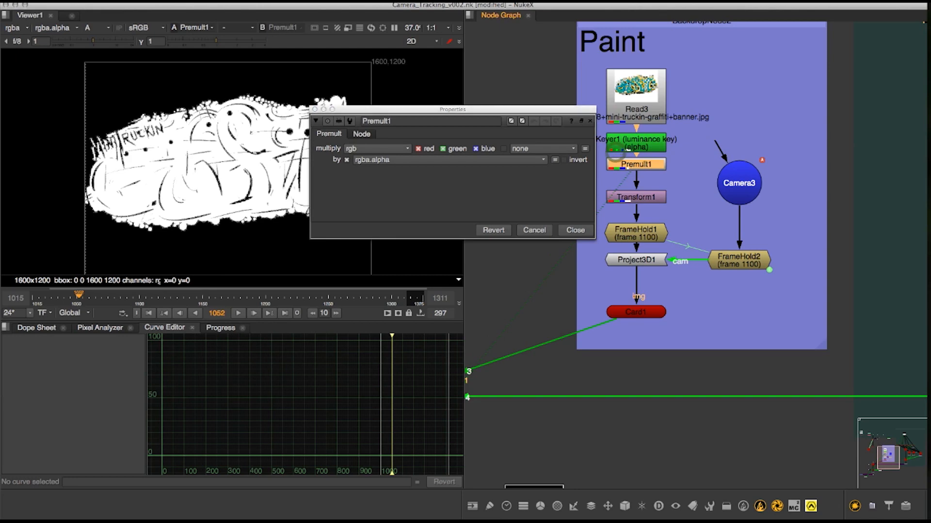
pyautogui.click(575, 230)
# - Switch the viewer from alpha to RGB and inspect the graffiti in the outputs of LensDistortion2 and Merge1
pyautogui.scroll(-3, 652, 153)
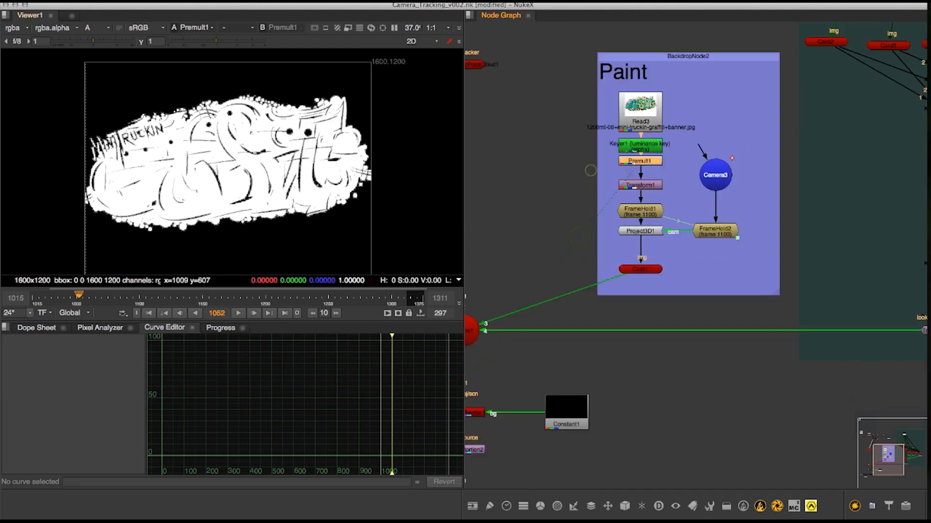
pyautogui.scroll(-3, 310, 162)
pyautogui.moveTo(542, 198); pyautogui.dragTo(640, 100, button='middle')
pyautogui.scroll(-1, 640, 99)
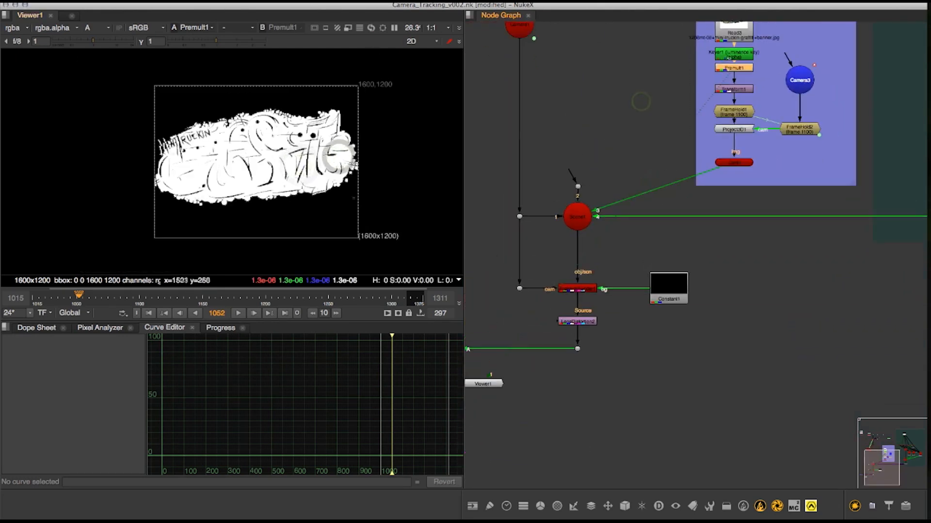
pyautogui.press('a')
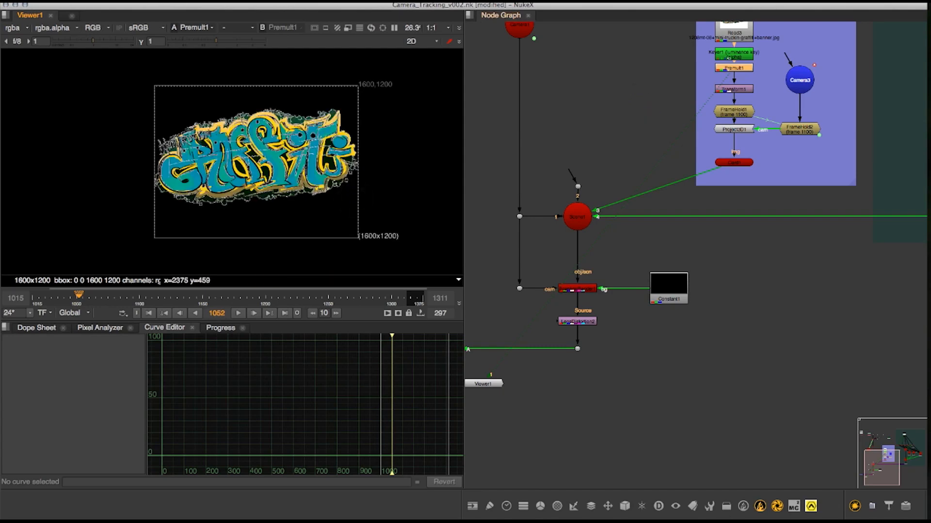
pyautogui.press('1')
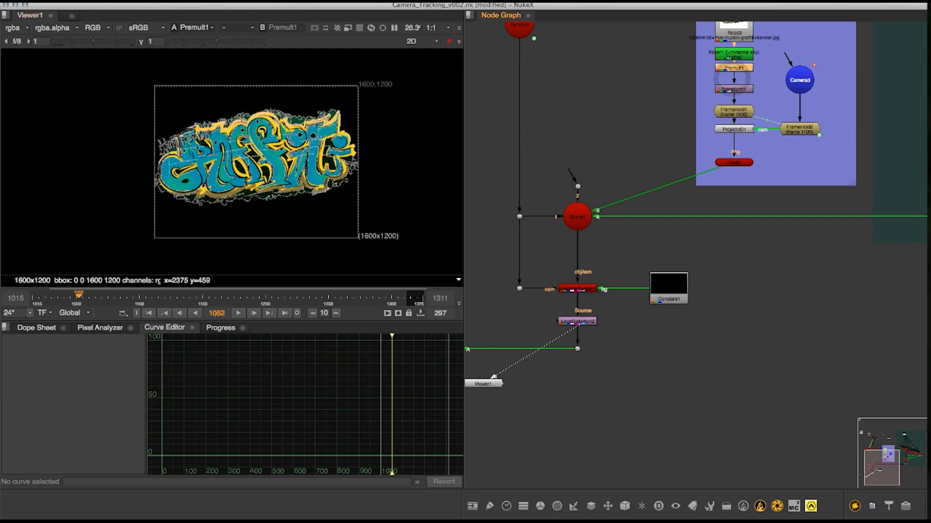
pyautogui.scroll(5, 342, 134)
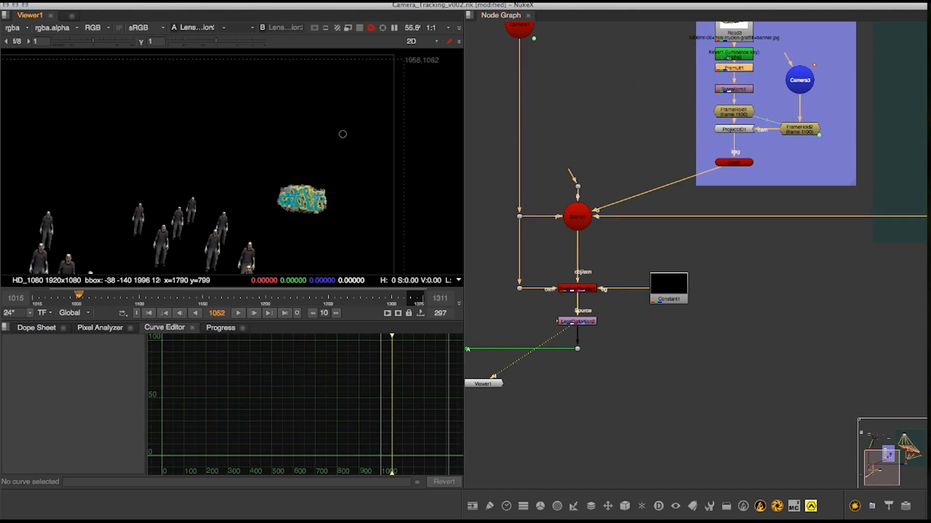
pyautogui.scroll(-3, 714, 240)
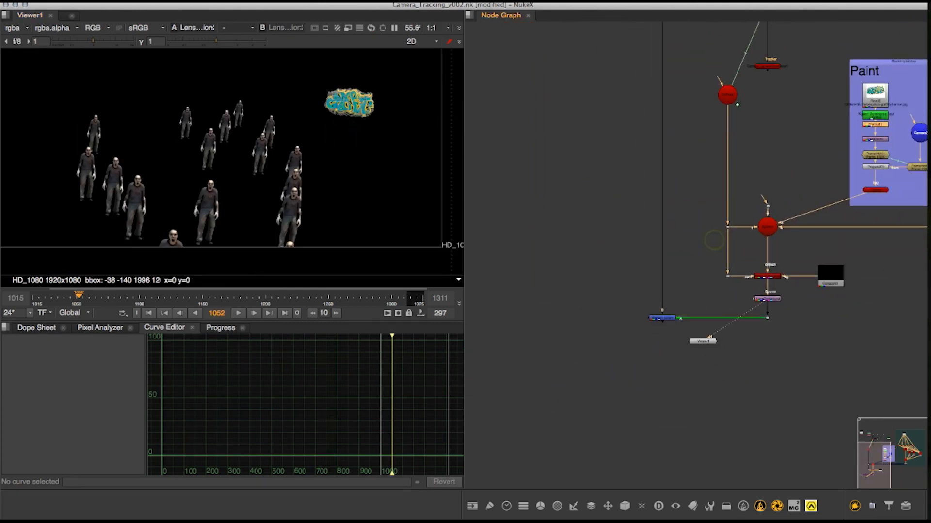
pyautogui.moveTo(664, 323); pyautogui.dragTo(662, 319)
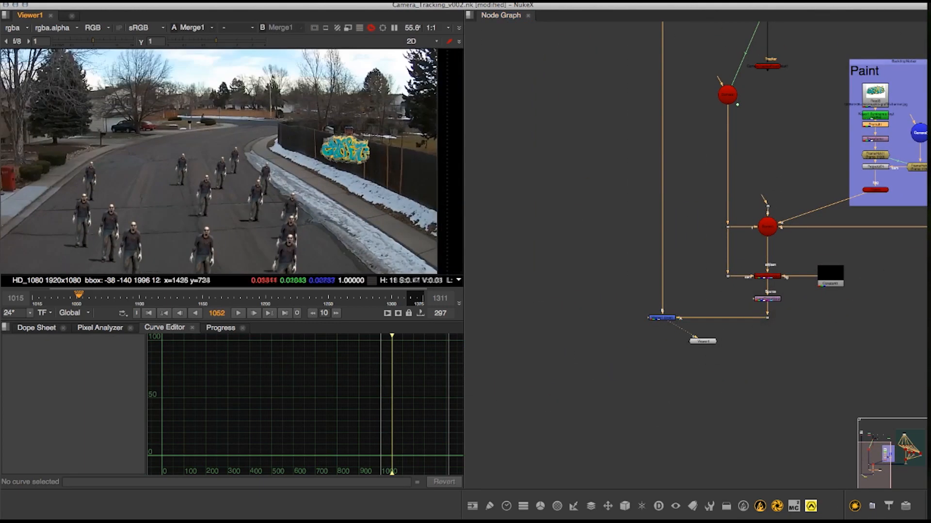
# - Reposition the graffiti on the fence by moving Transform1 to translate 540, -105
pyautogui.scroll(-3, 567, 161)
pyautogui.scroll(6, 566, 160)
pyautogui.doubleClick(661, 272)
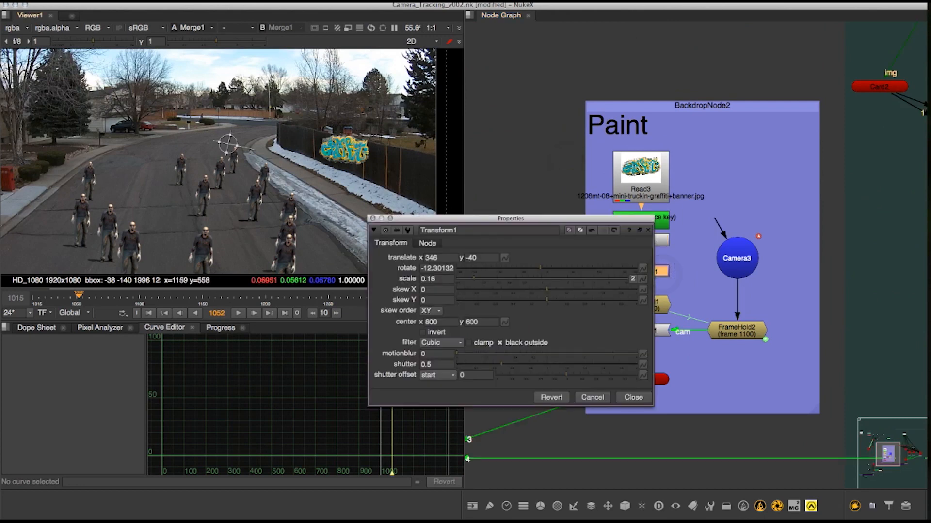
pyautogui.moveTo(229, 143); pyautogui.dragTo(229, 144)
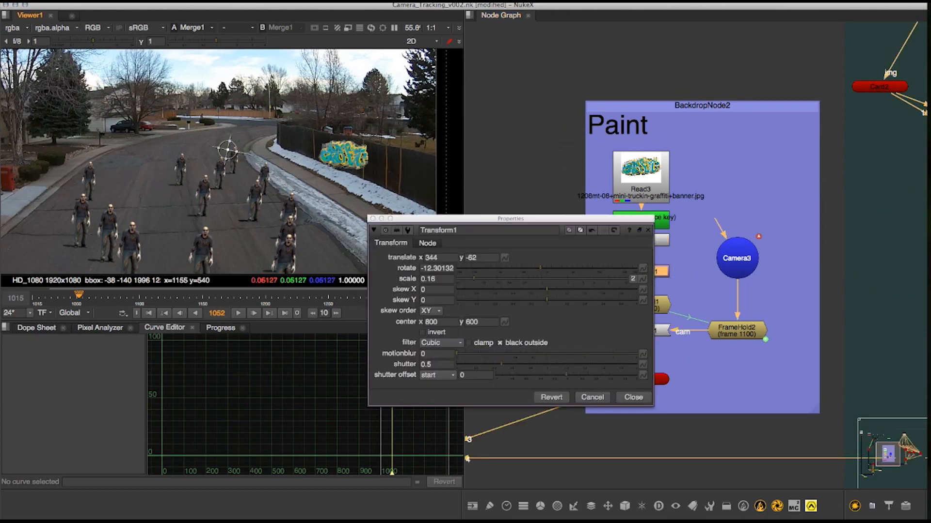
pyautogui.moveTo(228, 149); pyautogui.dragTo(272, 160)
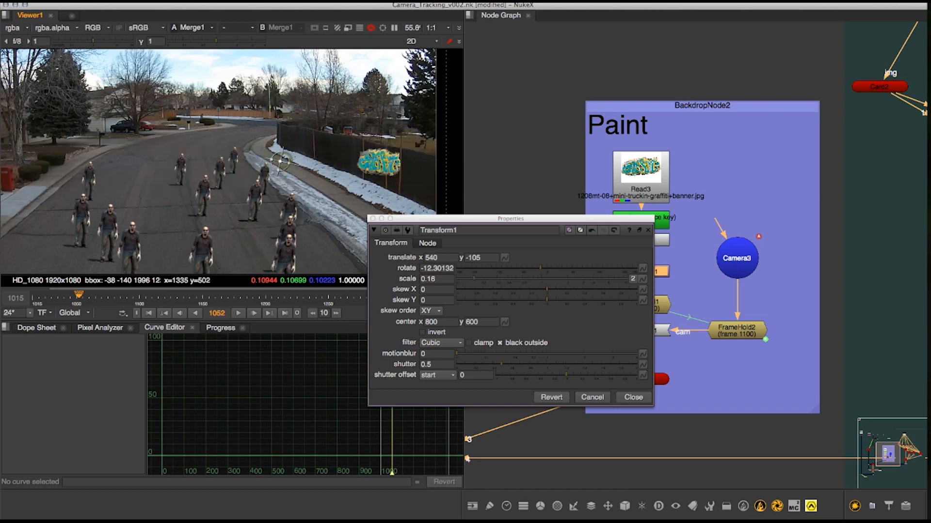
pyautogui.click(639, 398)
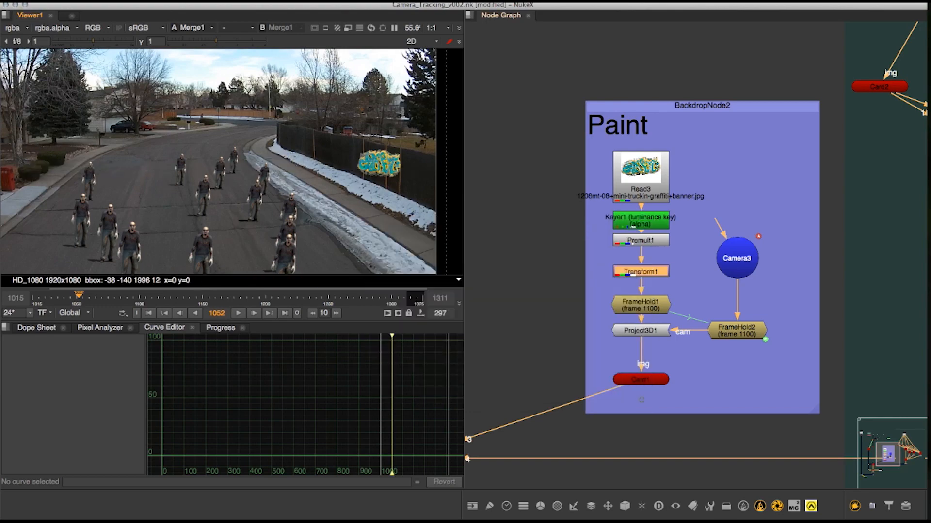
# - Raise the viewer gamma to 4 and compare the black levels of the zombies and graffiti with the street plate
pyautogui.moveTo(641, 400); pyautogui.dragTo(706, 383, button='middle')
pyautogui.scroll(-2, 310, 135)
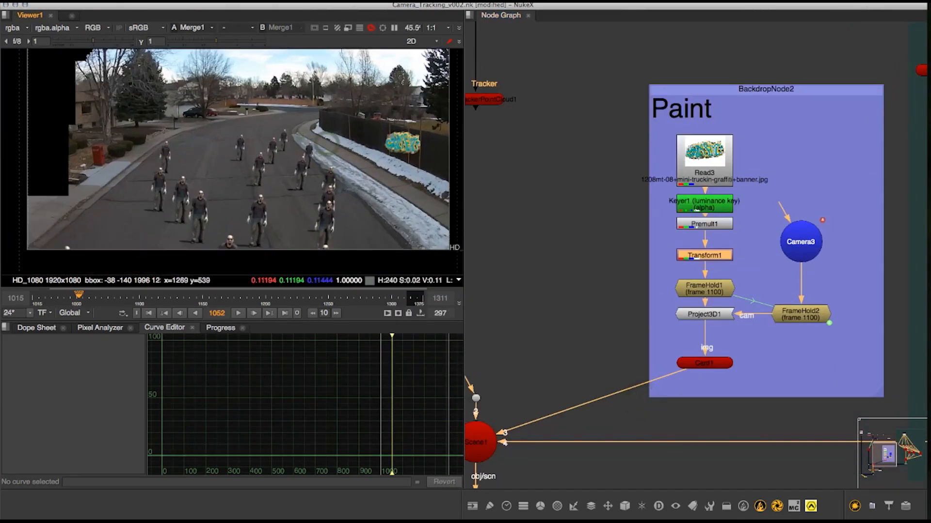
pyautogui.moveTo(305, 130); pyautogui.dragTo(274, 161, button='middle')
pyautogui.moveTo(220, 42); pyautogui.dragTo(220, 47)
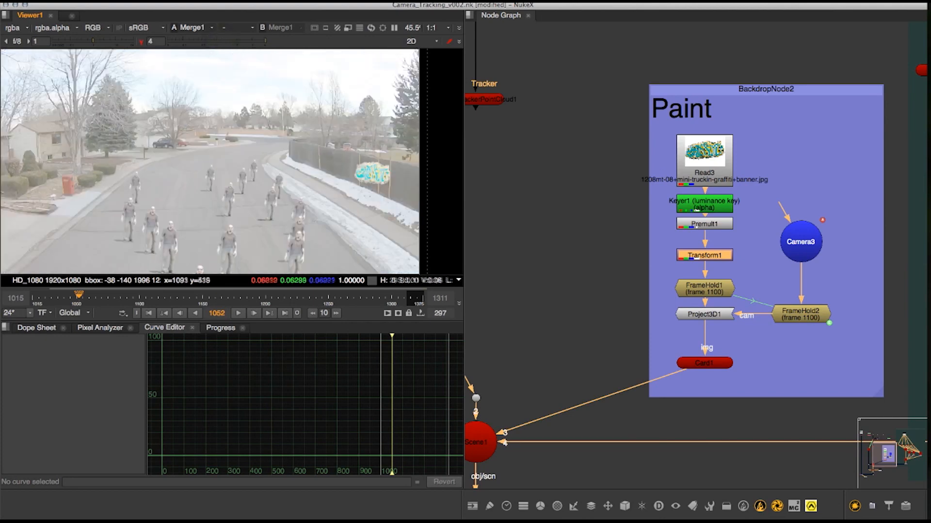
pyautogui.moveTo(218, 180); pyautogui.dragTo(229, 162, button='middle')
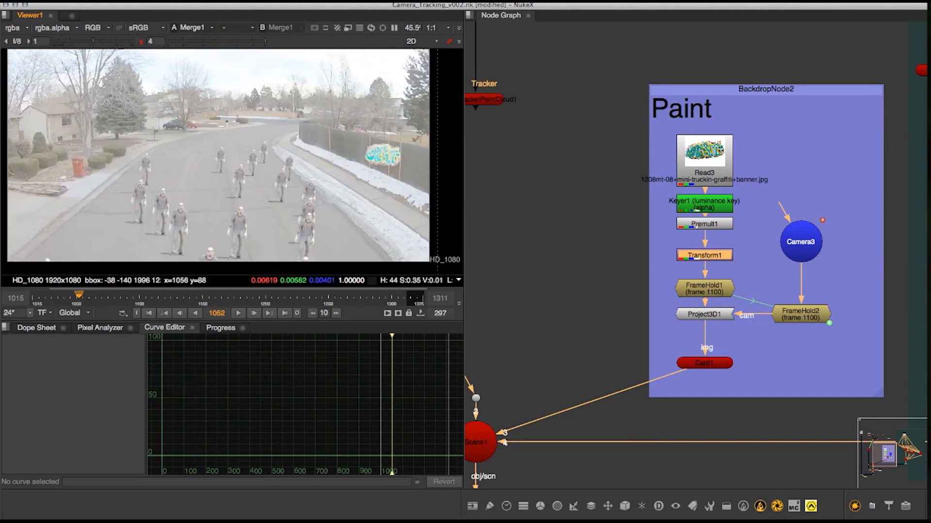
pyautogui.moveTo(228, 161); pyautogui.dragTo(203, 97, button='middle')
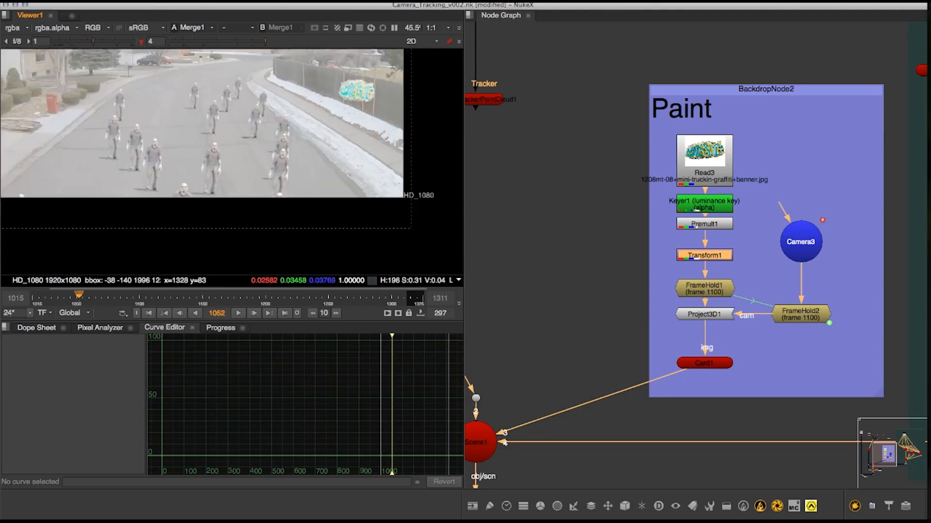
pyautogui.moveTo(280, 172); pyautogui.dragTo(283, 194, button='middle')
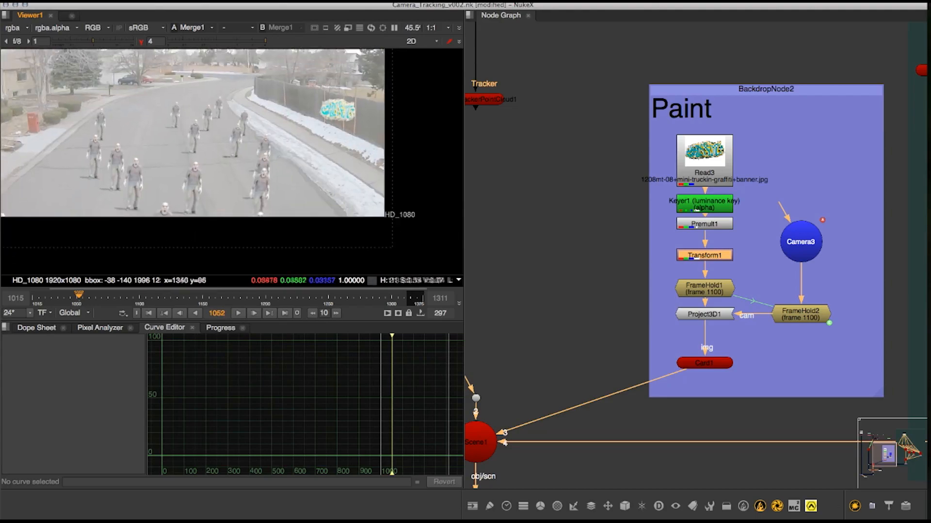
pyautogui.moveTo(283, 157); pyautogui.dragTo(294, 194, button='middle')
pyautogui.scroll(-1, 294, 194)
# - Raise the viewer gain to 20 and then 15 to check the composite's levels, and reset gain and gamma to 1
pyautogui.moveTo(100, 41); pyautogui.dragTo(122, 41)
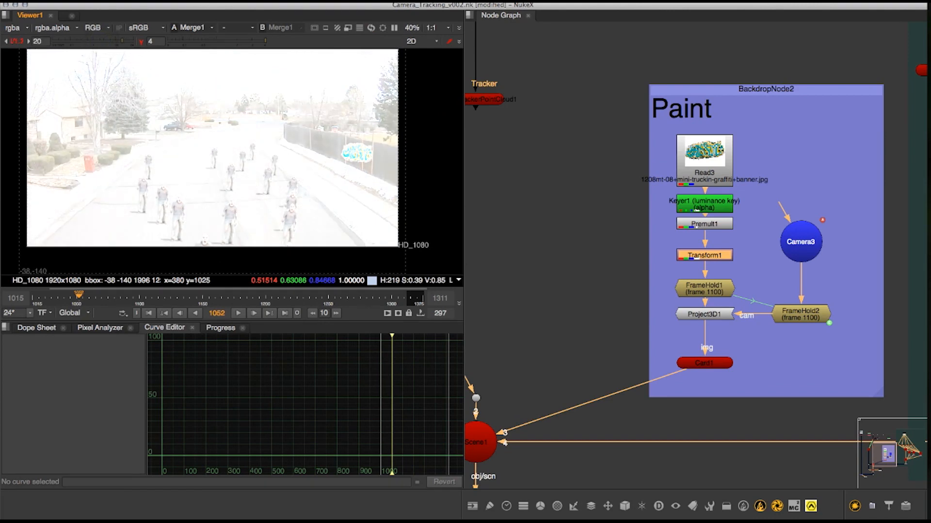
pyautogui.moveTo(120, 41)
pyautogui.mouseDown()
pyautogui.moveTo(97, 42)
pyautogui.moveTo(119, 41)
pyautogui.mouseUp()
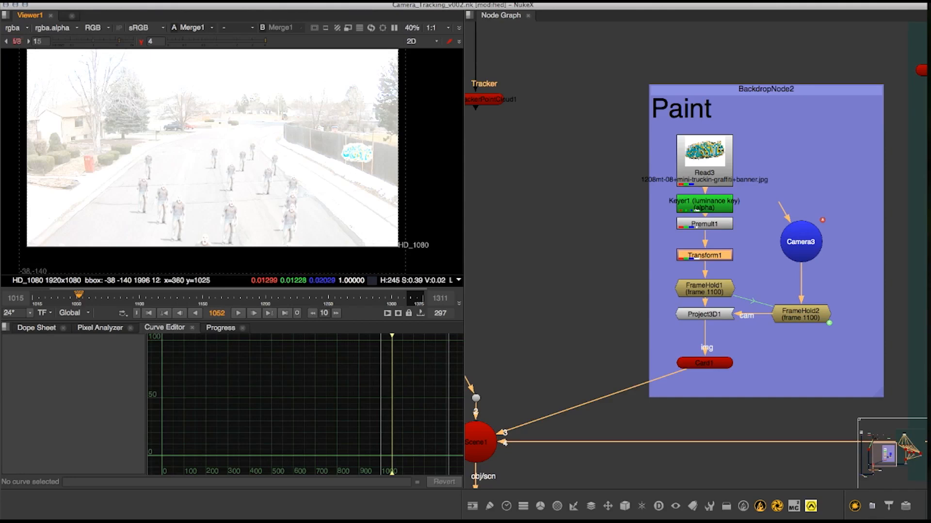
pyautogui.click(17, 41)
pyautogui.click(141, 41)
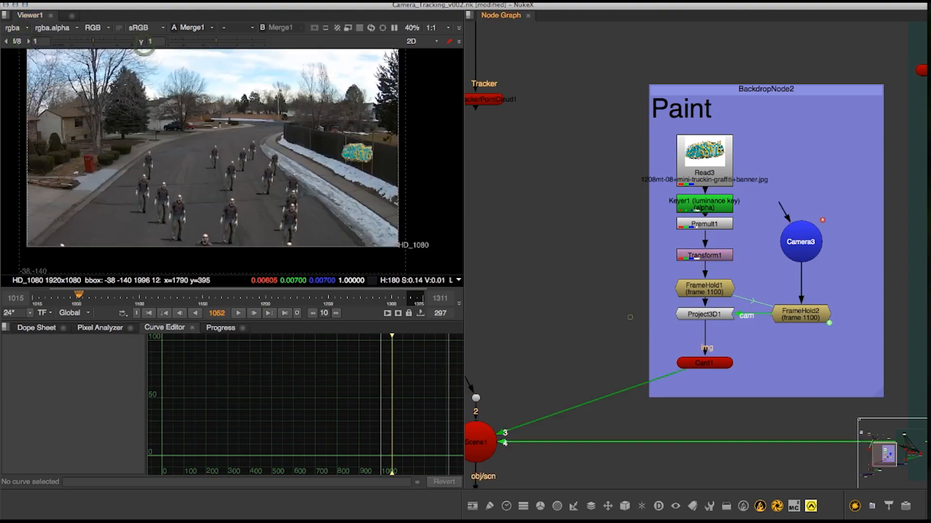
# - Add a Grade node below Read2 in the Zombies backdrop, ahead of the zombie cards
pyautogui.scroll(-5, 629, 314)
pyautogui.scroll(2, 629, 314)
pyautogui.moveTo(820, 187); pyautogui.dragTo(721, 378, button='middle')
pyautogui.click(708, 193)
pyautogui.press('g')
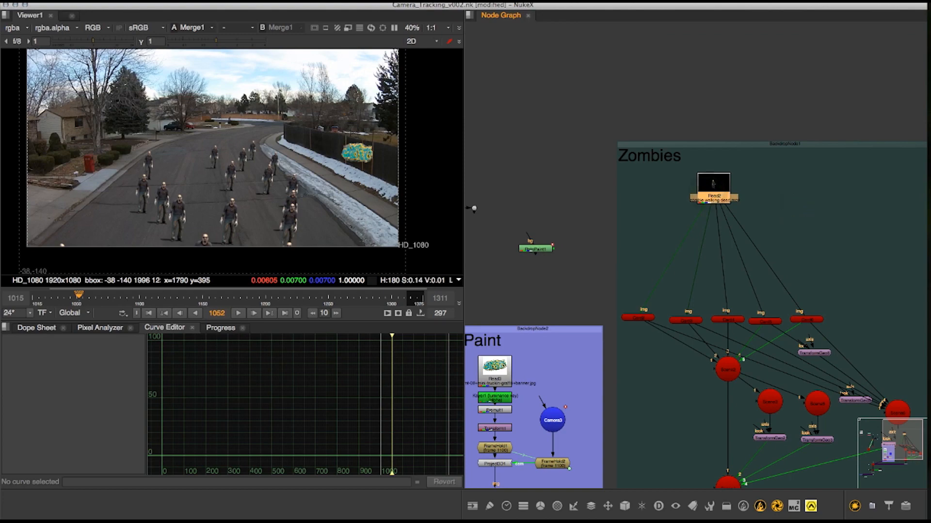
pyautogui.moveTo(725, 210); pyautogui.dragTo(724, 225)
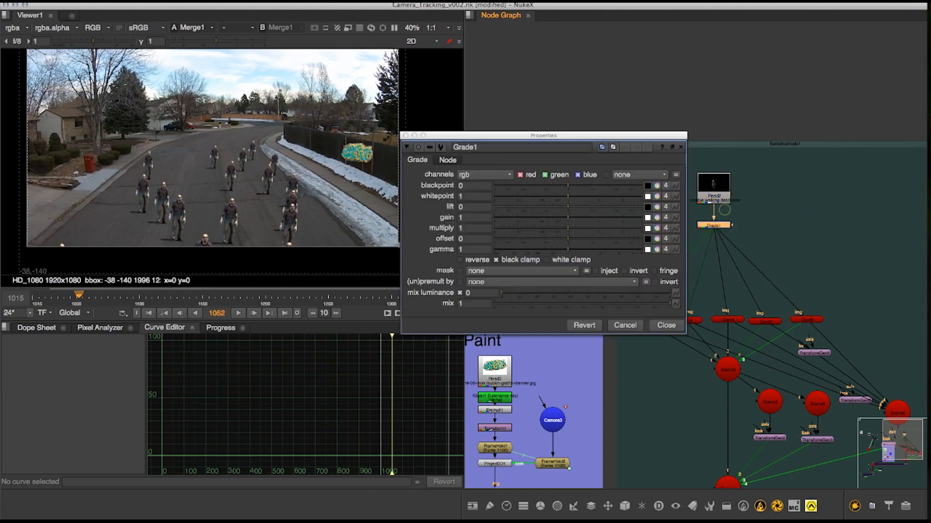
# - Set Grade1 to (un)premult by rgba.alpha, with its properties moved clear of the node tree
pyautogui.moveTo(543, 136)
pyautogui.mouseDown()
pyautogui.moveTo(725, 258)
pyautogui.moveTo(613, 319)
pyautogui.moveTo(660, 202)
pyautogui.mouseUp()
pyautogui.moveTo(473, 208); pyautogui.dragTo(456, 204)
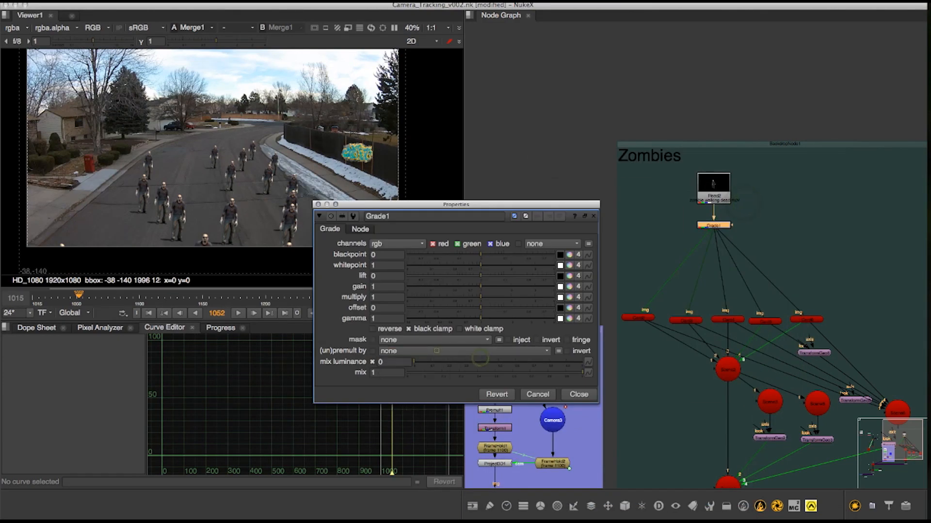
pyautogui.click(428, 351)
pyautogui.click(416, 393)
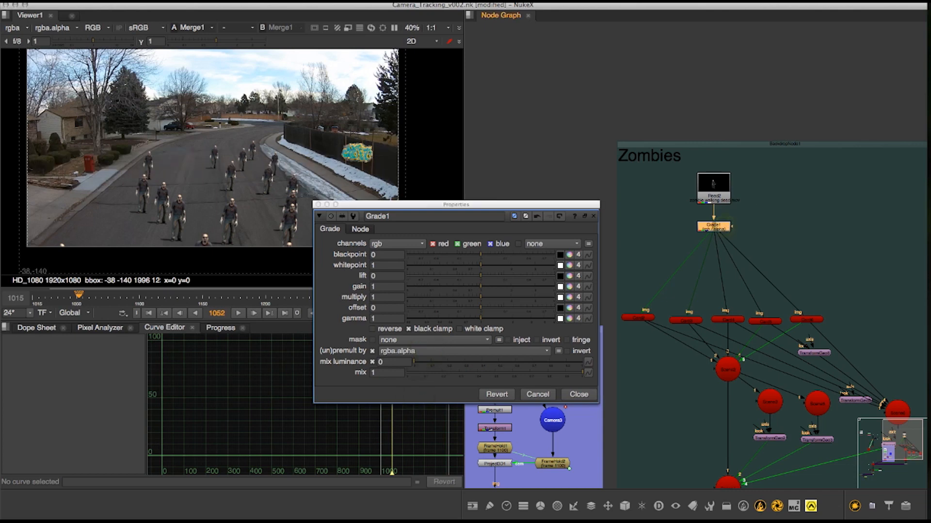
# - View Grade1 at viewer gain 45 and gamma 3.55, and sample its blackpoint from the darkest pixels between the zombie's legs
pyautogui.press('1')
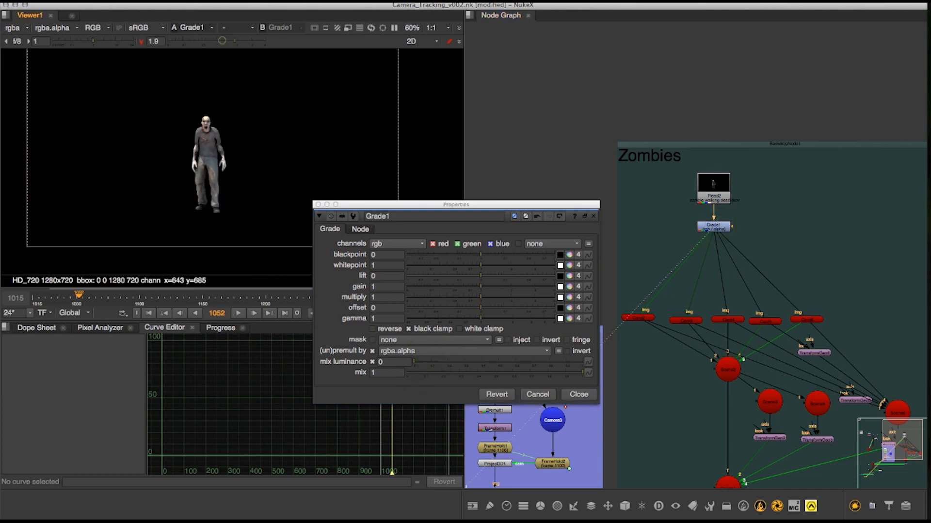
pyautogui.moveTo(222, 41); pyautogui.dragTo(228, 41)
pyautogui.moveTo(95, 41); pyautogui.dragTo(98, 48)
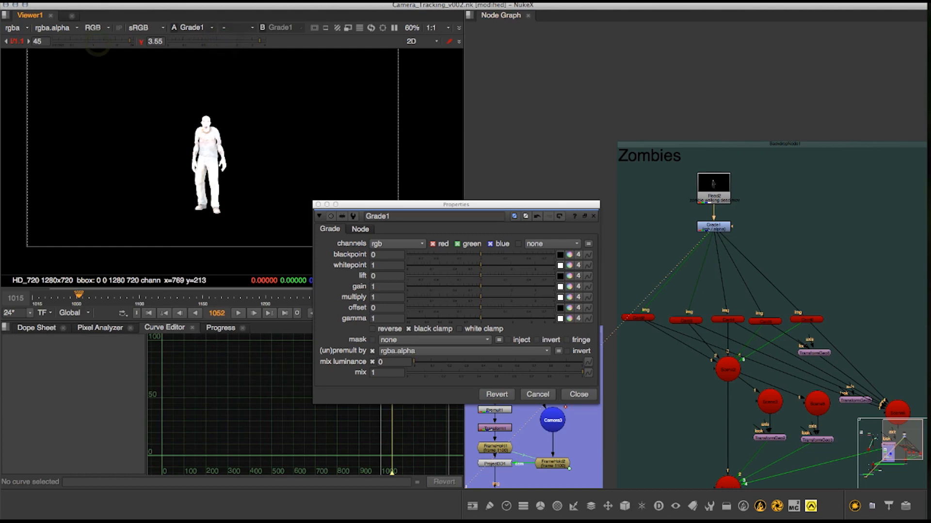
pyautogui.click(560, 254)
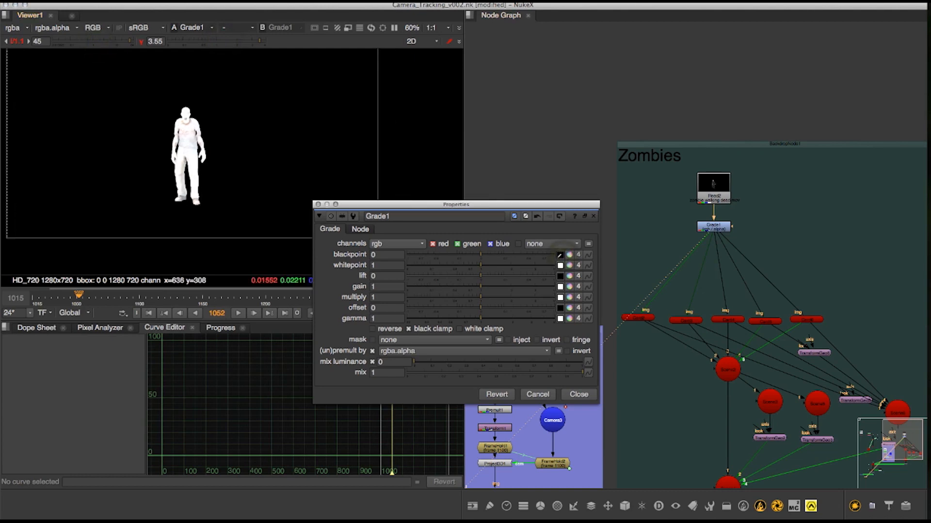
pyautogui.scroll(10, 185, 164)
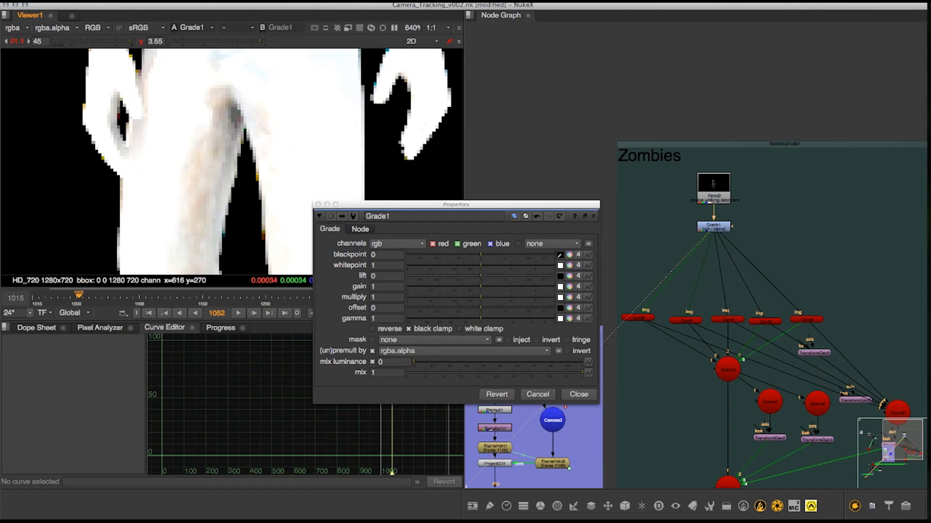
pyautogui.keyDown('ctrl'); pyautogui.click(236, 112); pyautogui.keyUp('ctrl')
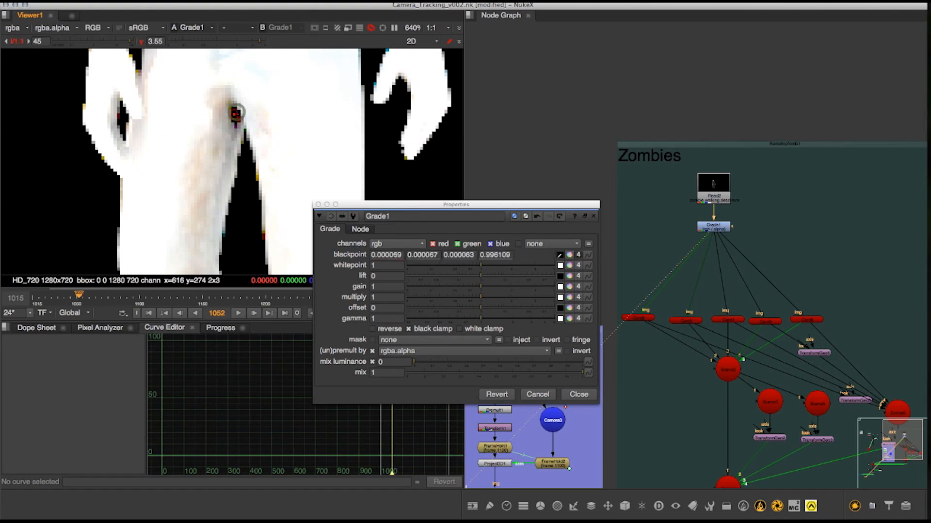
pyautogui.scroll(-5, 302, 95)
pyautogui.moveTo(303, 95); pyautogui.dragTo(231, 172, button='middle')
pyautogui.scroll(-1, 253, 145)
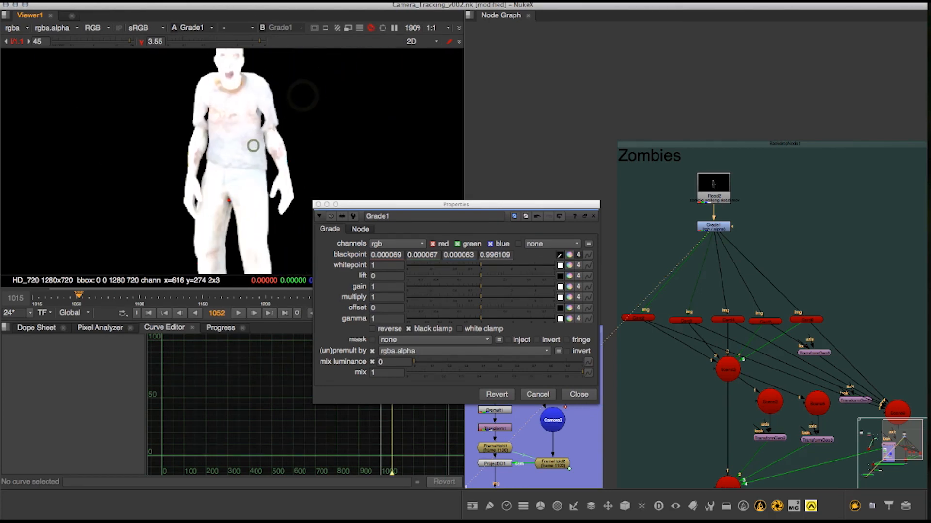
# - Set the viewer gain to 0.65 and gamma to 0.24 to isolate the brightest pixels on the zombie's hand
pyautogui.moveTo(232, 43); pyautogui.dragTo(171, 42)
pyautogui.moveTo(112, 41); pyautogui.dragTo(179, 43)
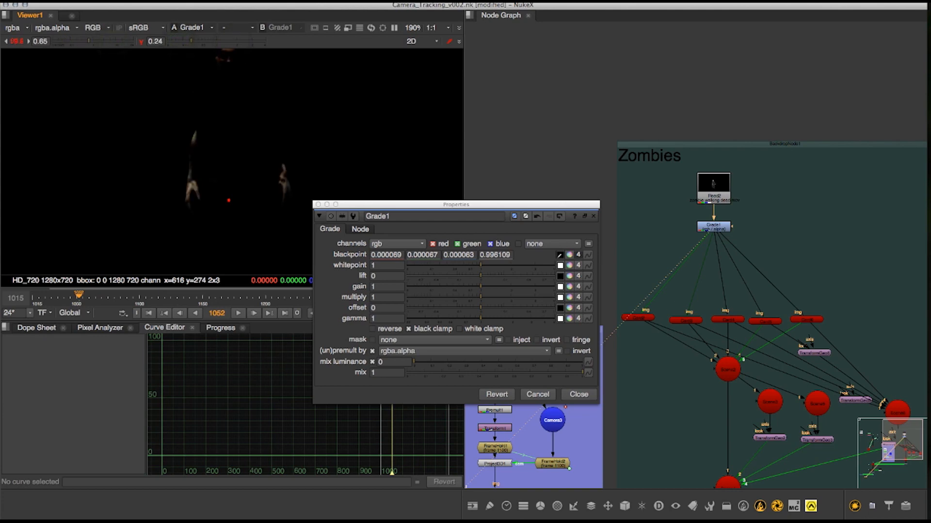
pyautogui.scroll(5, 202, 160)
pyautogui.scroll(5, 203, 160)
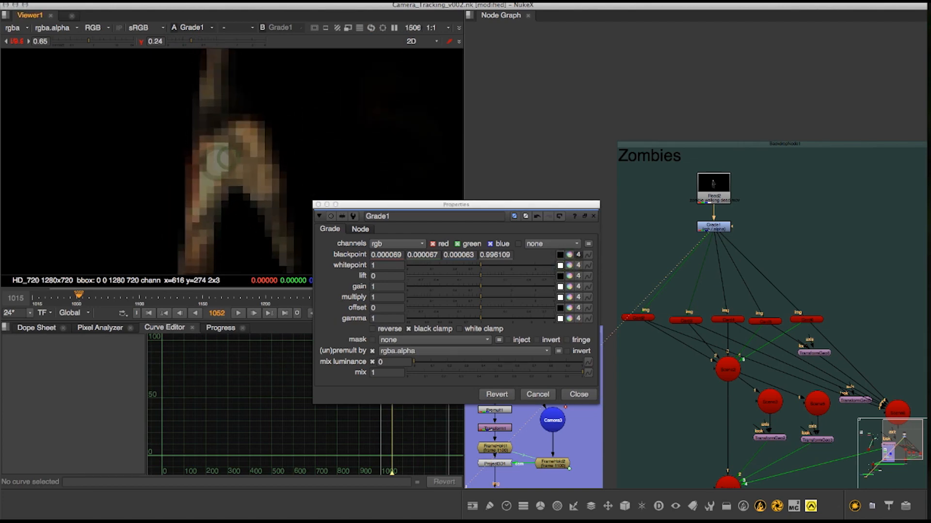
# - Try to sample the brightest pixels of the zombie's hand, and undo the blackpoint sampling
pyautogui.keyDown('ctrl'); pyautogui.click(217, 153); pyautogui.keyUp('ctrl')
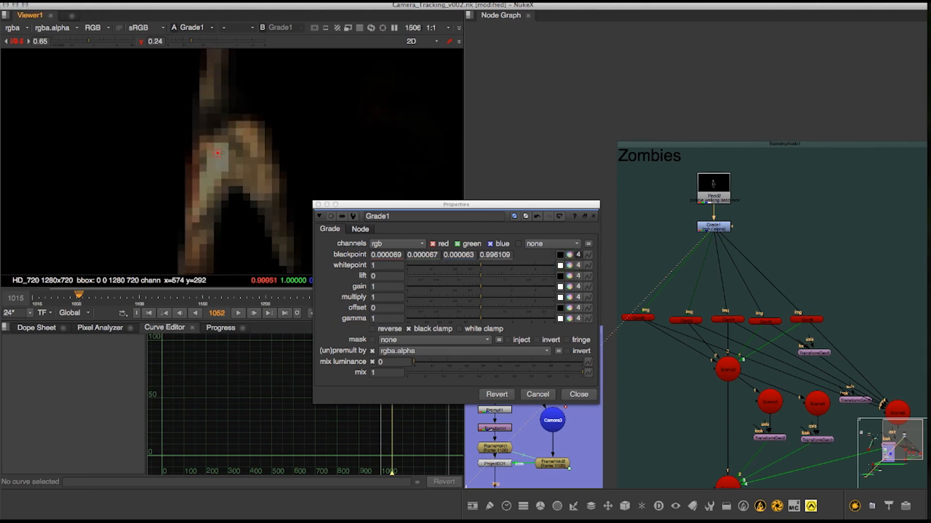
pyautogui.scroll(-8, 216, 150)
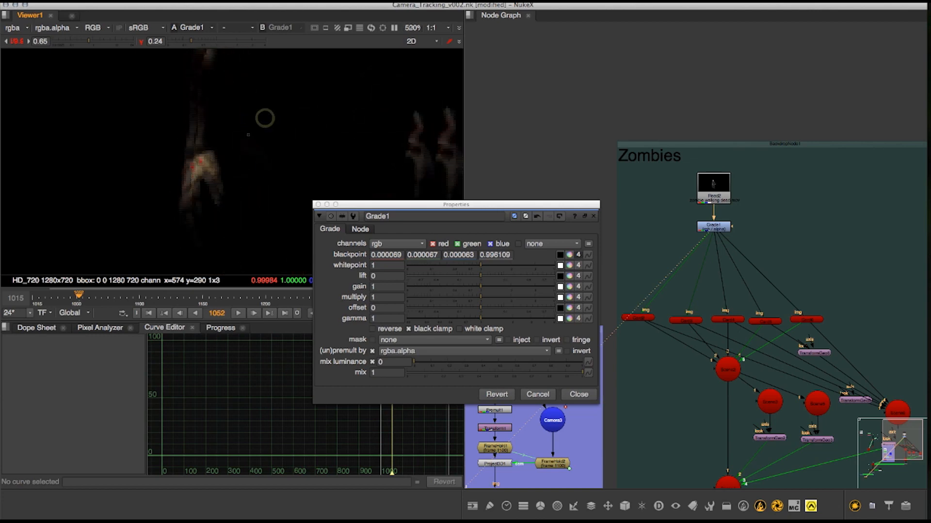
pyautogui.scroll(-4, 247, 135)
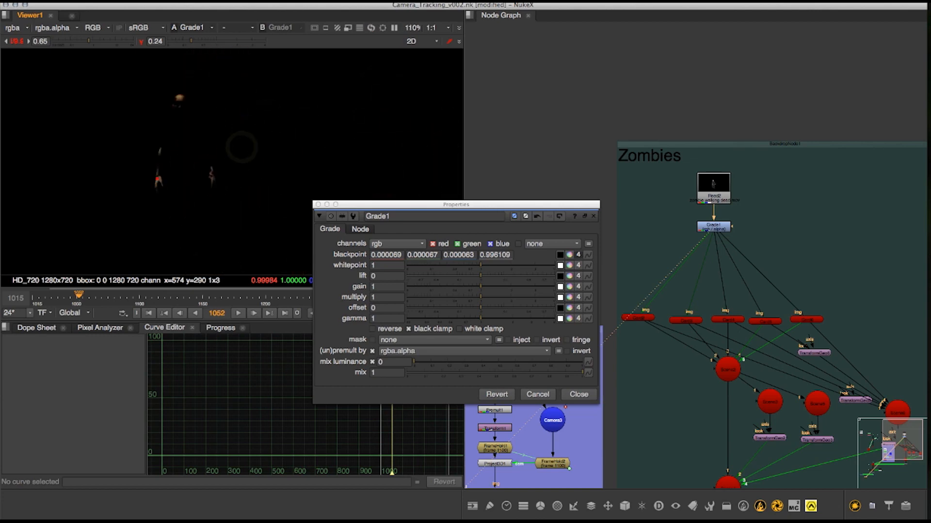
pyautogui.hotkey('ctrl', 'z')
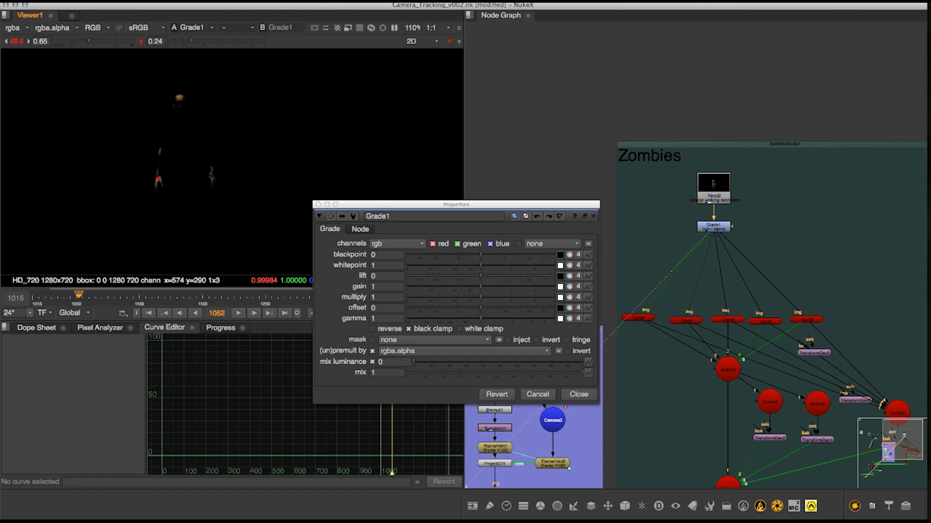
# - Sample Grade1's whitepoint from the brightest pixels on the zombie's hand
pyautogui.click(560, 265)
pyautogui.scroll(10, 182, 162)
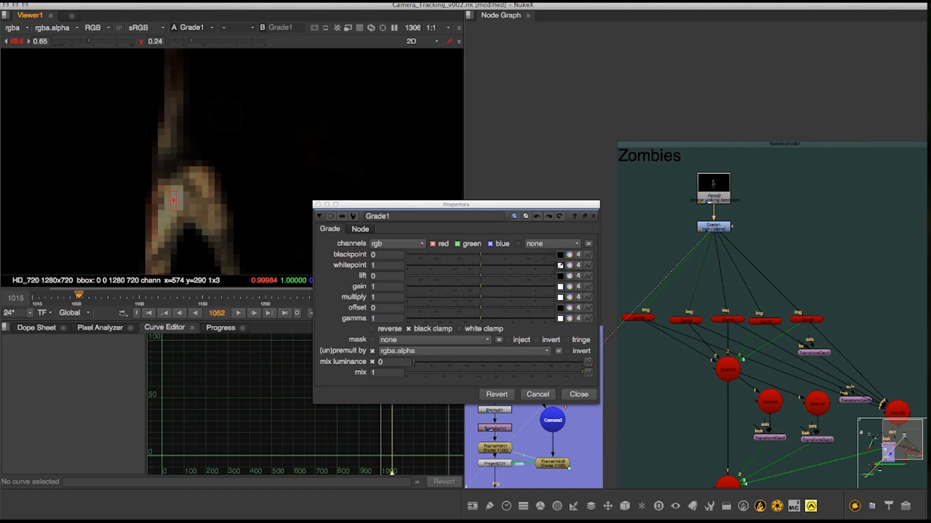
pyautogui.keyDown('ctrl'); pyautogui.click(173, 200); pyautogui.keyUp('ctrl')
pyautogui.keyDown('ctrl'); pyautogui.keyDown('shift'); pyautogui.moveTo(173, 201); pyautogui.dragTo(170, 211); pyautogui.keyUp('shift'); pyautogui.keyUp('ctrl')
# - Sample Grade1's blackpoint from the darkest pixels between the zombie's legs, viewed at gain 64 and gamma 2.15
pyautogui.click(560, 255)
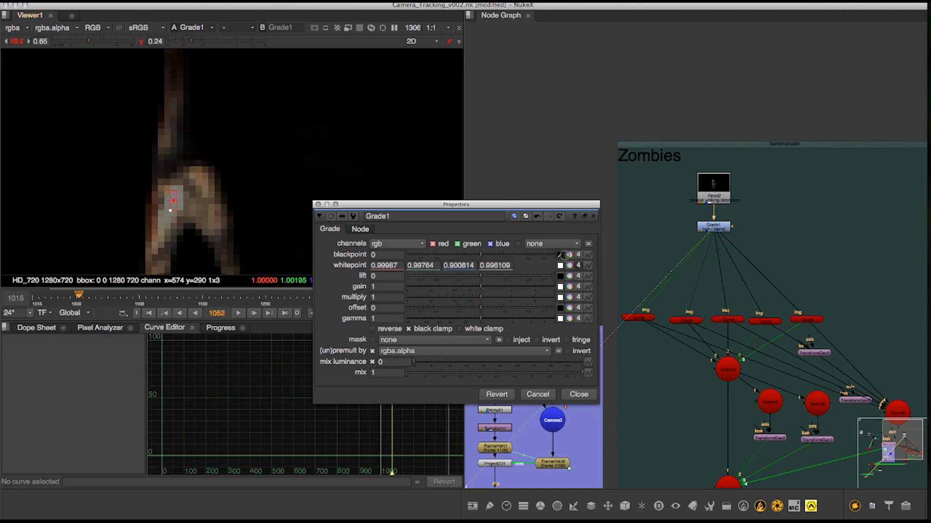
pyautogui.moveTo(294, 124); pyautogui.dragTo(207, 137, button='middle')
pyautogui.scroll(-5, 208, 138)
pyautogui.moveTo(191, 41); pyautogui.dragTo(238, 40)
pyautogui.moveTo(101, 42); pyautogui.dragTo(137, 42)
pyautogui.moveTo(209, 161); pyautogui.dragTo(94, 65, button='middle')
pyautogui.scroll(3, 95, 68)
pyautogui.moveTo(209, 162); pyautogui.dragTo(208, 166, button='middle')
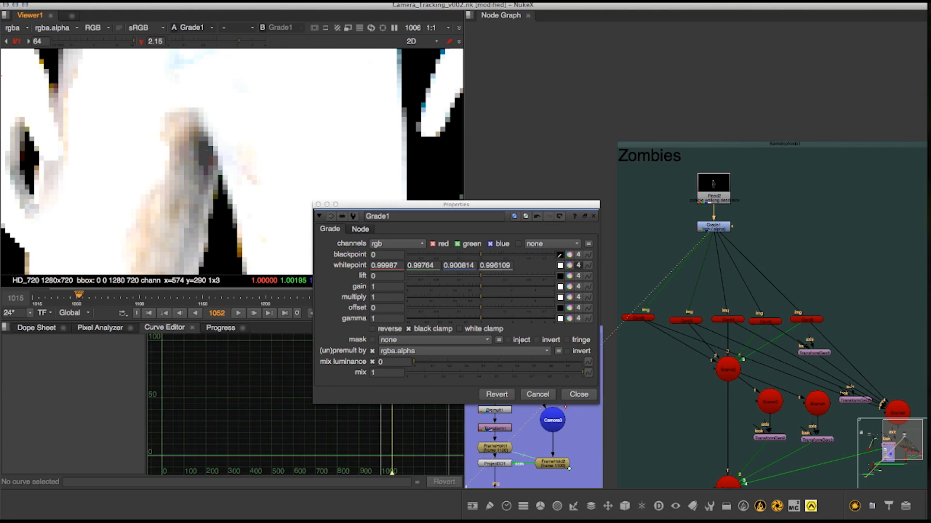
pyautogui.keyDown('ctrl'); pyautogui.click(208, 151); pyautogui.keyUp('ctrl')
pyautogui.scroll(-8, 207, 150)
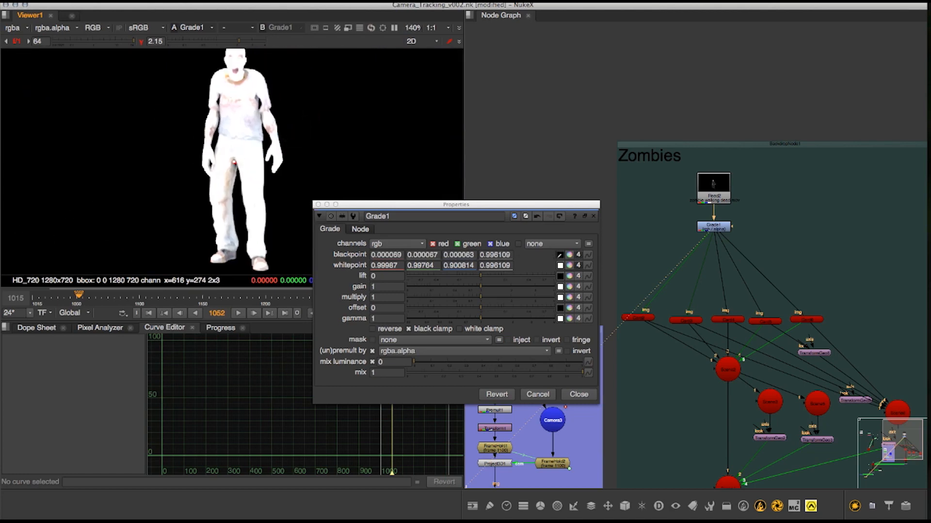
pyautogui.moveTo(292, 128); pyautogui.dragTo(274, 135, button='middle')
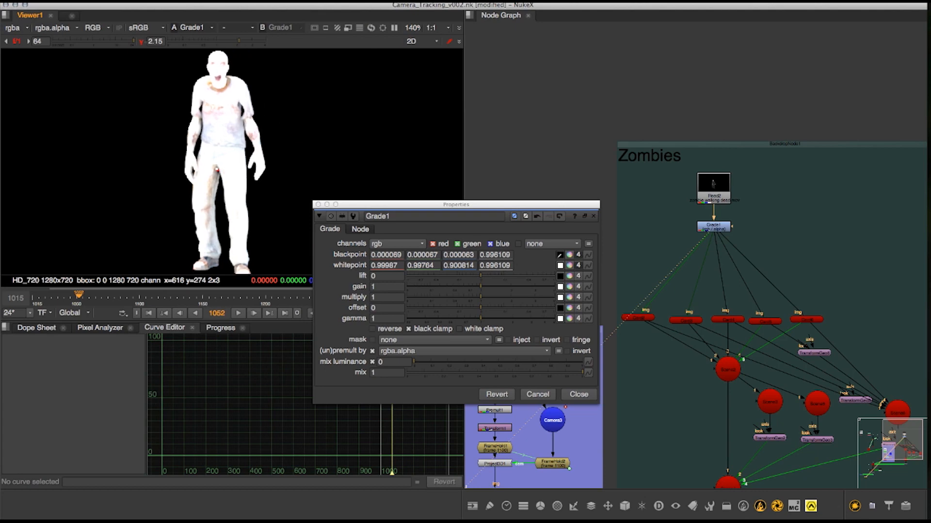
# - View the Read1 plate at viewer gain 64 and gamma 1, framed on the dark ground beside the tree trunk
pyautogui.click(143, 41)
pyautogui.moveTo(214, 42); pyautogui.dragTo(261, 42)
pyautogui.moveTo(567, 102); pyautogui.dragTo(779, 82, button='middle')
pyautogui.scroll(-3, 582, 96)
pyautogui.scroll(2, 779, 81)
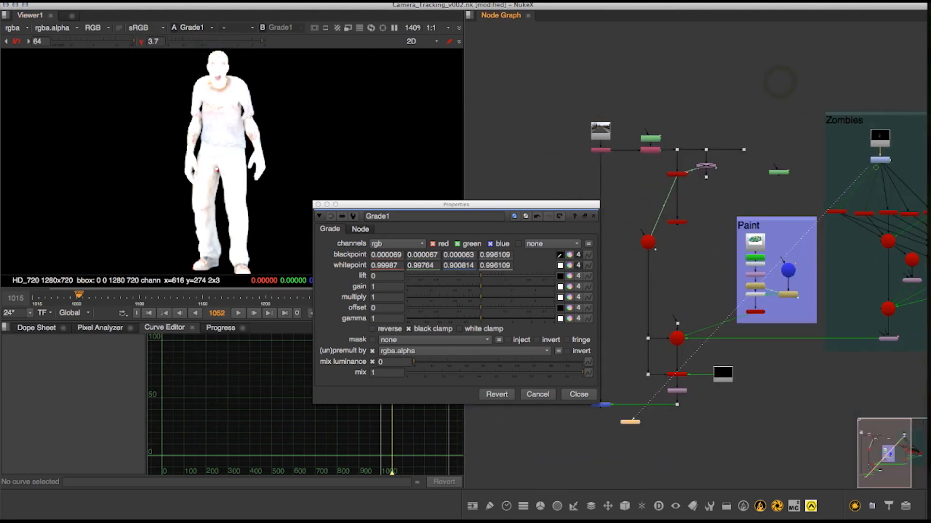
pyautogui.press('1')
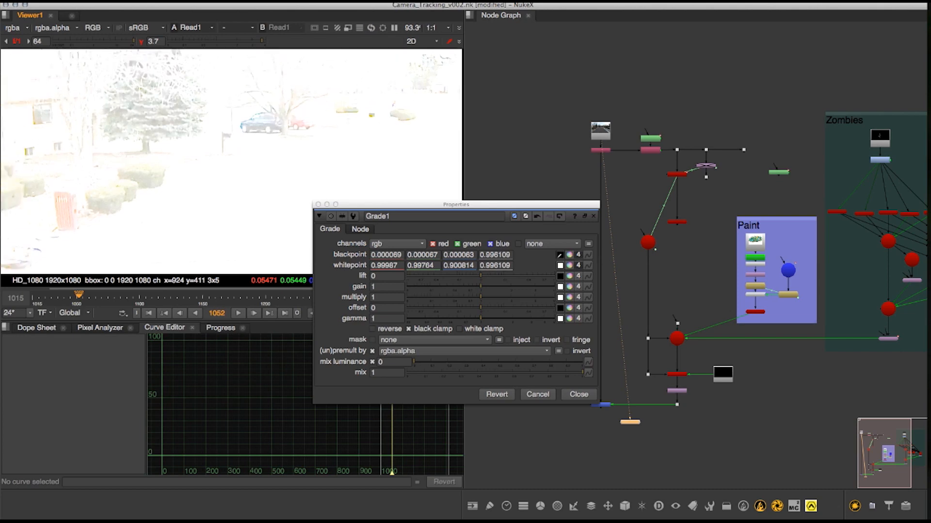
pyautogui.moveTo(262, 41); pyautogui.dragTo(215, 41)
pyautogui.scroll(7, 167, 145)
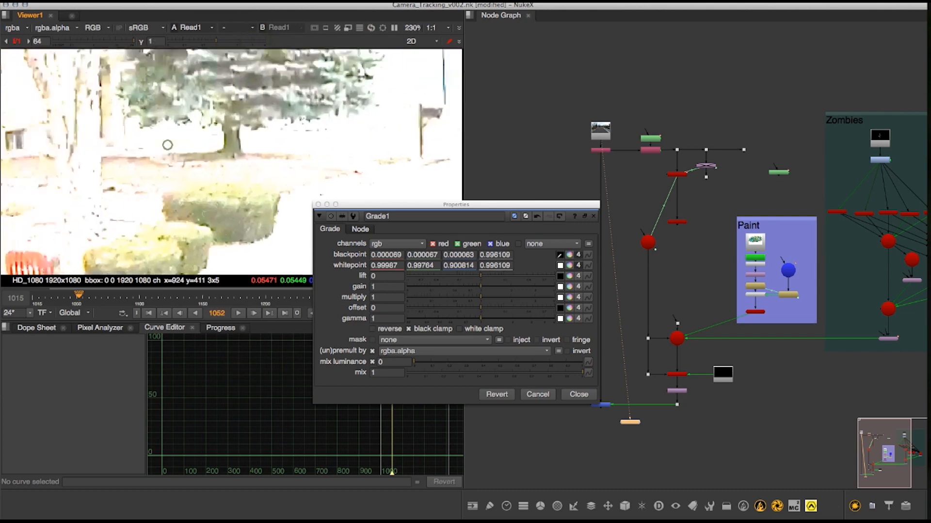
pyautogui.moveTo(249, 151); pyautogui.dragTo(237, 164, button='middle')
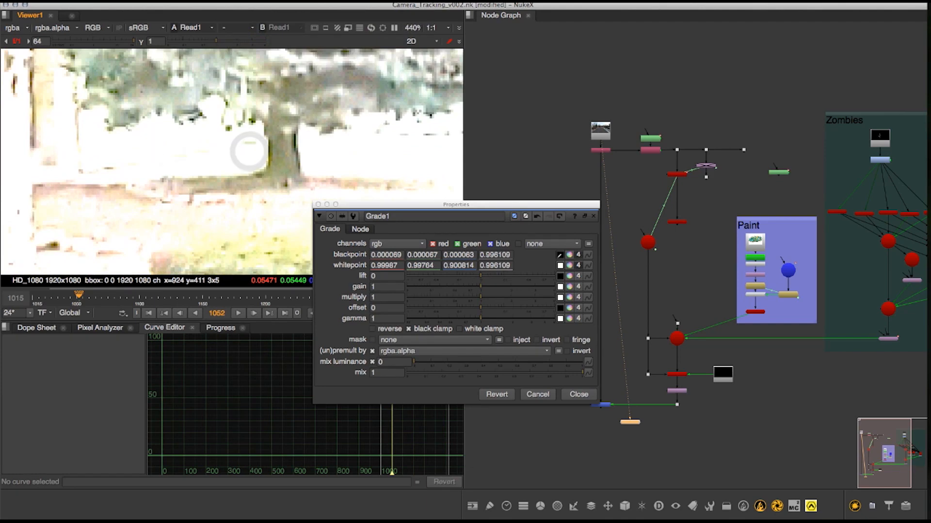
# - Sample Grade1's lift from the dark ground beside the tree trunk in the plate
pyautogui.keyDown('shift'); pyautogui.keyDown('super'); pyautogui.moveTo(227, 180); pyautogui.dragTo(245, 186); pyautogui.keyUp('super'); pyautogui.keyUp('shift')
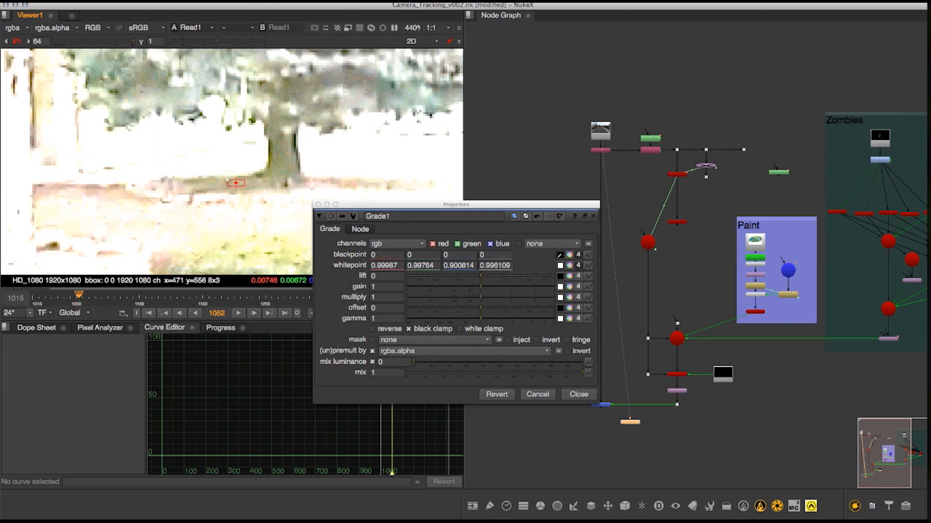
pyautogui.click(331, 287)
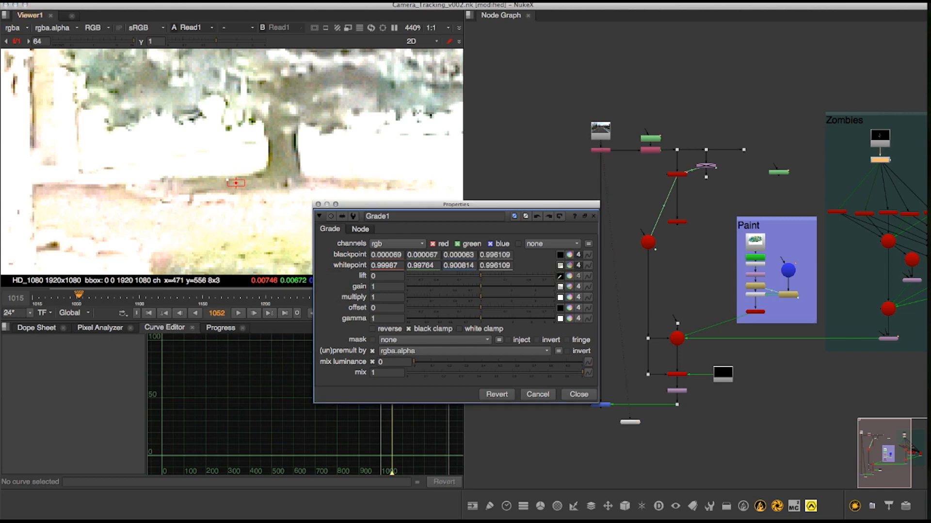
pyautogui.keyDown('shift'); pyautogui.keyDown('super'); pyautogui.moveTo(210, 182); pyautogui.dragTo(227, 186); pyautogui.keyUp('super'); pyautogui.keyUp('shift')
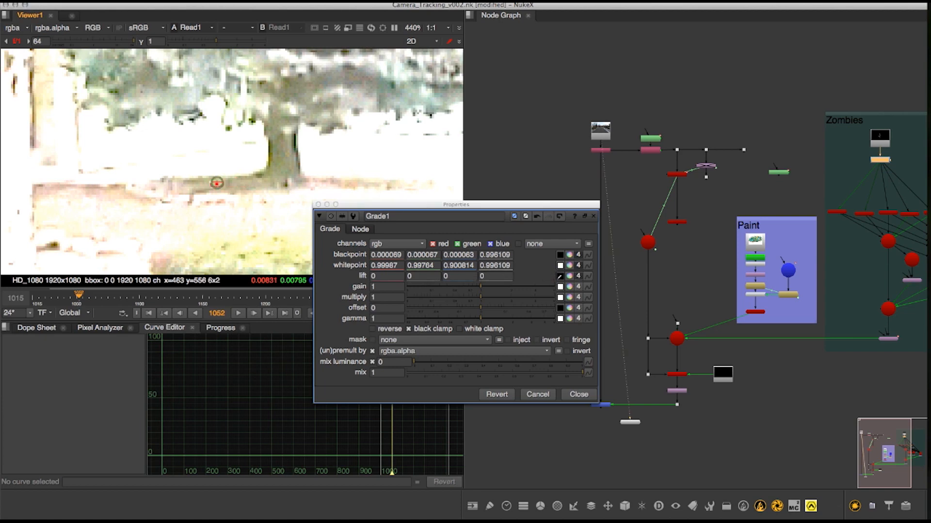
pyautogui.keyDown('shift'); pyautogui.keyDown('super'); pyautogui.moveTo(241, 182); pyautogui.dragTo(252, 188); pyautogui.keyUp('super'); pyautogui.keyUp('shift')
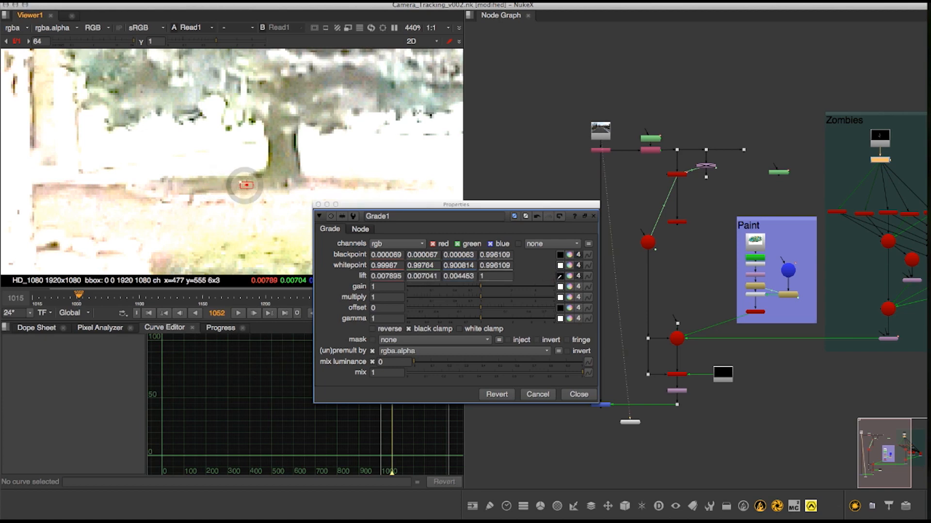
# - Activate colour sampling for Grade1's gain, and darken the viewer at gamma 0.94 to find the plate's brightest areas
pyautogui.click(561, 286)
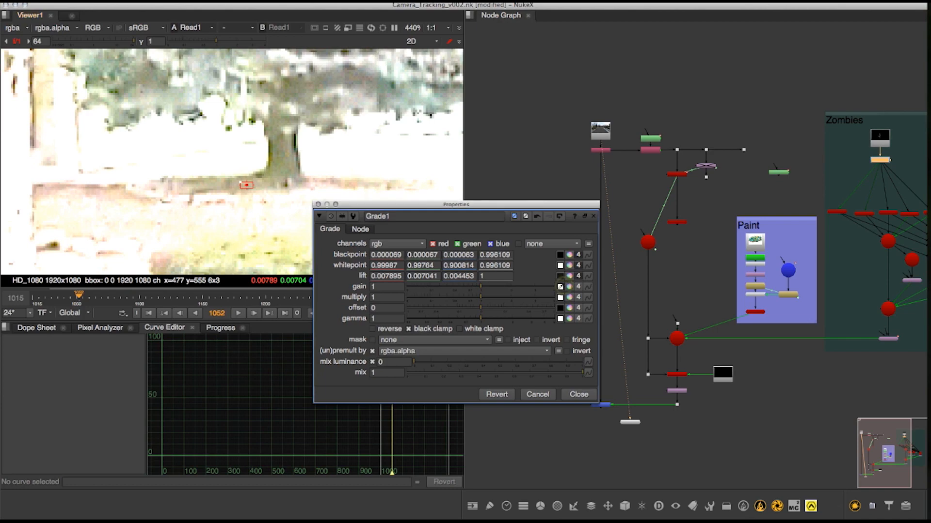
pyautogui.scroll(-10, 202, 129)
pyautogui.moveTo(253, 82); pyautogui.dragTo(232, 104, button='middle')
pyautogui.moveTo(216, 41)
pyautogui.mouseDown()
pyautogui.moveTo(120, 41)
pyautogui.moveTo(225, 42)
pyautogui.mouseUp()
pyautogui.scroll(-5, 219, 152)
pyautogui.moveTo(133, 41); pyautogui.dragTo(62, 41)
pyautogui.moveTo(210, 158); pyautogui.dragTo(156, 133, button='middle')
pyautogui.moveTo(223, 41)
pyautogui.mouseDown()
pyautogui.moveTo(203, 42)
pyautogui.moveTo(214, 41)
pyautogui.mouseUp()
pyautogui.moveTo(155, 134); pyautogui.dragTo(98, 97, button='middle')
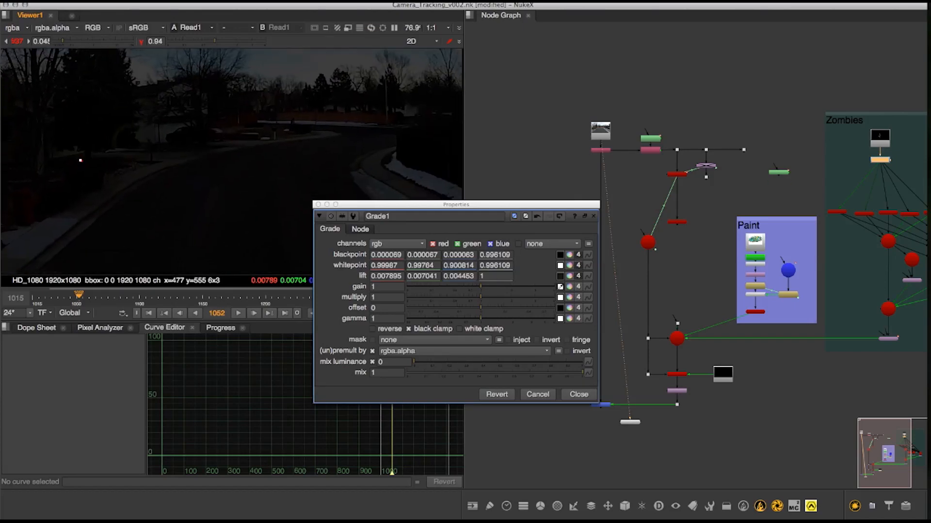
# - Sample Grade1's gain from the clean snow strip beside the road, viewed at gamma 4
pyautogui.scroll(-3, 223, 151)
pyautogui.moveTo(310, 160); pyautogui.dragTo(87, 127, button='middle')
pyautogui.moveTo(214, 41); pyautogui.dragTo(266, 42)
pyautogui.scroll(10, 245, 144)
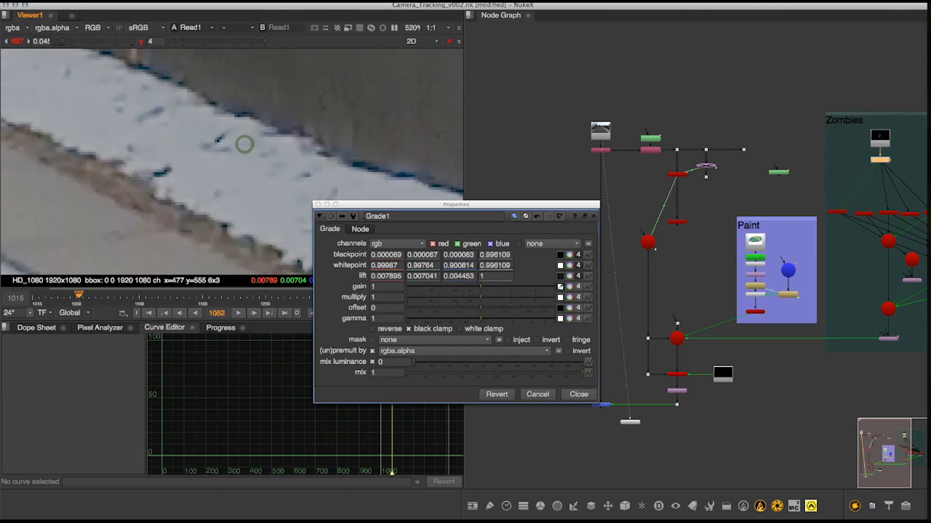
pyautogui.scroll(2, 245, 144)
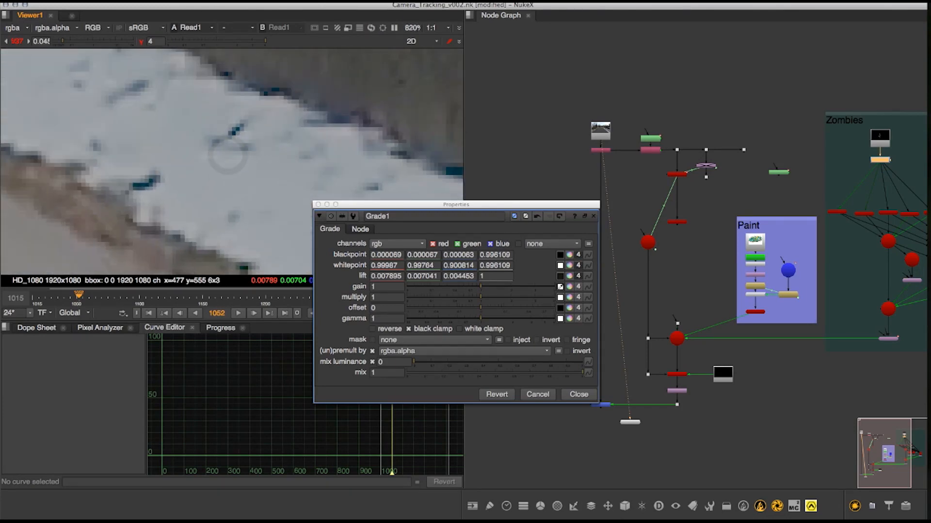
pyautogui.keyDown('ctrl'); pyautogui.keyDown('shift'); pyautogui.moveTo(204, 167); pyautogui.dragTo(232, 186); pyautogui.keyUp('shift'); pyautogui.keyUp('ctrl')
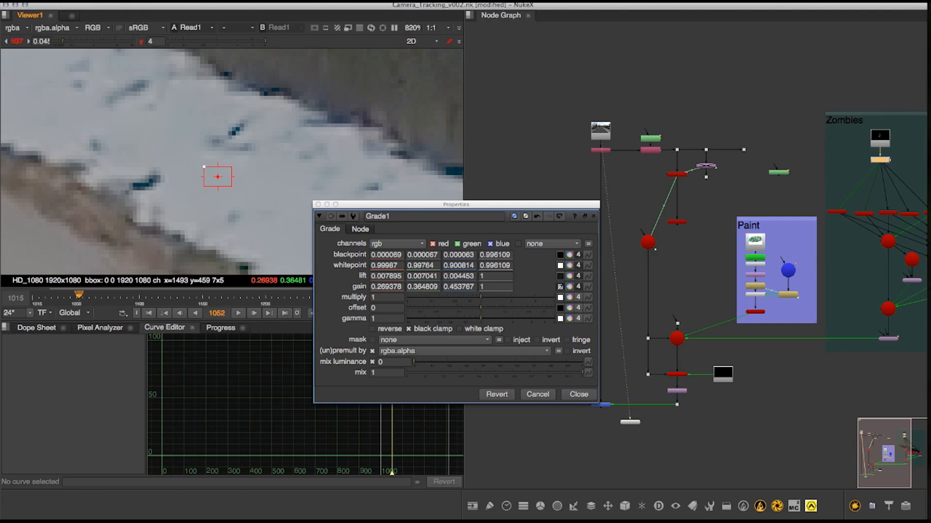
# - View Grade1 with the viewer gain and gamma reset to 1, close its properties and frame the whole zombie
pyautogui.click(631, 166)
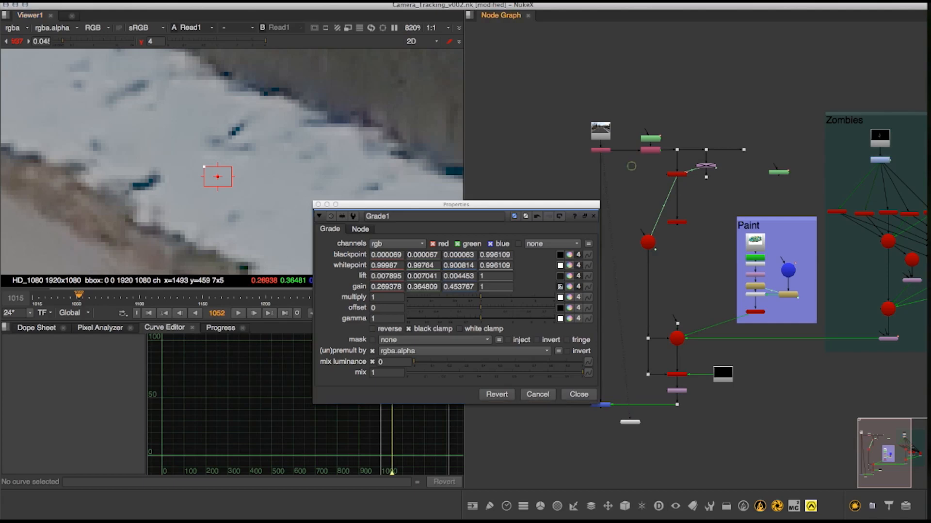
pyautogui.moveTo(608, 145); pyautogui.dragTo(879, 161)
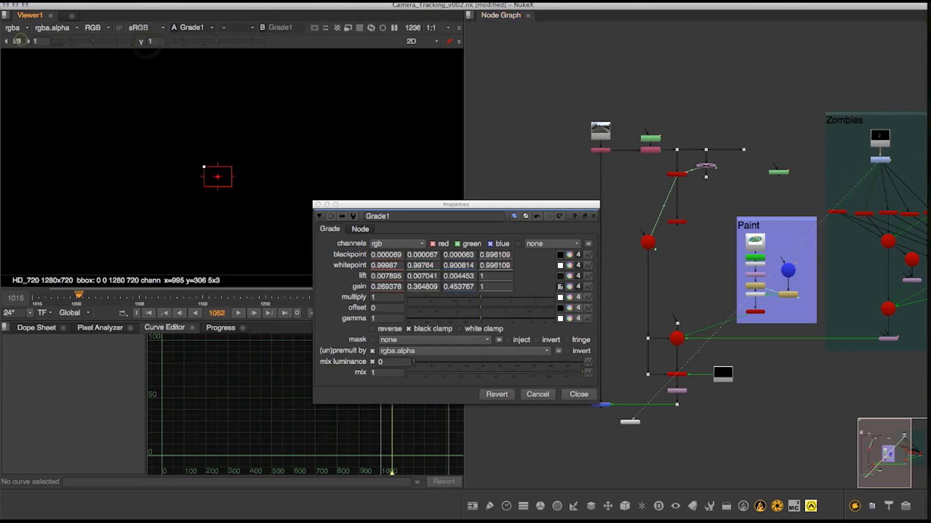
pyautogui.click(19, 42)
pyautogui.moveTo(387, 204); pyautogui.dragTo(527, 257)
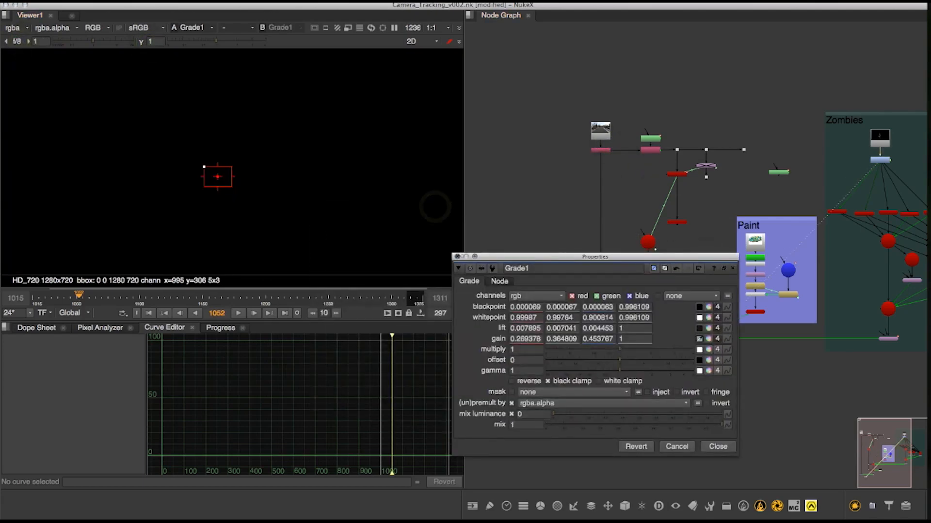
pyautogui.click(458, 257)
pyautogui.scroll(-10, 347, 127)
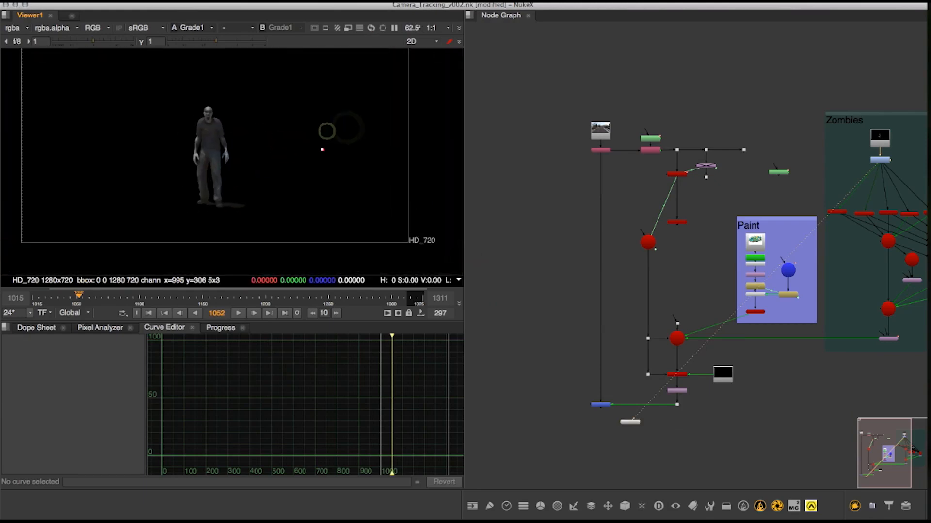
pyautogui.scroll(4, 326, 130)
# - Toggle Grade1 off and on repeatedly to compare the zombie with and without the grade
pyautogui.click(881, 160)
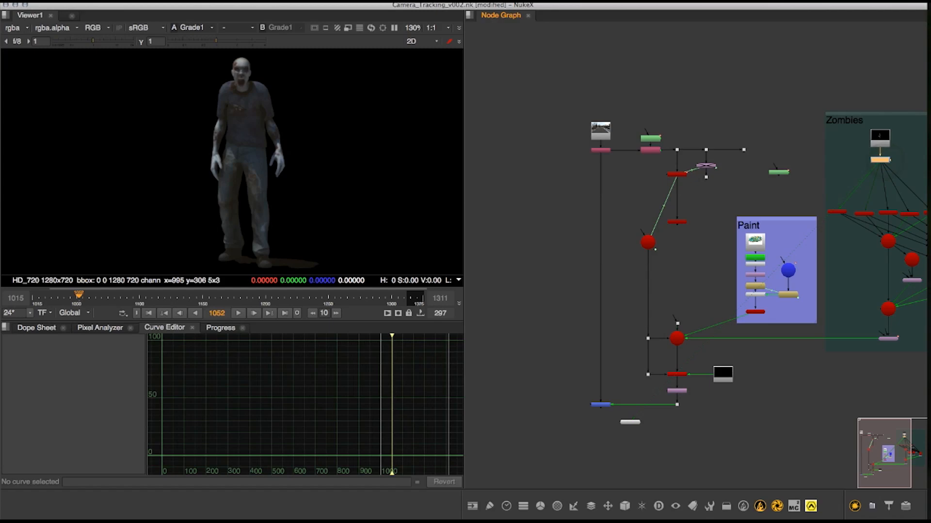
pyautogui.press('d')
pyautogui.press('d')
pyautogui.press('d')
pyautogui.press('d')
pyautogui.press('d')
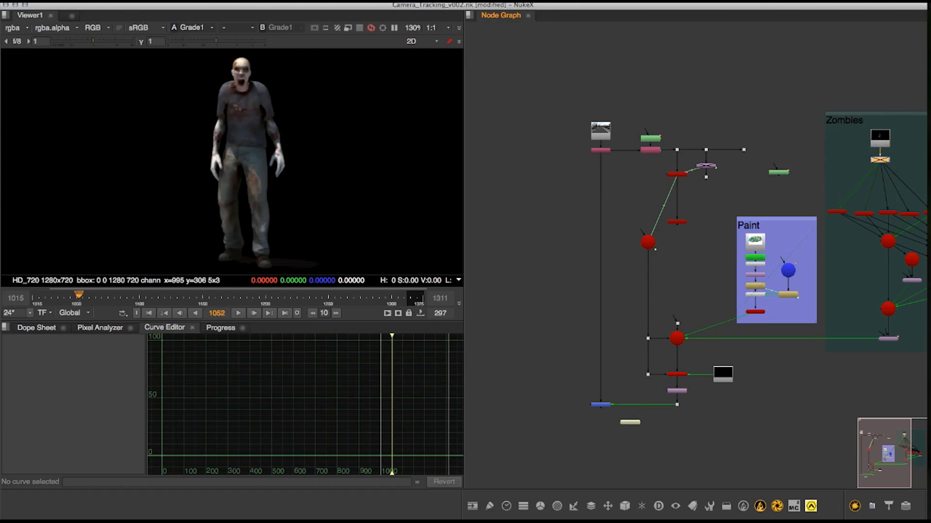
pyautogui.press('d')
pyautogui.press('d')
pyautogui.press('d')
pyautogui.press('d')
pyautogui.press('d')
pyautogui.press('d')
pyautogui.press('d')
pyautogui.press('d')
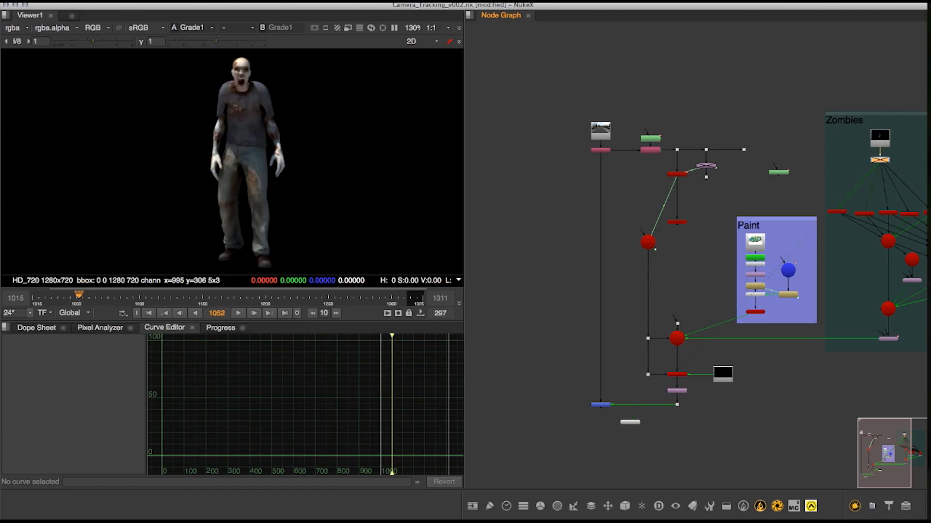
pyautogui.press('d')
pyautogui.press('d')
pyautogui.press('d')
# - View the Merge1 composite and toggle Grade1 to compare how the zombies match the street plate
pyautogui.scroll(-6, 346, 104)
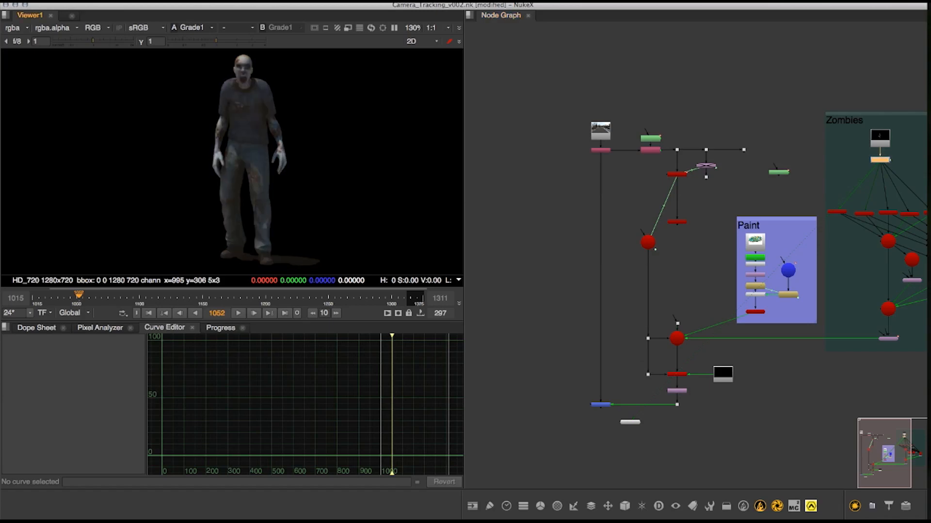
pyautogui.moveTo(336, 108); pyautogui.dragTo(255, 141, button='middle')
pyautogui.moveTo(546, 265); pyautogui.dragTo(501, 193, button='middle')
pyautogui.moveTo(592, 362); pyautogui.dragTo(591, 372)
pyautogui.moveTo(786, 124); pyautogui.dragTo(766, 133)
pyautogui.moveTo(558, 347); pyautogui.dragTo(556, 346)
pyautogui.moveTo(266, 160)
pyautogui.mouseDown(button='middle')
pyautogui.moveTo(244, 169)
pyautogui.moveTo(262, 146)
pyautogui.mouseUp(button='middle')
pyautogui.scroll(3, 240, 175)
pyautogui.scroll(-2, 242, 170)
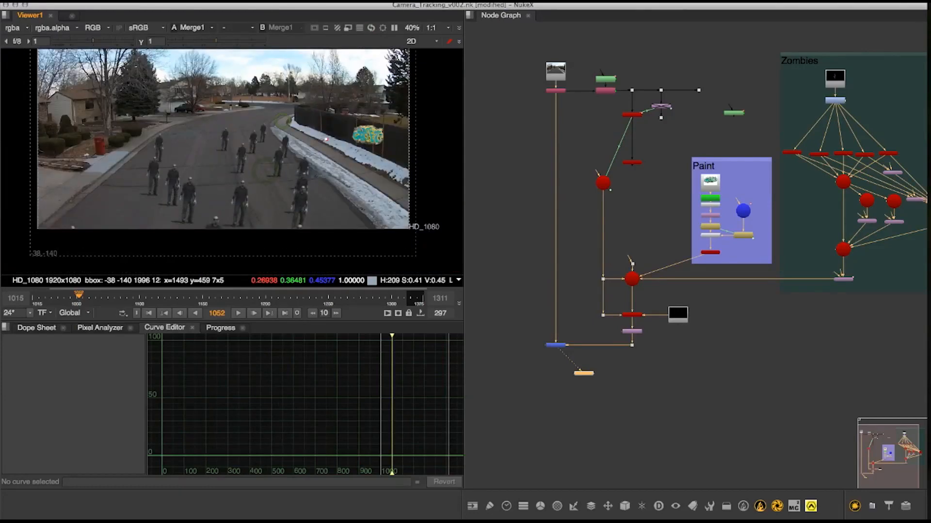
pyautogui.click(842, 101)
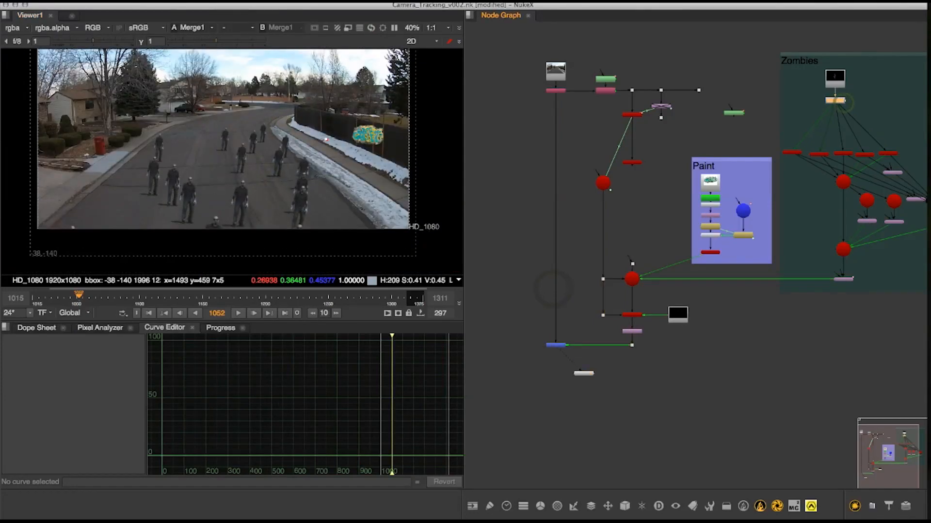
pyautogui.press('d')
pyautogui.press('d')
# - Add a second Grade node directly below Grade1 in the Zombies backdrop
pyautogui.scroll(4, 791, 105)
pyautogui.moveTo(790, 106)
pyautogui.mouseDown(button='middle')
pyautogui.moveTo(744, 98)
pyautogui.moveTo(687, 147)
pyautogui.mouseUp(button='middle')
pyautogui.moveTo(771, 143); pyautogui.dragTo(771, 140)
pyautogui.press('g')
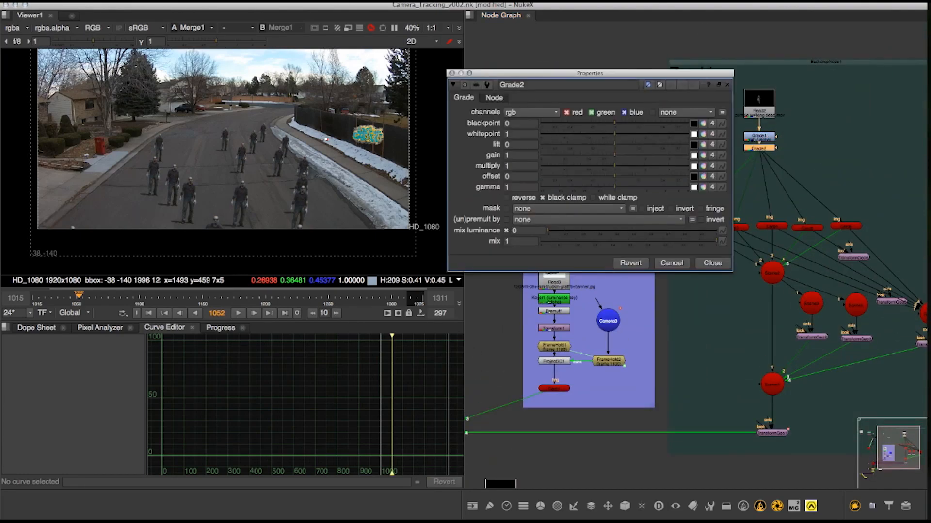
# - Set Grade2 to (un)premult by rgba.alpha, with lift 0.0005, multiply 1.12 and gamma 1.04
pyautogui.click(571, 210)
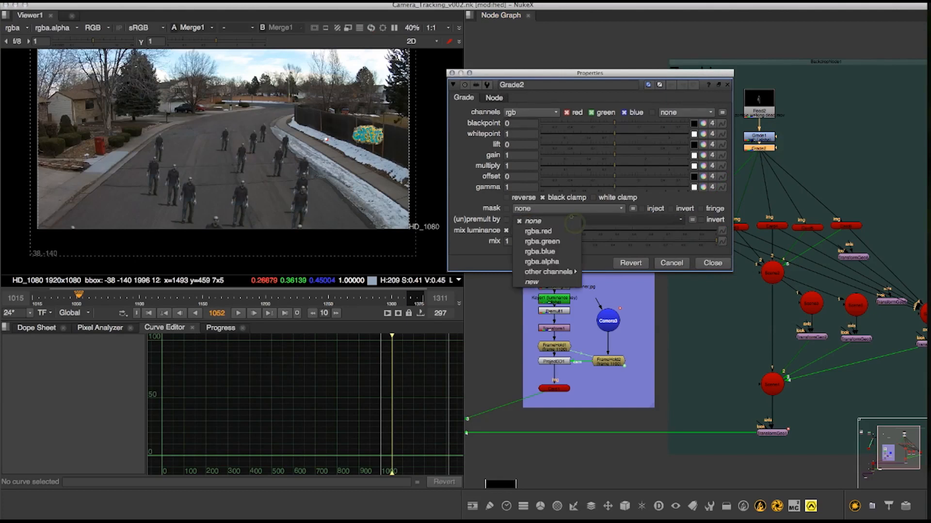
pyautogui.click(563, 262)
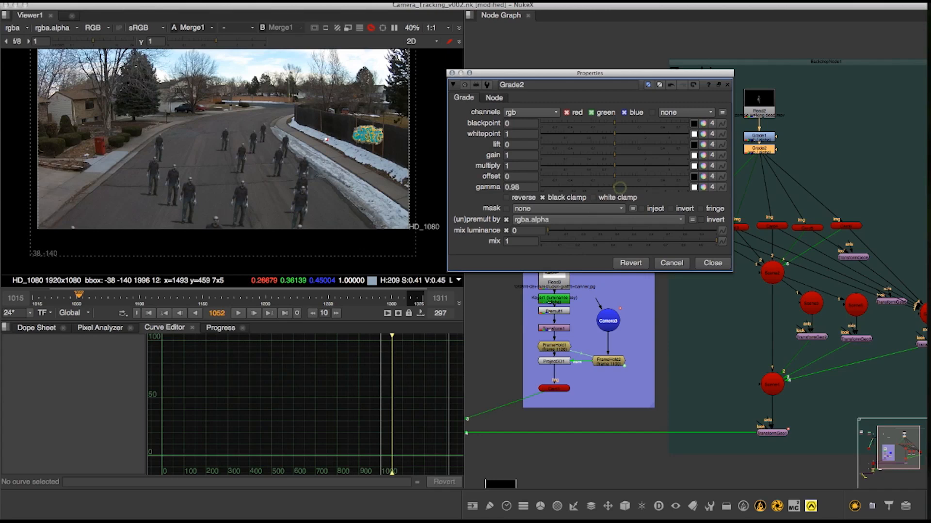
pyautogui.moveTo(612, 187); pyautogui.dragTo(609, 187)
pyautogui.moveTo(608, 186); pyautogui.dragTo(621, 188)
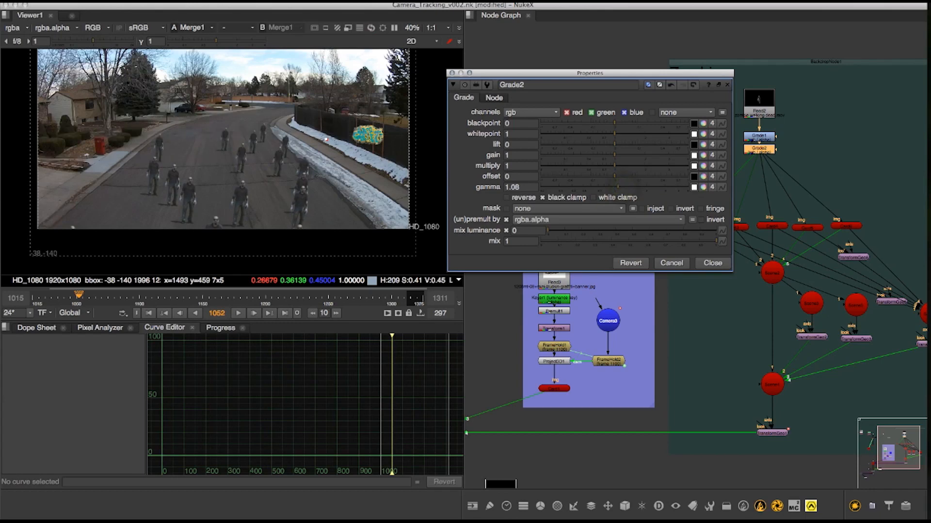
pyautogui.moveTo(615, 146); pyautogui.dragTo(619, 145)
pyautogui.moveTo(623, 144); pyautogui.dragTo(615, 145)
pyautogui.moveTo(621, 189); pyautogui.dragTo(618, 187)
pyautogui.click(621, 167)
pyautogui.moveTo(621, 168); pyautogui.dragTo(623, 166)
pyautogui.moveTo(327, 139); pyautogui.dragTo(329, 175, button='middle')
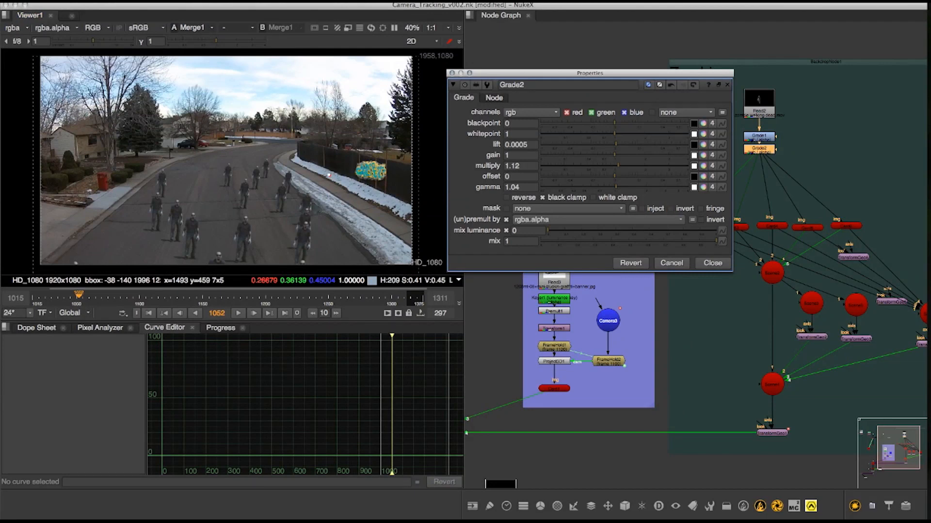
# - Warm Grade2's gain on the color wheel to red 1, green about 0.922 and blue about 0.791, and close its properties
pyautogui.click(703, 155)
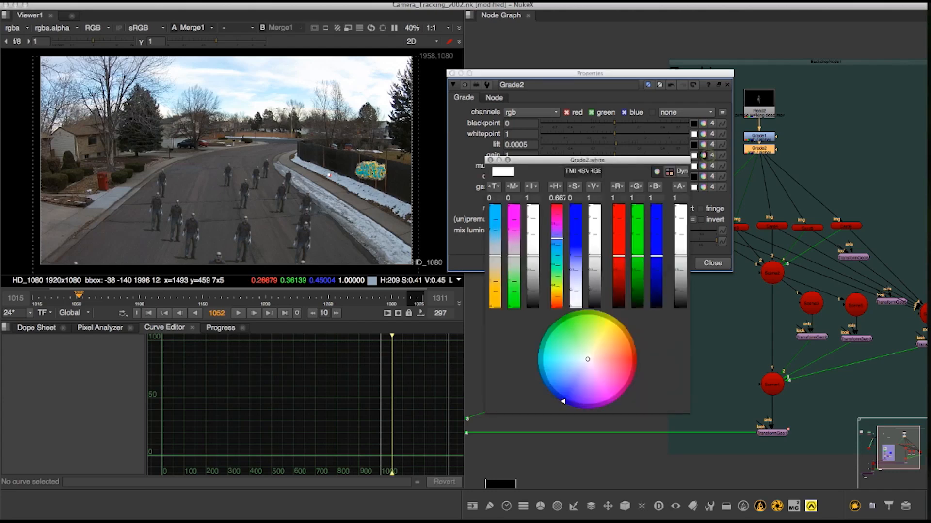
pyautogui.moveTo(588, 359); pyautogui.dragTo(595, 354)
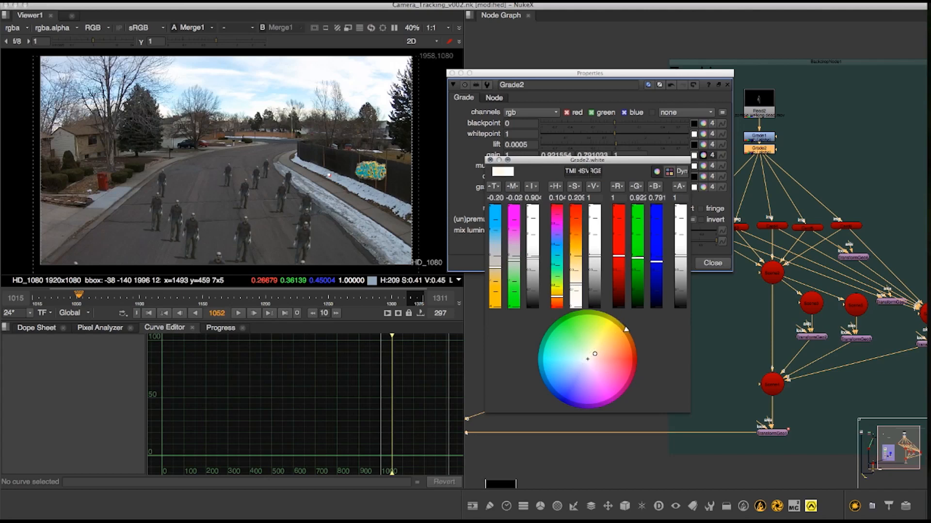
pyautogui.click(489, 159)
pyautogui.click(712, 263)
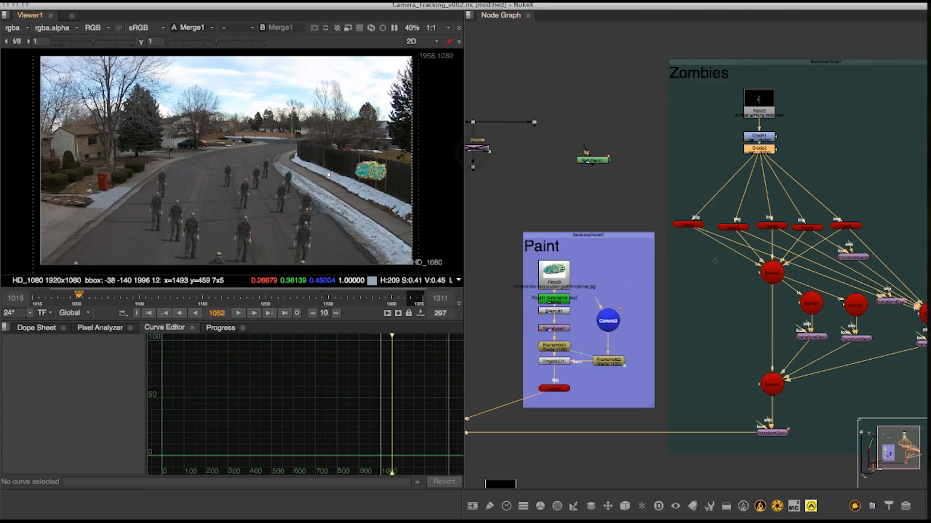
# - Examine the whole node tree, from the Zombies and Paint backdrops down to the final merge and the Viewer node
pyautogui.scroll(-3, 809, 213)
pyautogui.click(680, 171)
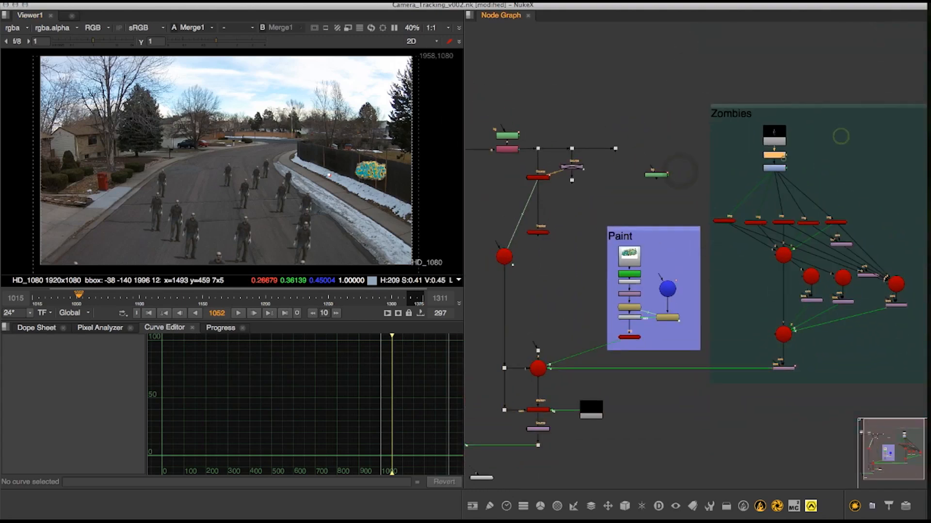
pyautogui.moveTo(784, 158)
pyautogui.mouseDown(button='middle')
pyautogui.moveTo(815, 104)
pyautogui.moveTo(795, 115)
pyautogui.mouseUp(button='middle')
pyautogui.scroll(-2, 711, 123)
pyautogui.moveTo(720, 140); pyautogui.dragTo(724, 114, button='middle')
pyautogui.scroll(3, 621, 226)
pyautogui.moveTo(622, 225); pyautogui.dragTo(686, 169, button='middle')
pyautogui.moveTo(524, 275); pyautogui.dragTo(660, 354)
pyautogui.moveTo(550, 287); pyautogui.dragTo(551, 321)
pyautogui.click(551, 287)
pyautogui.moveTo(614, 216); pyautogui.dragTo(594, 278, button='middle')
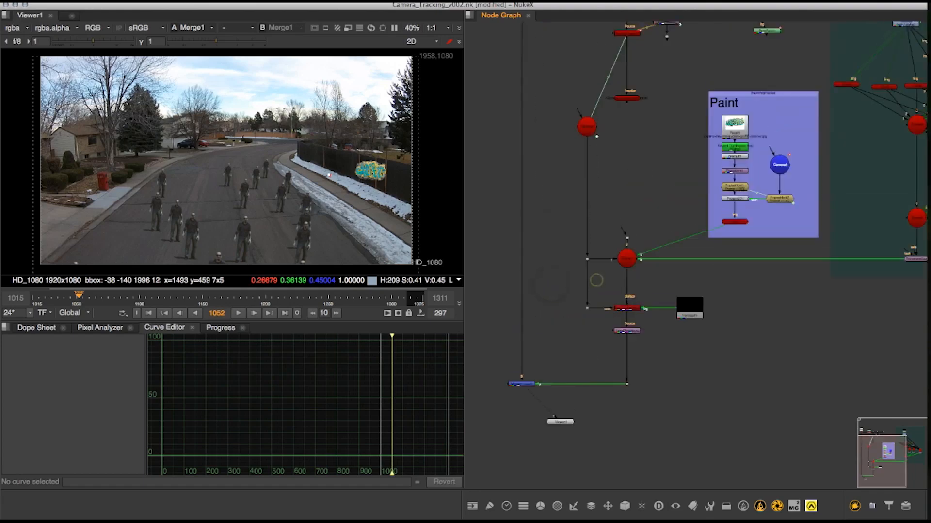
pyautogui.scroll(-2, 594, 278)
pyautogui.moveTo(601, 214); pyautogui.dragTo(588, 281, button='middle')
pyautogui.scroll(-2, 592, 281)
pyautogui.moveTo(271, 184)
pyautogui.mouseDown(button='middle')
pyautogui.moveTo(274, 166)
pyautogui.moveTo(274, 187)
pyautogui.mouseUp(button='middle')
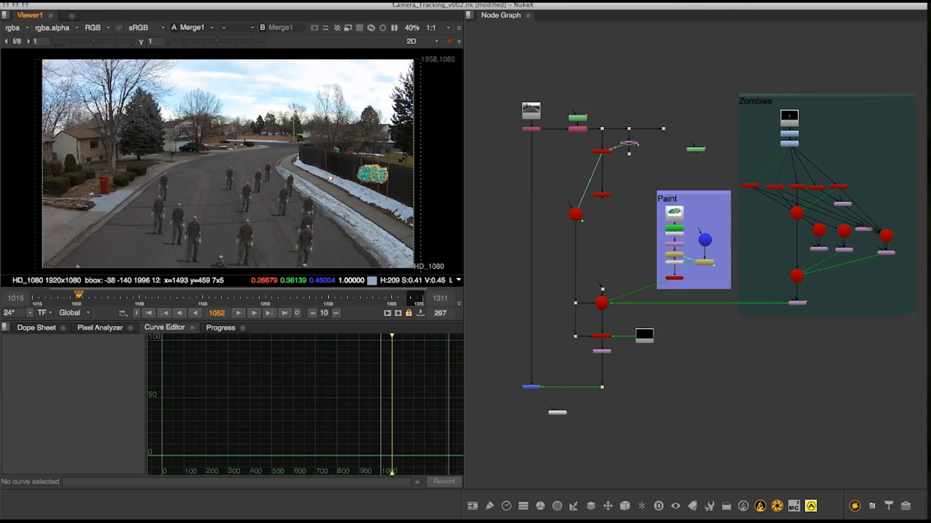
pyautogui.scroll(-2, 513, 209)
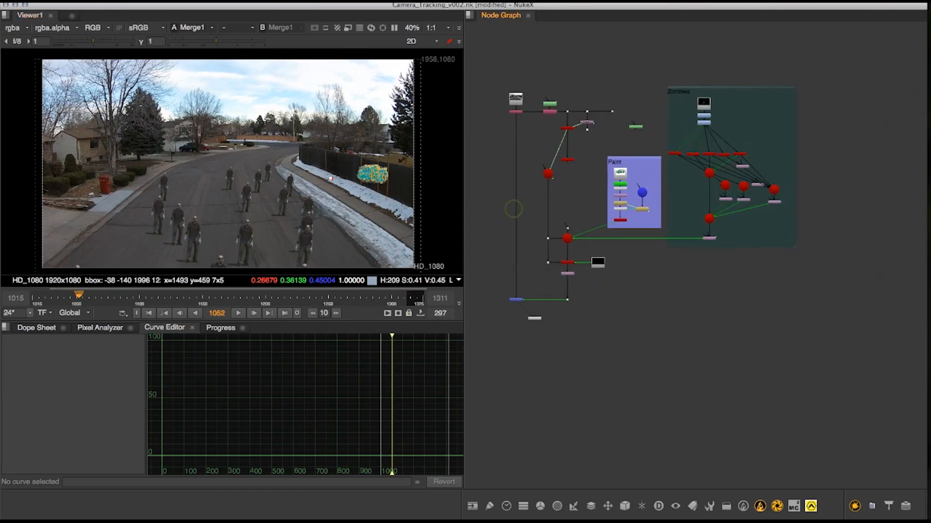
# - Move the Viewer node lower in the node graph to make room beneath Merge1
pyautogui.moveTo(655, 313); pyautogui.dragTo(520, 251)
pyautogui.click(597, 357)
pyautogui.moveTo(538, 319); pyautogui.dragTo(502, 365)
# - Add a Grade node after Merge1, view its output and set its gamma to 1.02
pyautogui.click(547, 335)
pyautogui.press('g')
pyautogui.moveTo(548, 335); pyautogui.dragTo(615, 296, button='middle')
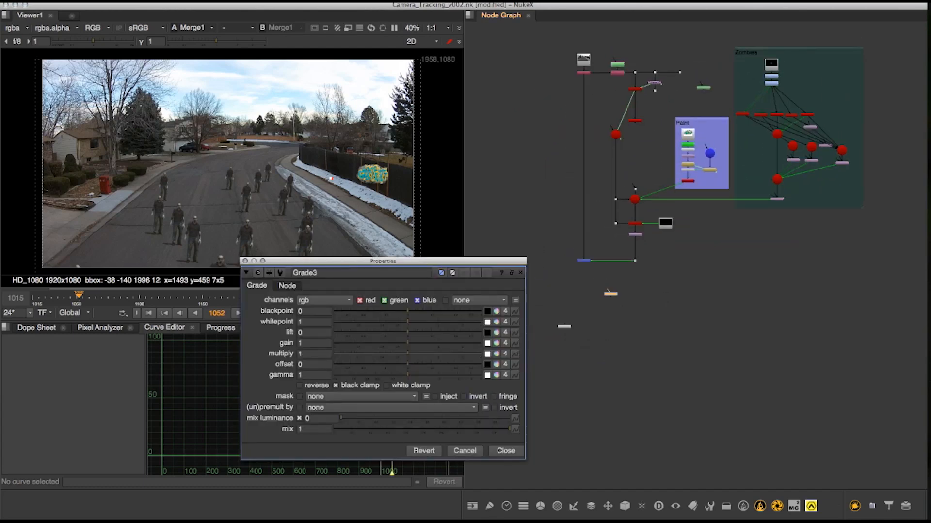
pyautogui.moveTo(611, 293); pyautogui.dragTo(581, 278)
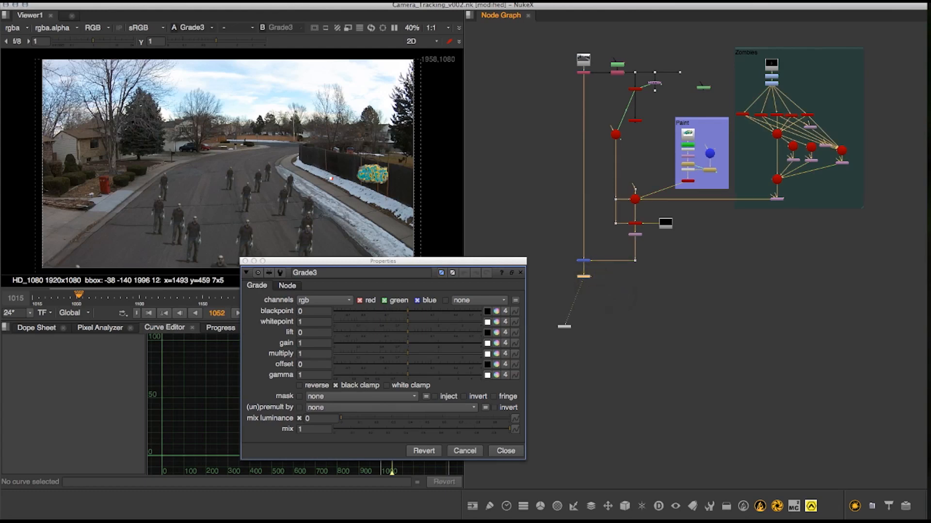
pyautogui.click(331, 454)
pyautogui.click(406, 374)
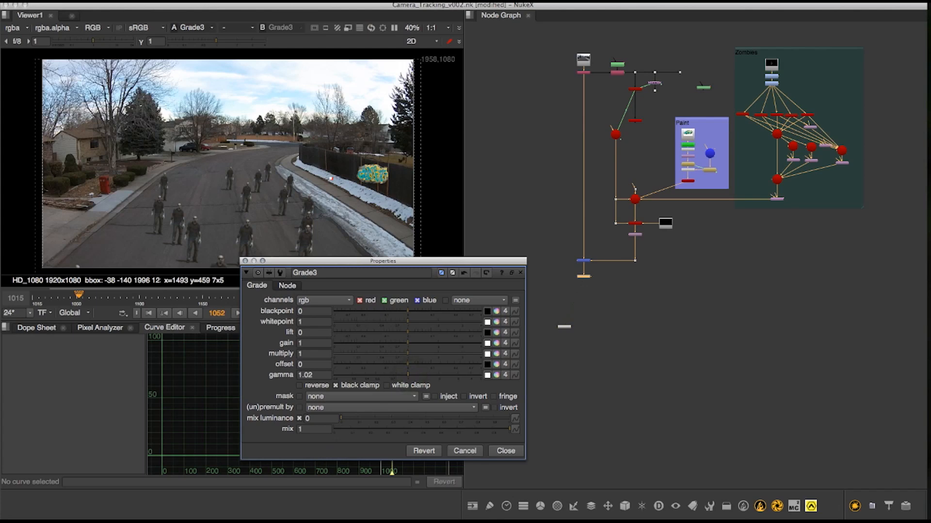
# - Delete the Grade node that follows Merge1
pyautogui.click(607, 290)
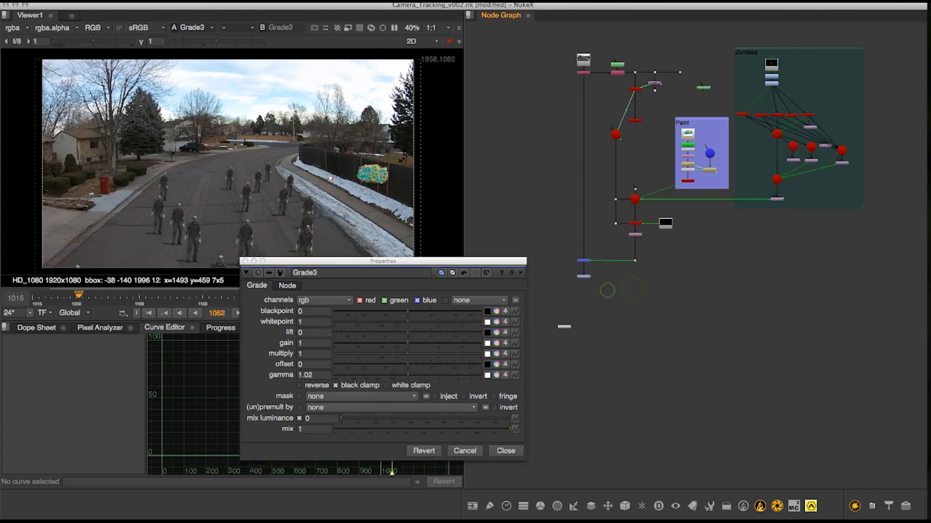
pyautogui.moveTo(628, 298); pyautogui.dragTo(558, 271)
pyautogui.press('Delete')
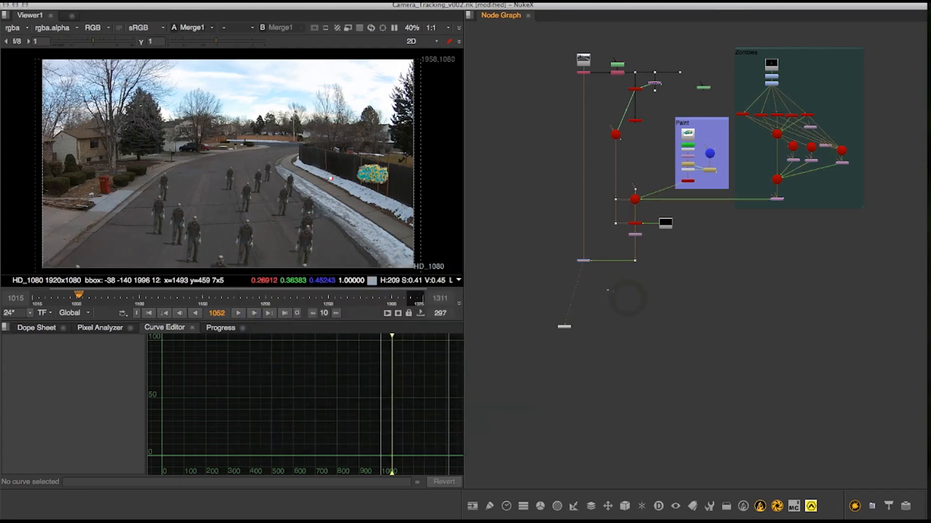
# - Add a Saturation node fed by Merge1 and view its output
pyautogui.scroll(4, 563, 285)
pyautogui.press('Tab')
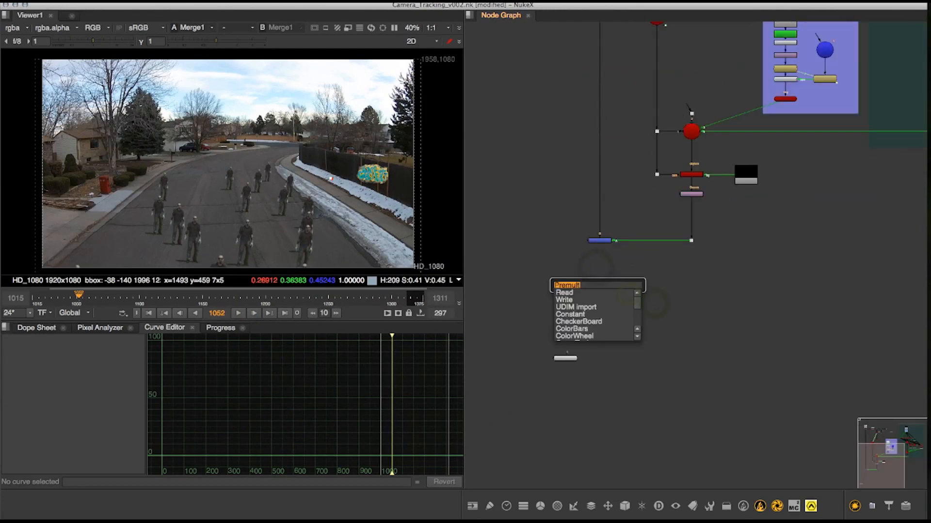
pyautogui.write('sa')
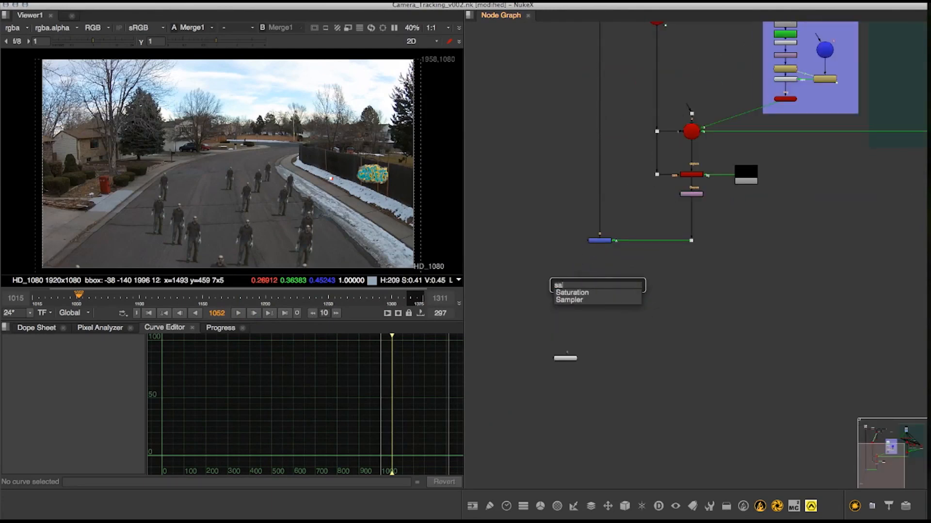
pyautogui.press('Return')
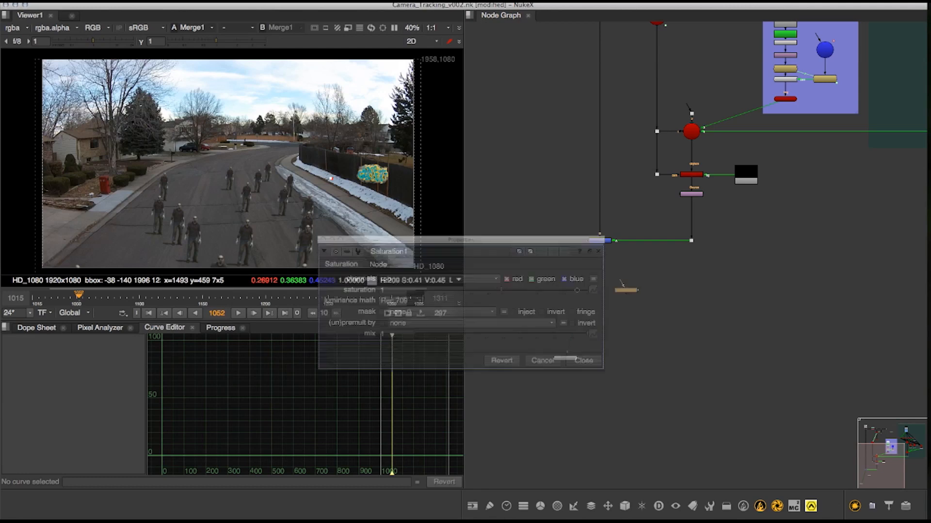
pyautogui.moveTo(630, 290); pyautogui.dragTo(579, 276)
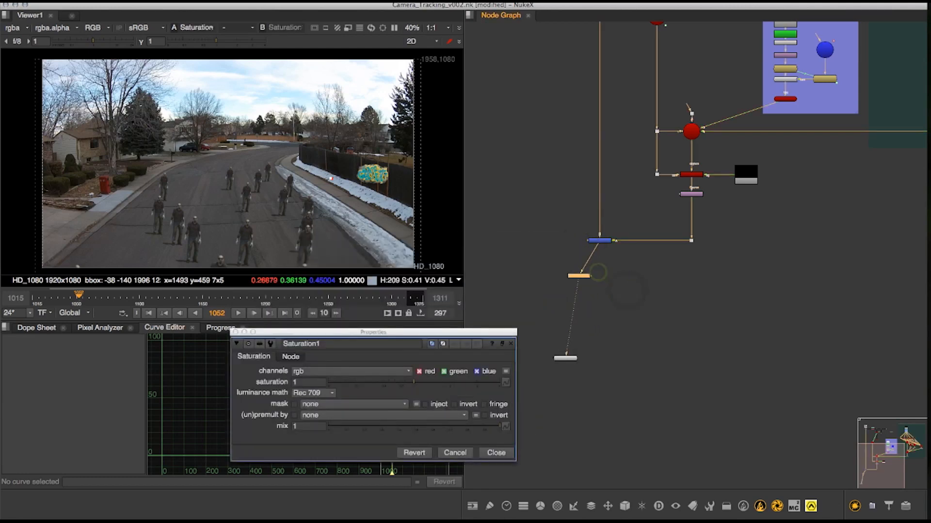
# - Set Saturation1's saturation to 0, close its properties and route the node onto a side branch of Merge1 through a dot
pyautogui.moveTo(373, 383); pyautogui.dragTo(330, 383)
pyautogui.click(338, 465)
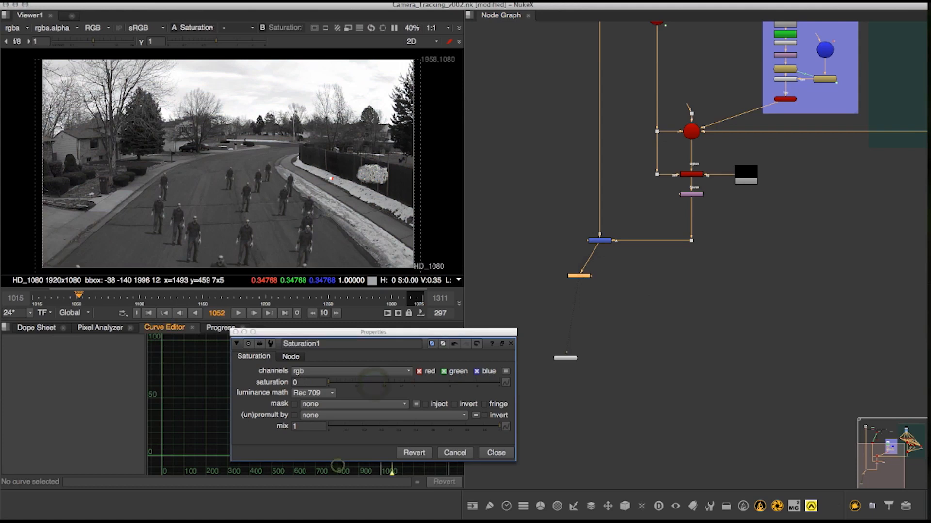
pyautogui.click(502, 455)
pyautogui.moveTo(588, 273); pyautogui.dragTo(559, 243)
pyautogui.click(614, 301)
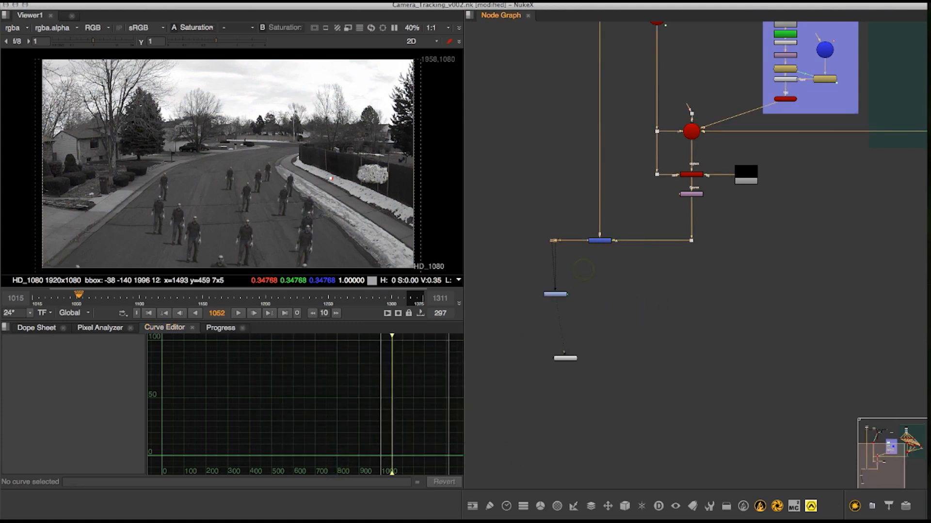
# - Add an unbranched Grade node directly below Merge1 and view its output
pyautogui.click(605, 287)
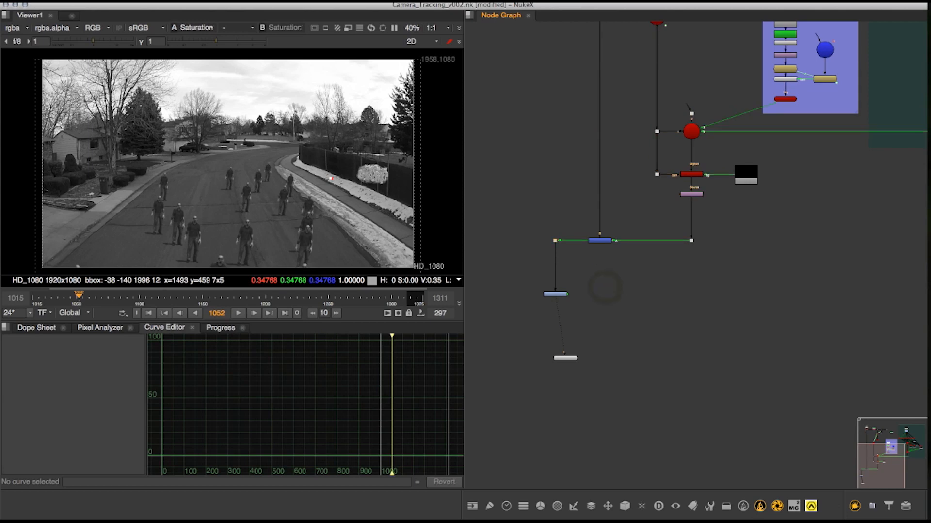
pyautogui.press('g')
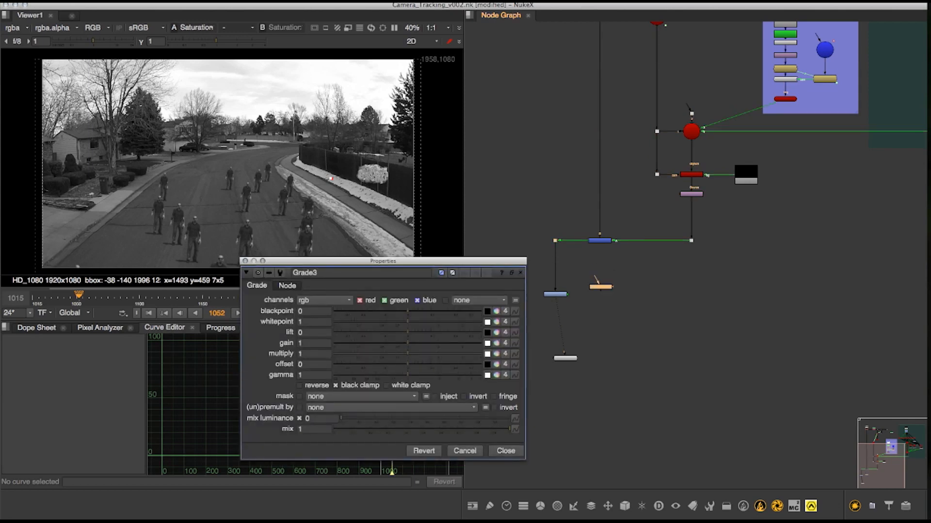
pyautogui.moveTo(600, 244); pyautogui.dragTo(608, 267)
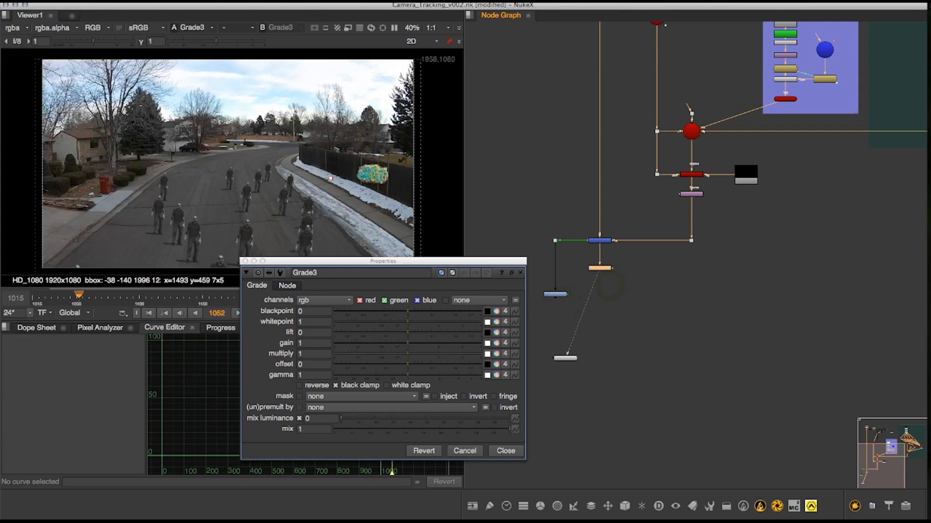
# - Tint Grade3's gain blue with red 0.319707, green 0.560842 and blue 1, and close its properties
pyautogui.click(497, 343)
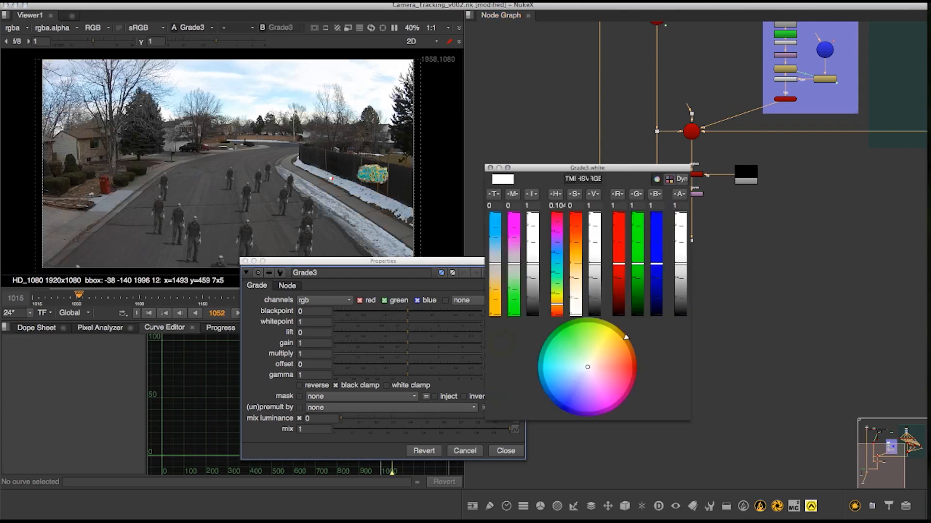
pyautogui.moveTo(626, 336); pyautogui.dragTo(549, 398)
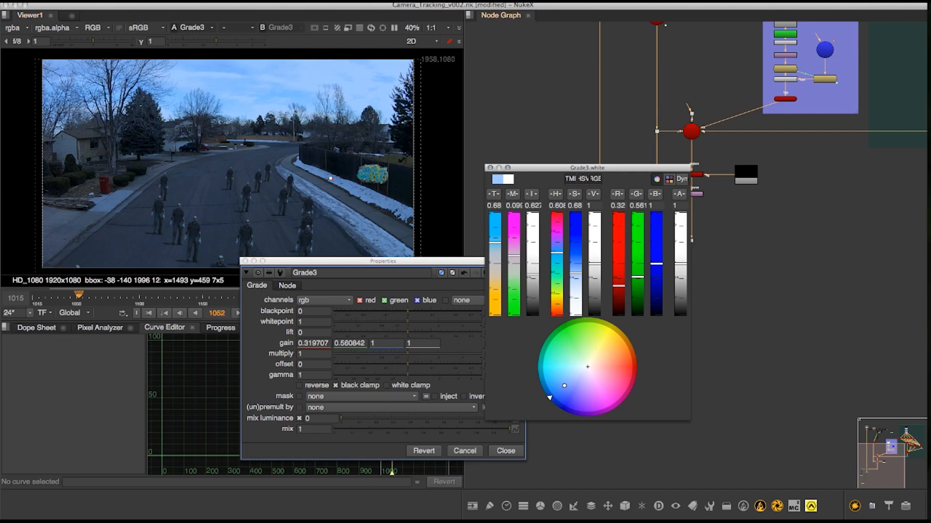
pyautogui.moveTo(523, 167); pyautogui.dragTo(527, 167)
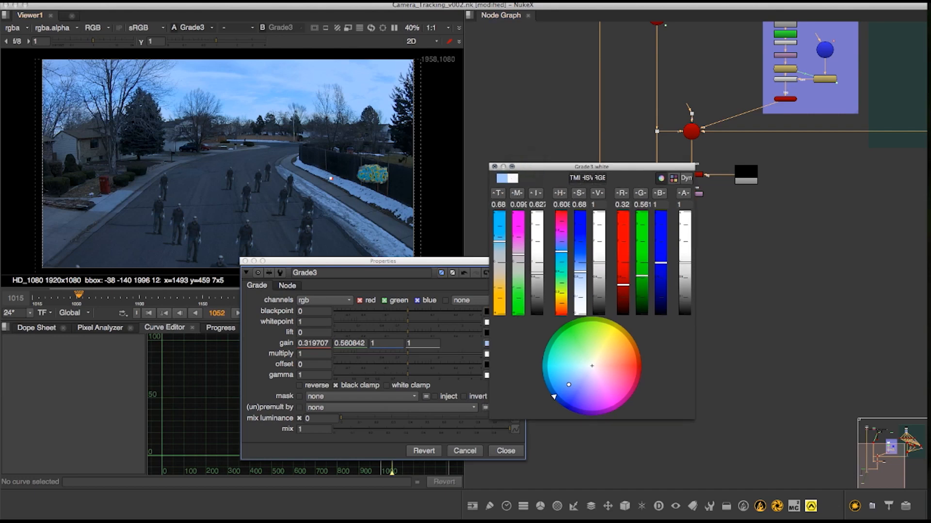
pyautogui.click(494, 166)
pyautogui.click(505, 450)
# - Merge Saturation1 over Grade3 with a new Merge node below Grade3, view it and move its properties clear of the viewer
pyautogui.scroll(3, 616, 277)
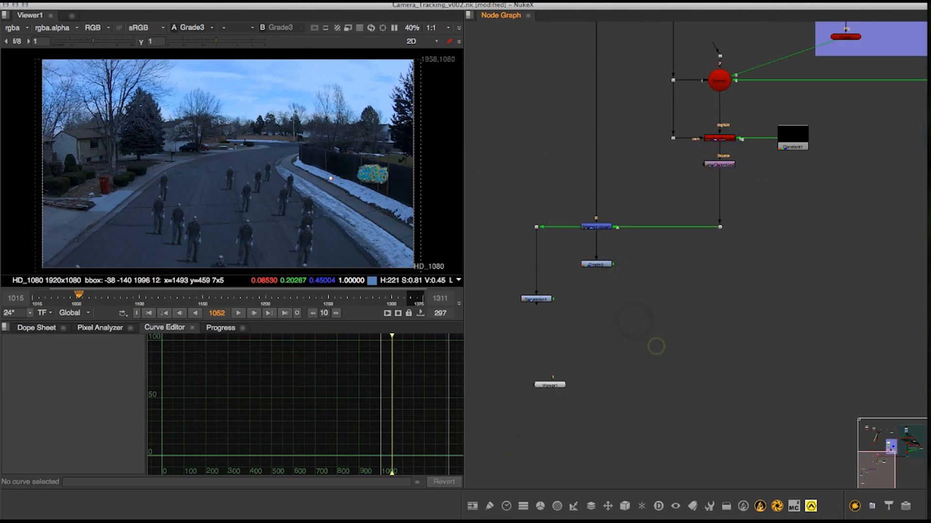
pyautogui.click(536, 298)
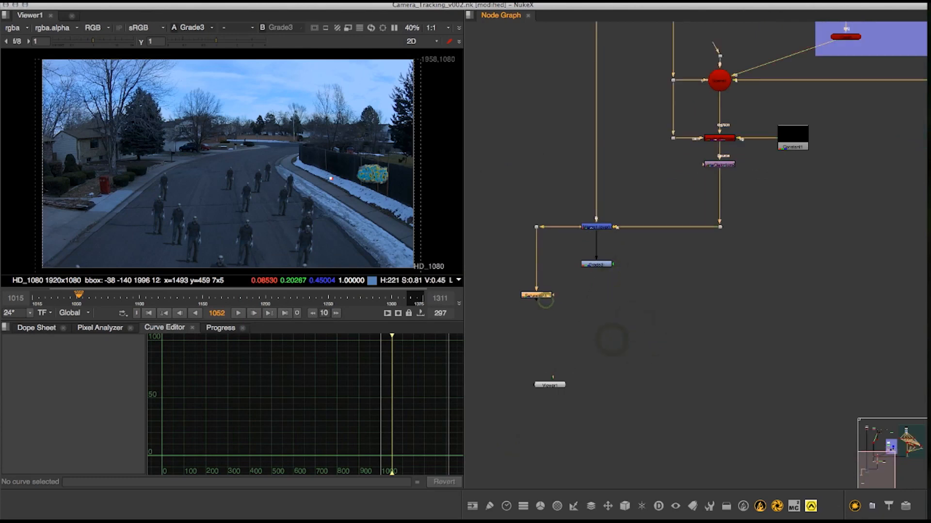
pyautogui.press('m')
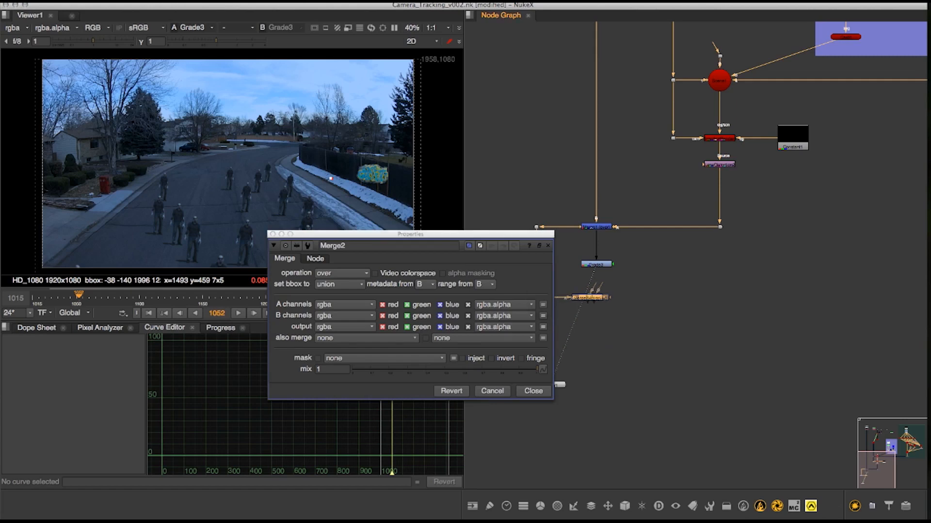
pyautogui.moveTo(595, 298); pyautogui.dragTo(596, 298)
pyautogui.press('1')
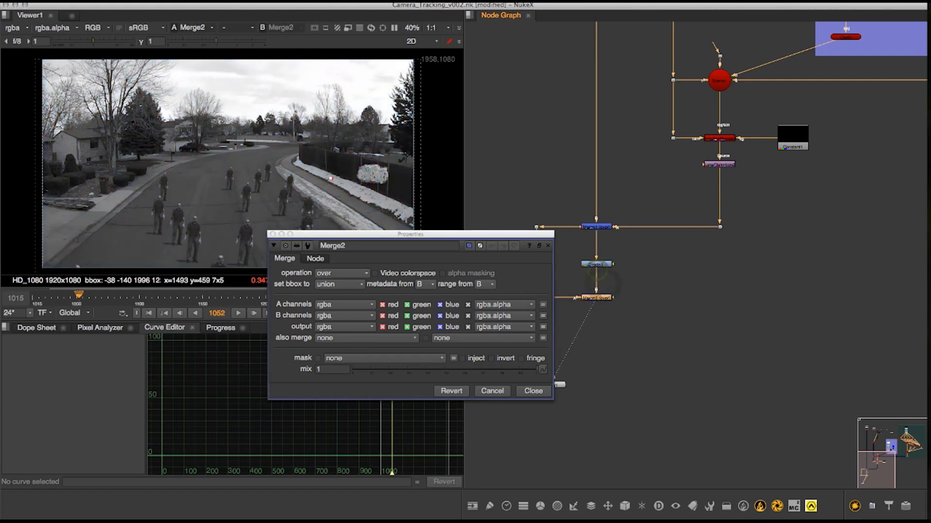
pyautogui.moveTo(409, 231); pyautogui.dragTo(670, 35)
pyautogui.click(666, 350)
# - Raise Saturation1 in its branch, insert a Grade node between it and Merge2, and view that grade's output
pyautogui.moveTo(539, 297); pyautogui.dragTo(538, 259)
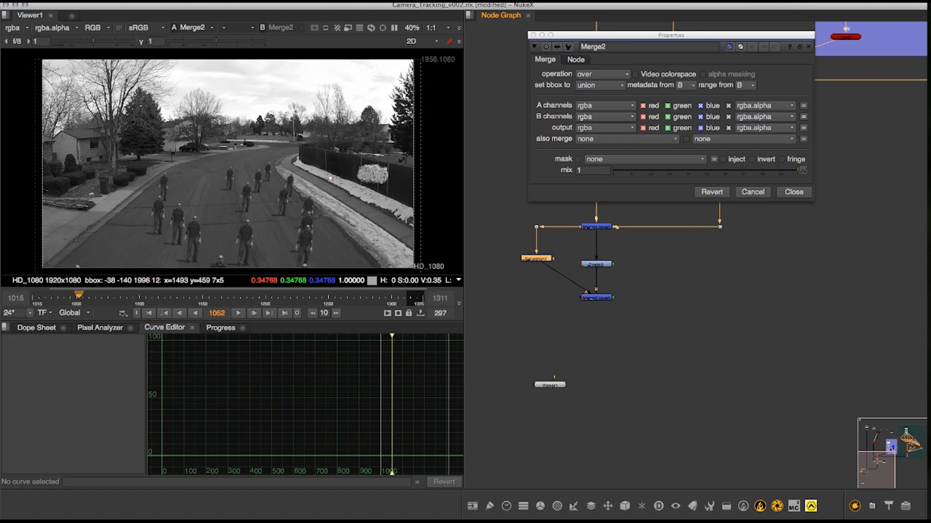
pyautogui.press('g')
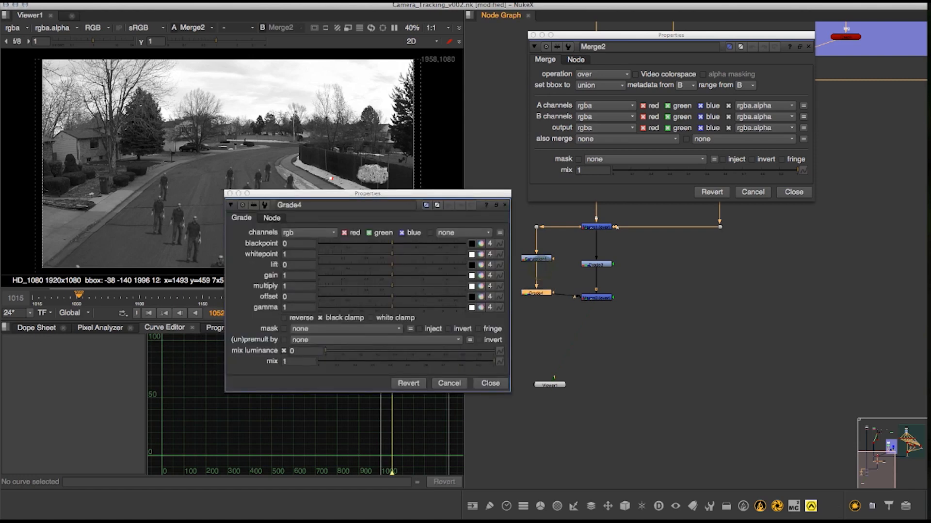
pyautogui.press('1')
pyautogui.moveTo(547, 292); pyautogui.dragTo(548, 296)
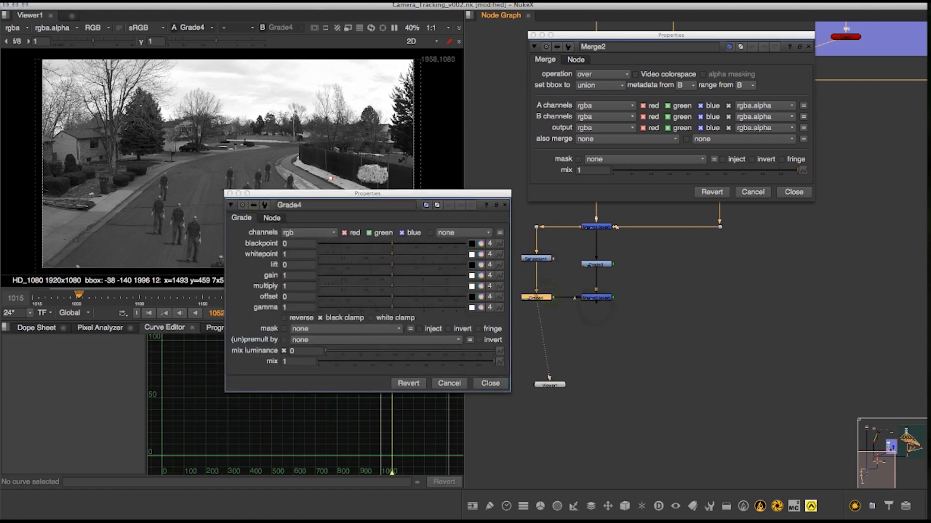
# - Set Grade4's multiply to 2.14 and gamma to 0.52, and close its properties
pyautogui.moveTo(392, 307); pyautogui.dragTo(425, 286)
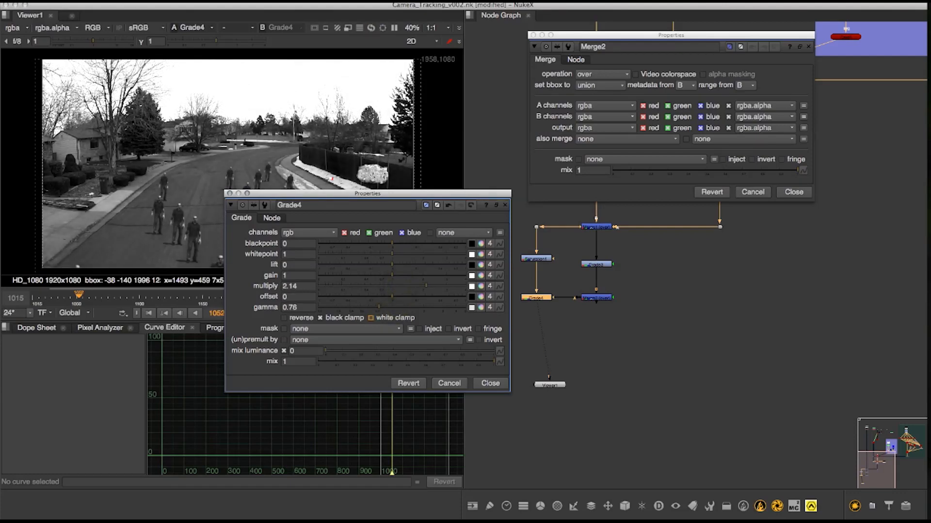
pyautogui.moveTo(379, 308); pyautogui.dragTo(361, 307)
pyautogui.moveTo(368, 194); pyautogui.dragTo(376, 317)
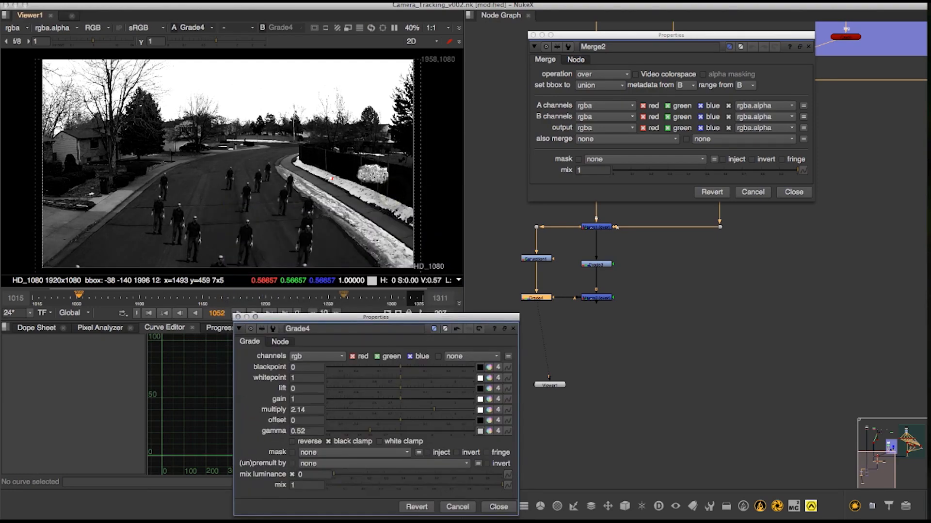
pyautogui.click(498, 507)
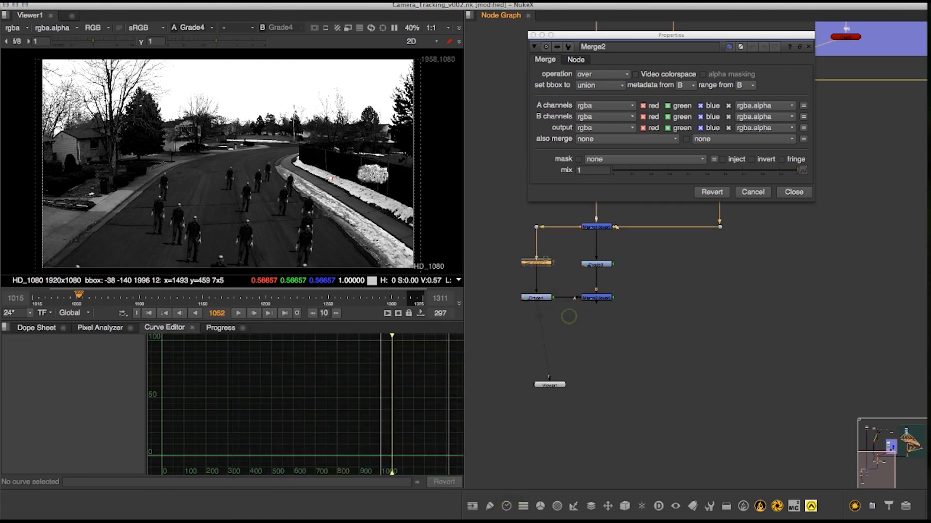
# - Move Saturation1 and Grade3 closer to the nodes below them, and view Merge2's output
pyautogui.moveTo(556, 251); pyautogui.dragTo(562, 257, button='middle')
pyautogui.click(606, 273)
pyautogui.click(648, 279)
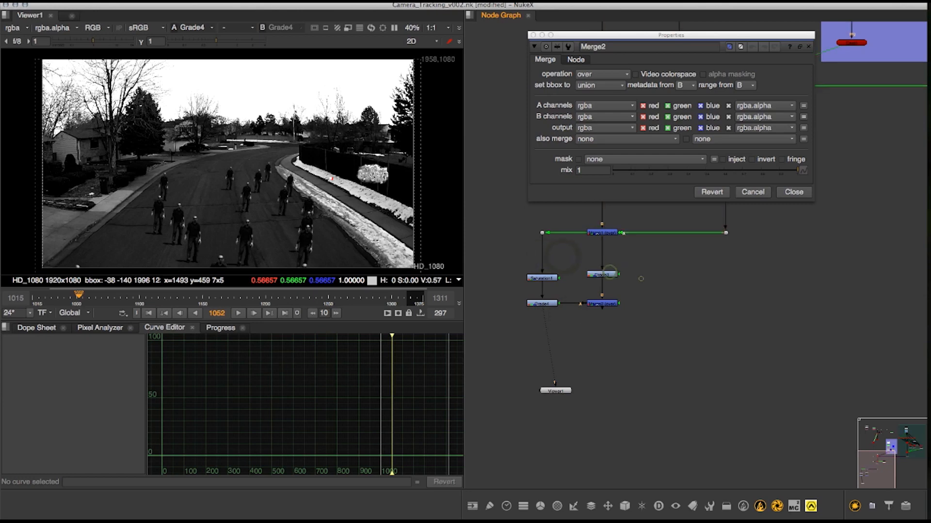
pyautogui.moveTo(647, 279); pyautogui.dragTo(641, 278, button='middle')
pyautogui.moveTo(540, 311); pyautogui.dragTo(606, 279)
pyautogui.click(607, 304)
pyautogui.click(634, 294)
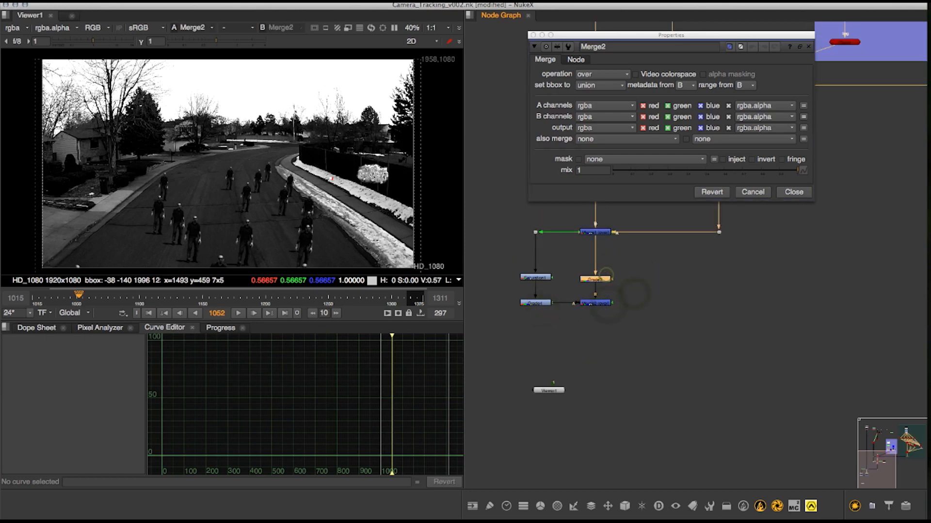
# - Set Merge2's mix to 0.495 to blend the desaturated grade over the blue tint, and close its properties
pyautogui.click(543, 311)
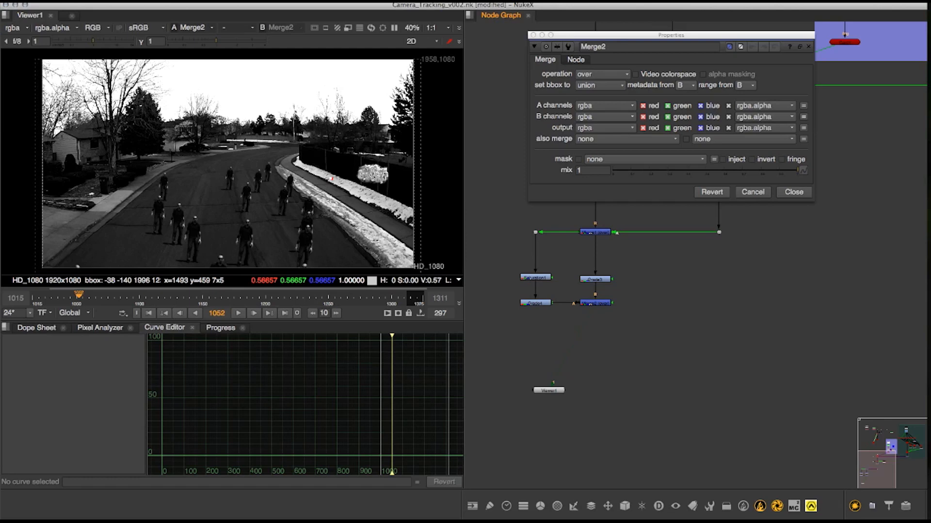
pyautogui.click(605, 303)
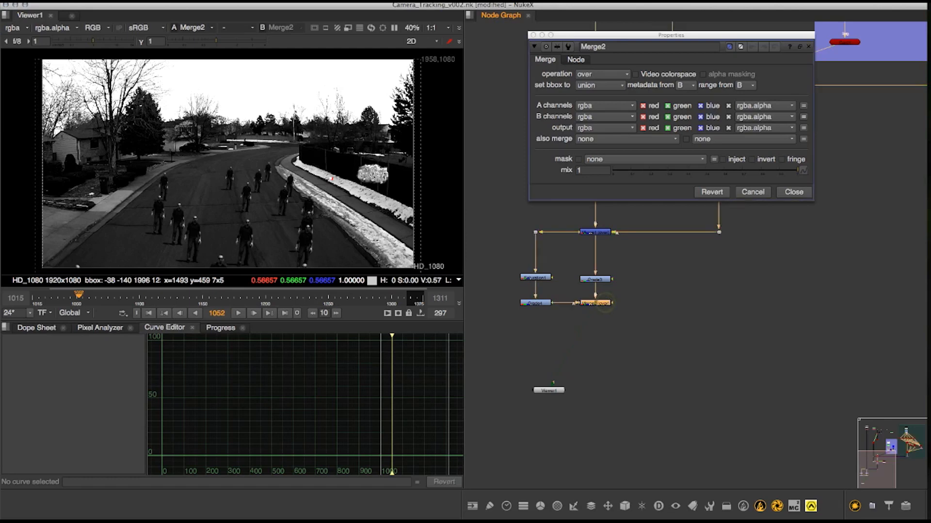
pyautogui.moveTo(797, 170); pyautogui.dragTo(704, 170)
pyautogui.click(793, 192)
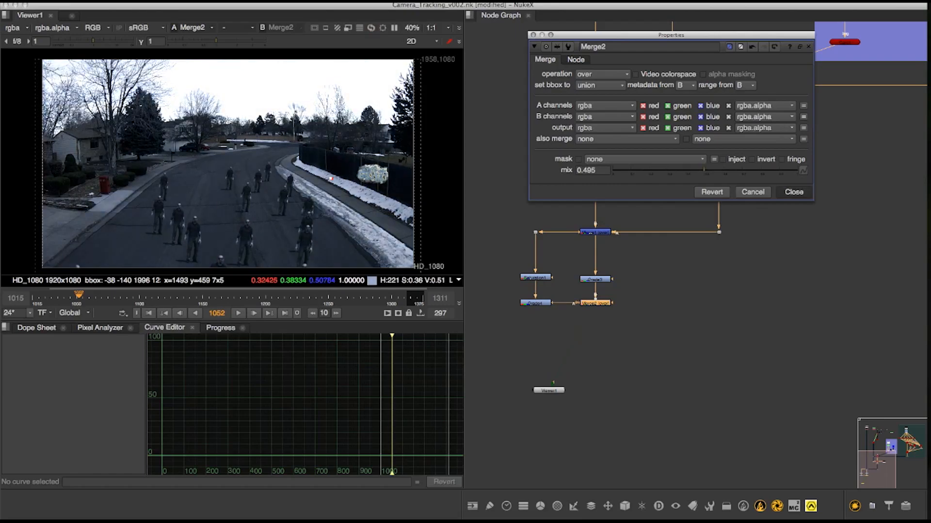
pyautogui.moveTo(801, 254); pyautogui.dragTo(801, 274, button='middle')
pyautogui.moveTo(680, 341); pyautogui.dragTo(668, 290, button='middle')
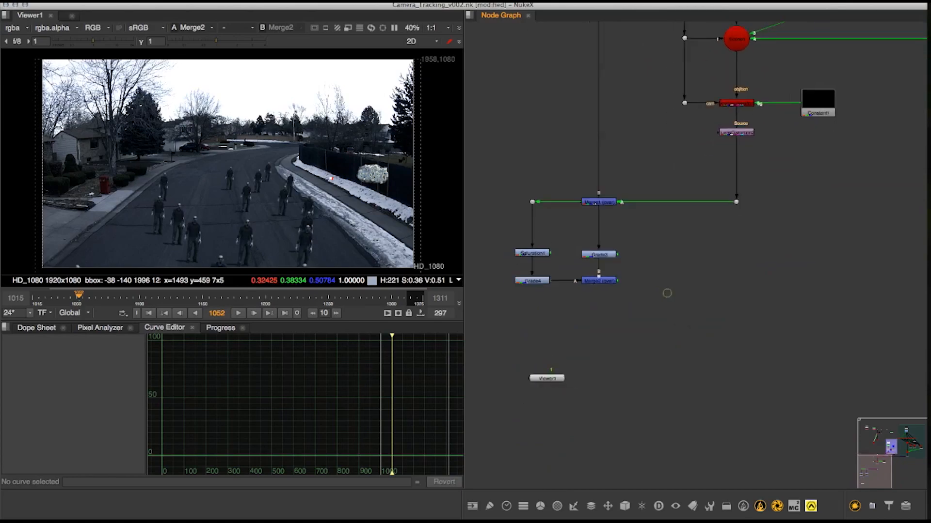
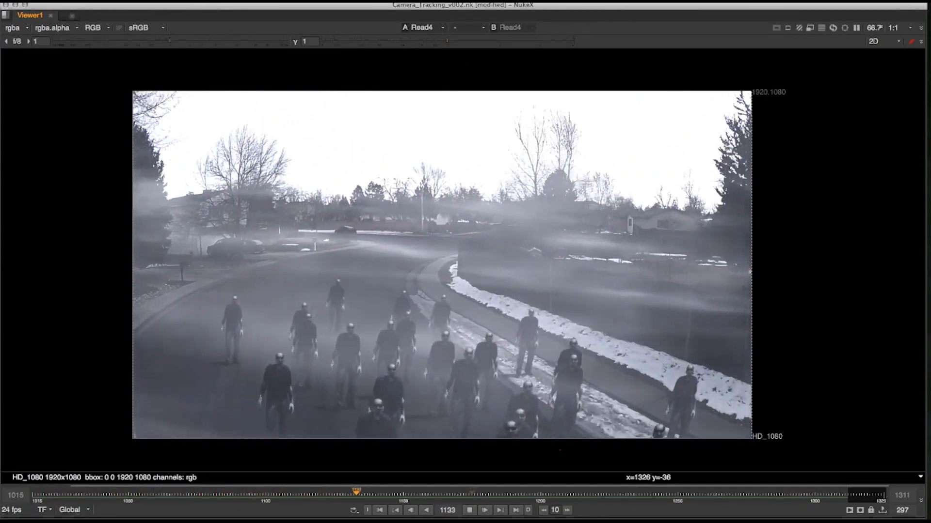
# - Stop playback of the rendered Read4 shot and restore the viewer from full screen to fit the whole frame
pyautogui.click(475, 510)
pyautogui.moveTo(560, 450); pyautogui.dragTo(505, 458, button='middle')
pyautogui.press('space')
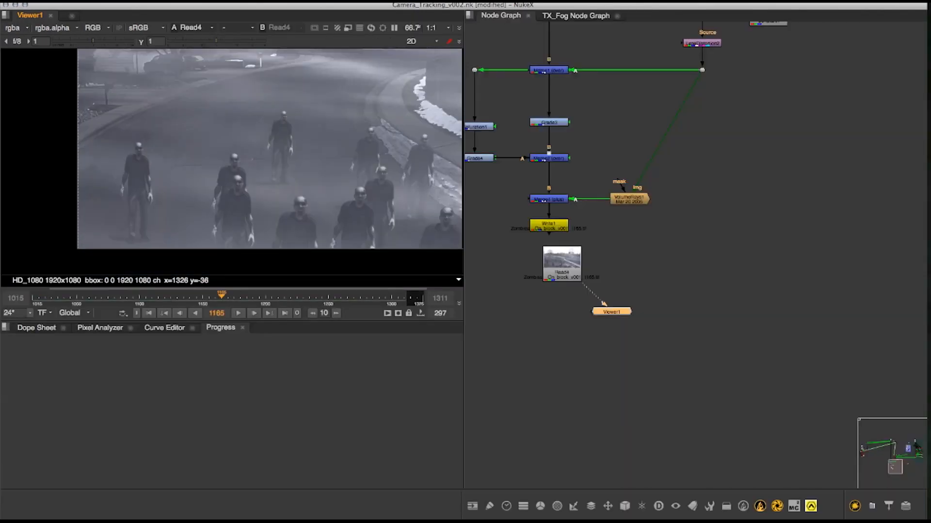
pyautogui.moveTo(410, 125); pyautogui.dragTo(230, 212, button='middle')
# - Examine the start of the node graph, from the source plate through Roto1 and Copy1 to CameraTracker1 and LensDistortion1
pyautogui.moveTo(653, 144); pyautogui.dragTo(760, 343, button='middle')
pyautogui.scroll(-5, 760, 343)
pyautogui.moveTo(763, 29); pyautogui.dragTo(764, 337, button='middle')
pyautogui.scroll(10, 764, 336)
pyautogui.moveTo(764, 336); pyautogui.dragTo(665, 264, button='middle')
pyautogui.scroll(-5, 665, 264)
pyautogui.moveTo(676, 229); pyautogui.dragTo(769, 266, button='middle')
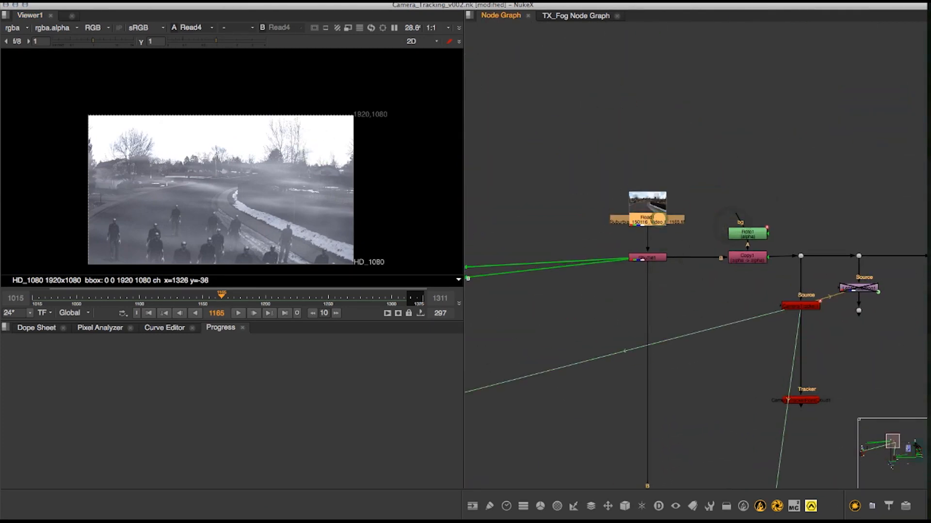
pyautogui.scroll(5, 658, 219)
pyautogui.moveTo(681, 216); pyautogui.dragTo(603, 147, button='middle')
pyautogui.click(637, 295)
pyautogui.click(587, 234)
pyautogui.moveTo(689, 220); pyautogui.dragTo(625, 229, button='middle')
pyautogui.scroll(-1, 626, 229)
pyautogui.scroll(-1, 605, 286)
pyautogui.click(609, 289)
pyautogui.click(677, 201)
pyautogui.moveTo(737, 274); pyautogui.dragTo(630, 154)
pyautogui.moveTo(691, 242); pyautogui.dragTo(681, 239)
pyautogui.click(678, 278)
pyautogui.moveTo(693, 330); pyautogui.dragTo(619, 251, button='middle')
pyautogui.scroll(3, 630, 247)
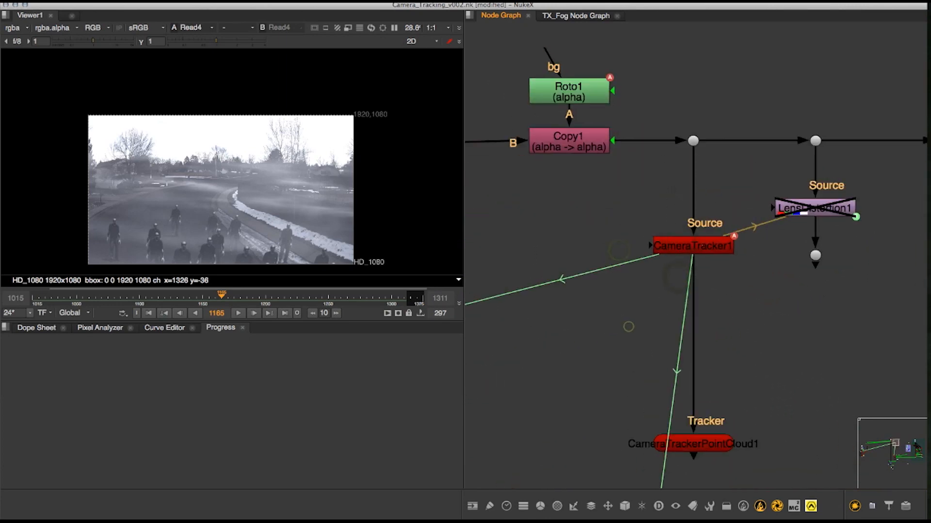
# - Set CameraTracker1's export type to Scene+ and close its properties
pyautogui.click(701, 245)
pyautogui.moveTo(701, 245); pyautogui.dragTo(701, 197, button='middle')
pyautogui.scroll(-4, 706, 229)
pyautogui.moveTo(737, 253); pyautogui.dragTo(684, 162, button='middle')
pyautogui.scroll(-3, 706, 229)
pyautogui.scroll(2, 695, 205)
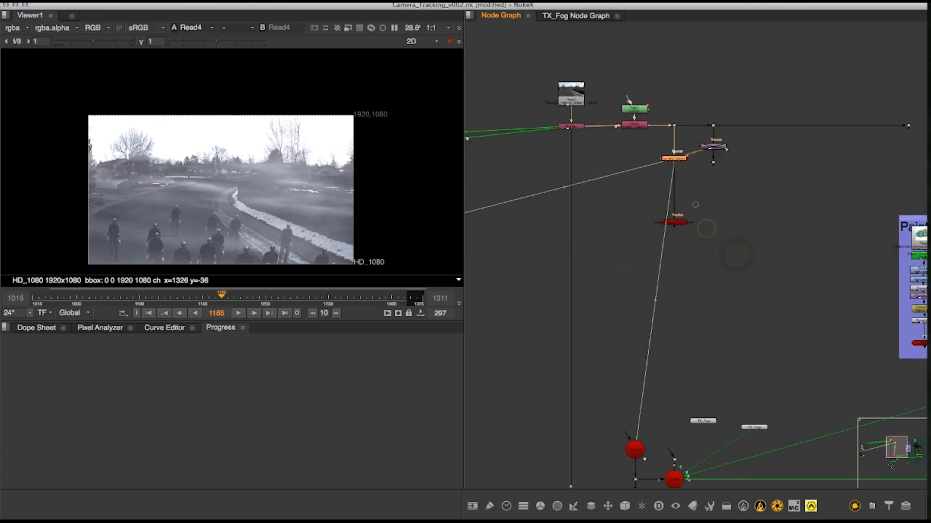
pyautogui.doubleClick(683, 158)
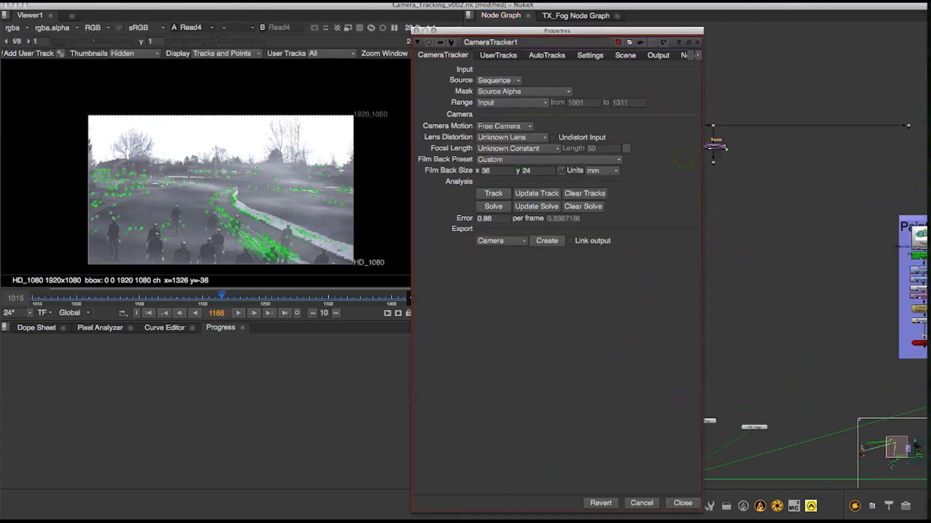
pyautogui.click(501, 241)
pyautogui.click(515, 284)
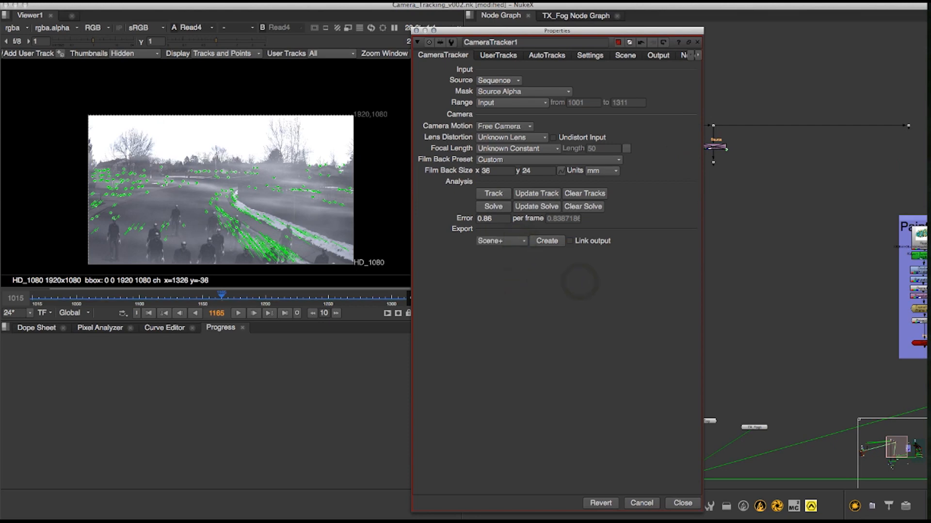
pyautogui.click(689, 504)
# - Examine the linked Camera1 and the fog, paint and zombie inputs feeding Scene1
pyautogui.moveTo(631, 384); pyautogui.dragTo(599, 197, button='middle')
pyautogui.moveTo(602, 263); pyautogui.dragTo(603, 243)
pyautogui.scroll(3, 596, 238)
pyautogui.moveTo(693, 267); pyautogui.dragTo(626, 230, button='middle')
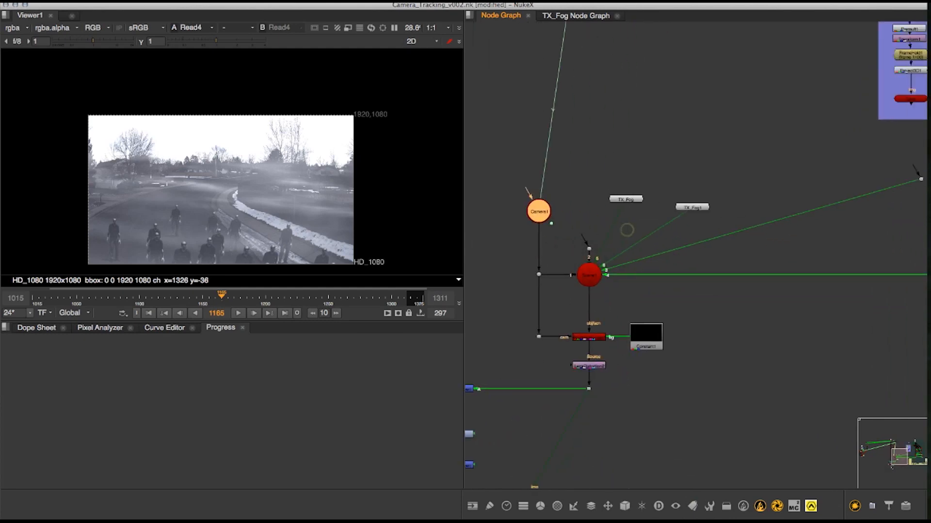
pyautogui.scroll(2, 626, 229)
pyautogui.scroll(-3, 622, 228)
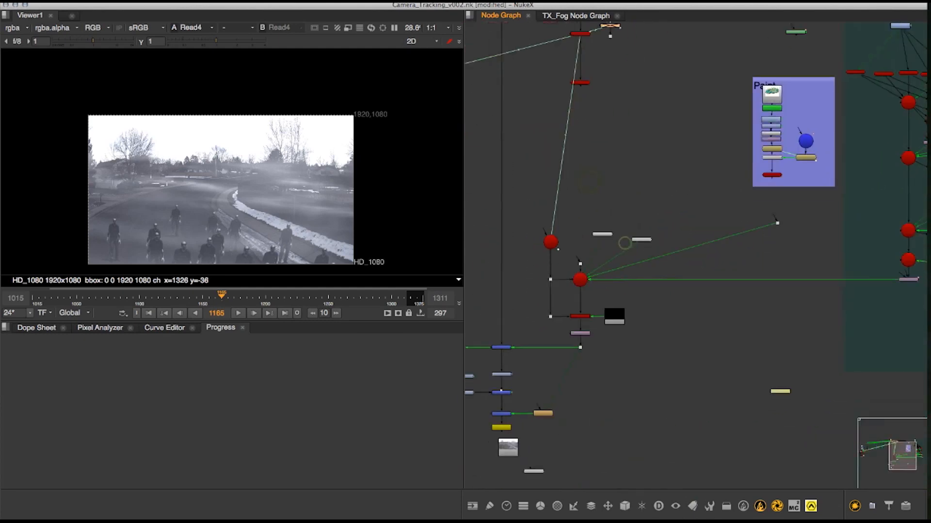
pyautogui.scroll(2, 590, 223)
pyautogui.scroll(2, 621, 377)
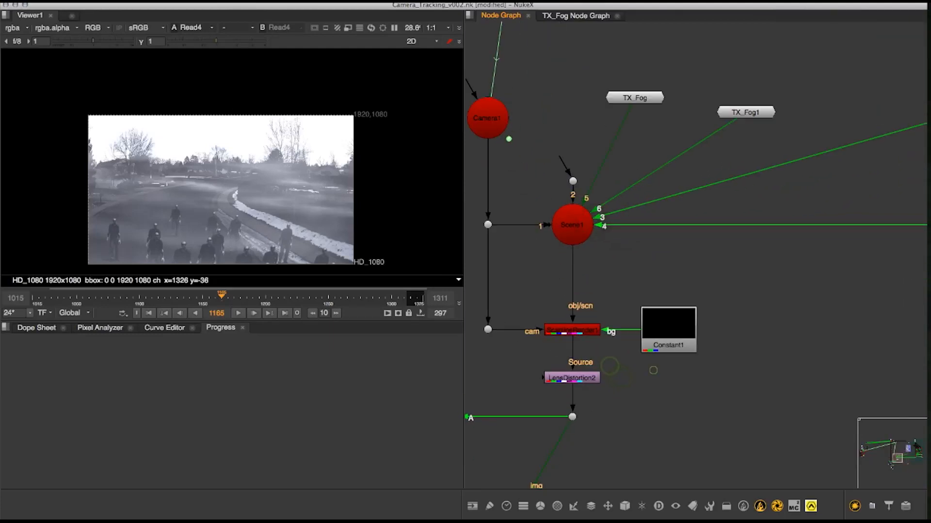
# - Examine how Camera1 and Scene1 feed the ScanlineRender and how LensDistortion2 follows it
pyautogui.click(579, 378)
pyautogui.moveTo(594, 332); pyautogui.dragTo(594, 368, button='middle')
pyautogui.scroll(-2, 594, 367)
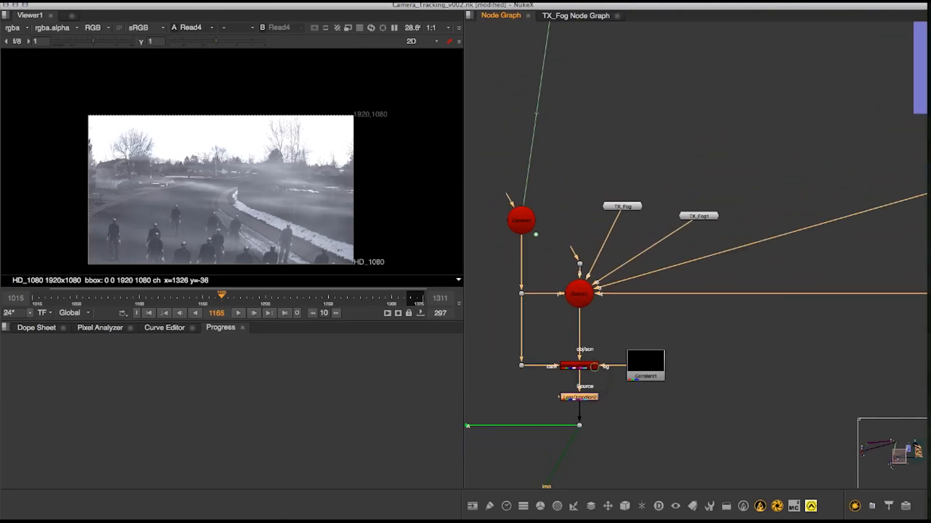
pyautogui.scroll(-3, 638, 337)
pyautogui.moveTo(650, 331); pyautogui.dragTo(640, 326, button='middle')
pyautogui.scroll(2, 562, 284)
pyautogui.moveTo(586, 267); pyautogui.dragTo(585, 273)
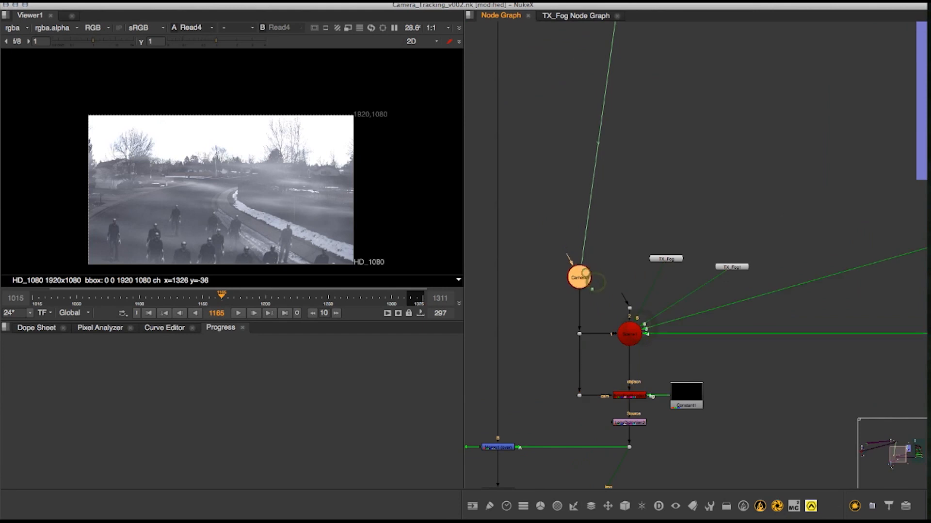
pyautogui.click(629, 333)
pyautogui.click(630, 395)
pyautogui.click(724, 363)
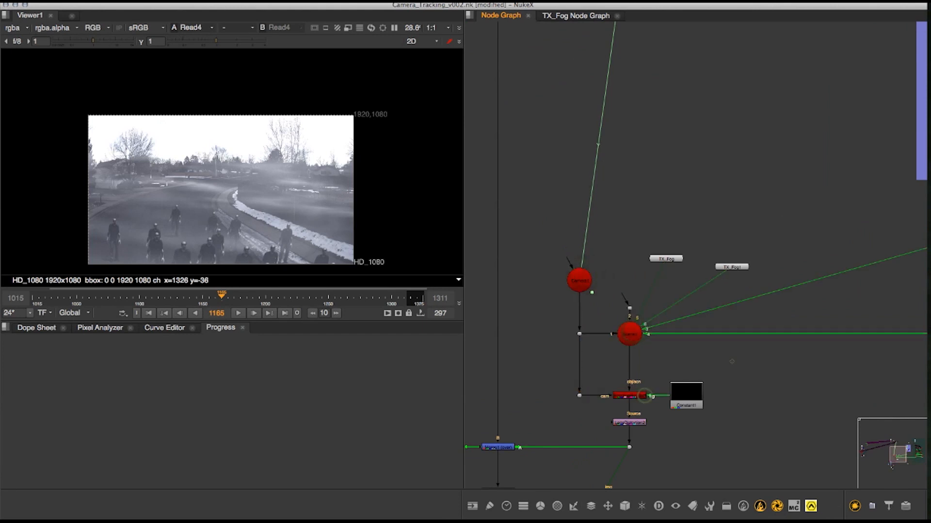
# - Check the Constant1 background input and view the ScanlineRender's output
pyautogui.scroll(-3, 724, 363)
pyautogui.scroll(3, 732, 361)
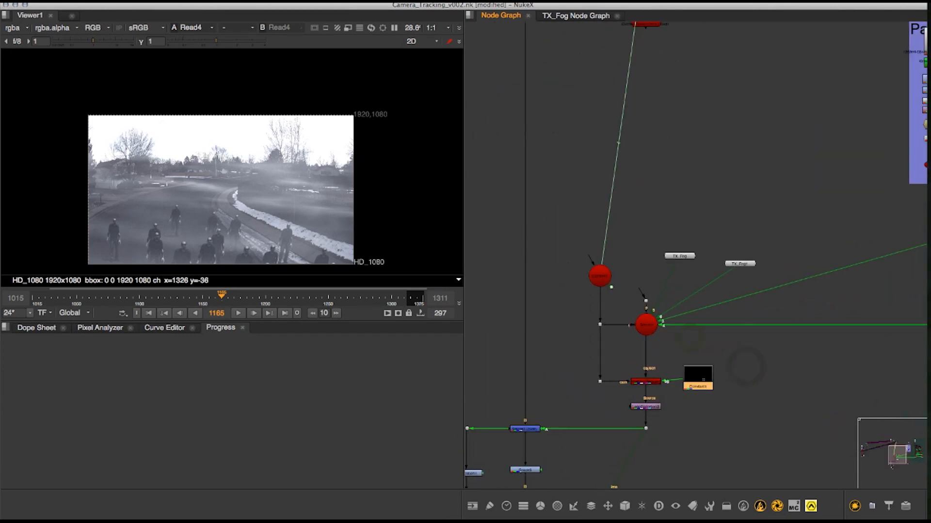
pyautogui.moveTo(699, 376); pyautogui.dragTo(704, 380)
pyautogui.moveTo(703, 379); pyautogui.dragTo(649, 358, button='middle')
pyautogui.scroll(-1, 652, 365)
pyautogui.click(597, 366)
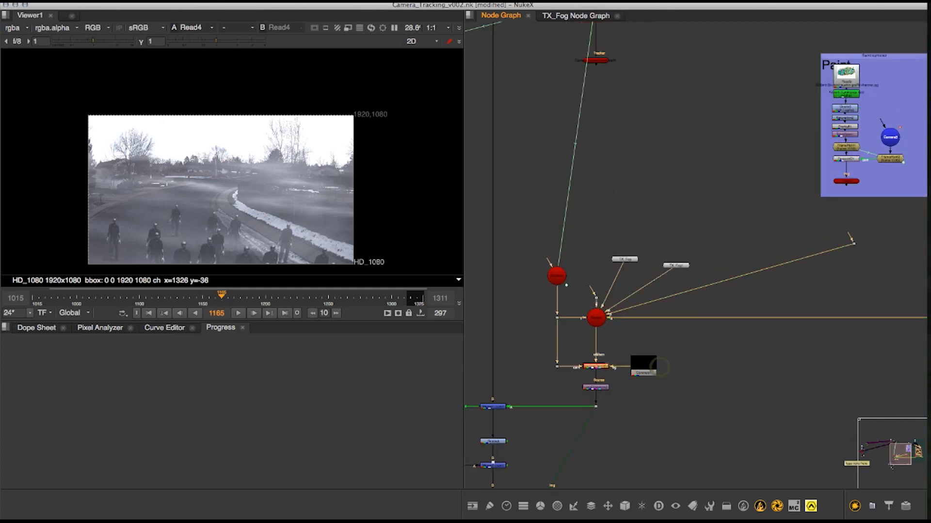
pyautogui.press('1')
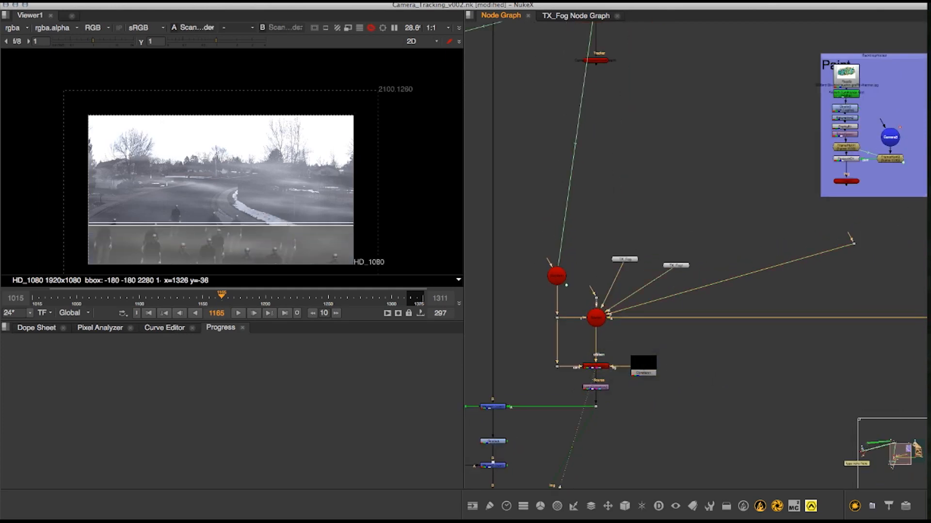
# - Connect the loose dot feeding Scene1 to Card1 in the Paint backdrop
pyautogui.moveTo(659, 368); pyautogui.dragTo(528, 357, button='middle')
pyautogui.scroll(-3, 661, 266)
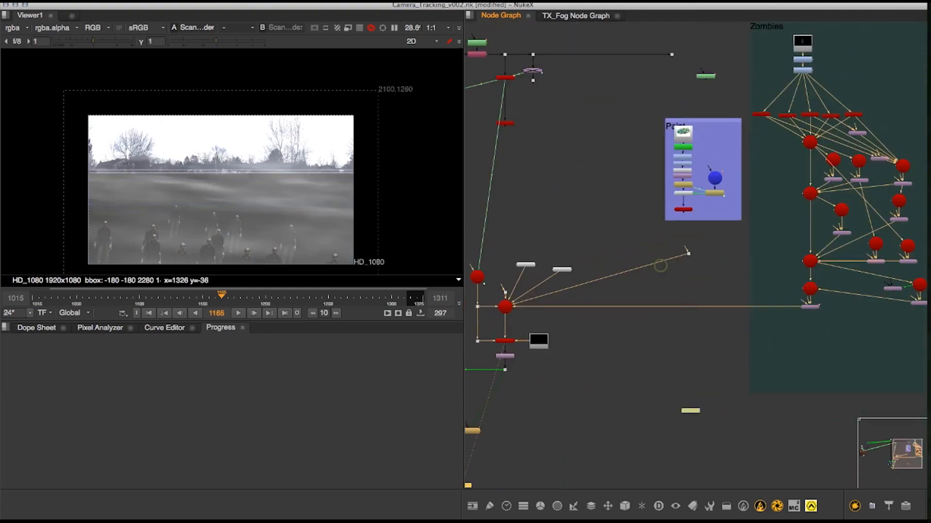
pyautogui.scroll(4, 641, 216)
pyautogui.moveTo(642, 216); pyautogui.dragTo(526, 272, button='middle')
pyautogui.scroll(3, 641, 216)
pyautogui.scroll(-1, 646, 226)
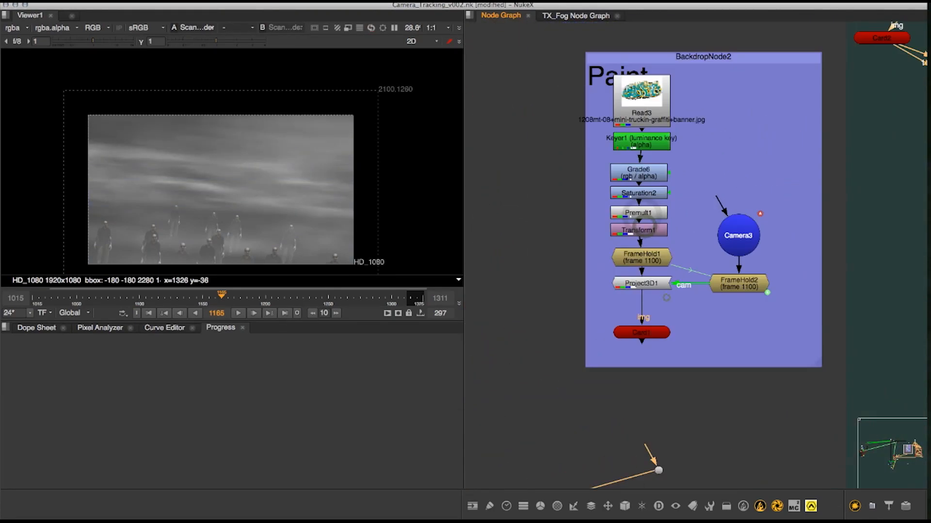
pyautogui.moveTo(648, 447); pyautogui.dragTo(642, 334)
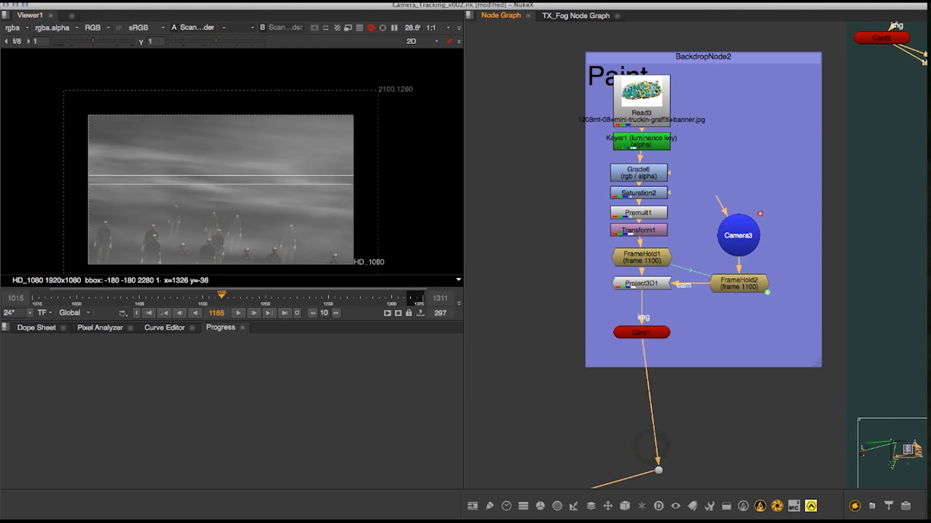
pyautogui.moveTo(643, 335); pyautogui.dragTo(624, 327, button='middle')
pyautogui.scroll(-1, 630, 339)
# - Disable the TX_Fog and TX_Fog1 nodes feeding Scene1, and view Merge1's output
pyautogui.moveTo(468, 446); pyautogui.dragTo(795, 248, button='middle')
pyautogui.scroll(-2, 775, 238)
pyautogui.click(740, 210)
pyautogui.moveTo(568, 251); pyautogui.dragTo(714, 315)
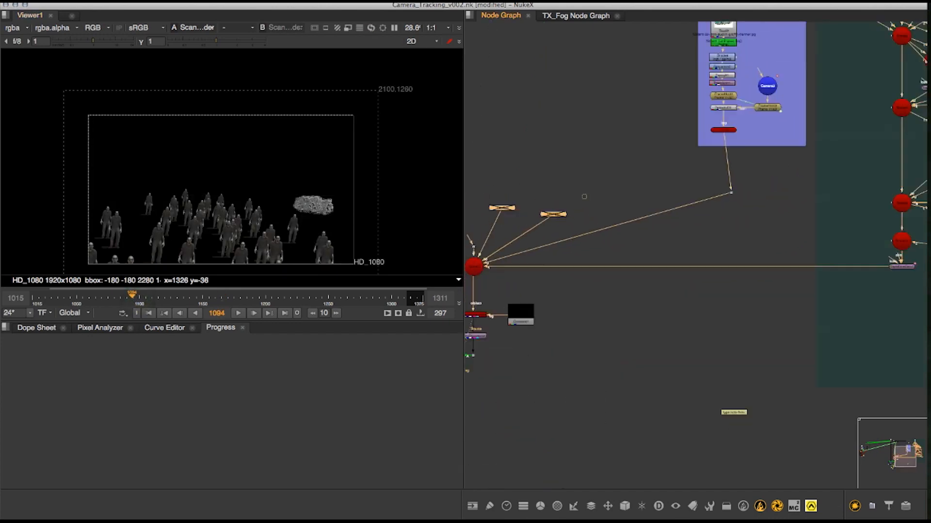
pyautogui.press('1')
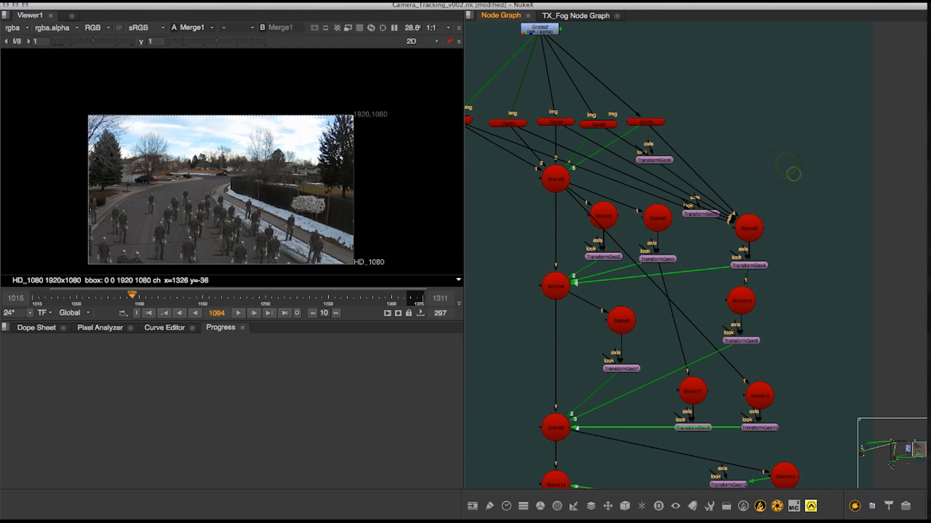
# - Move the lower-right Scene node fed by Scene2 and its TransformGeo up to the Zombies backdrop's upper right
pyautogui.moveTo(760, 396); pyautogui.dragTo(803, 178)
pyautogui.moveTo(759, 428); pyautogui.dragTo(800, 247)
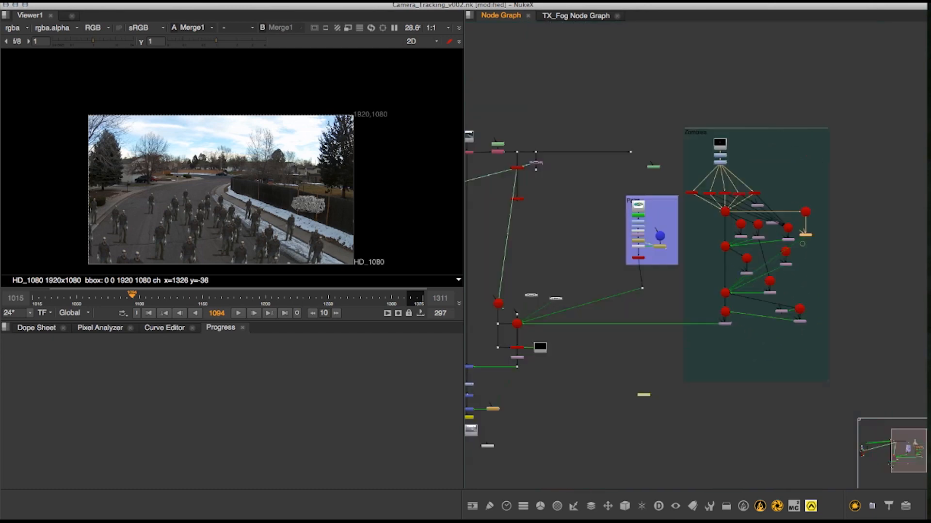
pyautogui.scroll(6, 772, 252)
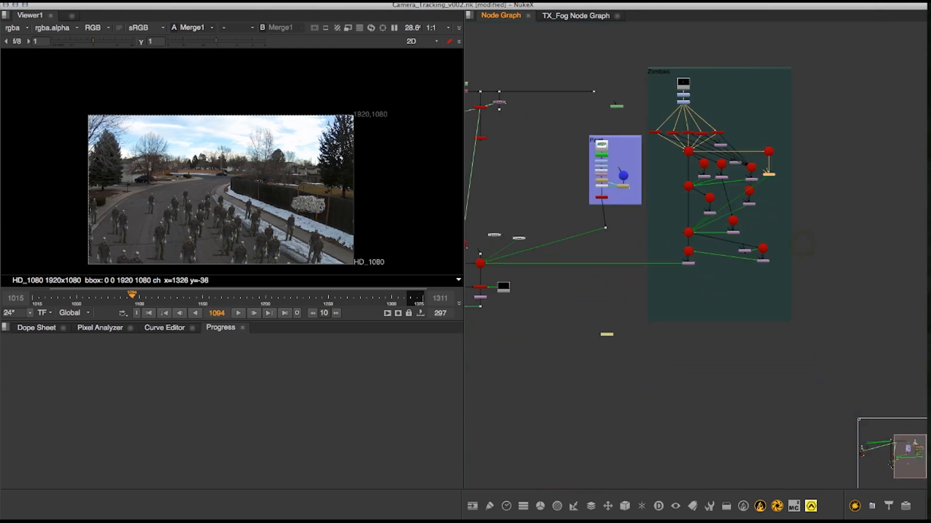
pyautogui.scroll(-4, 733, 184)
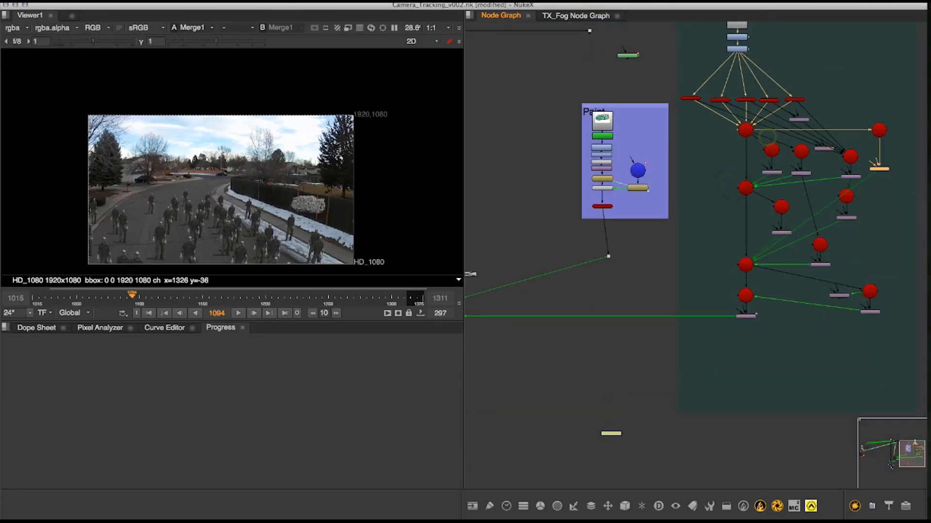
# - Examine the final merge and grade chain, and the Read2, Grade1 and Grade2 source nodes in the Zombies backdrop
pyautogui.moveTo(684, 255); pyautogui.dragTo(783, 210, button='middle')
pyautogui.scroll(-3, 783, 210)
pyautogui.scroll(5, 655, 275)
pyautogui.moveTo(618, 295); pyautogui.dragTo(654, 274, button='middle')
pyautogui.scroll(-3, 656, 275)
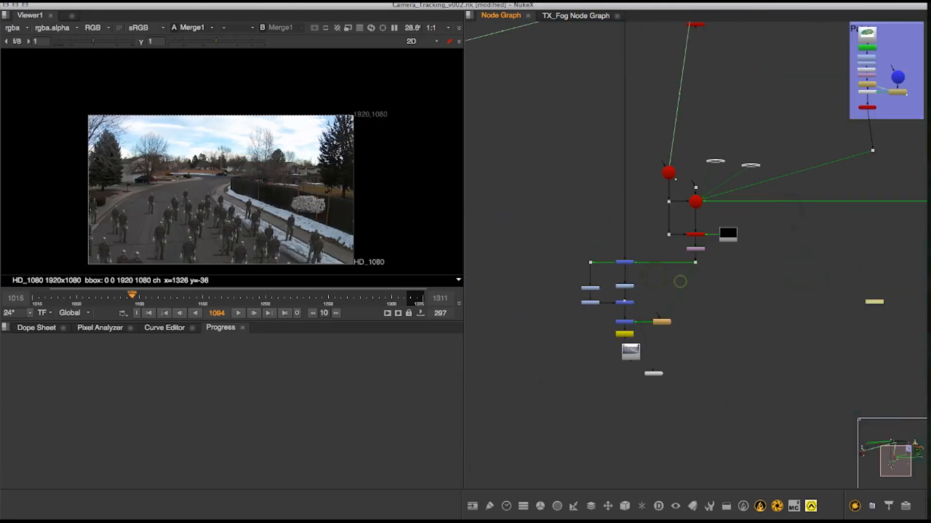
pyautogui.moveTo(657, 375); pyautogui.dragTo(694, 382)
pyautogui.moveTo(653, 373); pyautogui.dragTo(630, 429, button='middle')
pyautogui.scroll(3, 696, 309)
pyautogui.moveTo(698, 309); pyautogui.dragTo(537, 445, button='middle')
pyautogui.scroll(-6, 679, 251)
pyautogui.moveTo(687, 255); pyautogui.dragTo(673, 273, button='middle')
pyautogui.scroll(10, 727, 196)
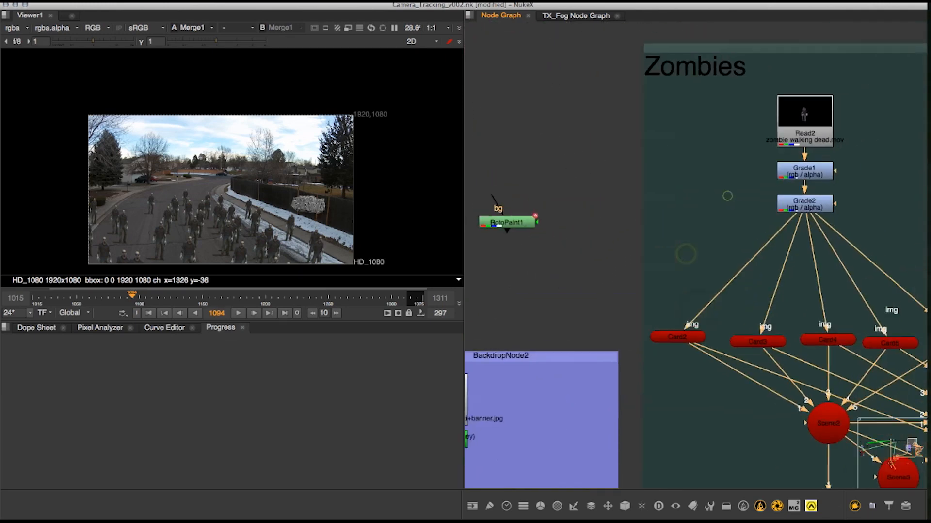
# - Examine the Read2, Grade1, Grade2 and card nodes in the Zombies backdrop, and inspect the zombies up close in Merge1's output
pyautogui.moveTo(727, 195); pyautogui.dragTo(570, 239, button='middle')
pyautogui.moveTo(611, 190); pyautogui.dragTo(752, 275)
pyautogui.click(736, 226)
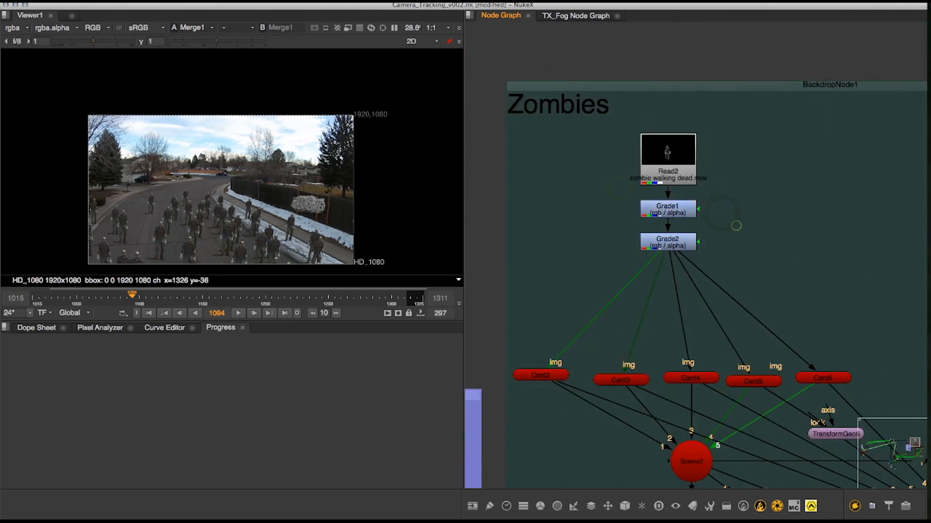
pyautogui.moveTo(672, 153); pyautogui.dragTo(672, 154)
pyautogui.scroll(6, 274, 213)
pyautogui.moveTo(258, 213); pyautogui.dragTo(308, 152, button='middle')
pyautogui.scroll(-3, 306, 161)
# - Move the Saturation1 and Grade3 nodes slightly upward in the final grade chain below Merge1
pyautogui.click(588, 257)
pyautogui.scroll(-5, 588, 258)
pyautogui.moveTo(588, 258); pyautogui.dragTo(737, 29, button='middle')
pyautogui.moveTo(620, 217); pyautogui.dragTo(919, 37, button='middle')
pyautogui.scroll(4, 620, 216)
pyautogui.moveTo(605, 265); pyautogui.dragTo(639, 241, button='middle')
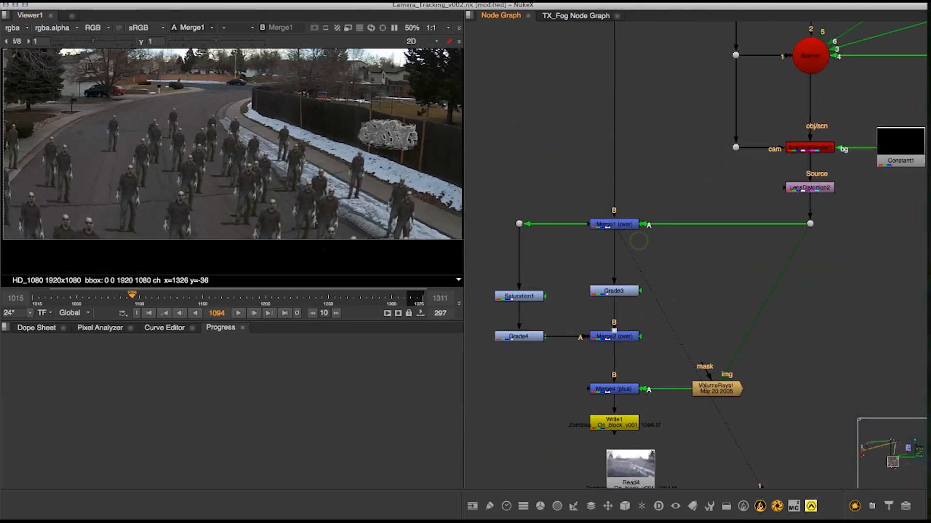
pyautogui.moveTo(533, 293); pyautogui.dragTo(533, 276)
pyautogui.click(526, 335)
pyautogui.click(584, 275)
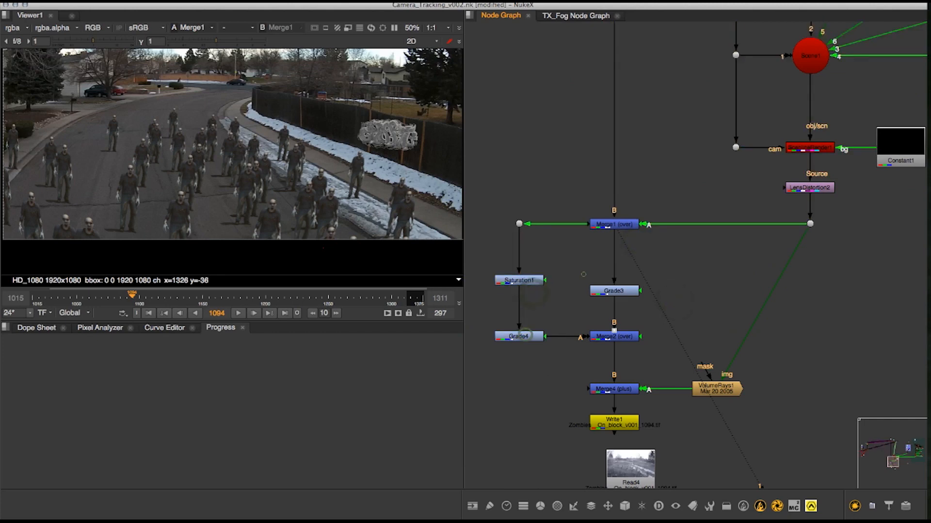
pyautogui.moveTo(617, 290); pyautogui.dragTo(617, 281)
pyautogui.click(617, 290)
pyautogui.scroll(2, 597, 272)
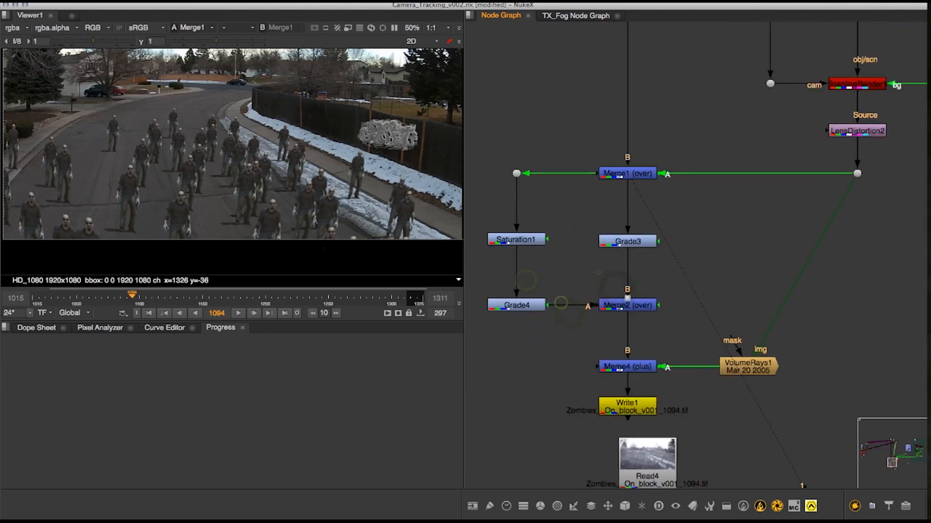
# - View Merge2's graded output, followed by Merge4's output
pyautogui.click(628, 305)
pyautogui.press('1')
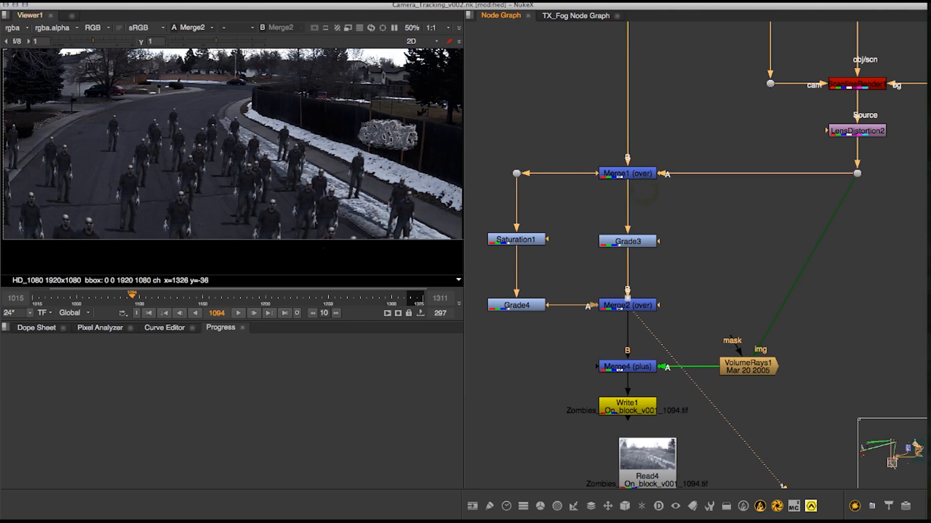
pyautogui.scroll(-3, 340, 189)
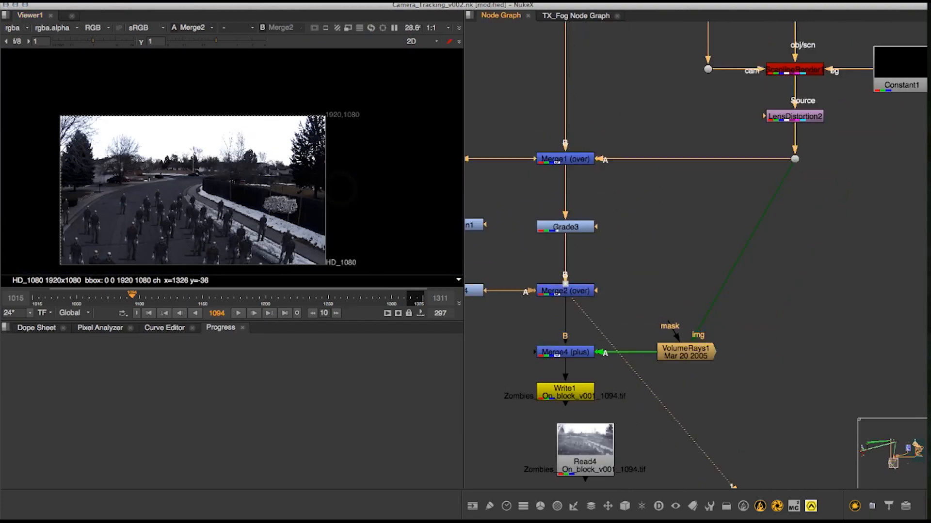
pyautogui.scroll(-2, 696, 254)
pyautogui.scroll(2, 695, 255)
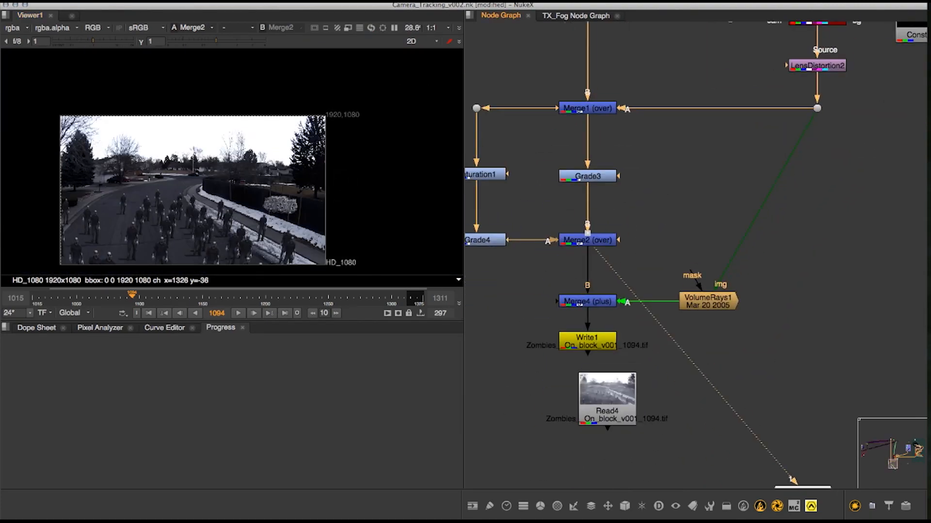
pyautogui.click(604, 256)
pyautogui.press('1')
# - Re-enable the TX_Fog and TX_Fog1 nodes feeding Scene1
pyautogui.moveTo(593, 268); pyautogui.dragTo(542, 458, button='middle')
pyautogui.moveTo(712, 196); pyautogui.dragTo(704, 293, button='middle')
pyautogui.click(758, 128)
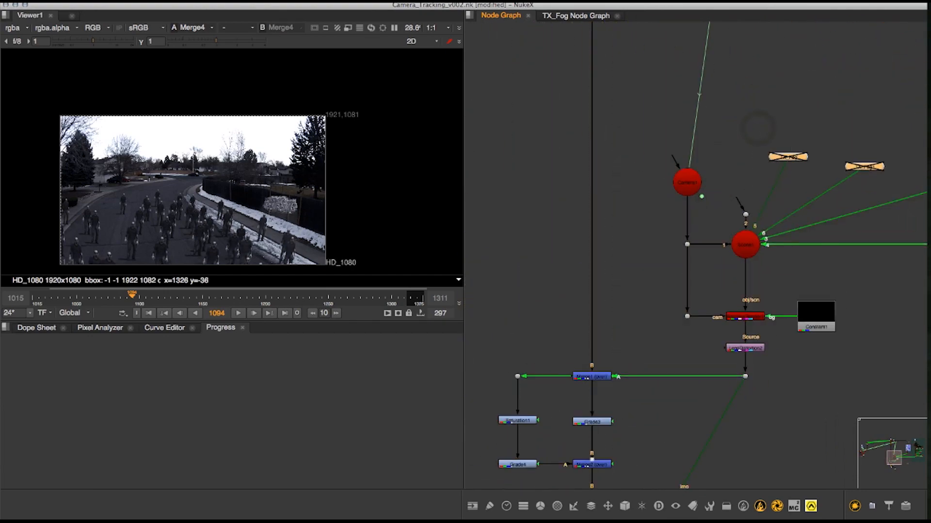
pyautogui.click(813, 180)
pyautogui.moveTo(865, 168); pyautogui.dragTo(845, 161)
pyautogui.moveTo(742, 123); pyautogui.dragTo(848, 174)
pyautogui.moveTo(785, 369); pyautogui.dragTo(707, 293, button='middle')
pyautogui.scroll(4, 758, 114)
pyautogui.scroll(6, 758, 114)
pyautogui.moveTo(758, 114); pyautogui.dragTo(797, 417, button='middle')
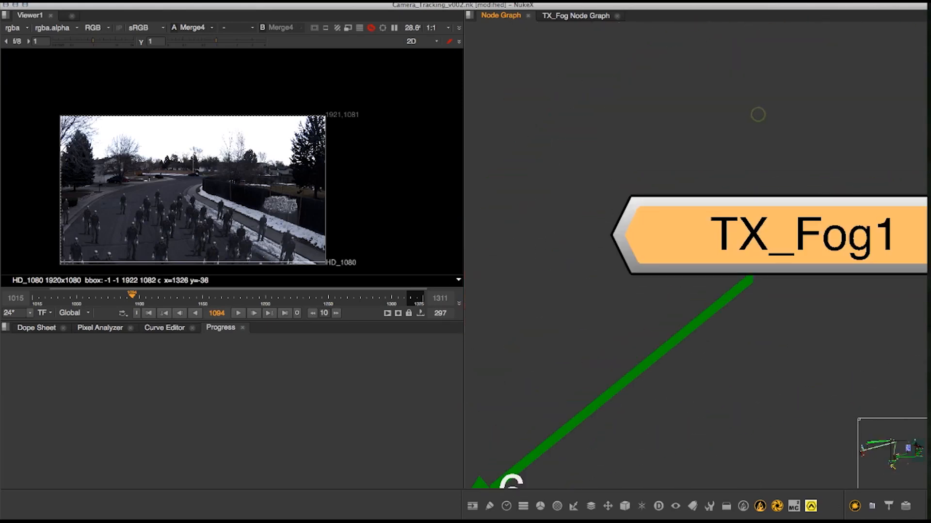
# - Examine the foggy Merge4 output and how VolumeRays1 feeds Merge4 at the end of the merge chain
pyautogui.scroll(-2, 748, 353)
pyautogui.moveTo(748, 353); pyautogui.dragTo(819, 331, button='middle')
pyautogui.scroll(-5, 784, 302)
pyautogui.moveTo(784, 302); pyautogui.dragTo(906, 92, button='middle')
pyautogui.moveTo(717, 417); pyautogui.dragTo(903, 98, button='middle')
pyautogui.moveTo(699, 146); pyautogui.dragTo(586, 307, button='middle')
pyautogui.scroll(1, 704, 137)
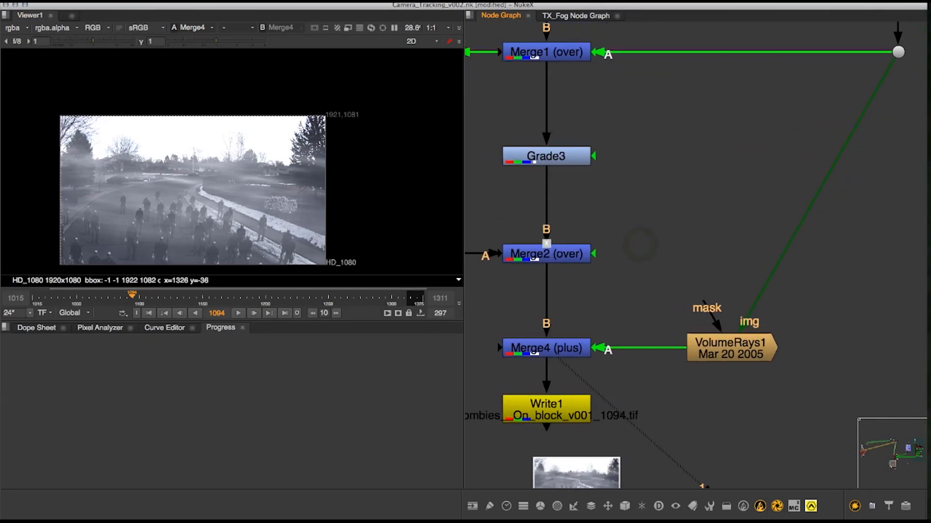
pyautogui.scroll(-2, 682, 237)
pyautogui.moveTo(681, 238); pyautogui.dragTo(650, 228, button='middle')
pyautogui.scroll(1, 645, 231)
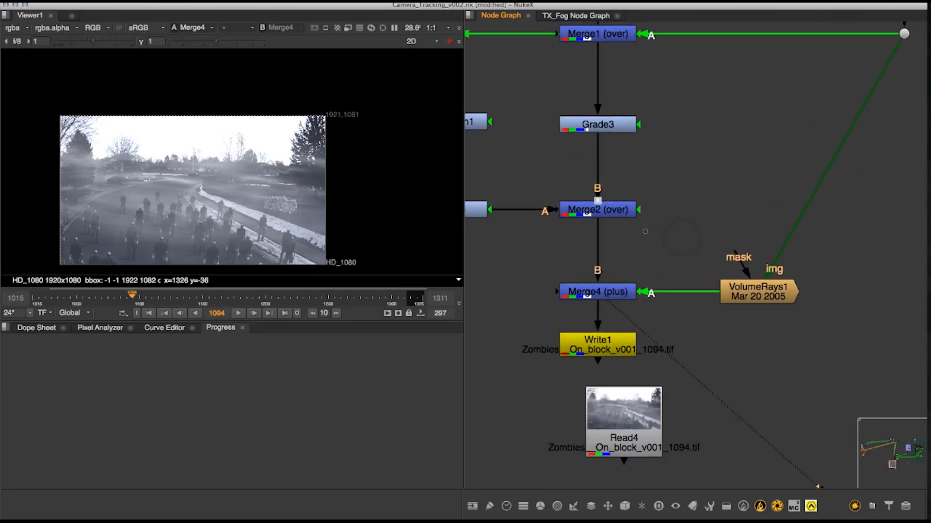
pyautogui.moveTo(789, 303)
pyautogui.mouseDown()
pyautogui.moveTo(795, 297)
pyautogui.moveTo(794, 309)
pyautogui.mouseUp()
pyautogui.moveTo(794, 309); pyautogui.dragTo(769, 293, button='middle')
pyautogui.press('1')
pyautogui.moveTo(745, 291); pyautogui.dragTo(588, 278)
# - Align the Read4 node directly beneath Write1
pyautogui.moveTo(747, 286); pyautogui.dragTo(763, 242, button='middle')
pyautogui.scroll(-2, 744, 285)
pyautogui.scroll(-2, 710, 266)
pyautogui.click(630, 325)
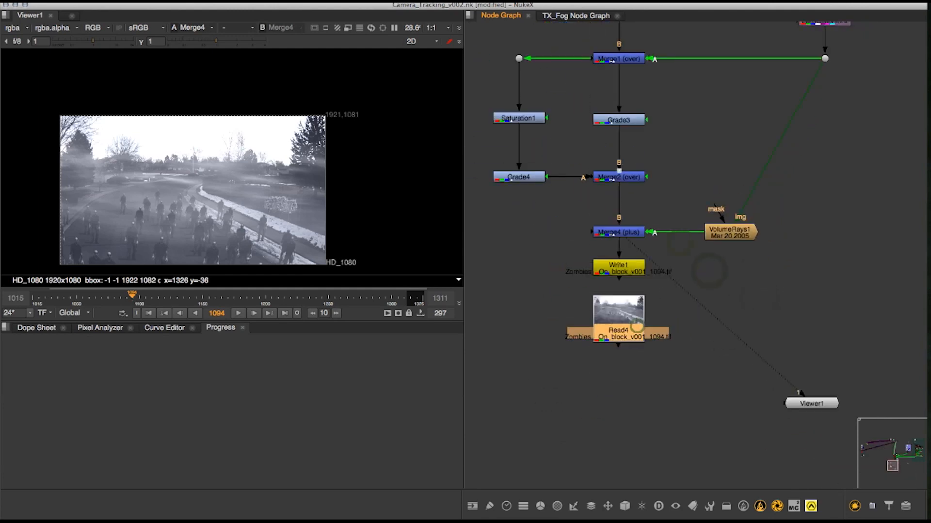
# - View Write1's output and compare it with the rendered frame in Read4
pyautogui.click(625, 267)
pyautogui.press('1')
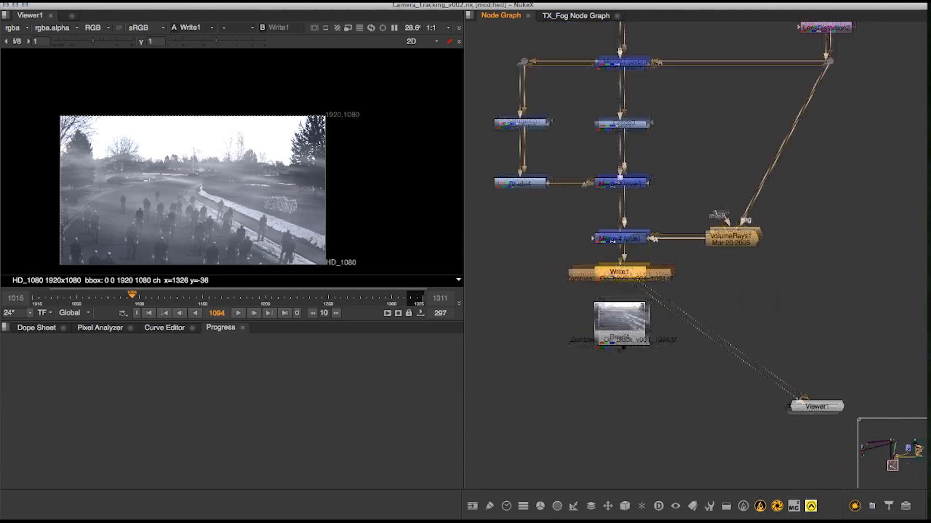
pyautogui.click(689, 286)
pyautogui.moveTo(644, 285); pyautogui.dragTo(628, 320)
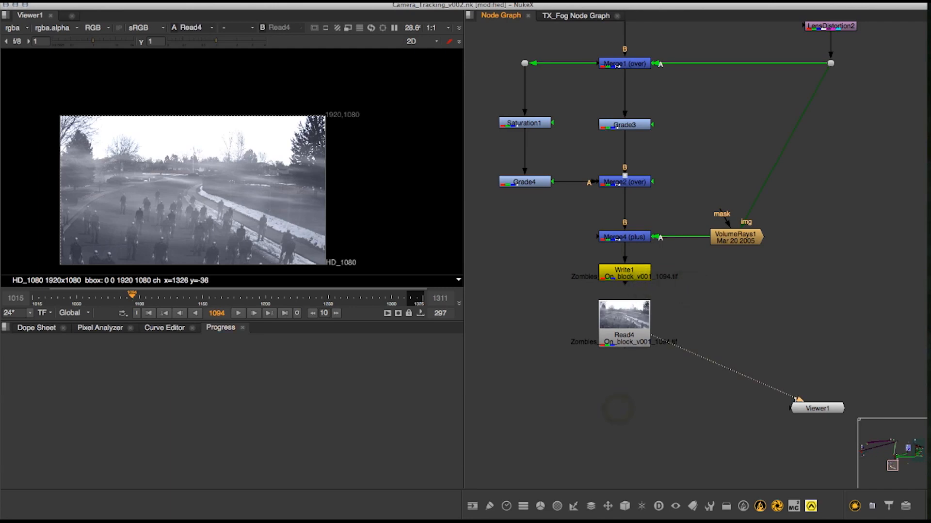
# - Examine the tracking branch with Roto1, Copy1, CameraTracker1, LensDistortion1 and the tracker point cloud
pyautogui.moveTo(579, 63); pyautogui.dragTo(584, 214, button='middle')
pyautogui.scroll(-4, 584, 194)
pyautogui.moveTo(584, 159)
pyautogui.mouseDown(button='middle')
pyautogui.moveTo(544, 514)
pyautogui.moveTo(475, 430)
pyautogui.mouseUp(button='middle')
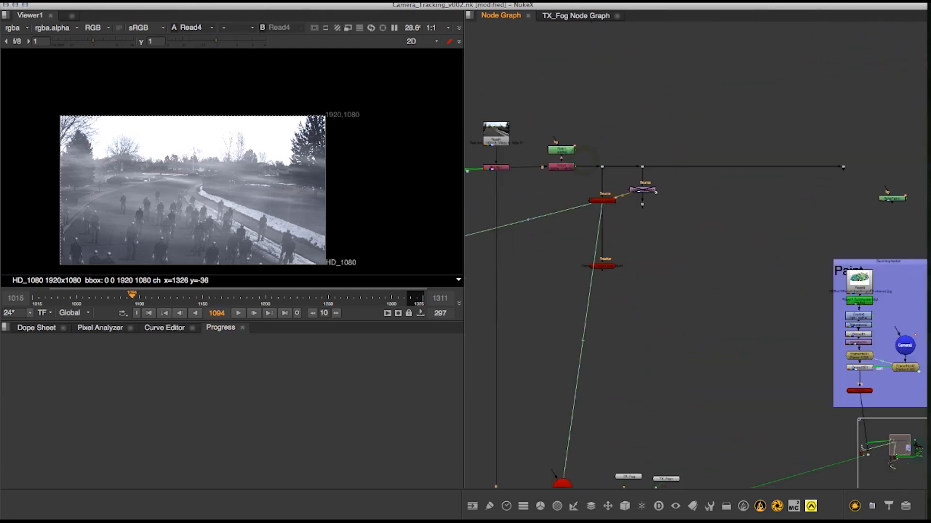
pyautogui.scroll(2, 600, 216)
pyautogui.click(555, 279)
pyautogui.moveTo(634, 280); pyautogui.dragTo(632, 235)
pyautogui.scroll(2, 633, 234)
pyautogui.moveTo(713, 174); pyautogui.dragTo(674, 201, button='middle')
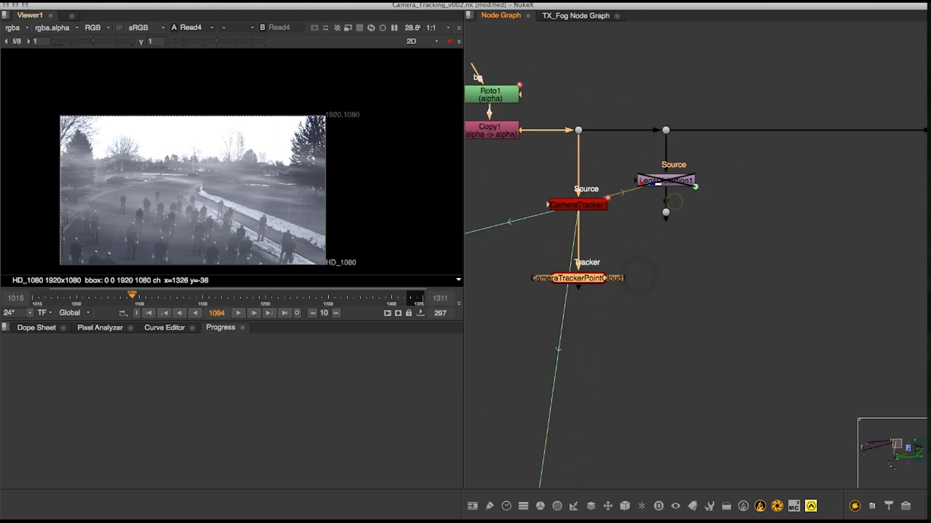
pyautogui.scroll(2, 291, 187)
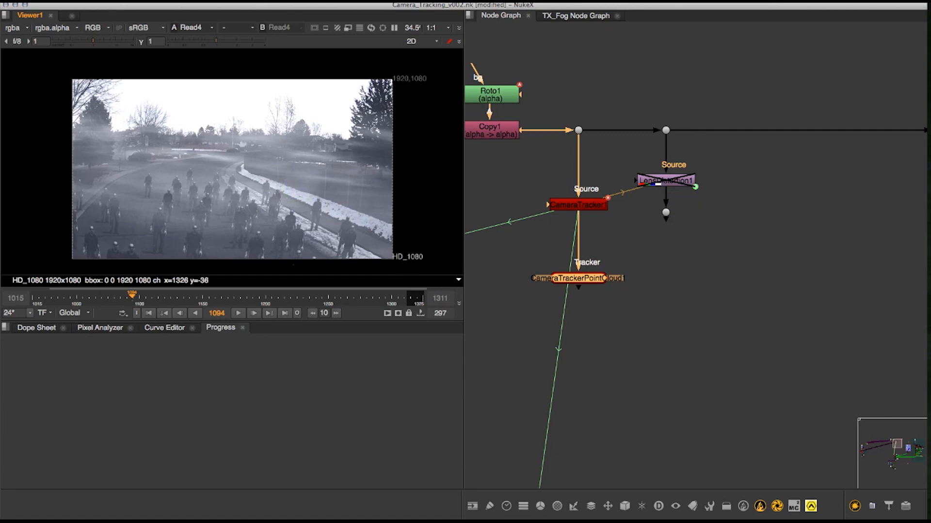
pyautogui.click(528, 242)
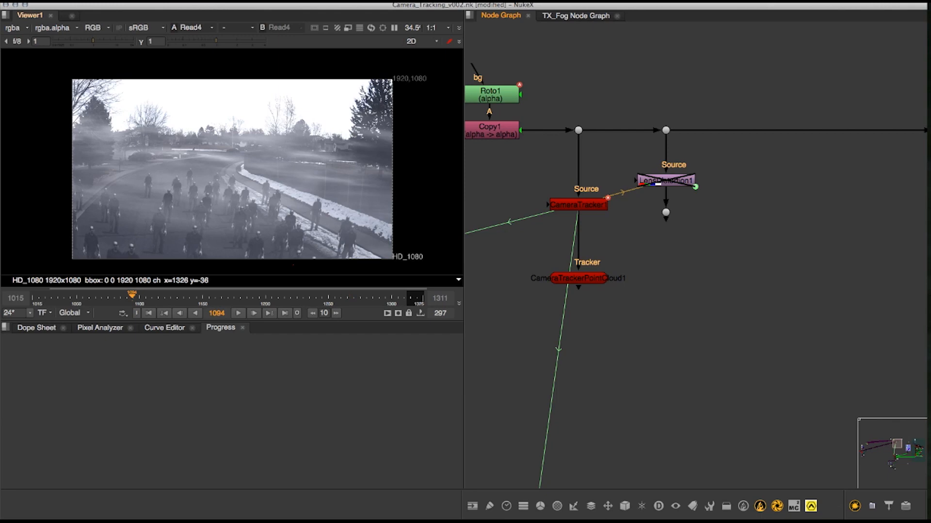
# - Move the CameraTrackerPointCloud1 node to the right so its connection from CameraTracker1 runs diagonally
pyautogui.moveTo(580, 279); pyautogui.dragTo(651, 284)
pyautogui.click(595, 284)
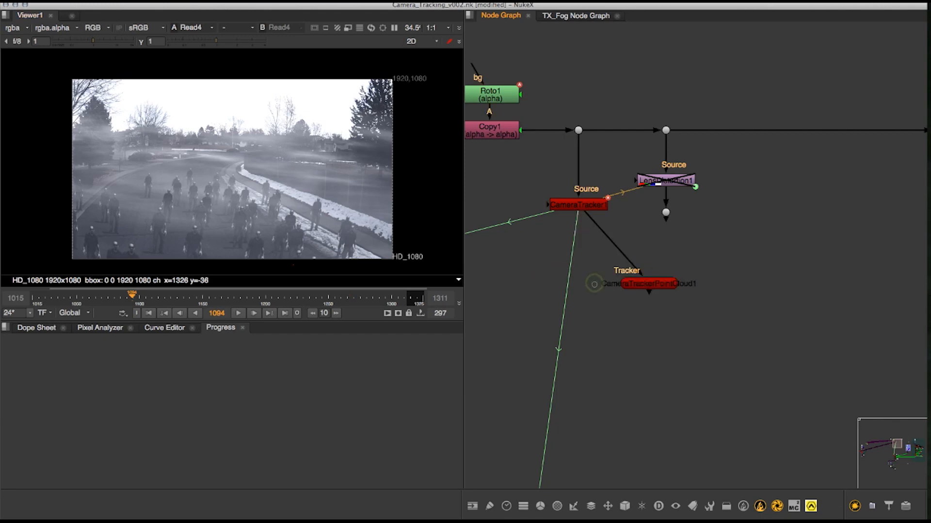
pyautogui.scroll(5, 561, 188)
# - Review CameraTracker1's main tracking parameters and its feature, tracking and solving settings, and close its properties
pyautogui.click(586, 219)
pyautogui.moveTo(589, 216)
pyautogui.mouseDown()
pyautogui.moveTo(582, 223)
pyautogui.moveTo(586, 214)
pyautogui.mouseUp()
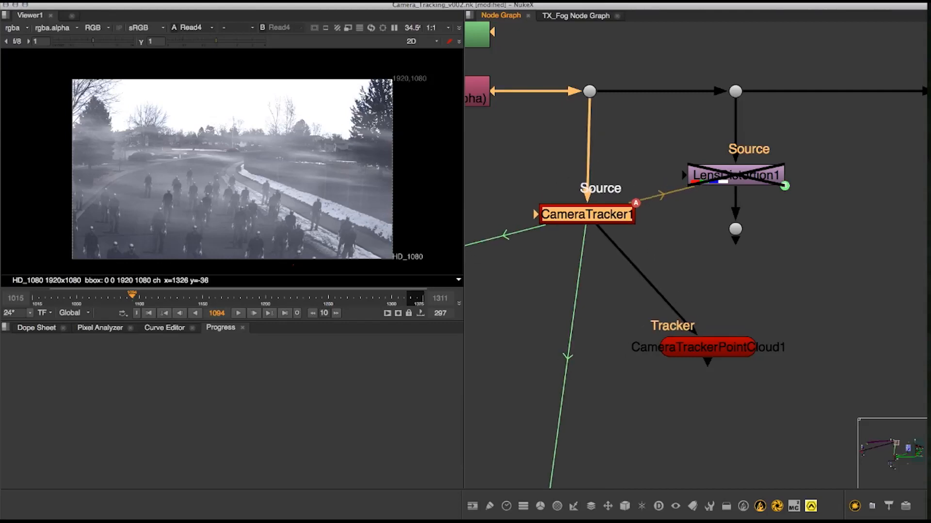
pyautogui.doubleClick(594, 215)
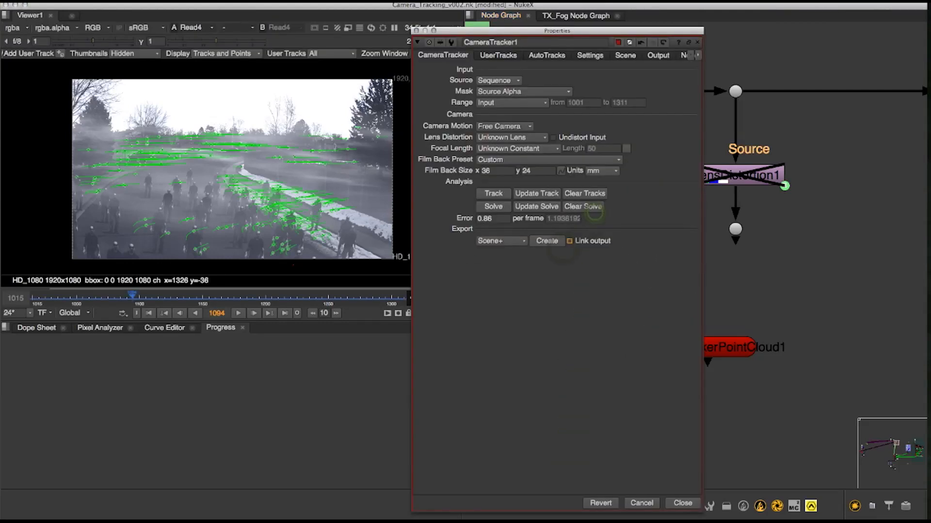
pyautogui.moveTo(557, 31); pyautogui.dragTo(636, 25)
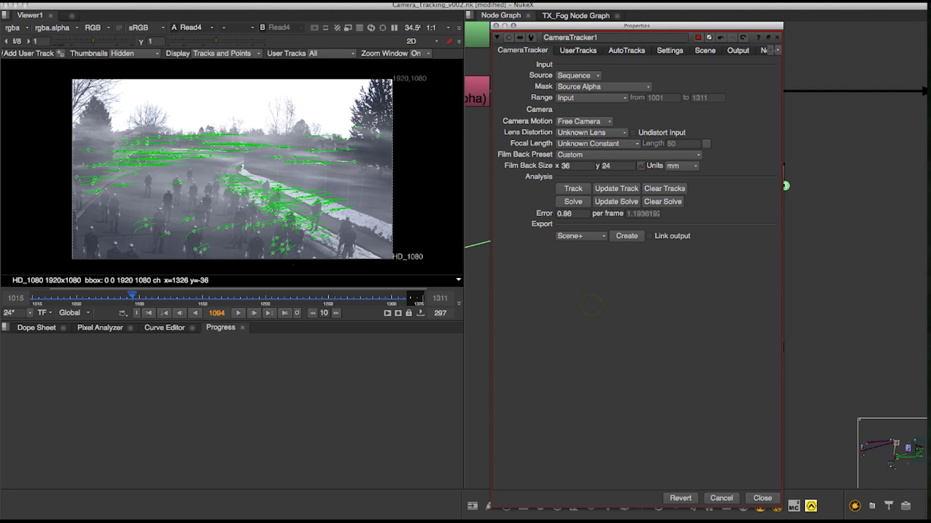
pyautogui.click(671, 51)
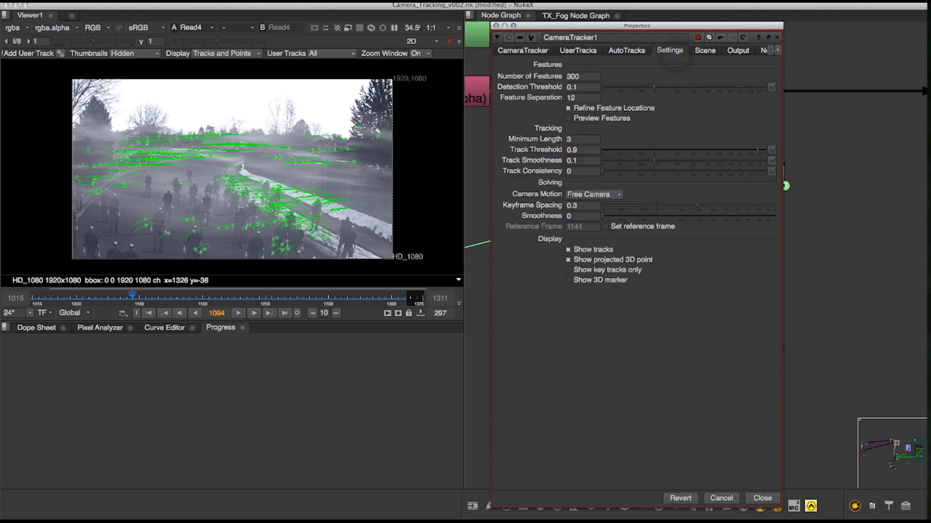
pyautogui.click(520, 51)
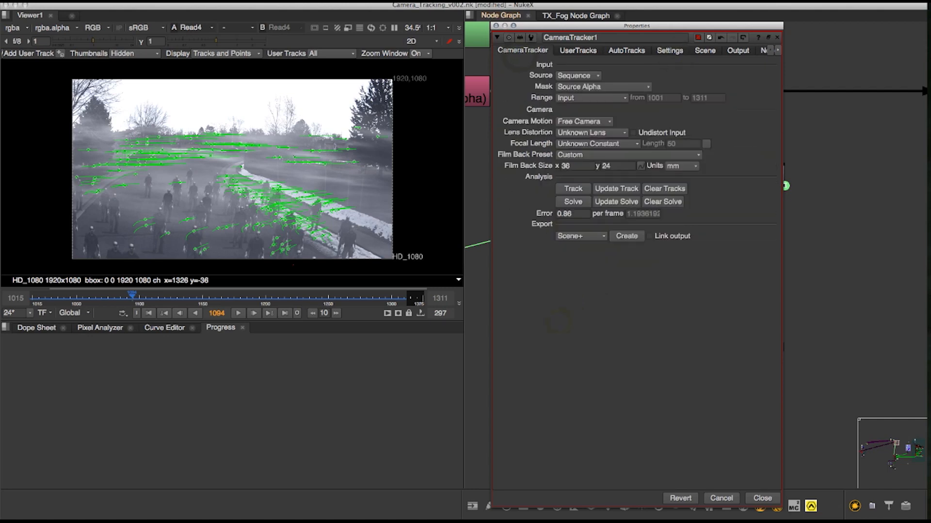
pyautogui.moveTo(636, 26); pyautogui.dragTo(677, 61)
pyautogui.moveTo(605, 62); pyautogui.dragTo(618, 38)
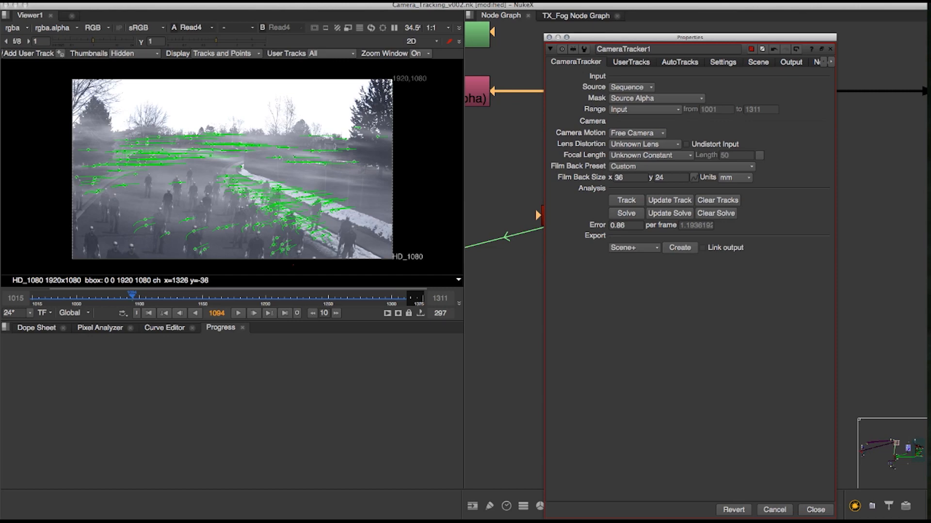
pyautogui.click(550, 49)
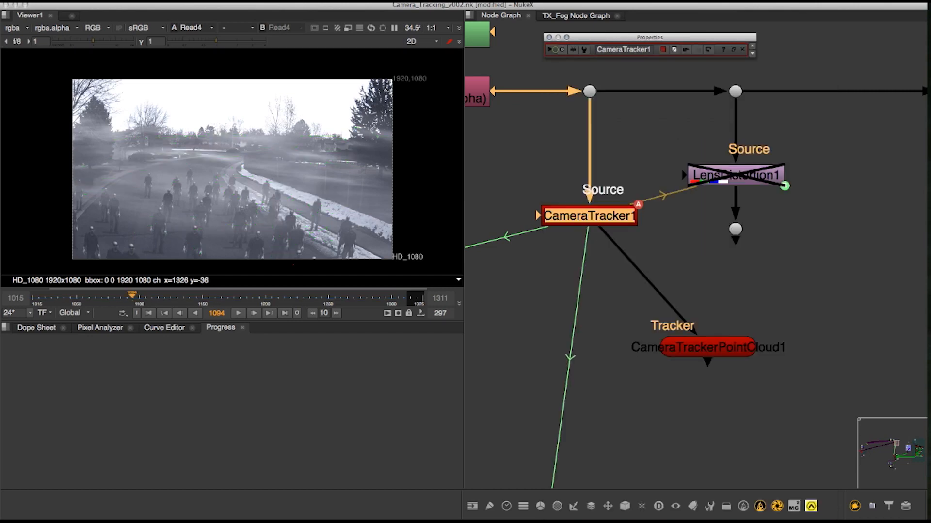
pyautogui.click(549, 37)
pyautogui.click(550, 37)
# - Examine the overall node graph from the tracking branch down through Scene1 to the final merges, including the Paint and Zombies backdrops
pyautogui.moveTo(565, 72); pyautogui.dragTo(664, 116, button='middle')
pyautogui.scroll(-4, 664, 115)
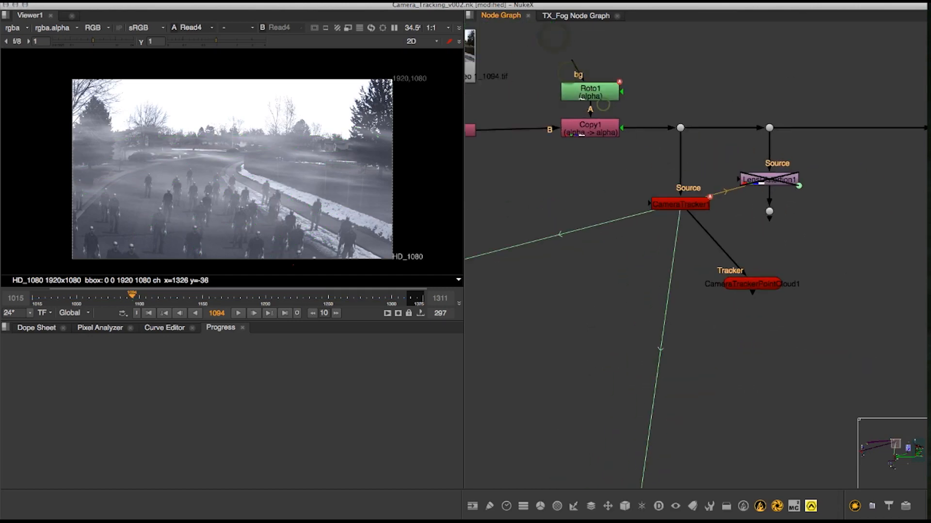
pyautogui.scroll(-8, 586, 224)
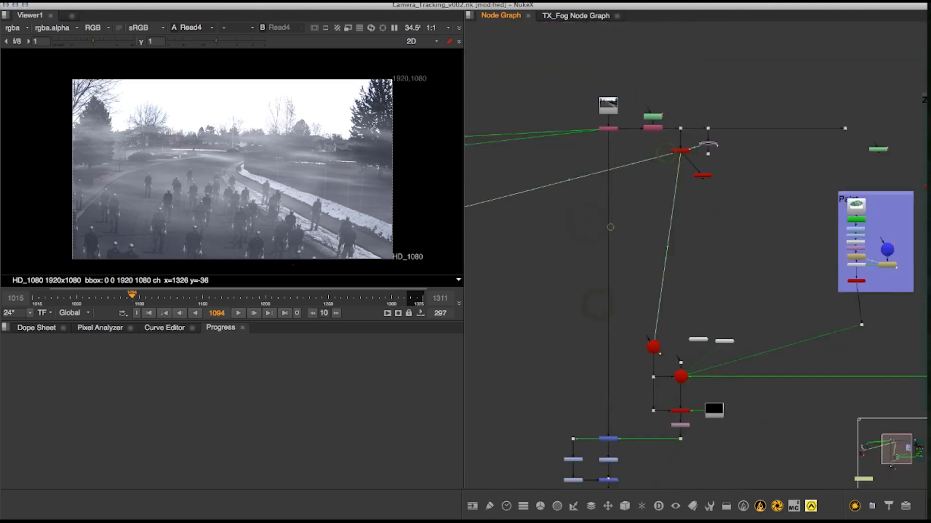
pyautogui.scroll(-8, 611, 226)
pyautogui.moveTo(663, 211); pyautogui.dragTo(603, 200, button='middle')
pyautogui.scroll(4, 601, 175)
pyautogui.scroll(3, 602, 175)
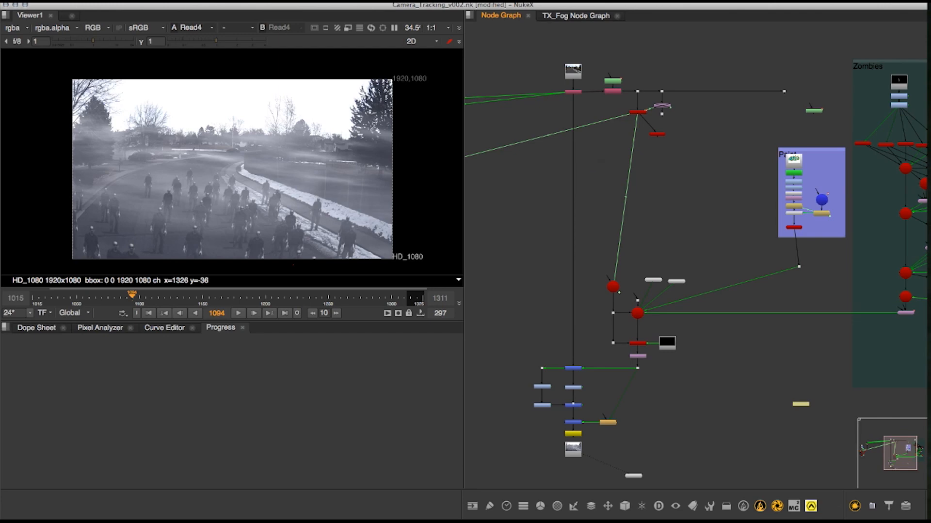
pyautogui.scroll(3, 546, 286)
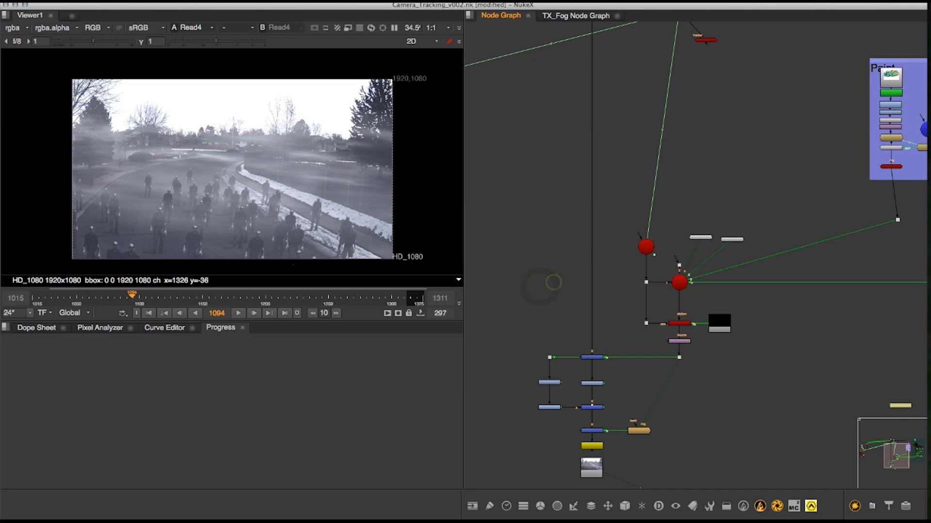
pyautogui.scroll(5, 554, 283)
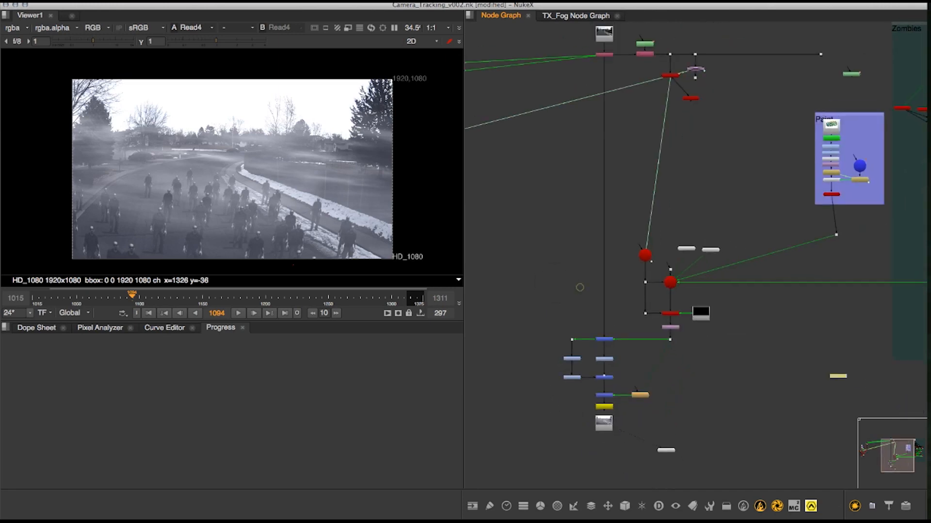
# - Bring up CameraTracker1's tracks over the image again and close its properties
pyautogui.doubleClick(684, 200)
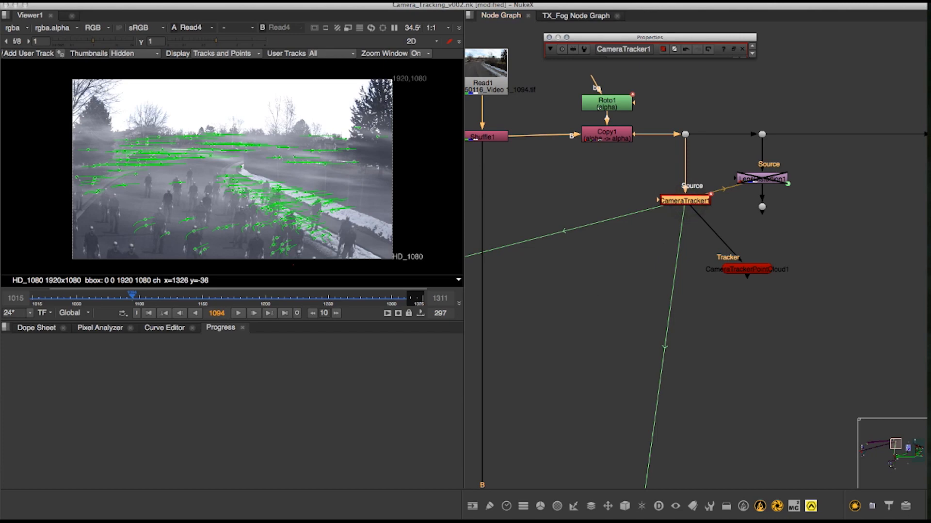
pyautogui.click(550, 37)
pyautogui.click(584, 216)
pyautogui.scroll(-3, 609, 209)
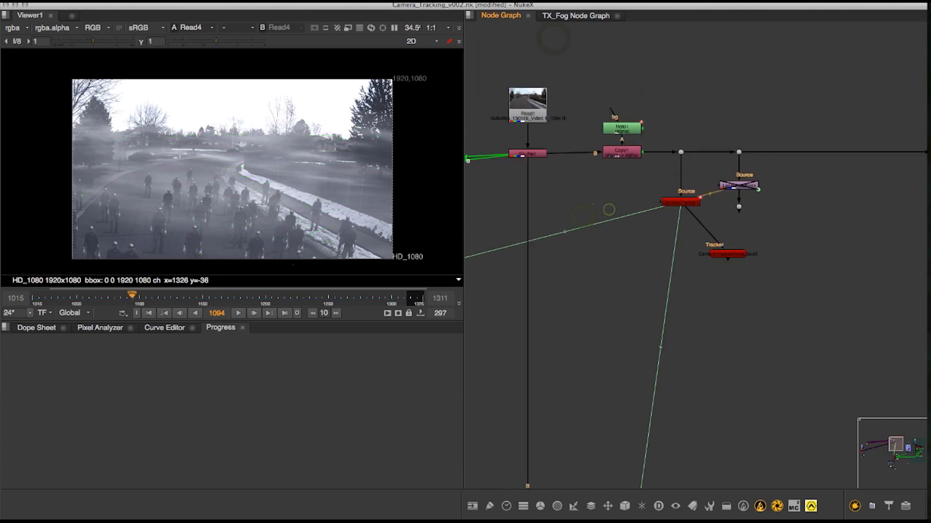
# - Examine the Read1 source plate and follow the connections leading left from Shuffle1 and CameraTracker1
pyautogui.moveTo(563, 160); pyautogui.dragTo(603, 188, button='middle')
pyautogui.moveTo(601, 192); pyautogui.dragTo(528, 100)
pyautogui.click(527, 97)
pyautogui.moveTo(525, 96); pyautogui.dragTo(637, 175, button='middle')
pyautogui.scroll(-4, 621, 189)
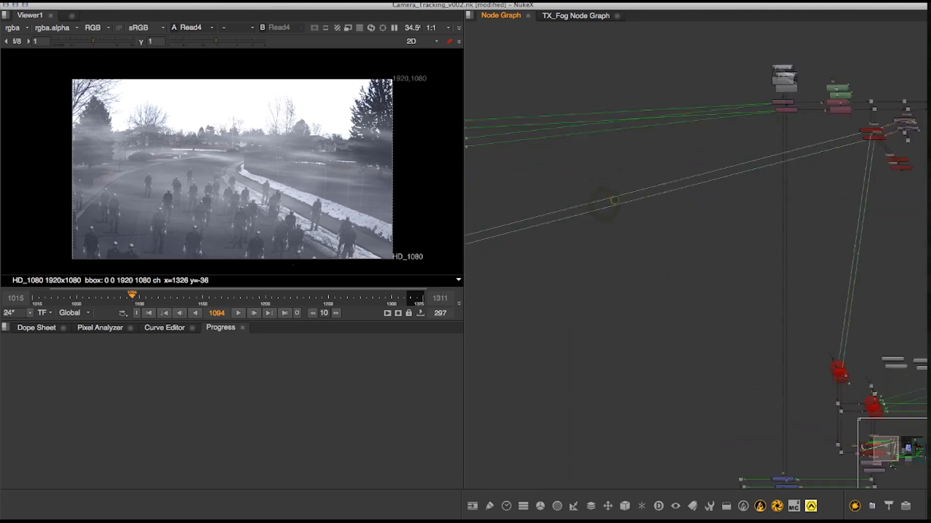